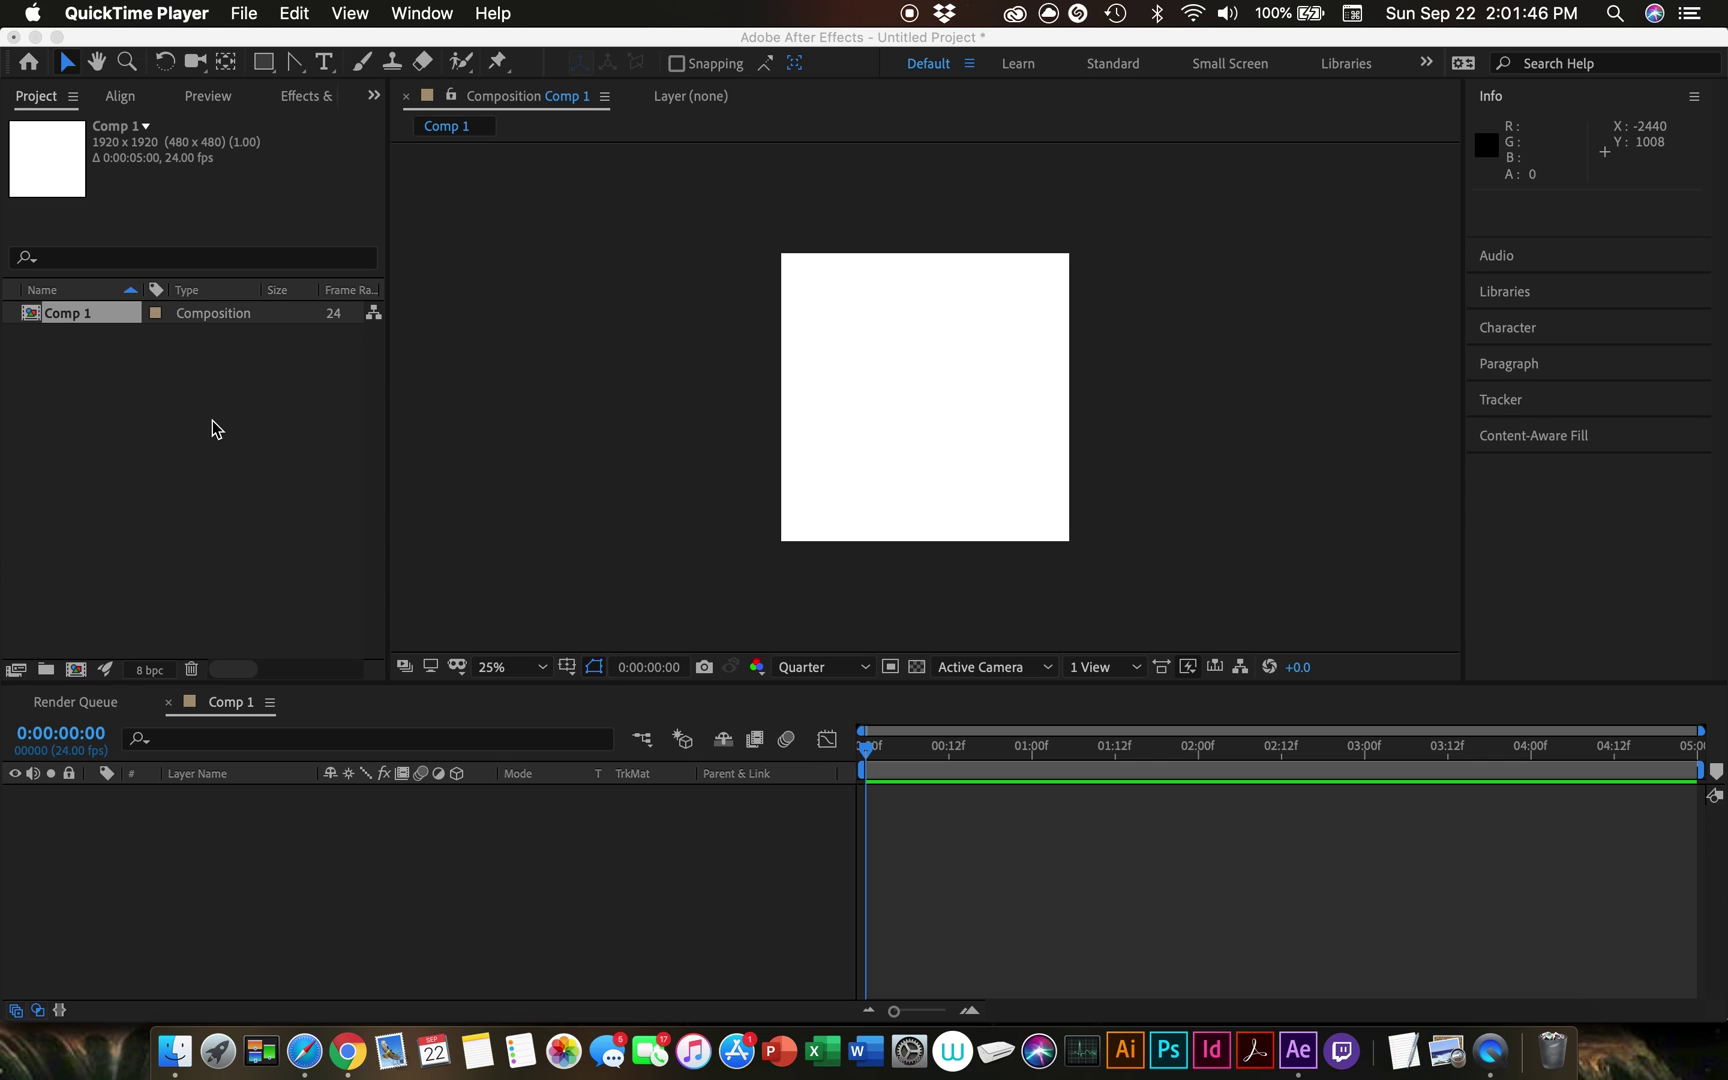
# Step: Import umbrella redone and clean.ai and closed_umbrella.ai as compositions retaining layer sizes
pyautogui.rightClick(144, 402)
pyautogui.moveTo(220, 516)
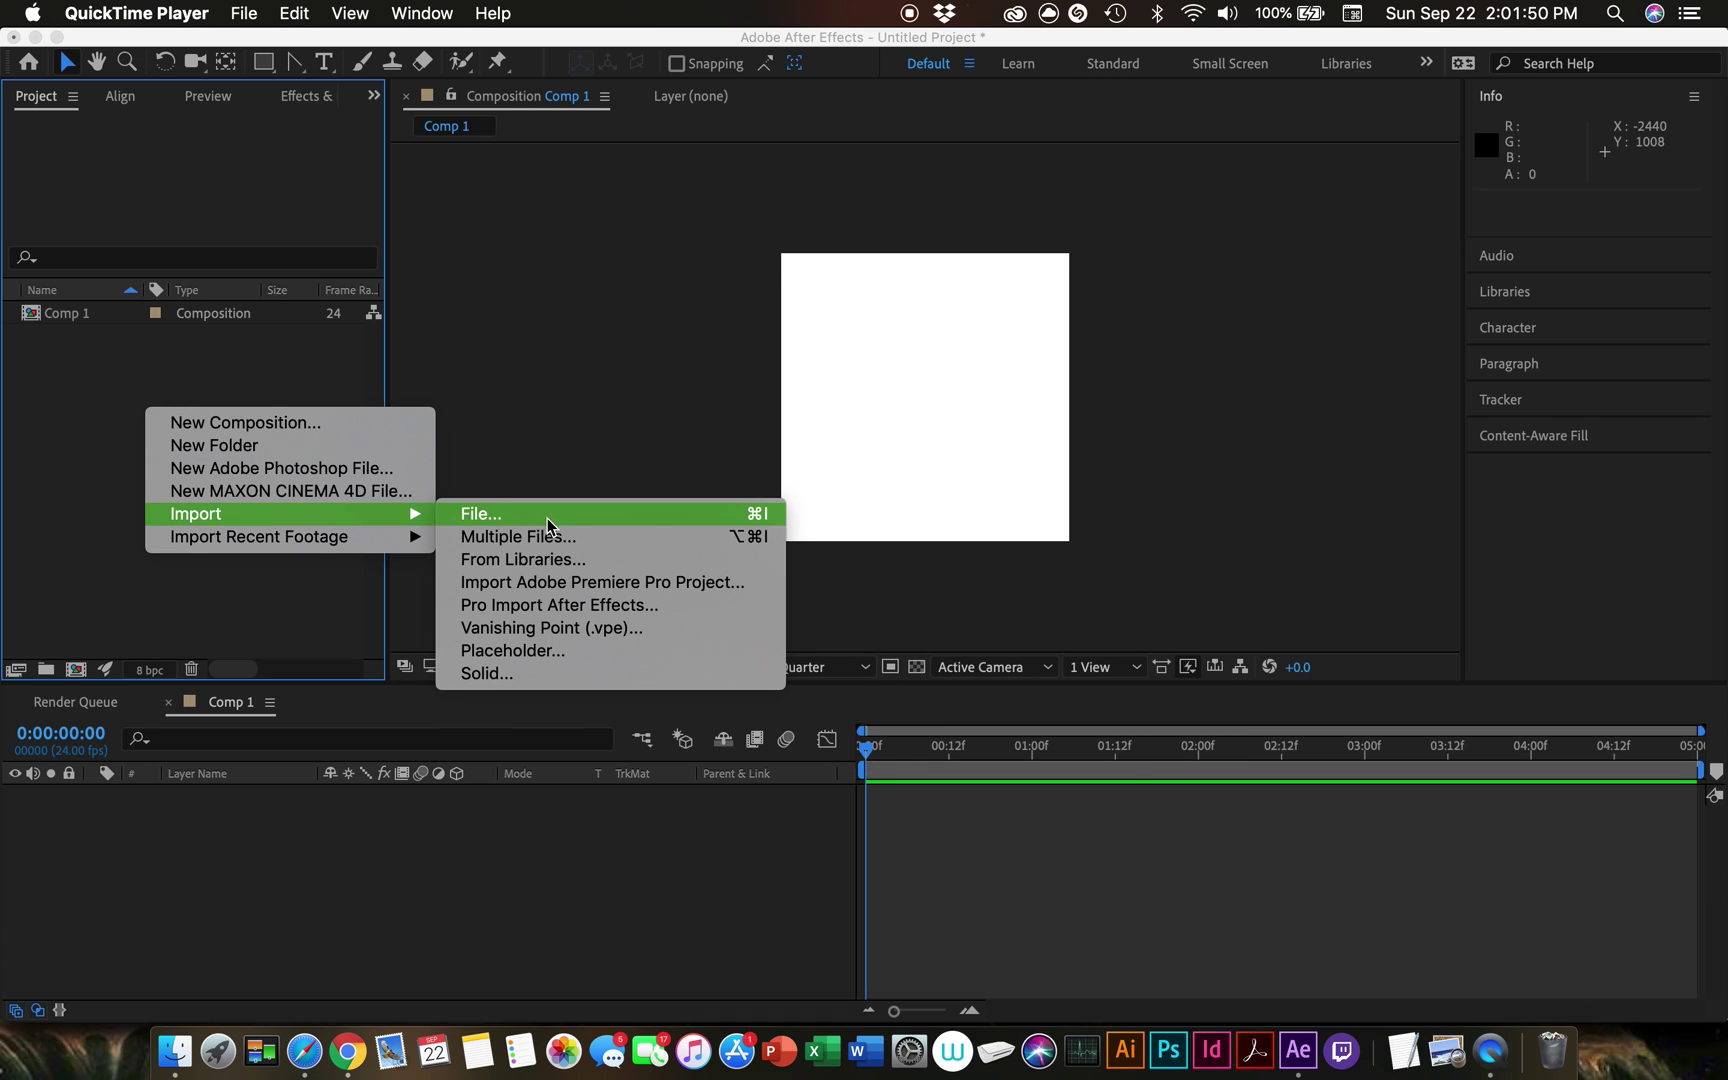
pyautogui.click(495, 540)
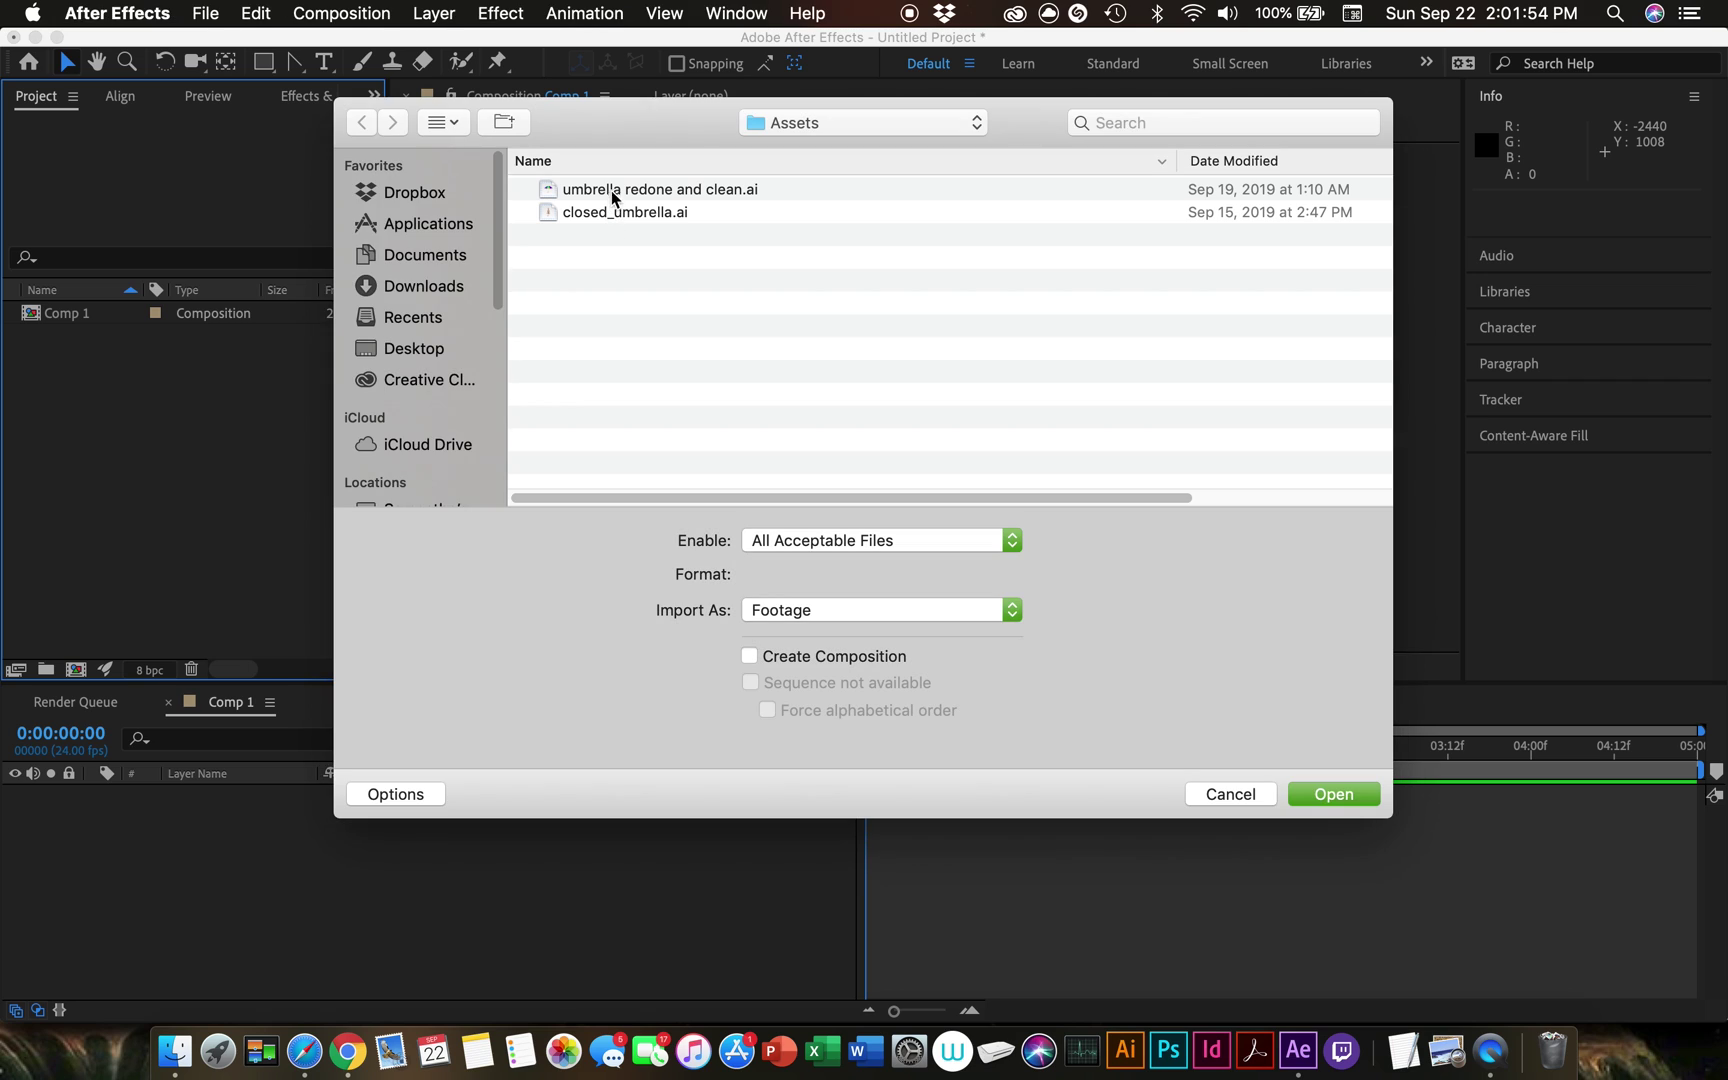
pyautogui.click(612, 190)
pyautogui.keyDown('shift'); pyautogui.click(615, 214); pyautogui.keyUp('shift')
pyautogui.click(833, 608)
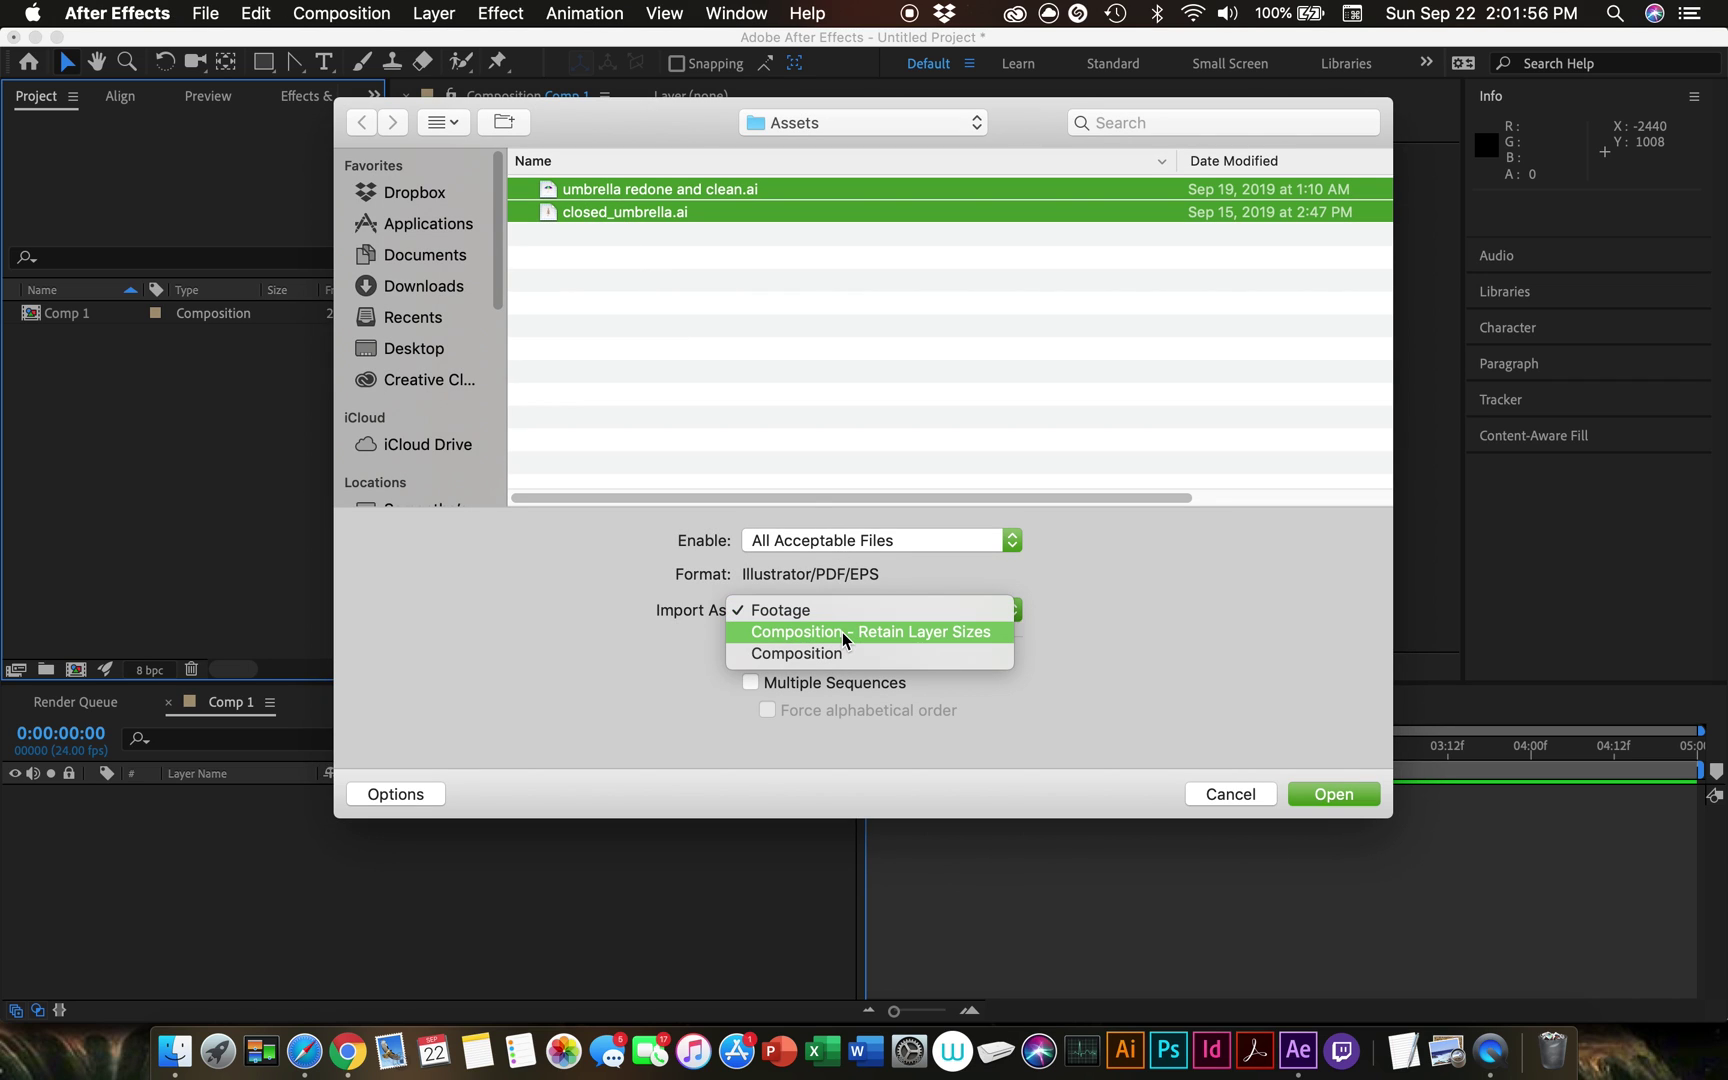
pyautogui.click(842, 632)
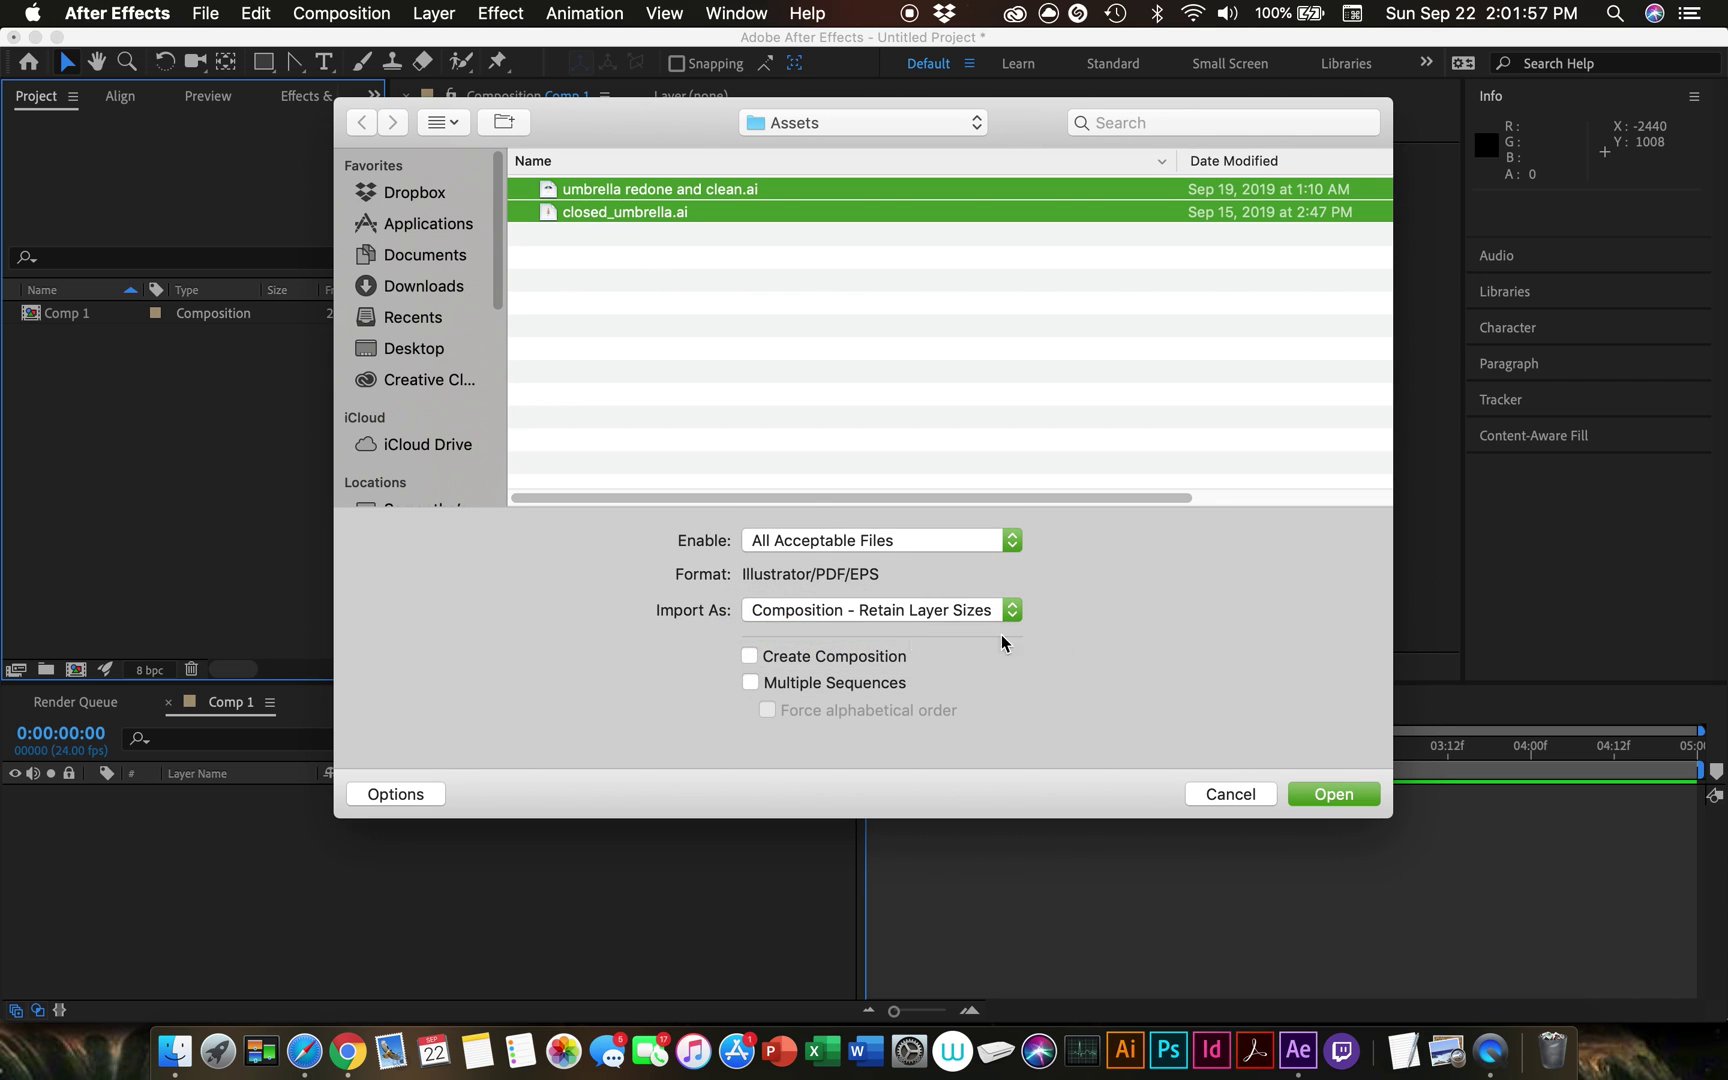
pyautogui.click(1326, 794)
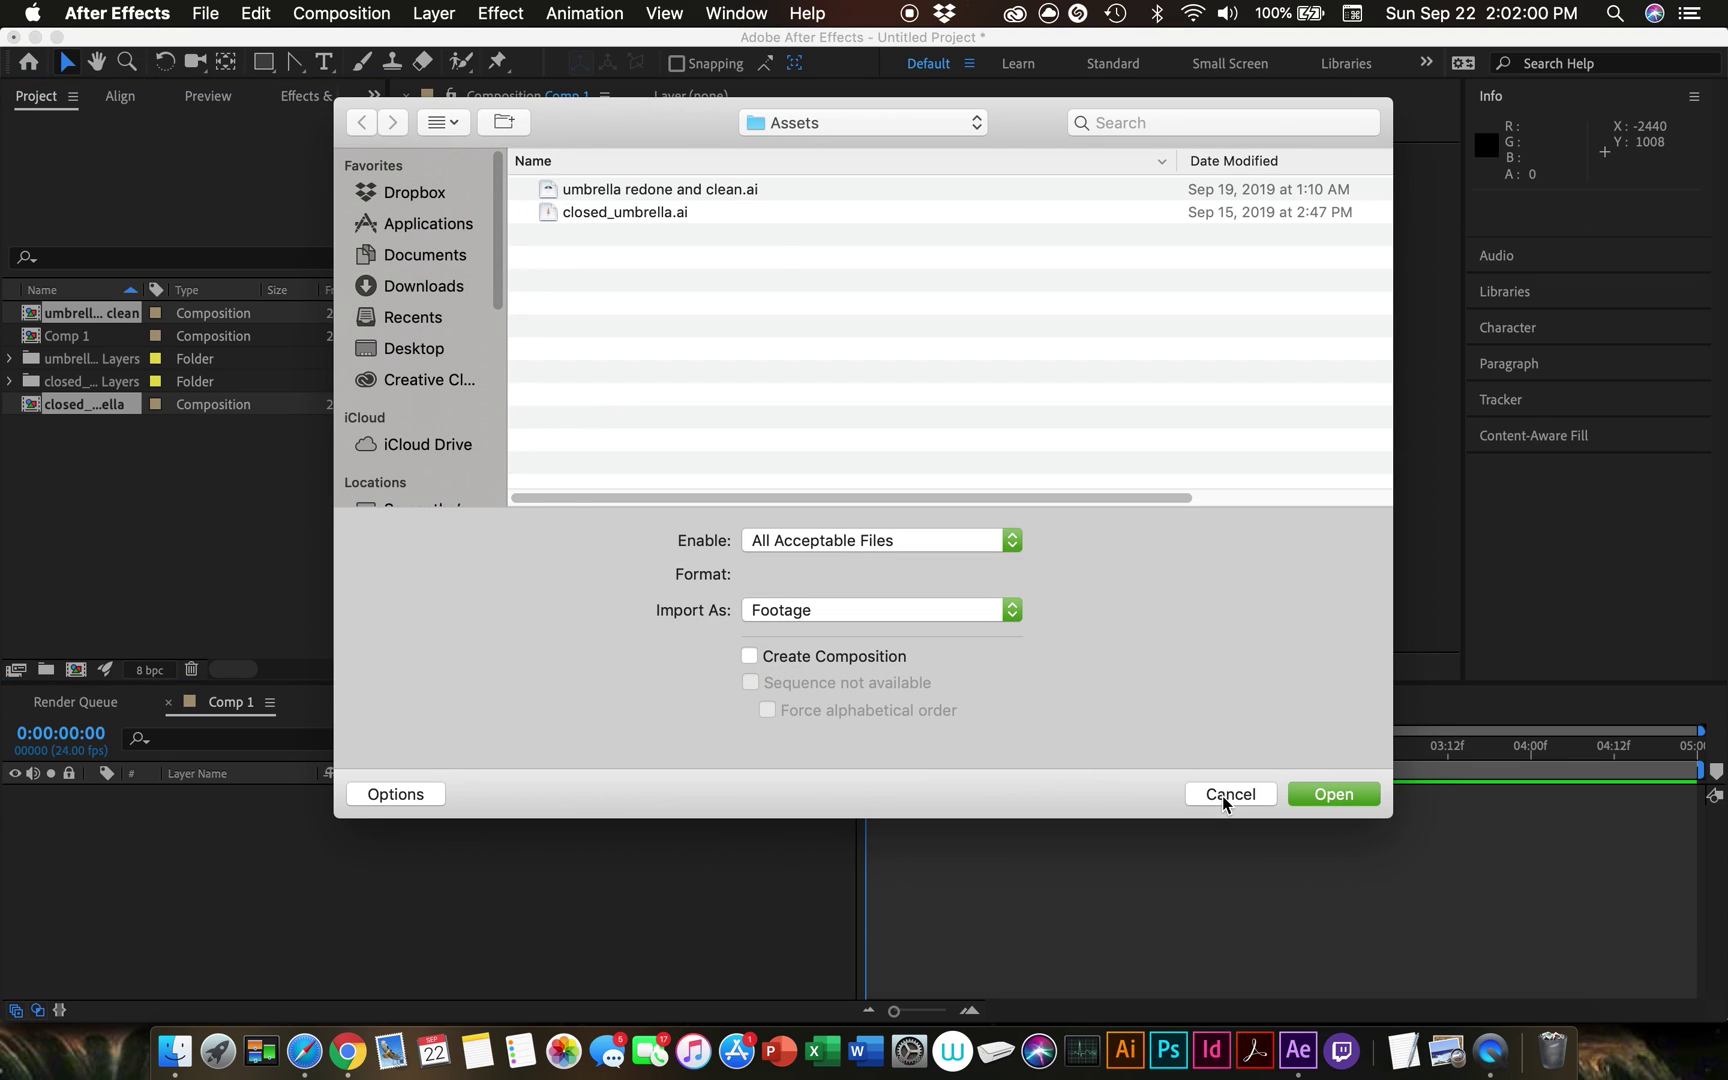
pyautogui.click(1226, 794)
pyautogui.click(72, 362)
# Step: Place the umbrella redone and clean comp into Comp 1, open it, and select Front | C
pyautogui.doubleClick(74, 365)
pyautogui.moveTo(68, 377); pyautogui.dragTo(193, 850)
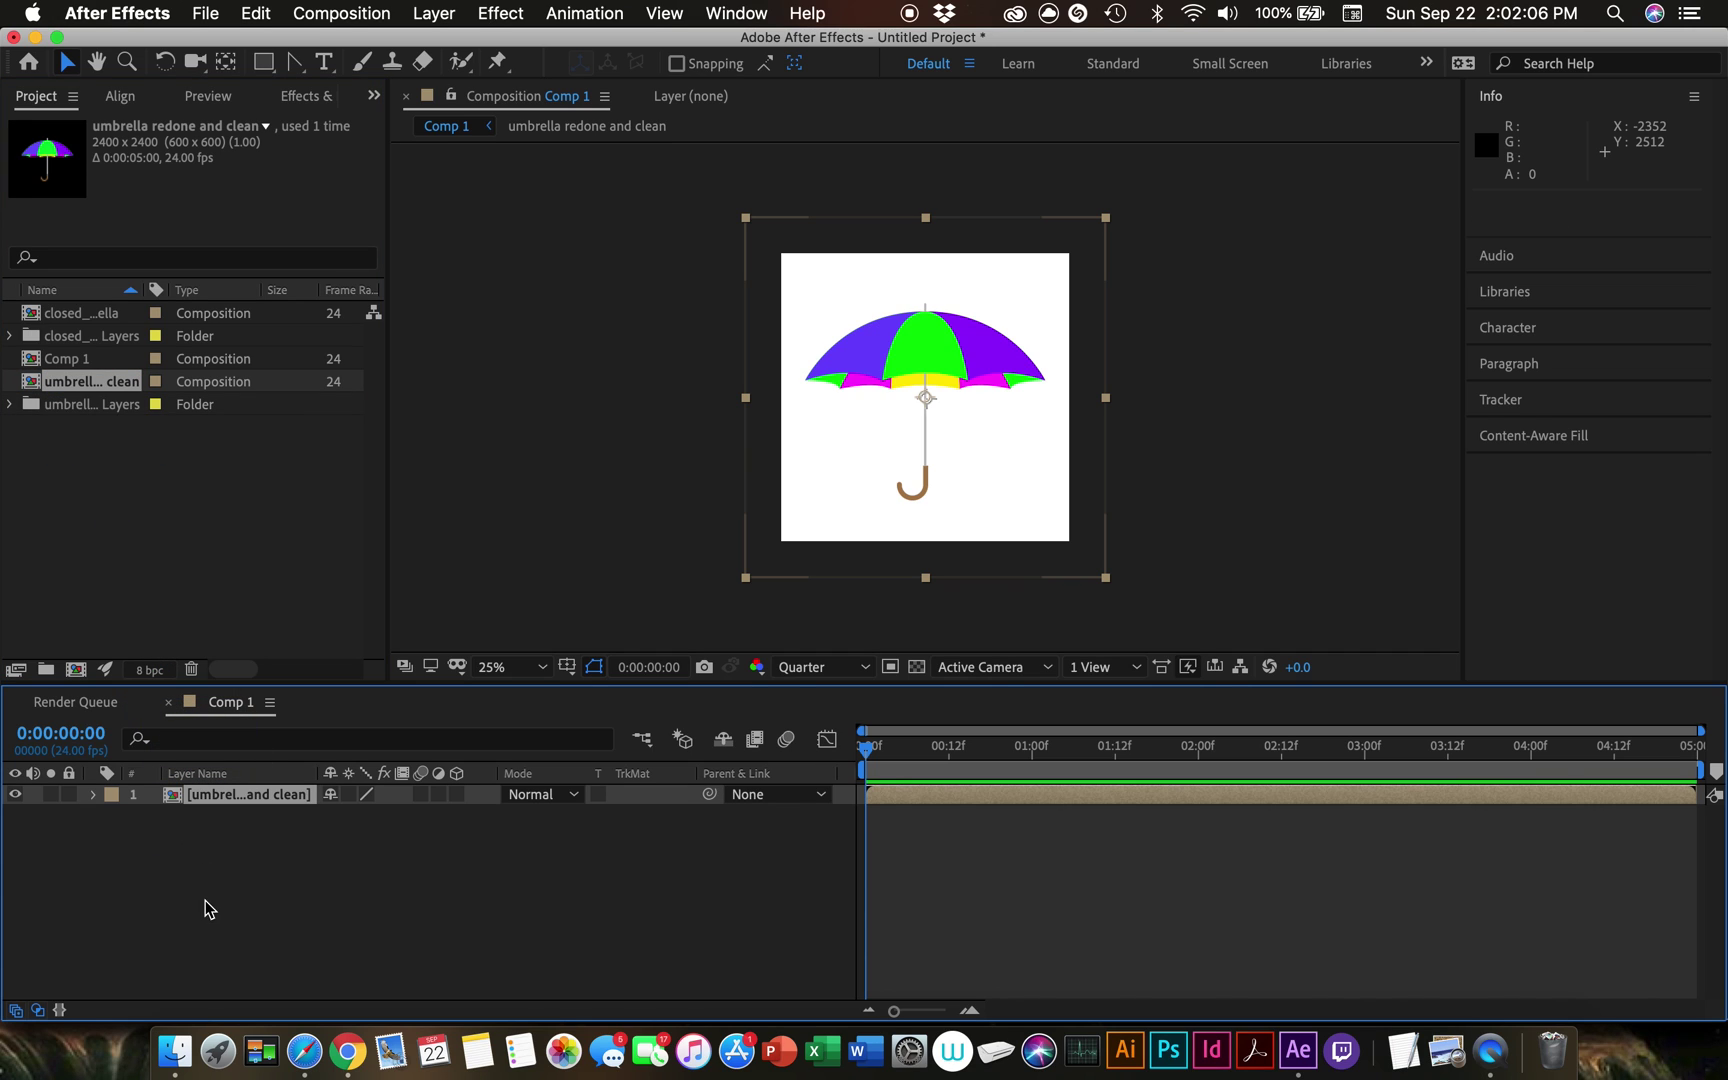
pyautogui.doubleClick(204, 799)
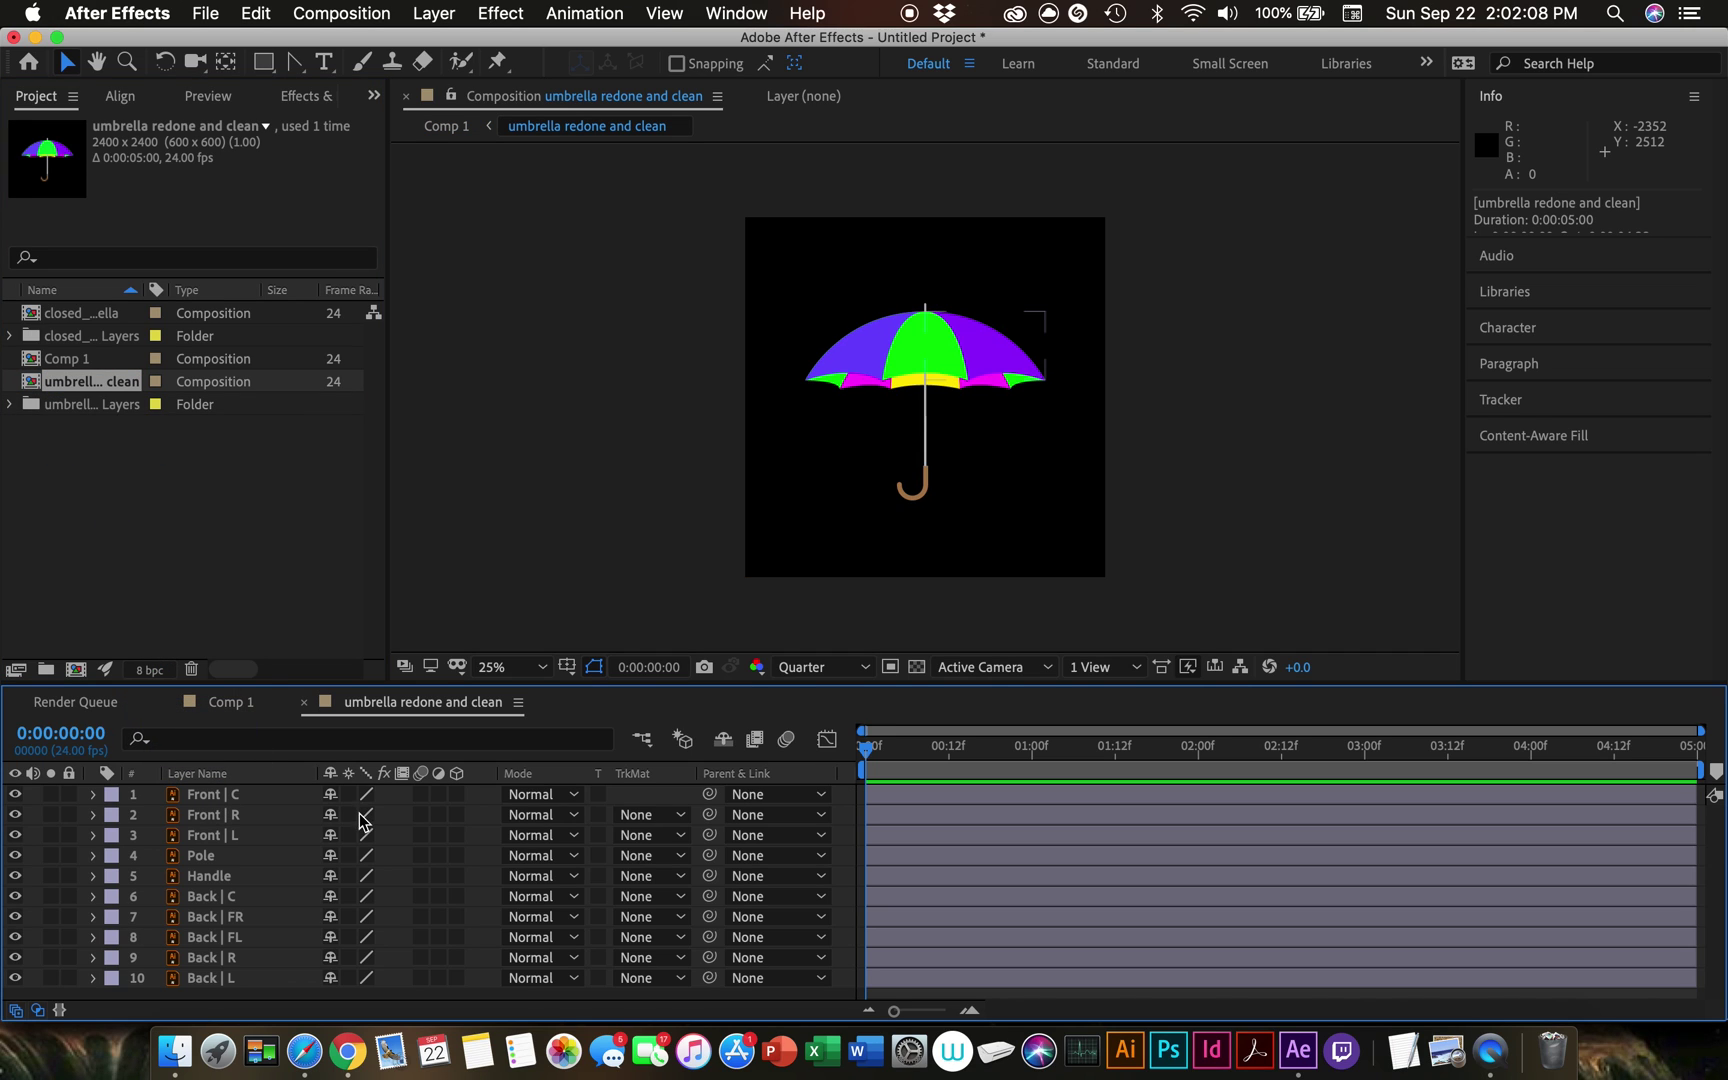
pyautogui.click(211, 794)
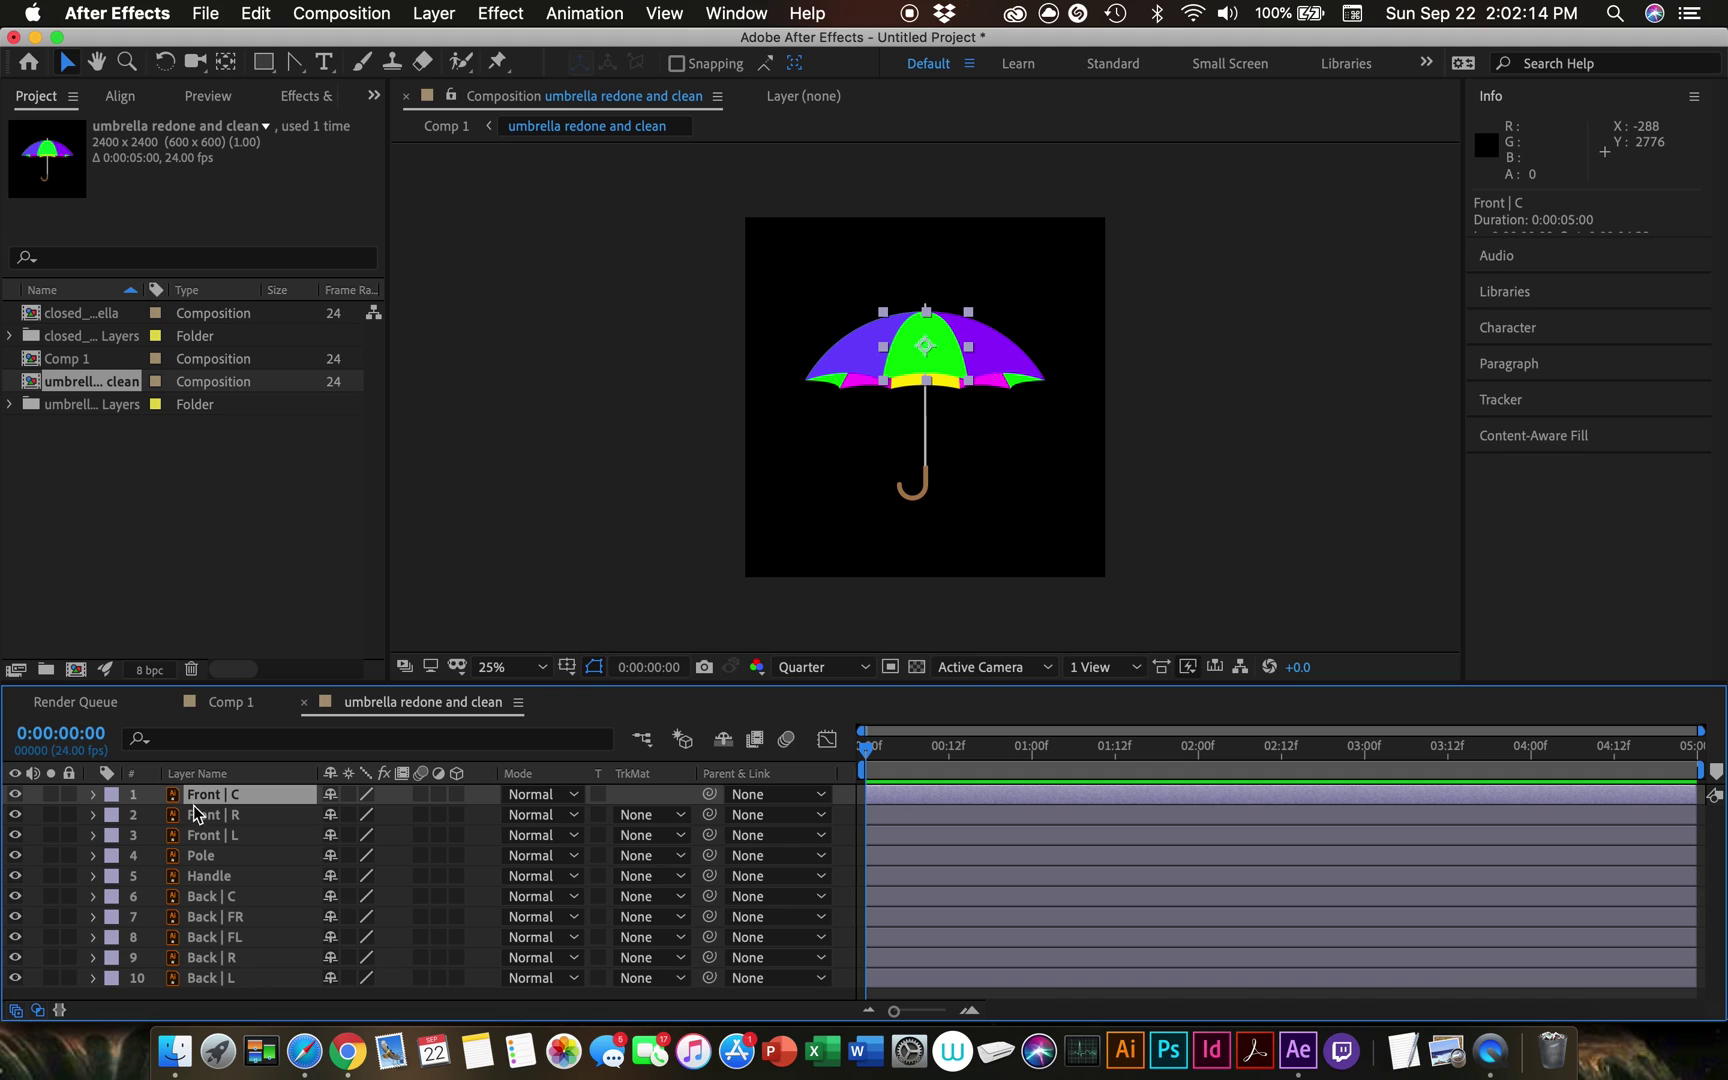
# Step: Hide every layer except Front | C, mark layers 2–10 shy, and enable Hide Shy Layers
pyautogui.click(15, 814)
pyautogui.click(15, 814)
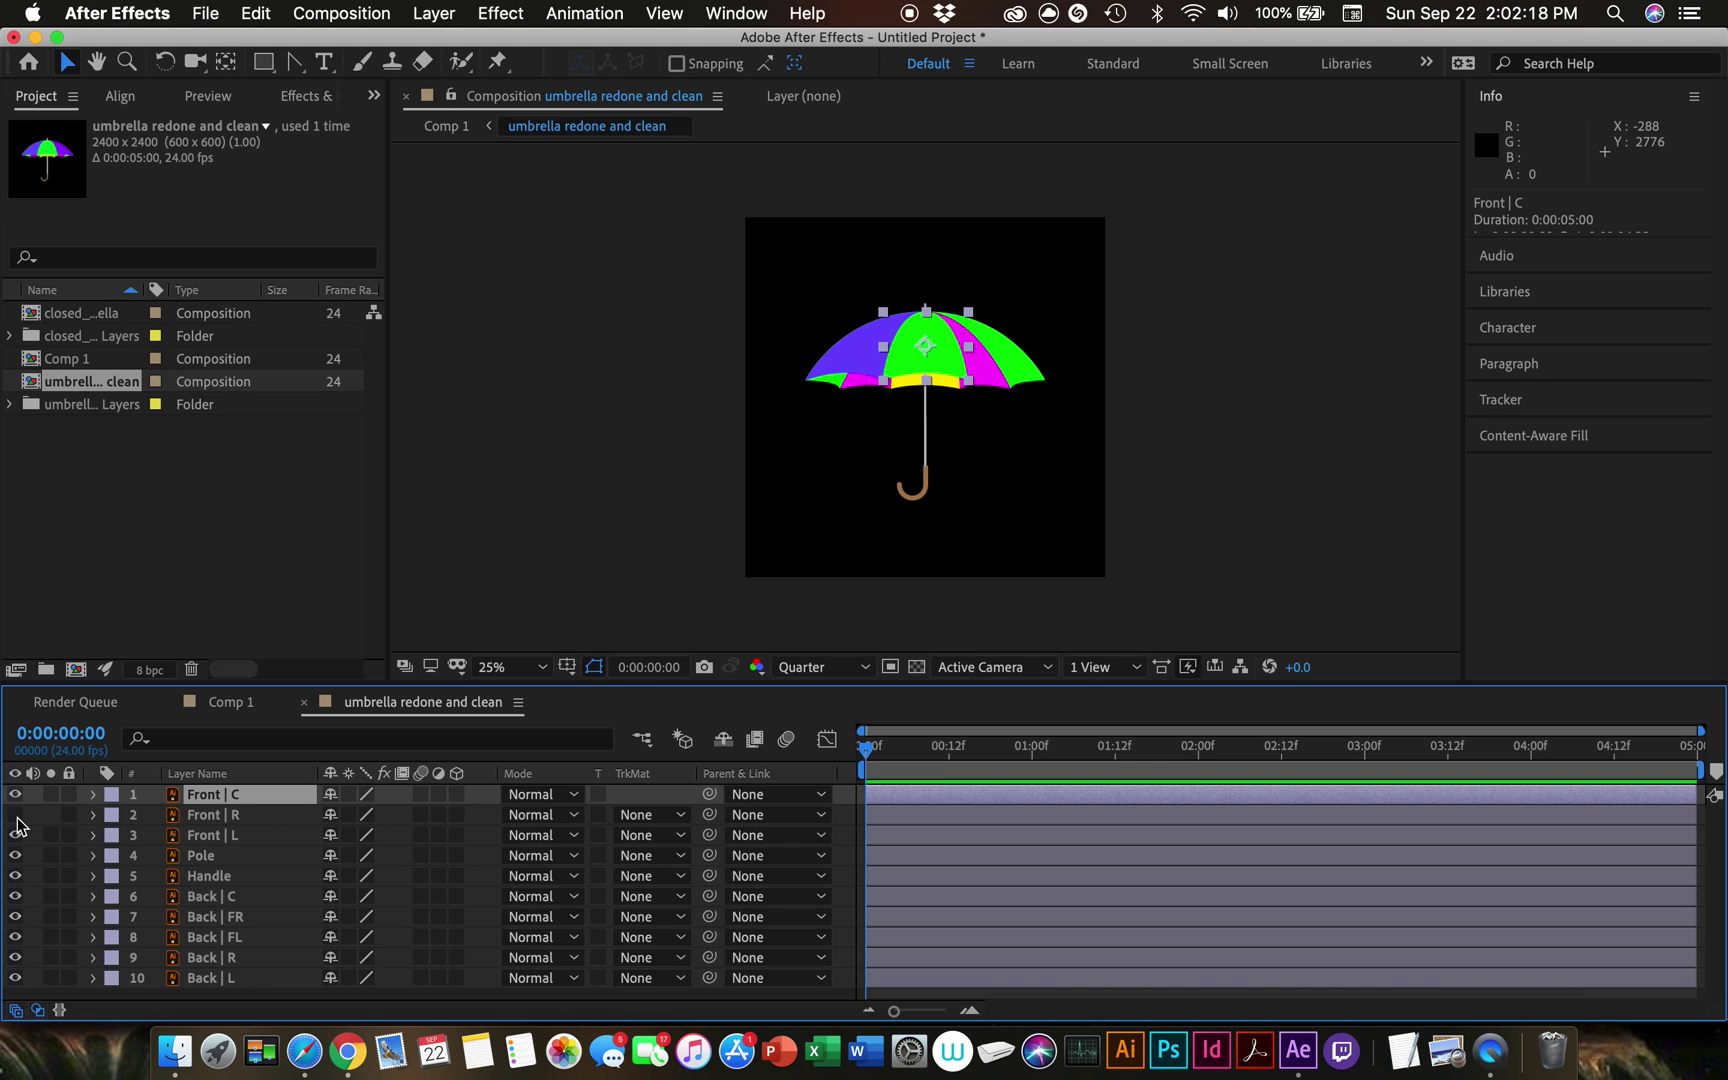
pyautogui.moveTo(15, 835); pyautogui.dragTo(15, 980)
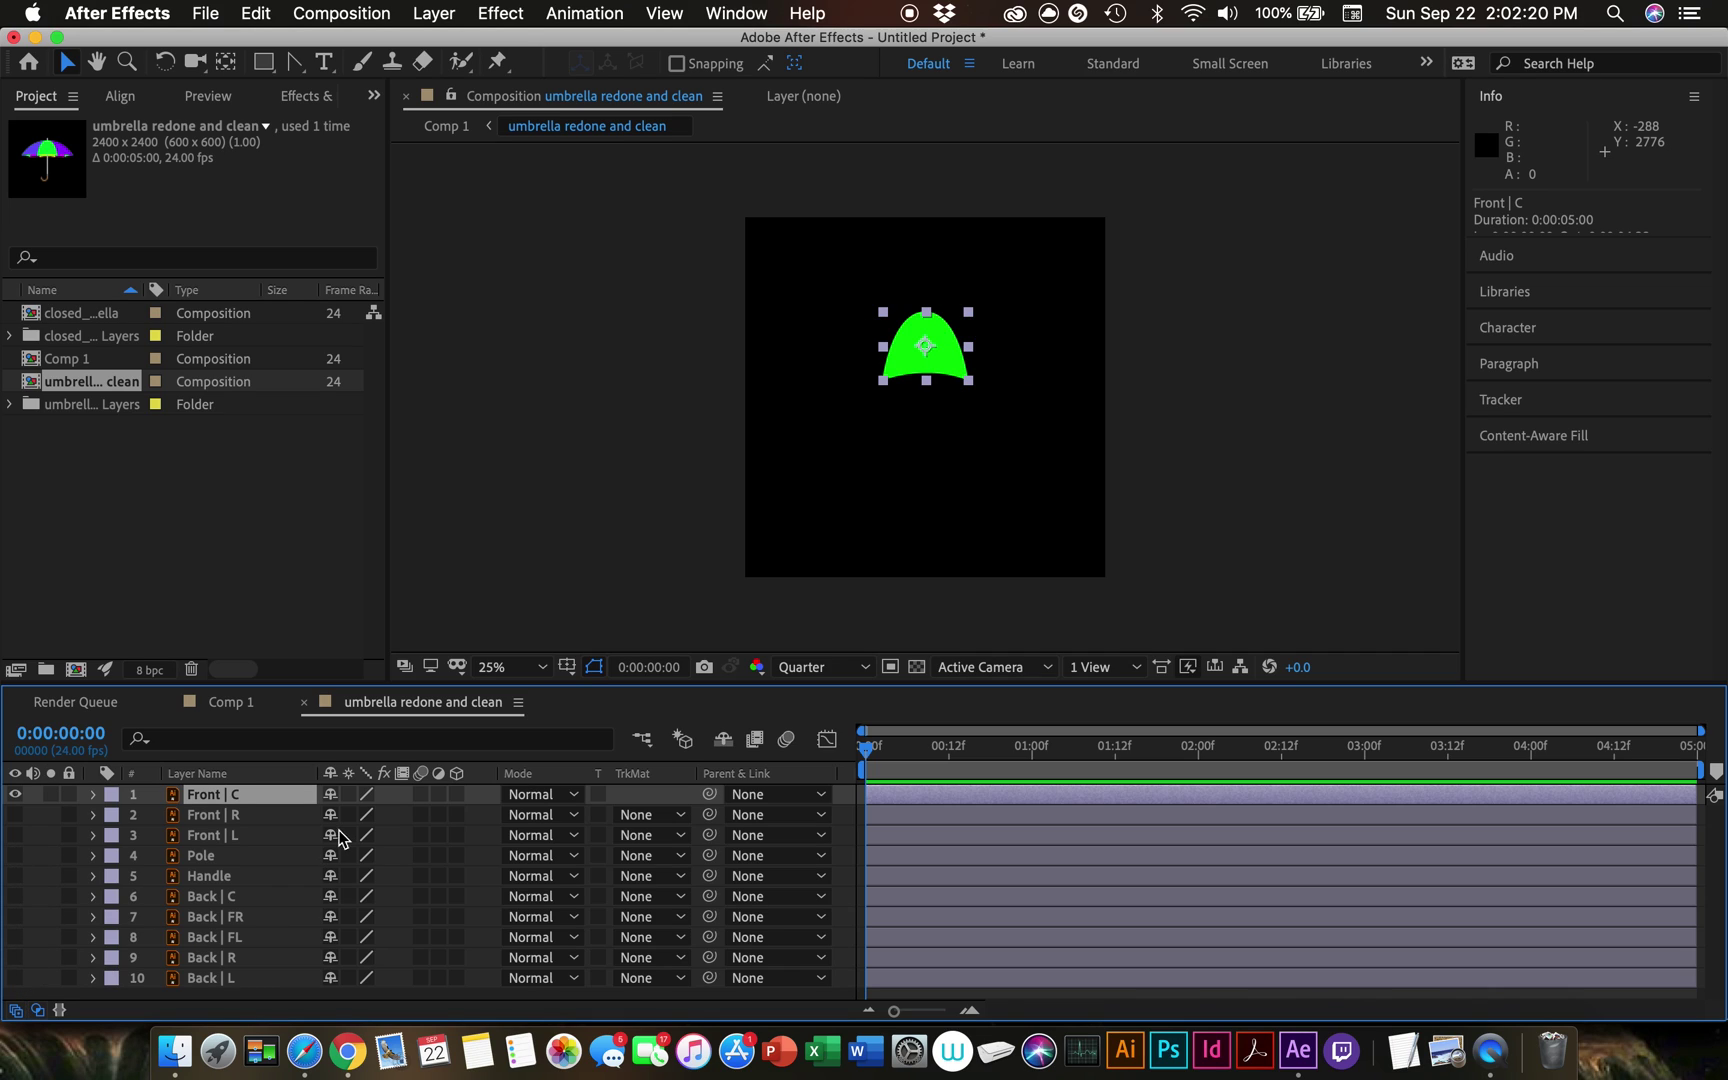
pyautogui.moveTo(337, 822); pyautogui.dragTo(352, 985)
pyautogui.click(723, 740)
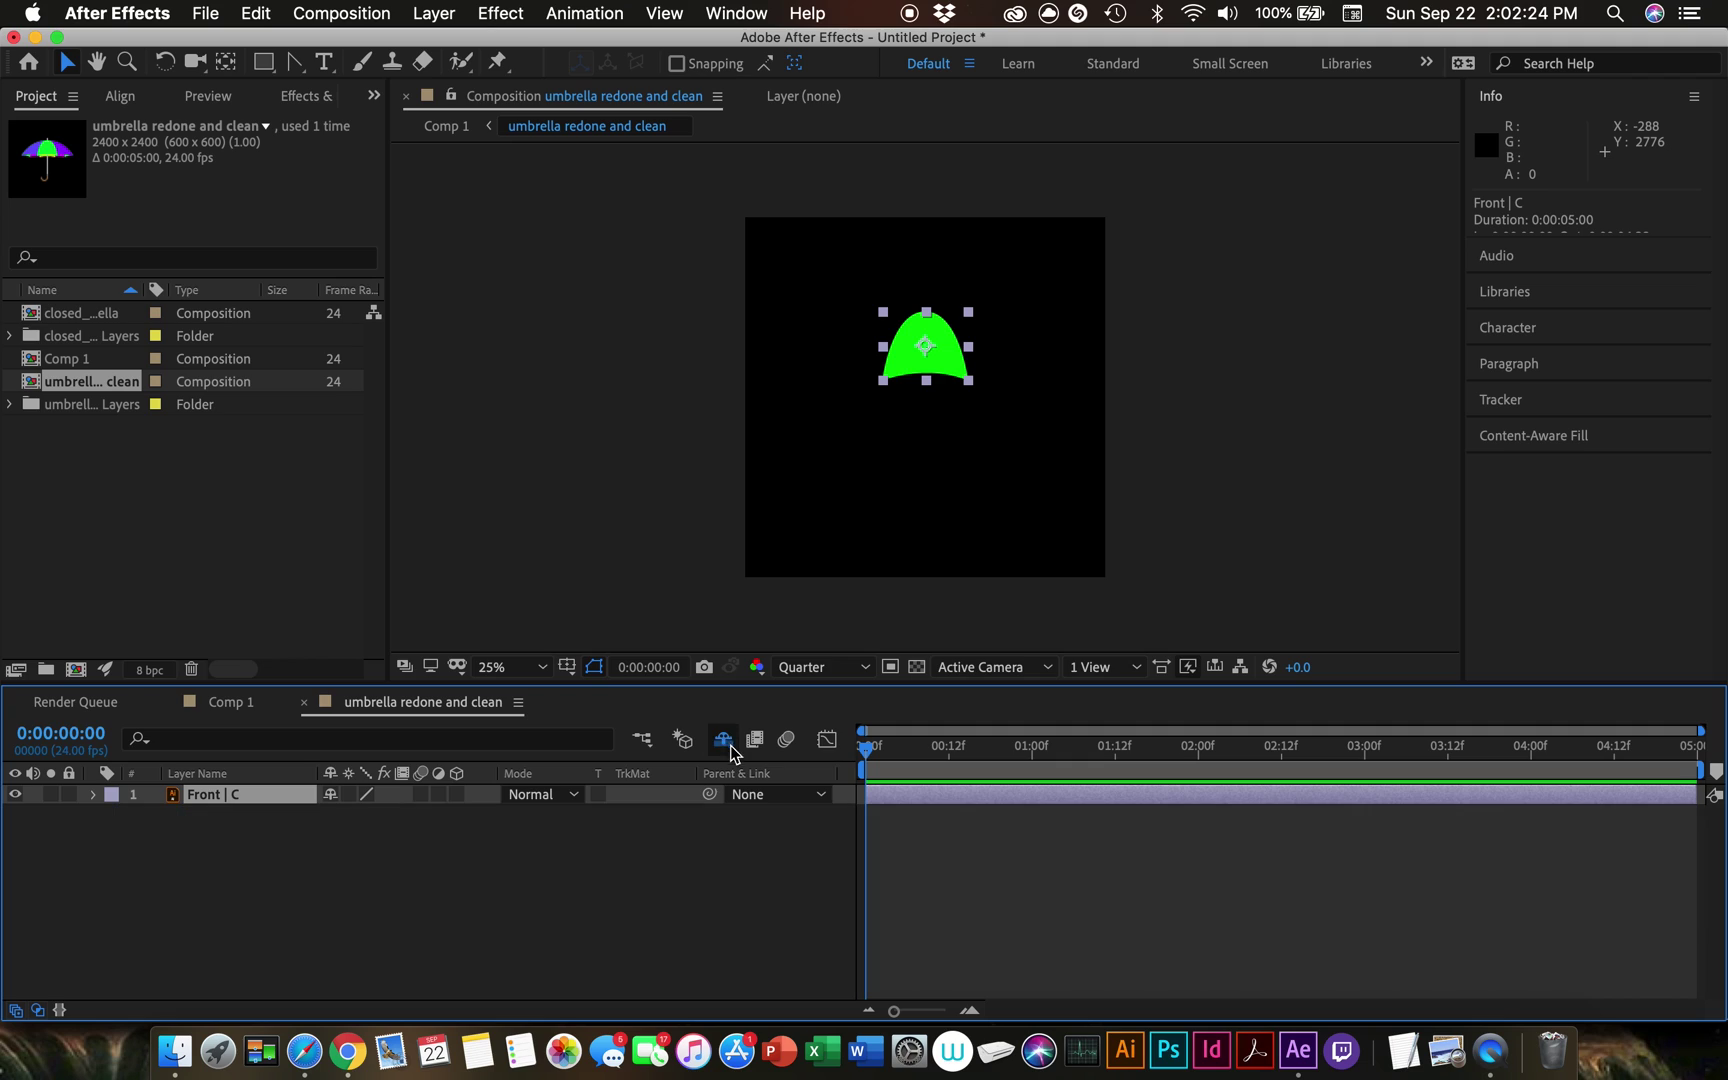
pyautogui.rightClick(211, 795)
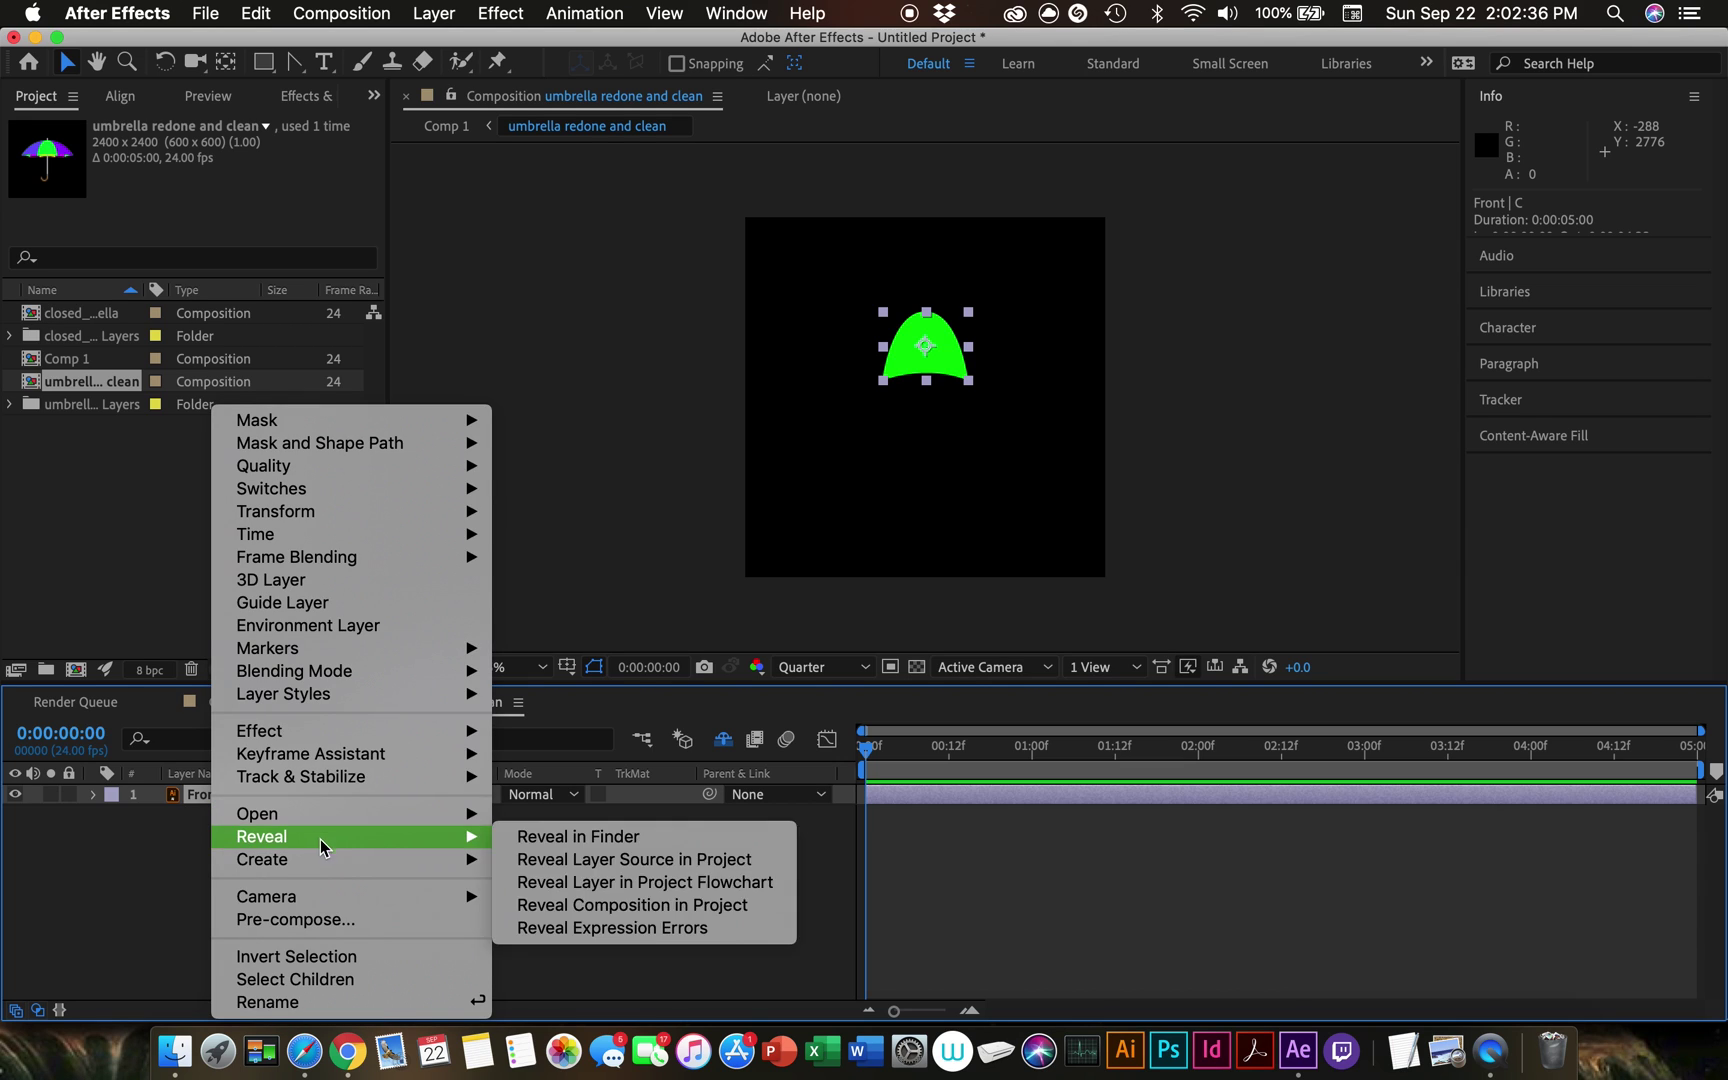
# Step: Convert Front | C into the shape layer Front | C Outlines and delete the original vector layer
pyautogui.moveTo(344, 868)
pyautogui.click(579, 928)
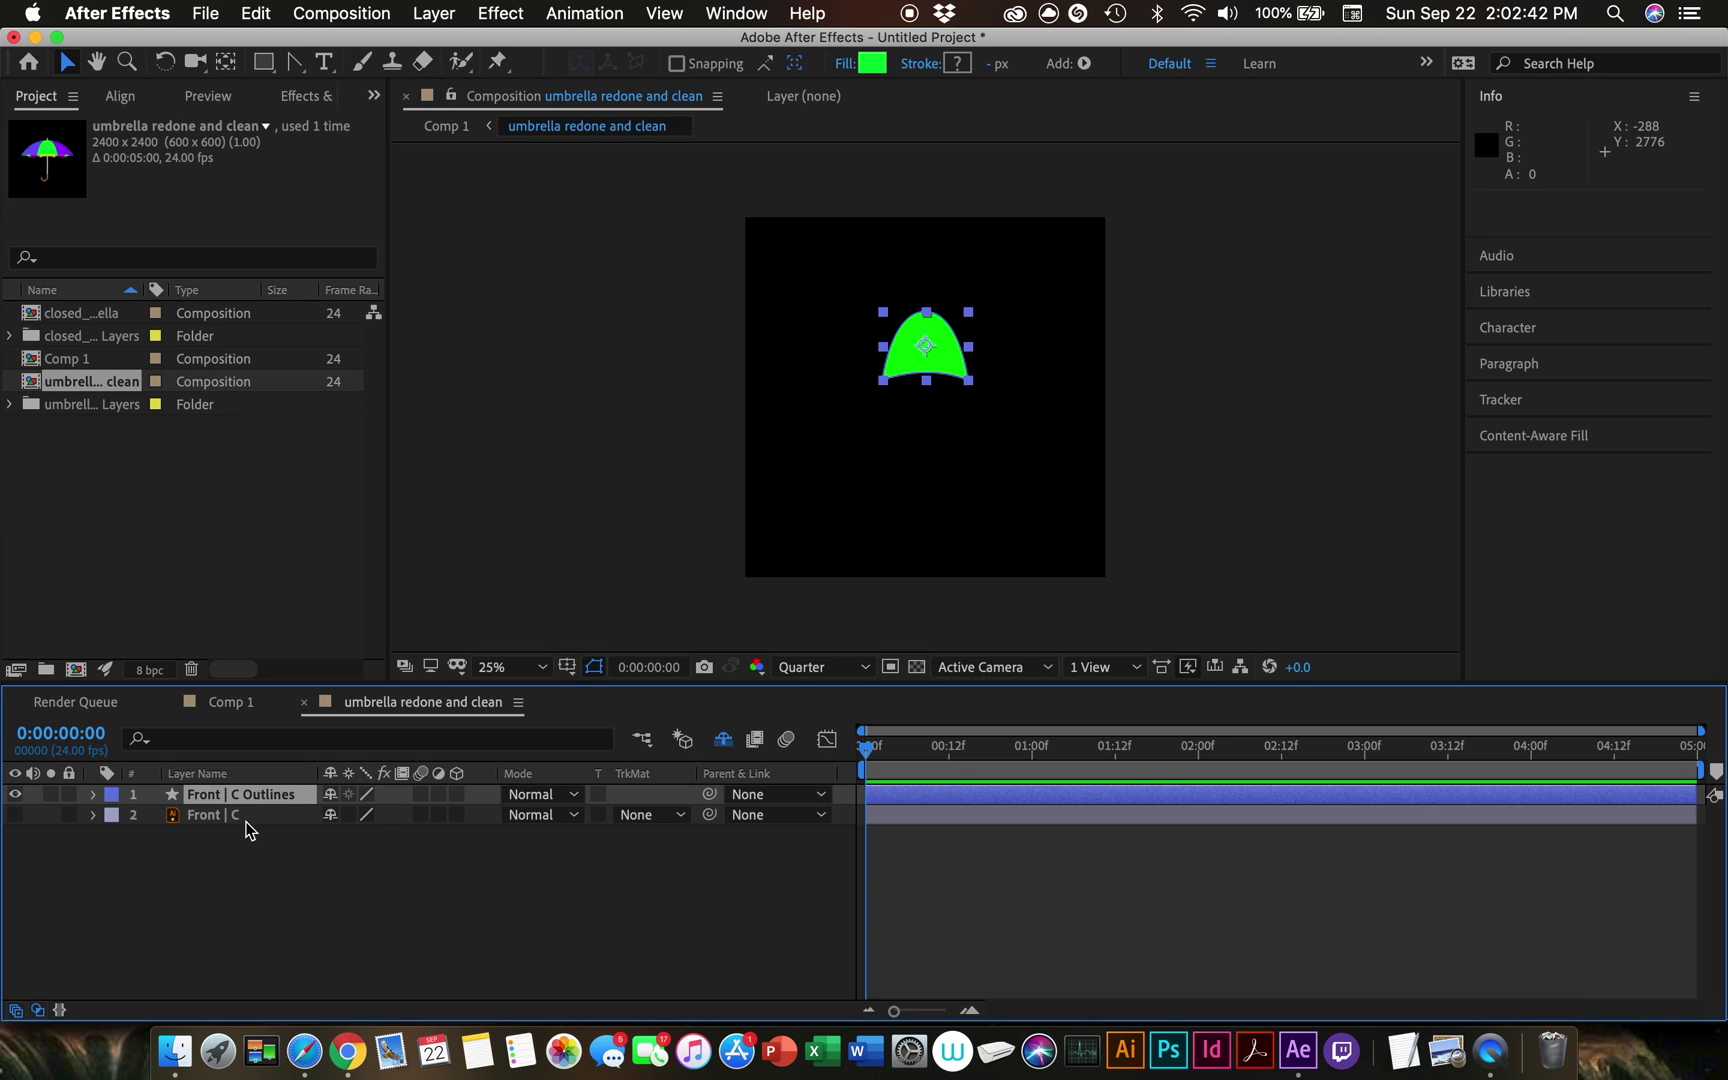
pyautogui.click(208, 812)
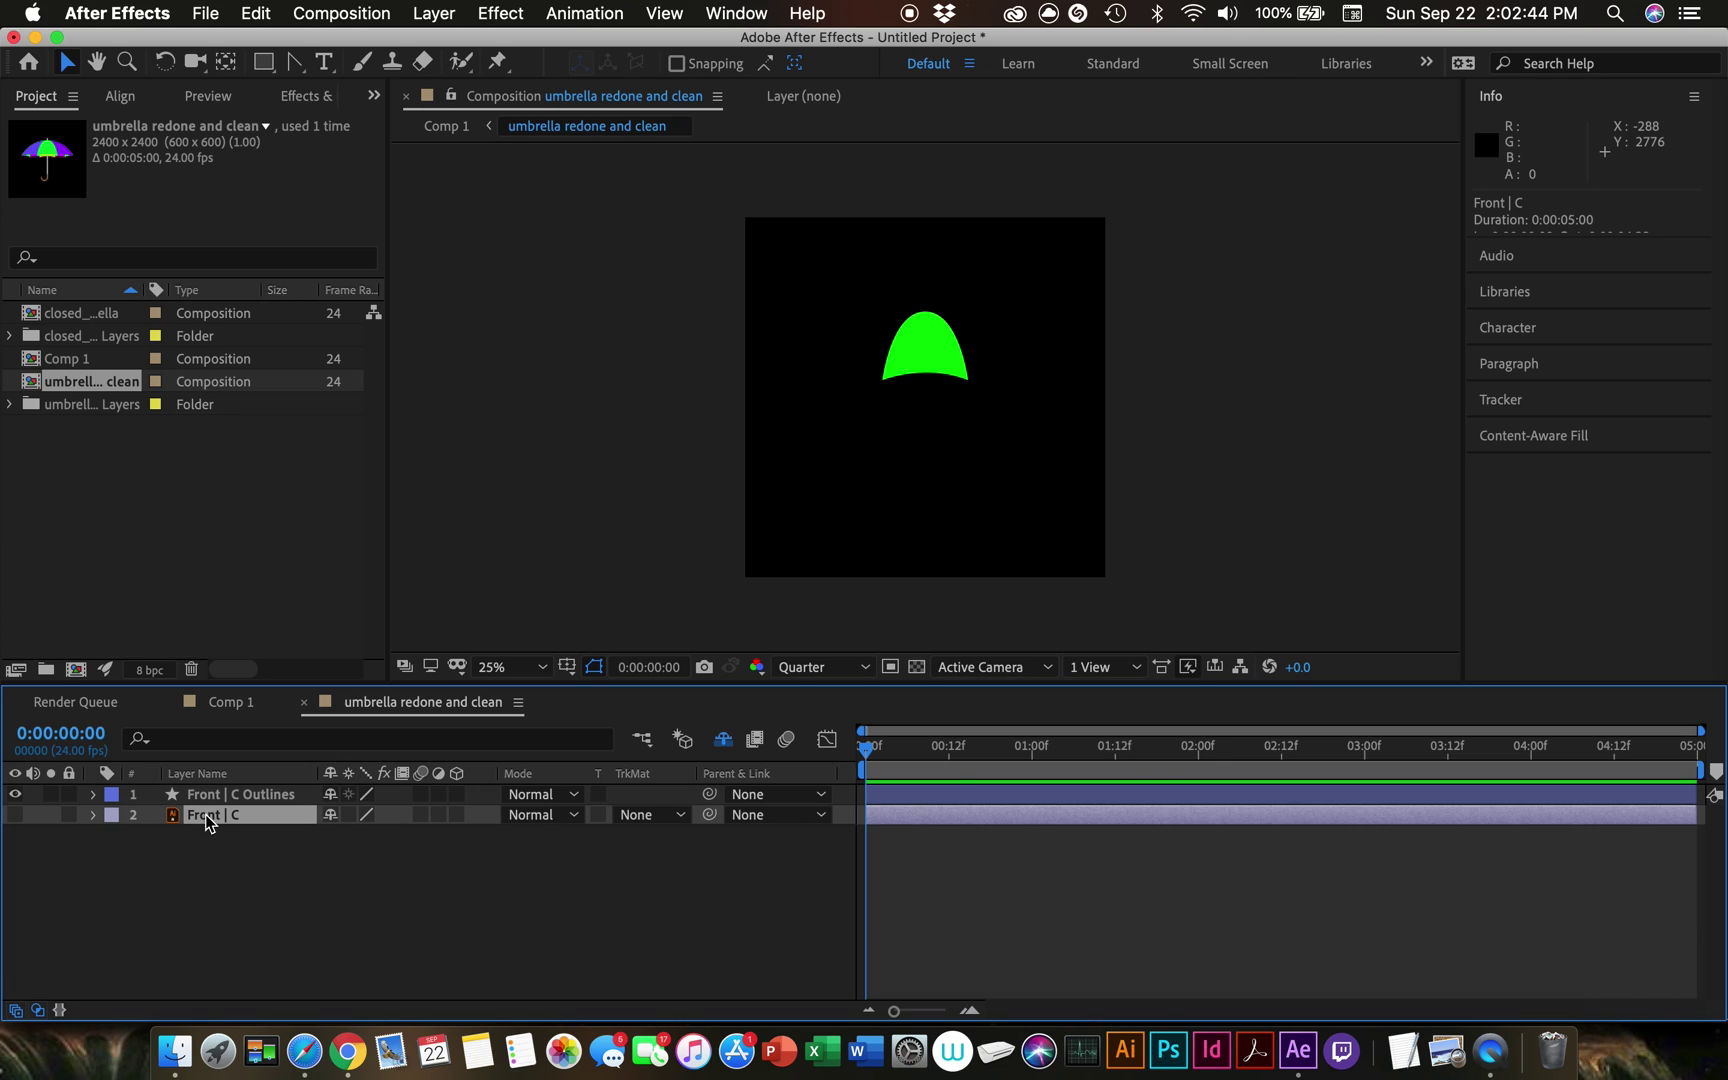
pyautogui.press('Delete')
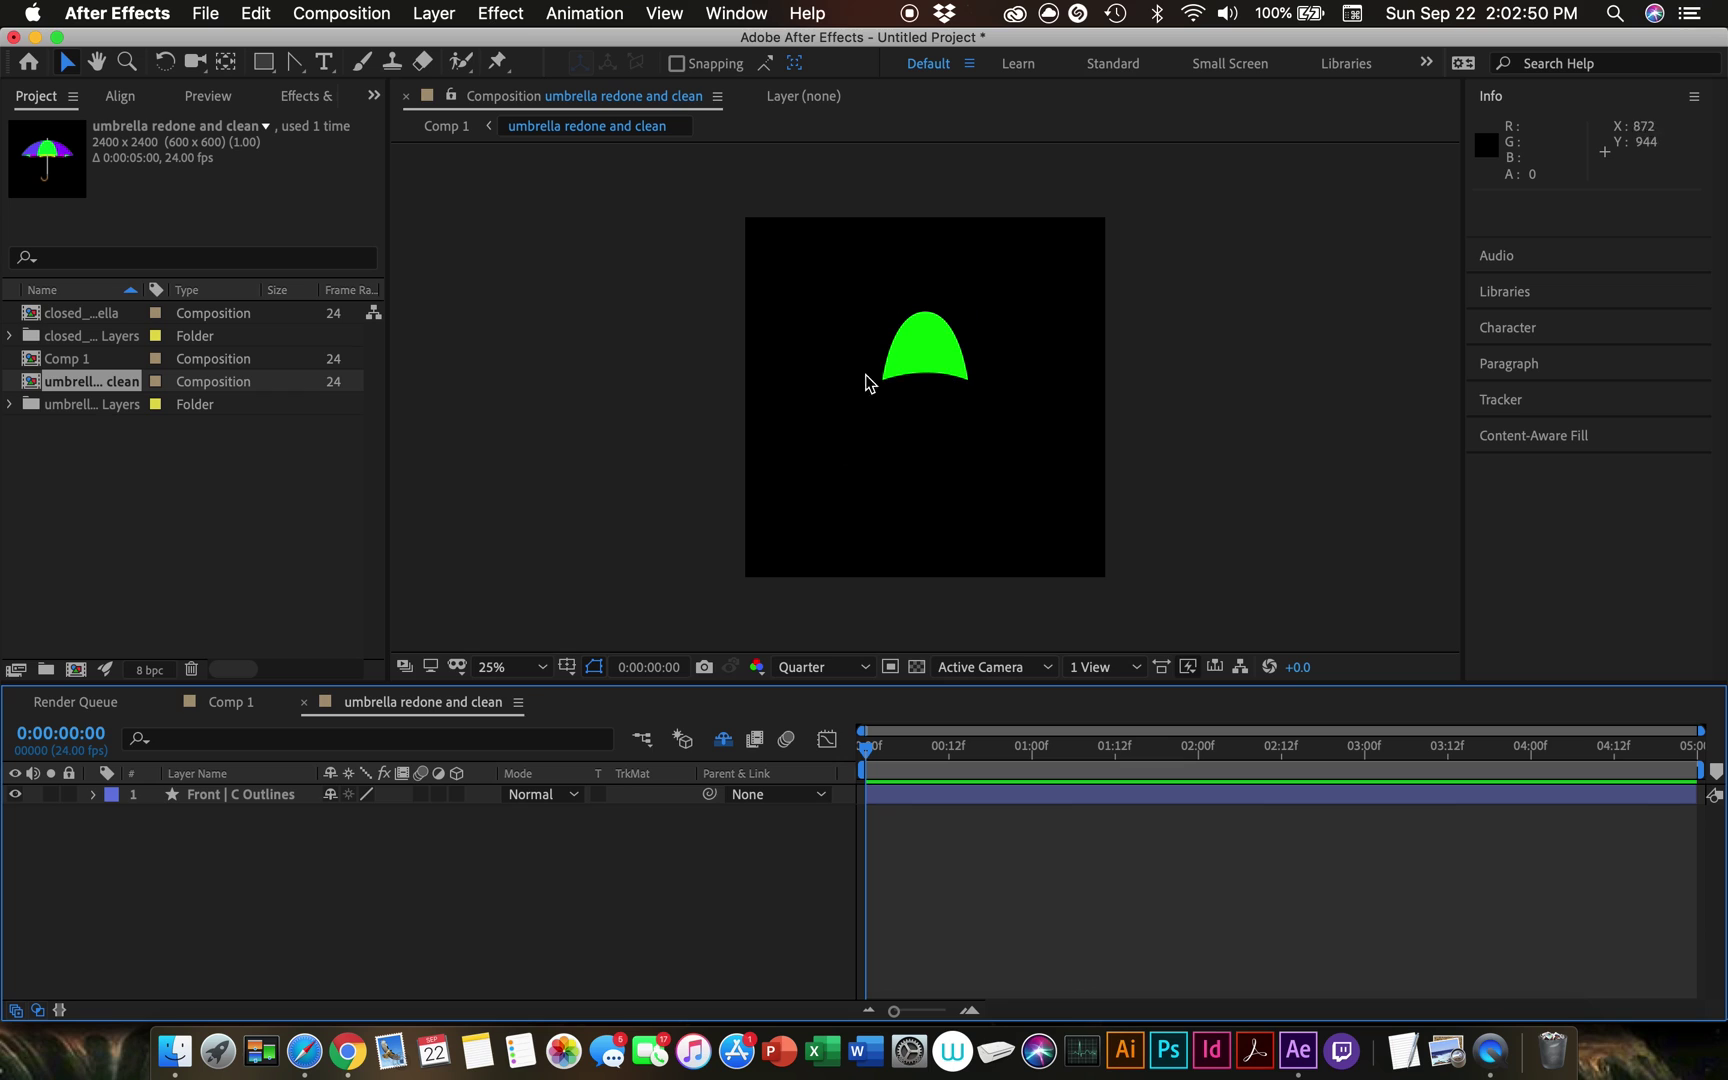
pyautogui.click(900, 340)
pyautogui.click(562, 401)
# Step: Drag the closed front-centre panel from the closed_umbrella Layers folder beneath Front | C Outlines
pyautogui.click(10, 336)
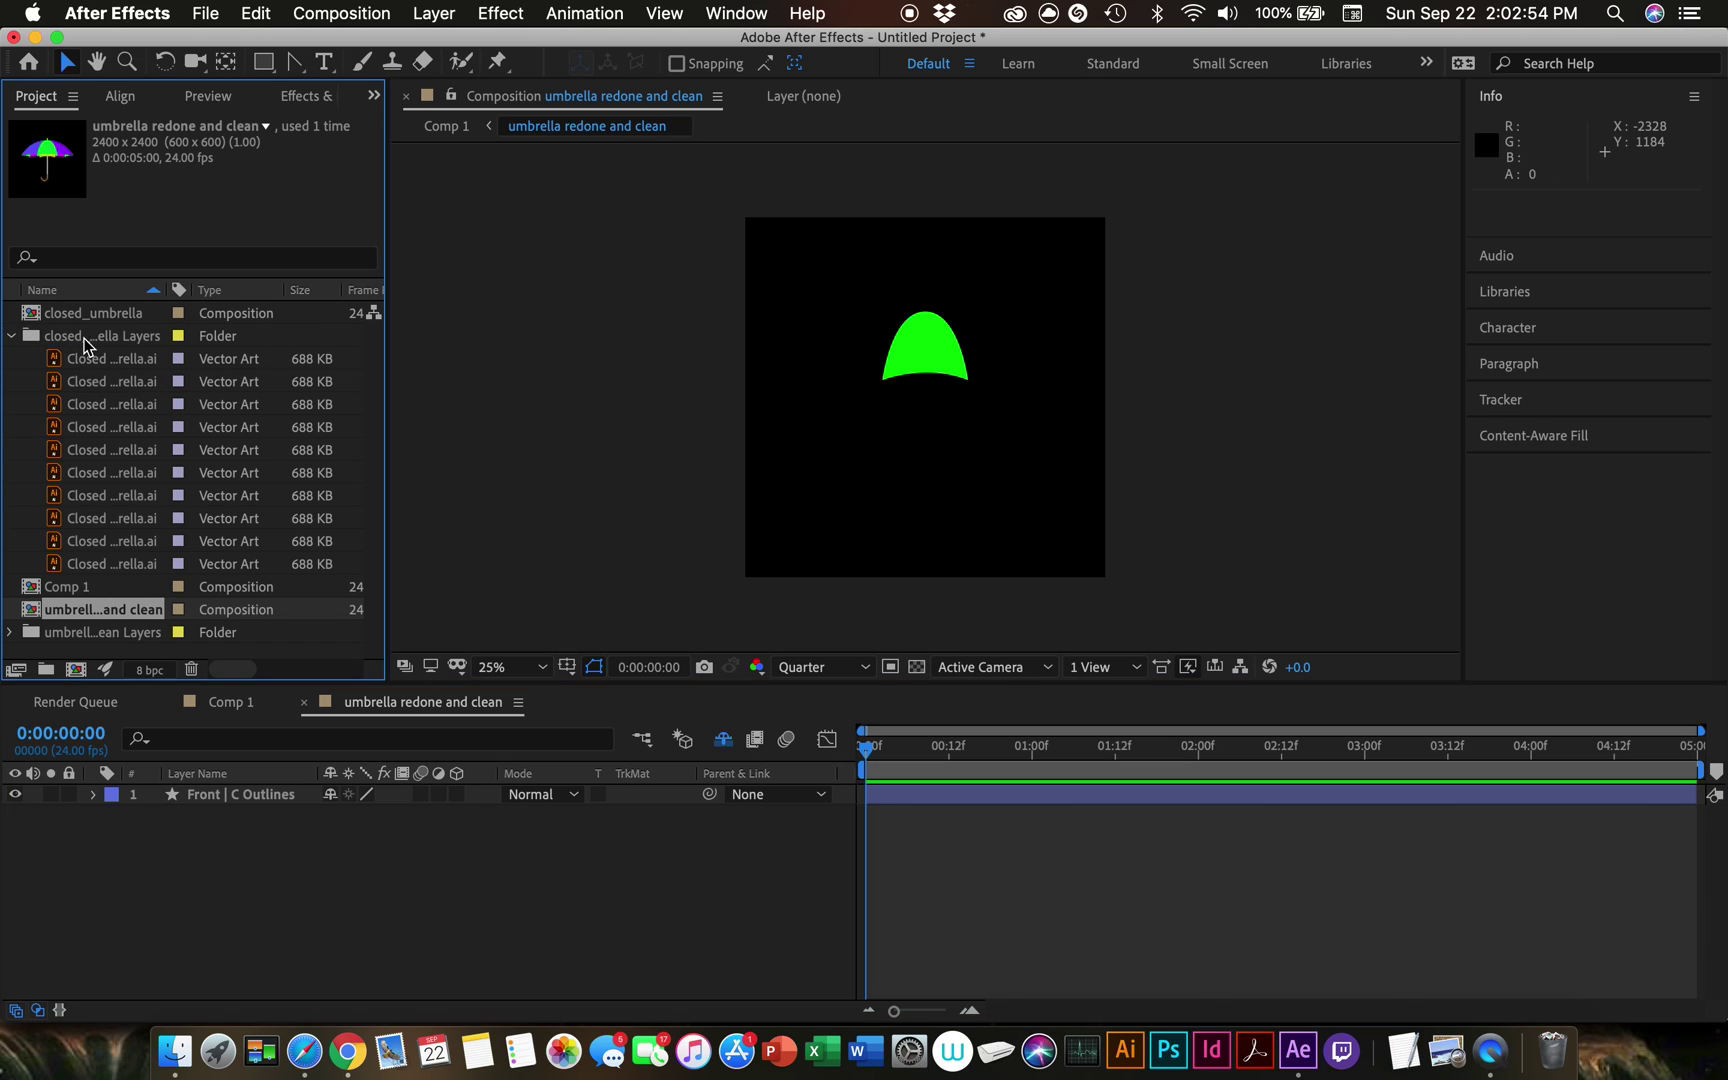
pyautogui.click(100, 519)
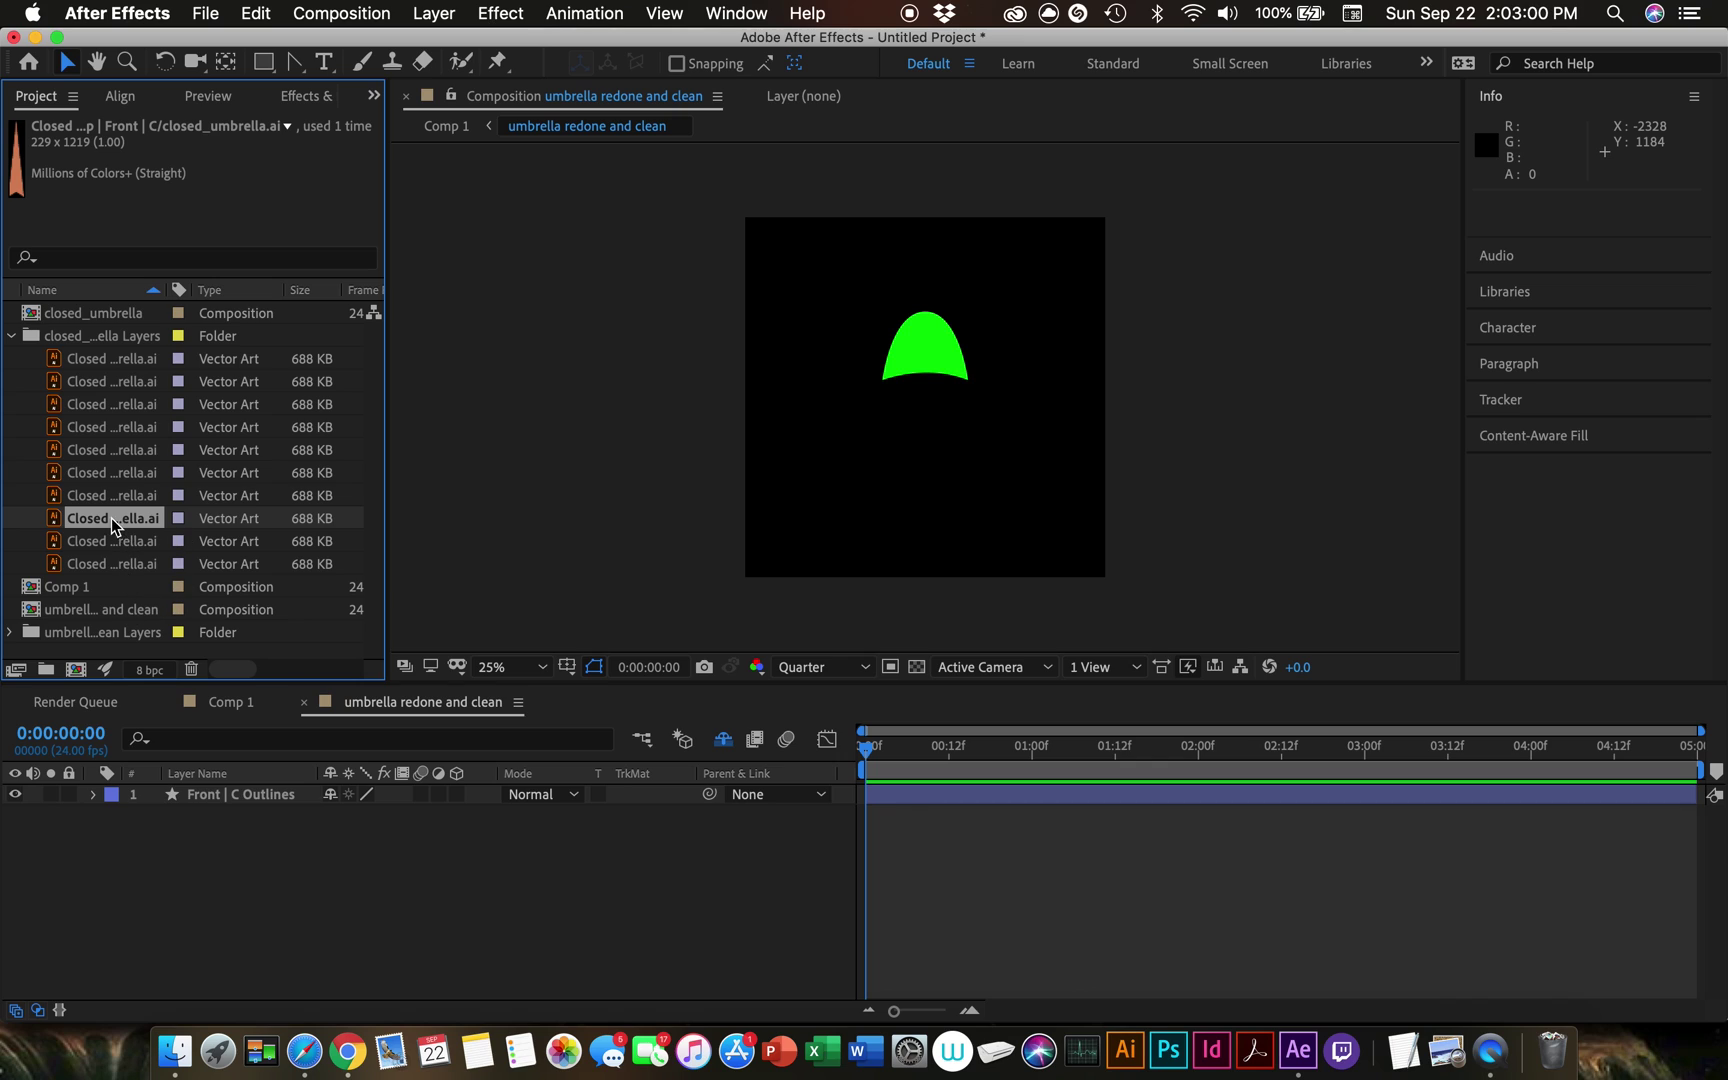
pyautogui.moveTo(120, 522); pyautogui.dragTo(178, 835)
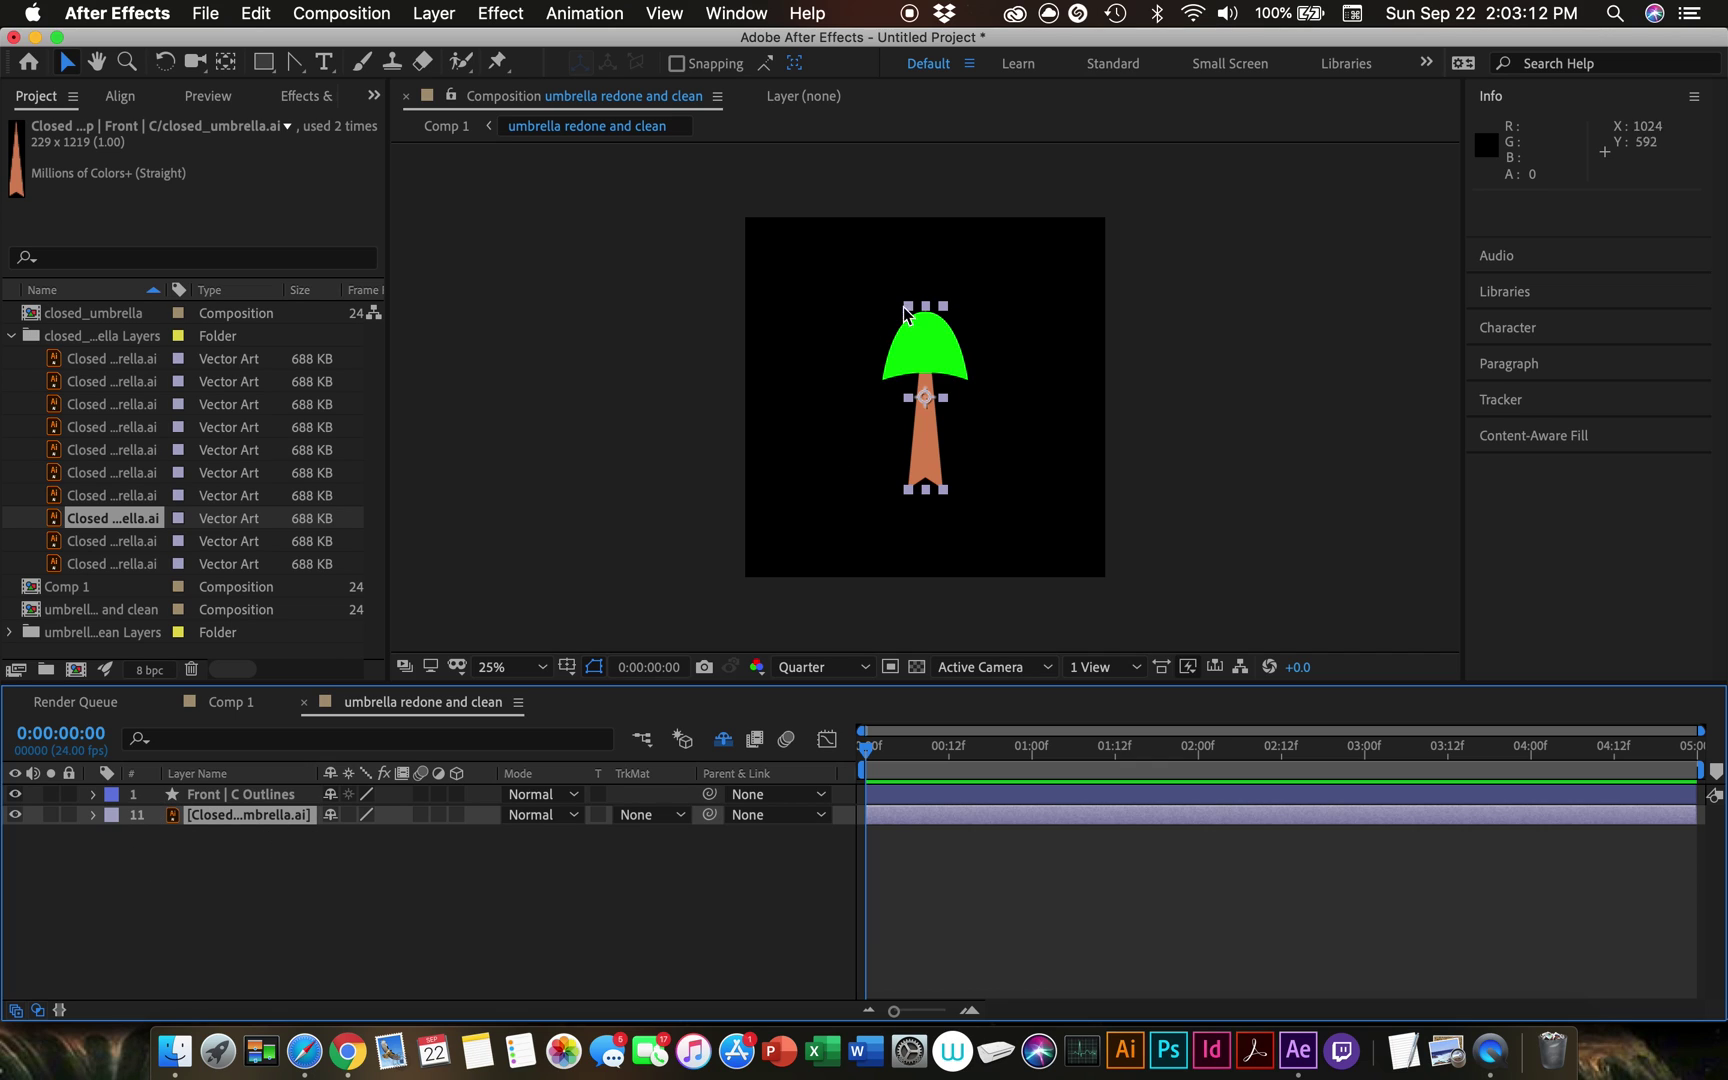
pyautogui.scroll(4, 906, 312)
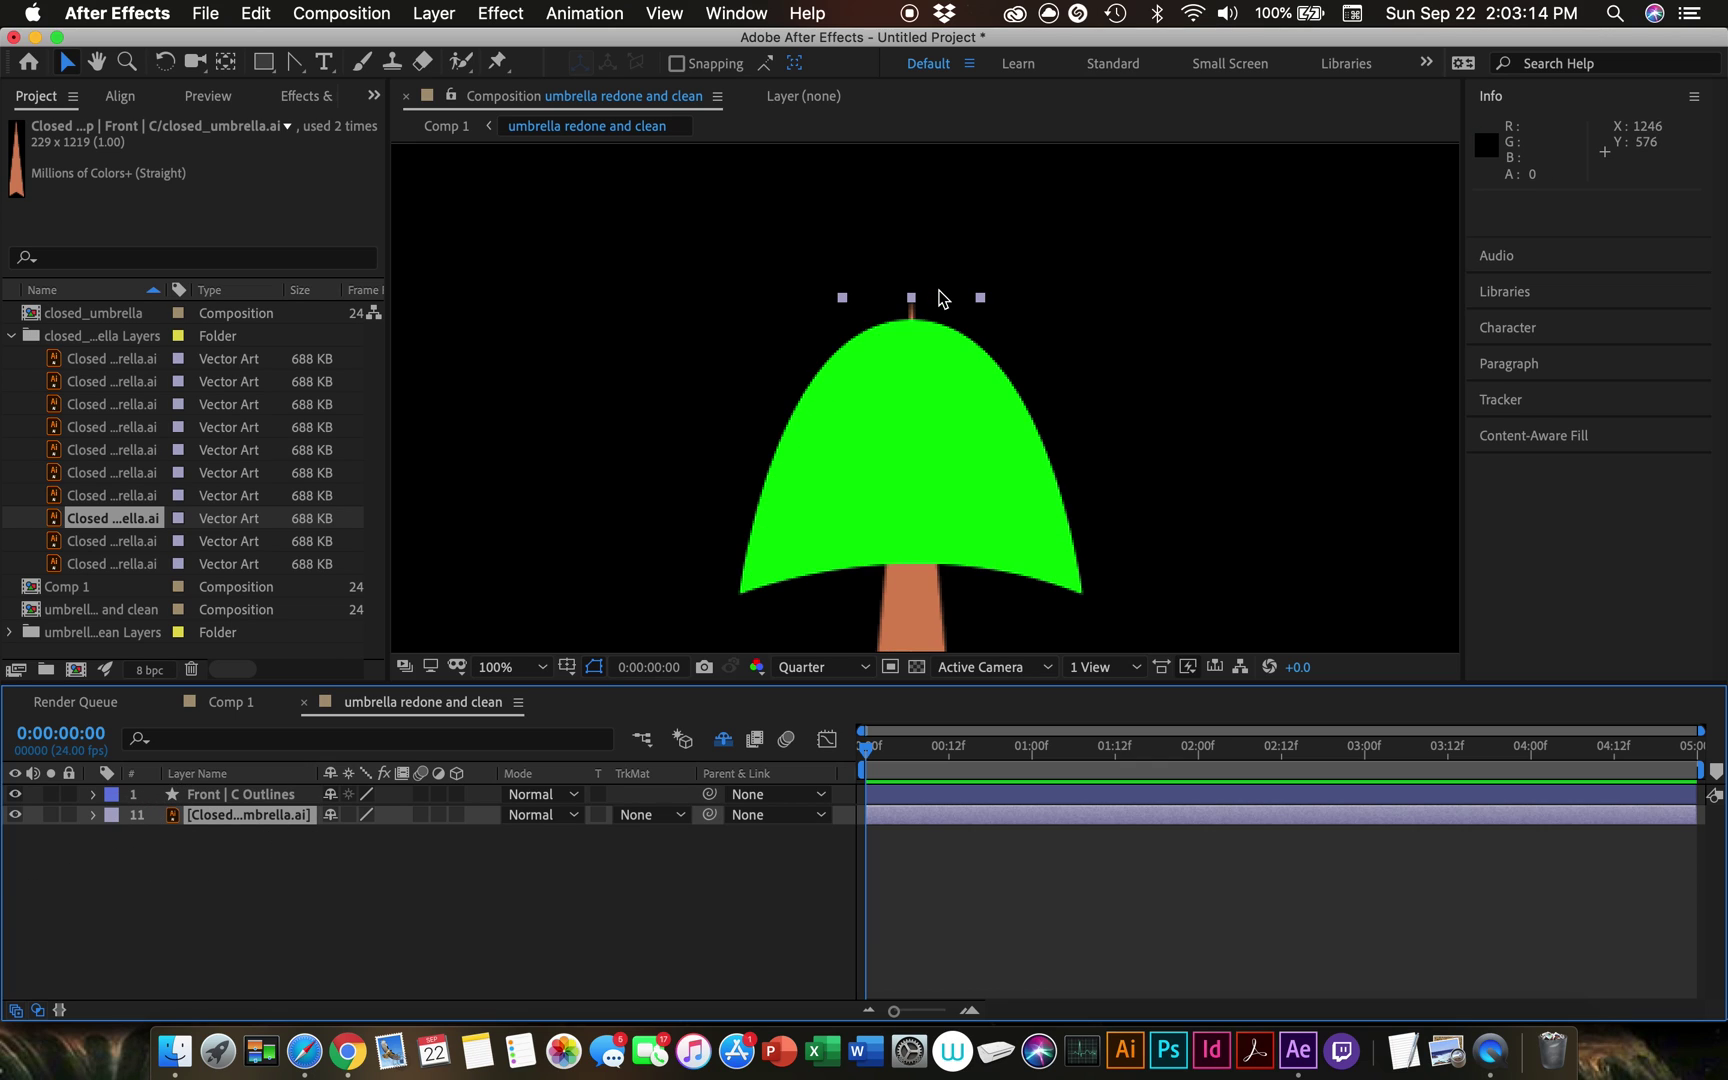
# Step: Show rulers and drag horizontal and vertical guides to the green panel's tip
pyautogui.scroll(2, 940, 297)
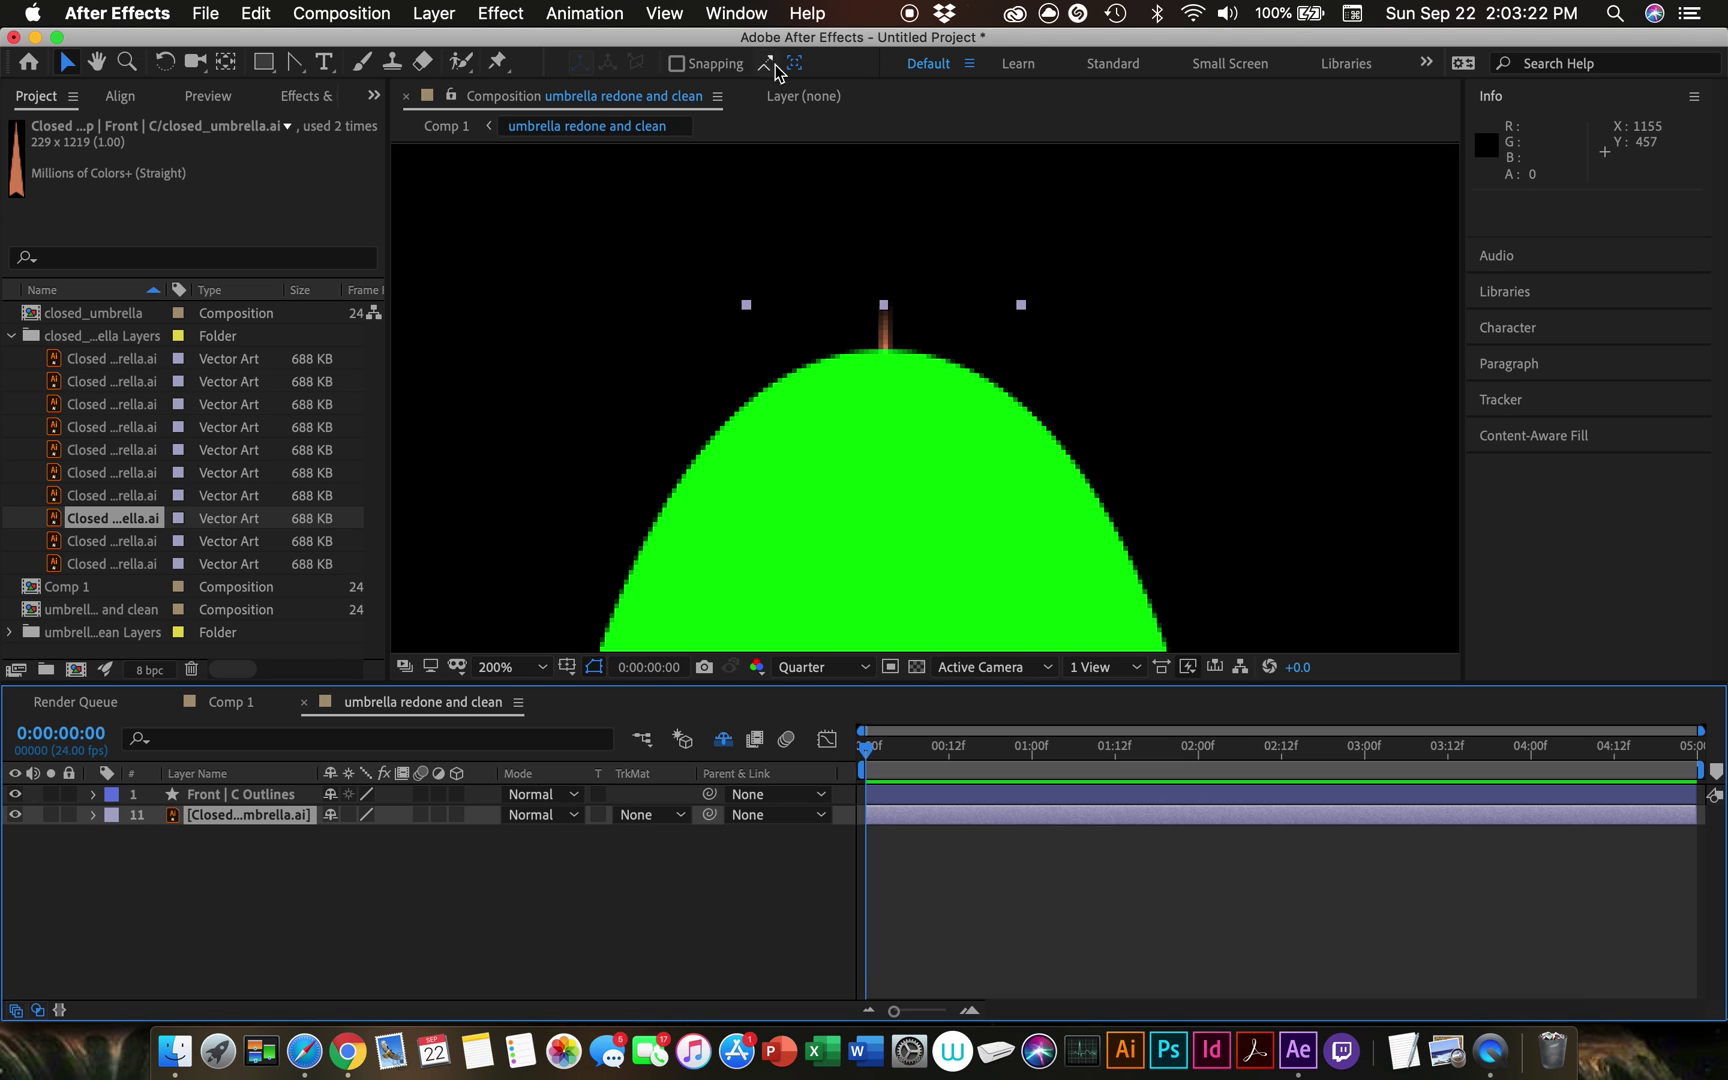
pyautogui.click(679, 15)
pyautogui.click(718, 236)
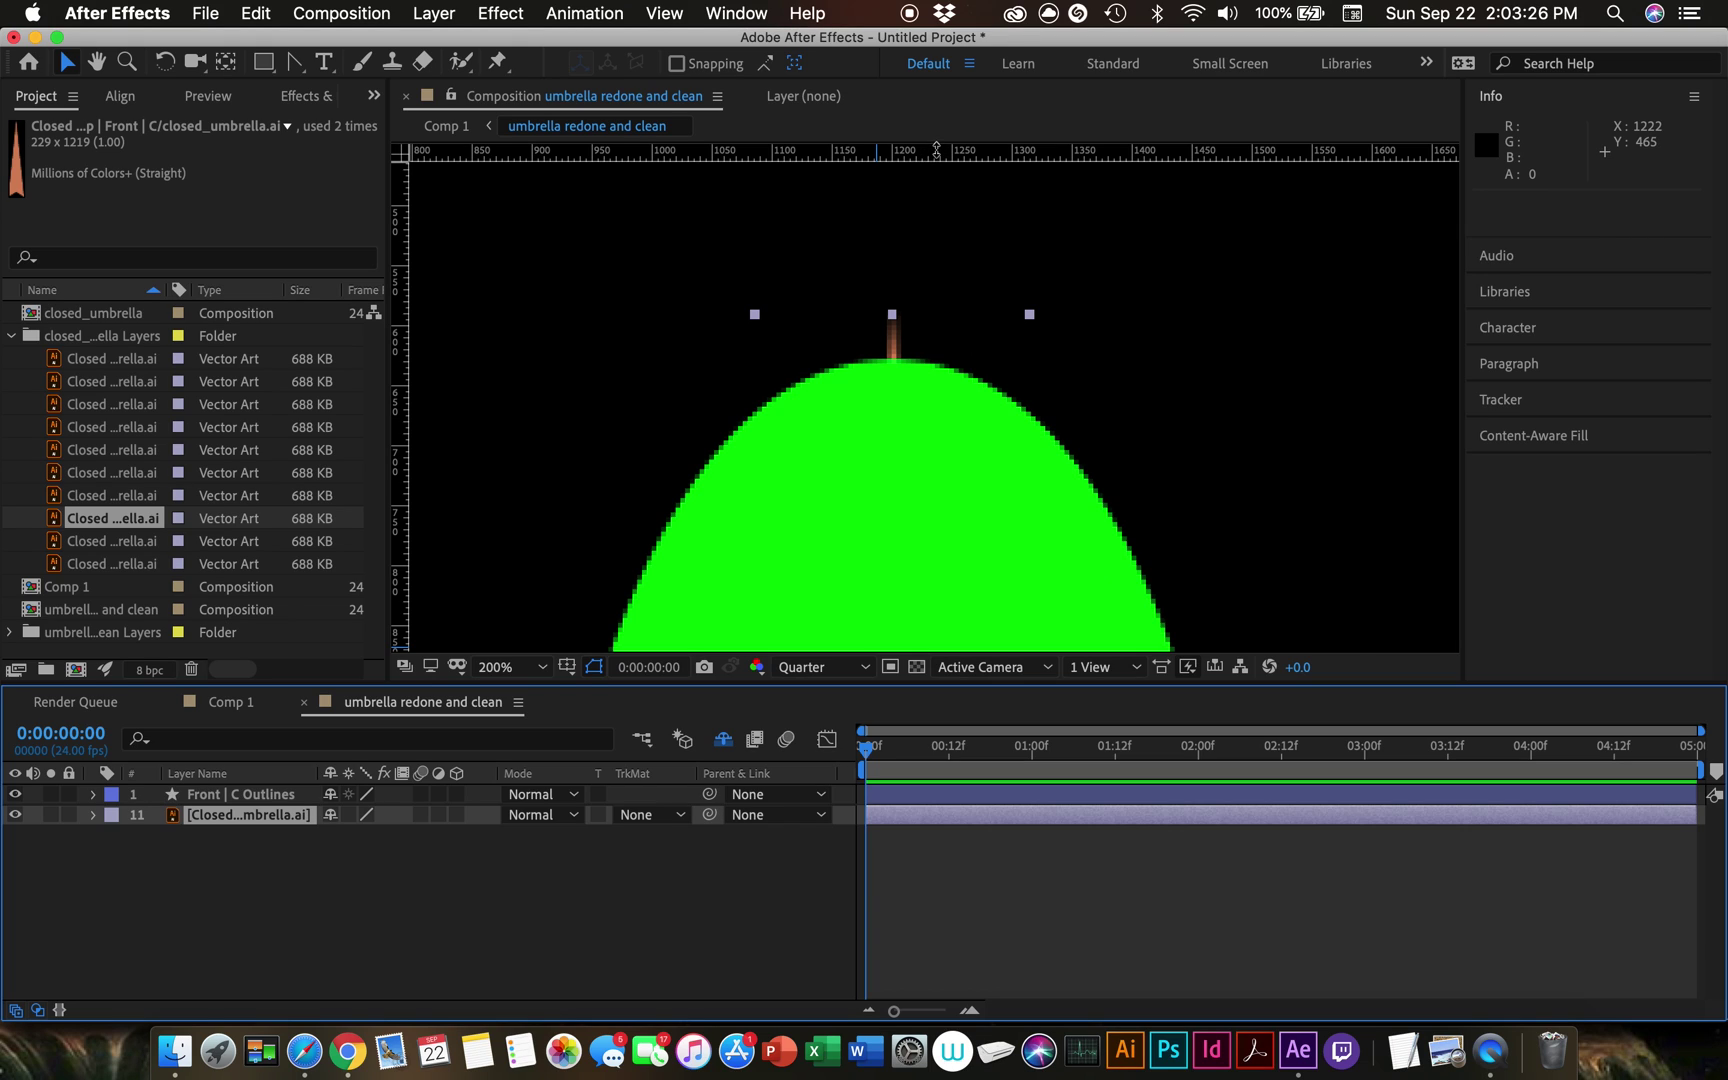
pyautogui.moveTo(936, 150); pyautogui.dragTo(932, 358)
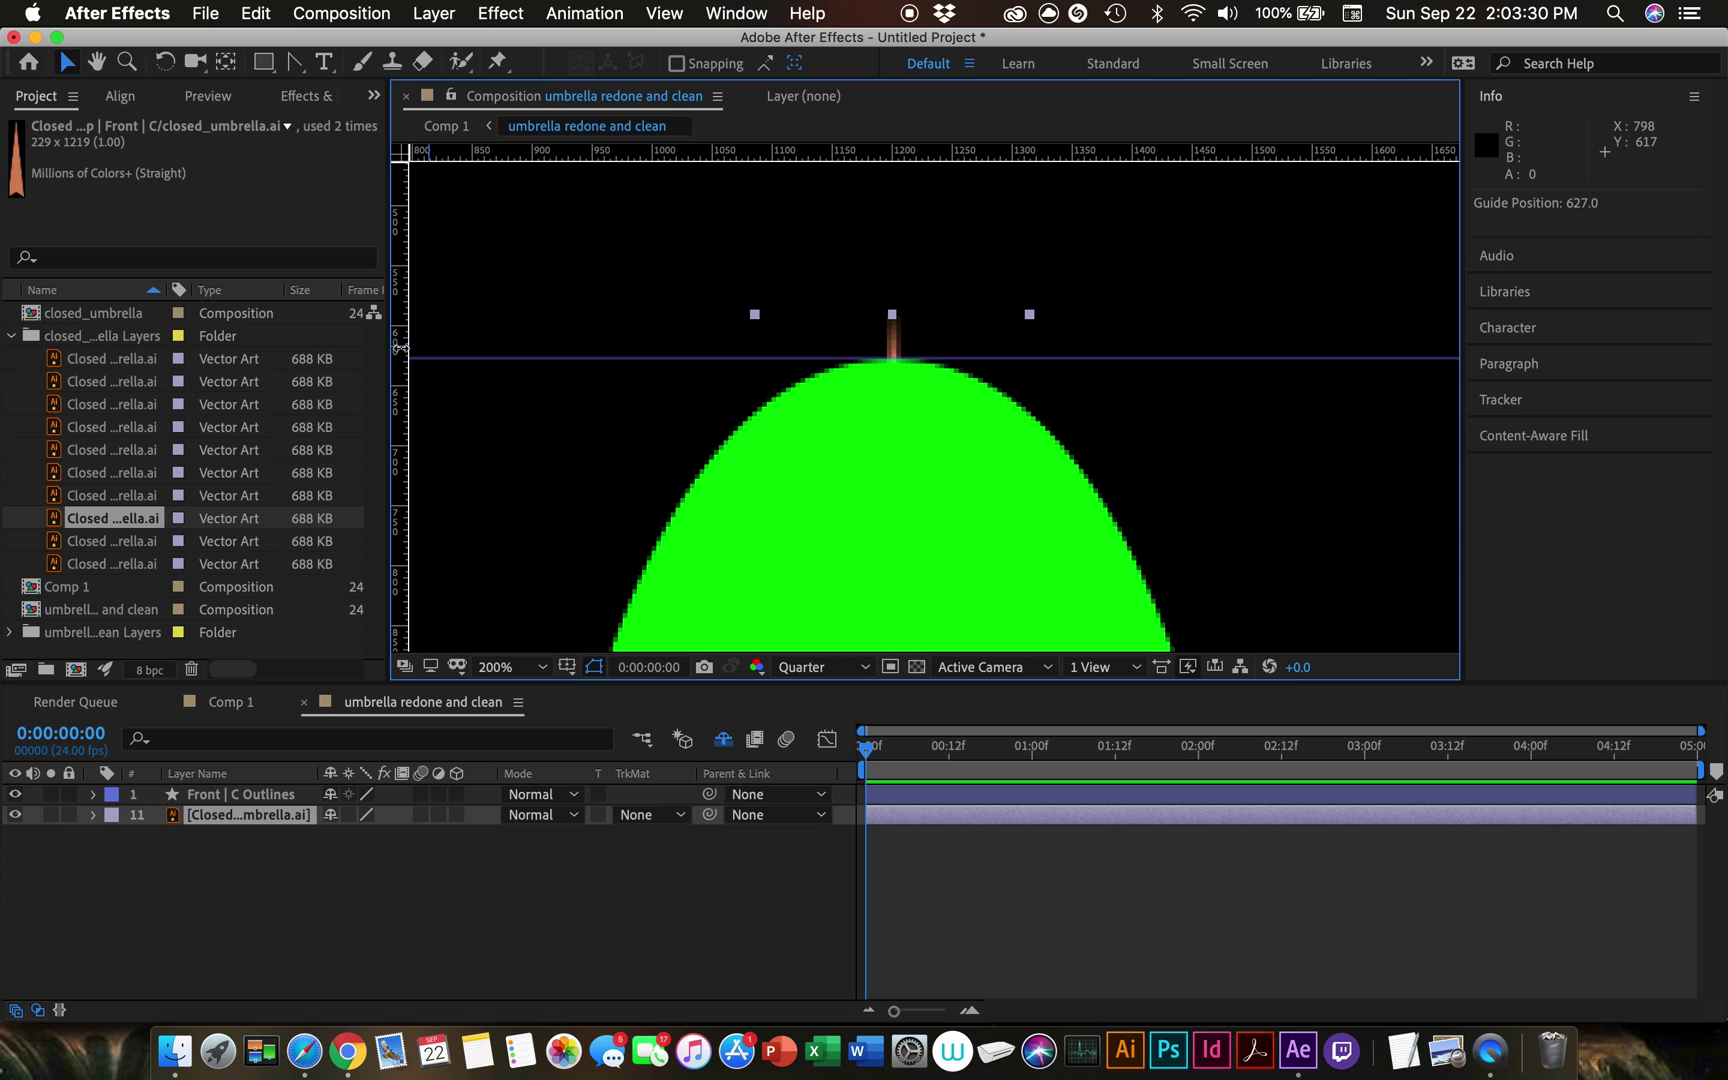
pyautogui.moveTo(400, 348); pyautogui.dragTo(892, 370)
# Step: Zoom to 50% and move the closed panel onto the guides at position 1200, 1236.5
pyautogui.scroll(-4, 760, 282)
pyautogui.scroll(3, 944, 518)
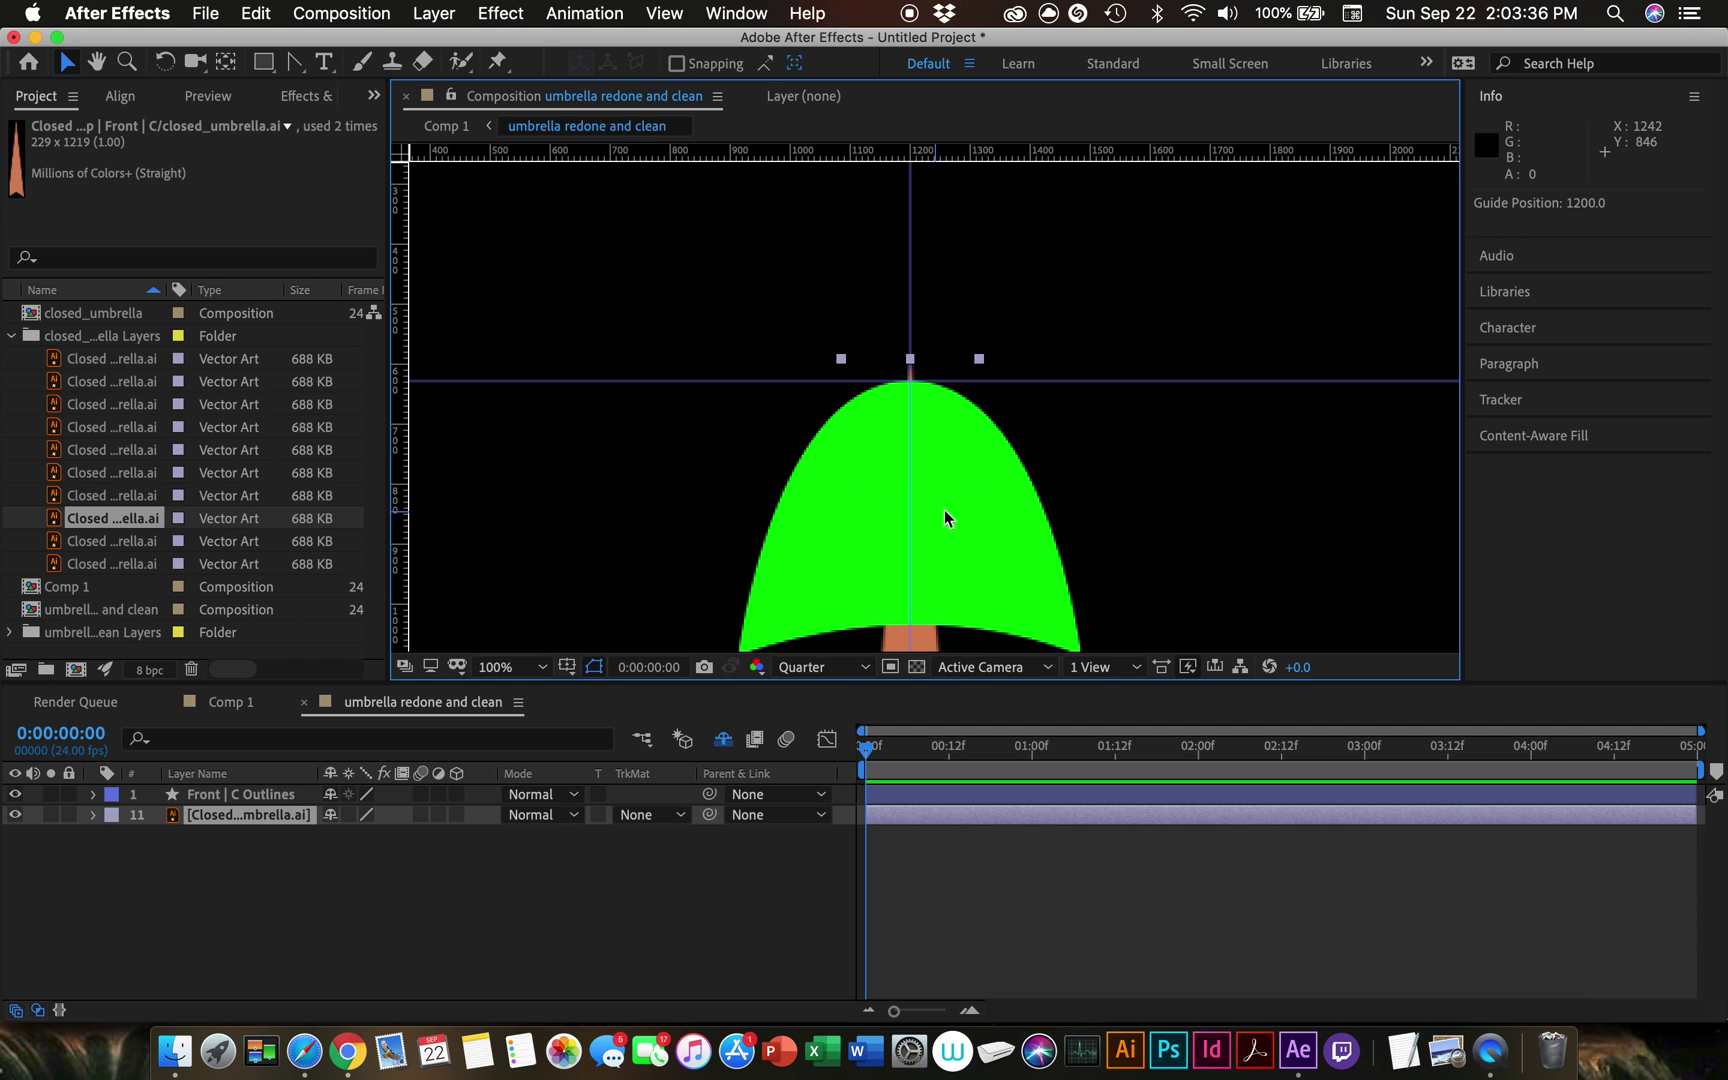
pyautogui.scroll(-3, 980, 455)
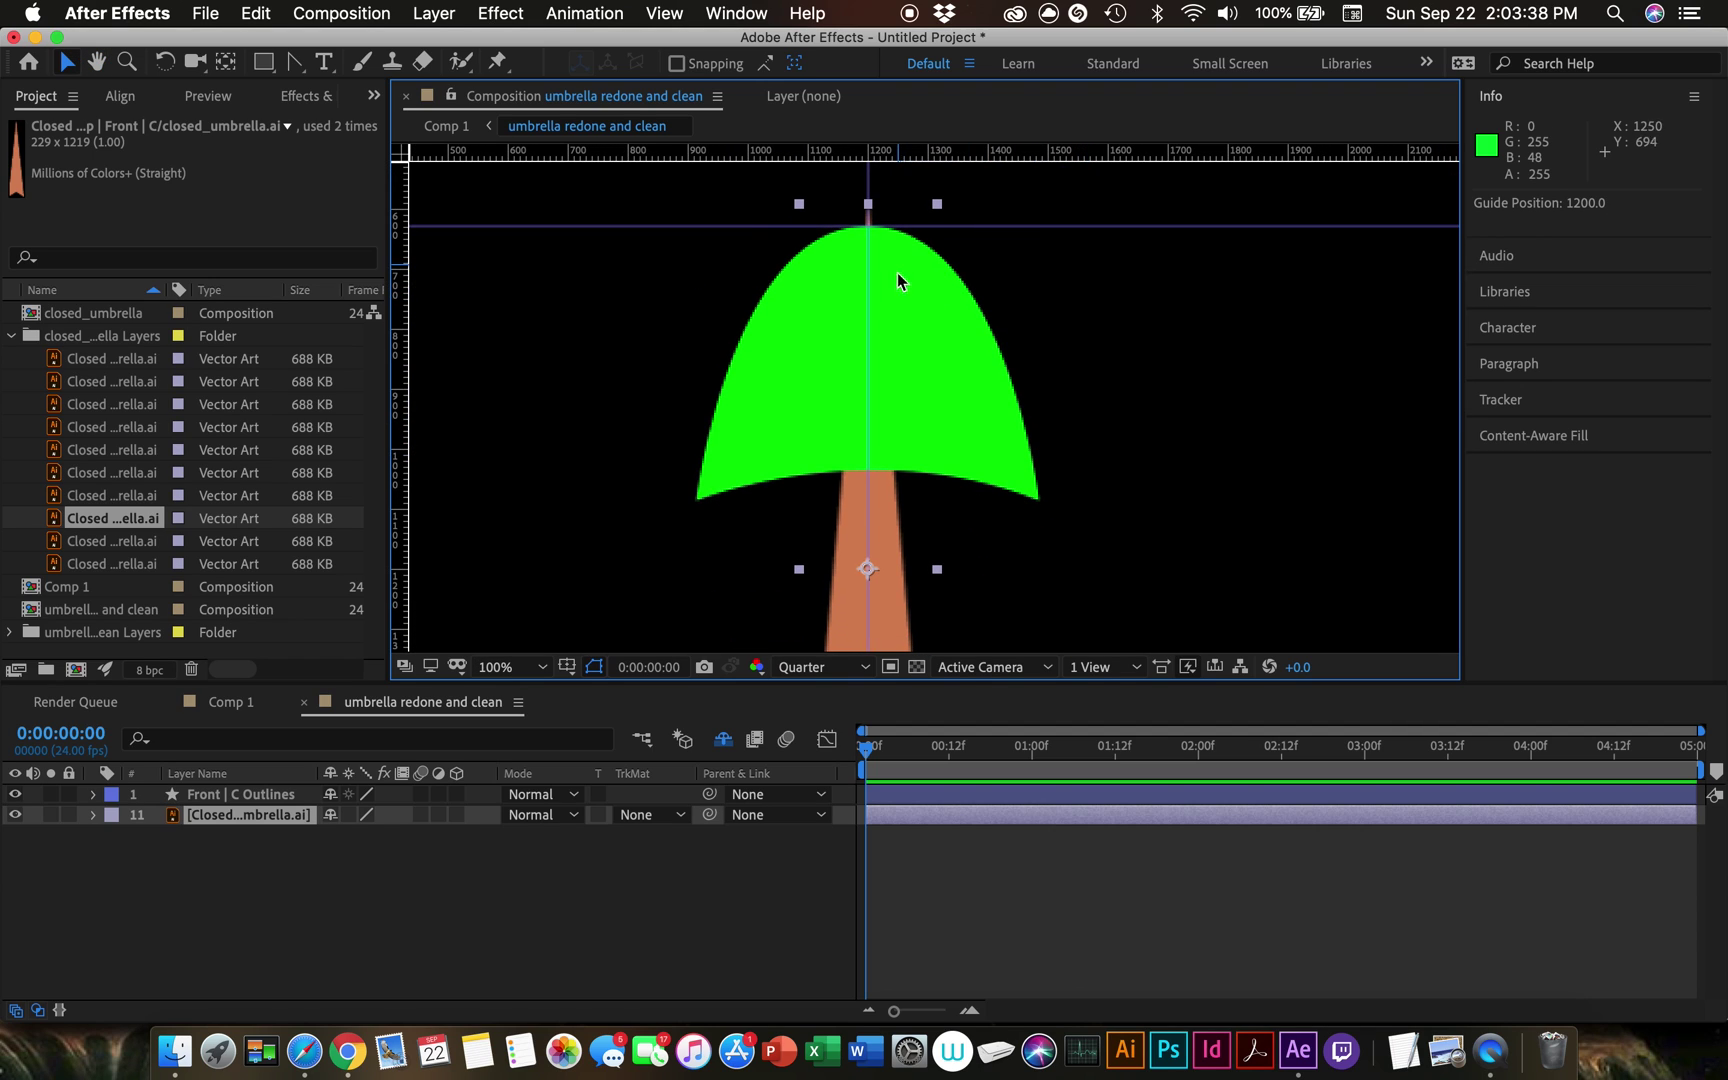
pyautogui.press(',')
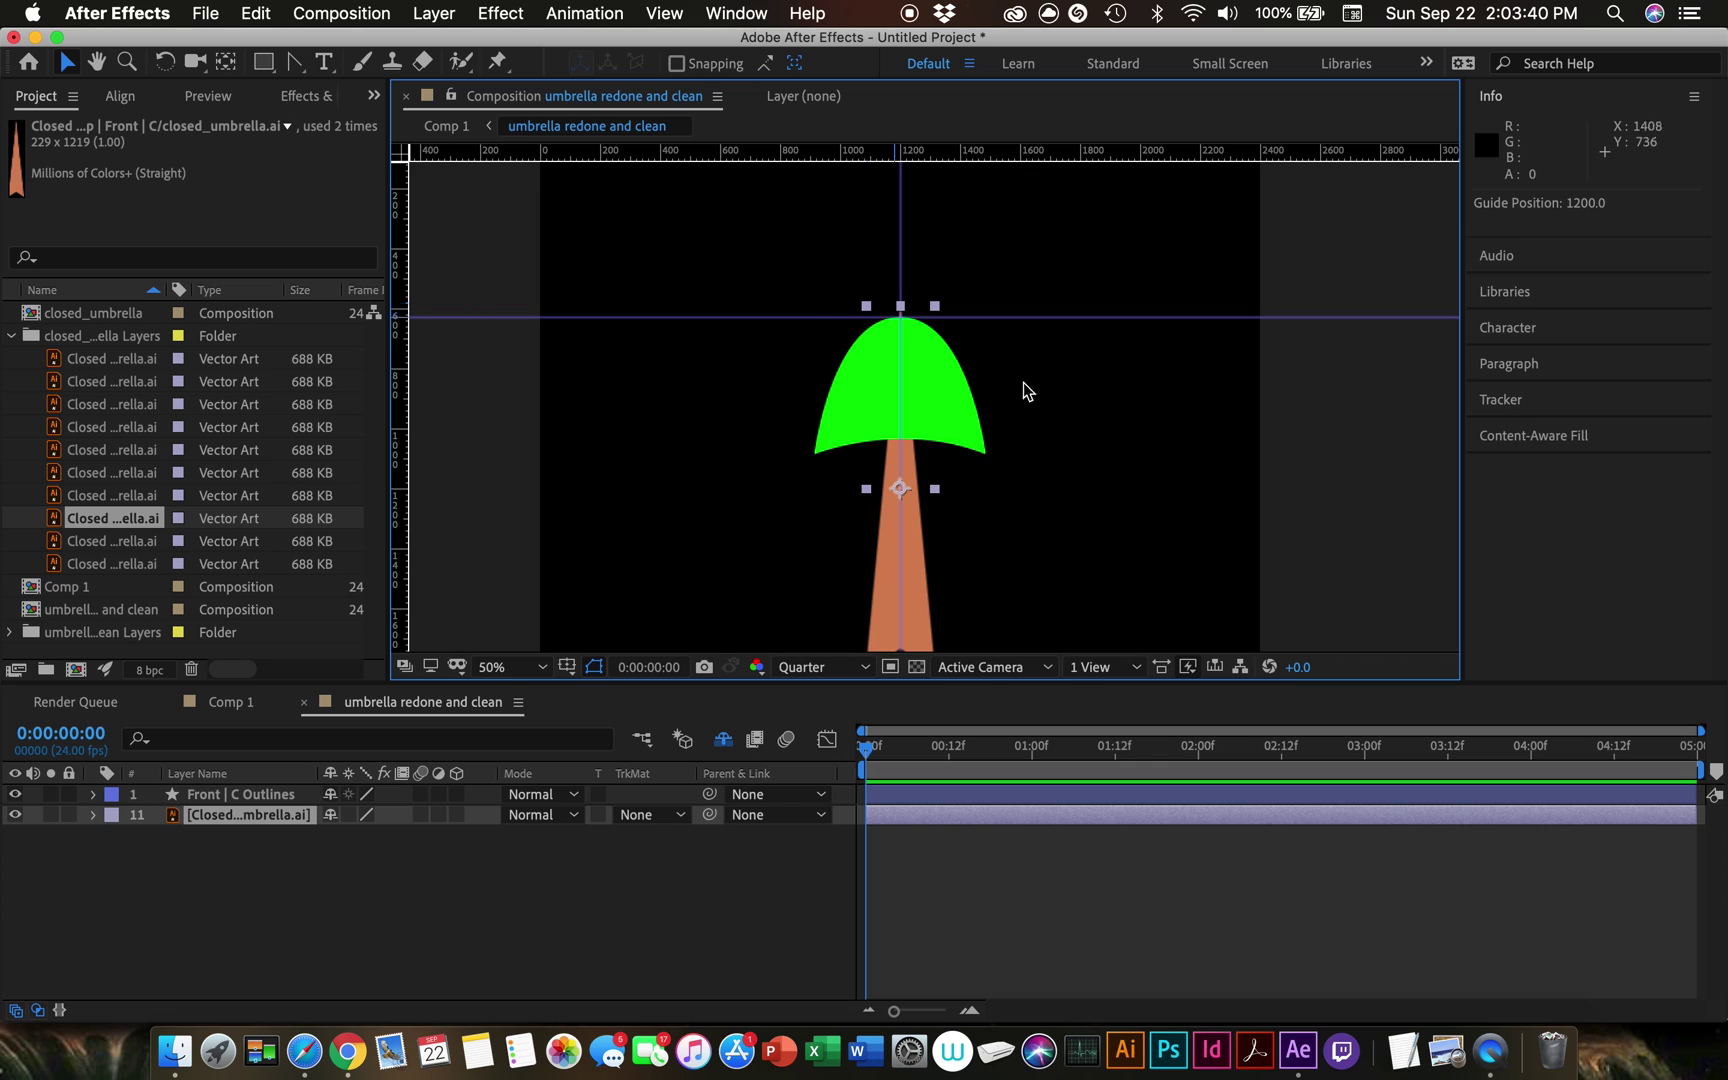
pyautogui.moveTo(1044, 404); pyautogui.dragTo(1020, 320)
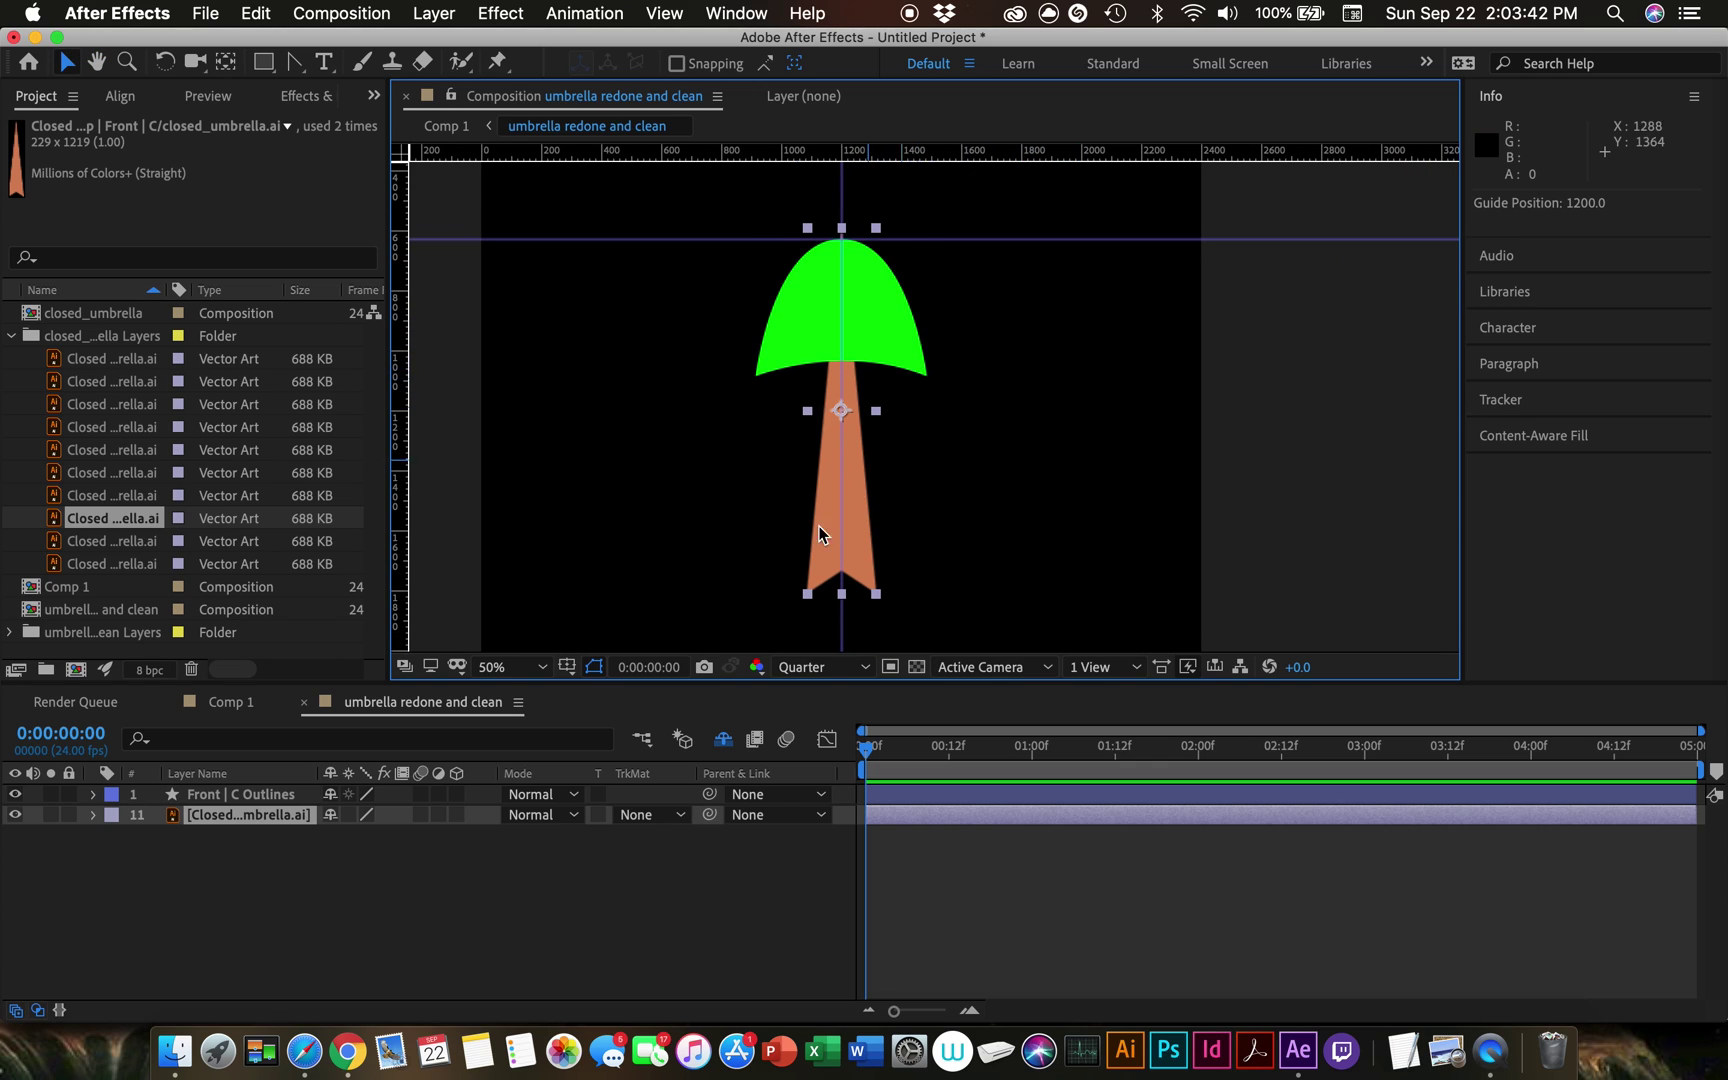
pyautogui.click(239, 815)
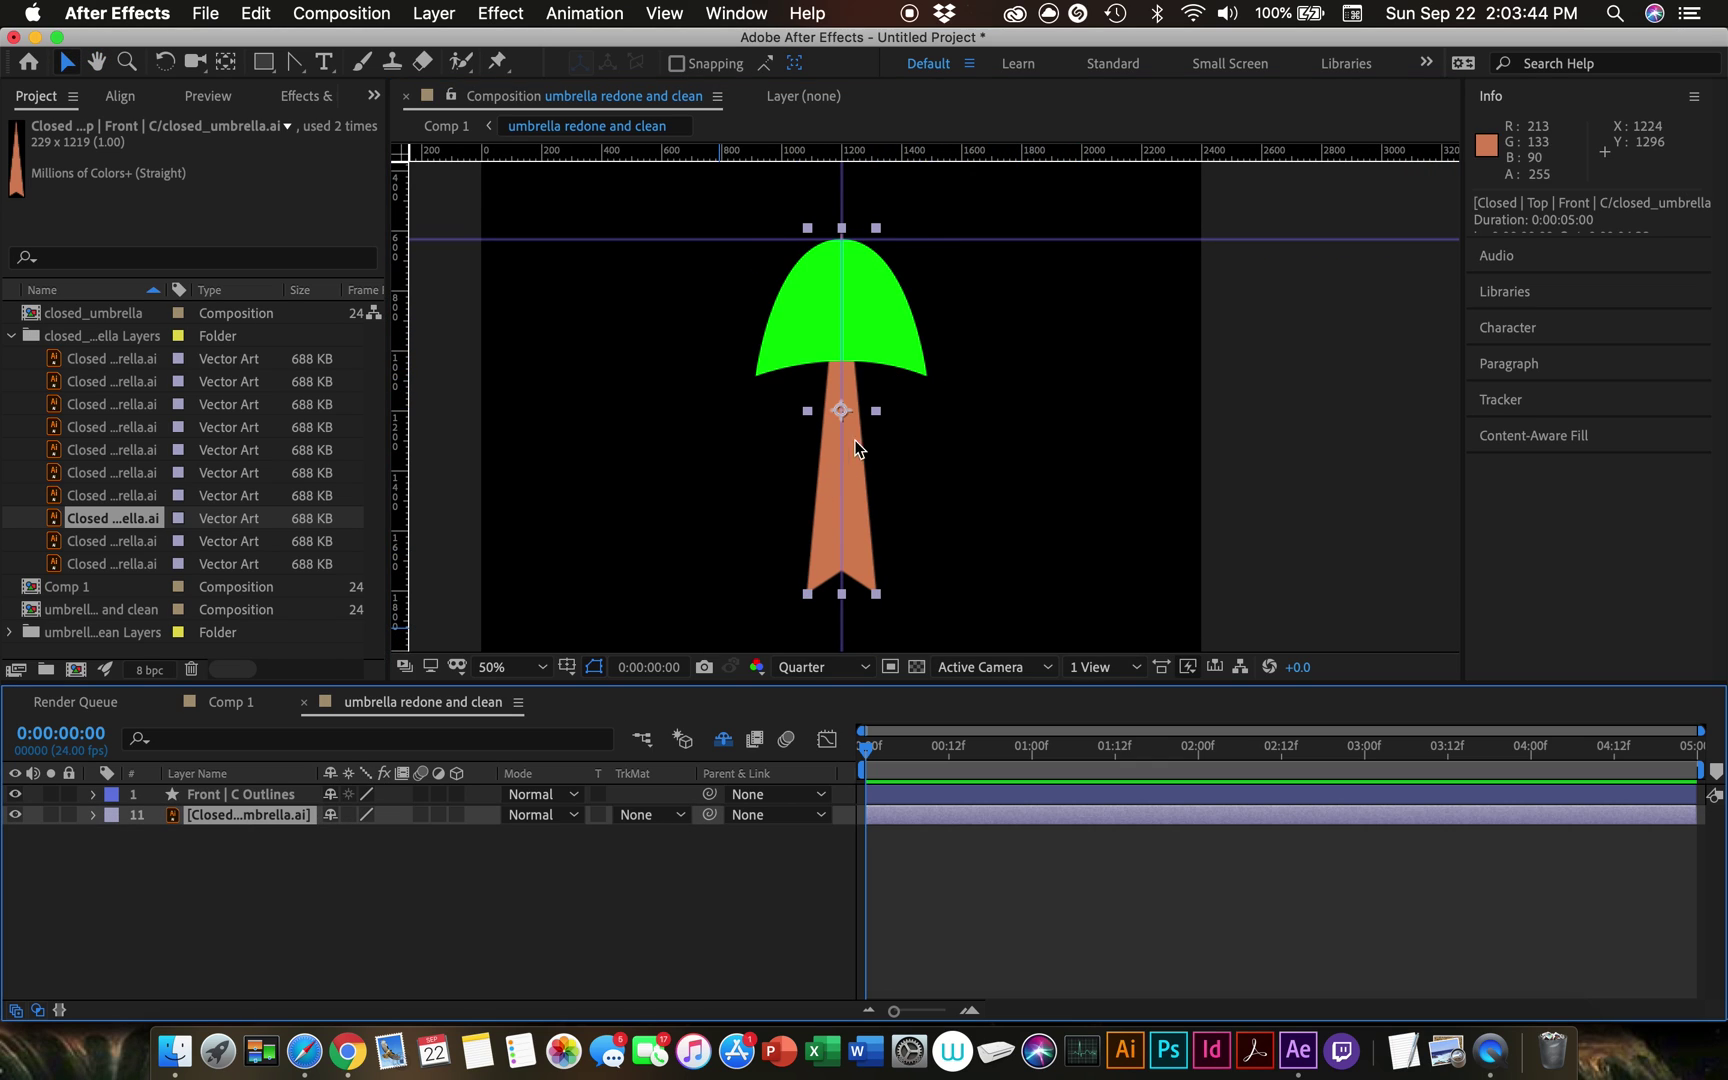
pyautogui.moveTo(847, 442)
pyautogui.mouseDown()
pyautogui.moveTo(880, 497)
pyautogui.moveTo(873, 458)
pyautogui.moveTo(838, 464)
pyautogui.moveTo(863, 466)
pyautogui.mouseUp()
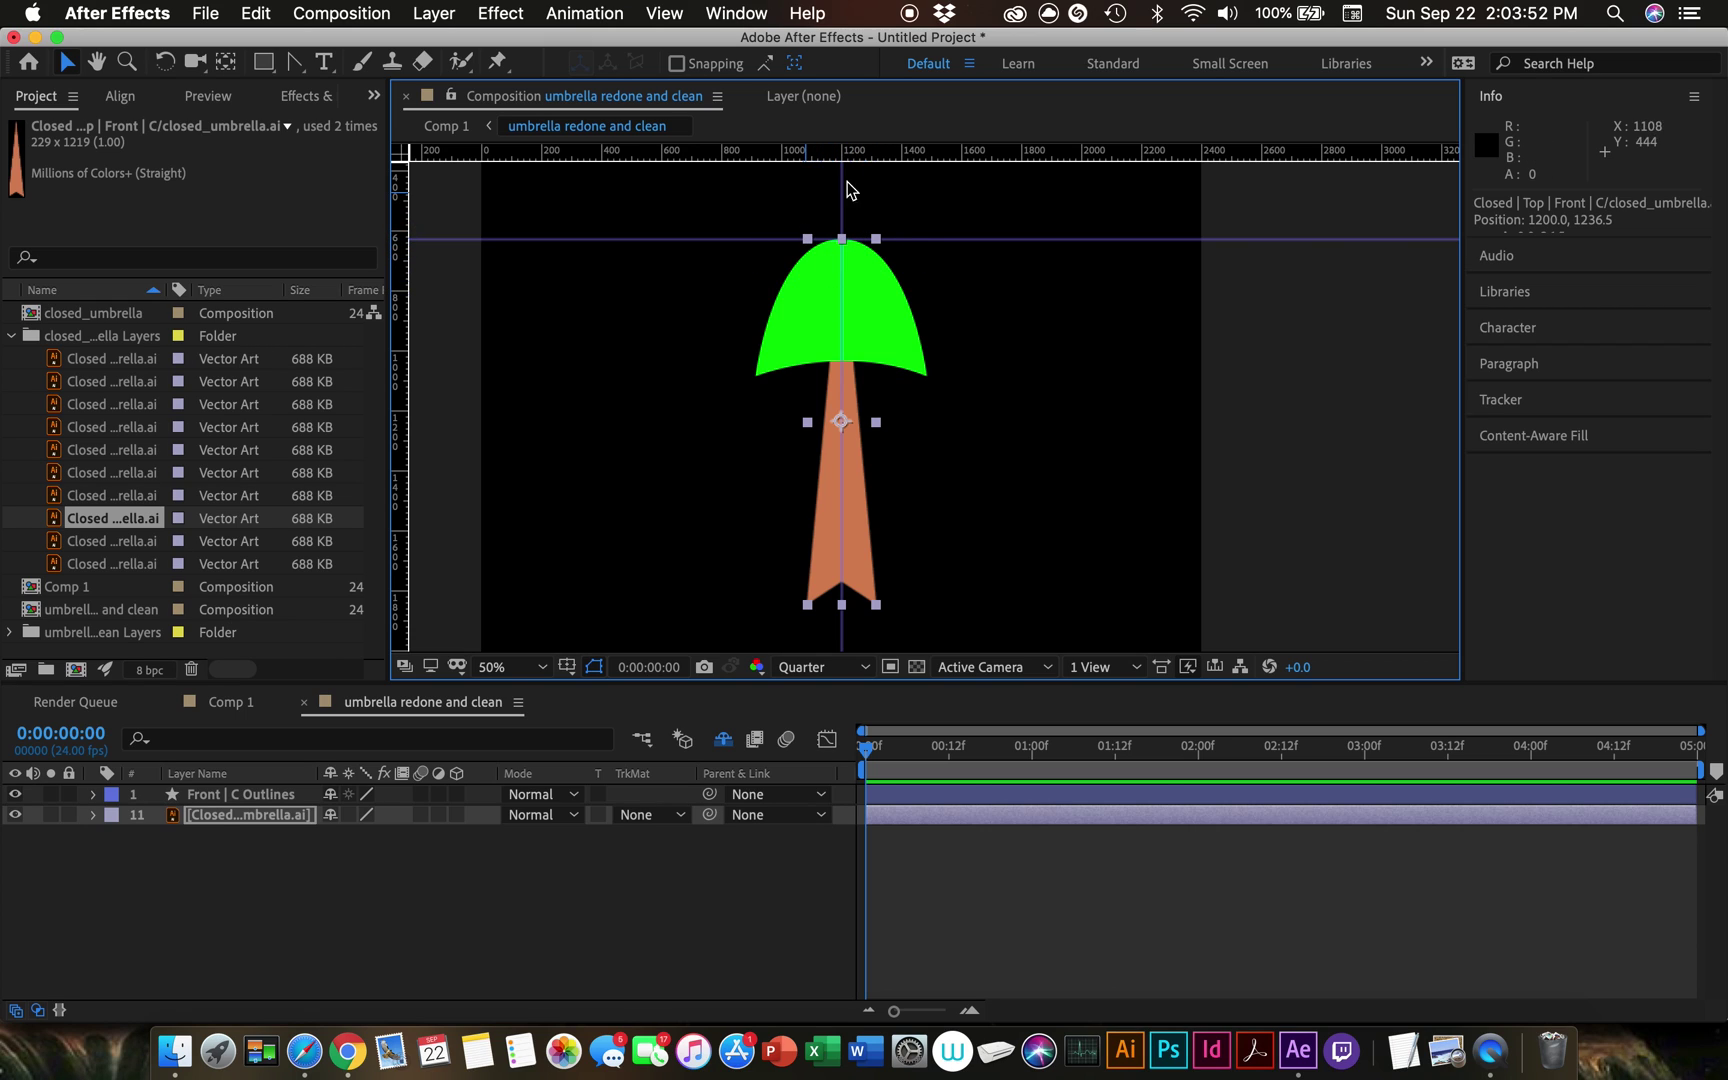
pyautogui.click(588, 865)
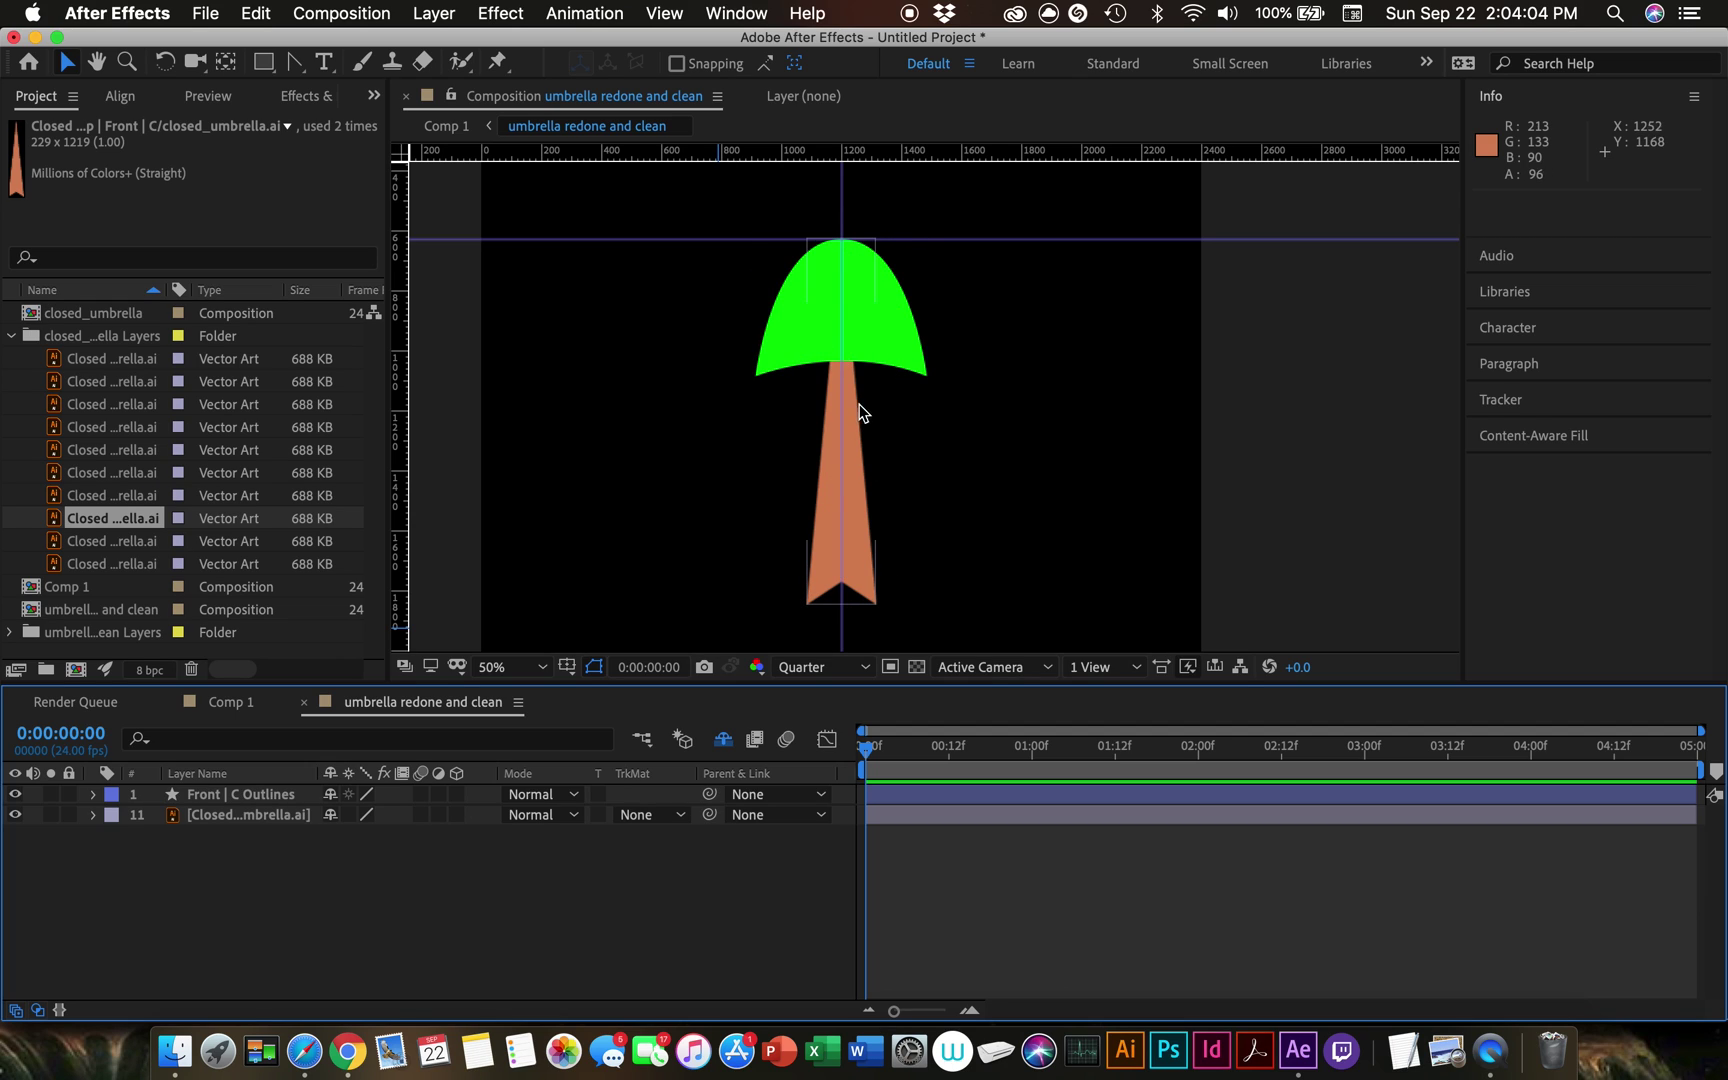
# Step: Twirl open Front | C Outlines > Contents > Group 1 > Path 1 to reveal the Path property
pyautogui.click(94, 795)
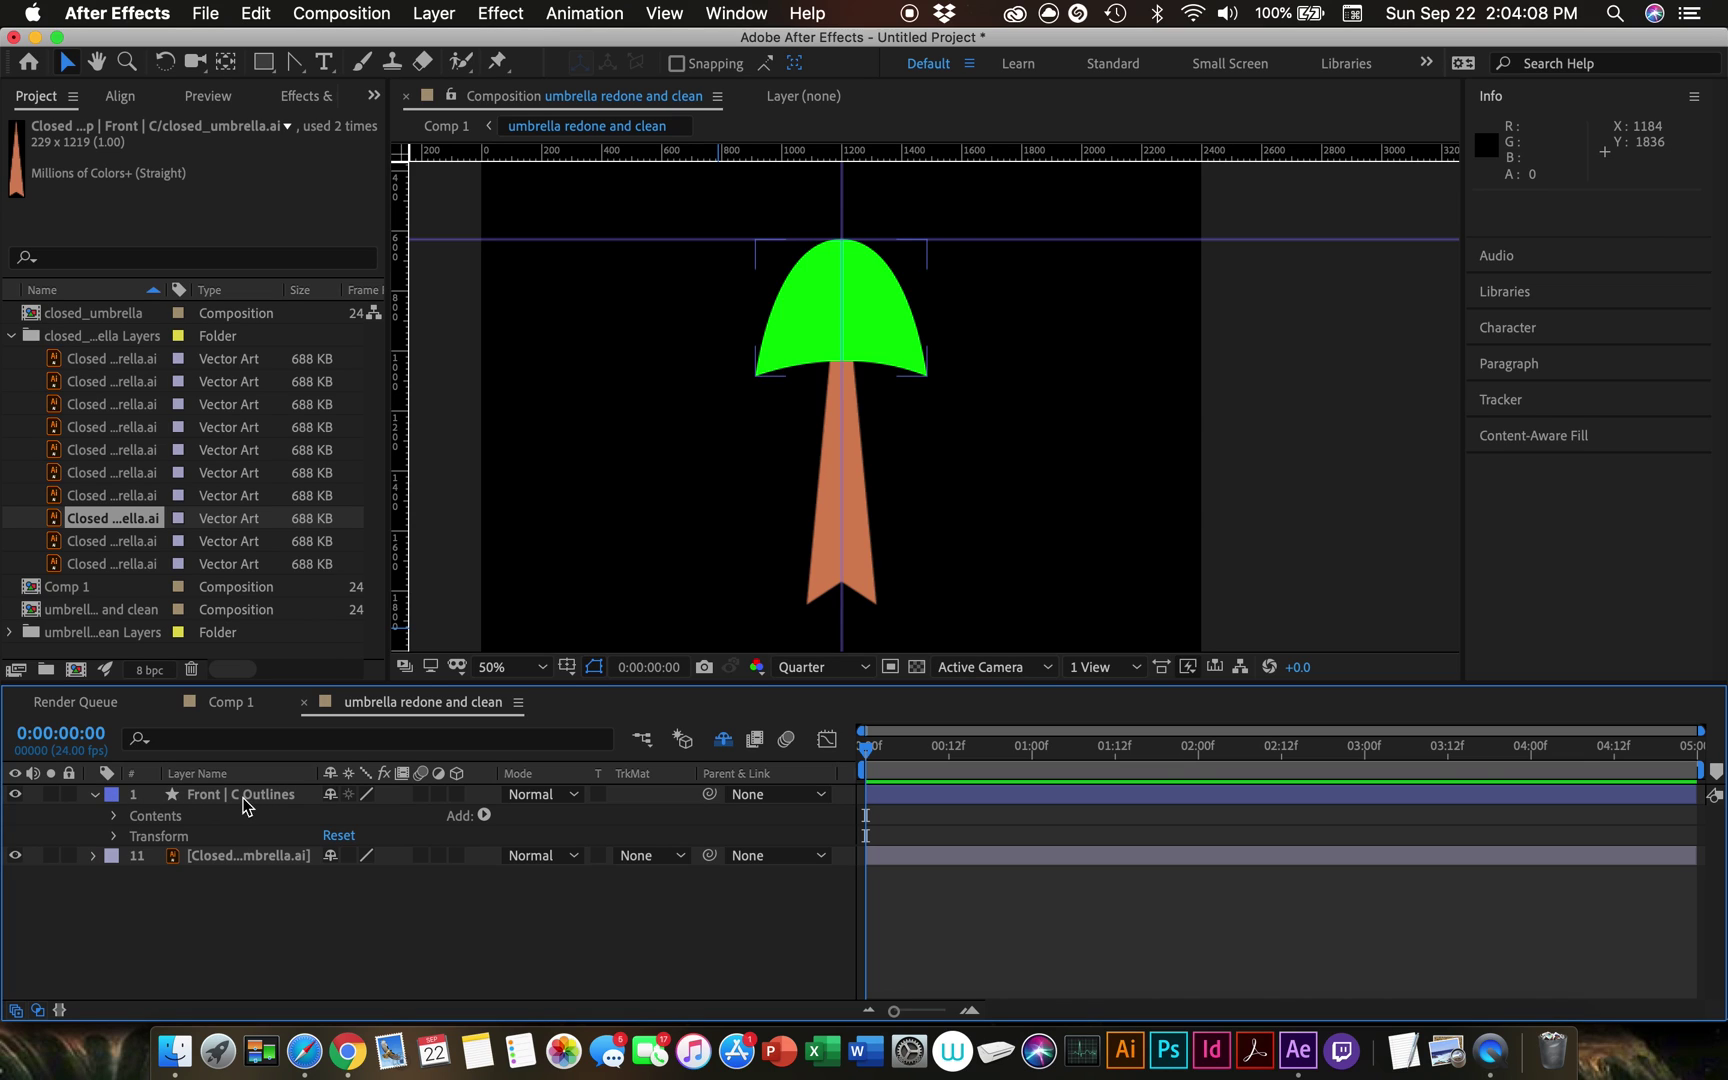
pyautogui.click(245, 798)
pyautogui.click(115, 816)
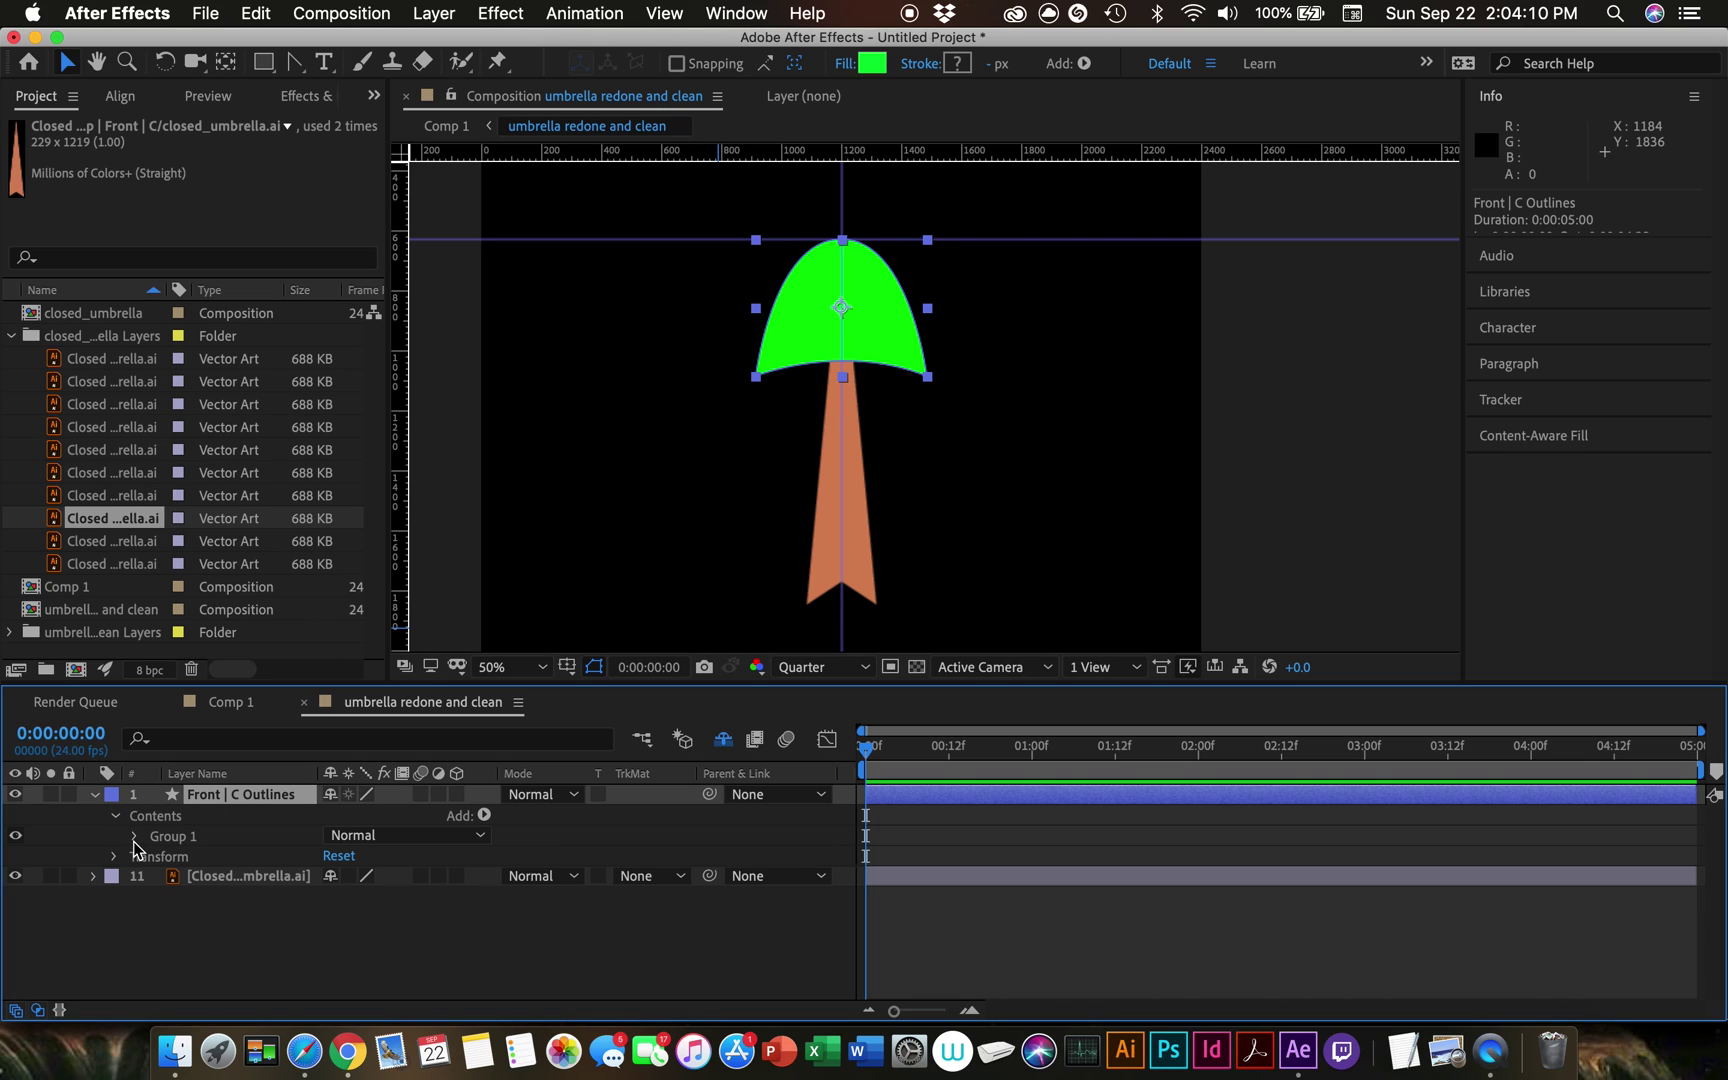
pyautogui.click(134, 837)
pyautogui.click(156, 857)
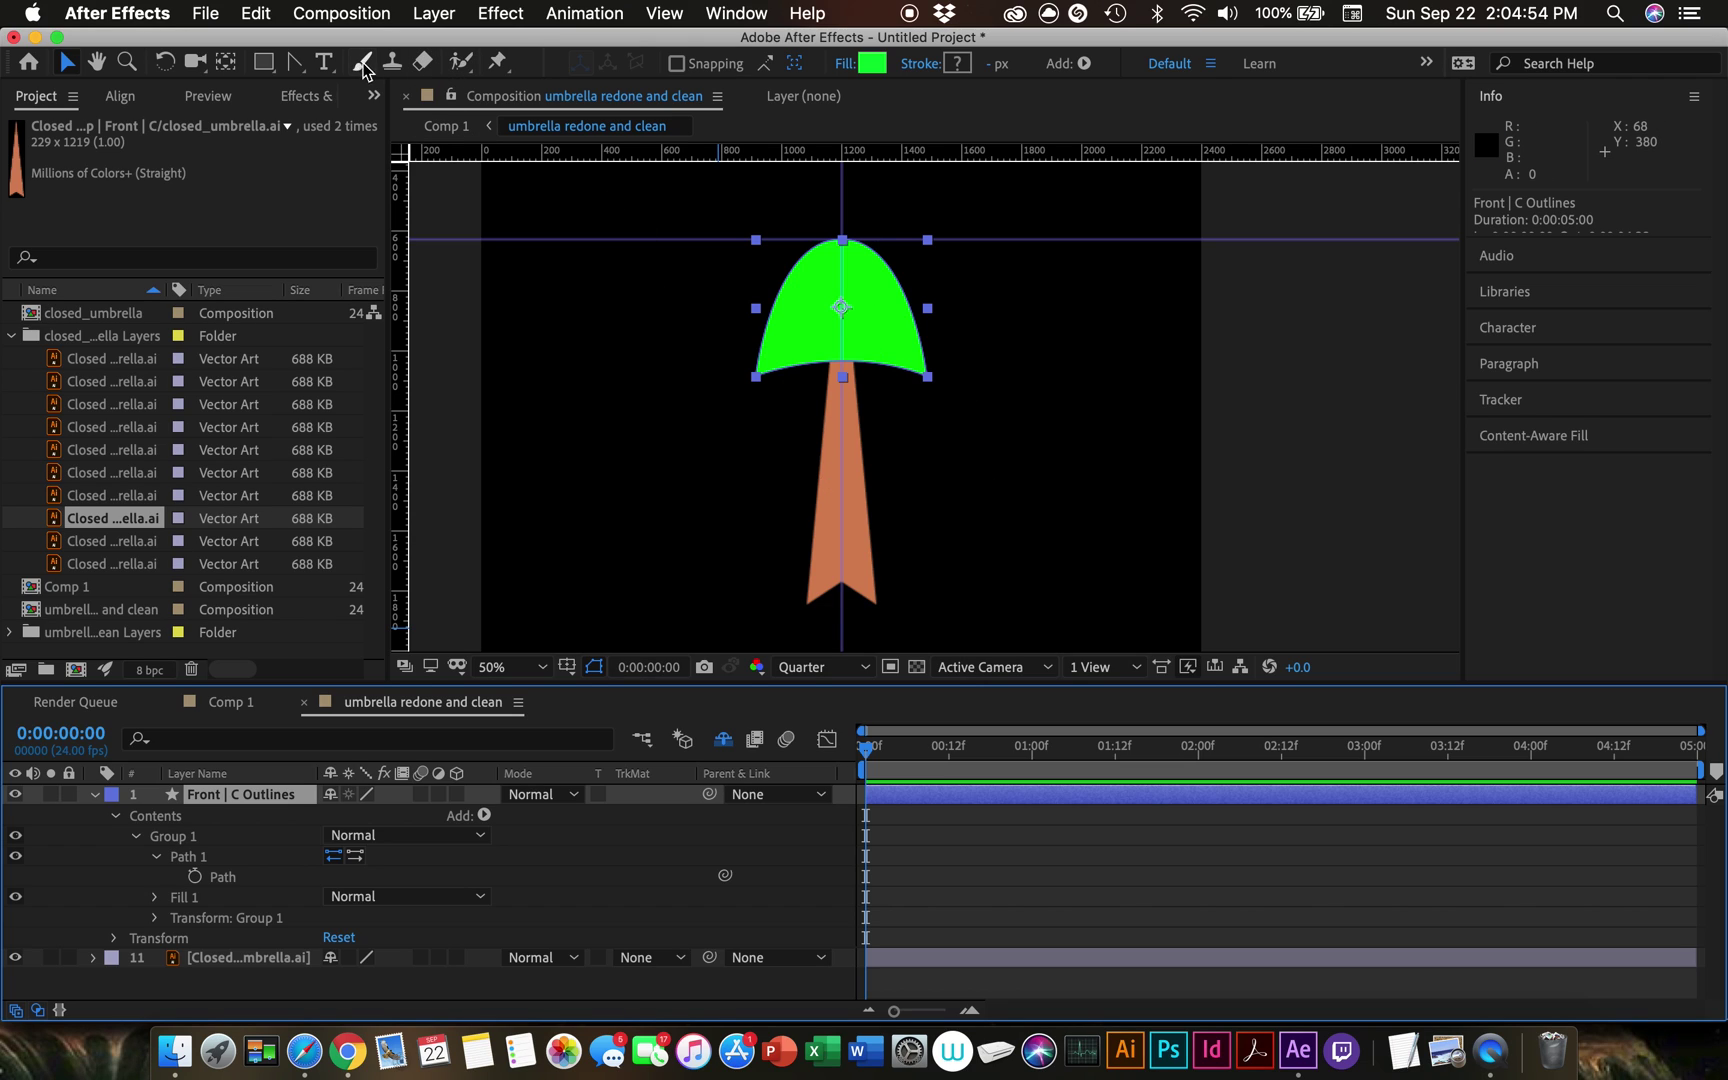
# Step: Add a vertex at the middle of the canopy's bottom edge with the Pen tool
pyautogui.moveTo(297, 59); pyautogui.dragTo(410, 90)
pyautogui.press('.')
pyautogui.press('.')
pyautogui.press('.')
pyautogui.press('.')
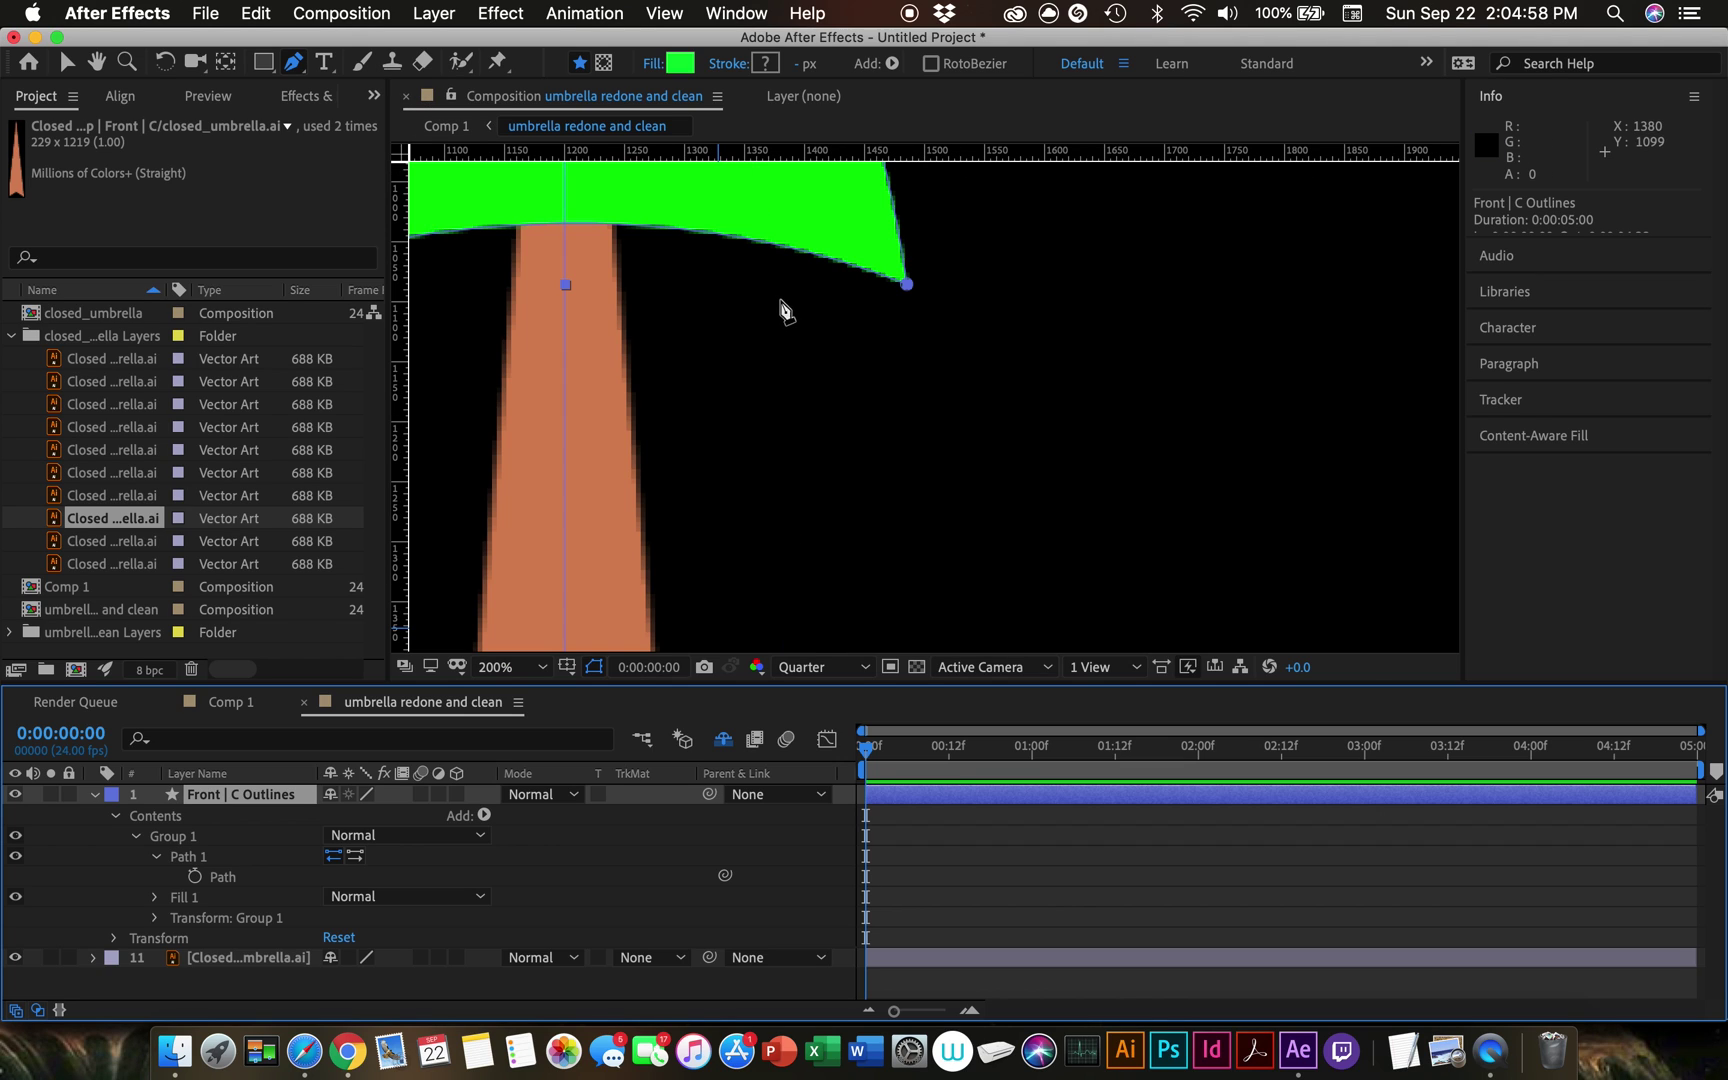
pyautogui.press('h')
pyautogui.moveTo(783, 309); pyautogui.dragTo(1115, 520)
pyautogui.press('g')
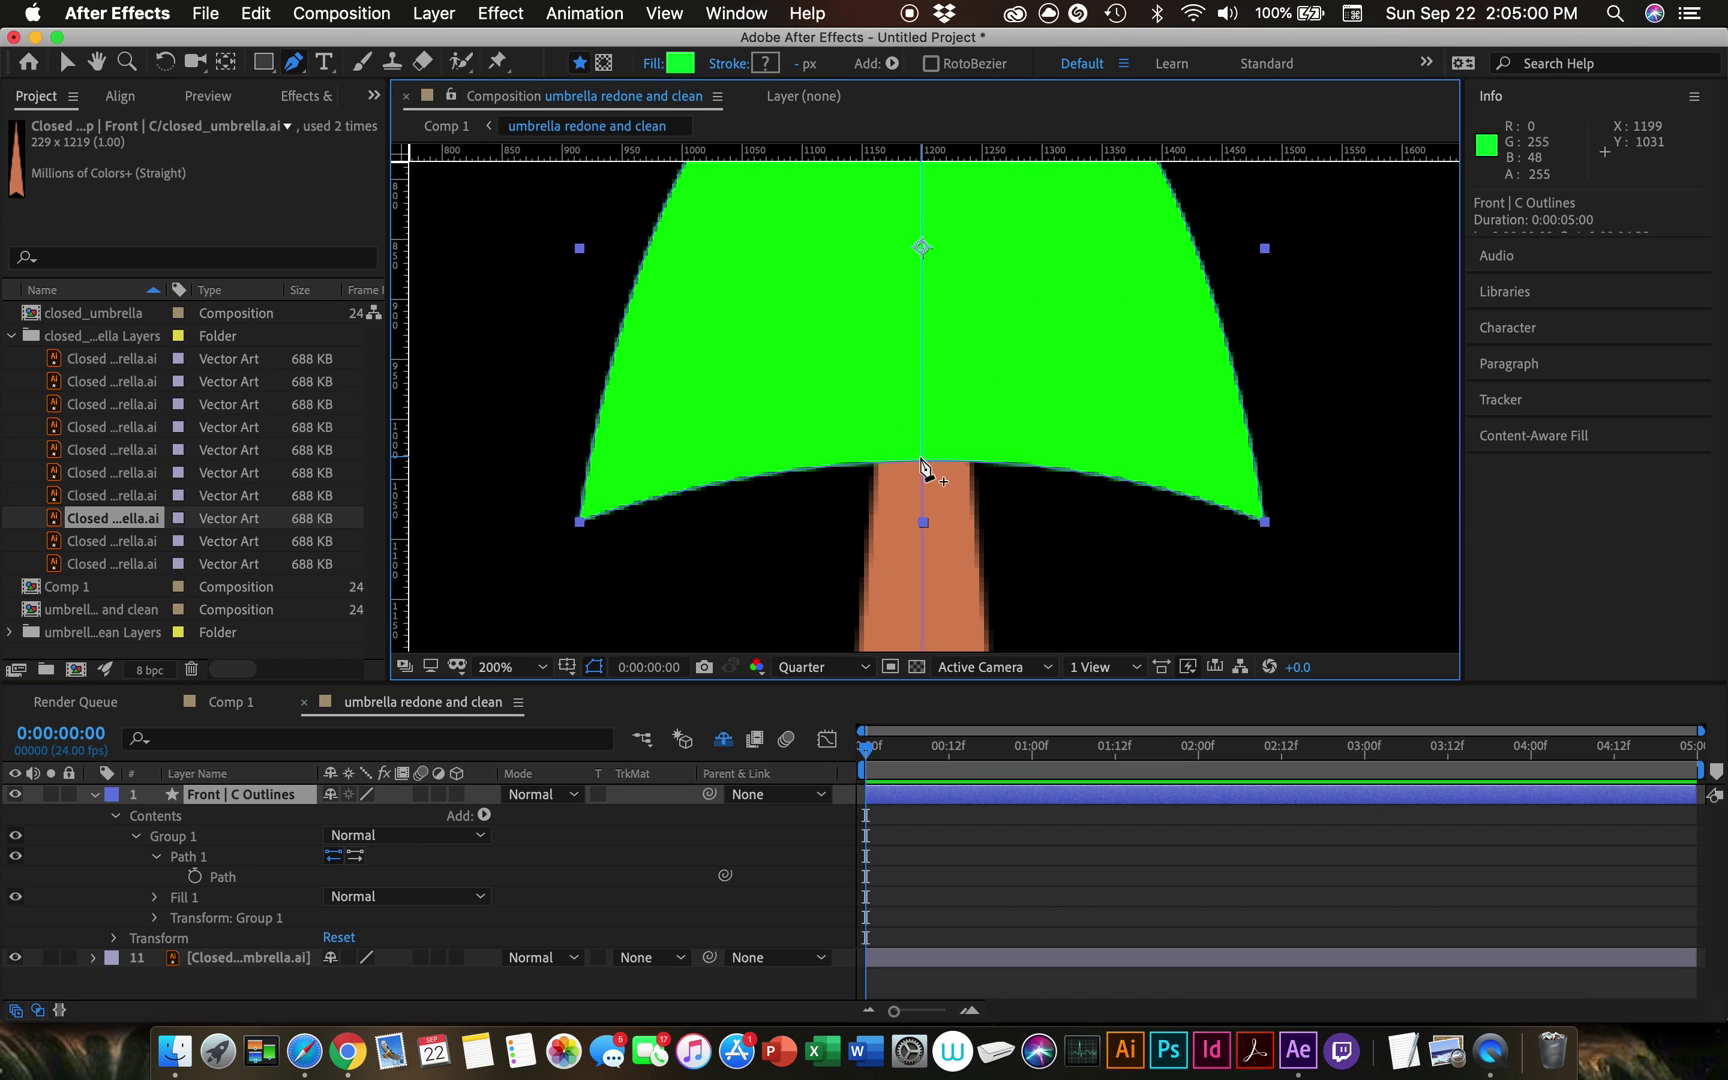
pyautogui.click(922, 462)
# Step: Set a Path keyframe at 0:00:00:00 recording the open canopy shape
pyautogui.press(',')
pyautogui.press(',')
pyautogui.press(',')
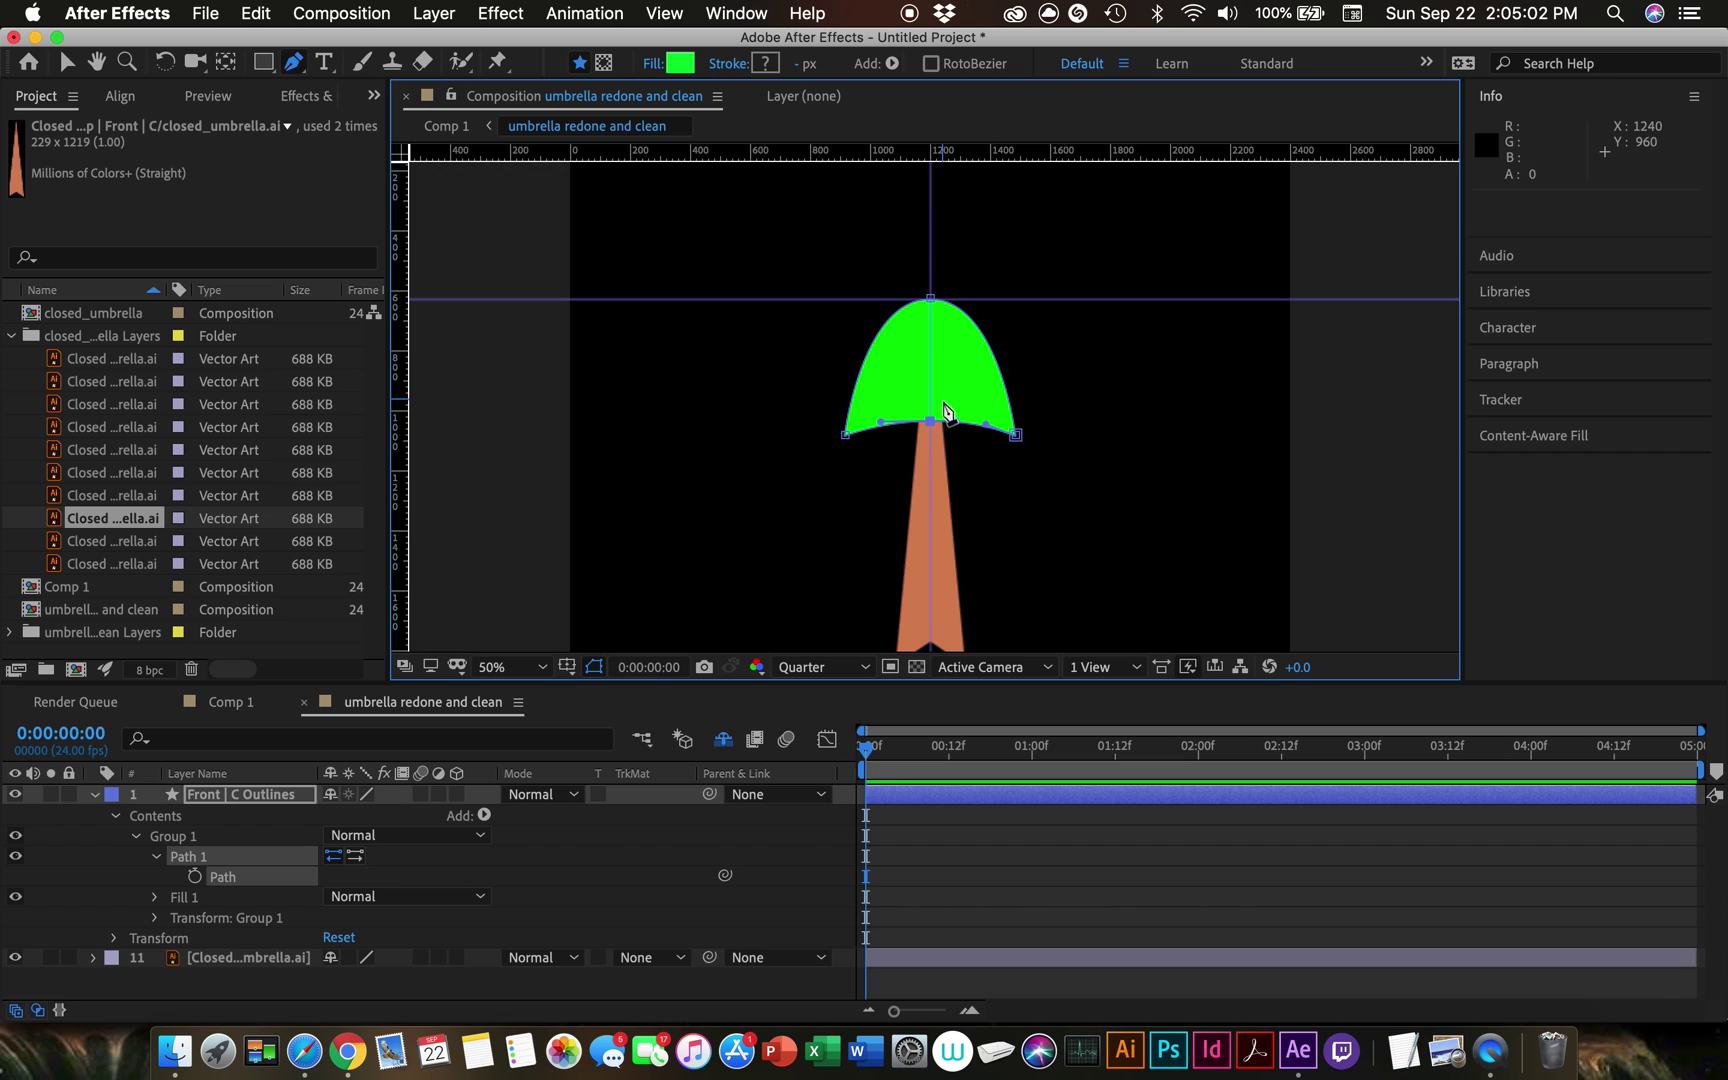
pyautogui.scroll(2, 1008, 483)
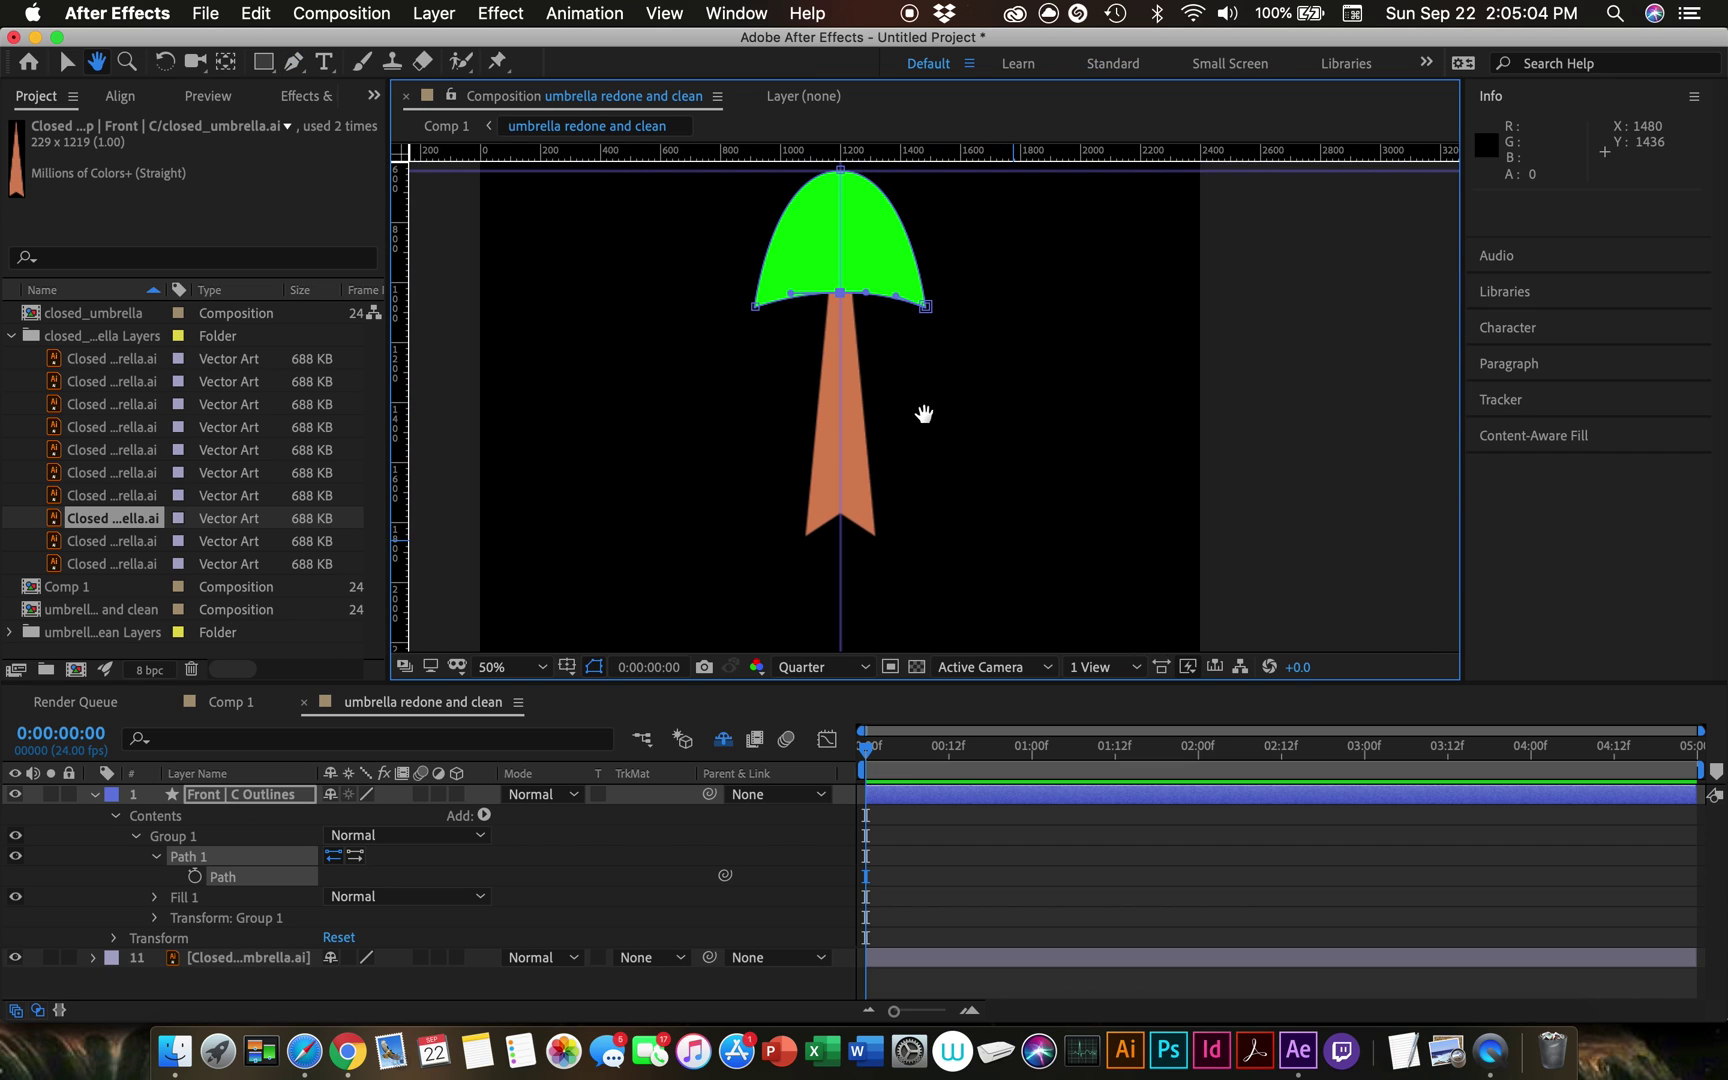
pyautogui.scroll(-1, 926, 413)
pyautogui.click(195, 876)
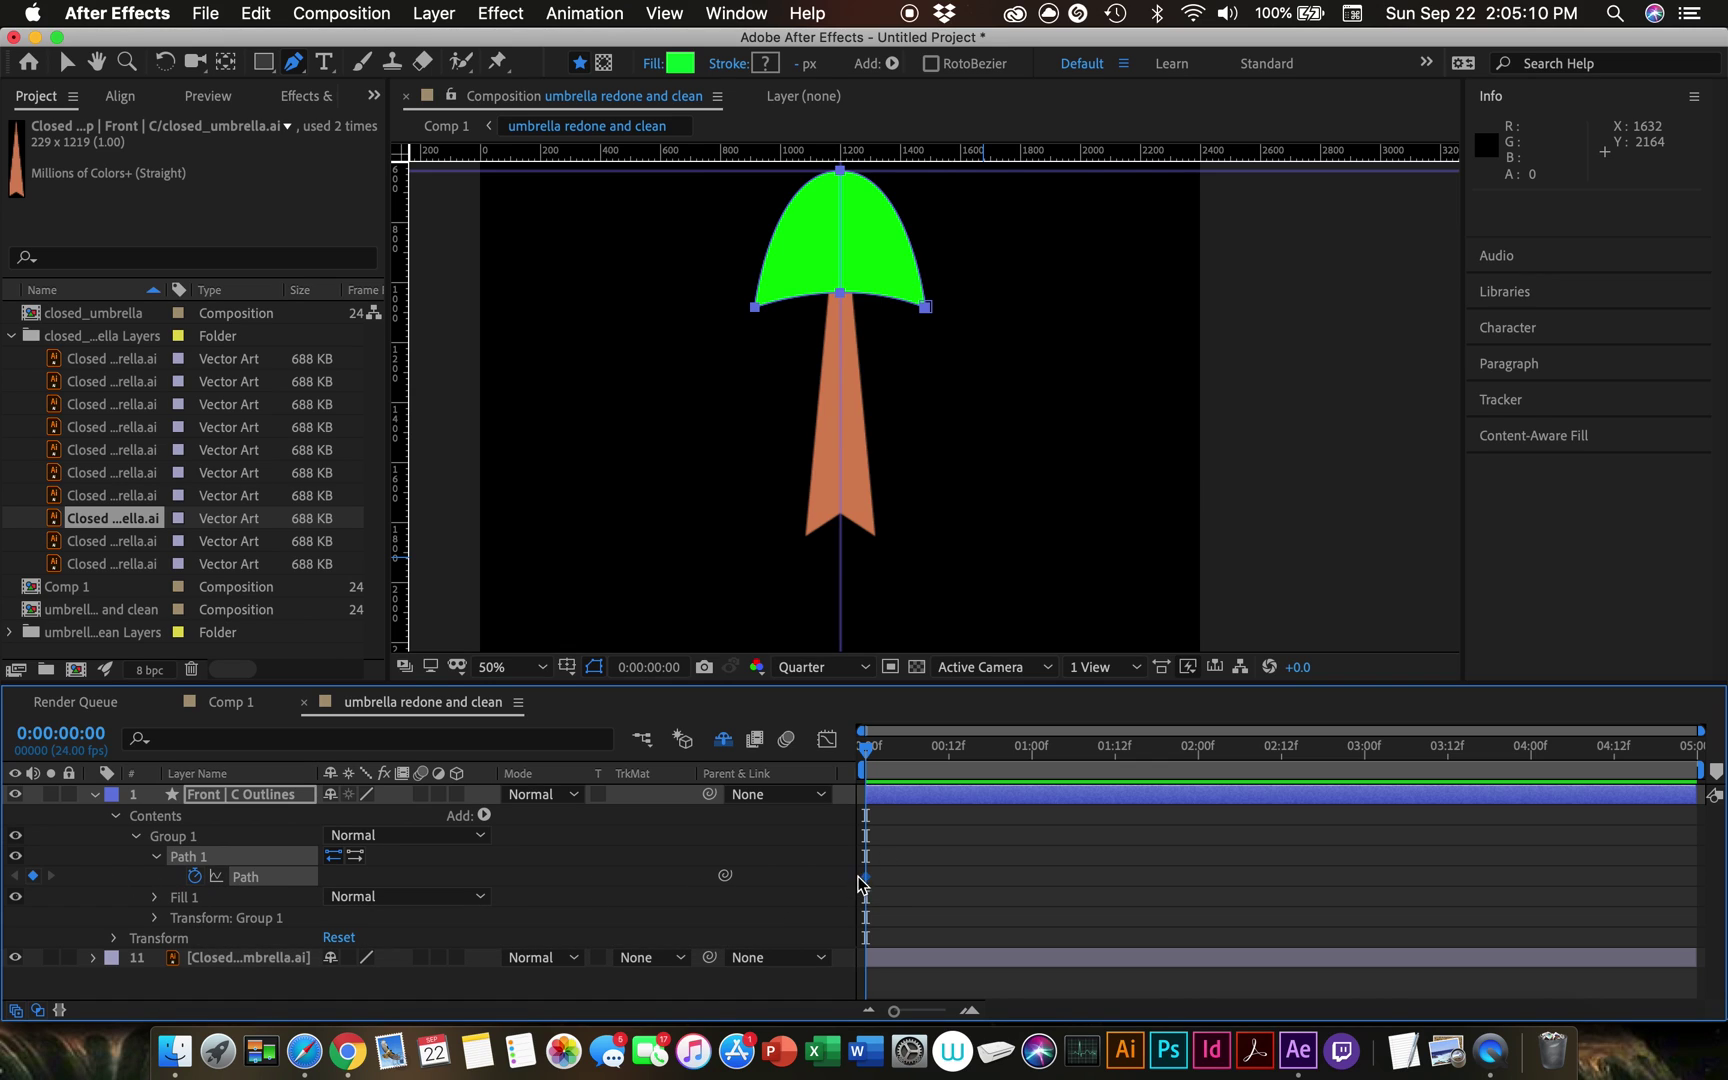
# Step: At 0:00:00:12, pull the centre bottom point to the stem tip and lower both corner points
pyautogui.moveTo(868, 755); pyautogui.dragTo(955, 758)
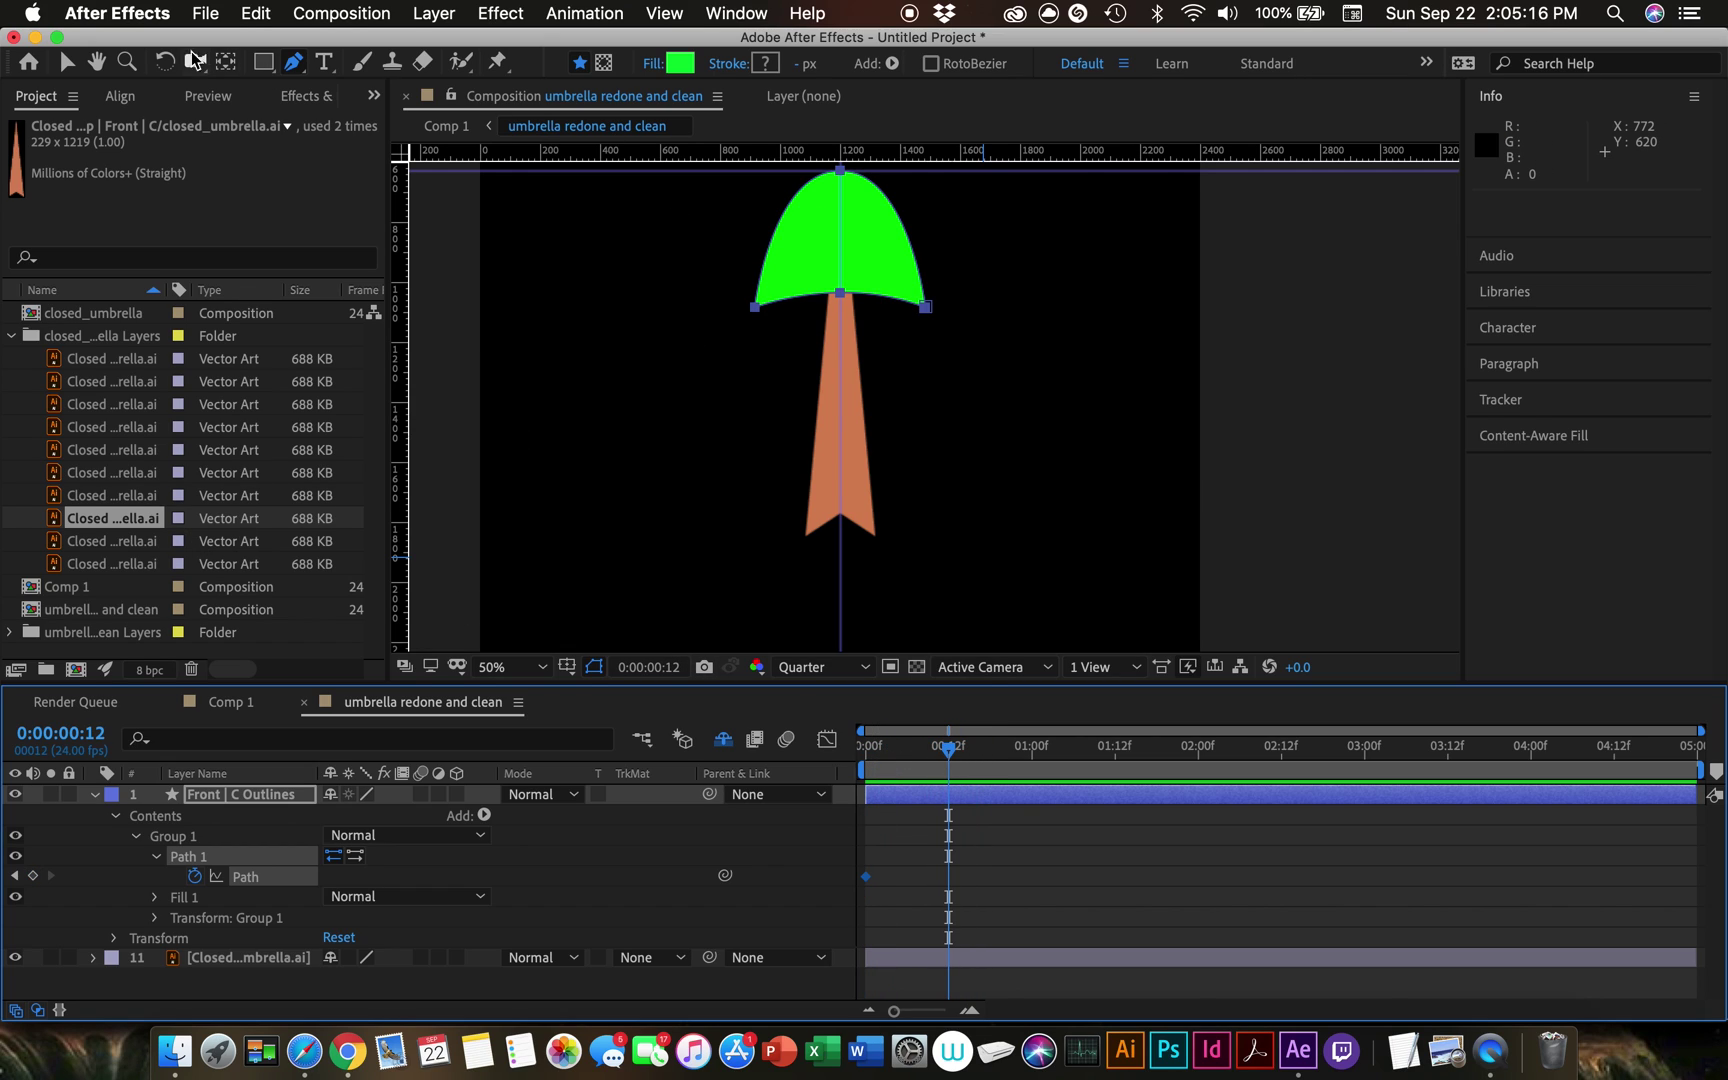
pyautogui.click(66, 66)
pyautogui.click(837, 290)
pyautogui.press('super+z')
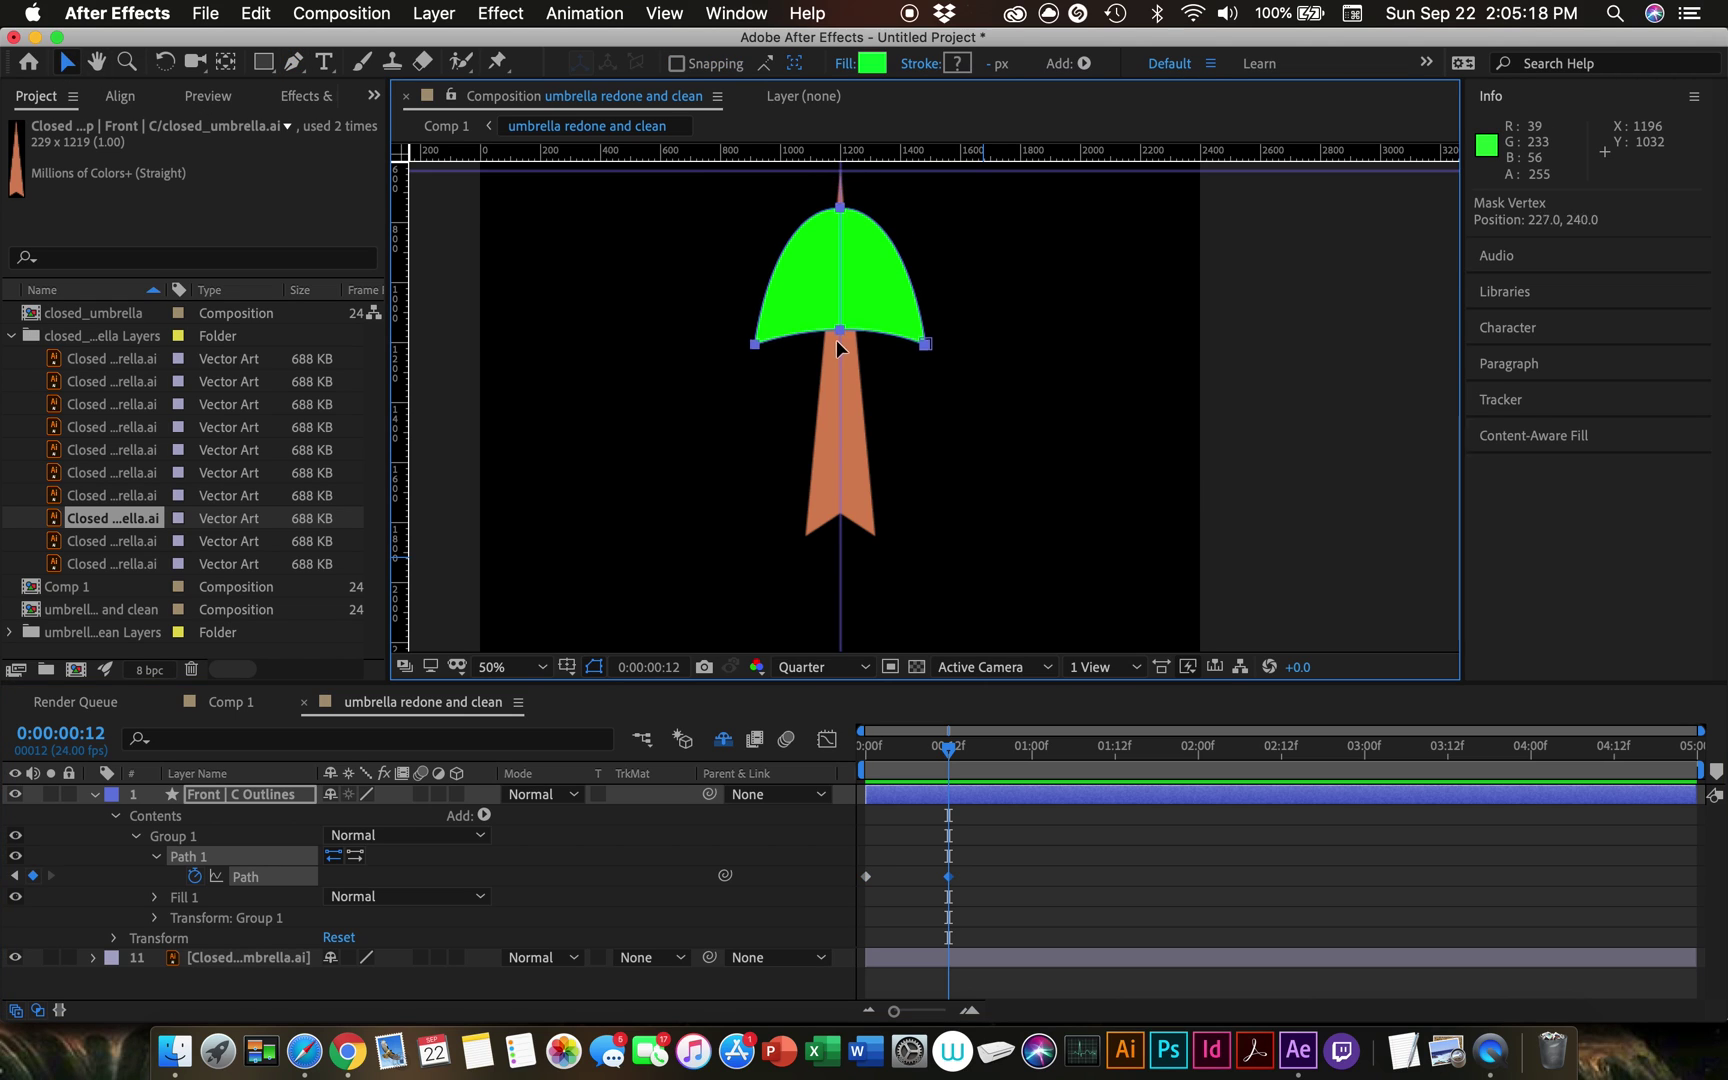
pyautogui.click(293, 68)
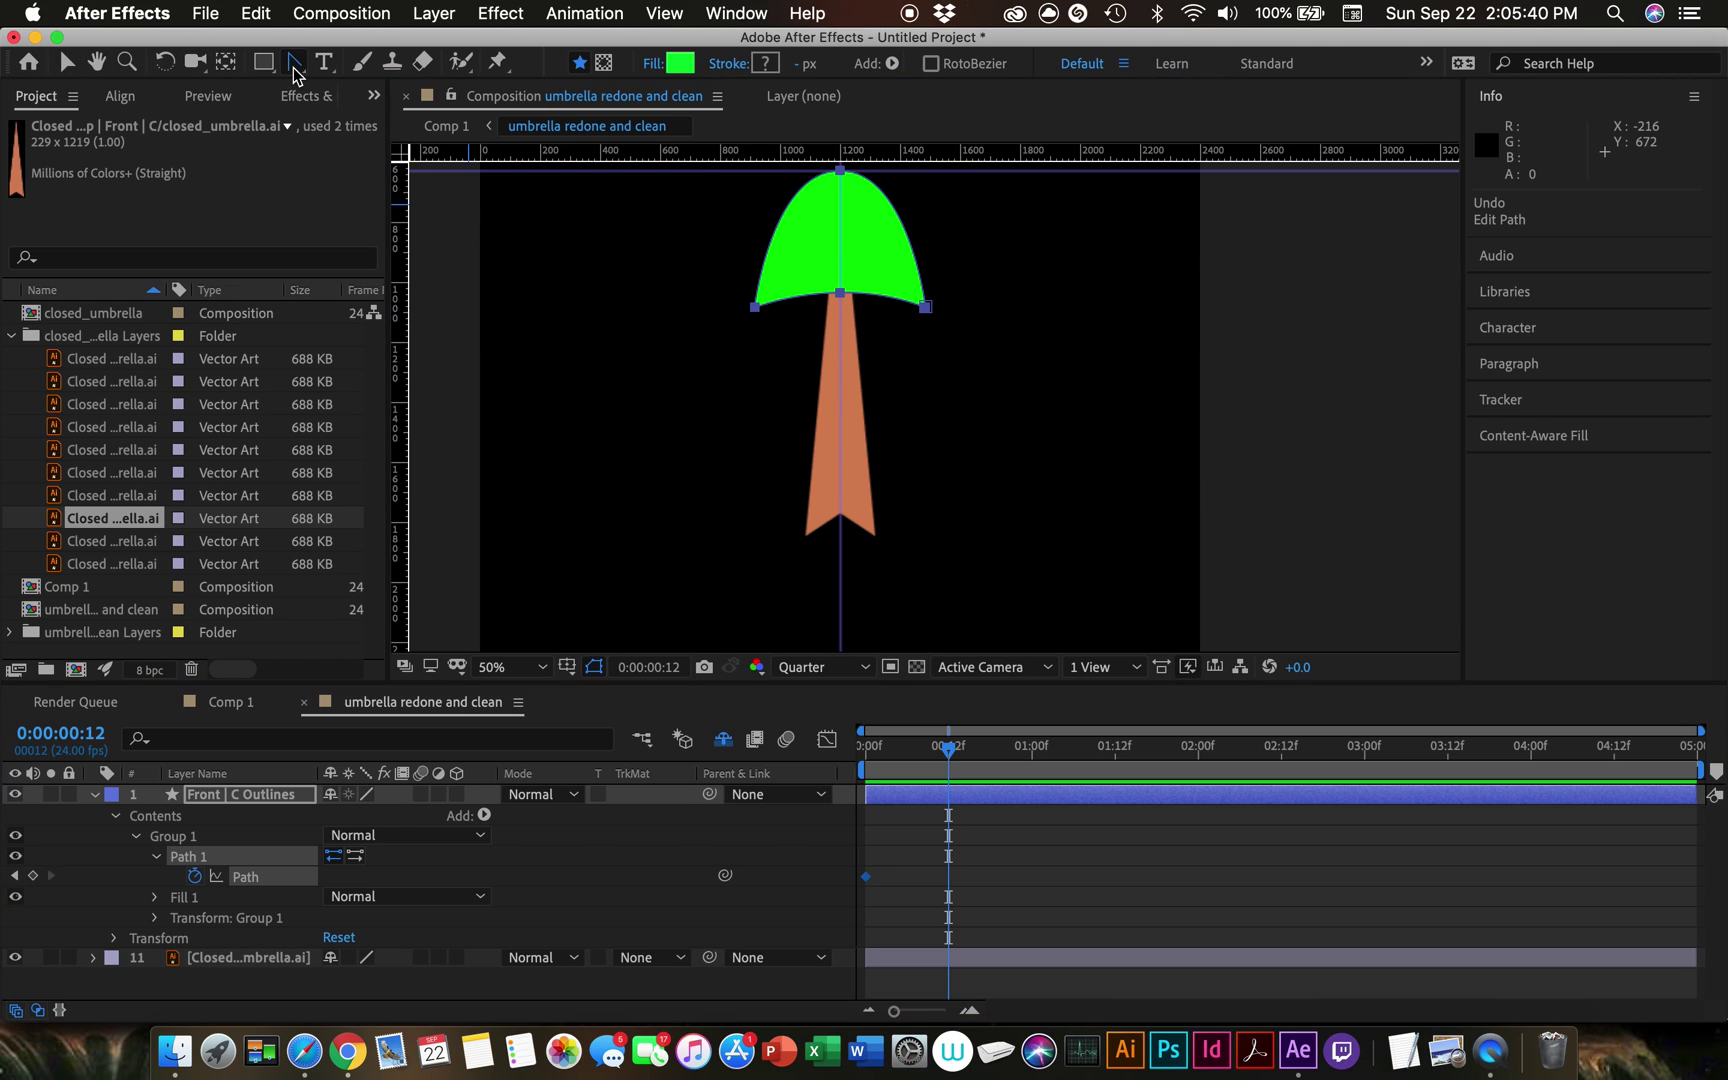
pyautogui.moveTo(840, 293); pyautogui.dragTo(839, 310)
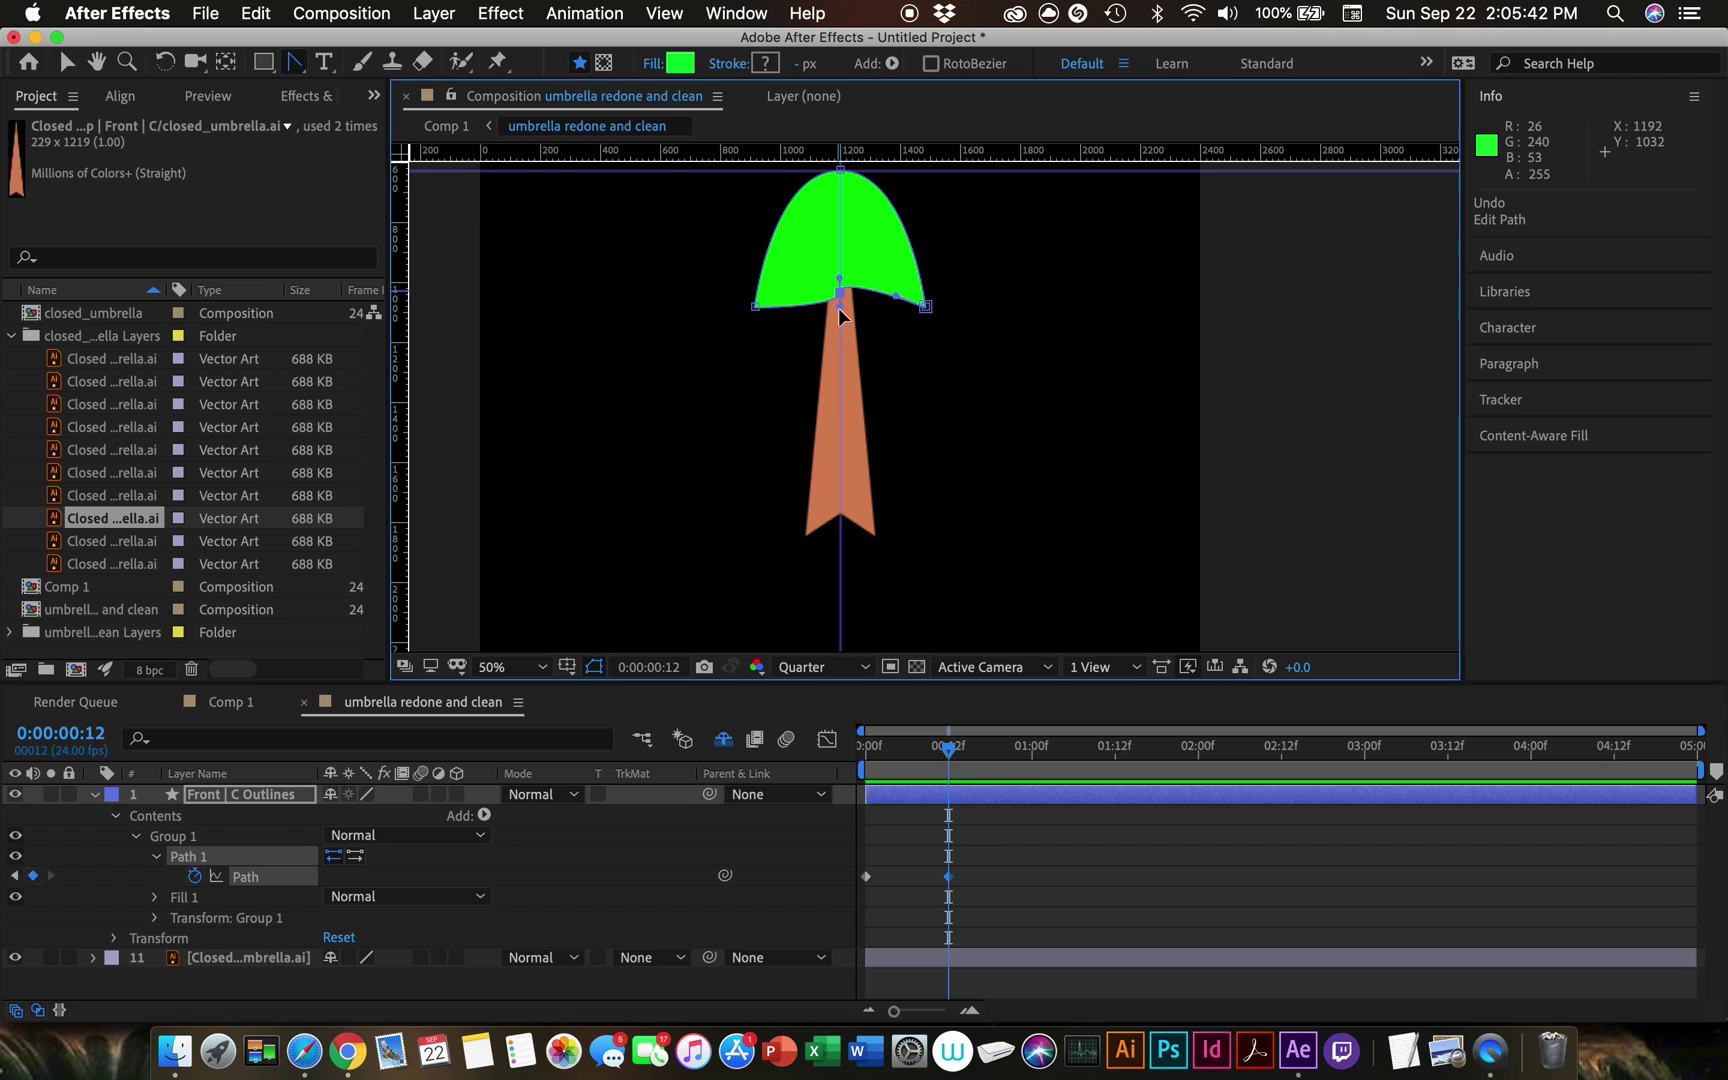
pyautogui.click(66, 63)
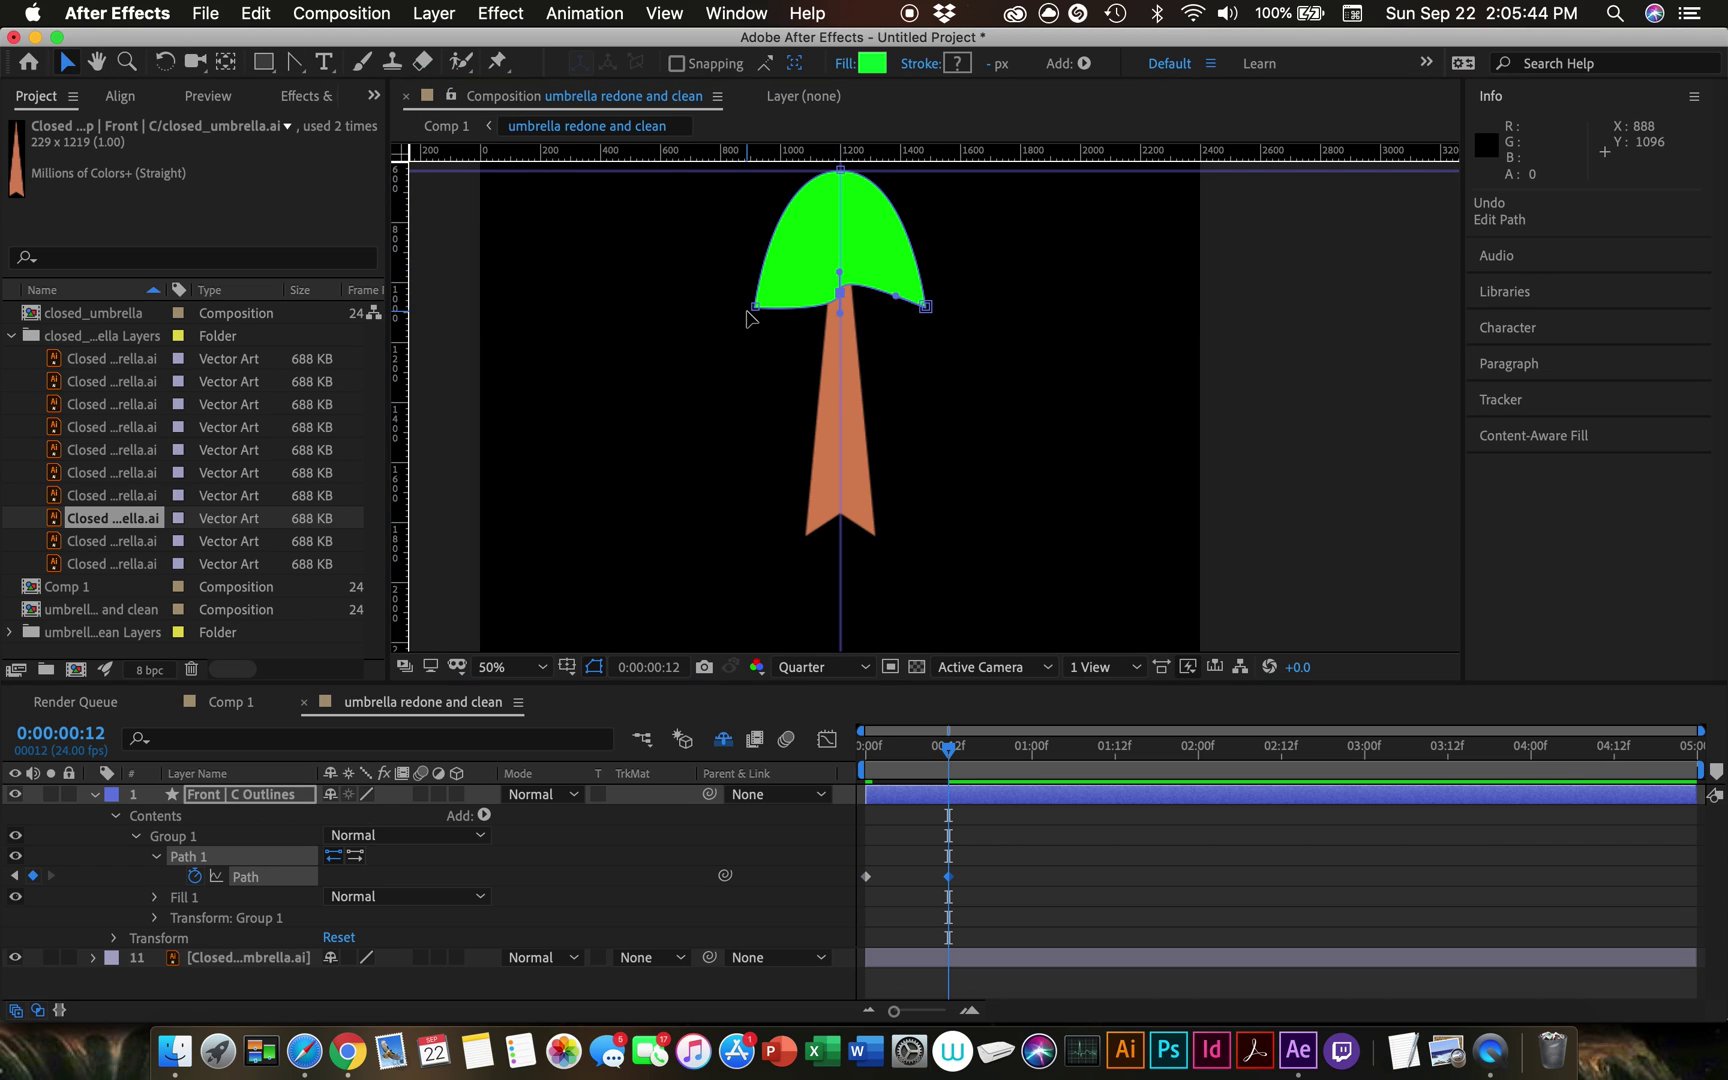
pyautogui.moveTo(838, 292); pyautogui.dragTo(841, 517)
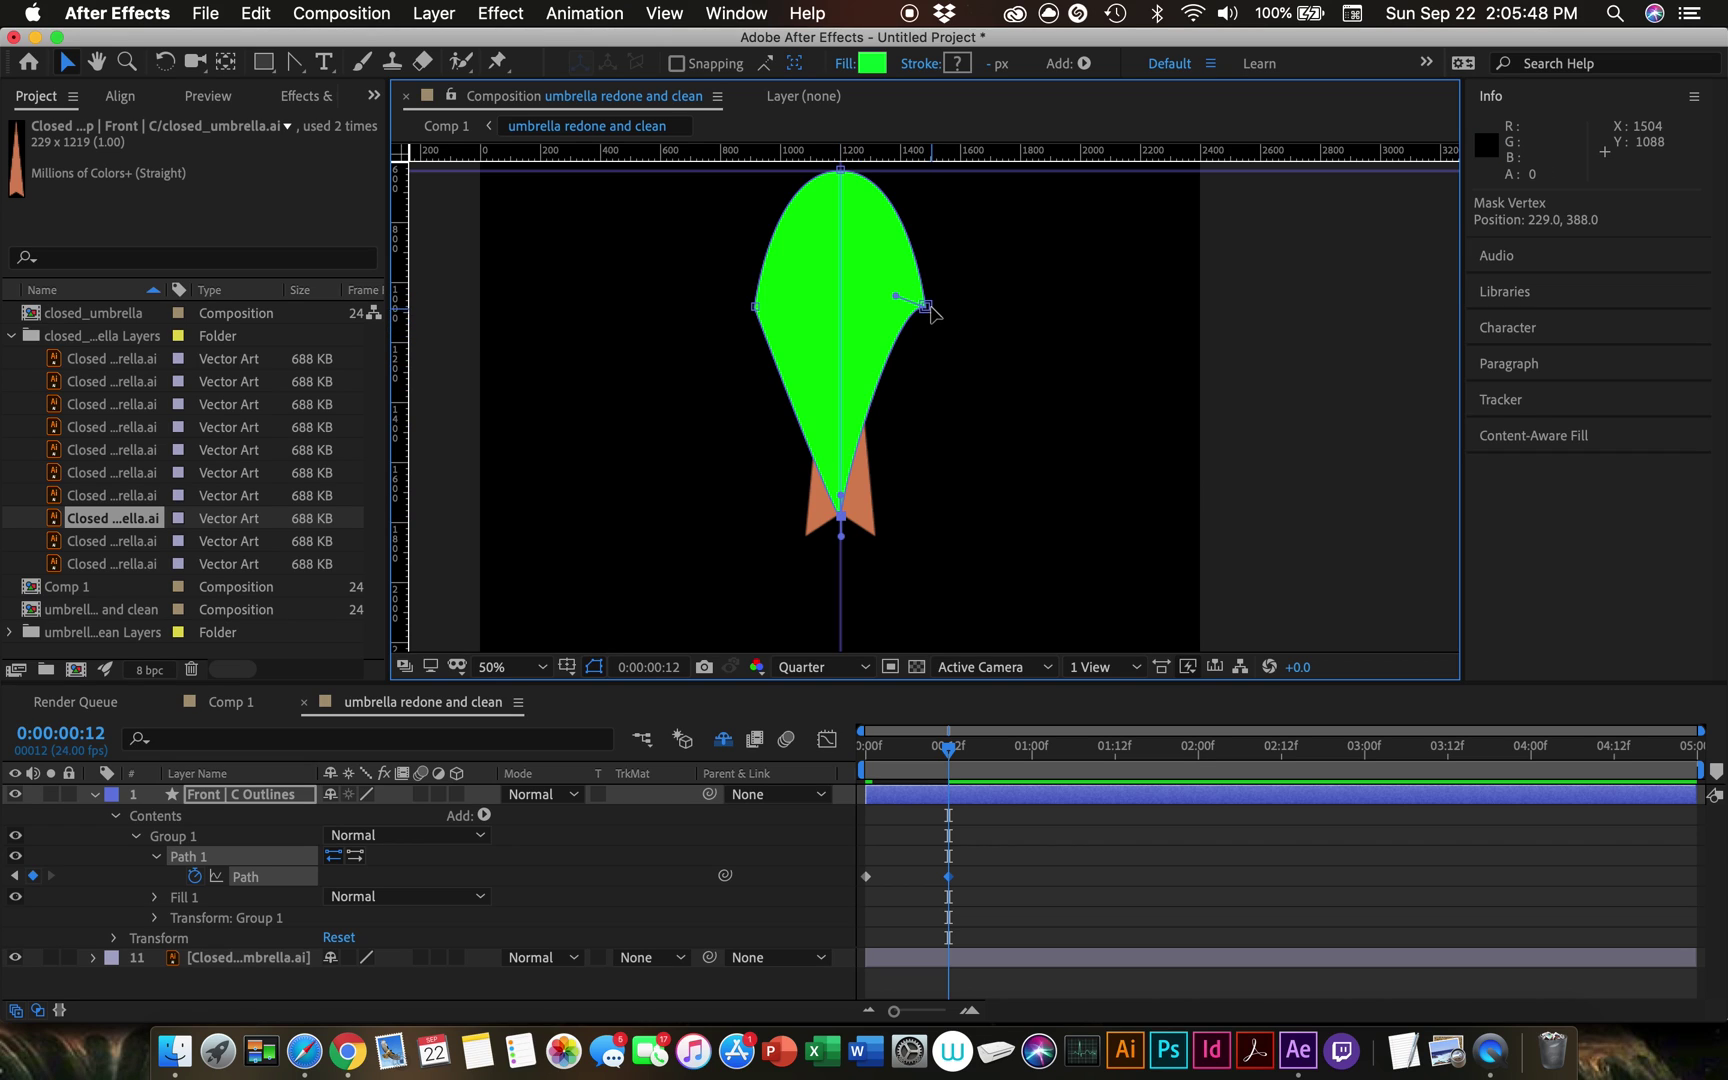
pyautogui.moveTo(926, 306); pyautogui.dragTo(878, 538)
pyautogui.moveTo(751, 307); pyautogui.dragTo(810, 537)
# Step: Refine the bottom-left and bottom-right points and reshape the curve at the notch's peak
pyautogui.scroll(3, 812, 541)
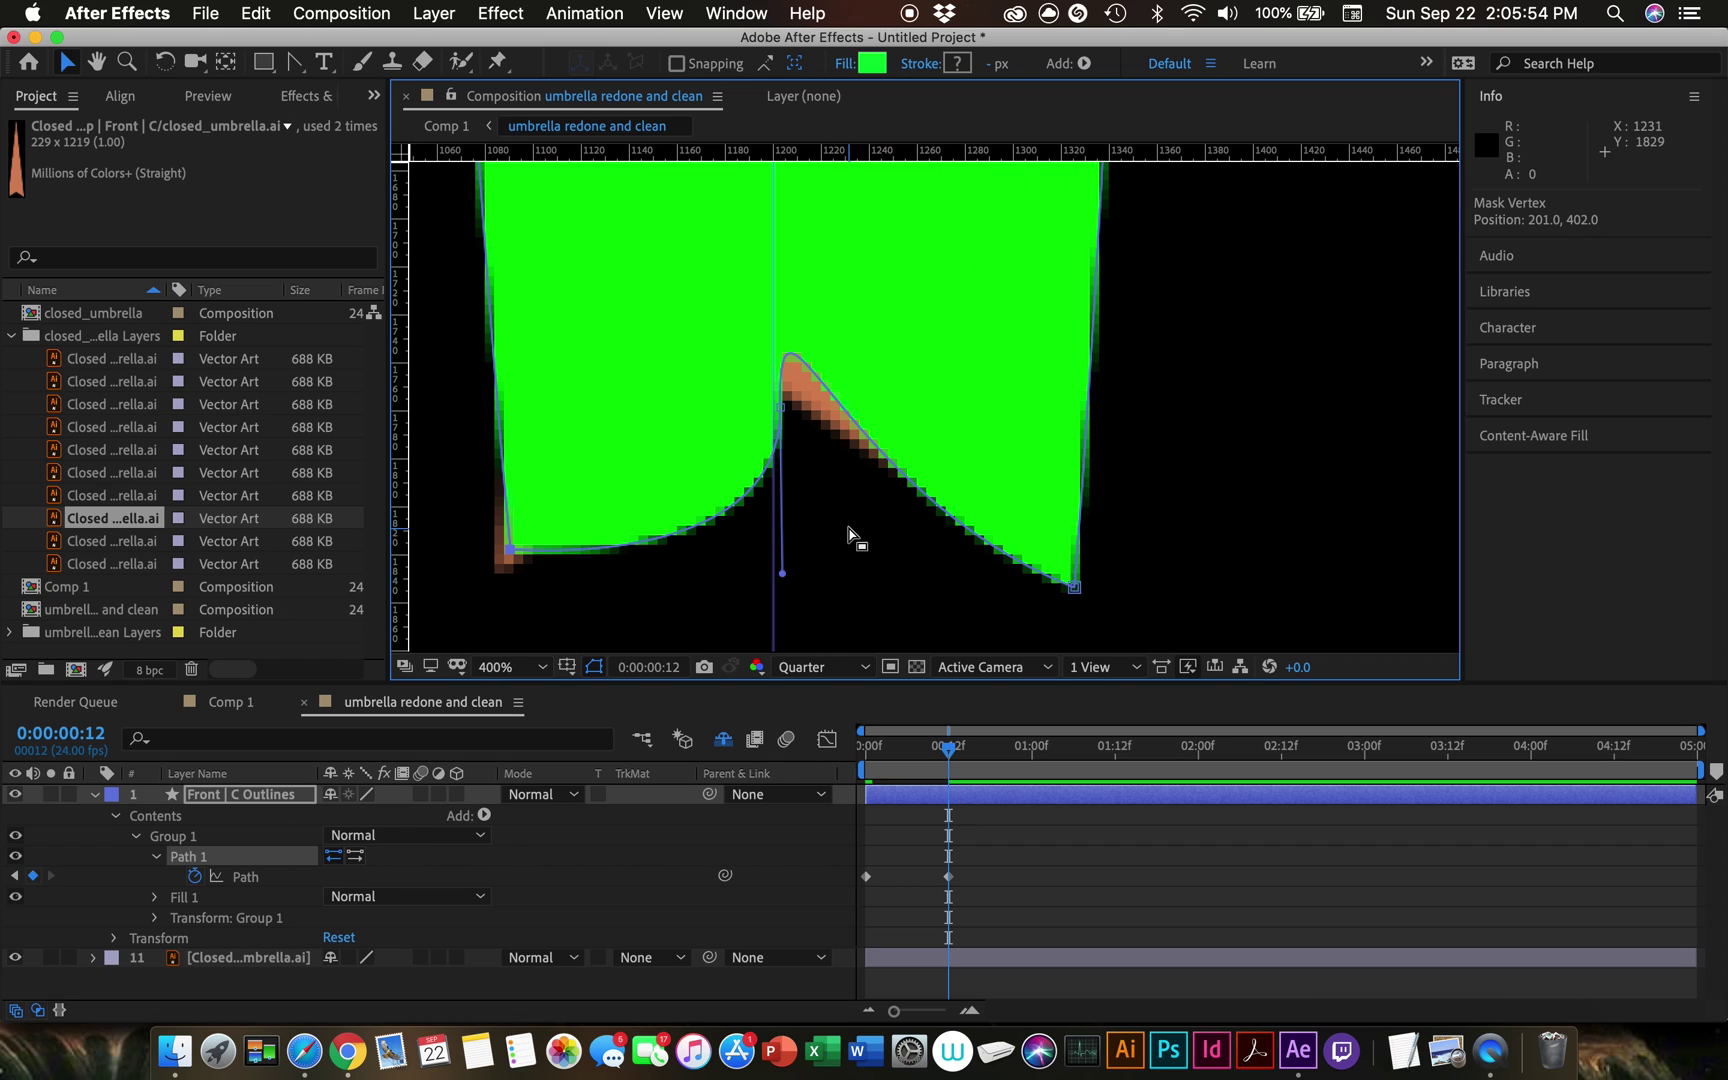
pyautogui.press('.')
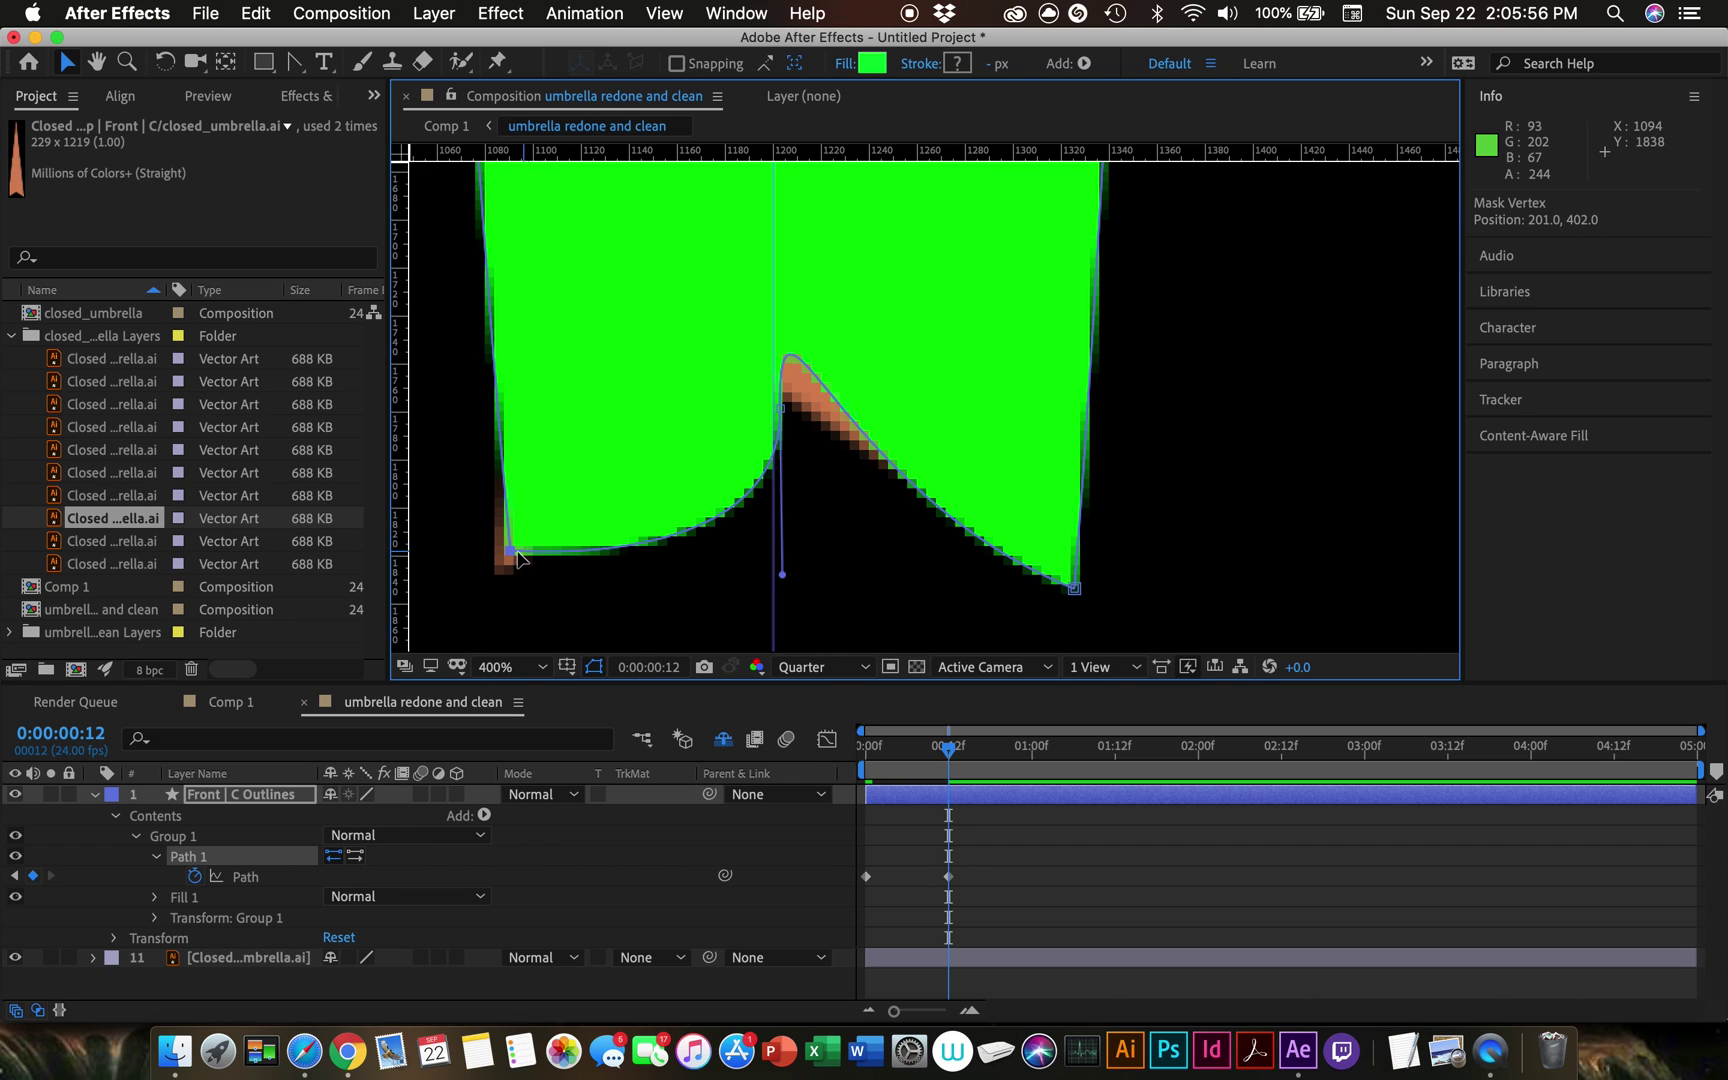
pyautogui.moveTo(505, 562); pyautogui.dragTo(491, 572)
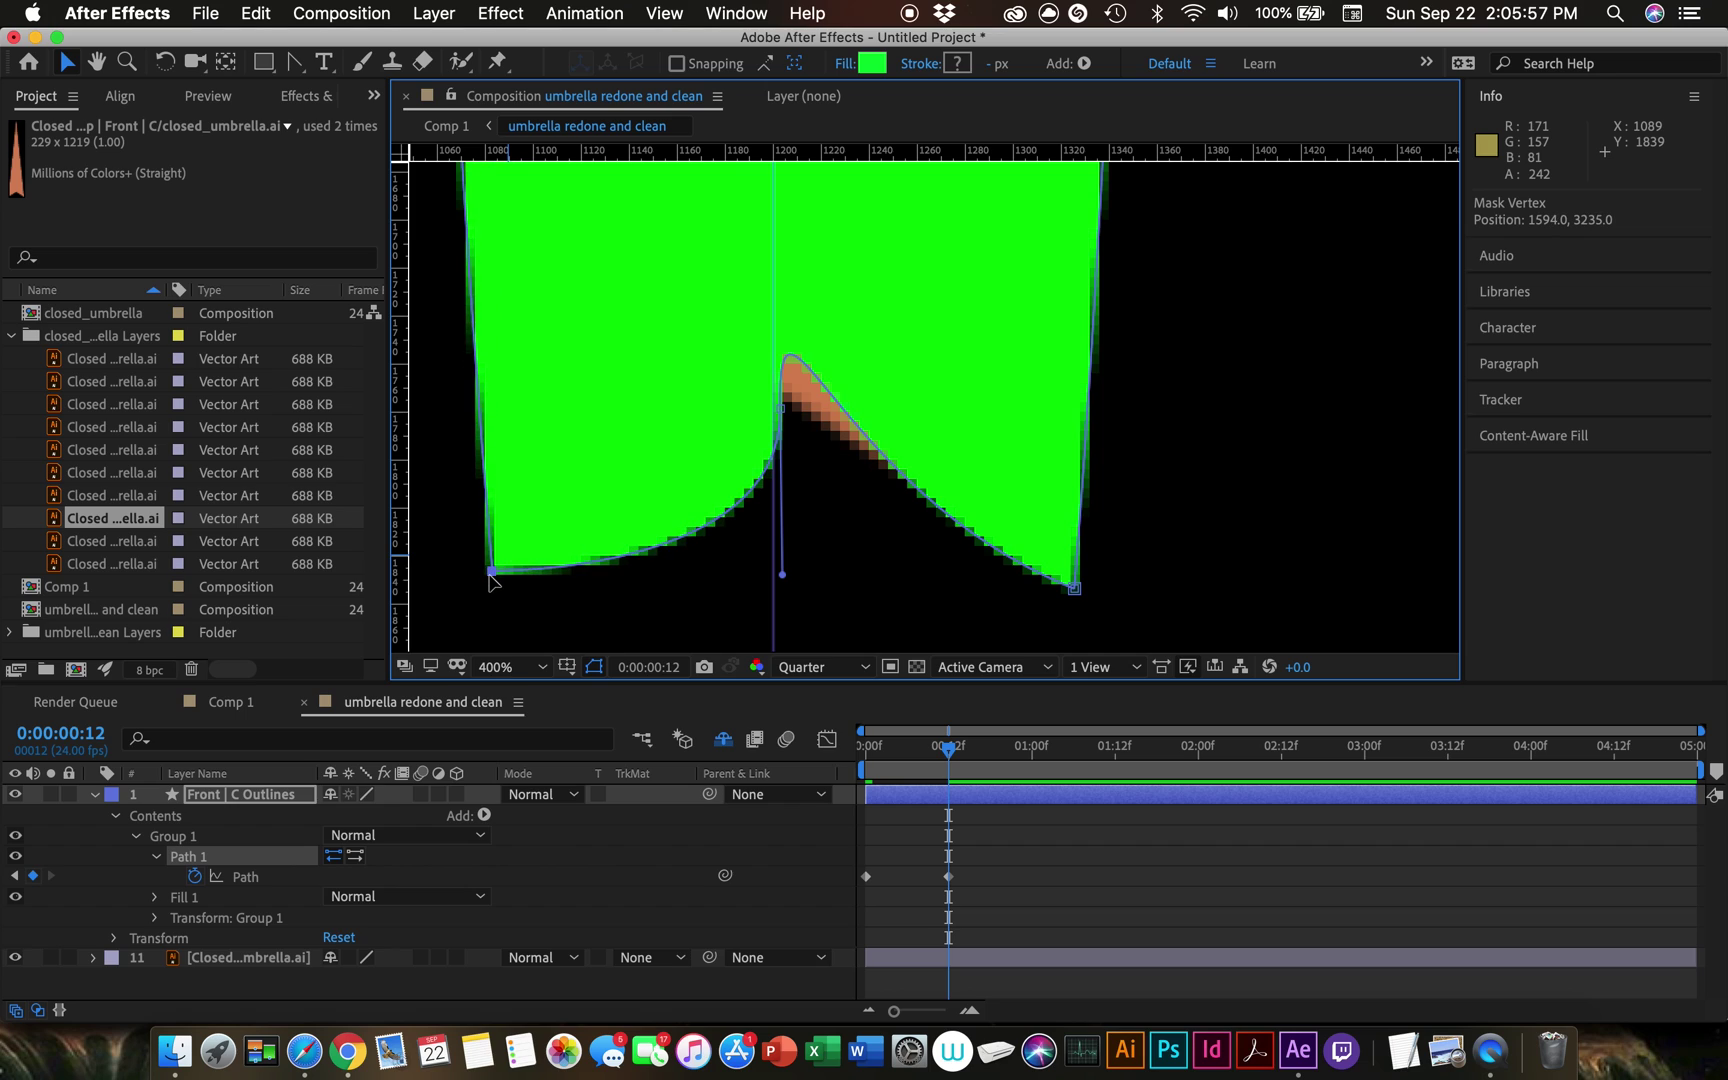
pyautogui.click(1074, 587)
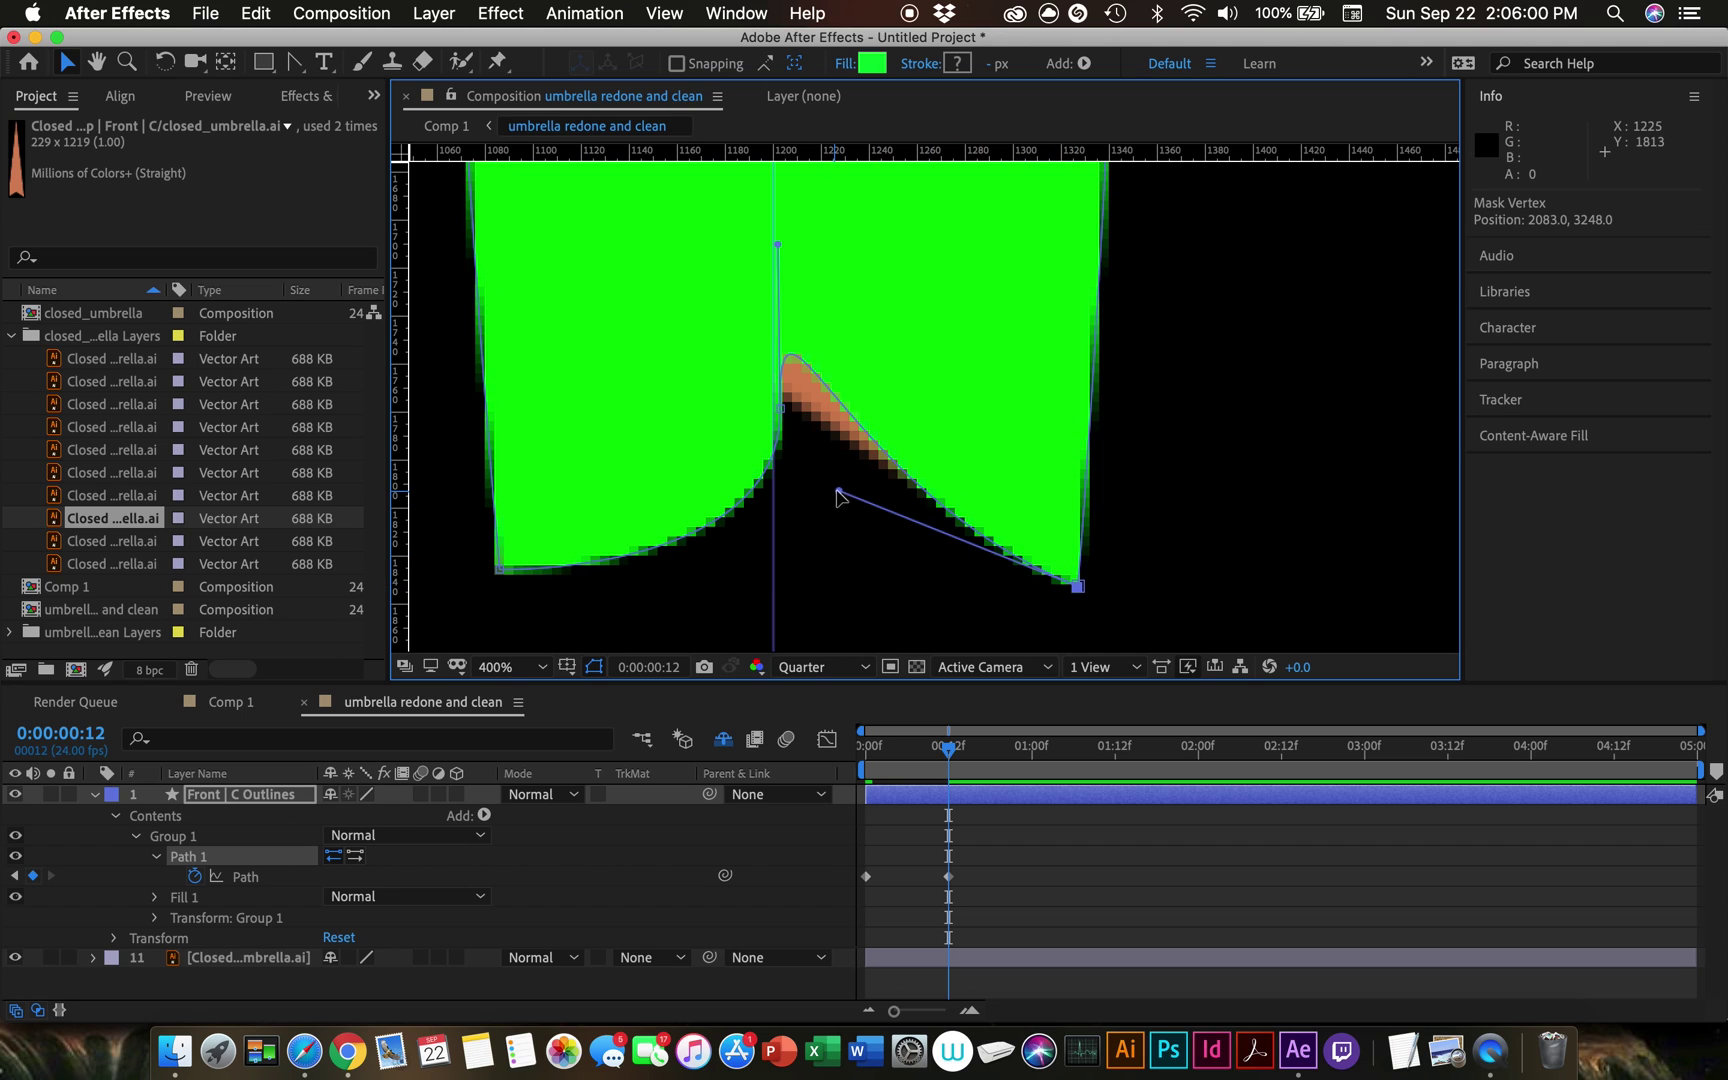
pyautogui.moveTo(838, 492); pyautogui.dragTo(864, 450)
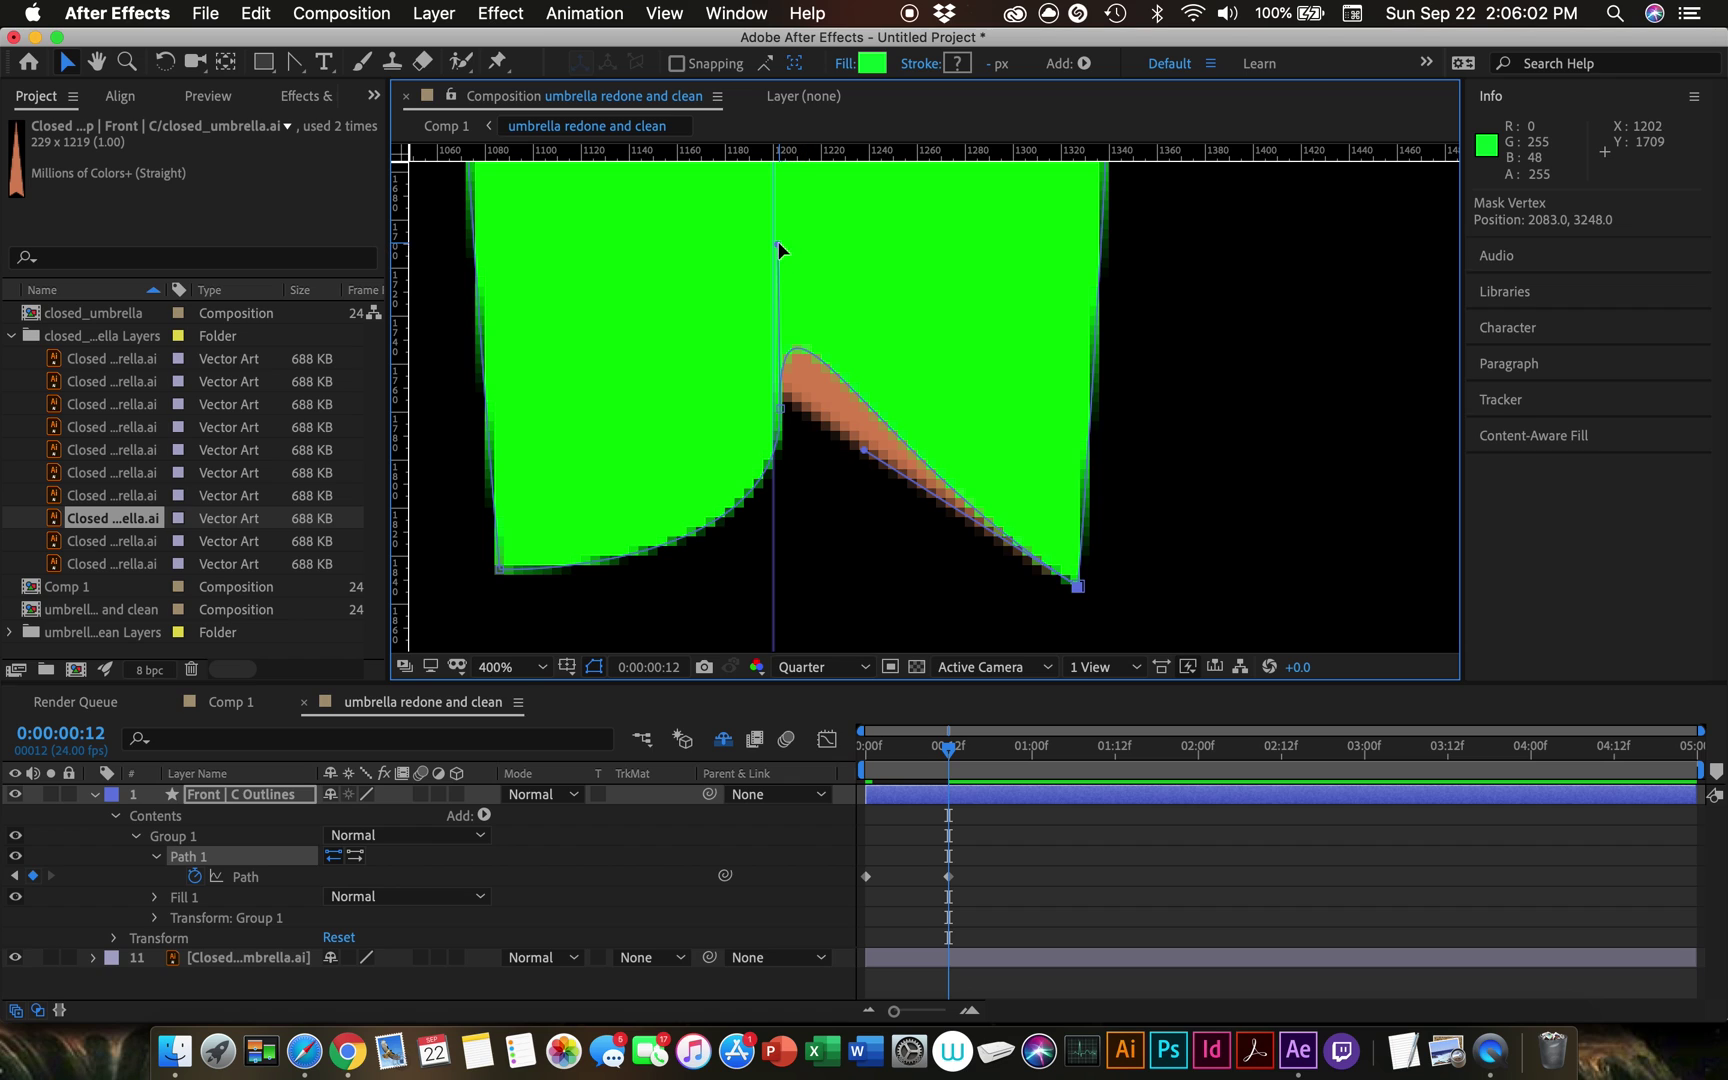
pyautogui.press('h')
pyautogui.moveTo(814, 494); pyautogui.dragTo(830, 330)
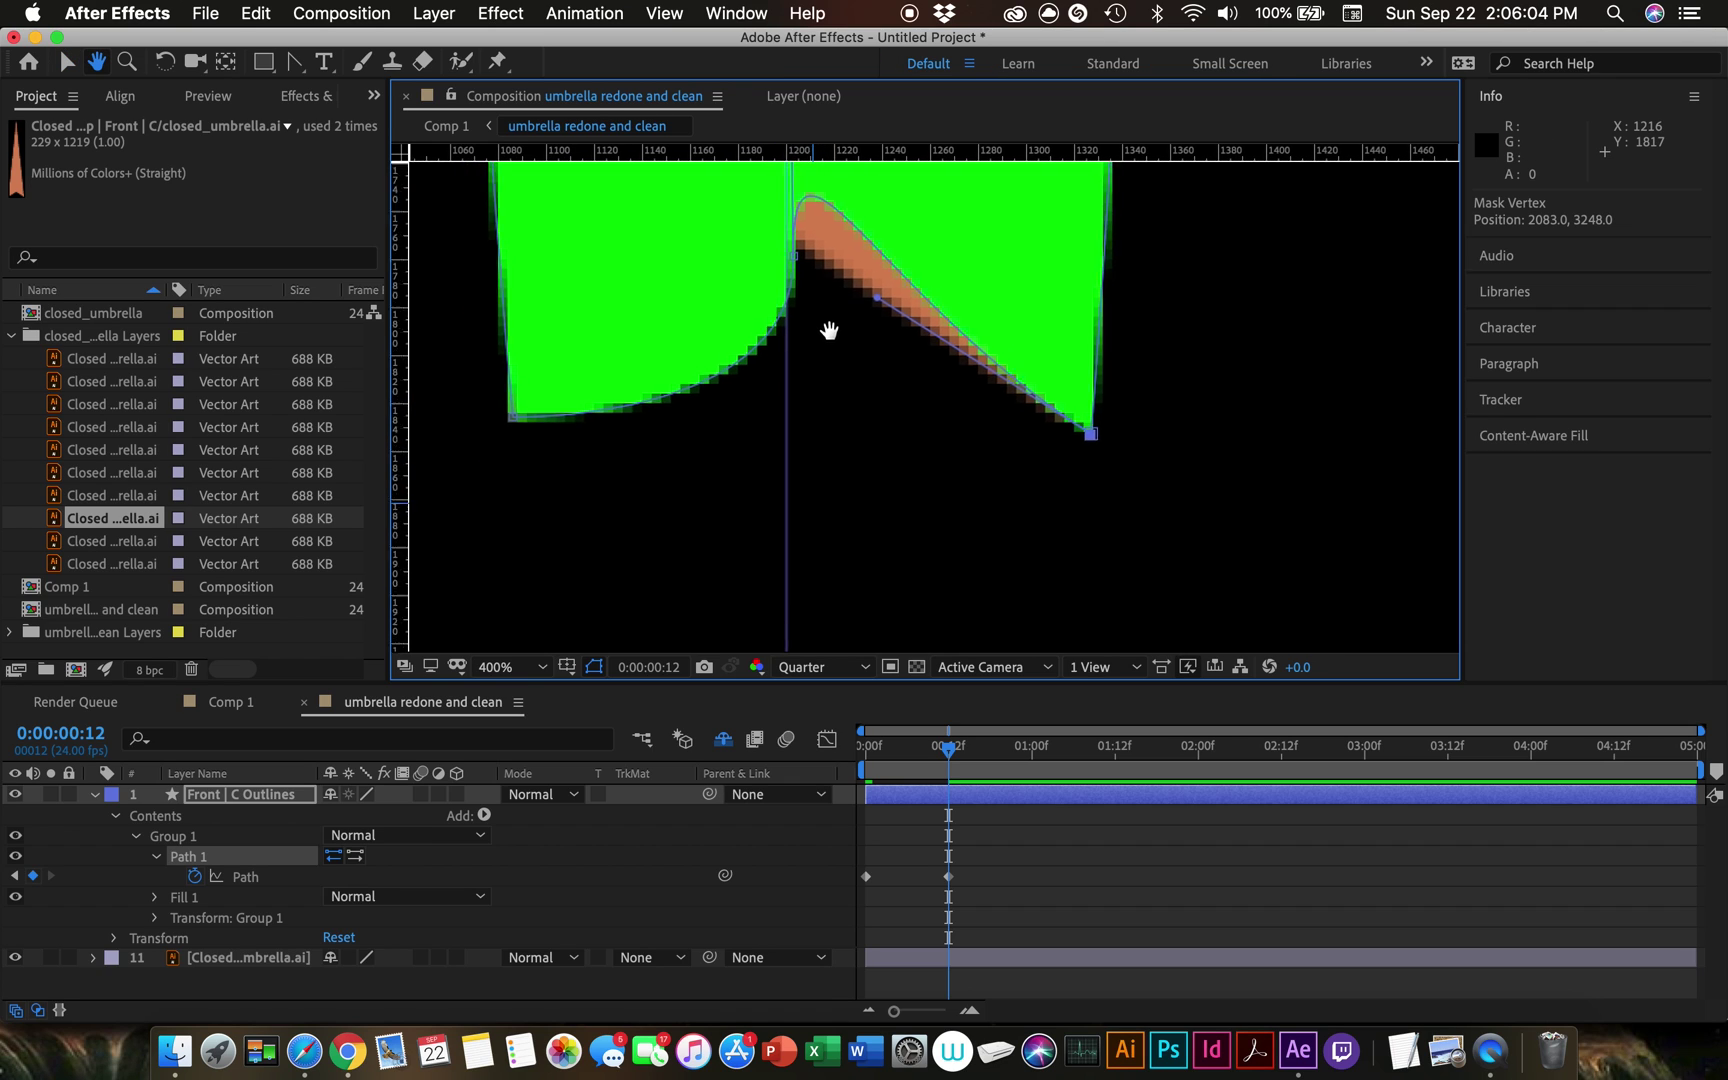
pyautogui.scroll(-5, 800, 380)
pyautogui.press('v')
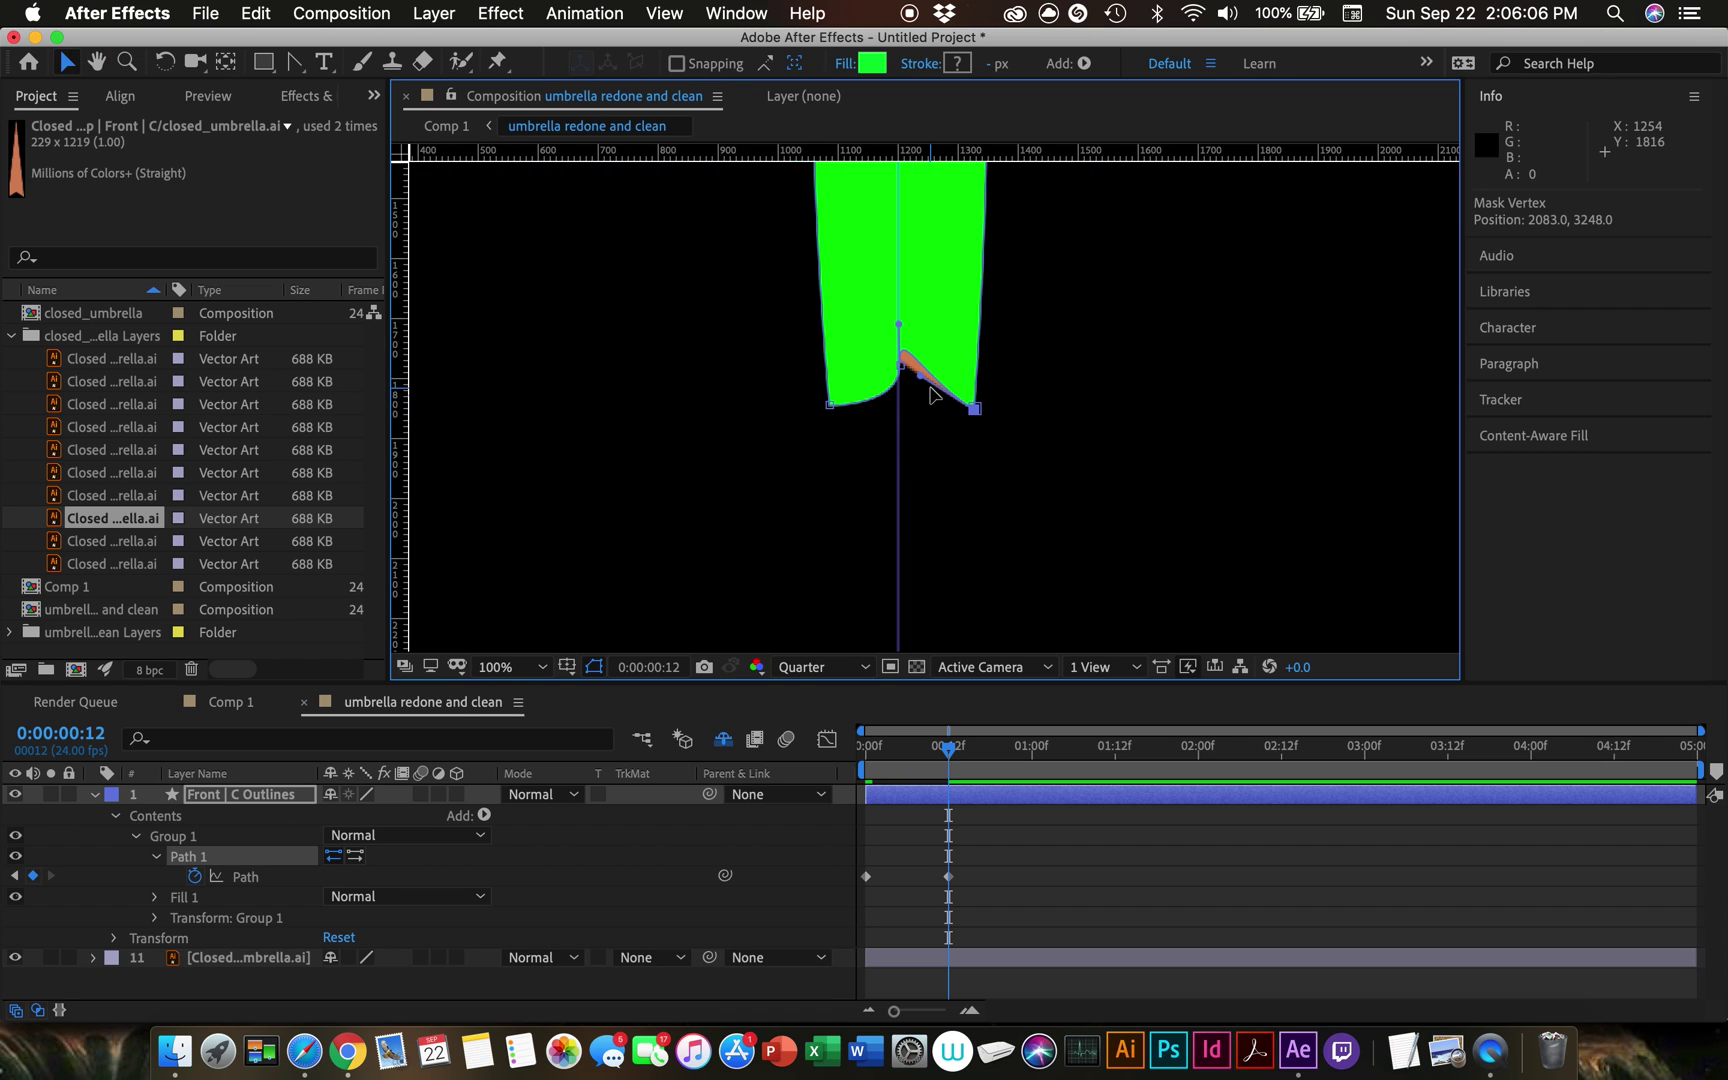
pyautogui.scroll(5, 930, 395)
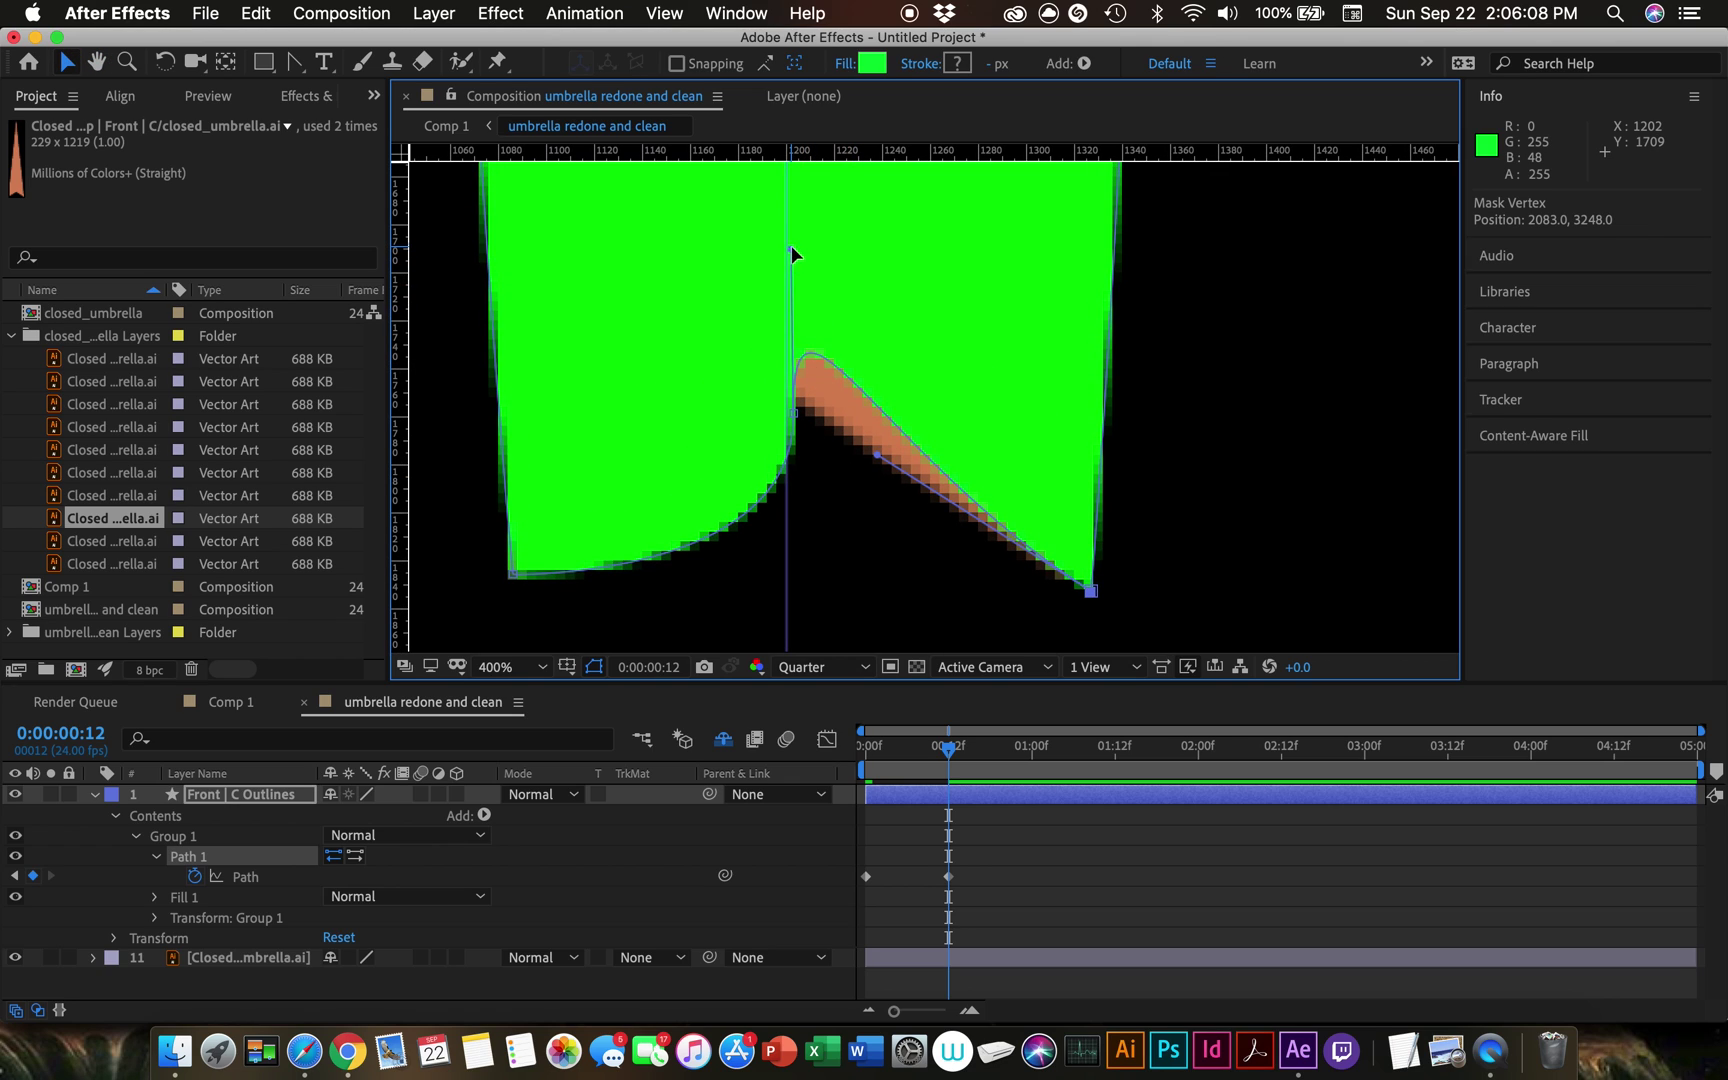
pyautogui.moveTo(791, 244); pyautogui.dragTo(912, 484)
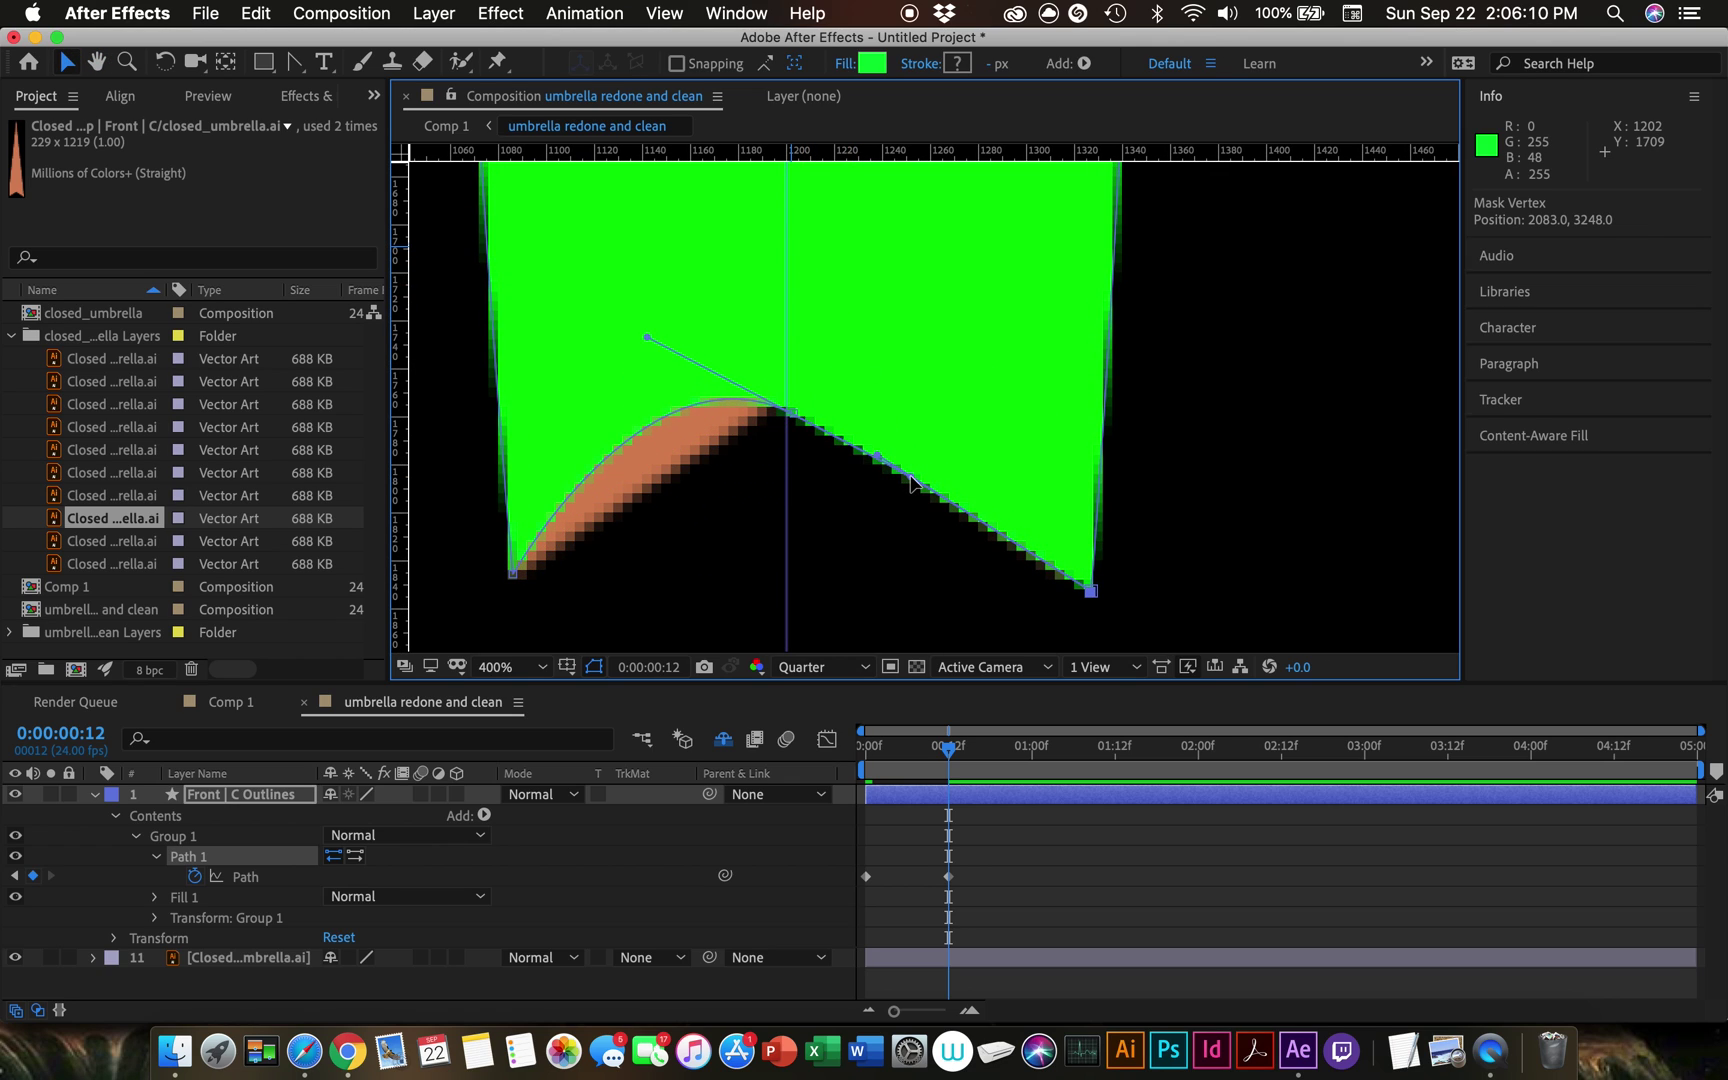
# Step: Adjust the notch peak's handles and make it a sharp corner point
pyautogui.click(296, 62)
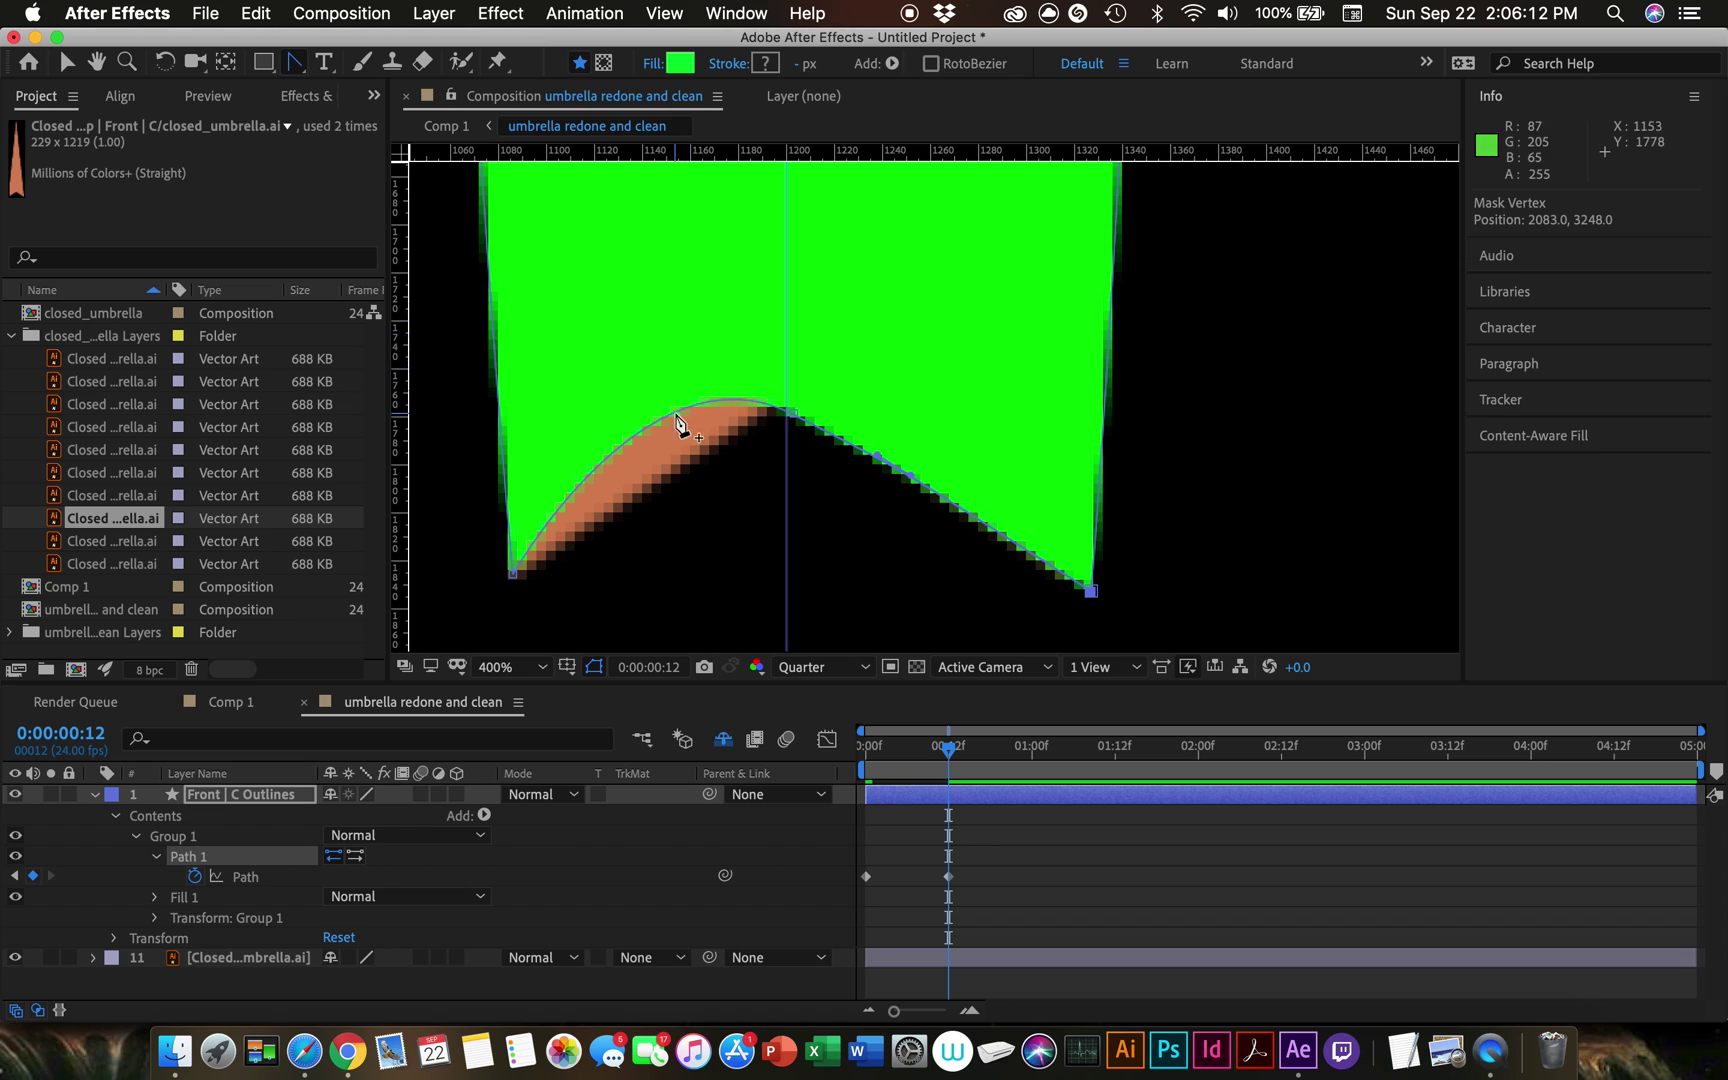
pyautogui.click(748, 400)
pyautogui.moveTo(619, 387); pyautogui.dragTo(604, 447)
pyautogui.click(746, 400)
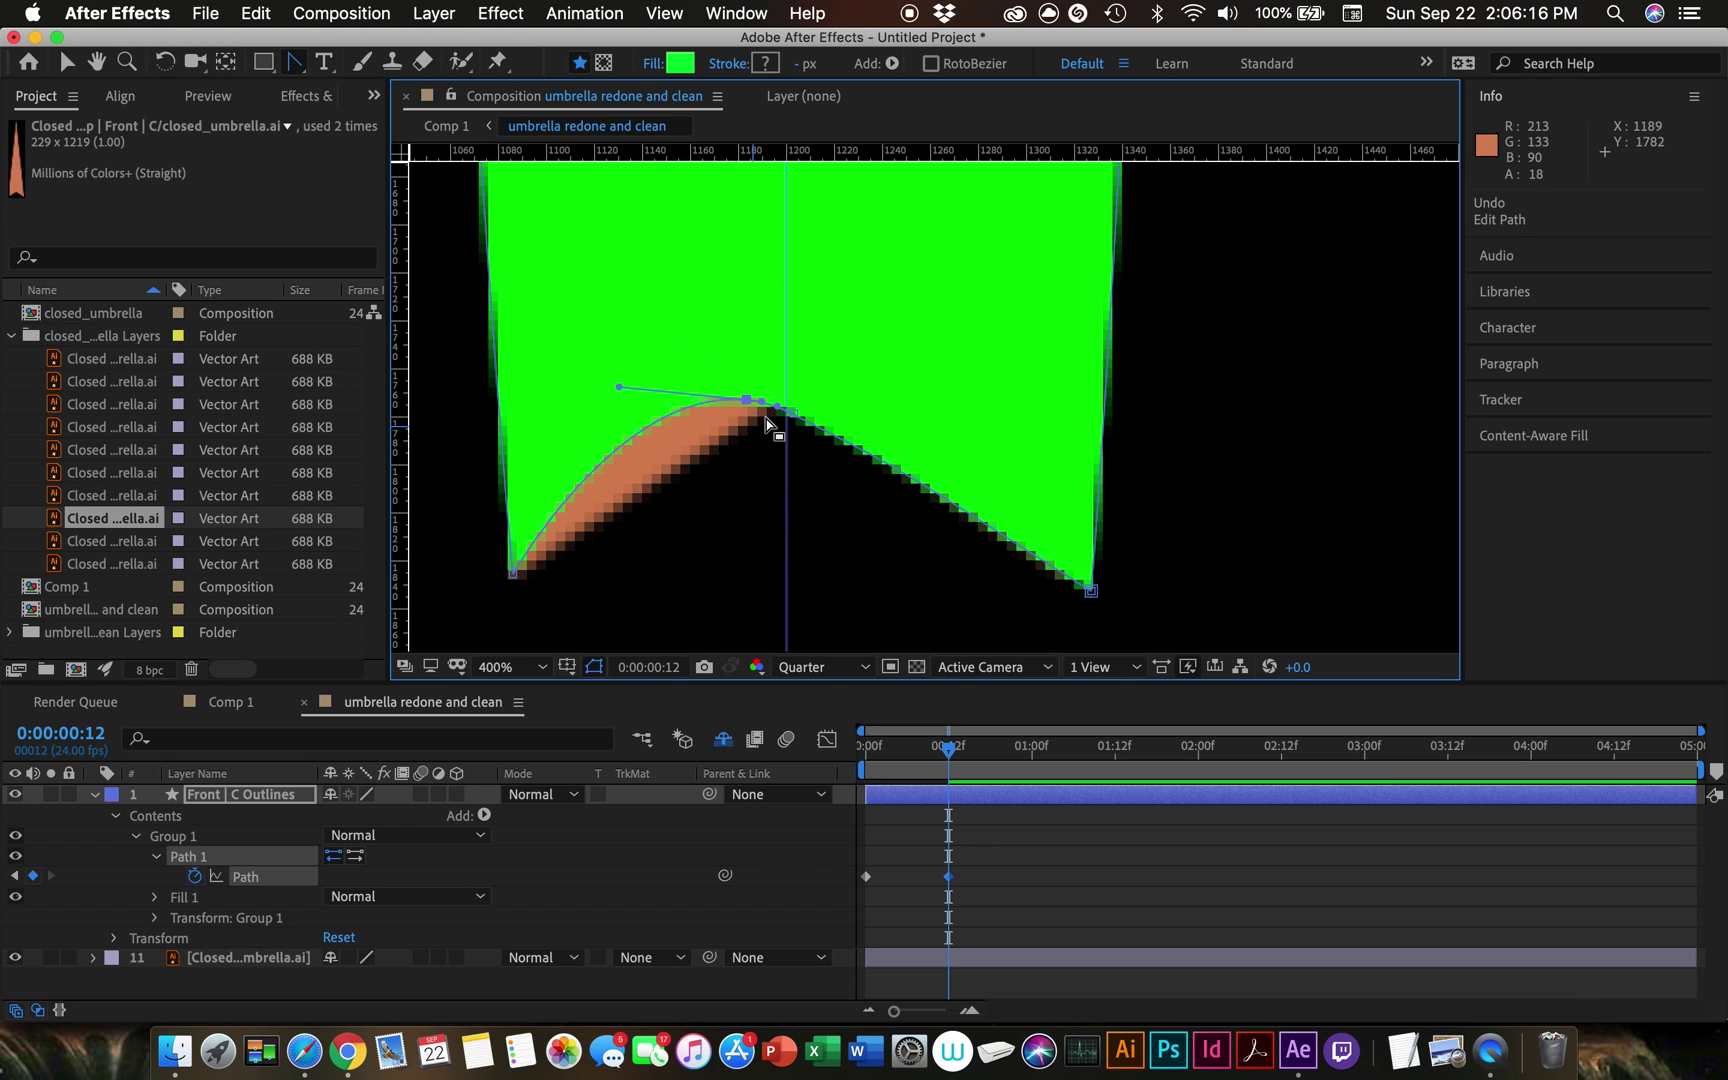
pyautogui.click(785, 412)
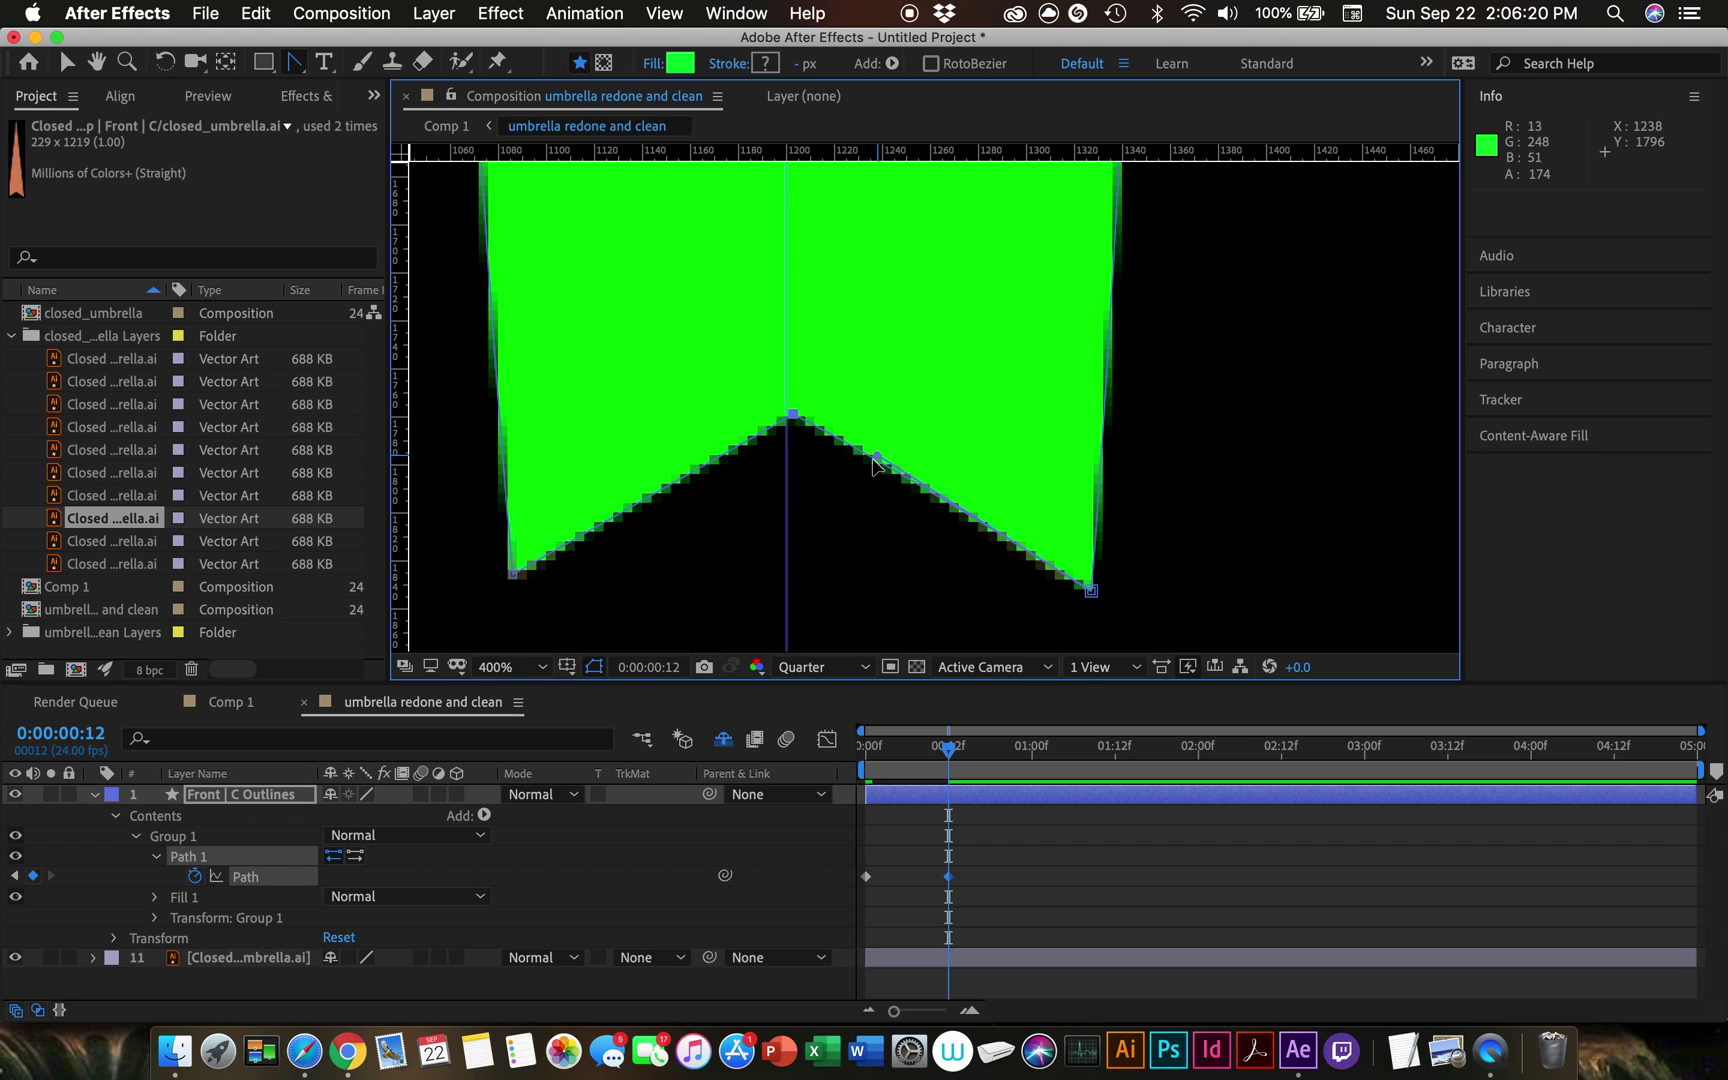
pyautogui.scroll(-4, 822, 380)
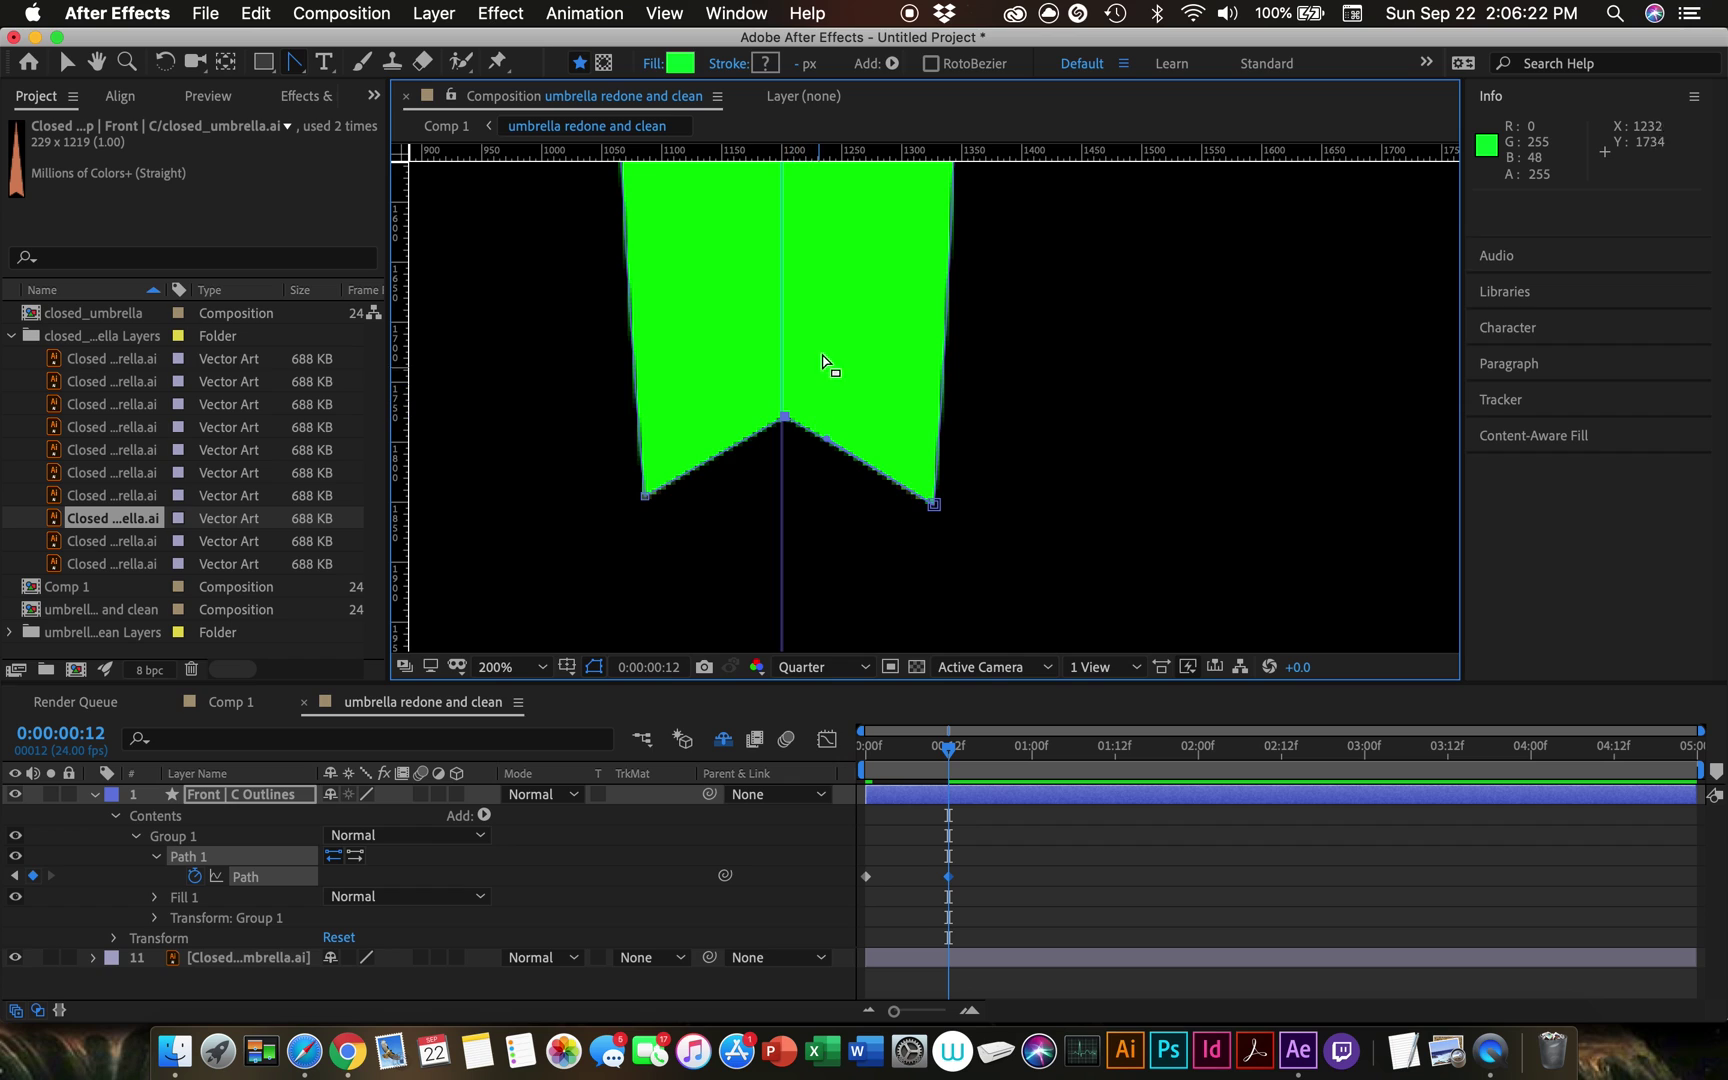
# Step: At 12f, sharpen the panel's rounded top into a point and bow out its left side
pyautogui.scroll(10, 826, 404)
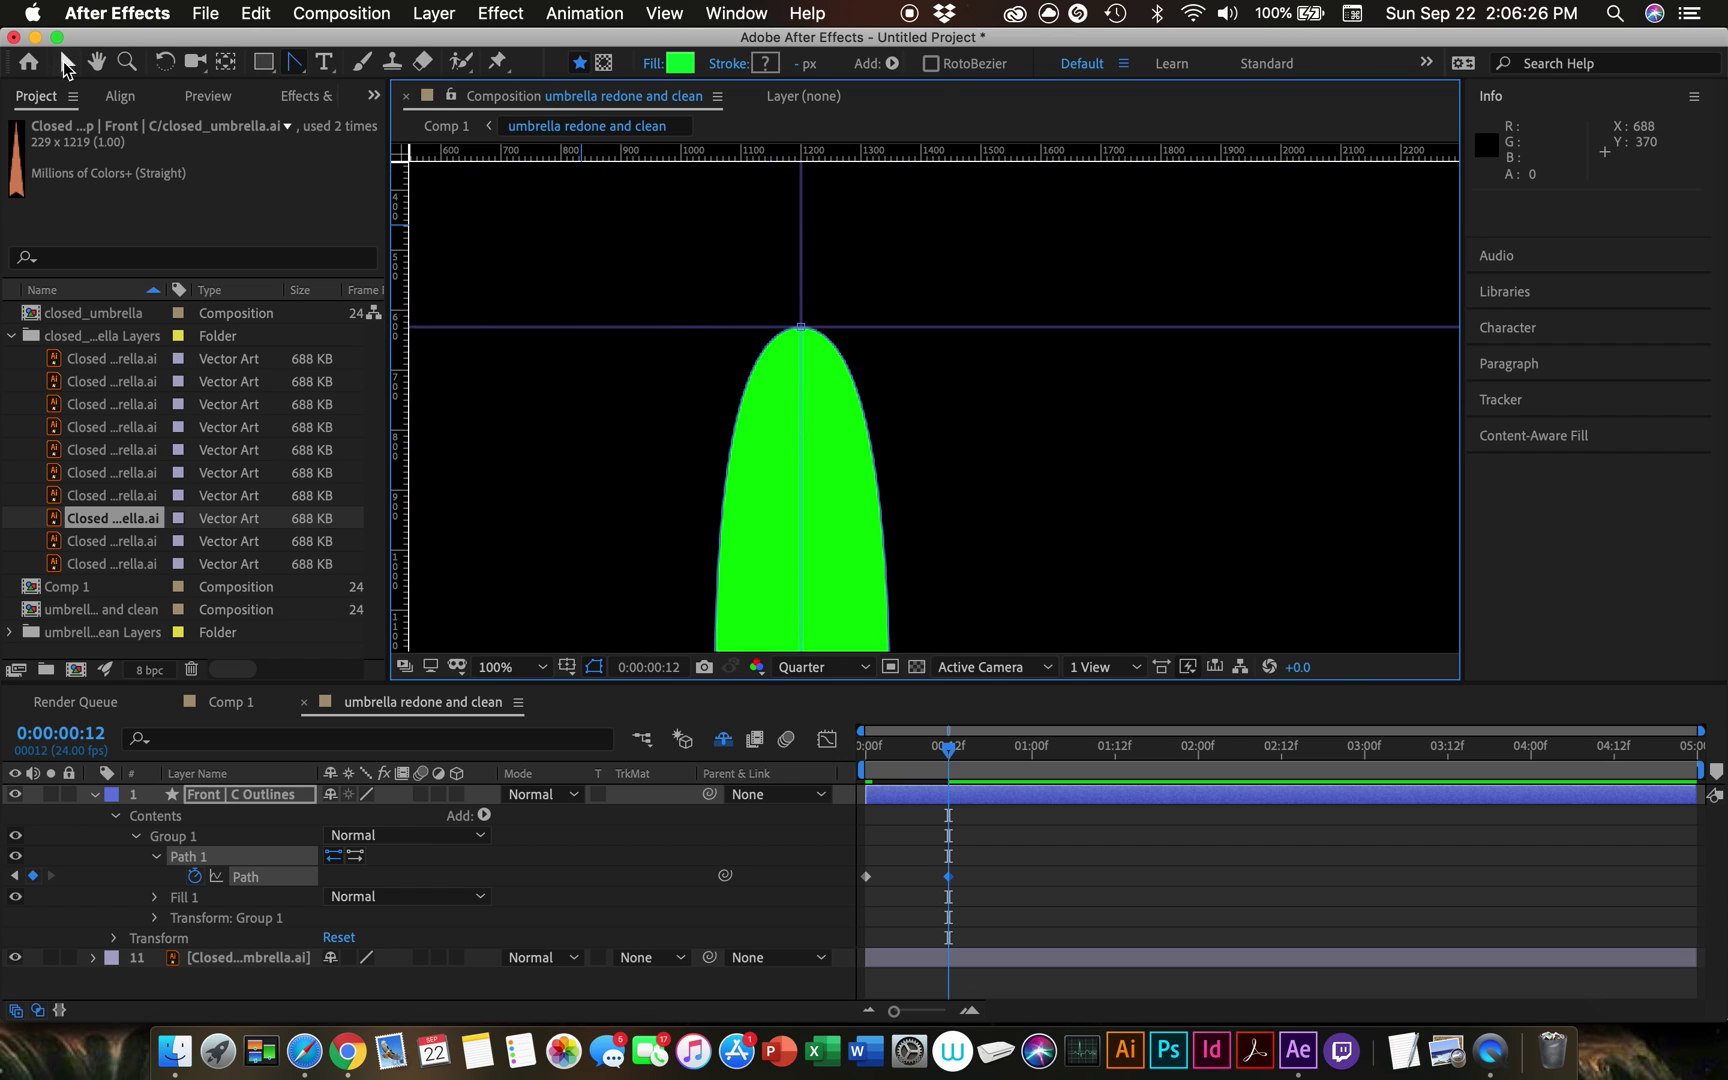
pyautogui.click(66, 64)
pyautogui.click(800, 327)
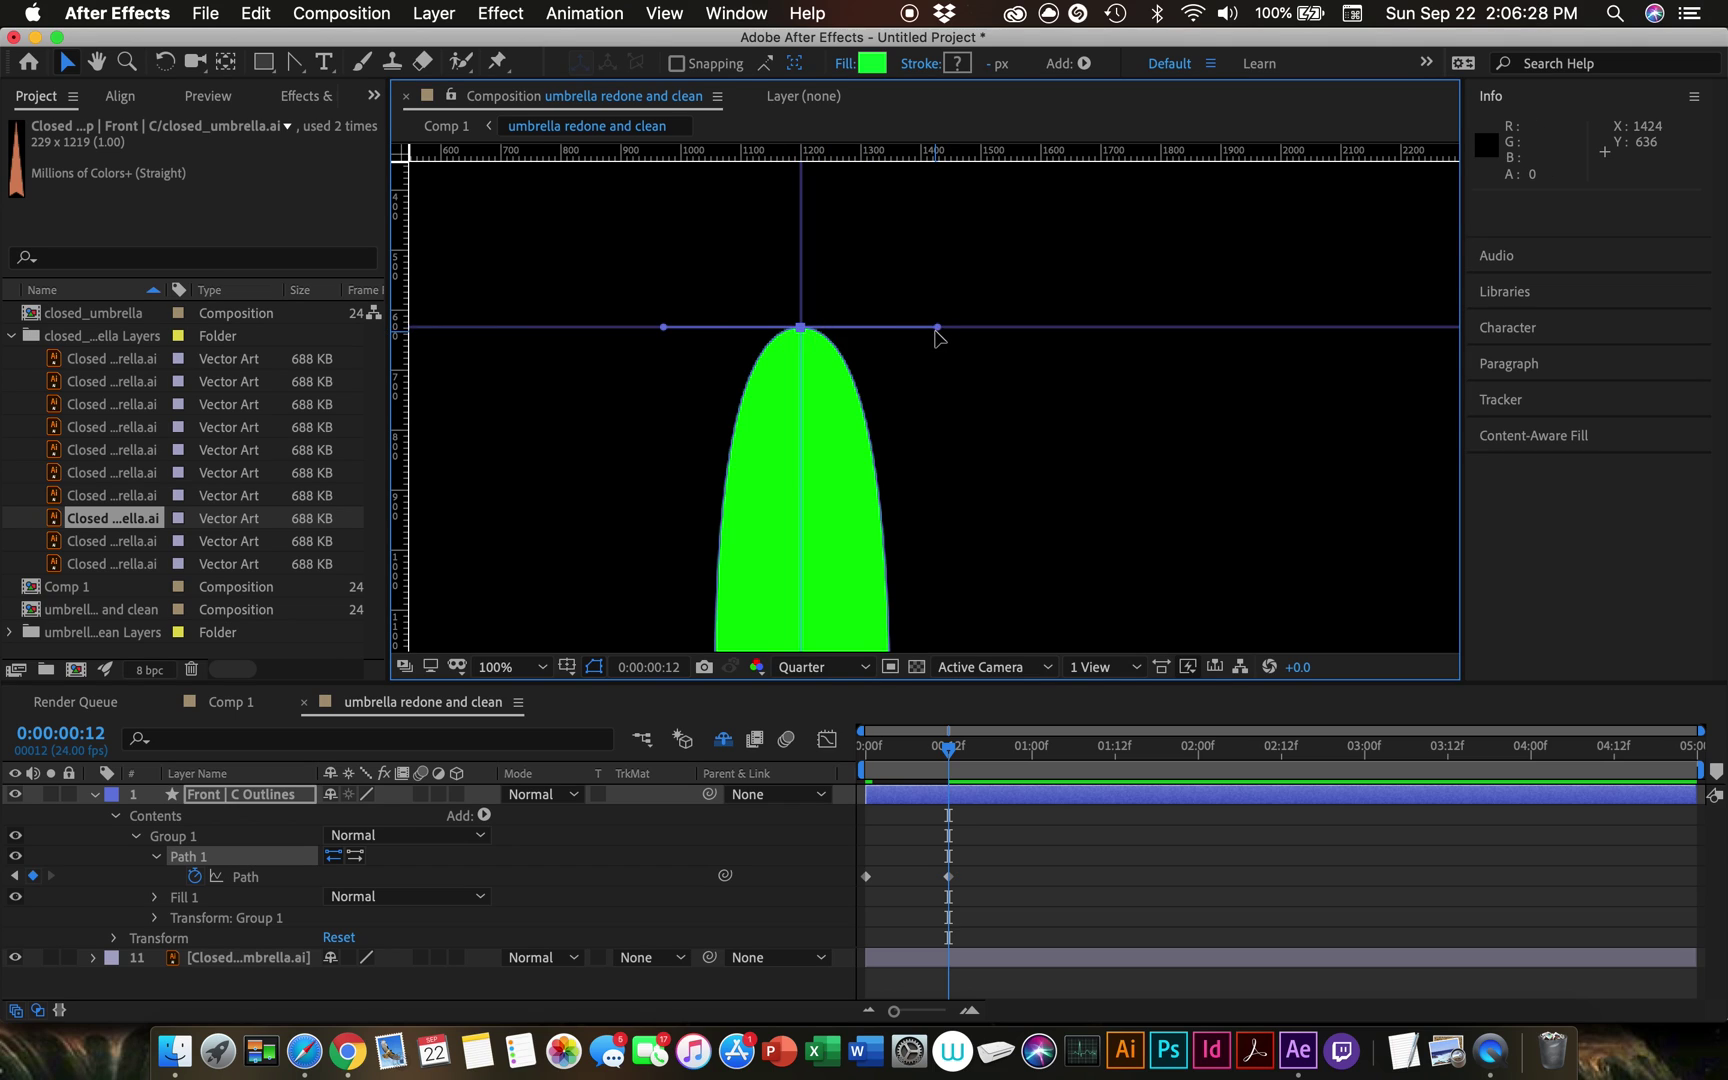
pyautogui.moveTo(936, 328); pyautogui.dragTo(821, 538)
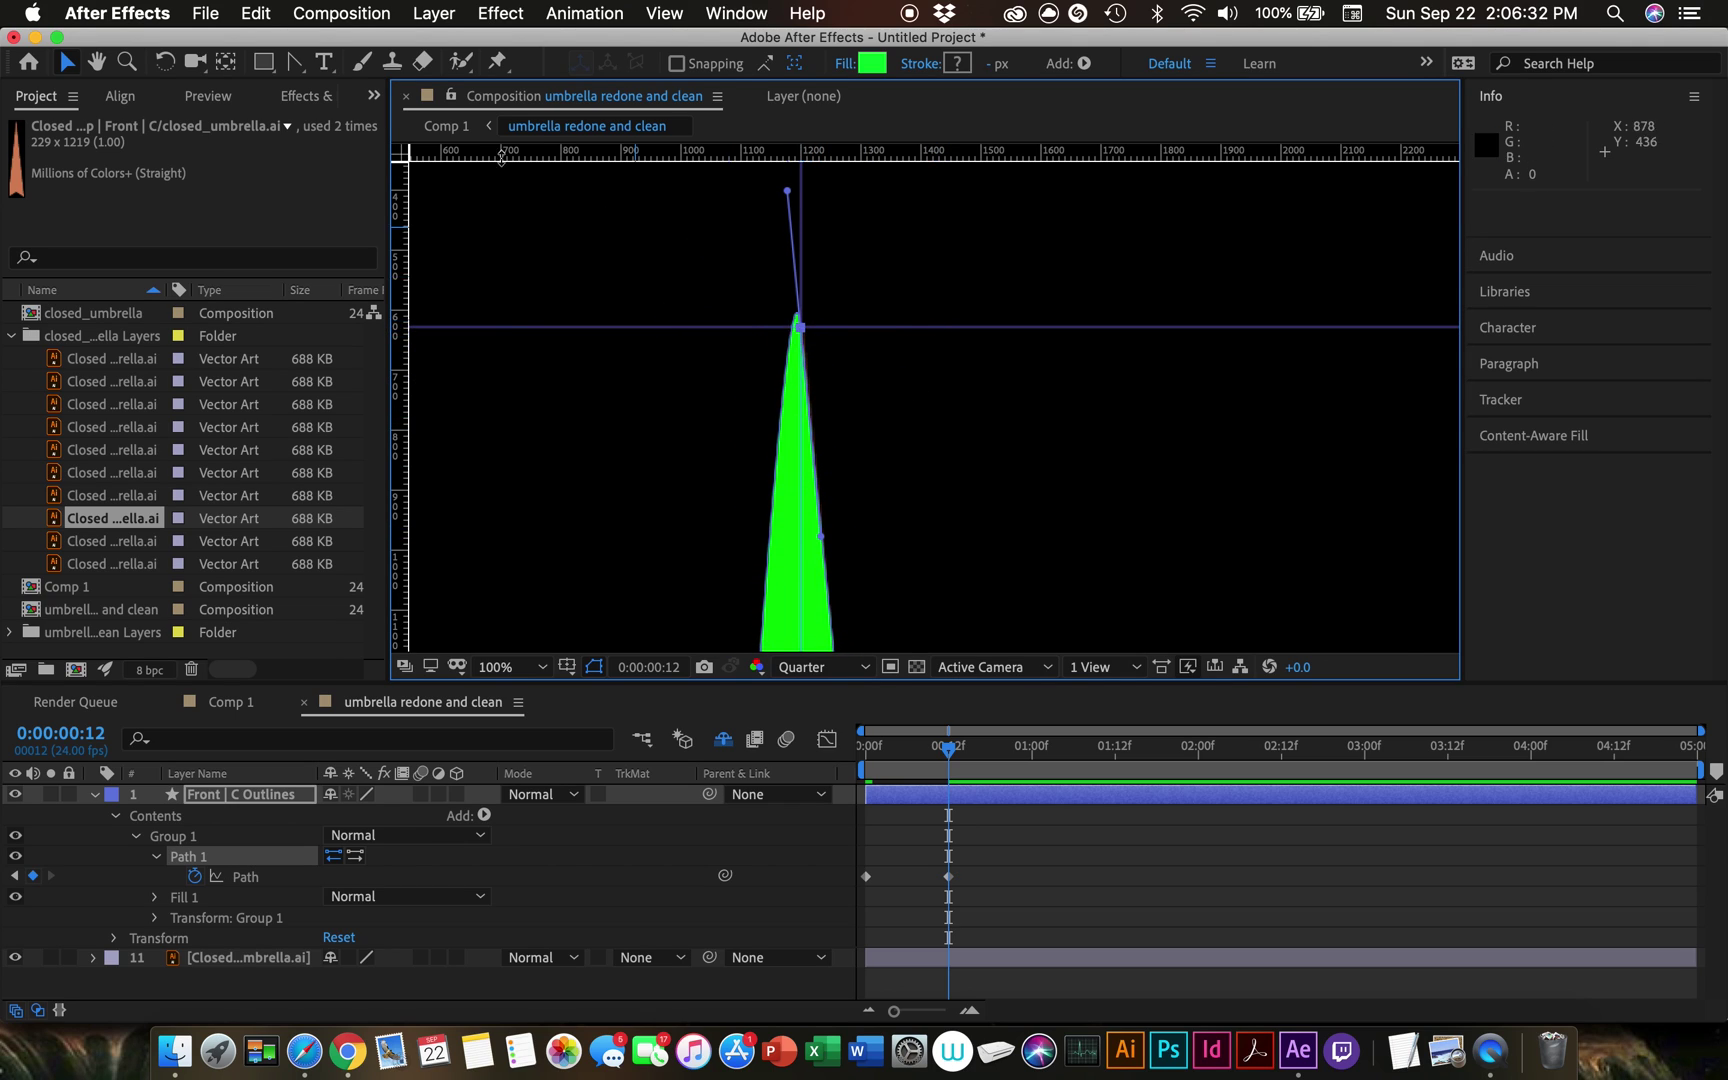
pyautogui.click(299, 62)
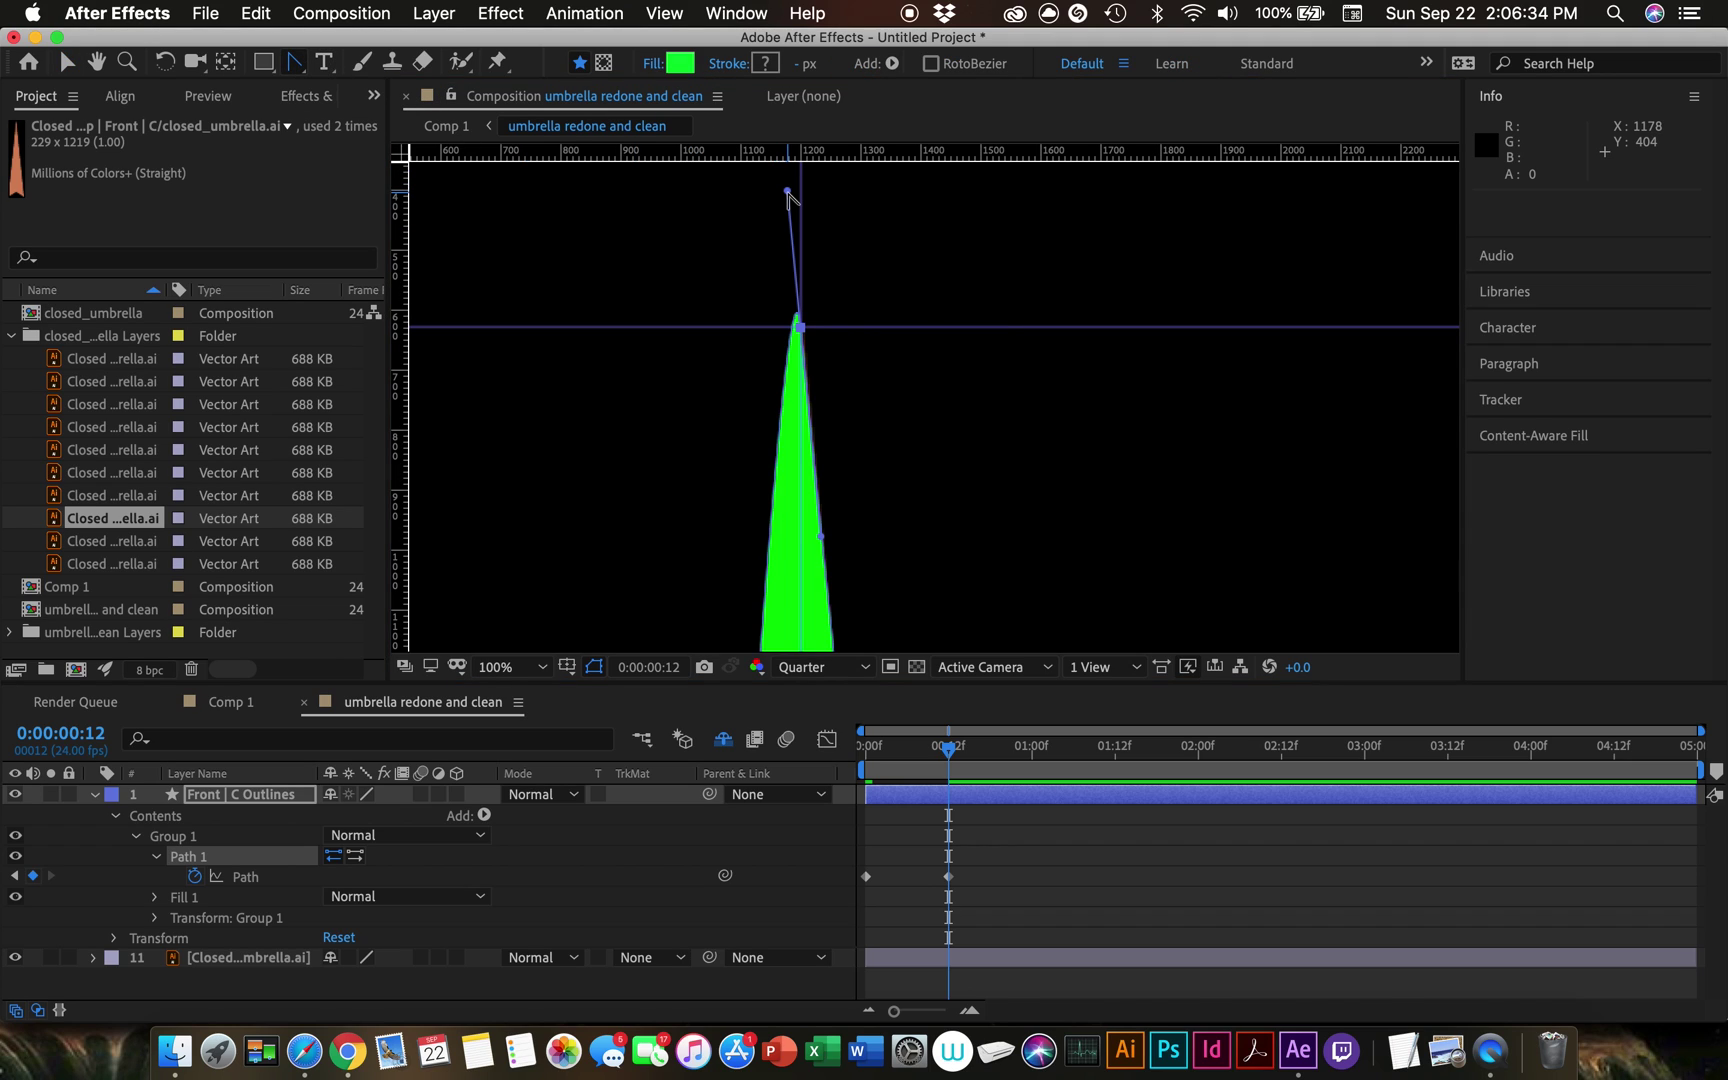
pyautogui.moveTo(789, 196); pyautogui.dragTo(778, 533)
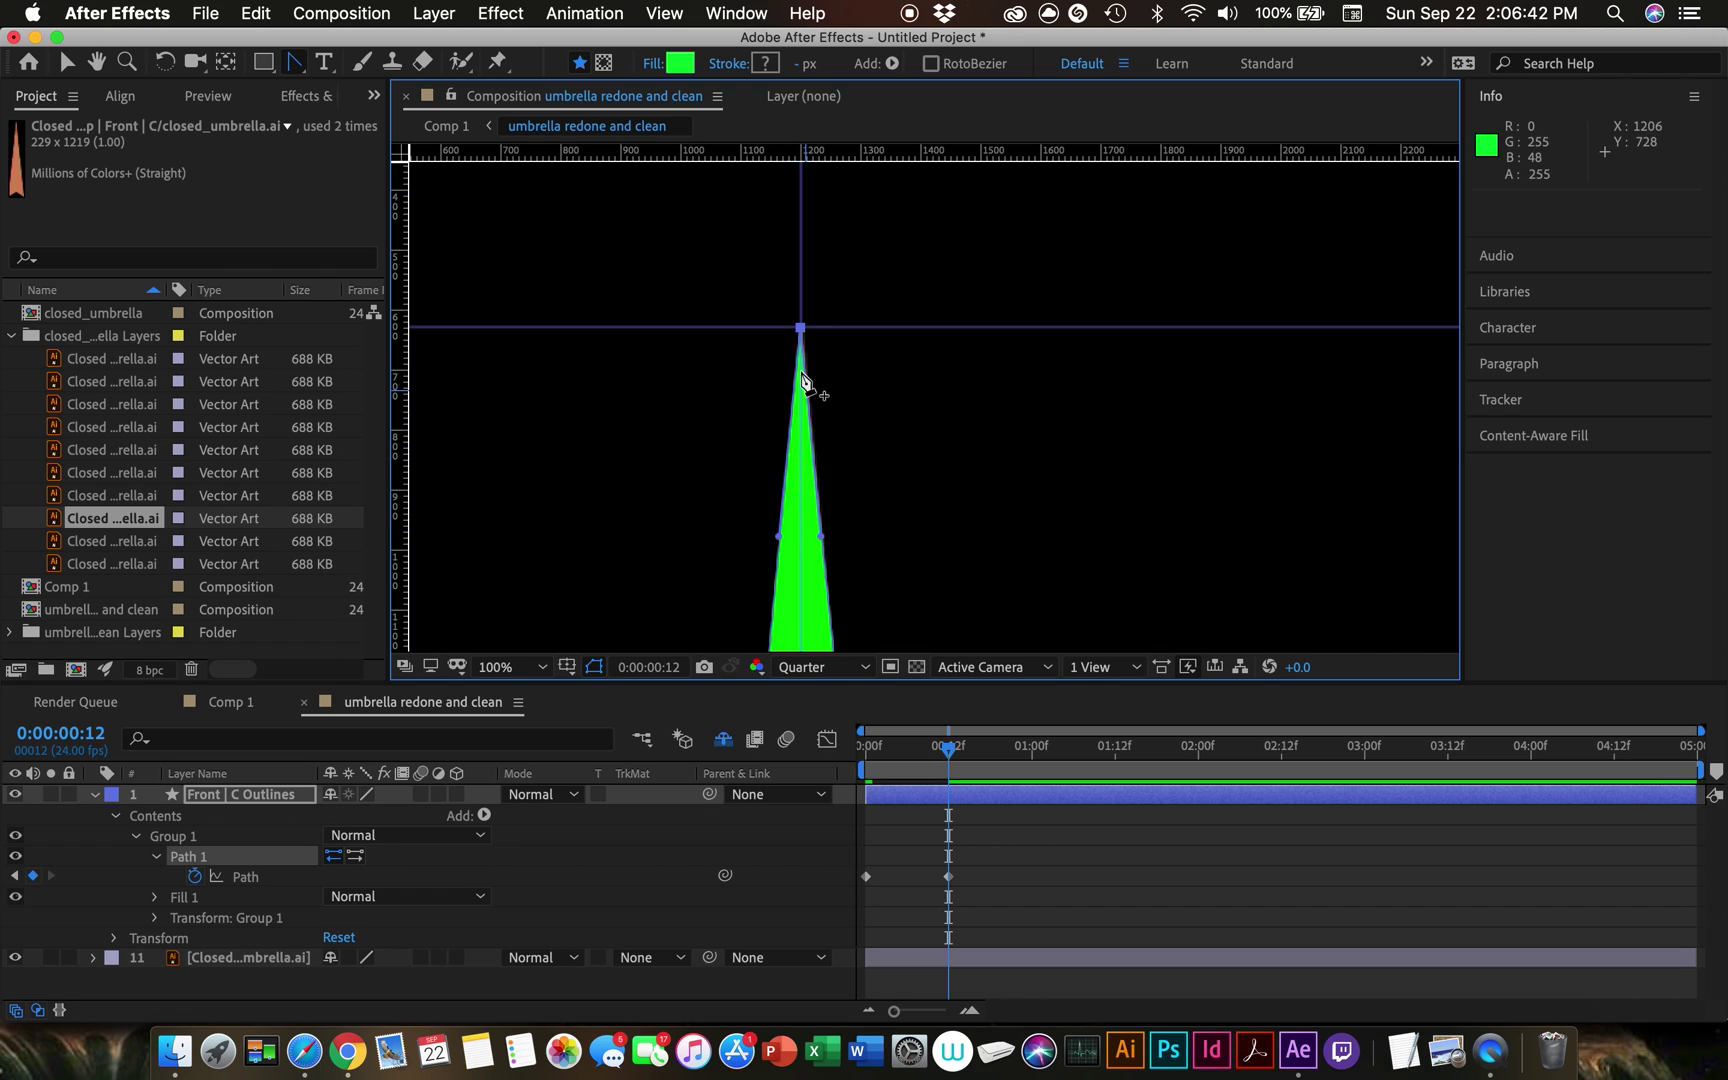
pyautogui.scroll(-6, 812, 376)
pyautogui.scroll(4, 900, 470)
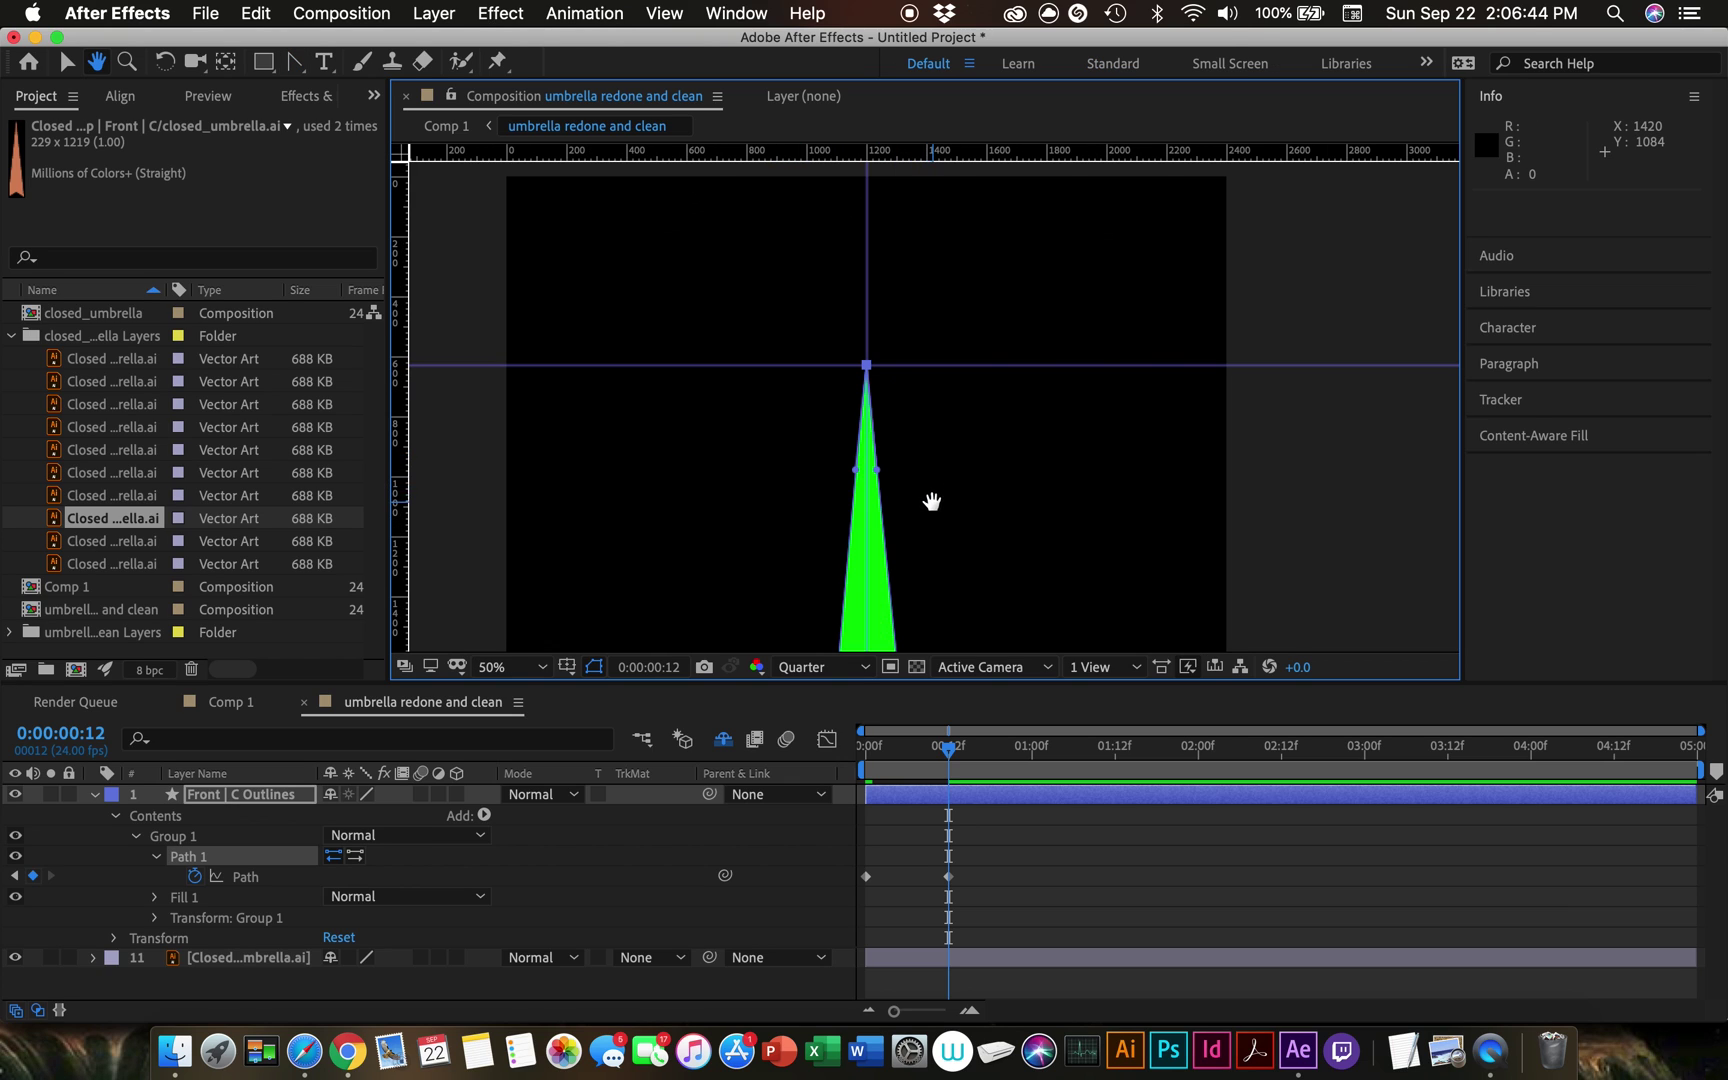
pyautogui.moveTo(930, 501); pyautogui.dragTo(848, 330)
pyautogui.press('g')
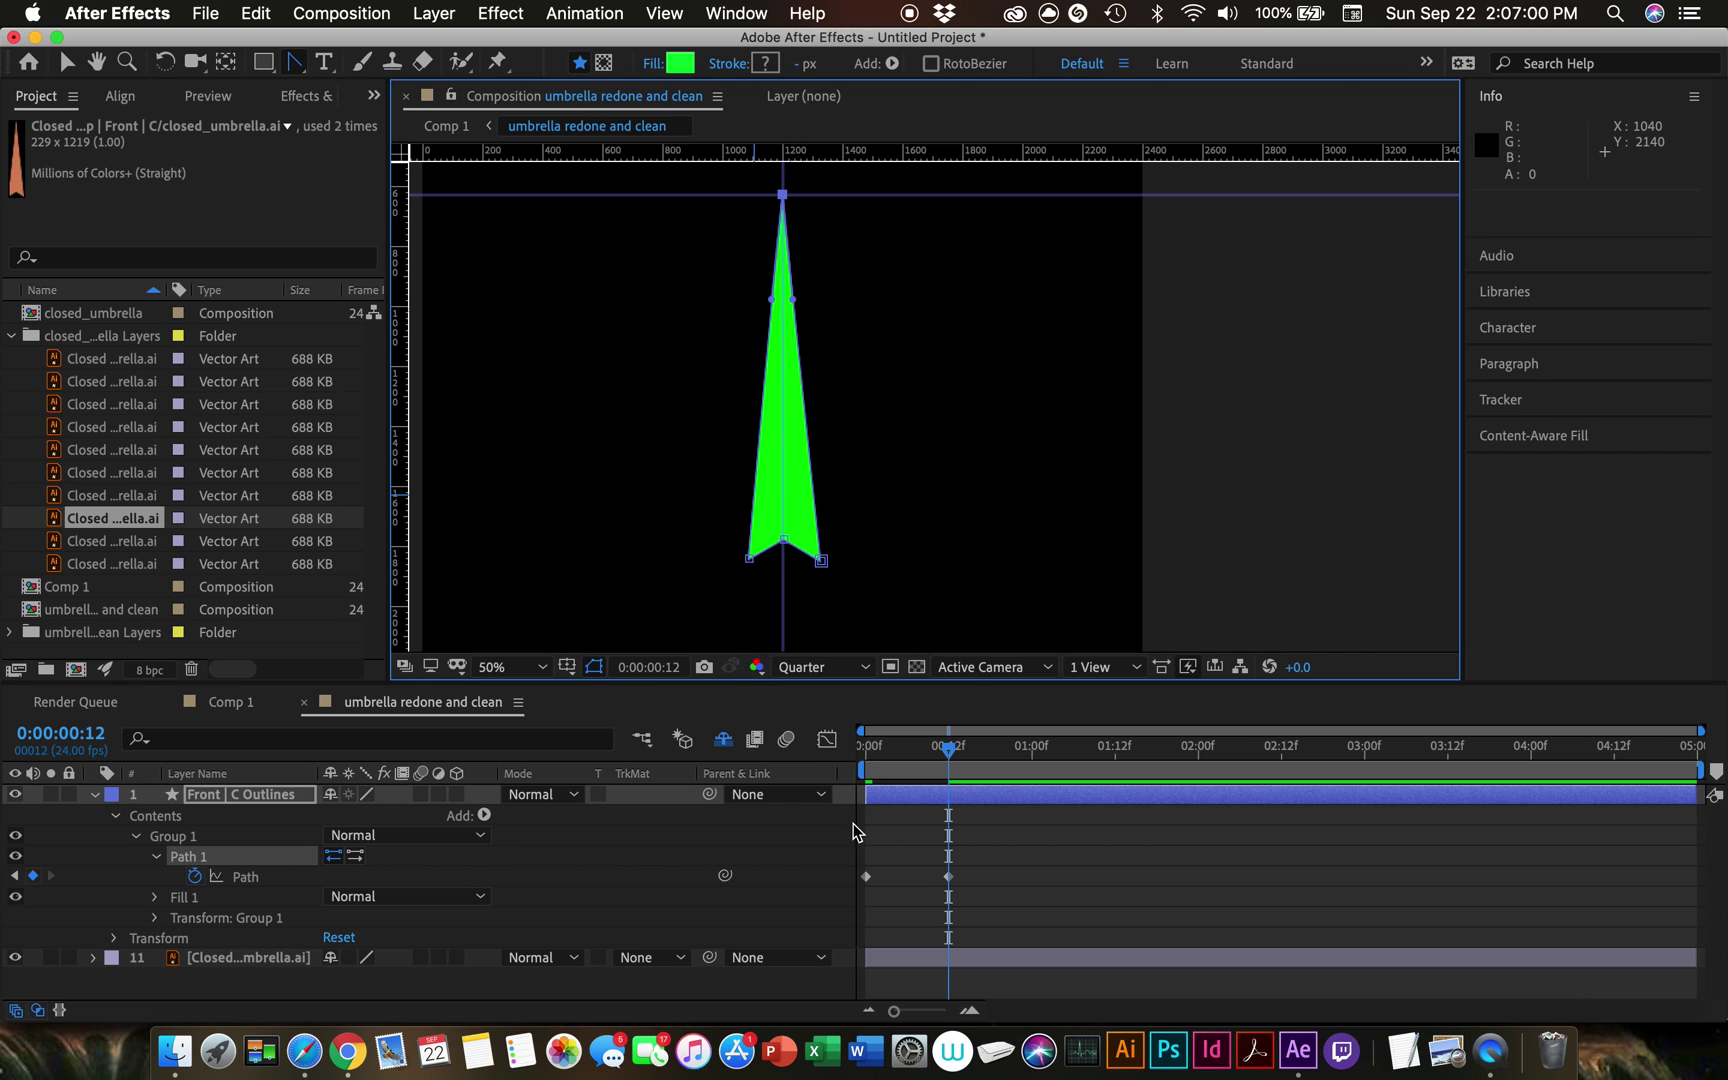
# Step: Scrub between 0f and 12f to check the canopy-to-spike morph, ending at frame 0
pyautogui.moveTo(952, 755)
pyautogui.mouseDown()
pyautogui.moveTo(842, 748)
pyautogui.moveTo(958, 752)
pyautogui.moveTo(848, 765)
pyautogui.moveTo(953, 755)
pyautogui.moveTo(873, 760)
pyautogui.moveTo(952, 778)
pyautogui.mouseUp()
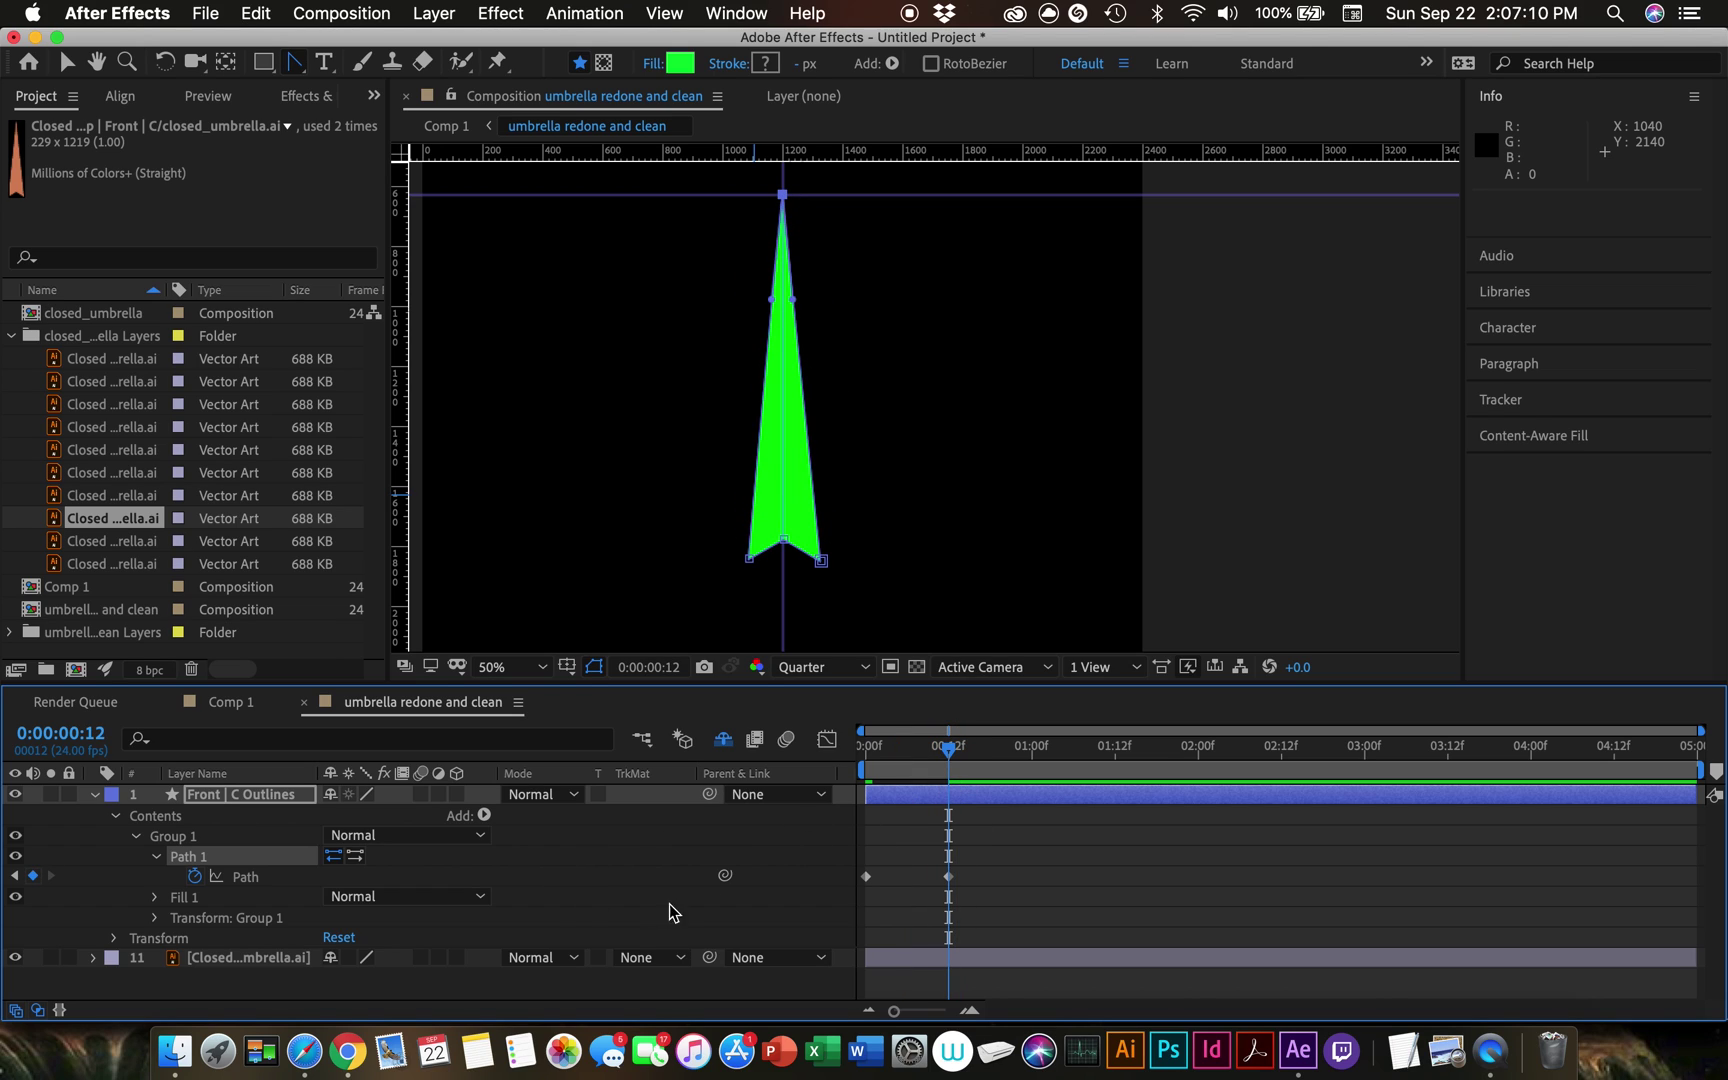
pyautogui.moveTo(950, 755)
pyautogui.mouseDown()
pyautogui.moveTo(841, 752)
pyautogui.moveTo(951, 765)
pyautogui.mouseUp()
pyautogui.moveTo(950, 755)
pyautogui.mouseDown()
pyautogui.moveTo(862, 755)
pyautogui.moveTo(958, 768)
pyautogui.moveTo(868, 762)
pyautogui.moveTo(950, 770)
pyautogui.moveTo(858, 785)
pyautogui.moveTo(952, 792)
pyautogui.mouseUp()
pyautogui.moveTo(952, 757); pyautogui.dragTo(836, 768)
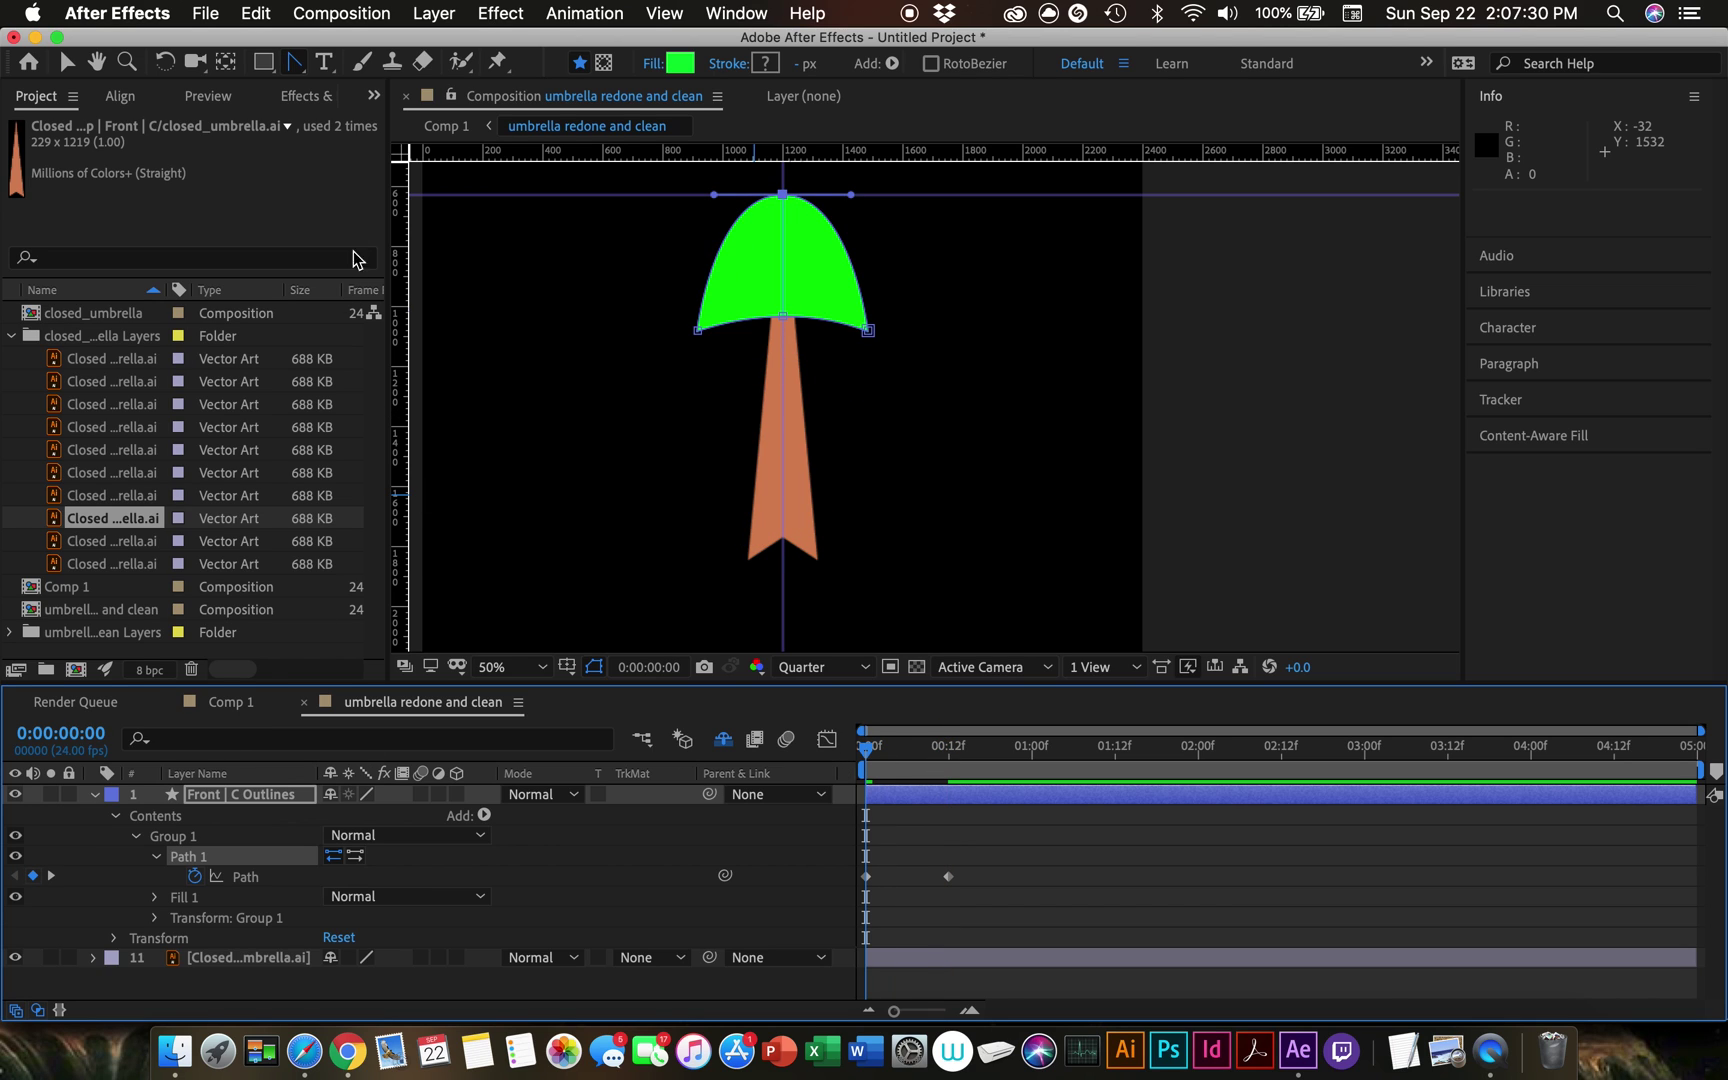
pyautogui.click(737, 14)
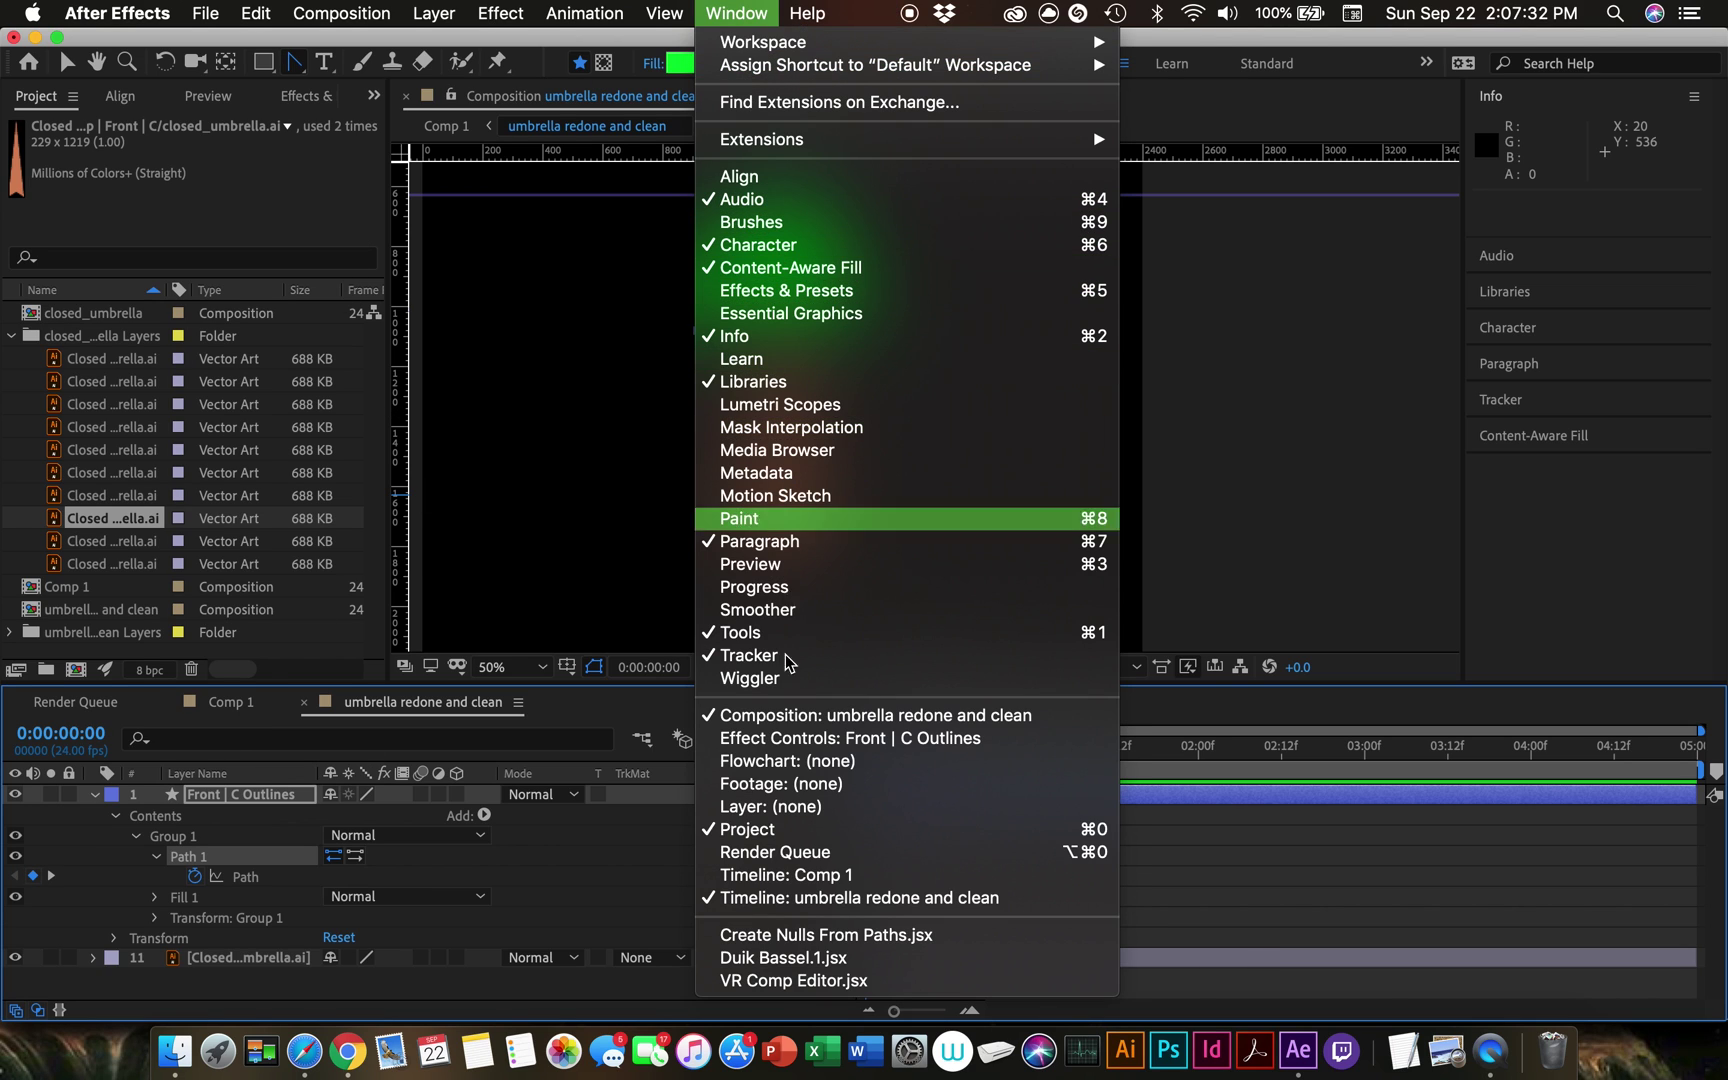
# Step: Launch Duik Bassel and create a slider controller from Links and constraints > Connector
pyautogui.click(767, 960)
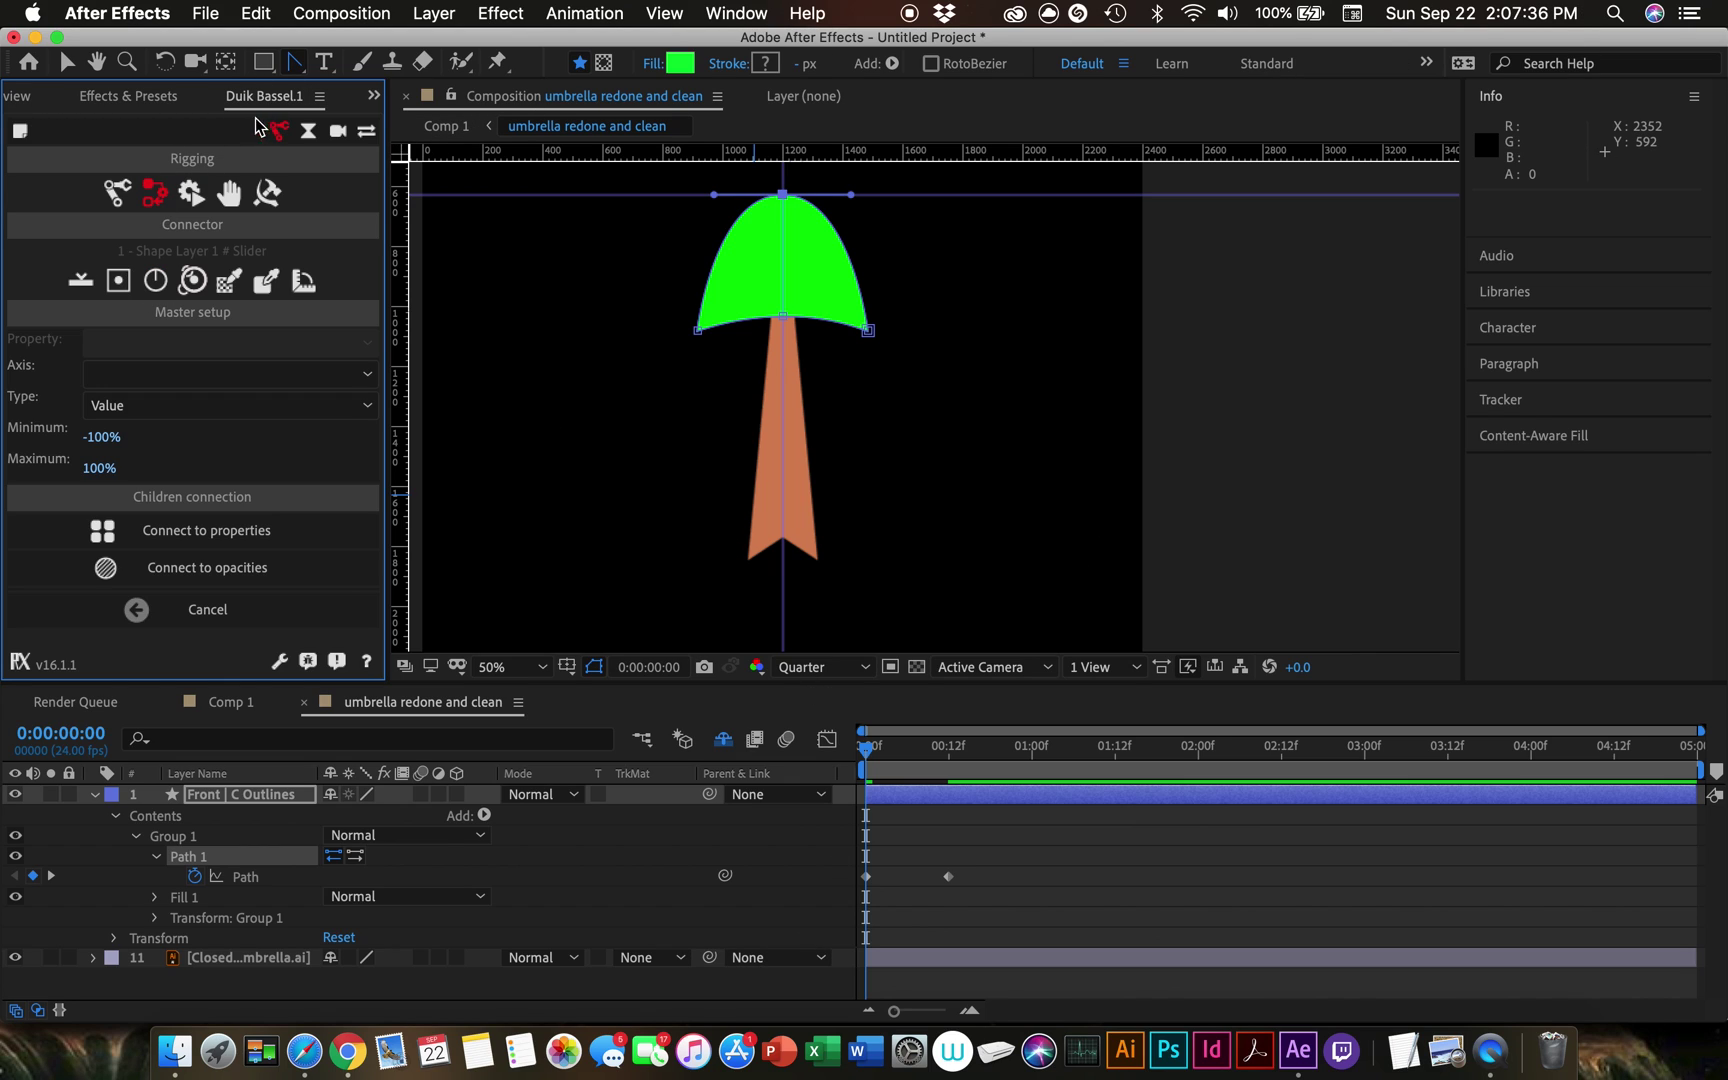
pyautogui.click(156, 203)
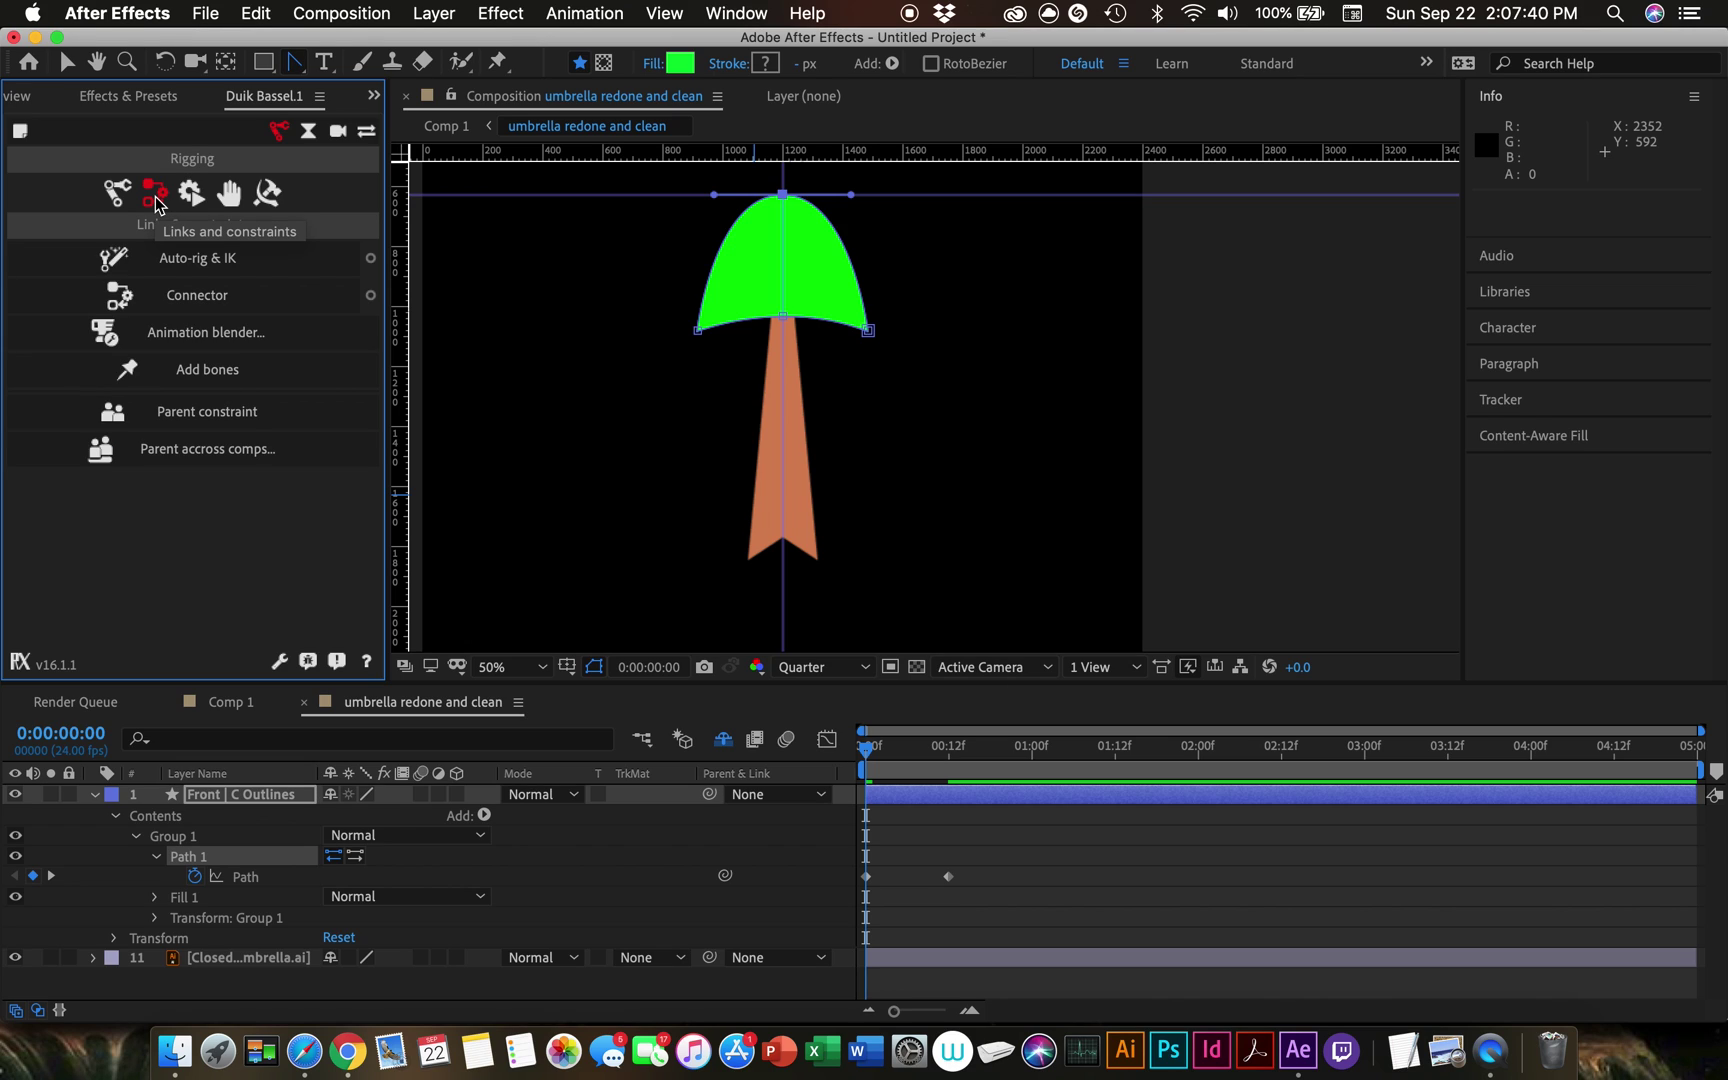
pyautogui.click(372, 298)
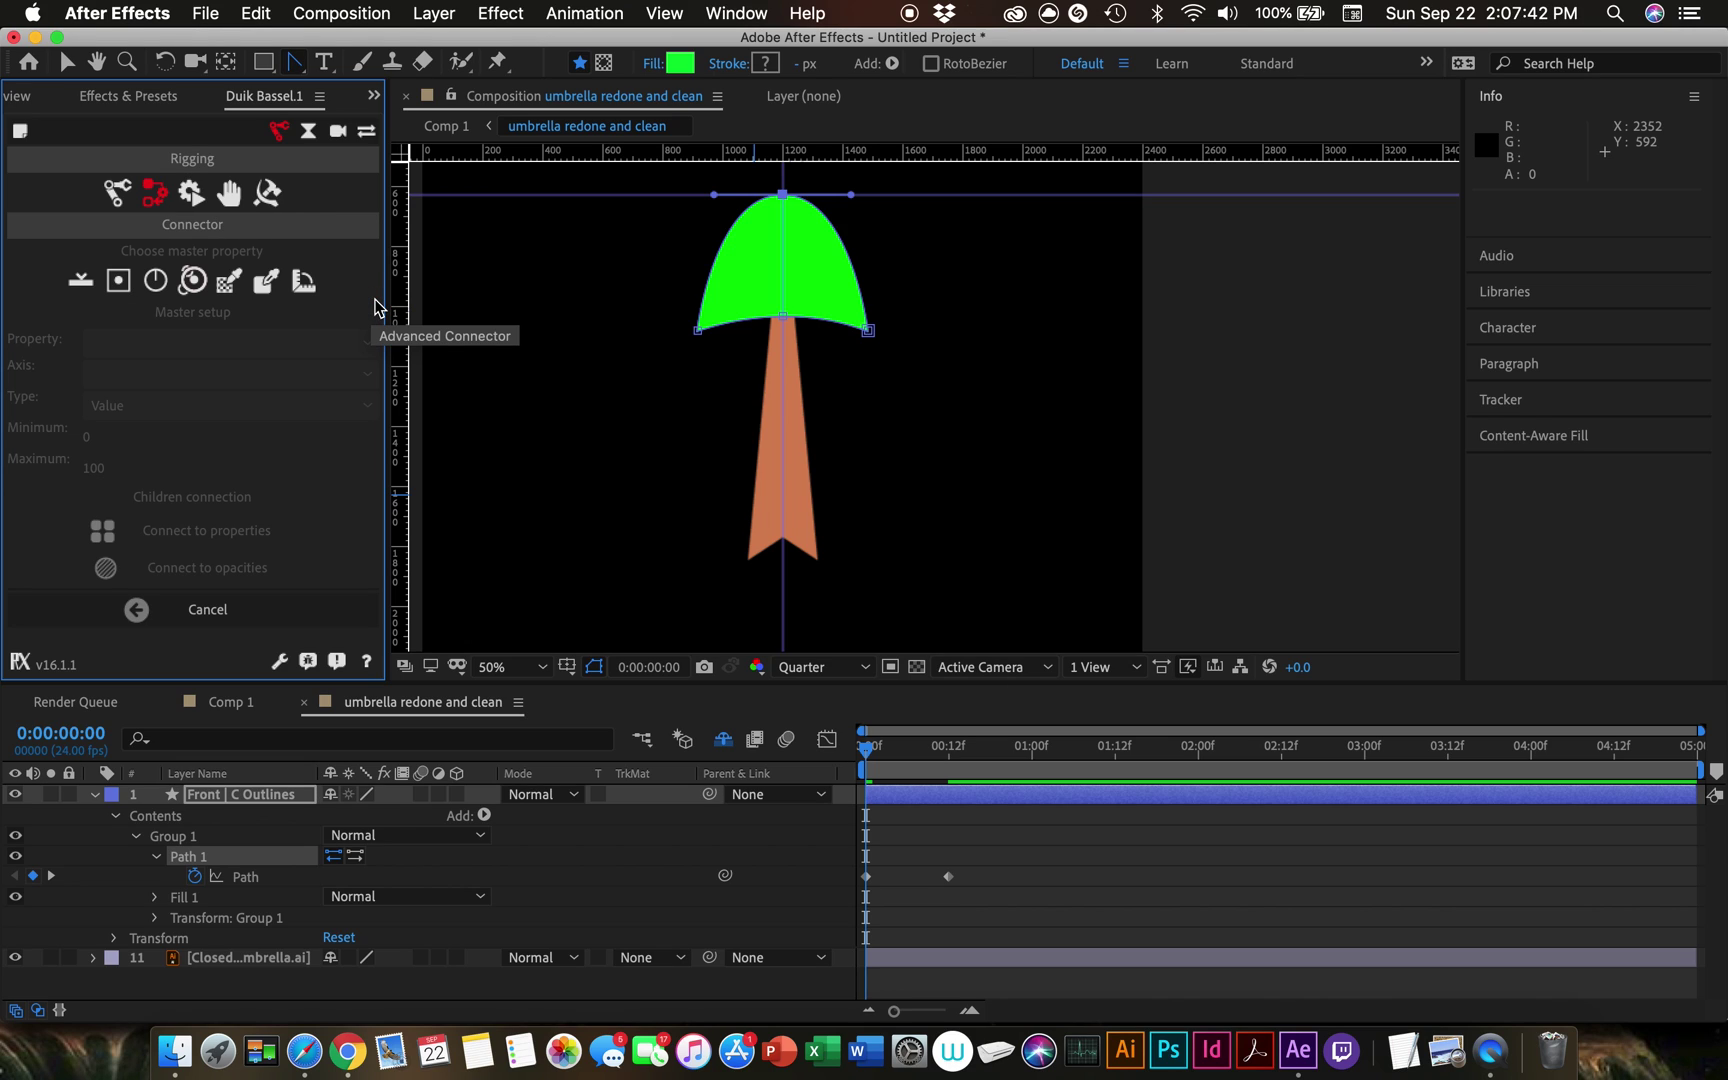
pyautogui.click(81, 284)
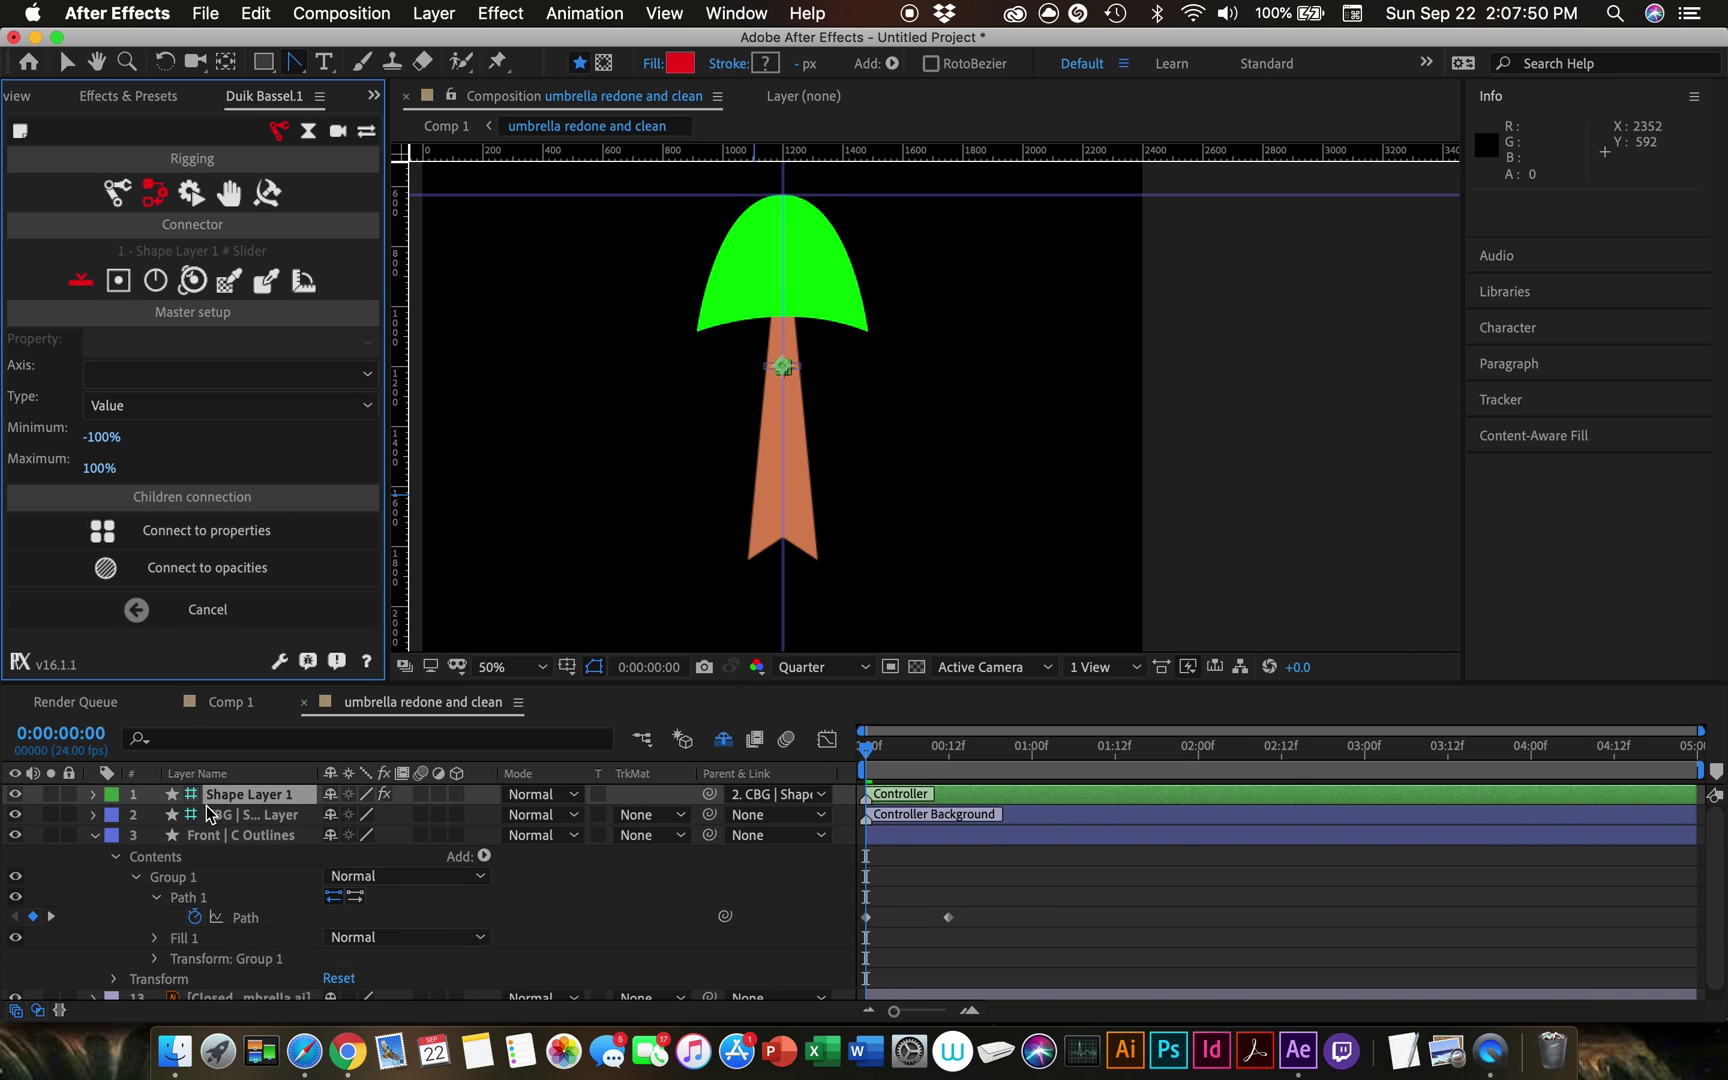
# Step: Move the slider controller's background up and right of the canopy, undoing an accidental umbrella move
pyautogui.scroll(5, 760, 360)
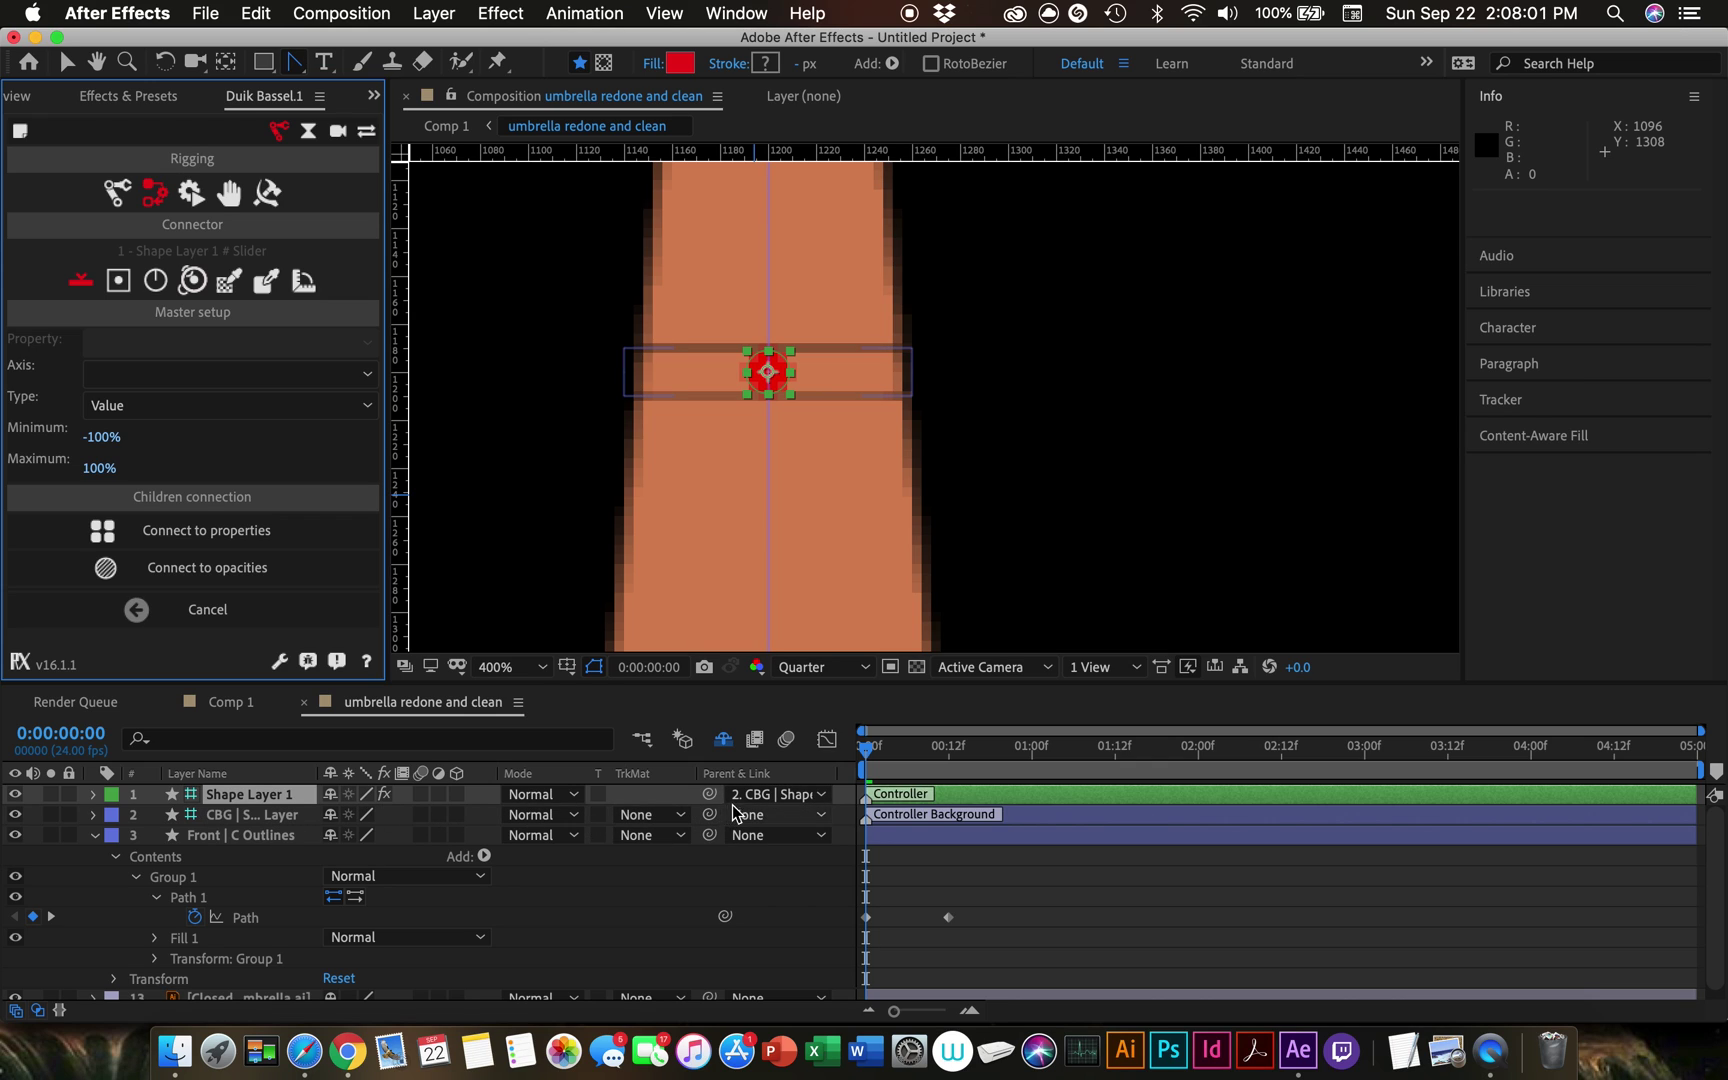
pyautogui.click(252, 815)
pyautogui.scroll(-6, 674, 520)
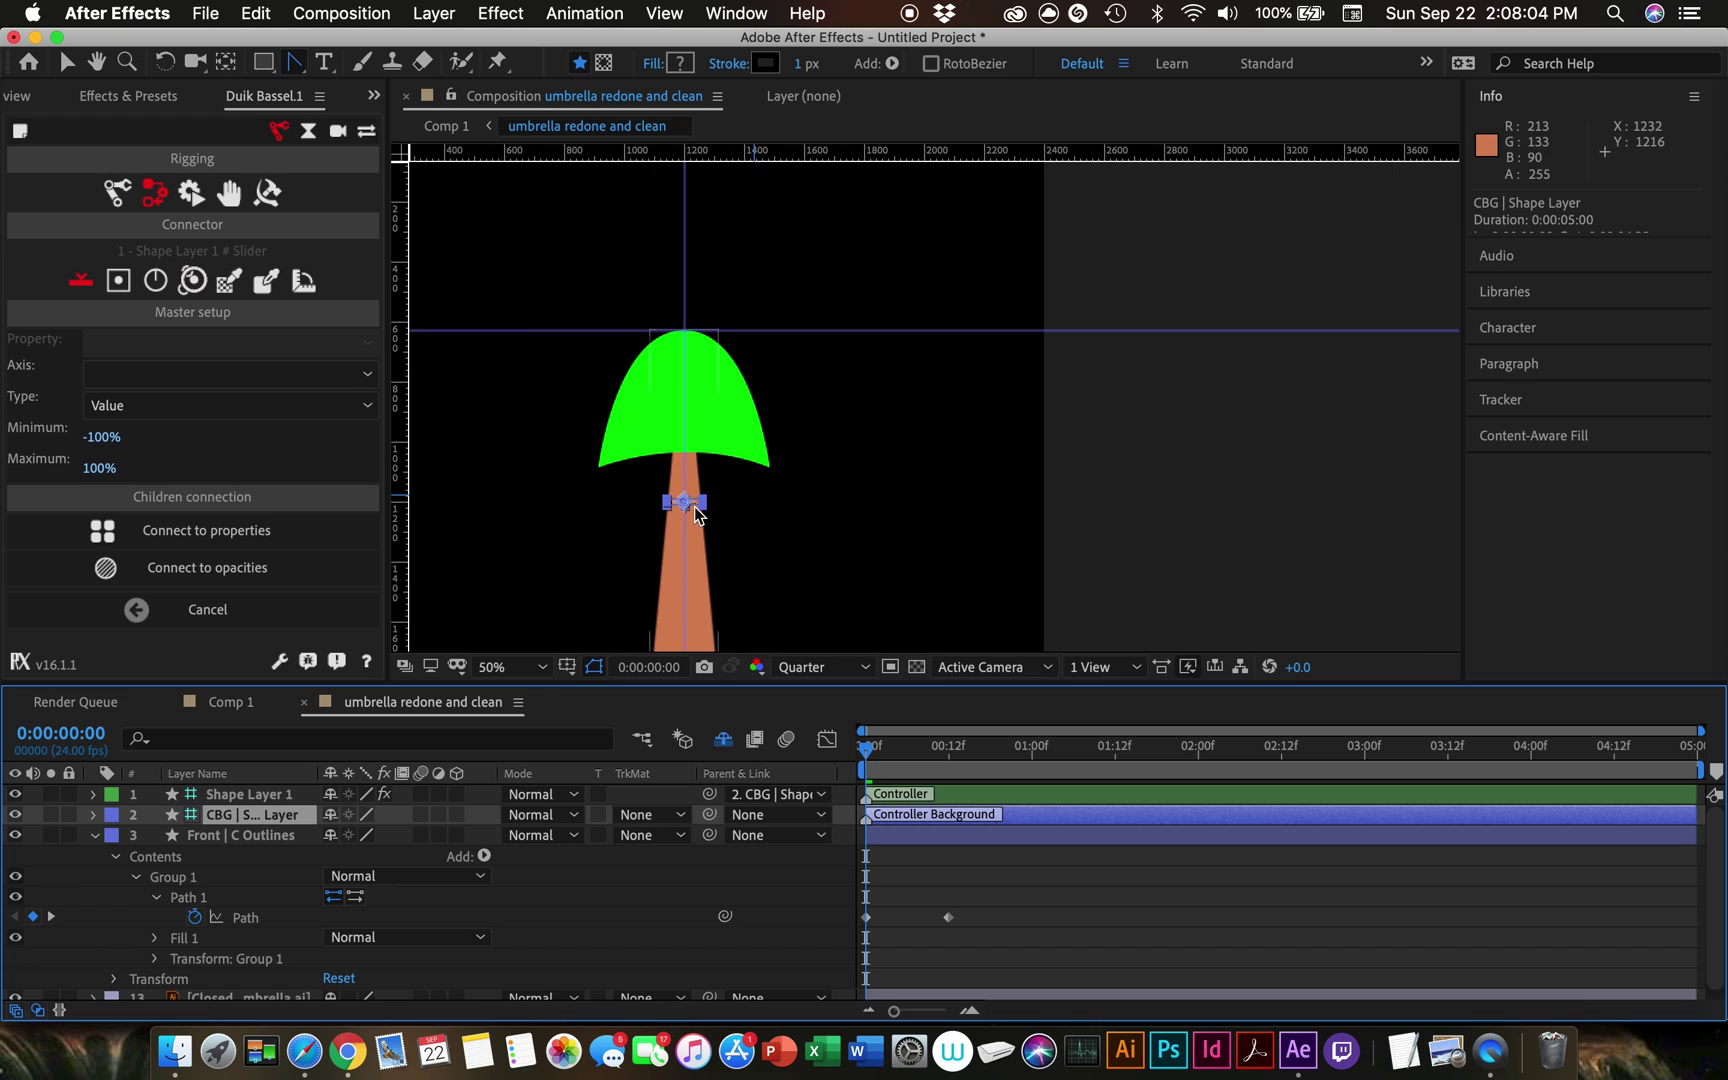
pyautogui.moveTo(690, 512); pyautogui.dragTo(870, 463)
pyautogui.press('super+z')
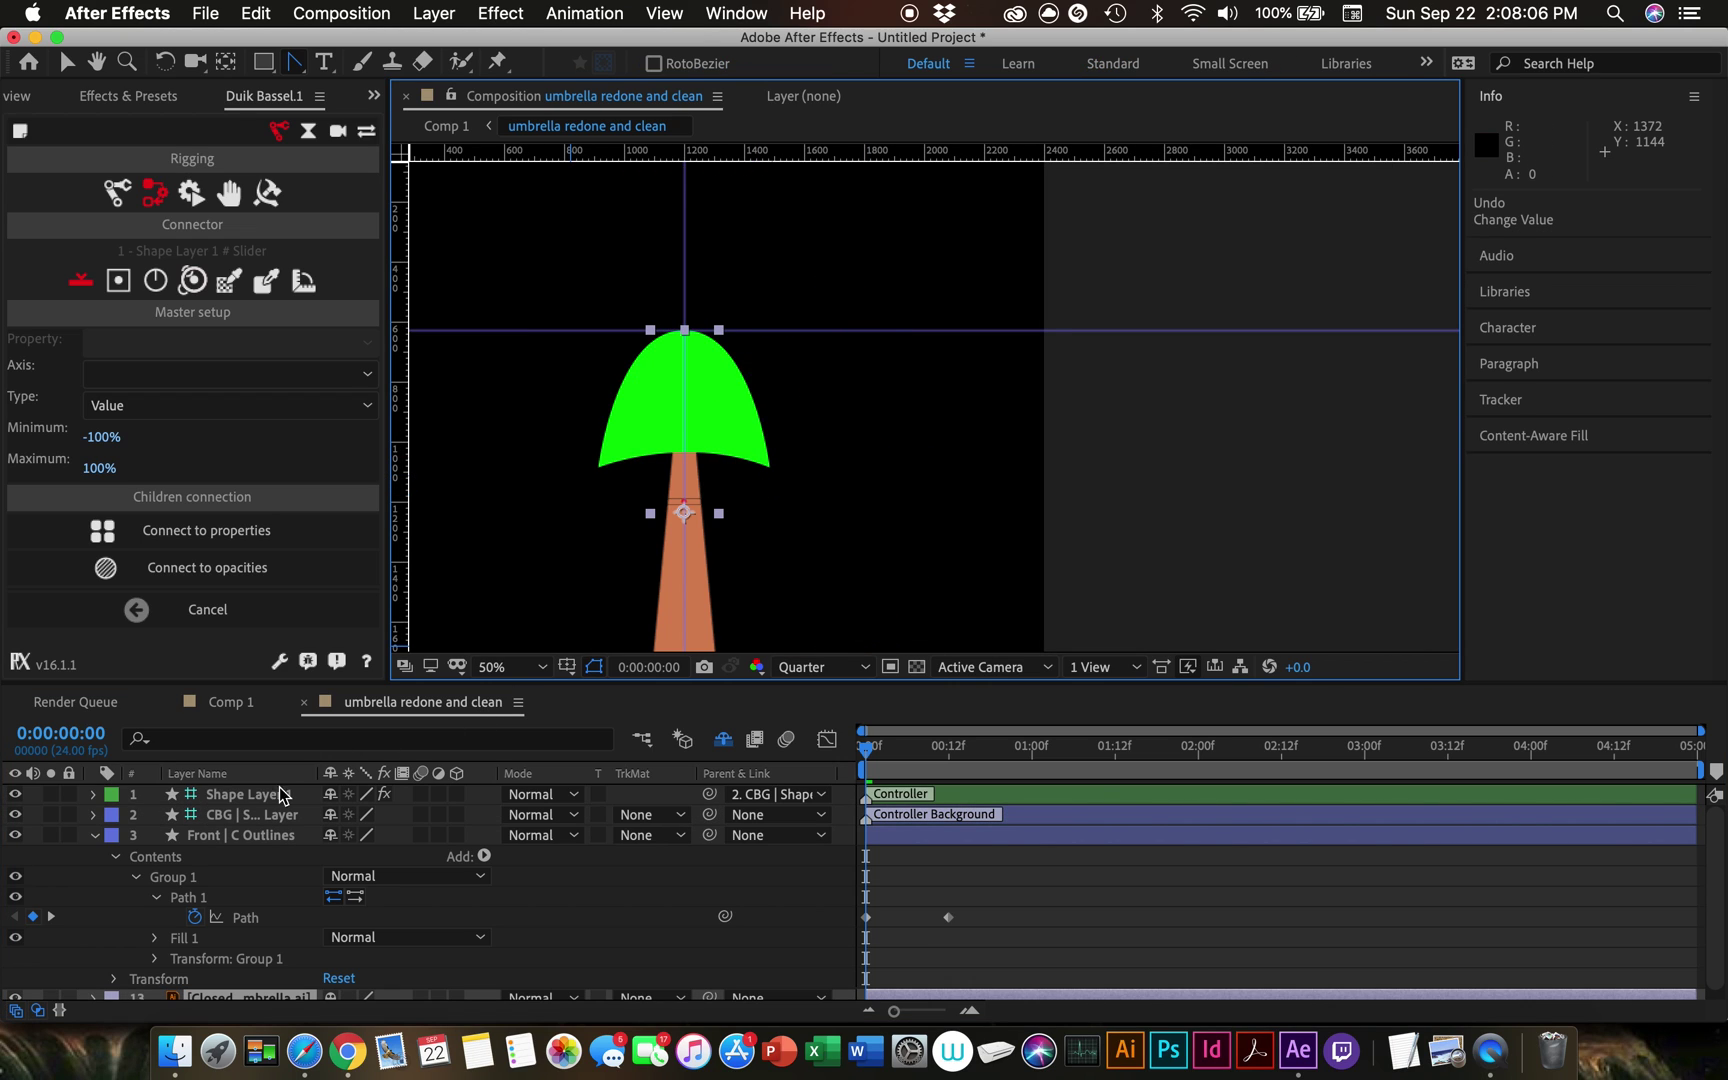
pyautogui.click(262, 815)
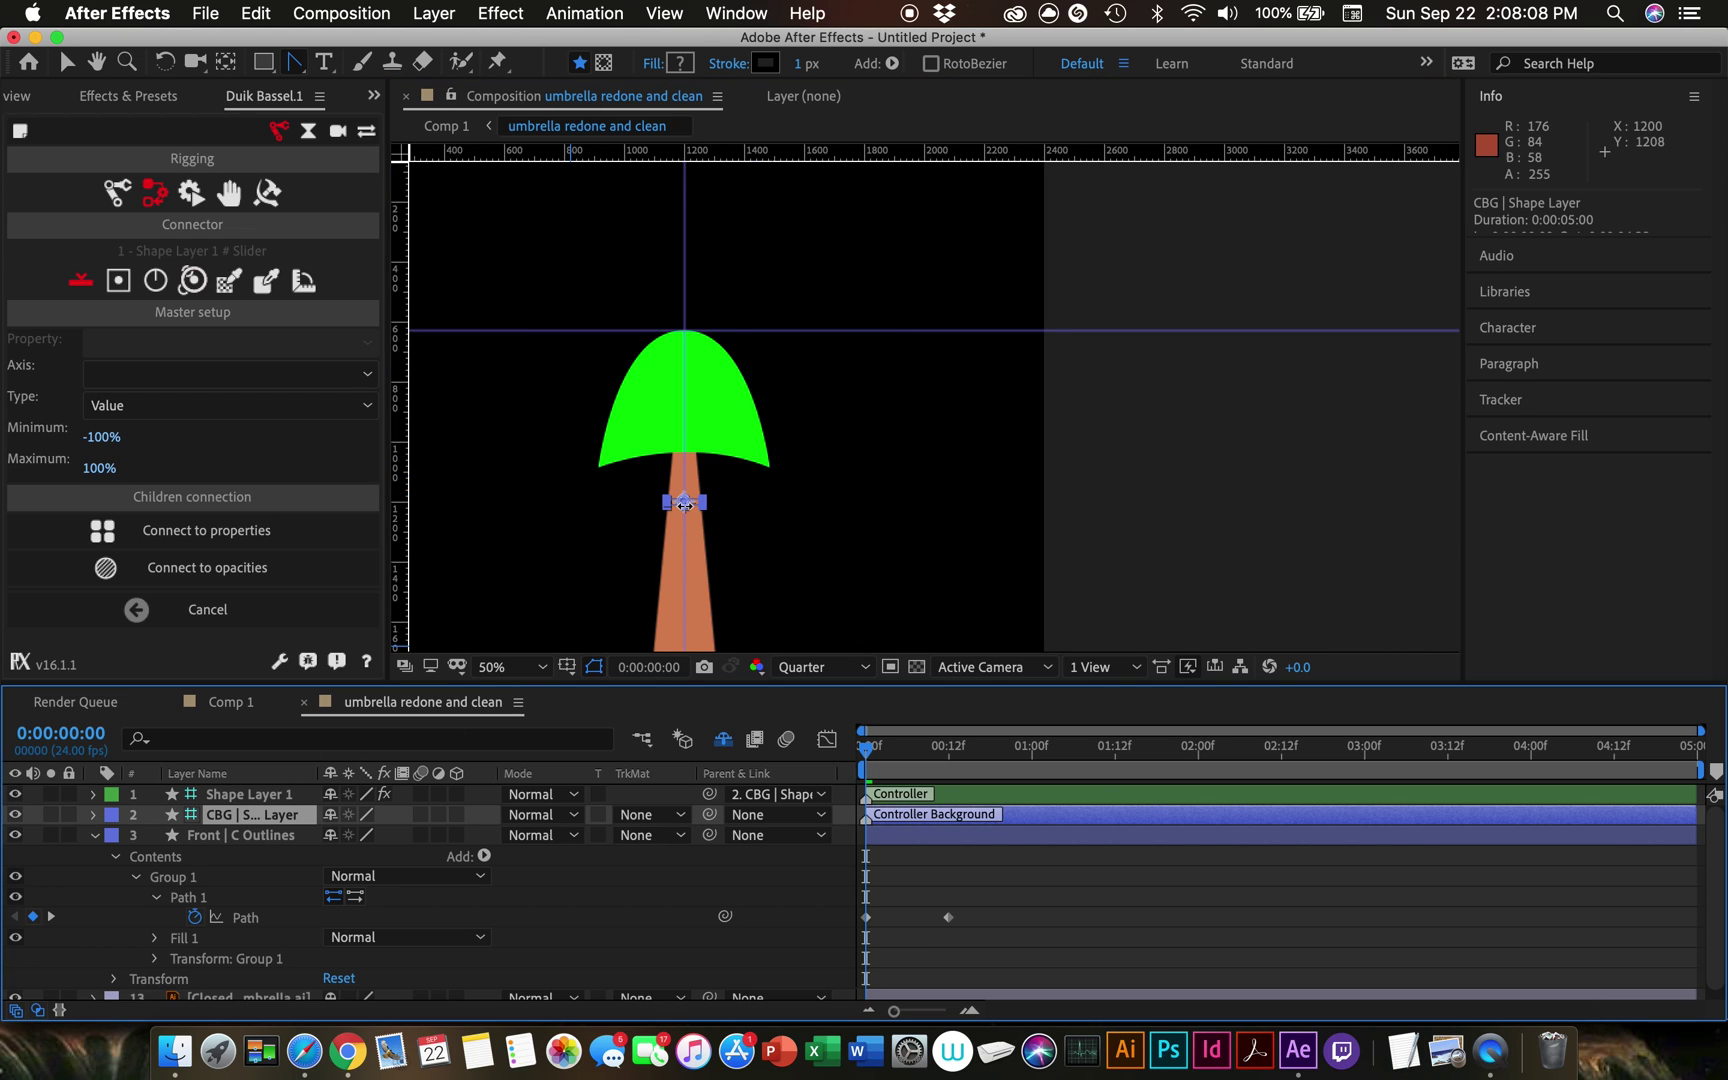
pyautogui.moveTo(684, 505); pyautogui.dragTo(953, 284)
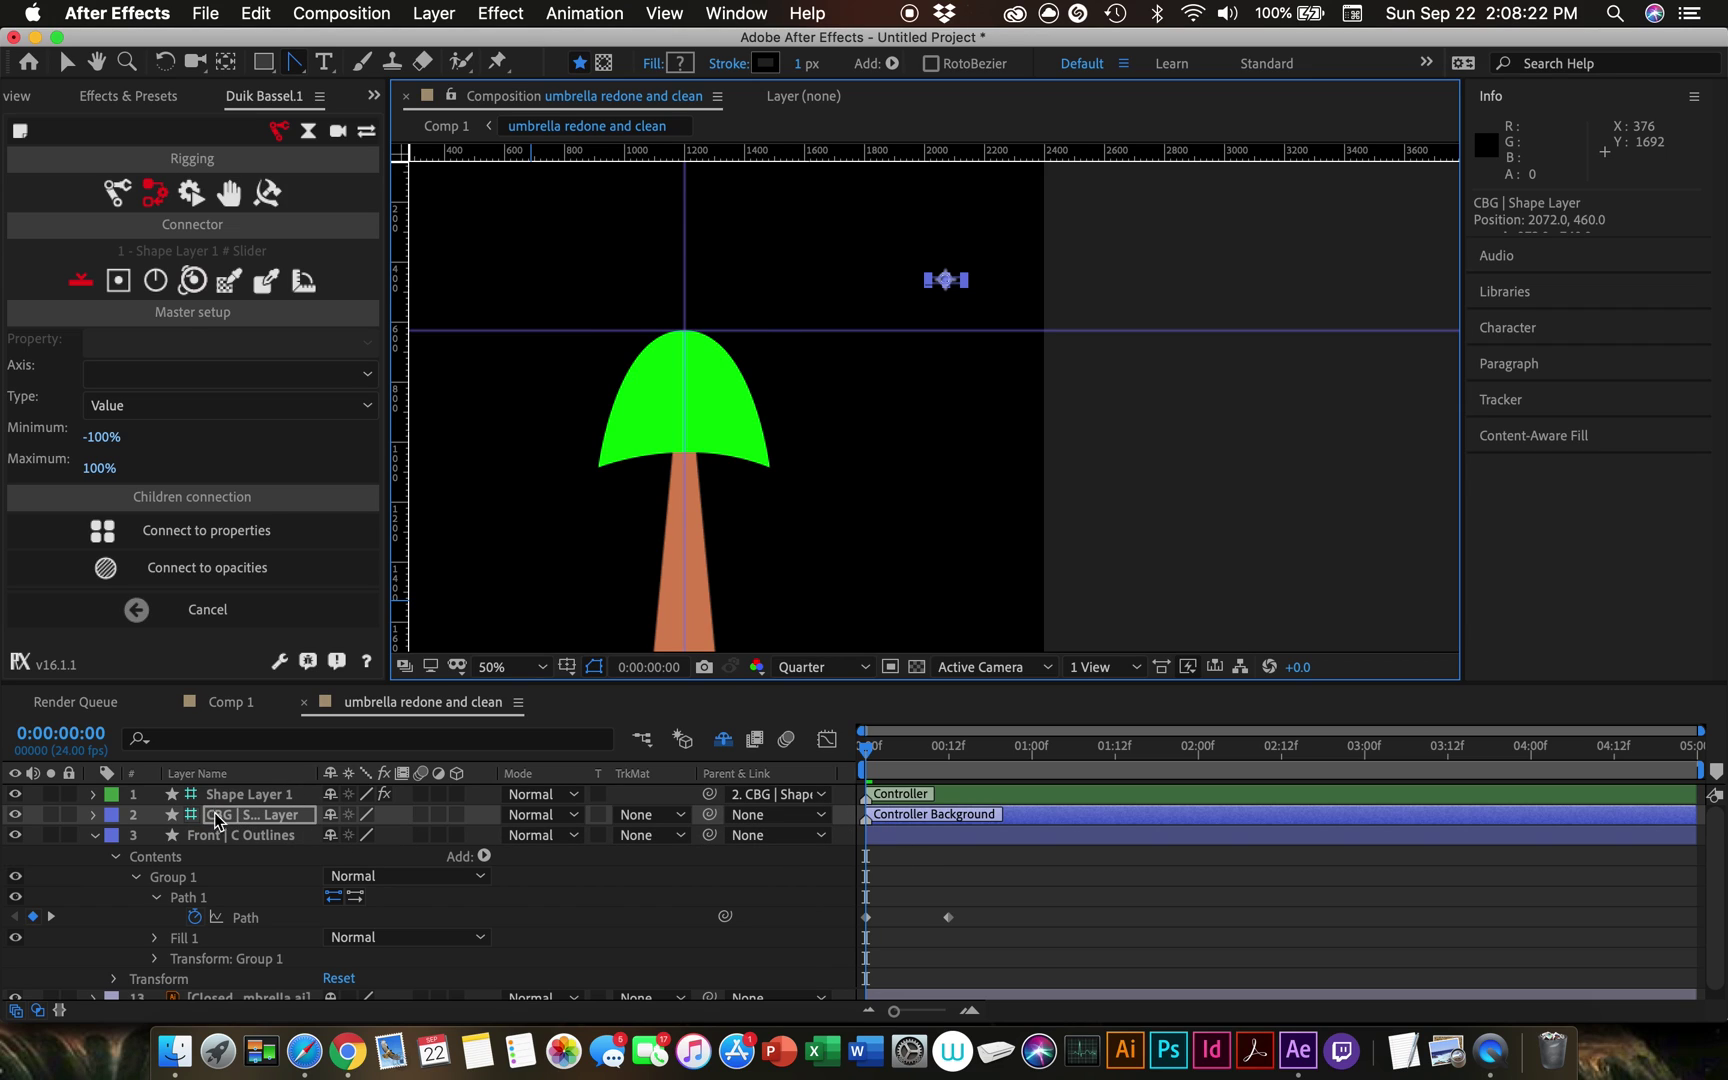
pyautogui.click(241, 796)
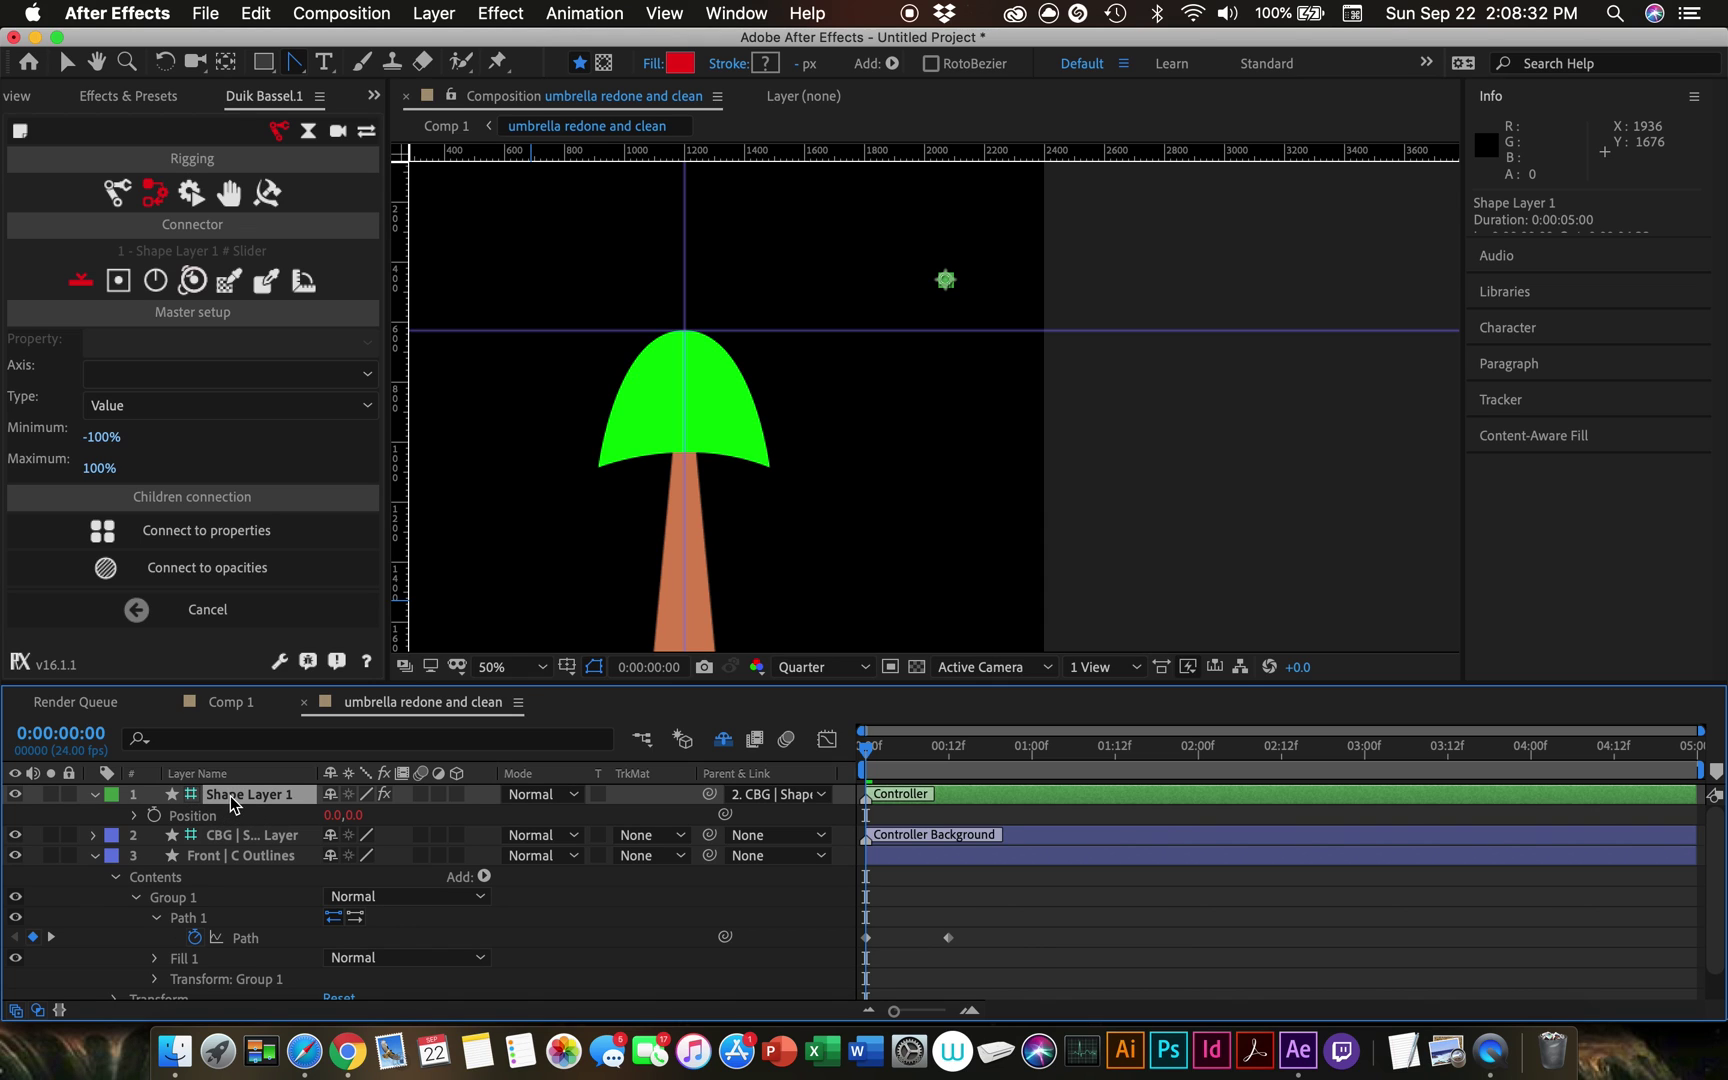
pyautogui.rightClick(230, 795)
# Step: Rename the controller layer Shape Layer 1 to 'Slider'
pyautogui.click(302, 1002)
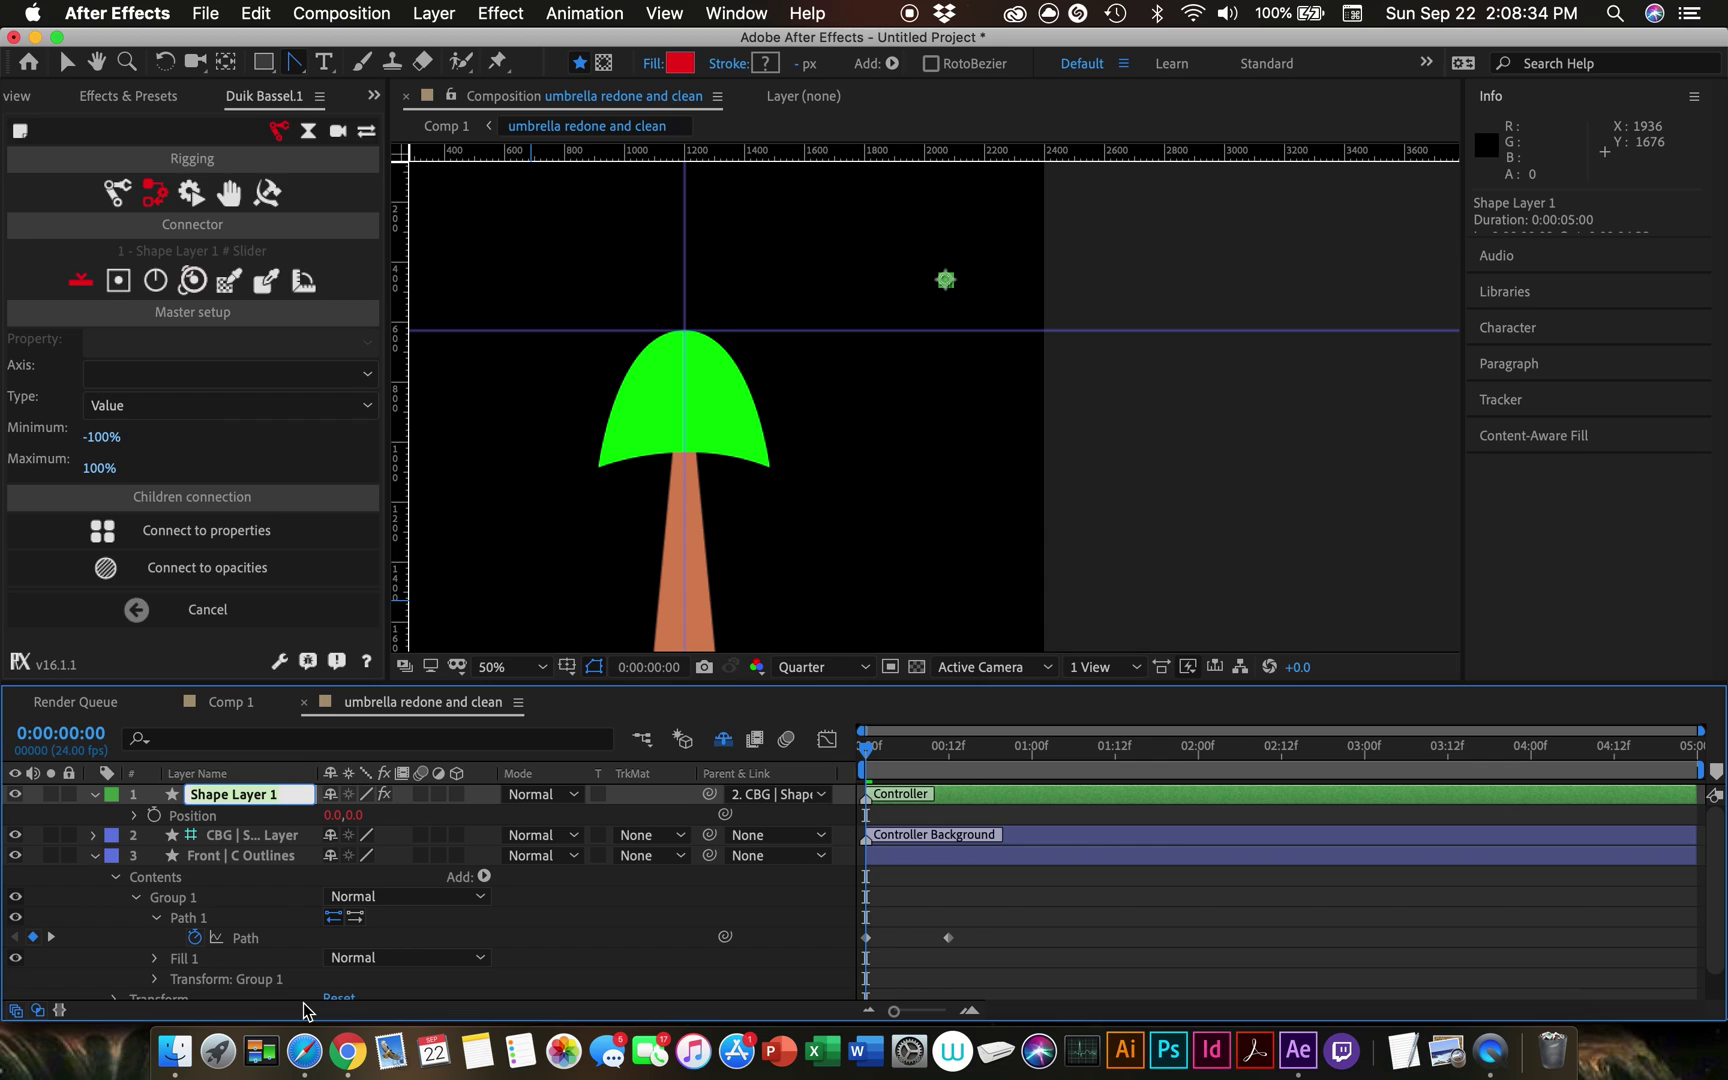
pyautogui.write('Slider')
pyautogui.press('Return')
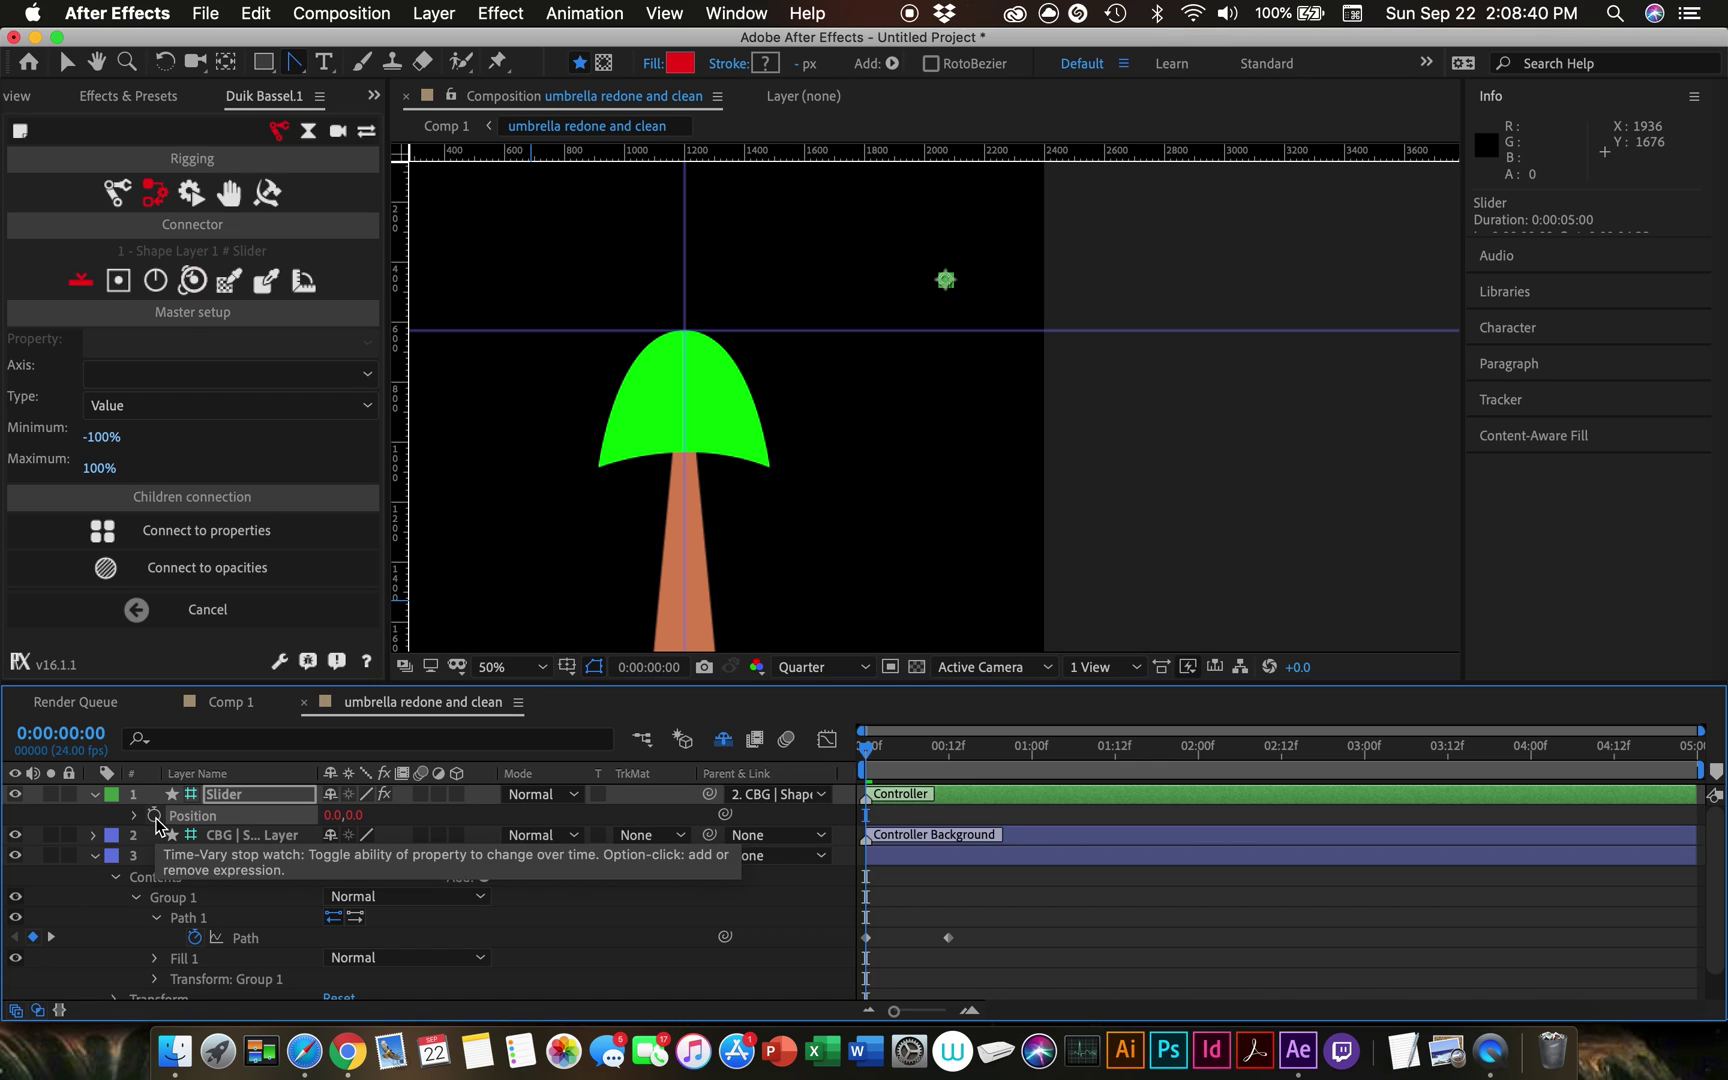
# Step: Set the Slider knob's position to -54, 0 near the left end of its track
pyautogui.scroll(6, 955, 282)
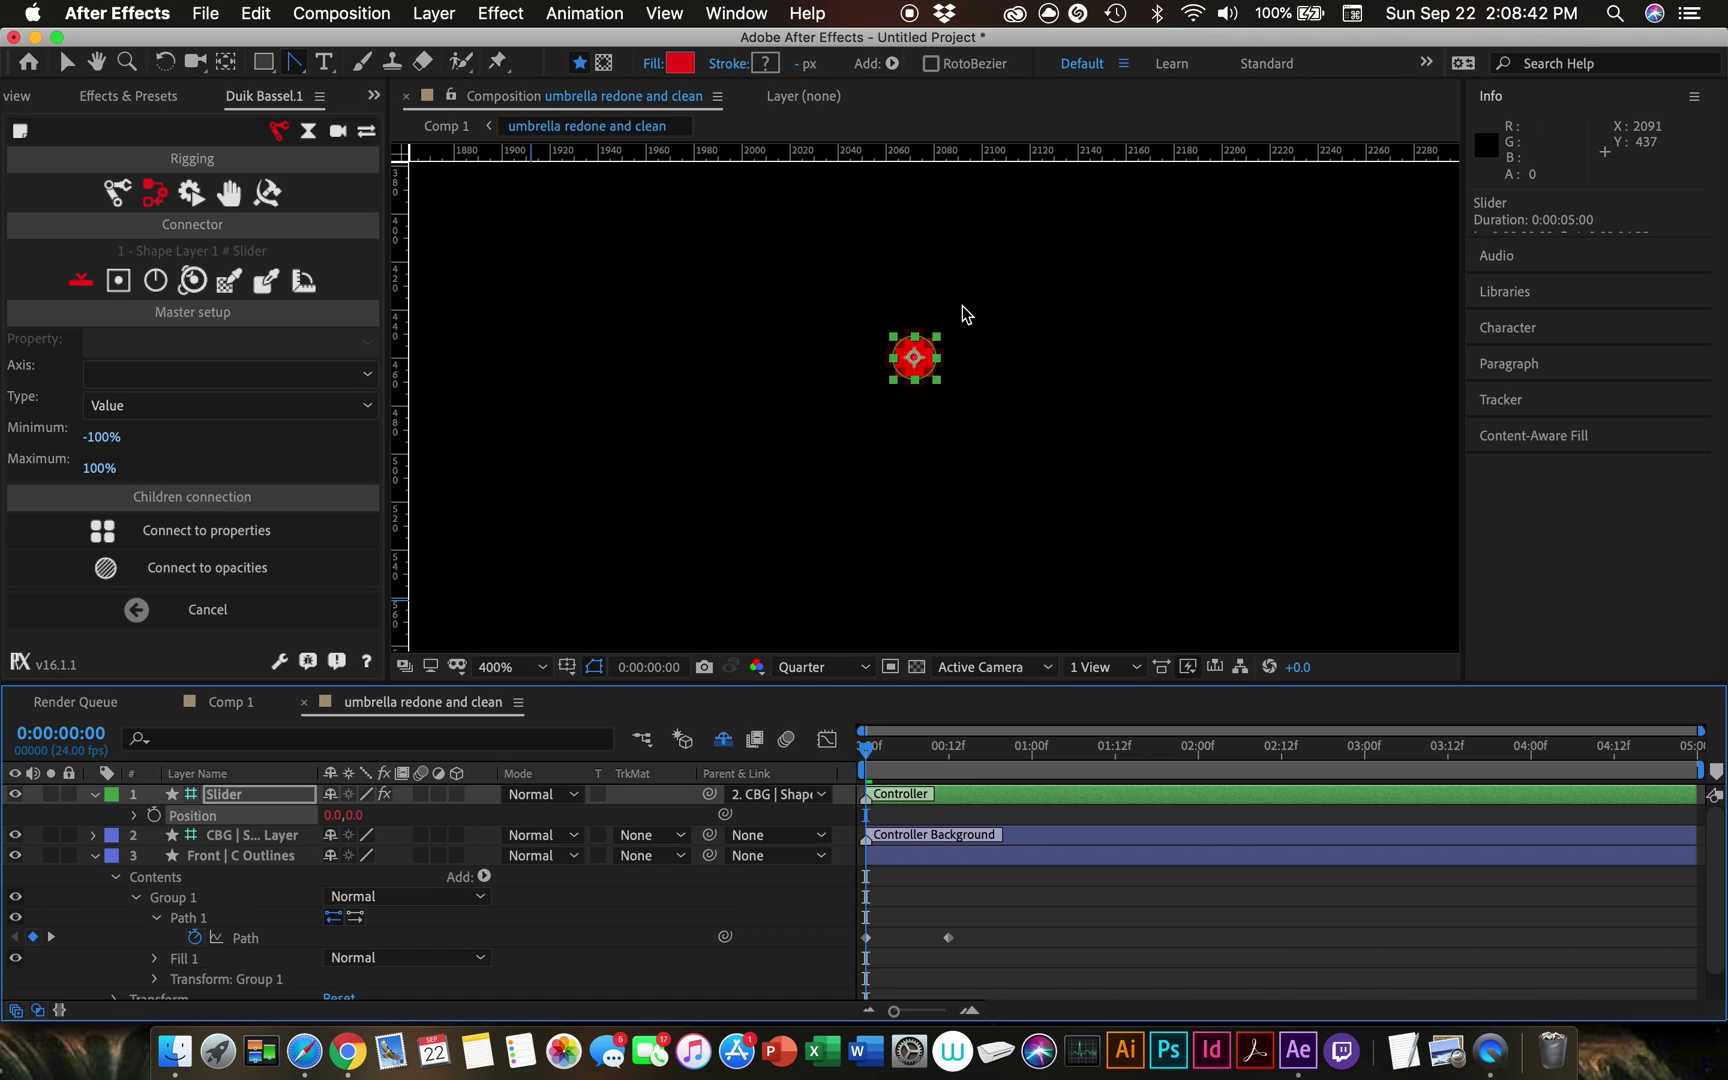
pyautogui.click(1005, 385)
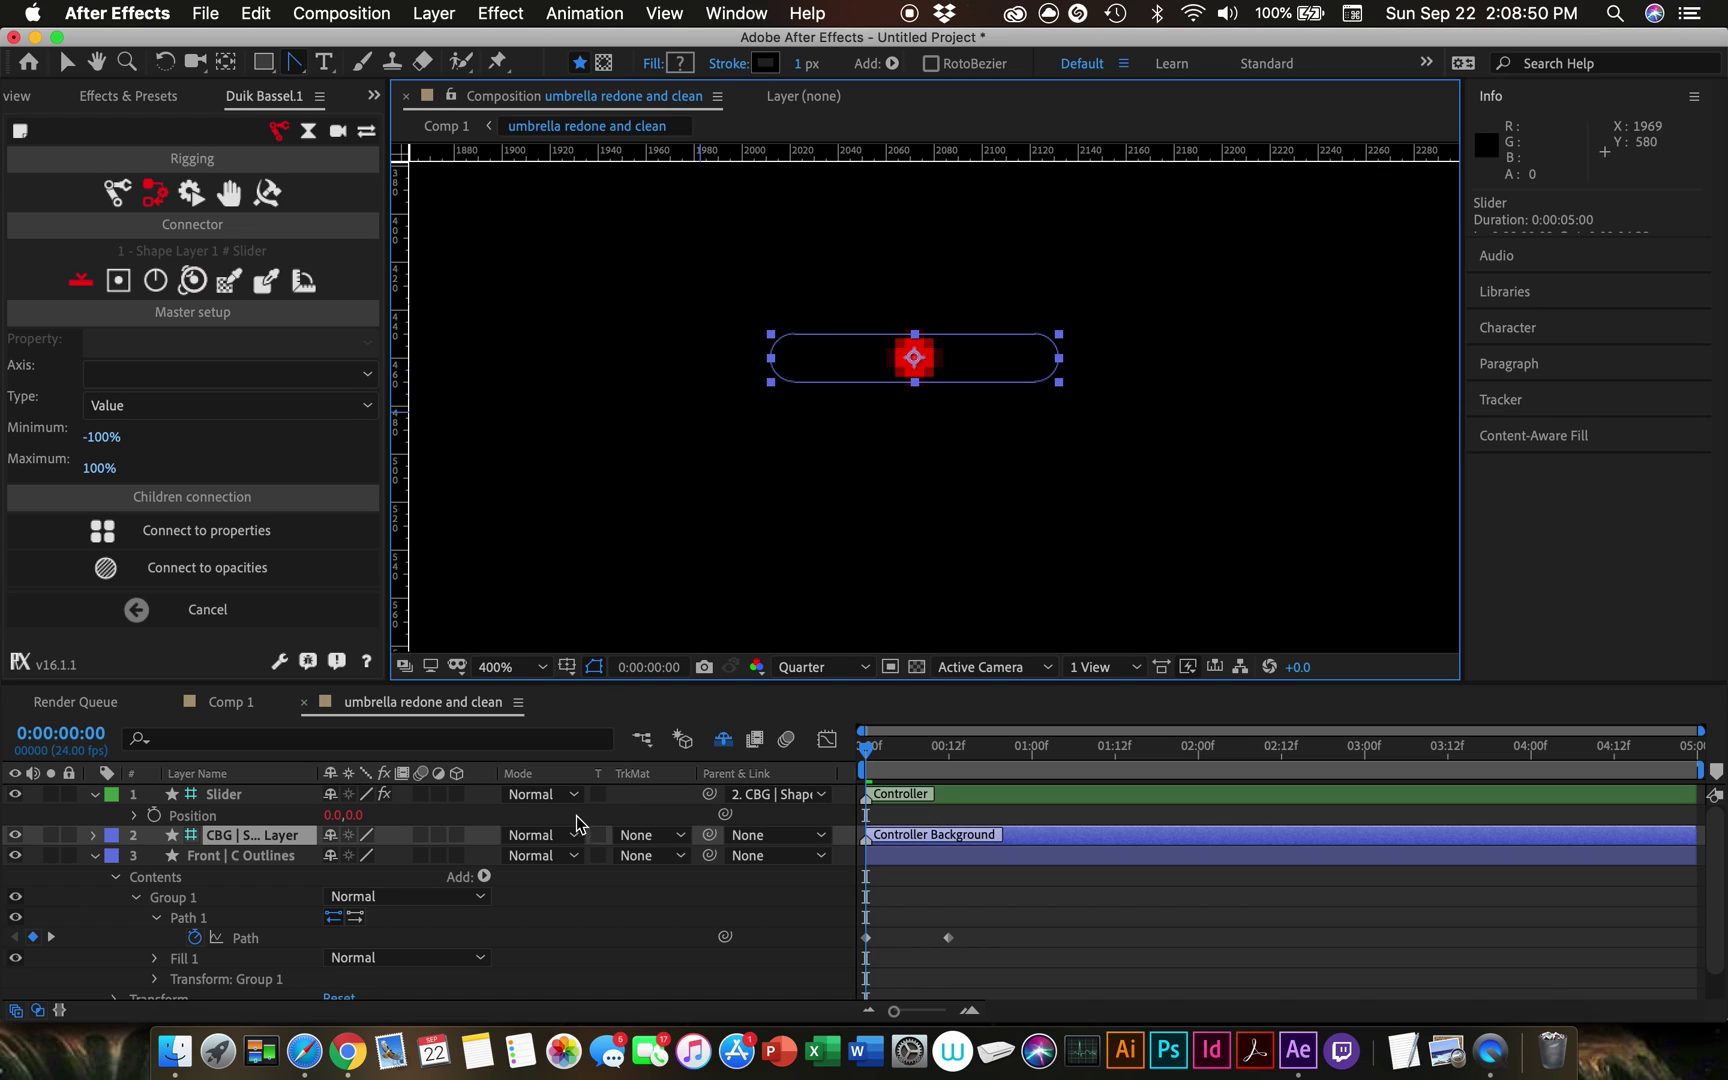
pyautogui.click(225, 794)
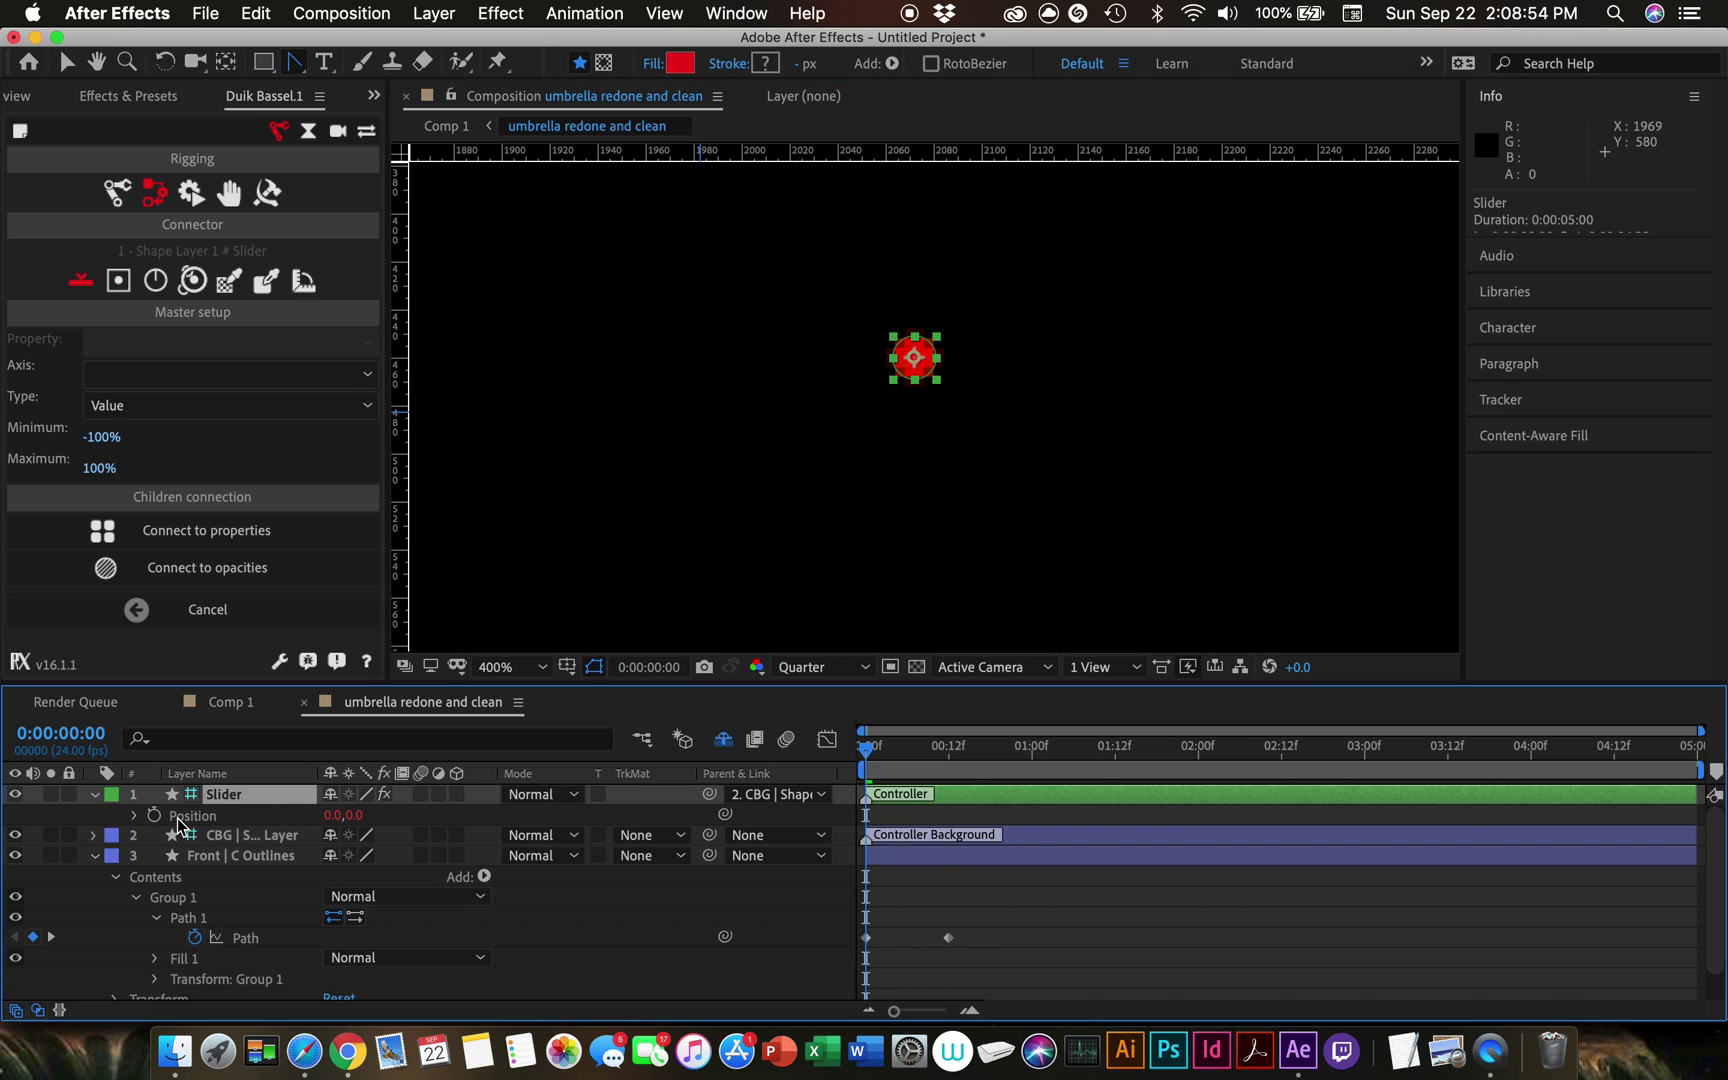
pyautogui.moveTo(330, 815); pyautogui.dragTo(253, 815)
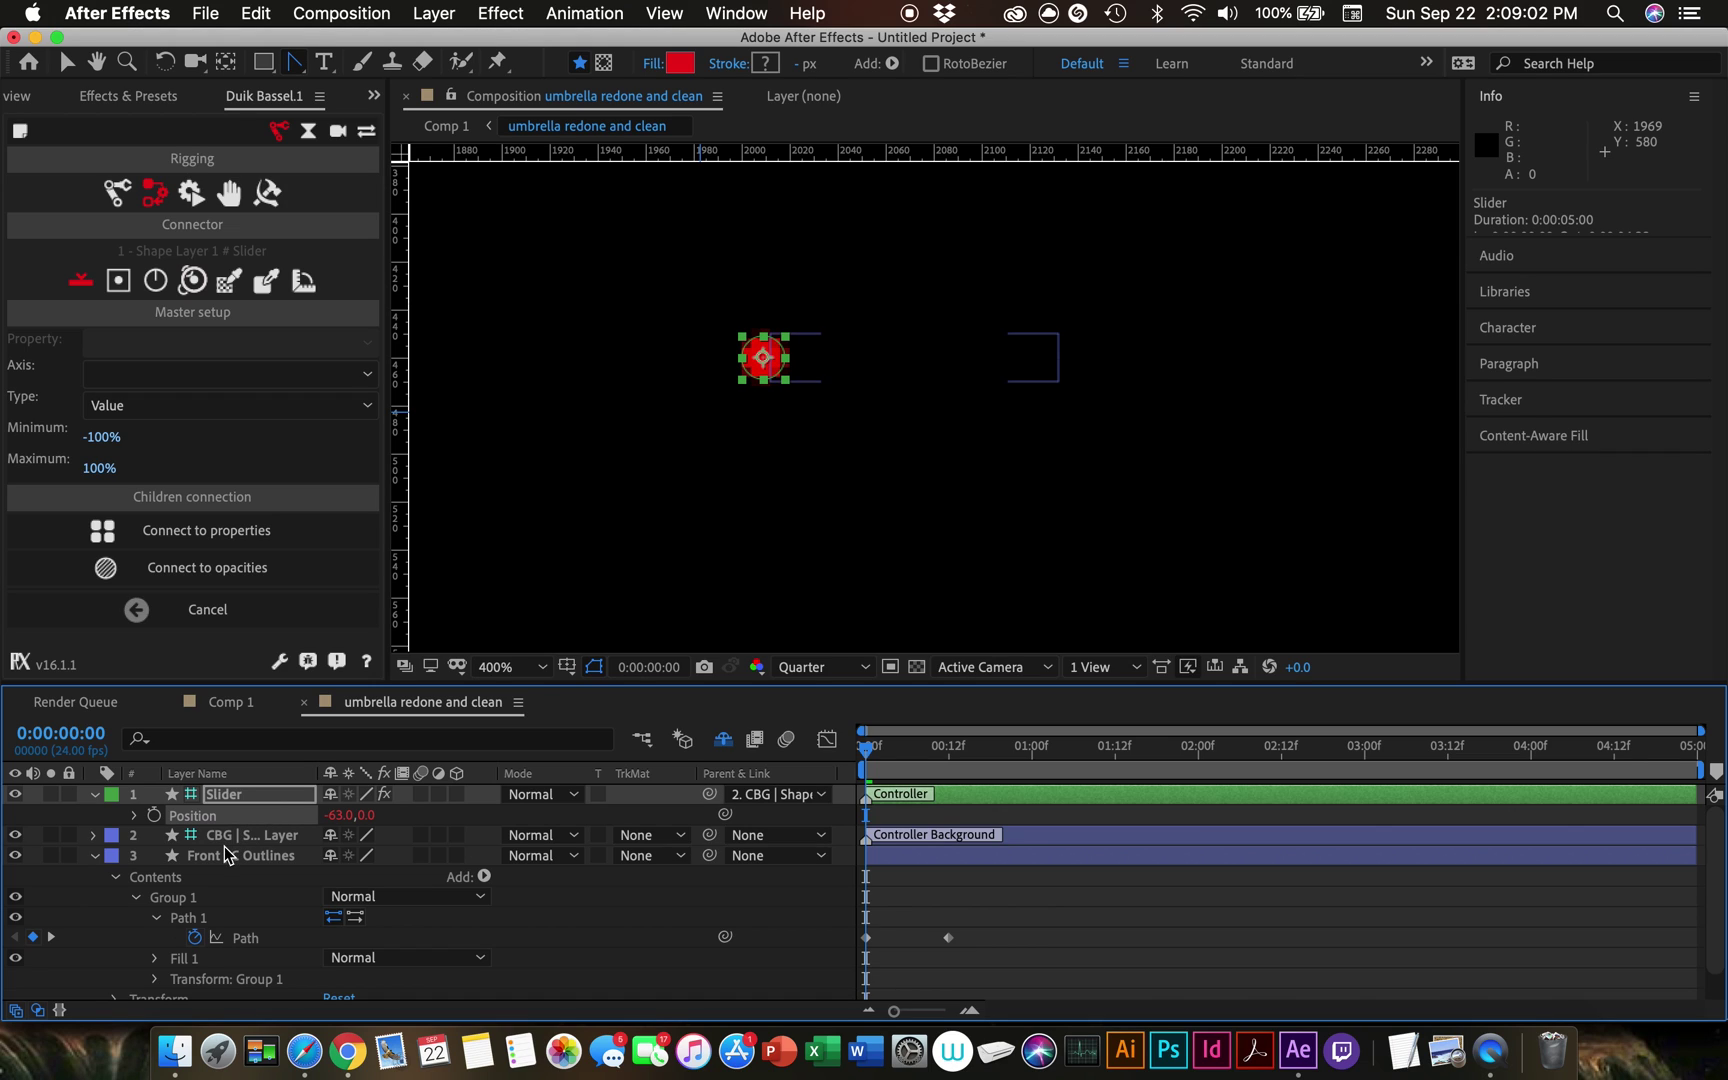
pyautogui.click(230, 841)
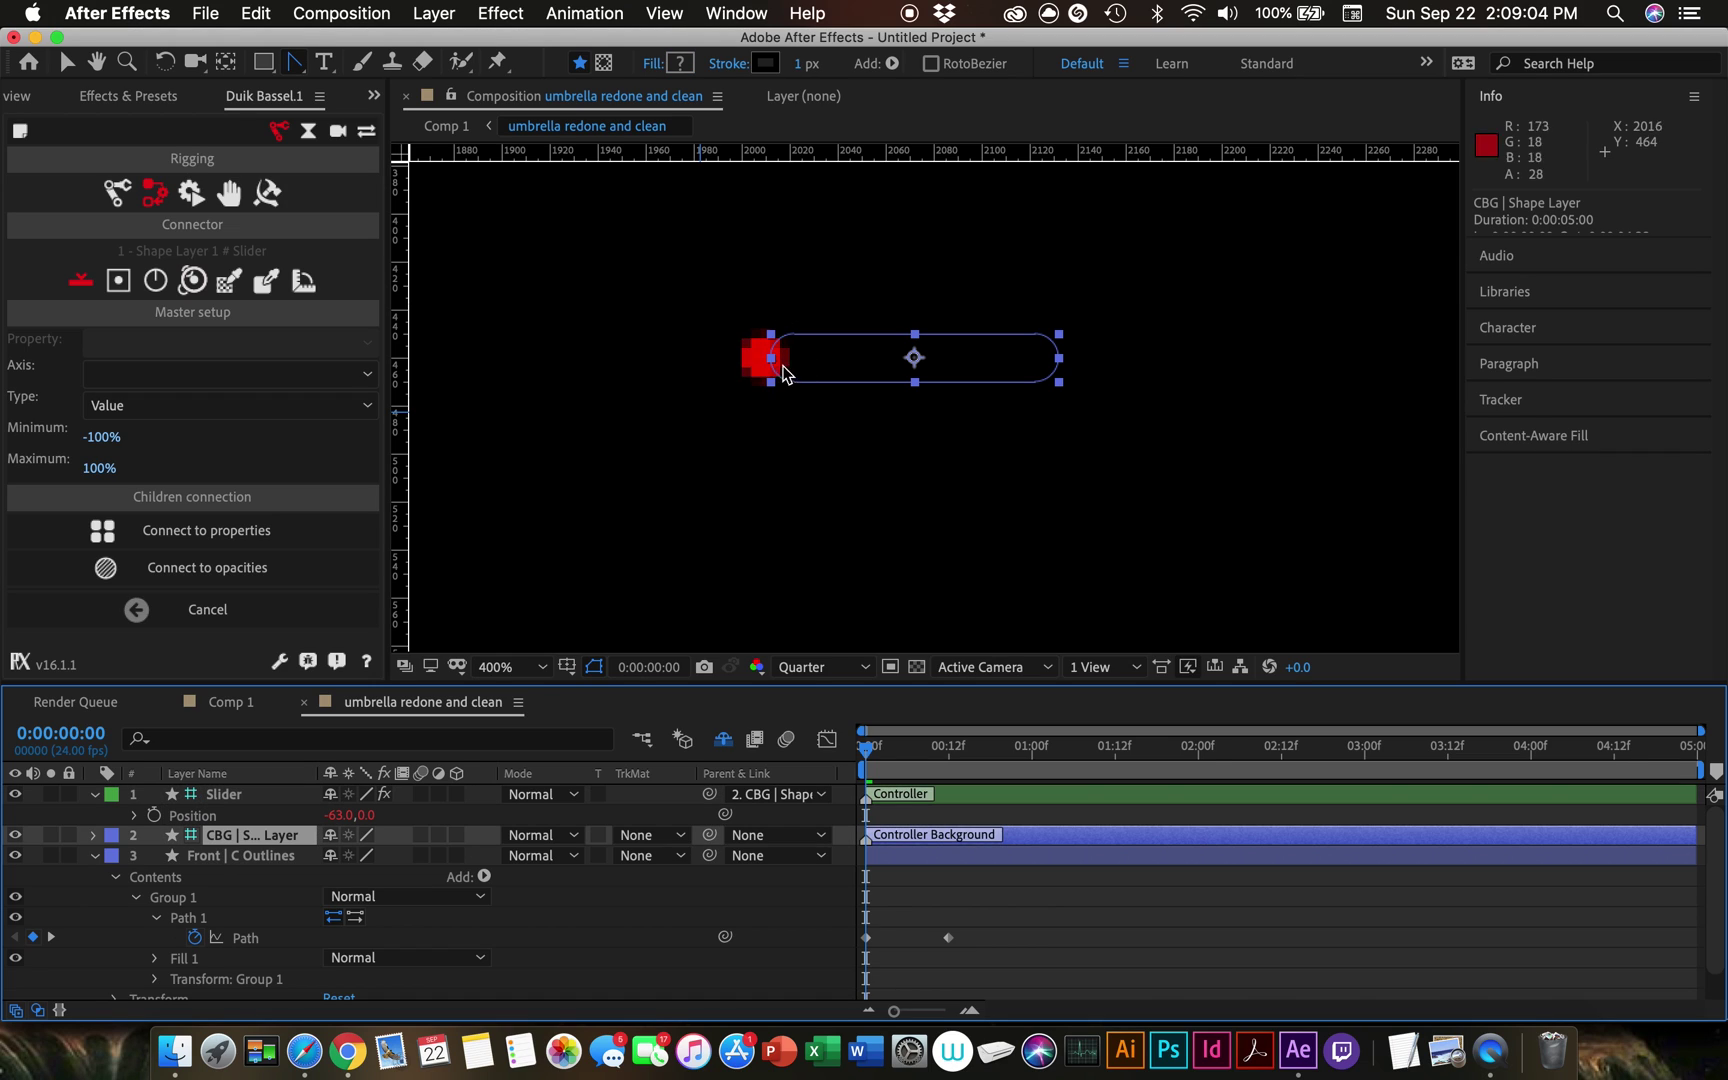
pyautogui.moveTo(345, 816); pyautogui.dragTo(355, 817)
pyautogui.click(258, 837)
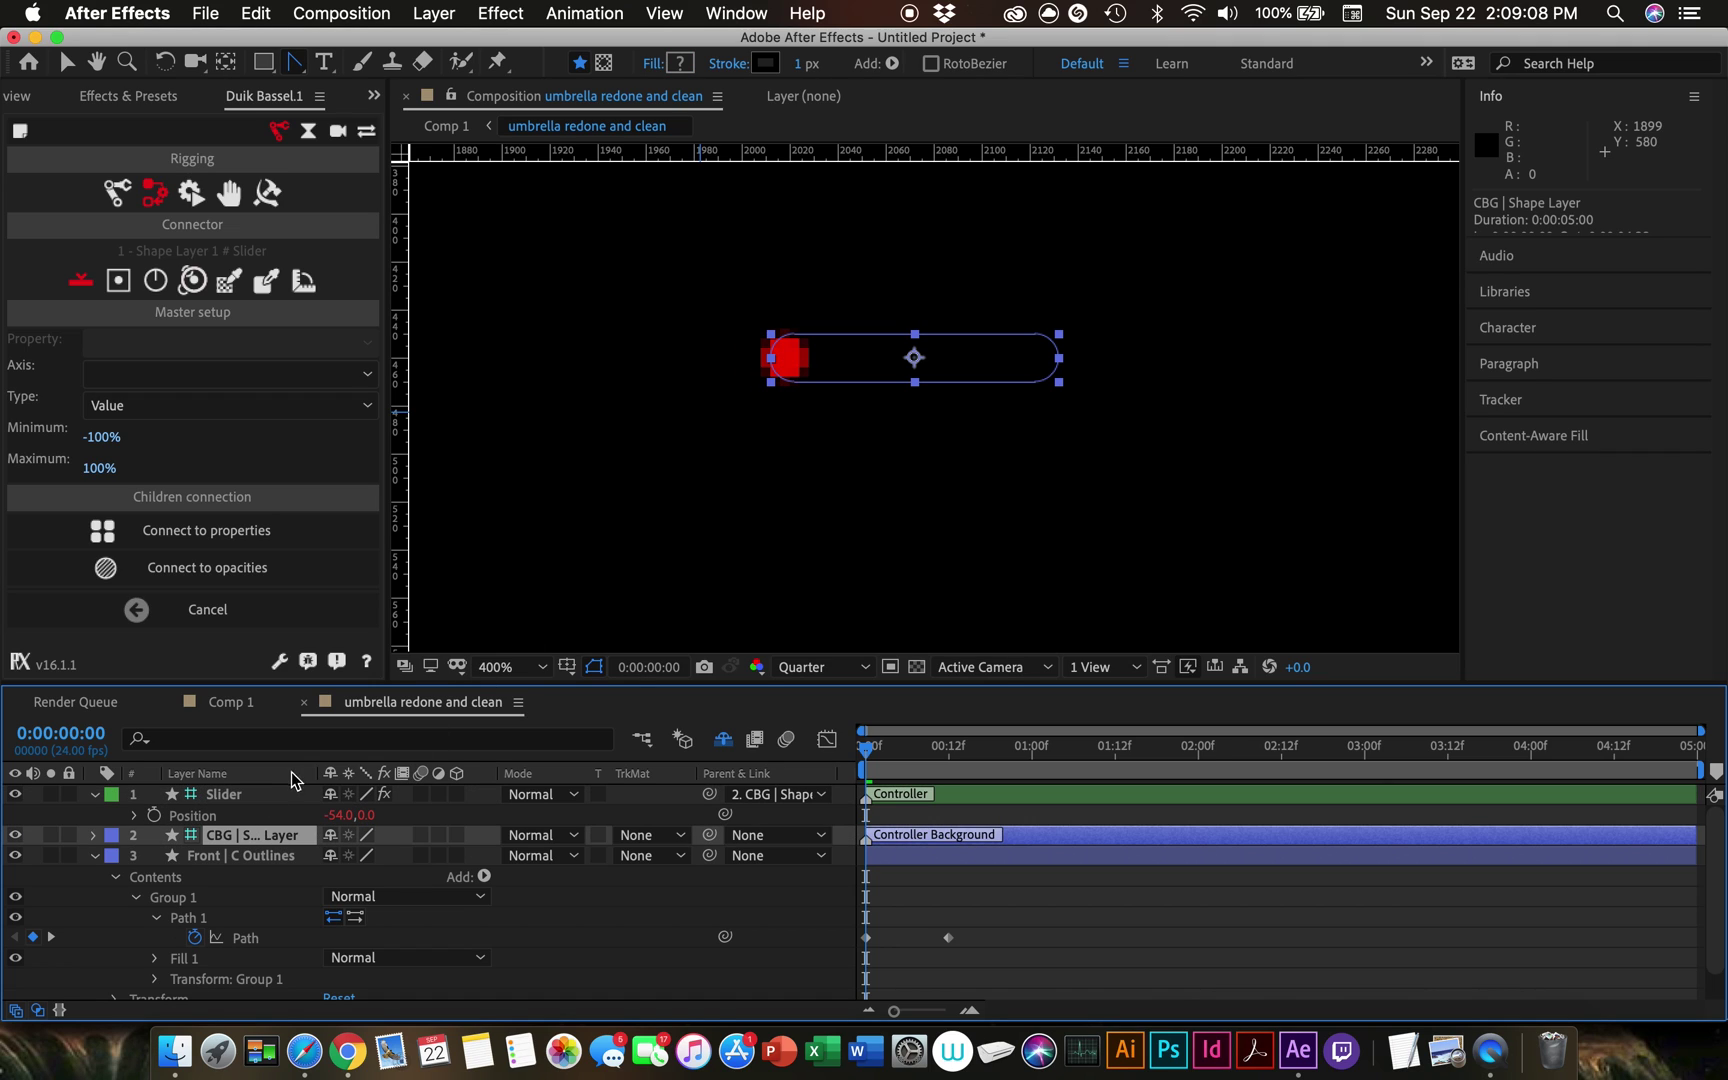
pyautogui.click(244, 819)
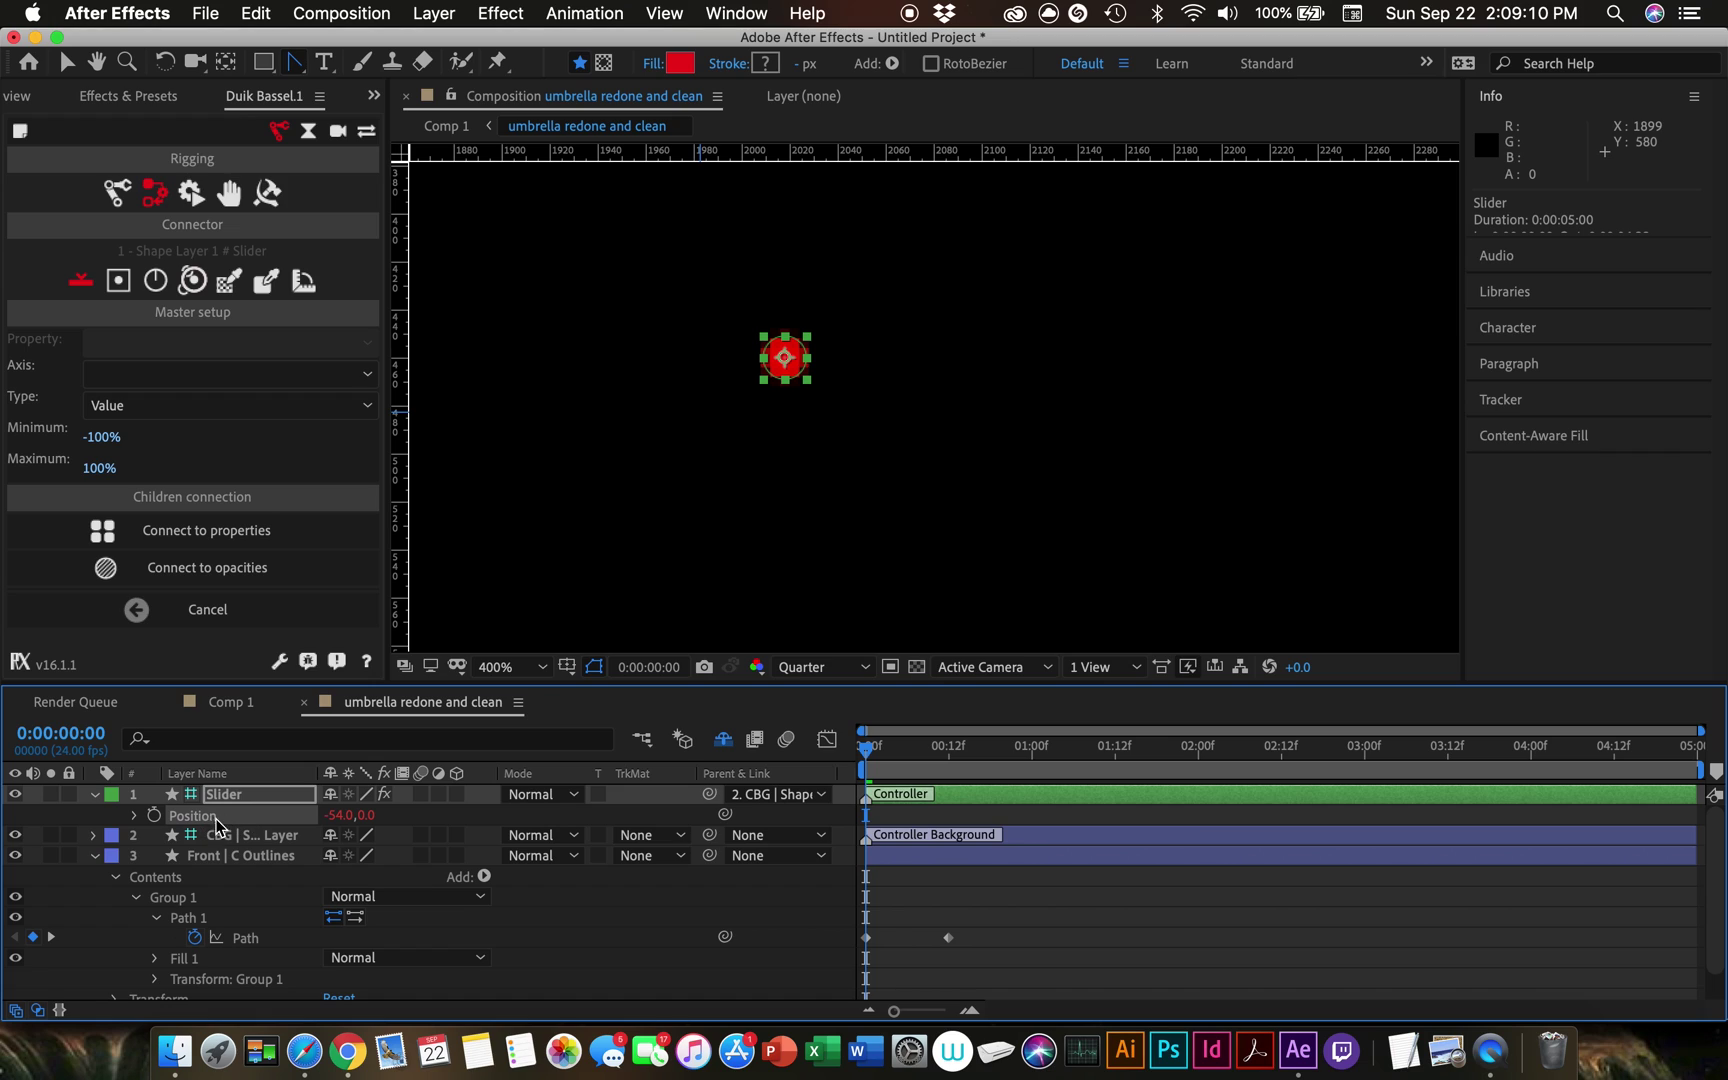
# Step: Keyframe the Slider's Position: X -54 at 0f, 54 at 12f, back left at 1:00
pyautogui.click(155, 816)
pyautogui.moveTo(869, 752); pyautogui.dragTo(954, 760)
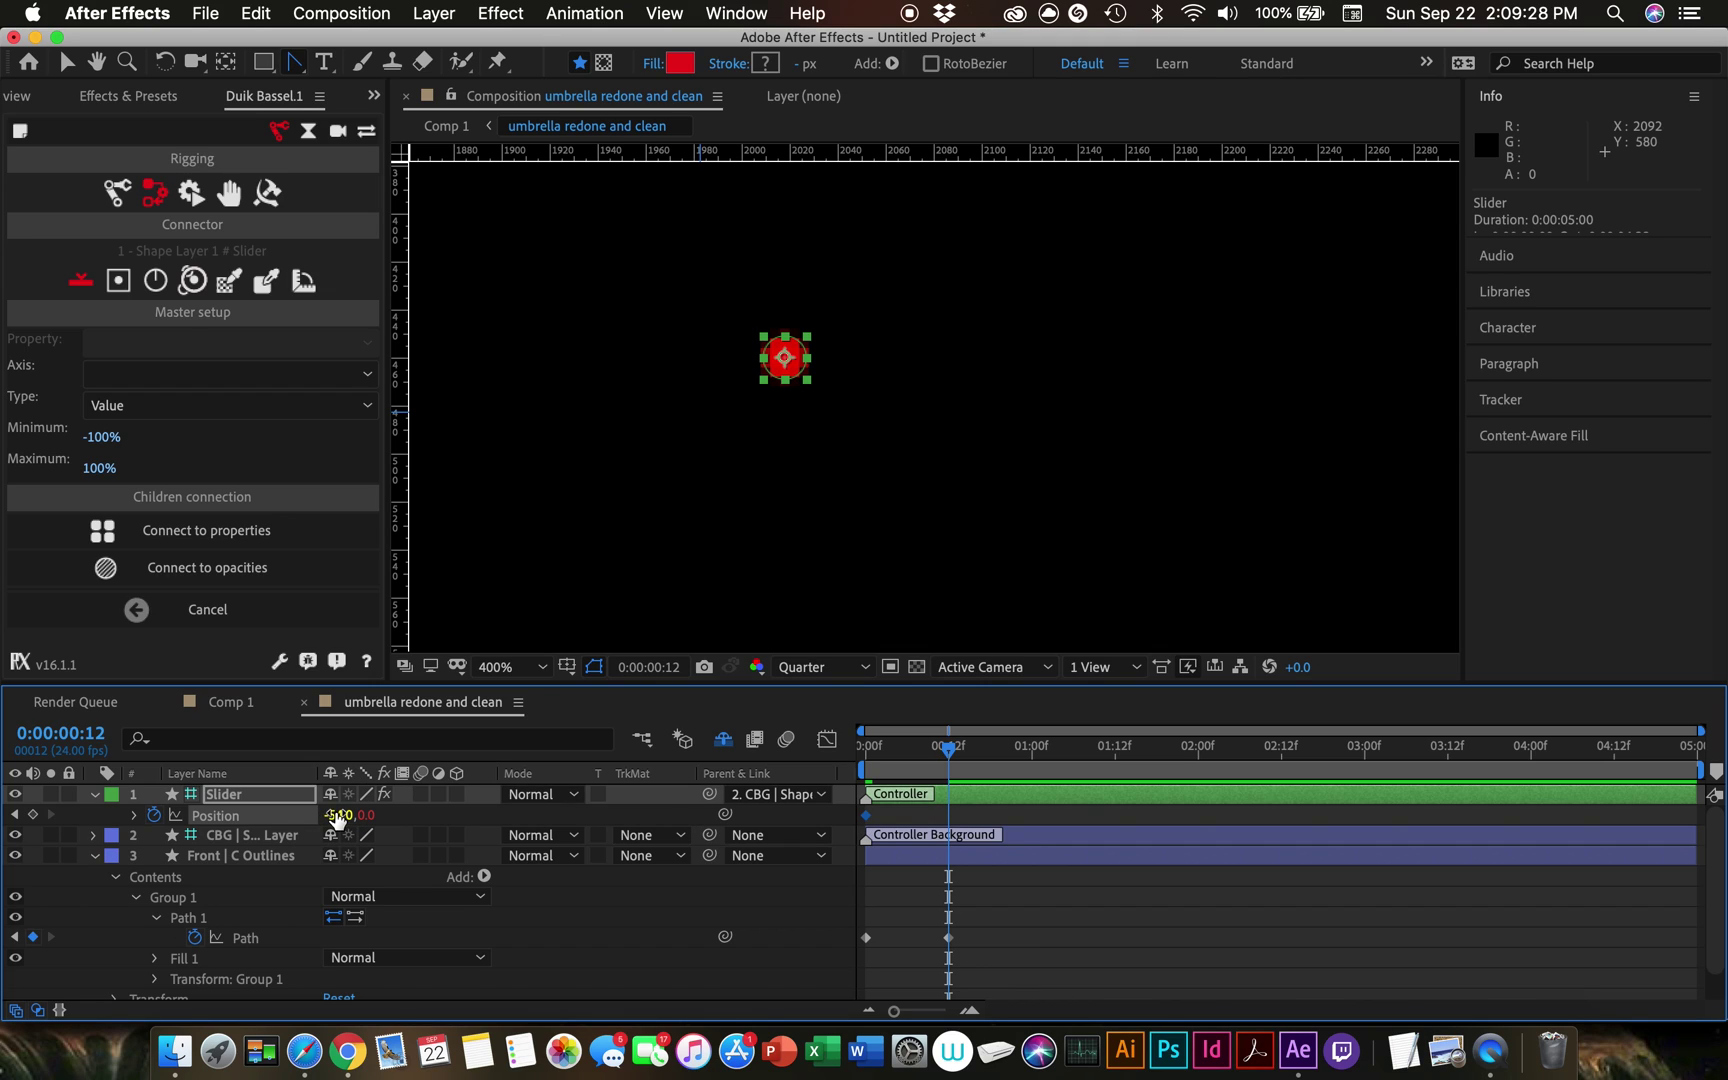
pyautogui.moveTo(338, 816); pyautogui.dragTo(472, 819)
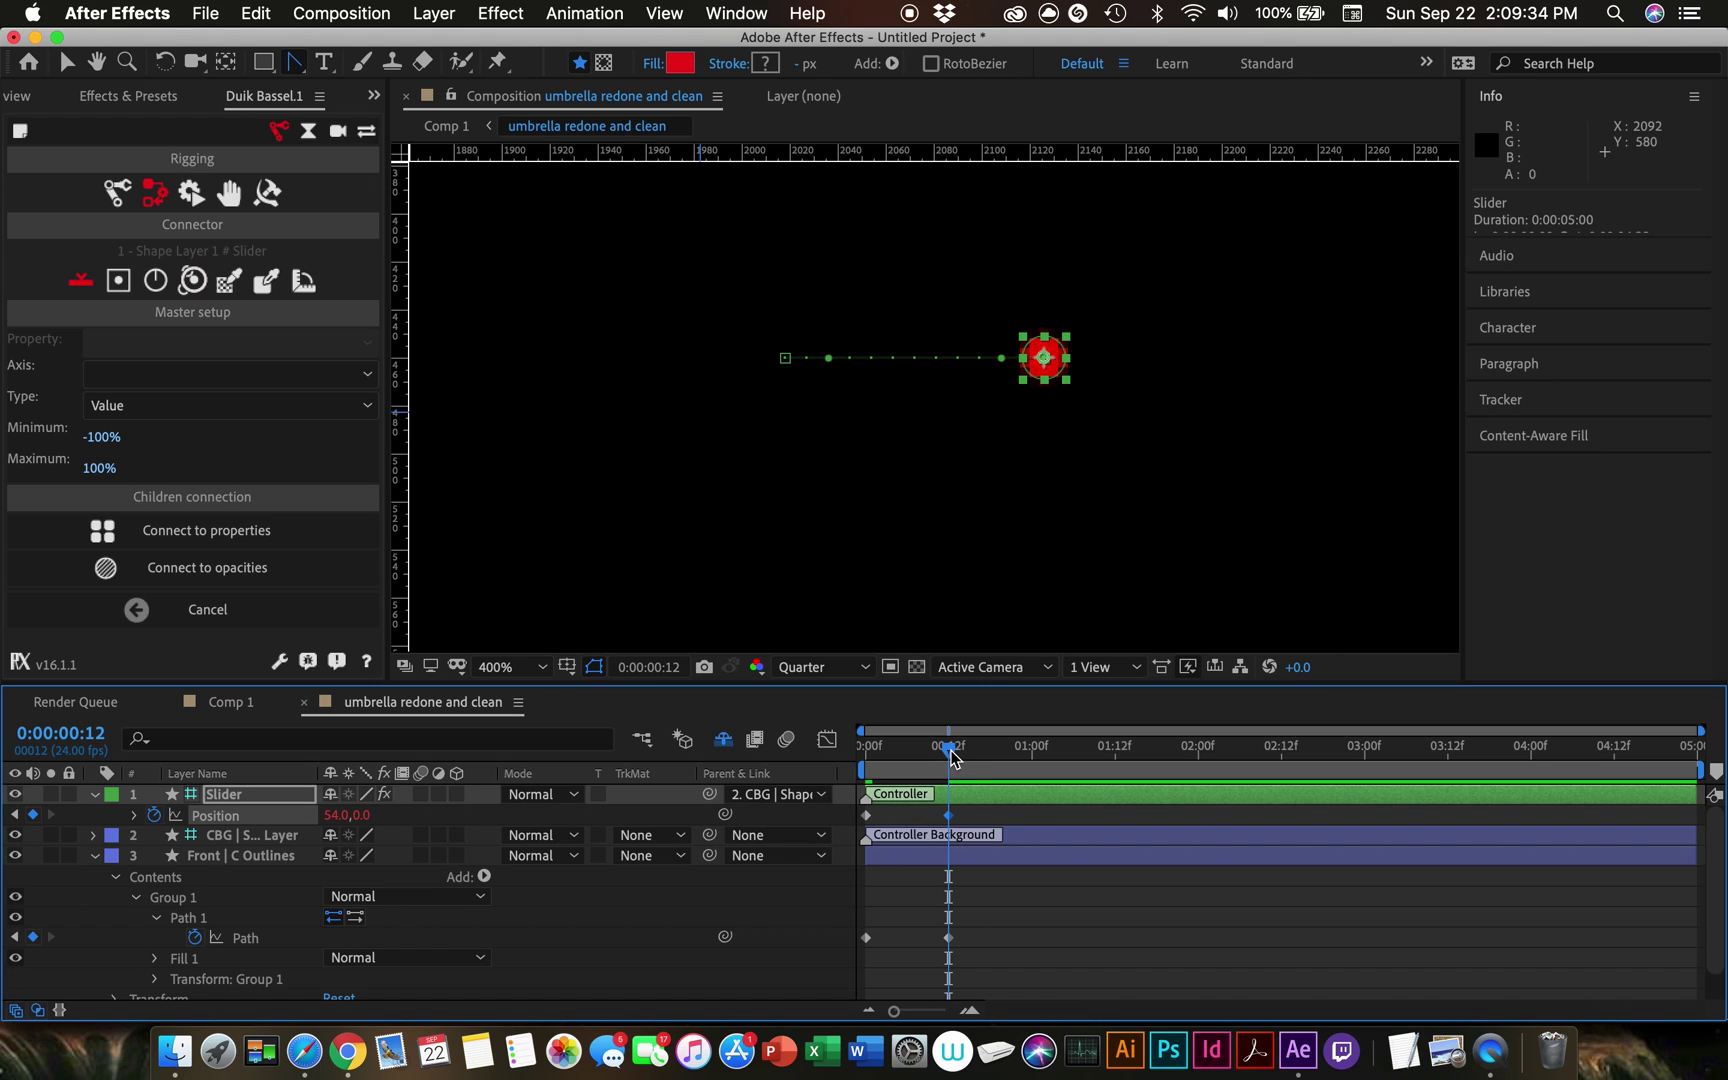
pyautogui.moveTo(955, 758); pyautogui.dragTo(1032, 762)
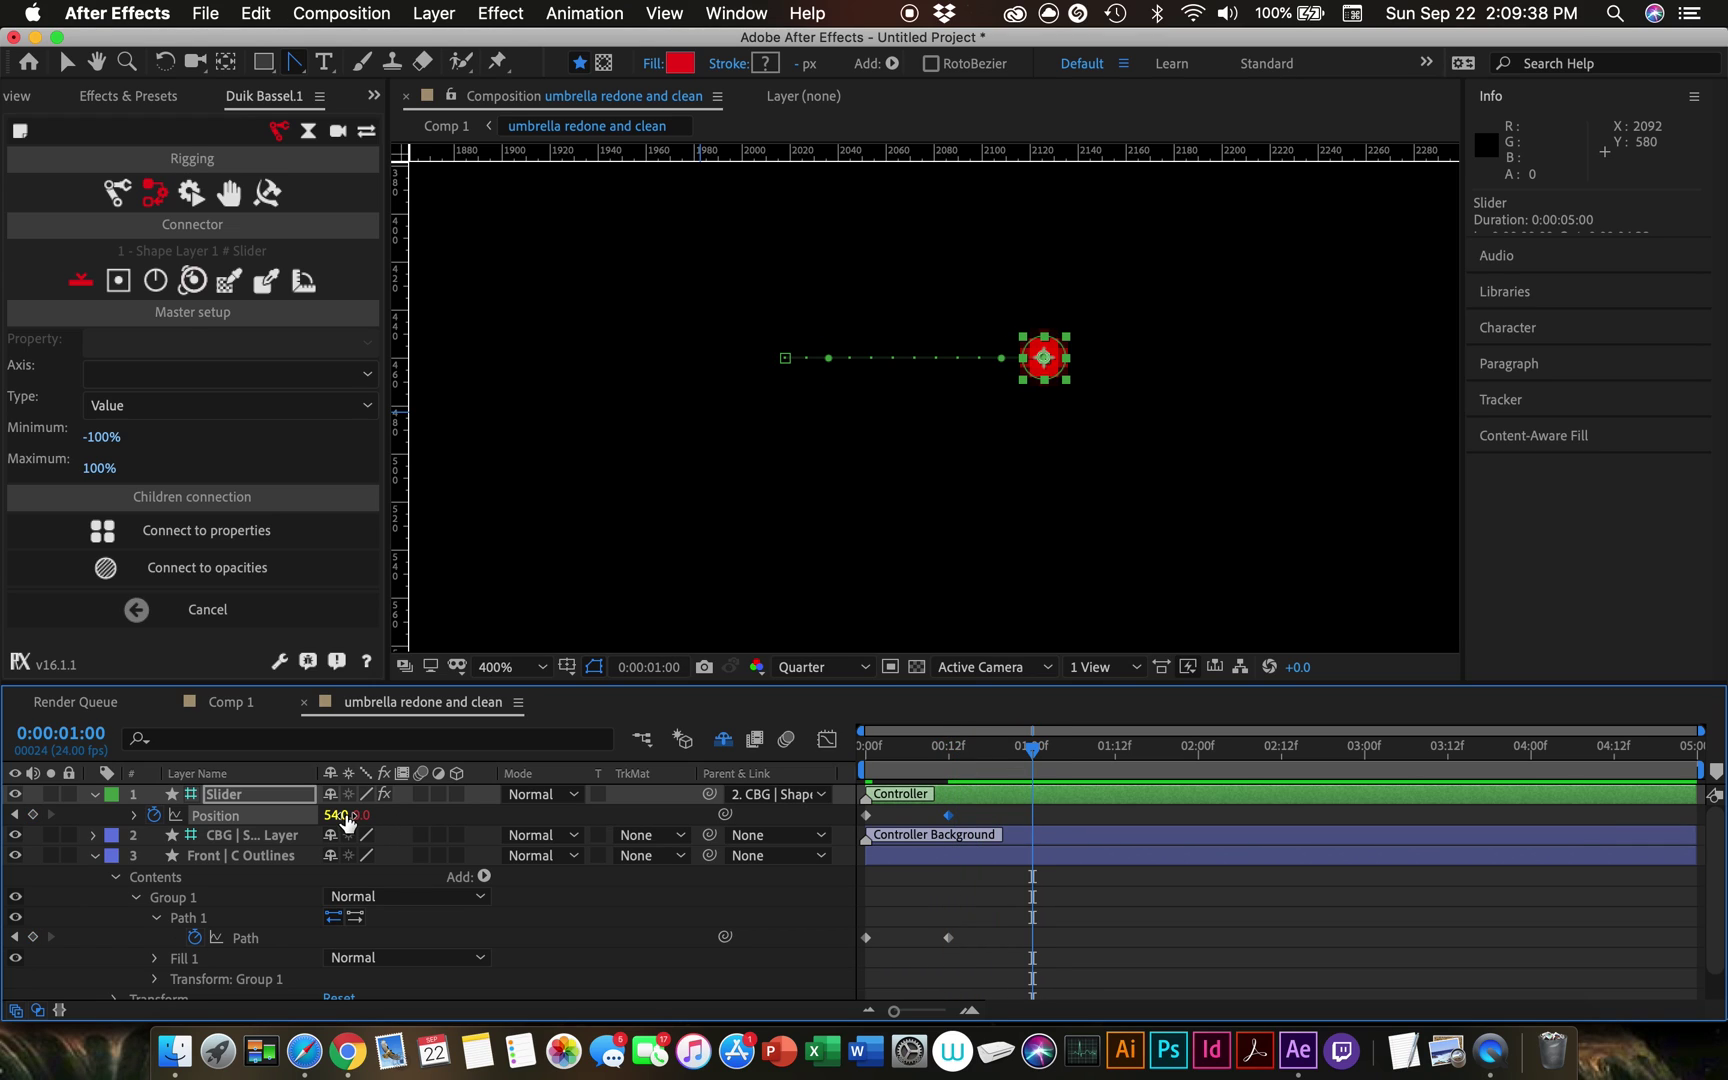
pyautogui.moveTo(345, 815); pyautogui.dragTo(213, 815)
pyautogui.moveTo(1036, 750); pyautogui.dragTo(807, 756)
pyautogui.click(938, 815)
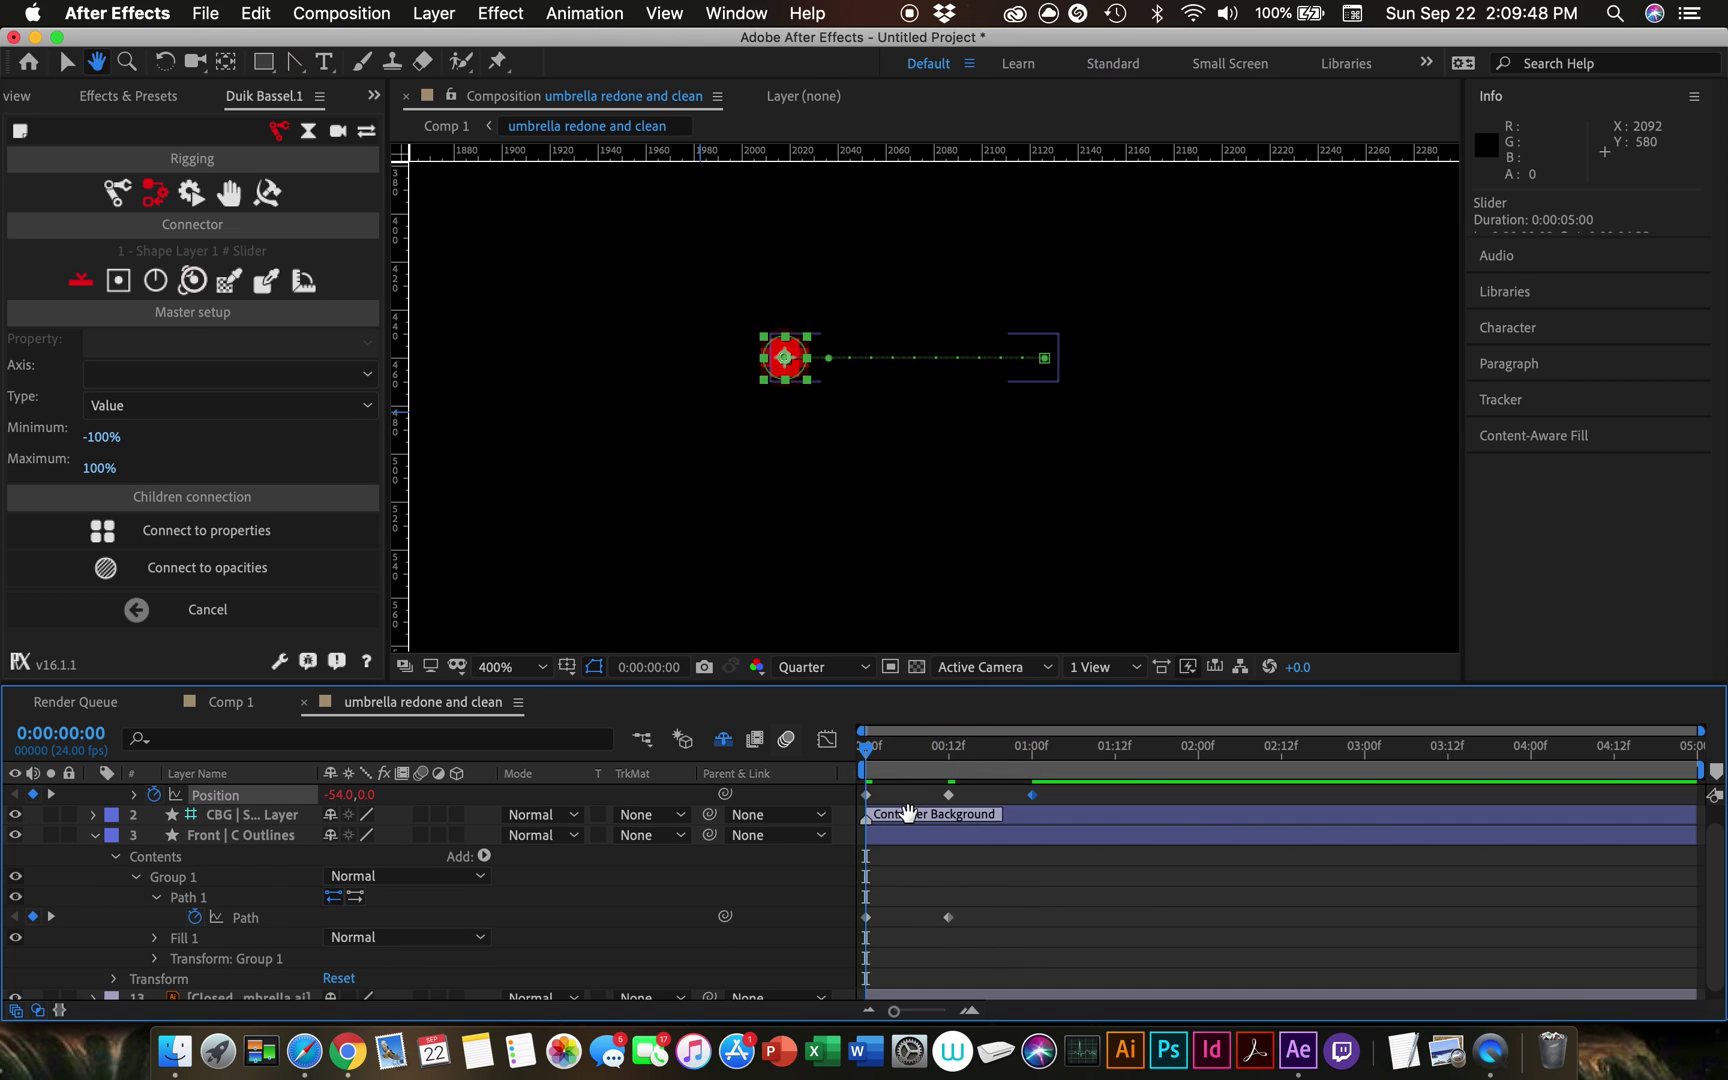
pyautogui.click(906, 818)
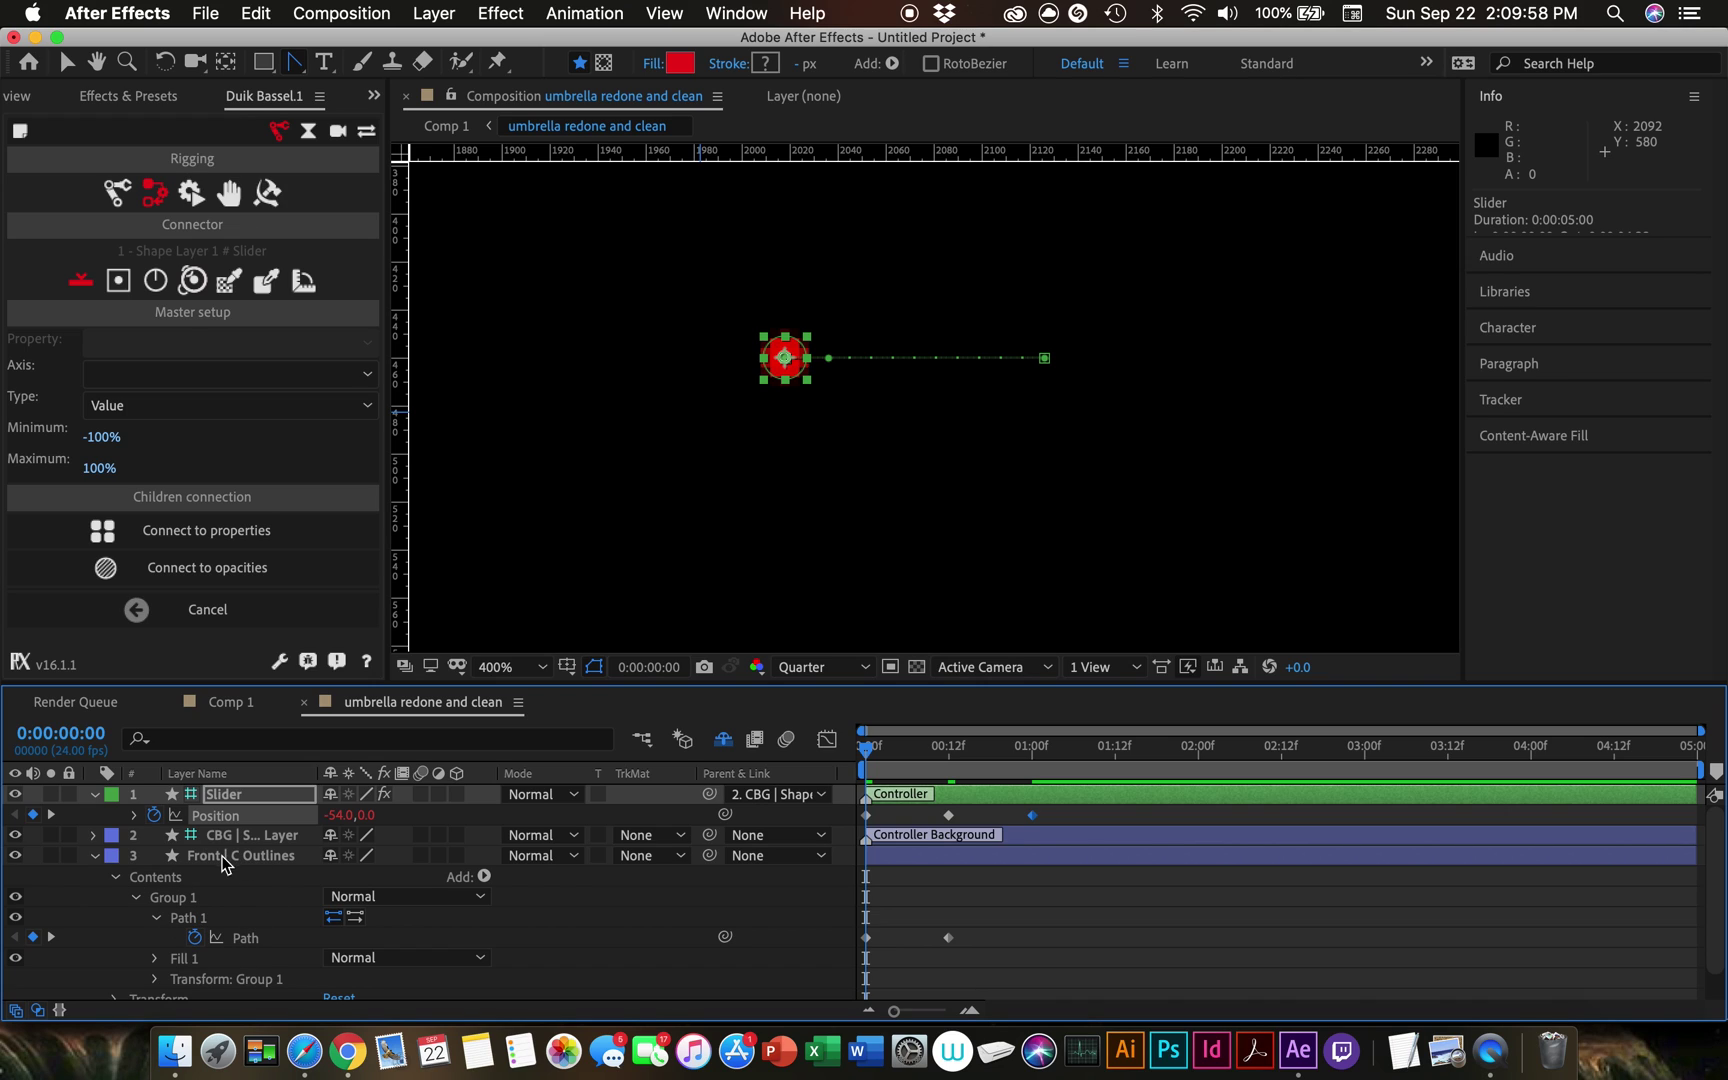
# Step: Select both canopy Path keyframes and connect them to the Slider with Duik's Connector
pyautogui.click(952, 942)
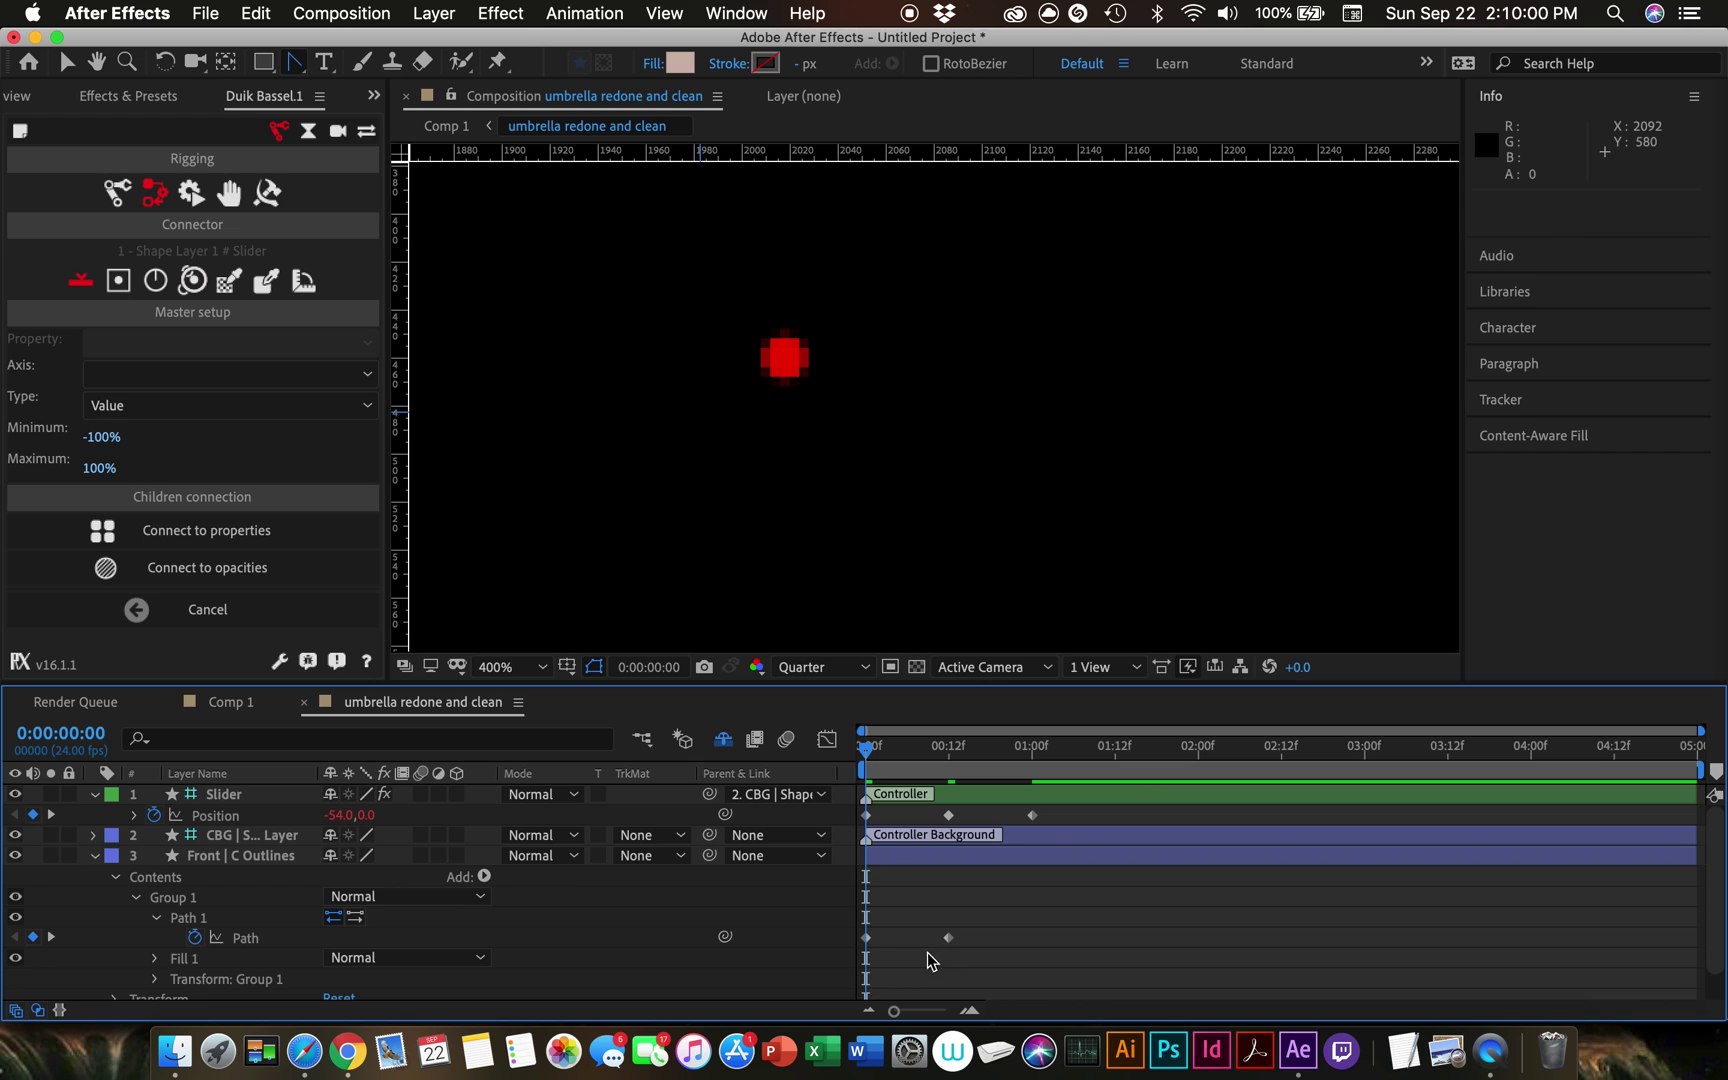
pyautogui.scroll(-6, 920, 580)
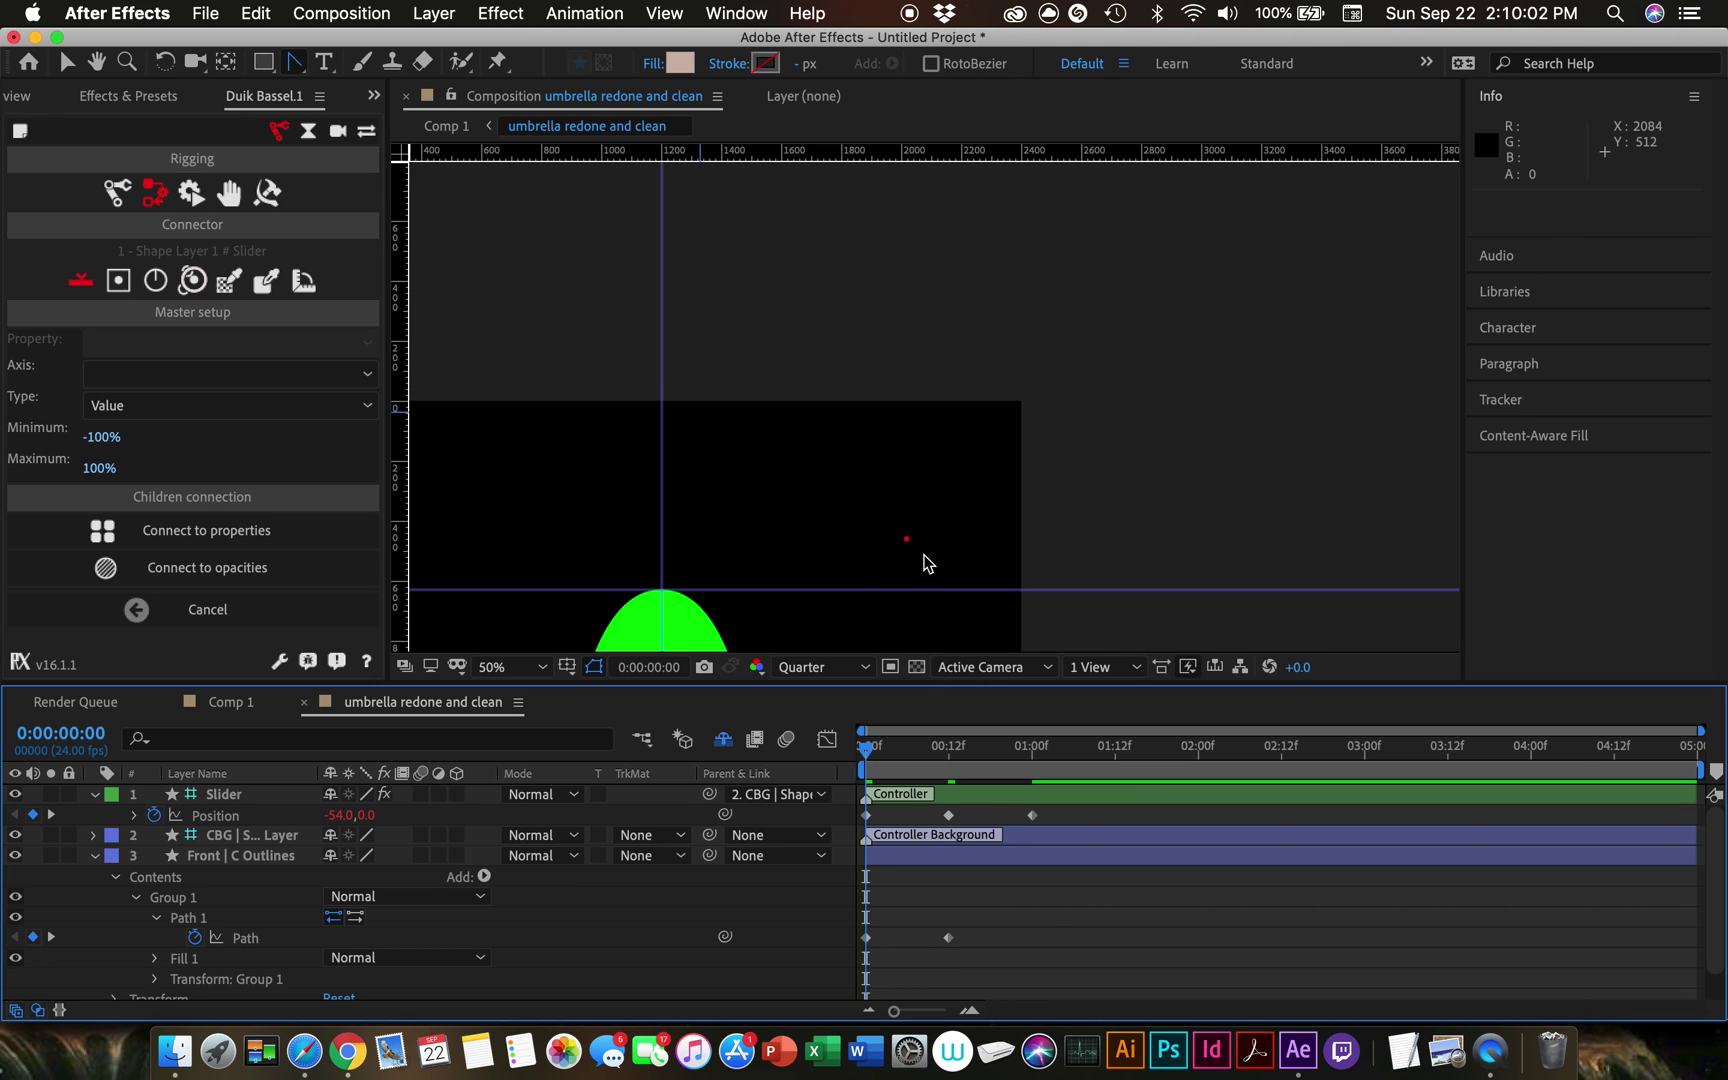
pyautogui.moveTo(888, 467); pyautogui.dragTo(1003, 276)
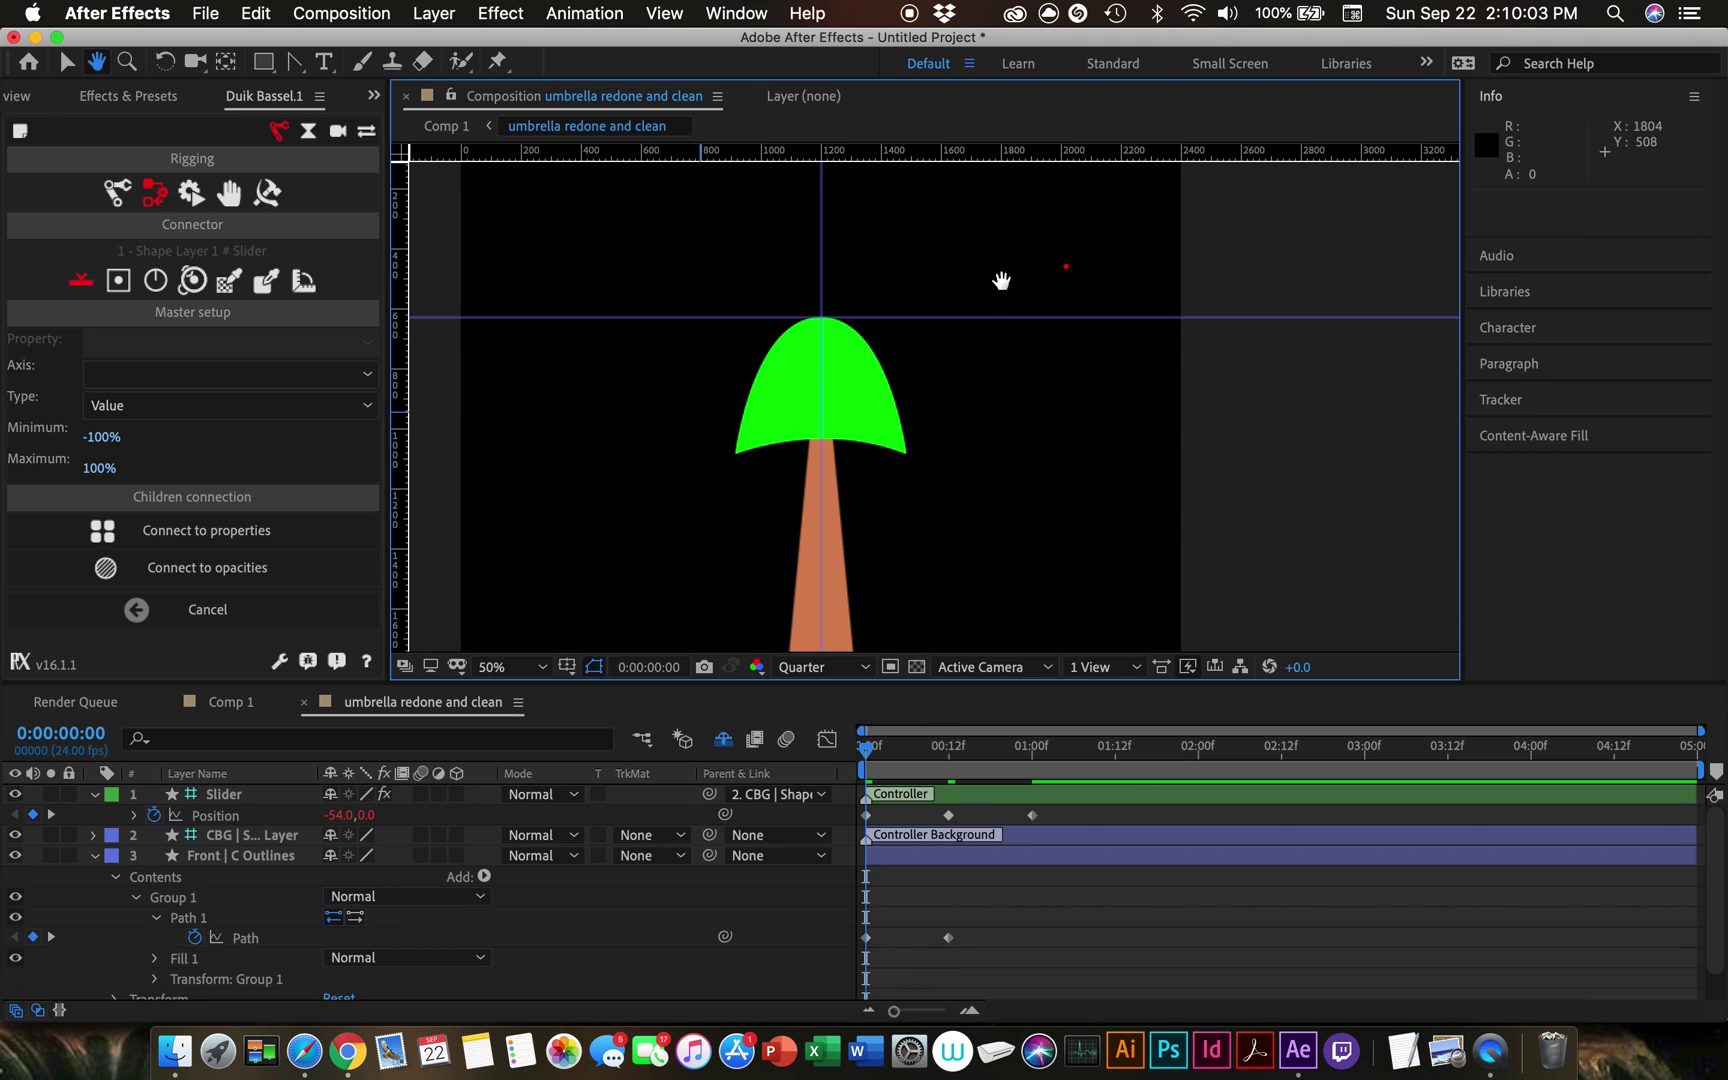
pyautogui.click(948, 938)
pyautogui.moveTo(1000, 944); pyautogui.dragTo(856, 931)
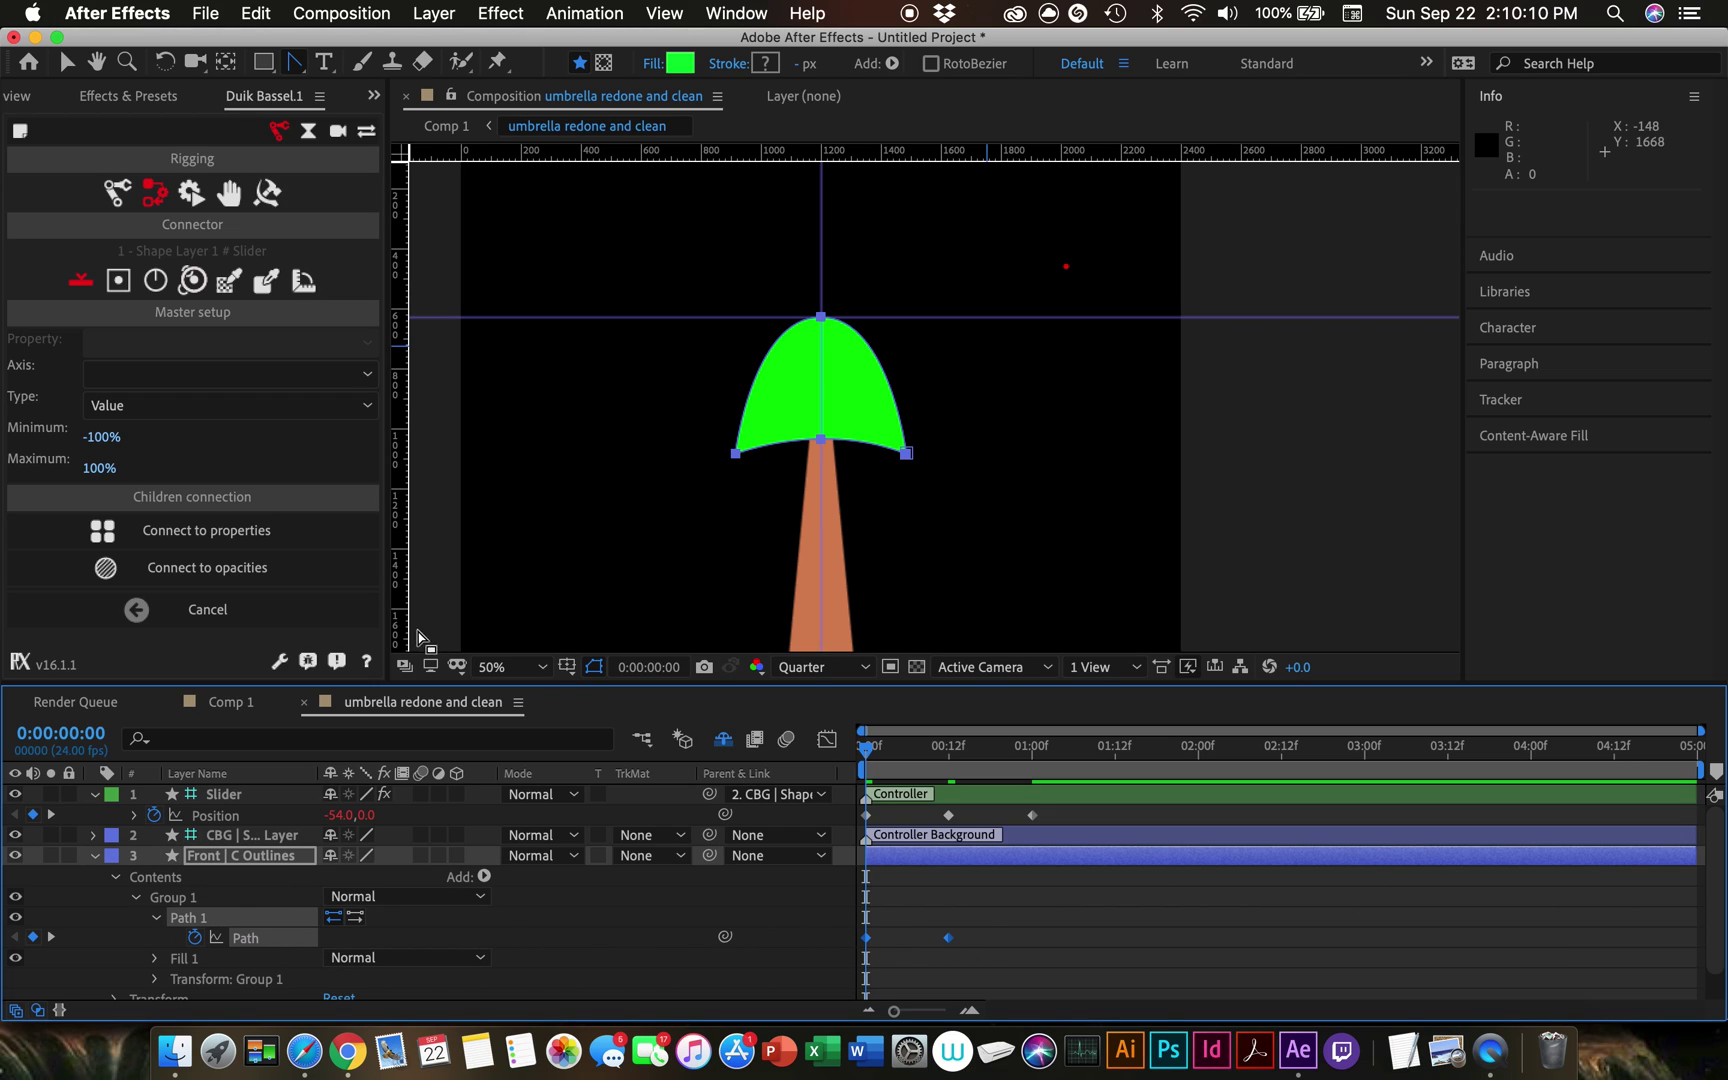
pyautogui.click(252, 530)
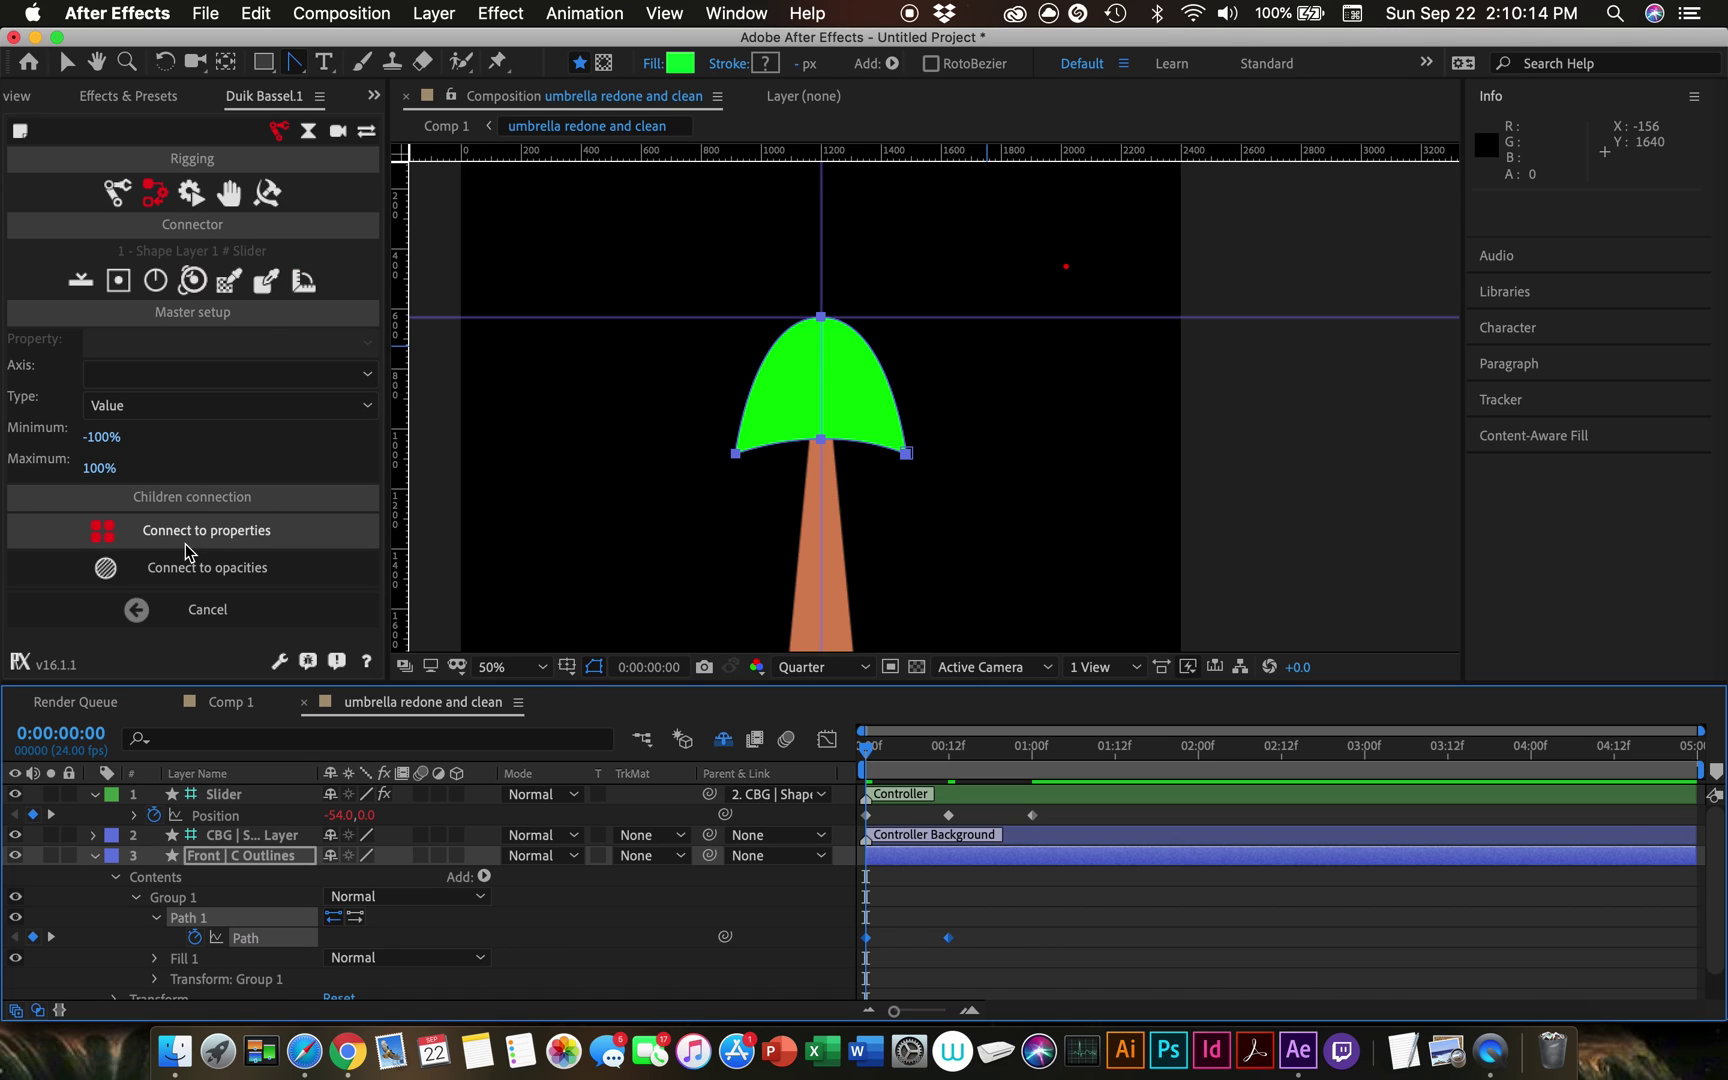
pyautogui.click(158, 545)
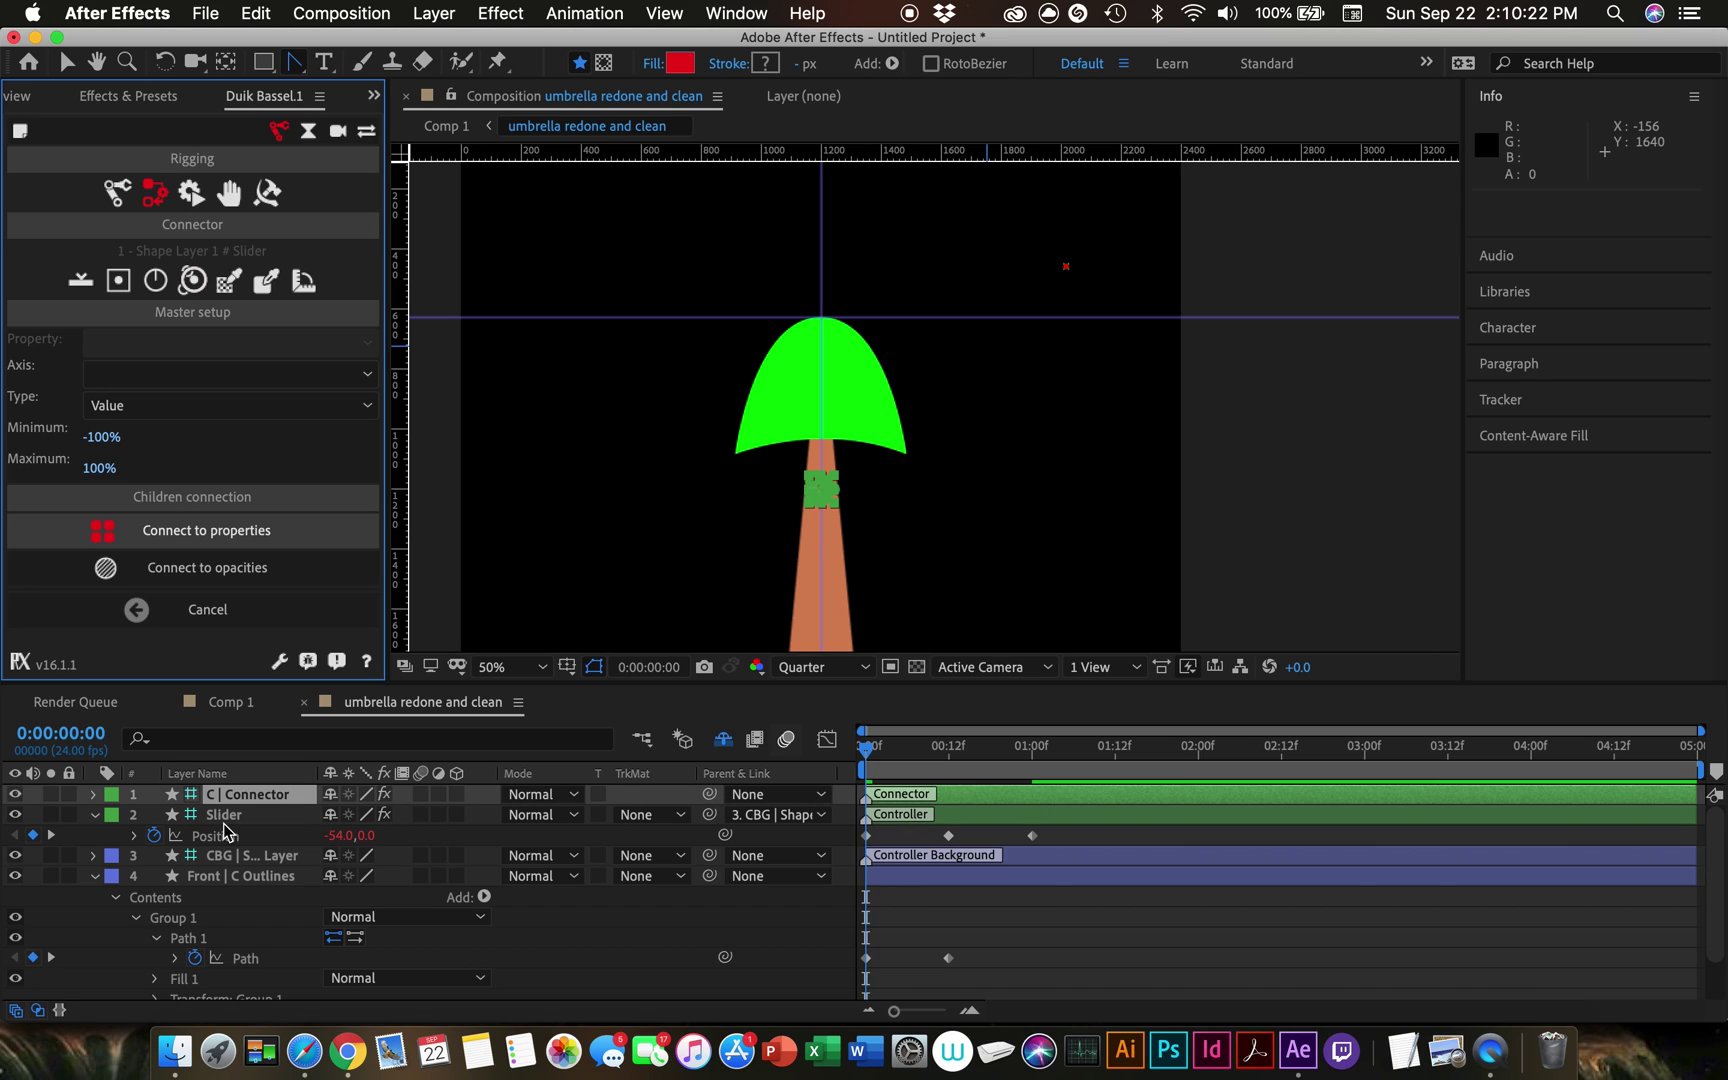
pyautogui.click(310, 955)
pyautogui.click(875, 768)
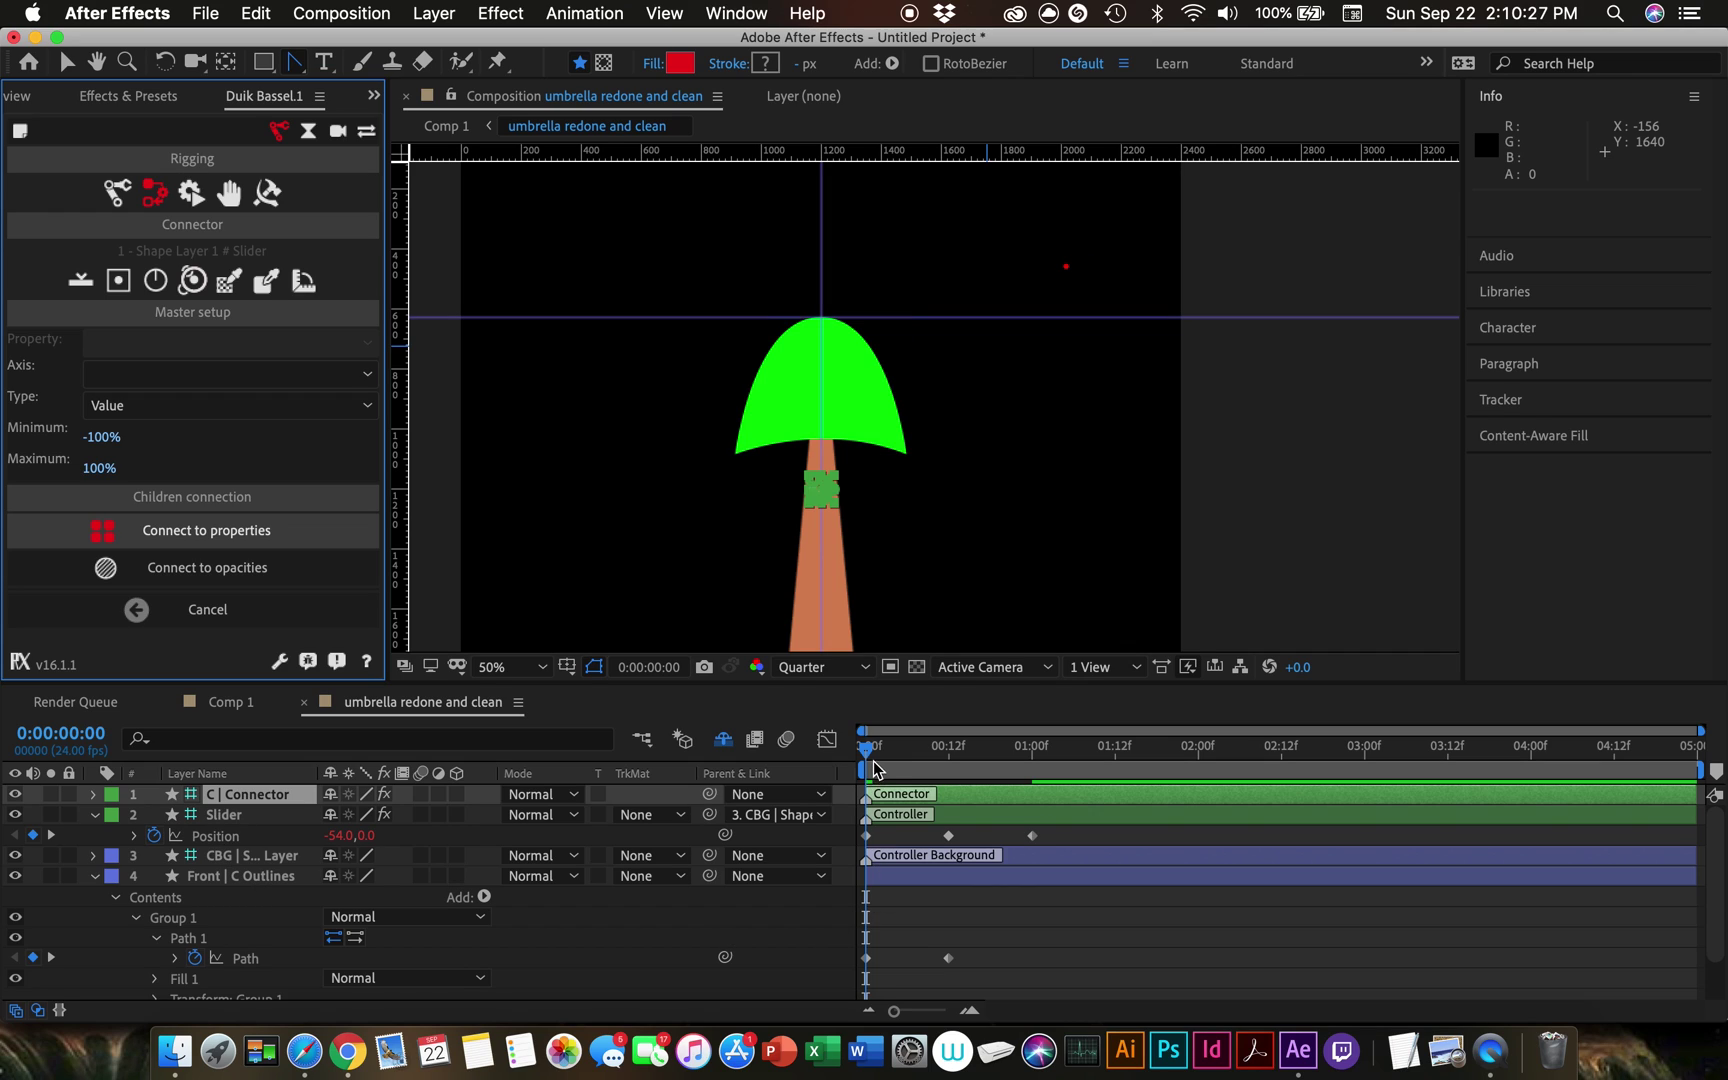
pyautogui.click(1066, 795)
pyautogui.press('space')
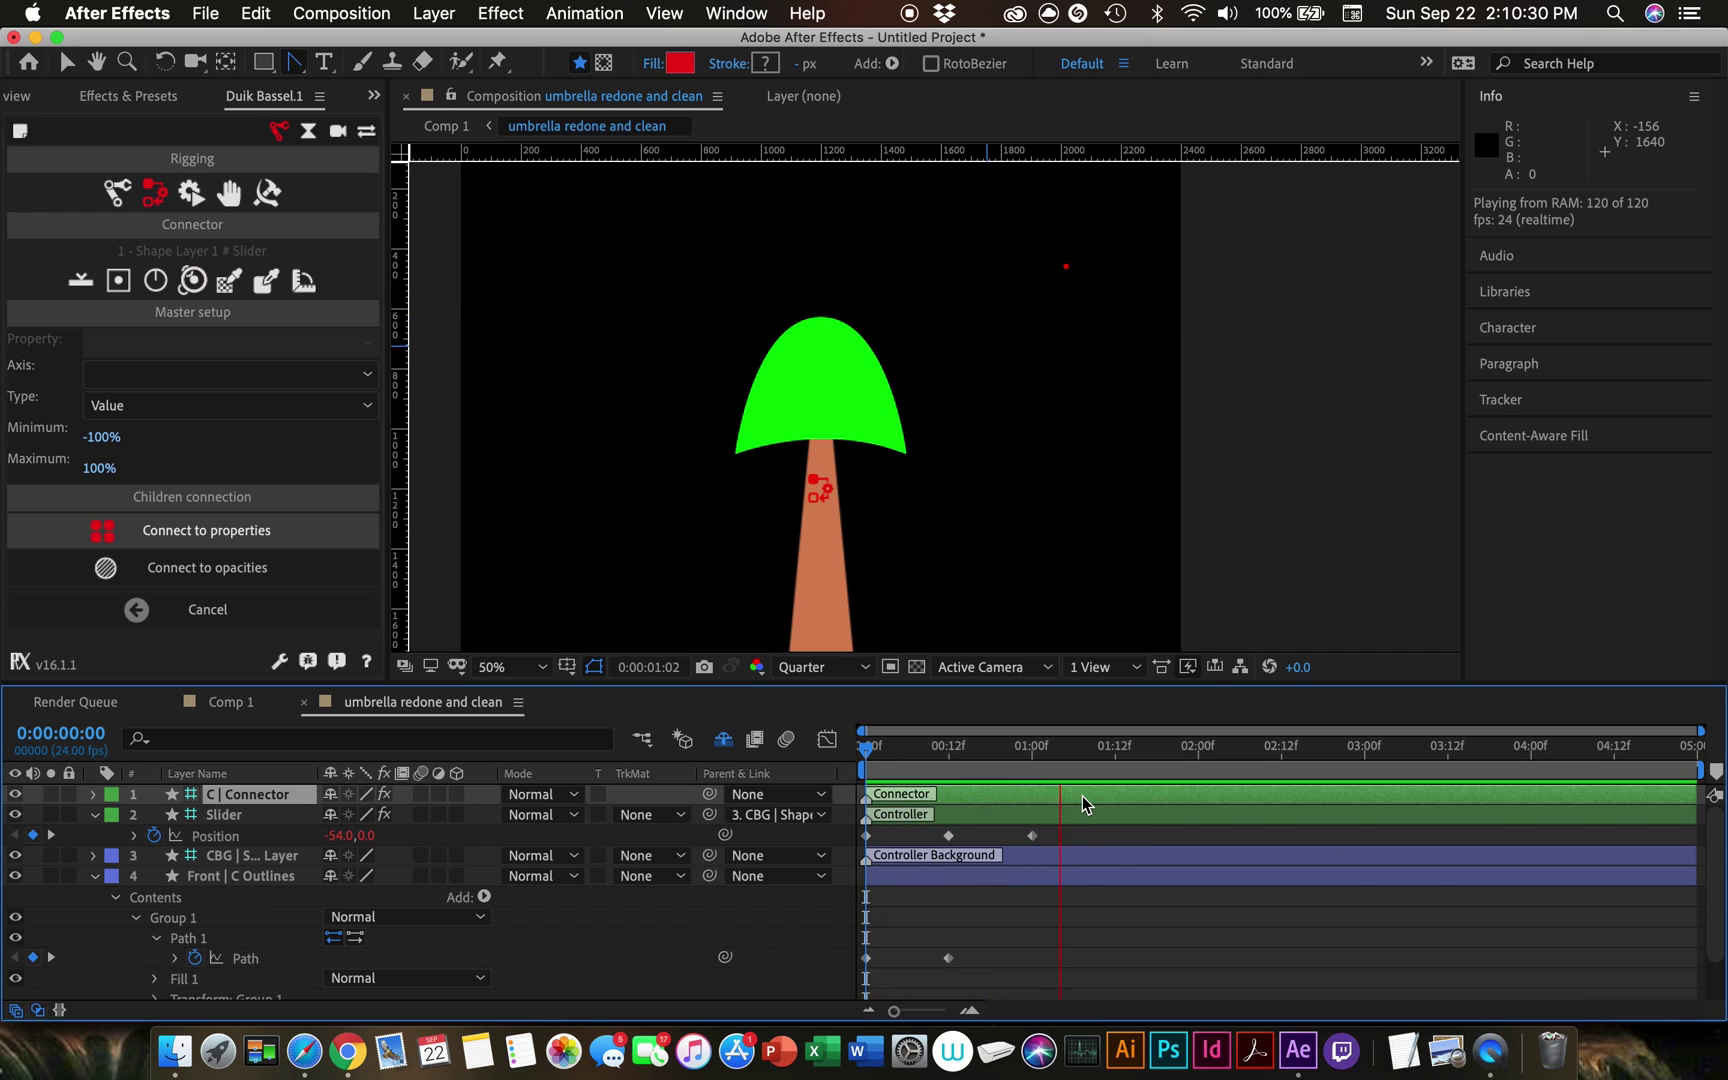
pyautogui.moveTo(1081, 752); pyautogui.dragTo(770, 787)
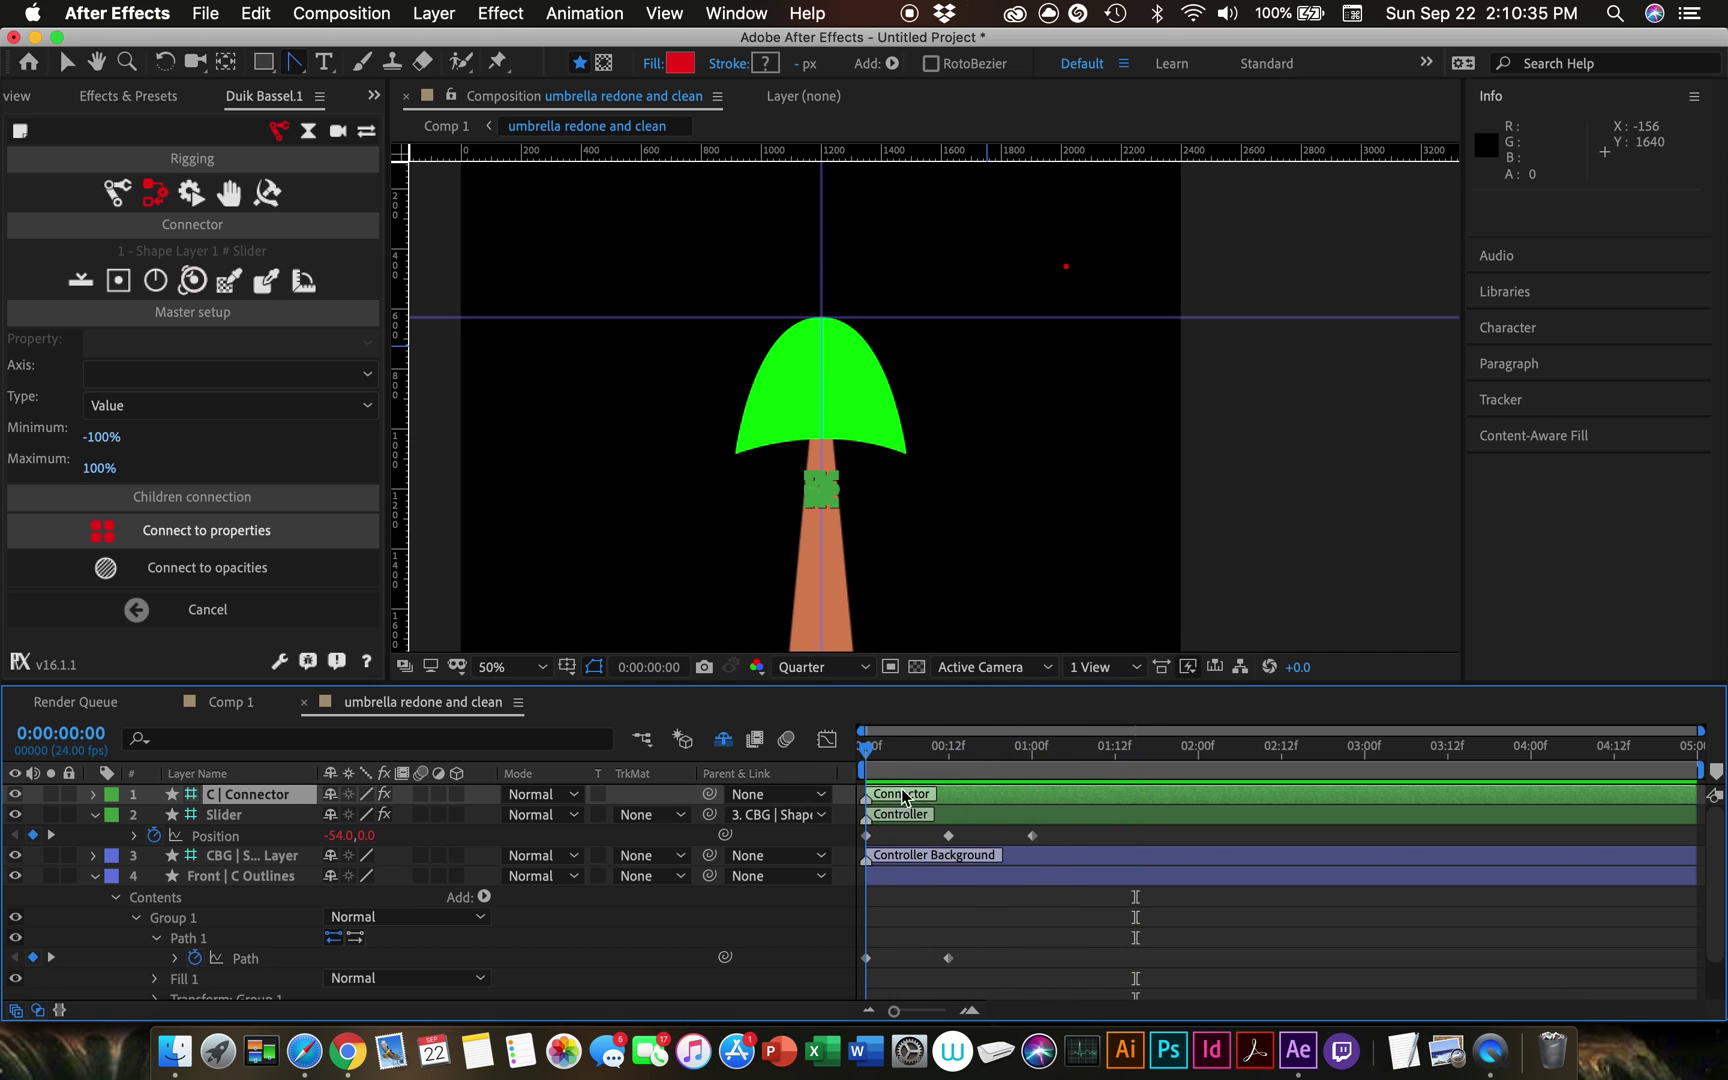
pyautogui.moveTo(903, 796); pyautogui.dragTo(800, 822)
pyautogui.moveTo(872, 756); pyautogui.dragTo(1033, 757)
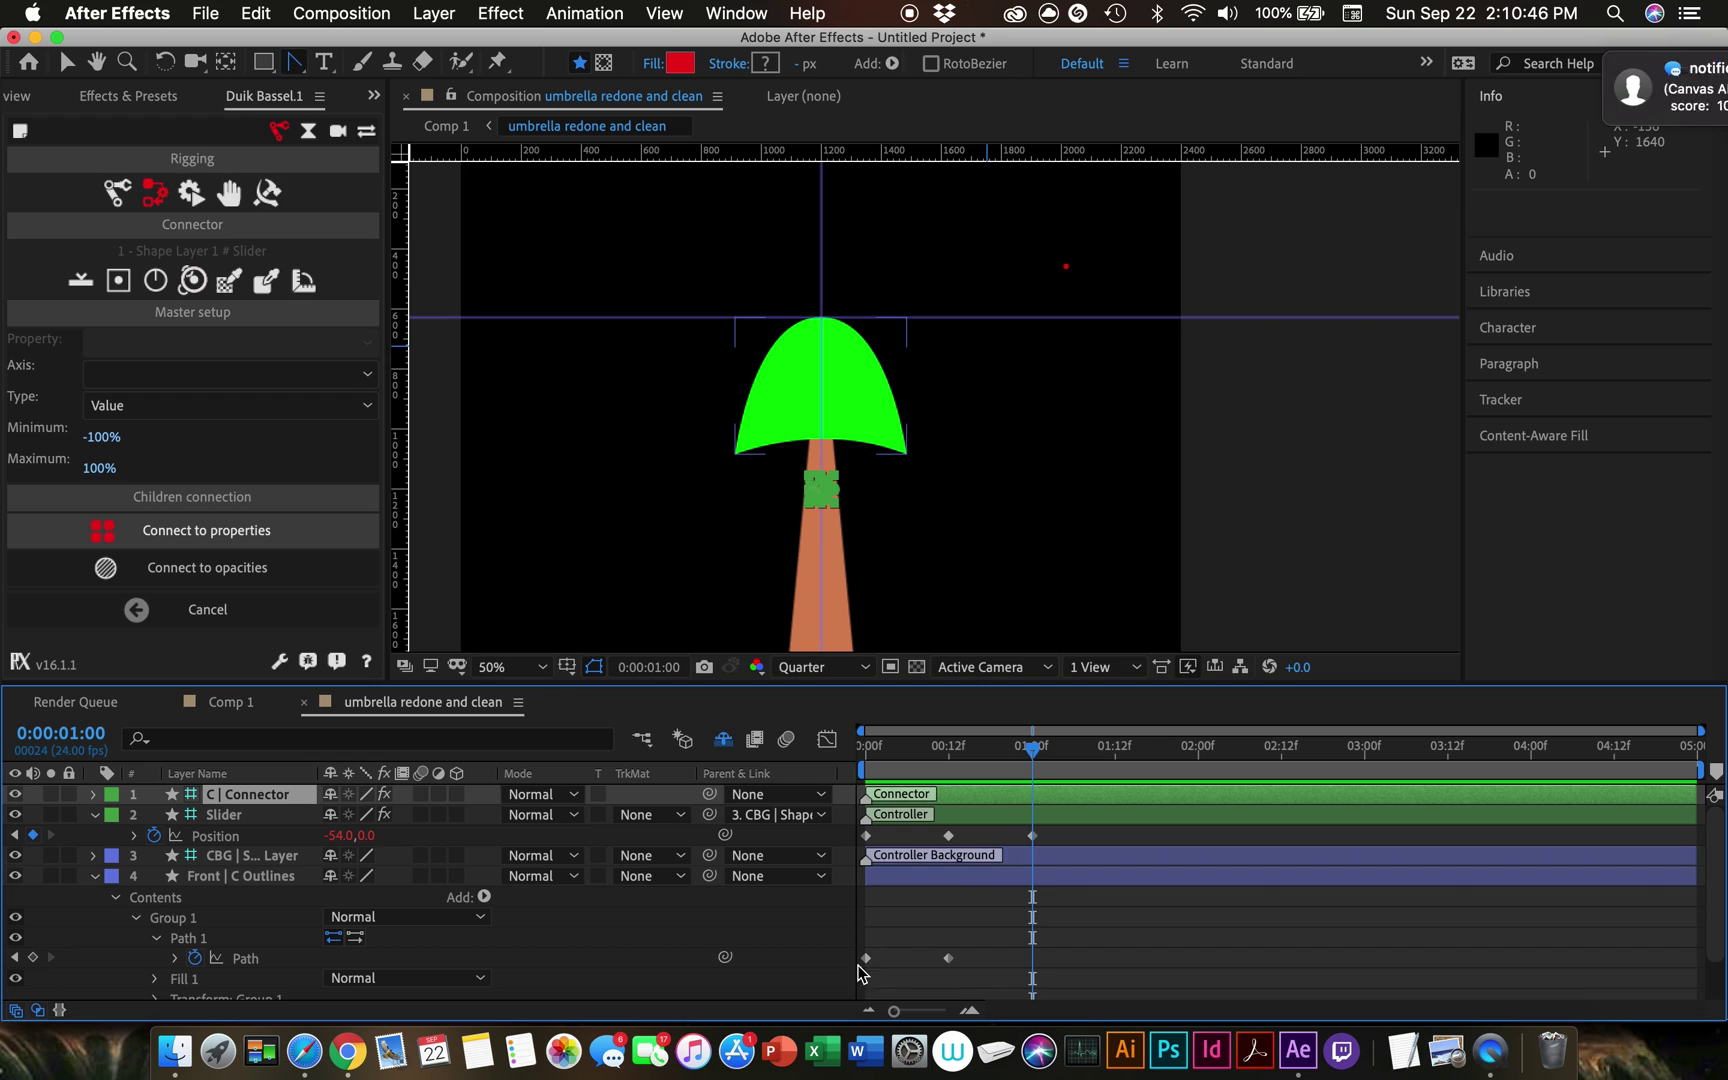
pyautogui.moveTo(1527, 110)
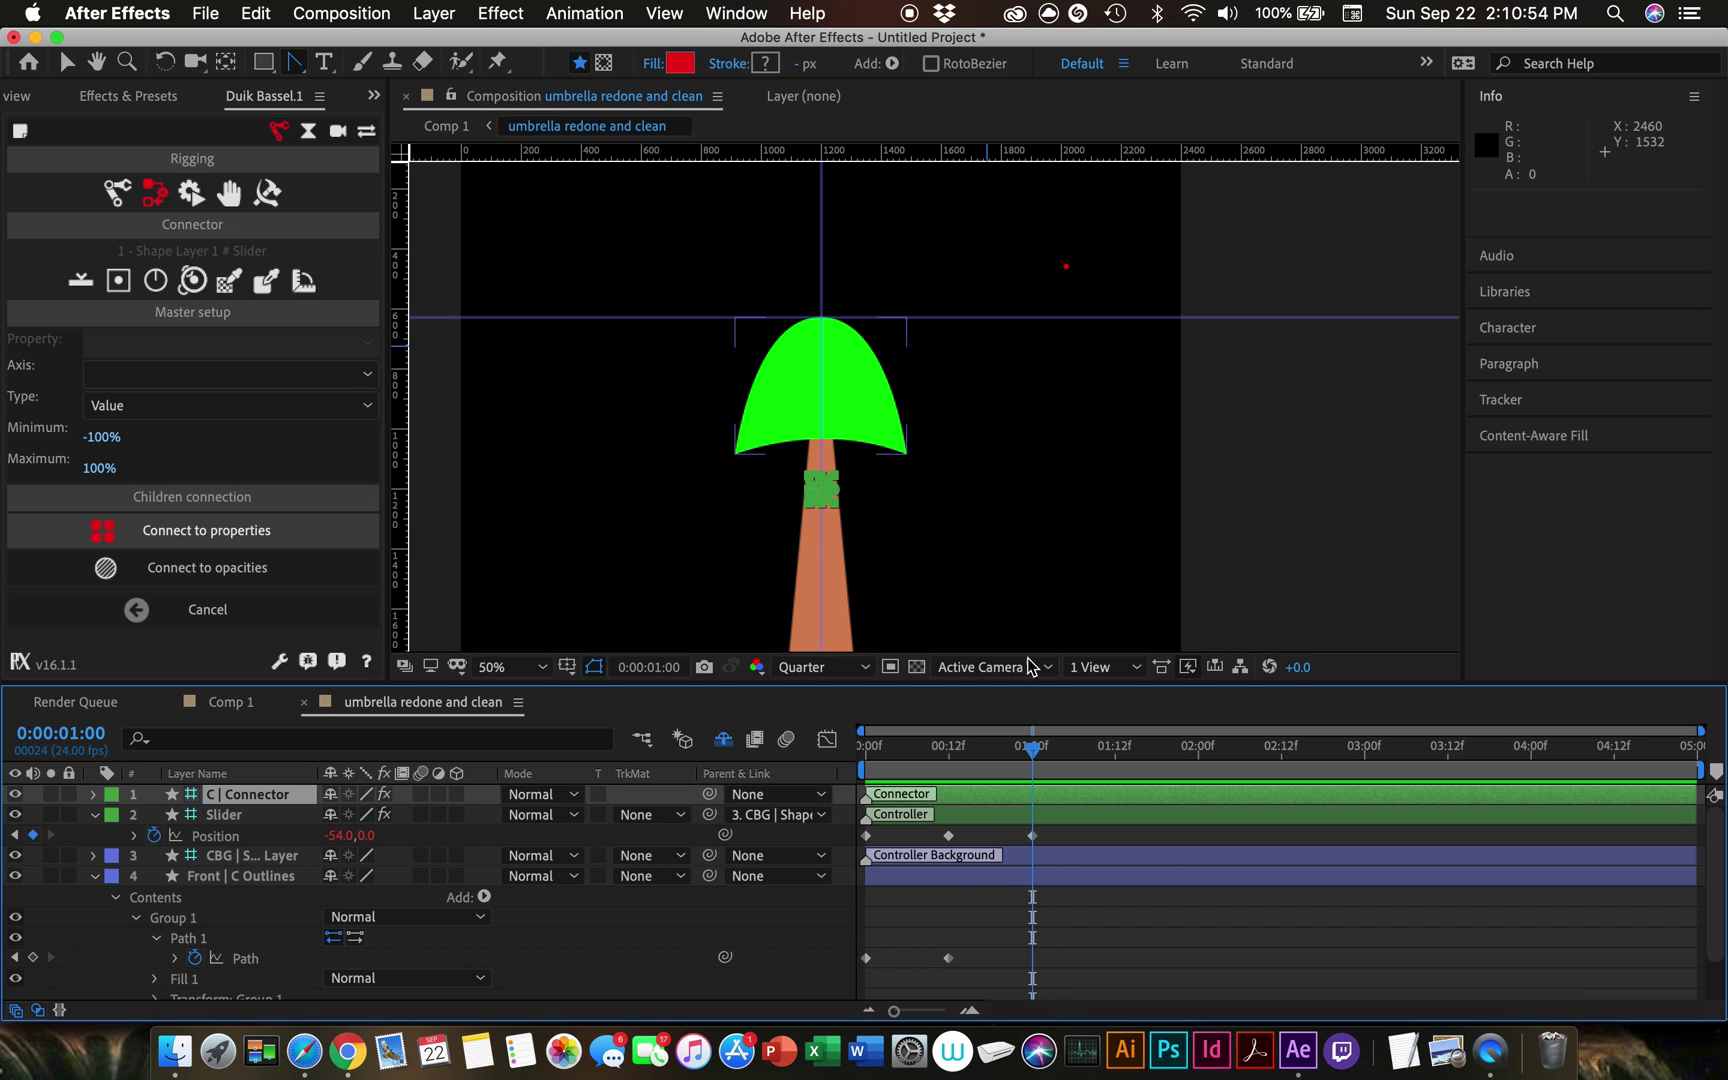
pyautogui.moveTo(1040, 760); pyautogui.dragTo(866, 760)
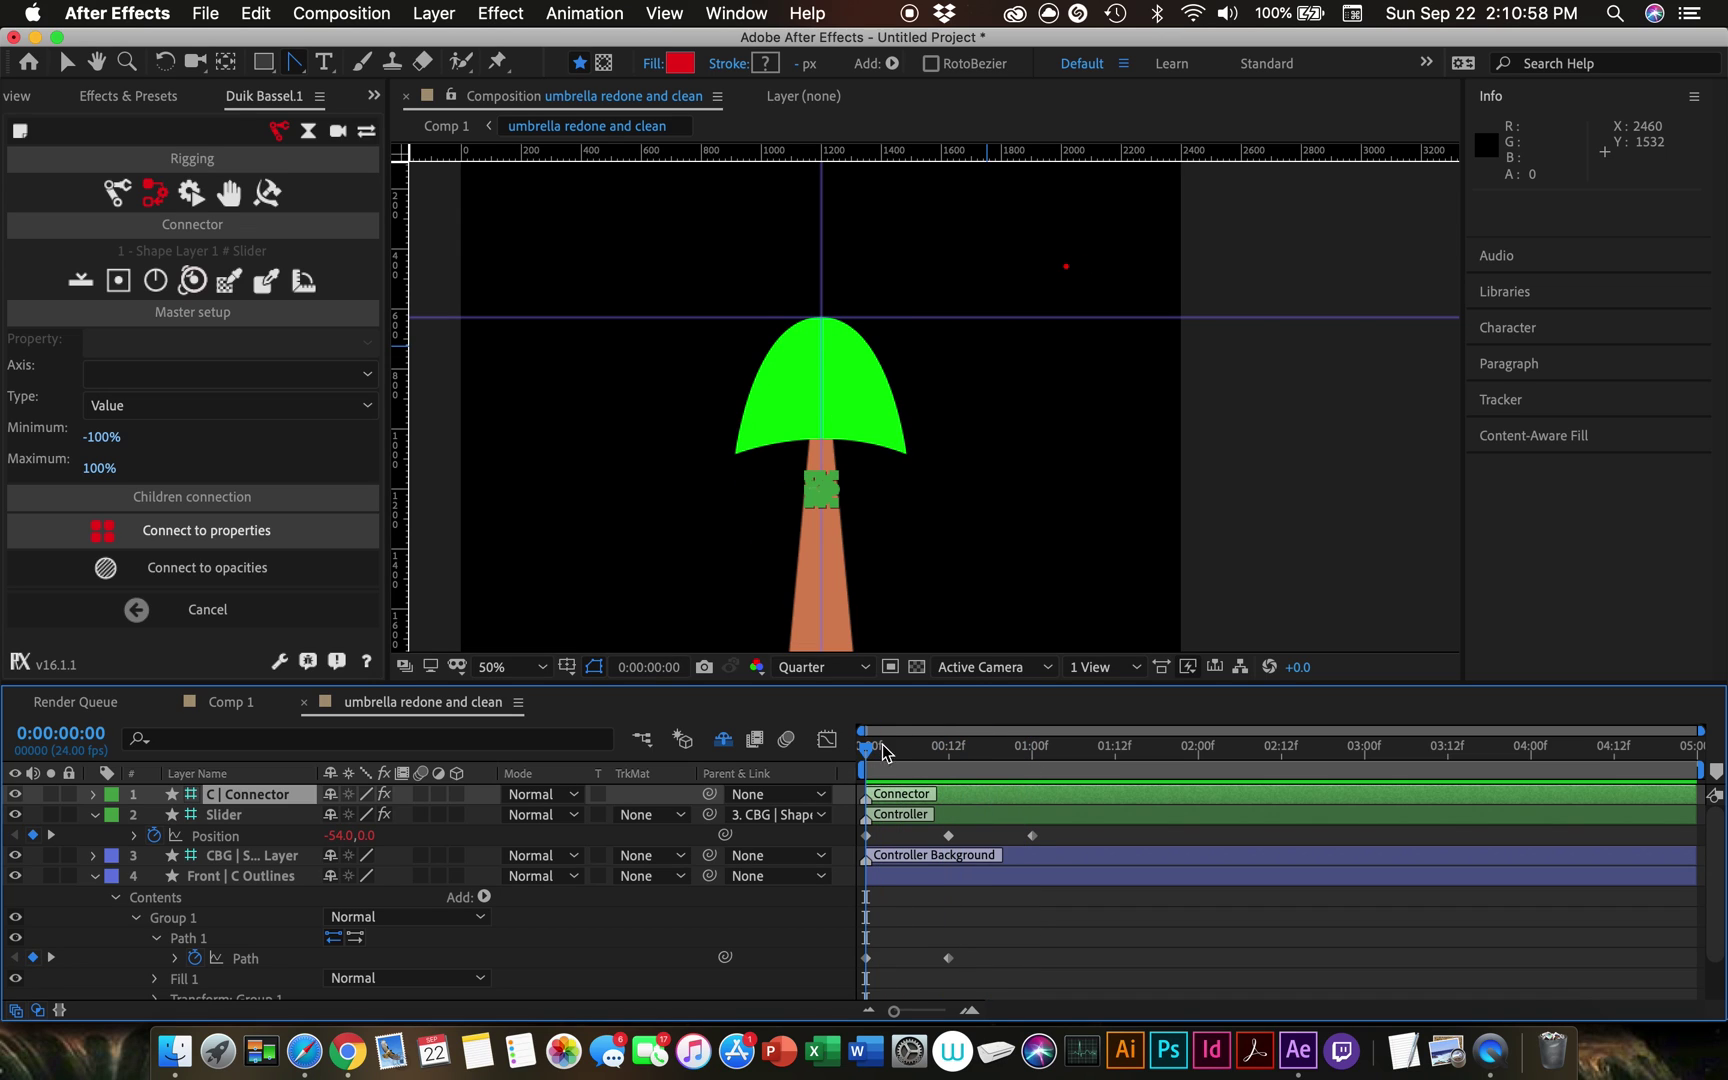
pyautogui.press('space')
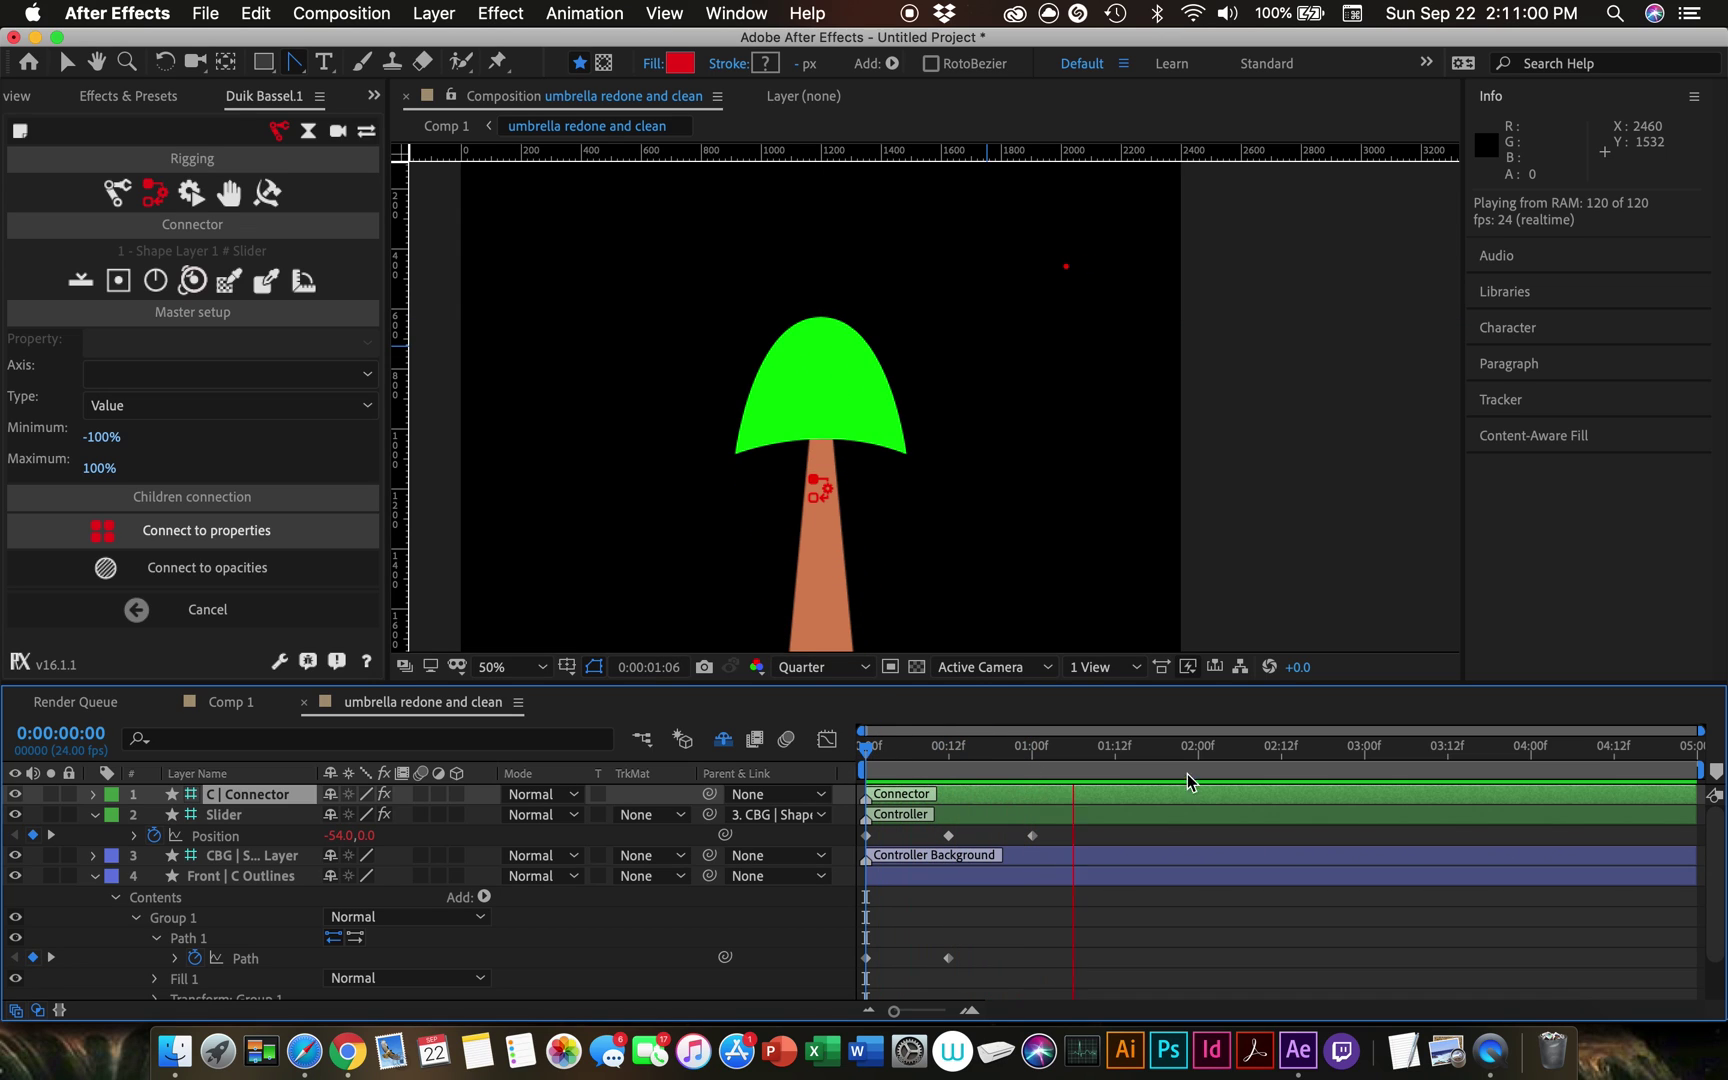
pyautogui.press('space')
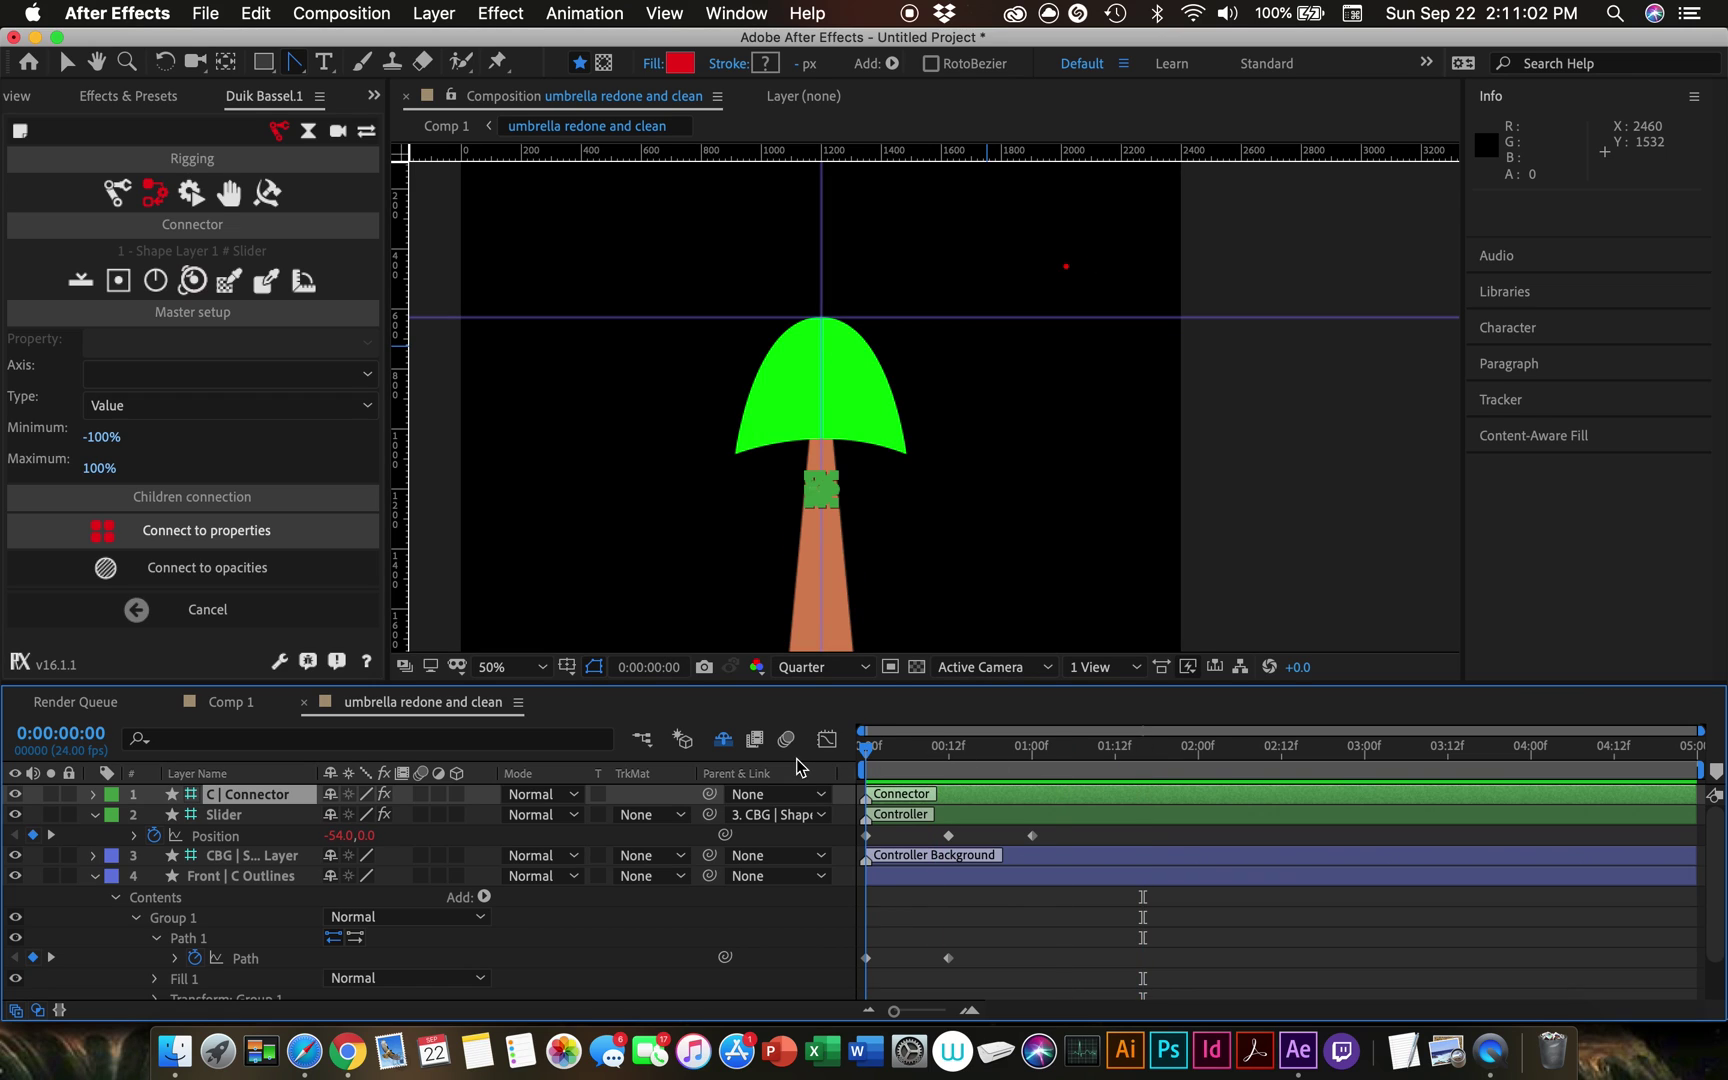
pyautogui.moveTo(866, 748)
pyautogui.mouseDown()
pyautogui.moveTo(1138, 760)
pyautogui.moveTo(845, 768)
pyautogui.mouseUp()
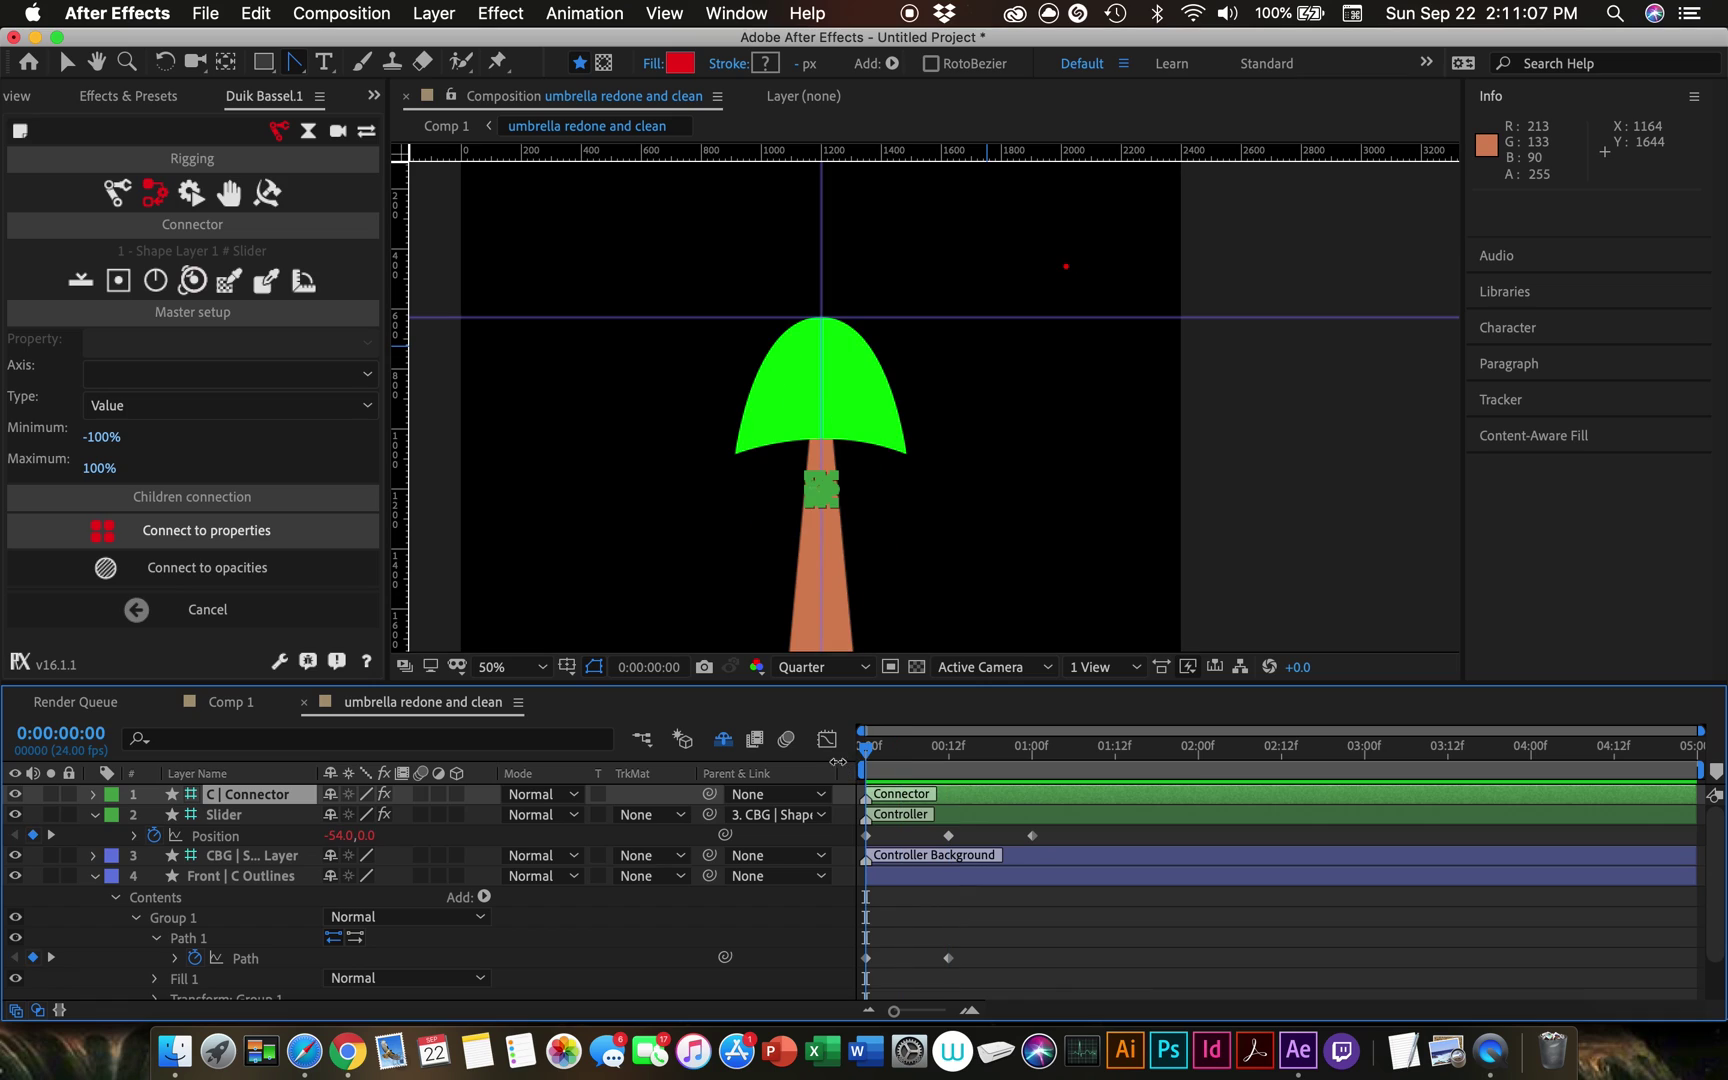
# Step: Add a loopOut cycle expression to the Slider's Position and preview the looping canopy
pyautogui.click(136, 837)
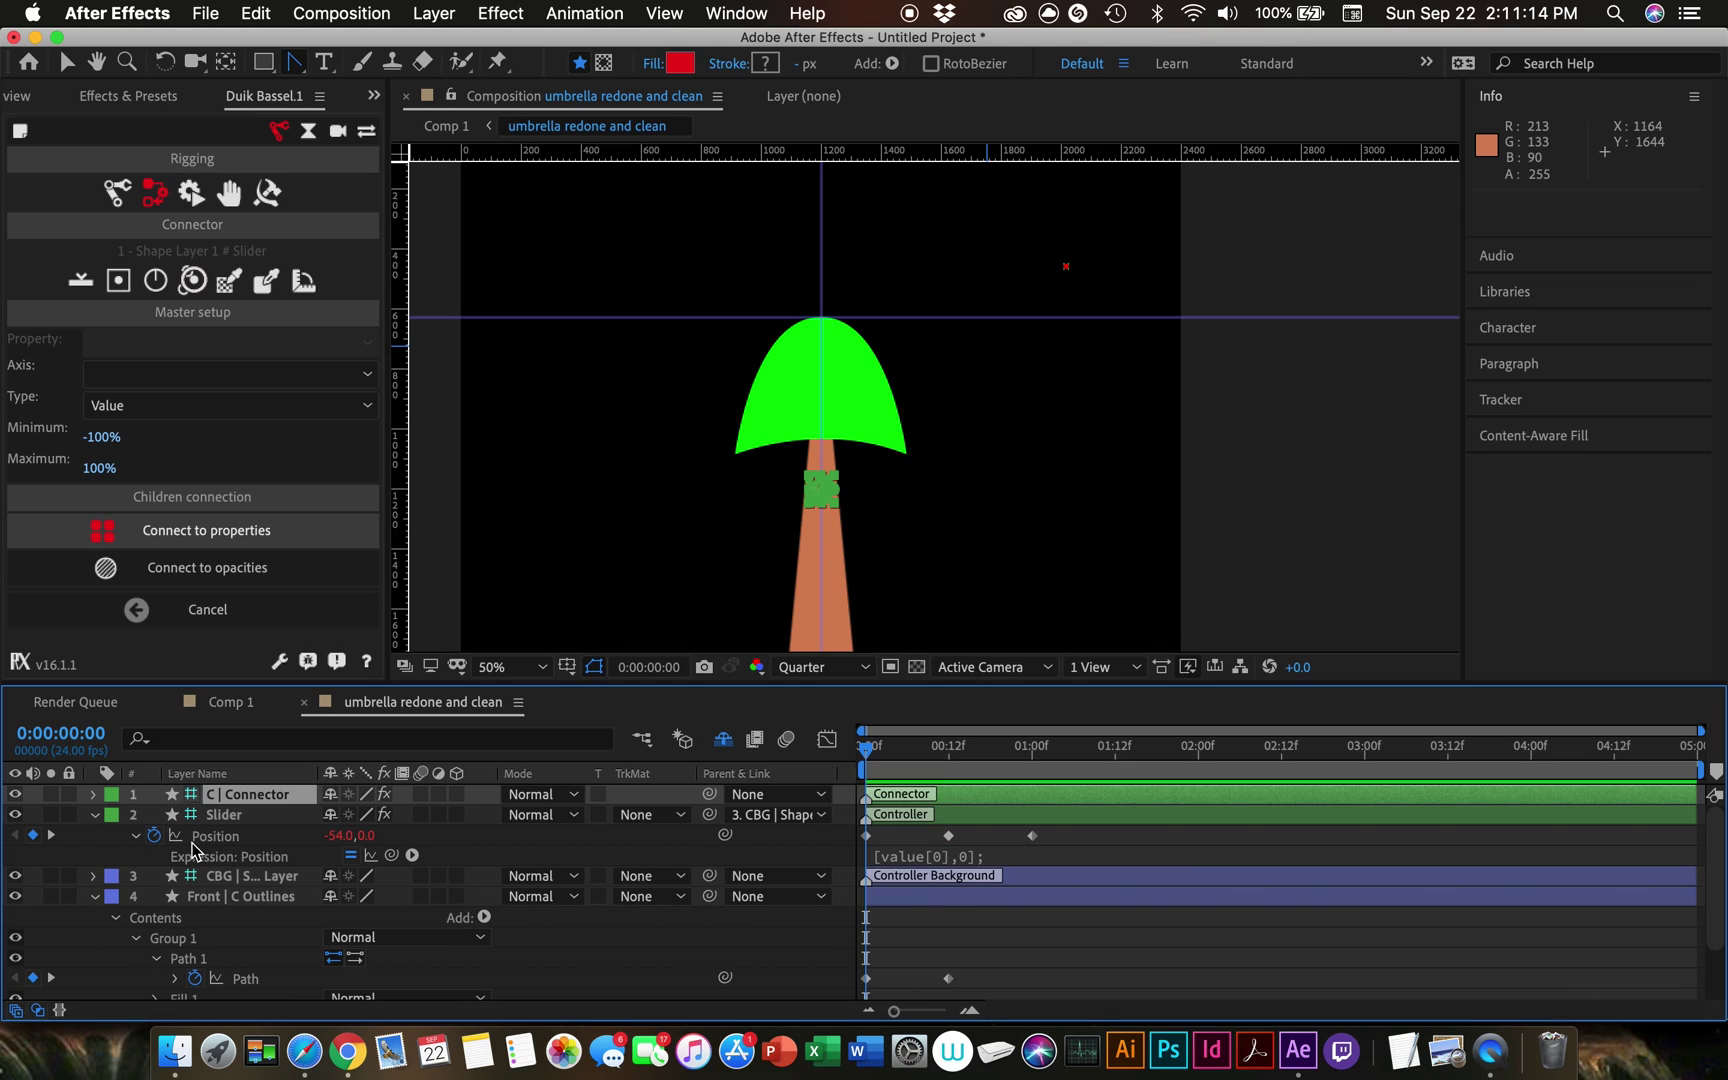
pyautogui.click(412, 856)
pyautogui.moveTo(466, 866)
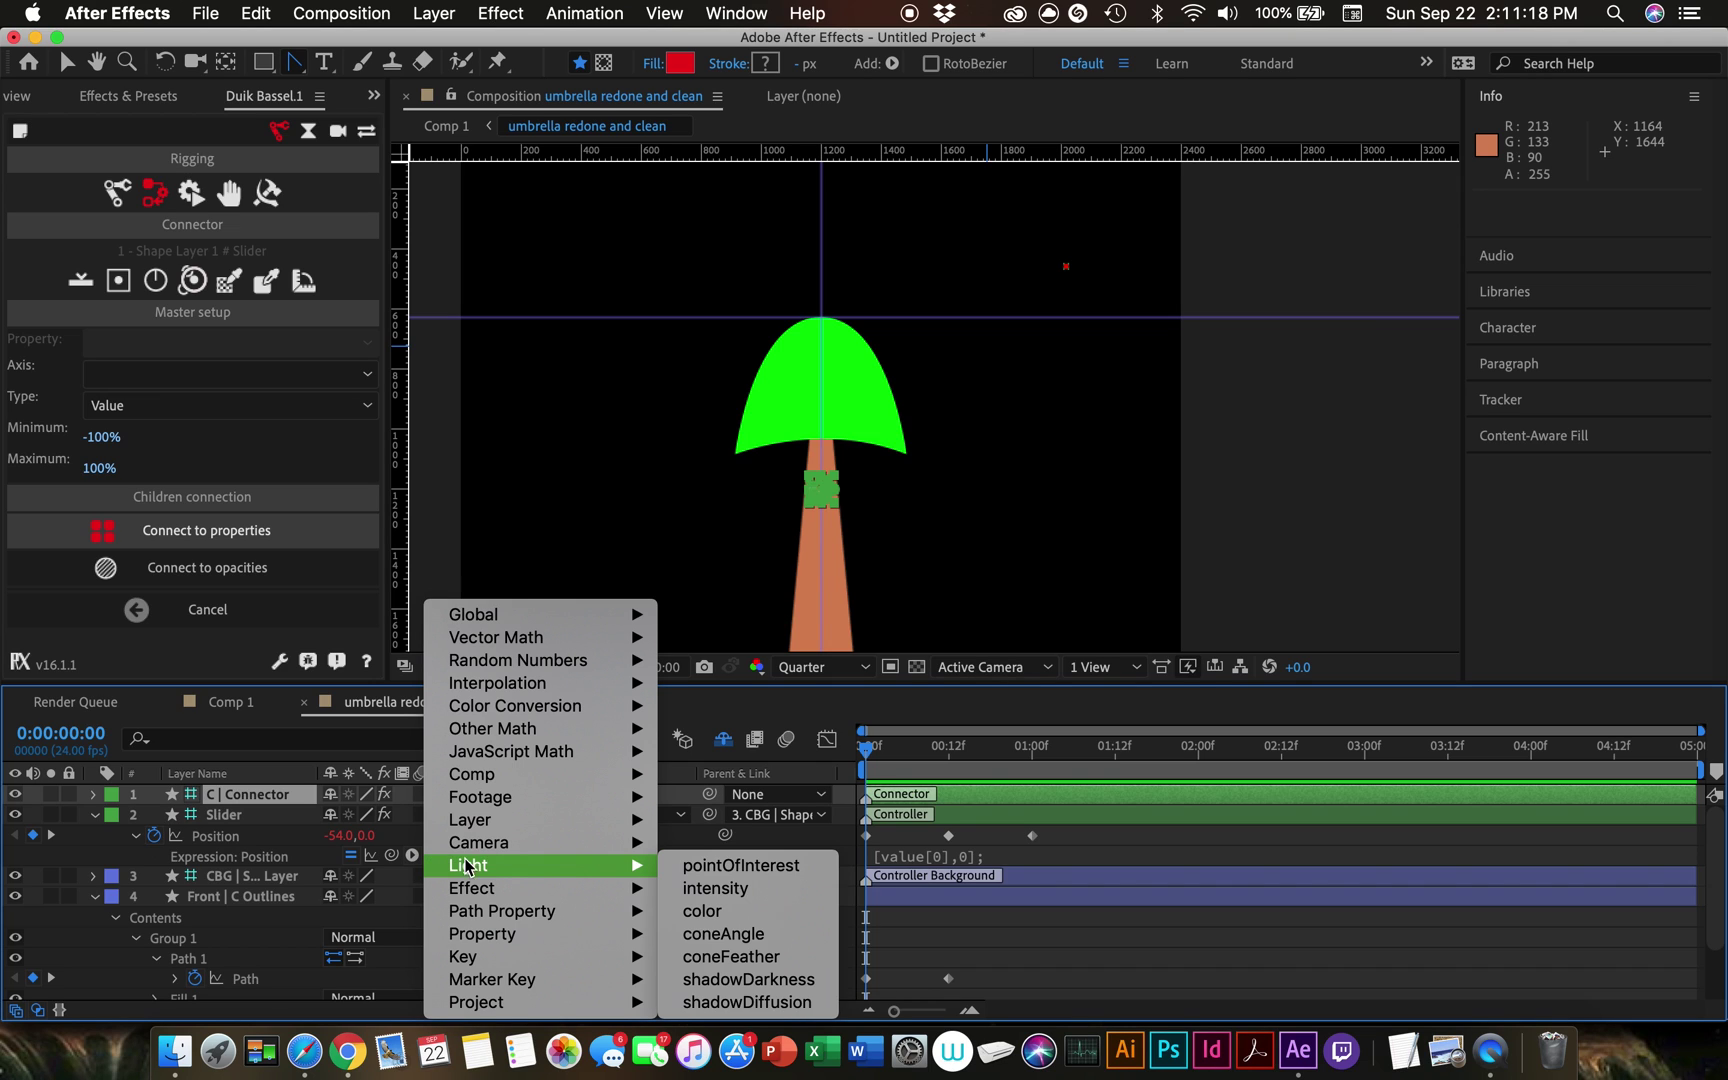
pyautogui.moveTo(551, 940)
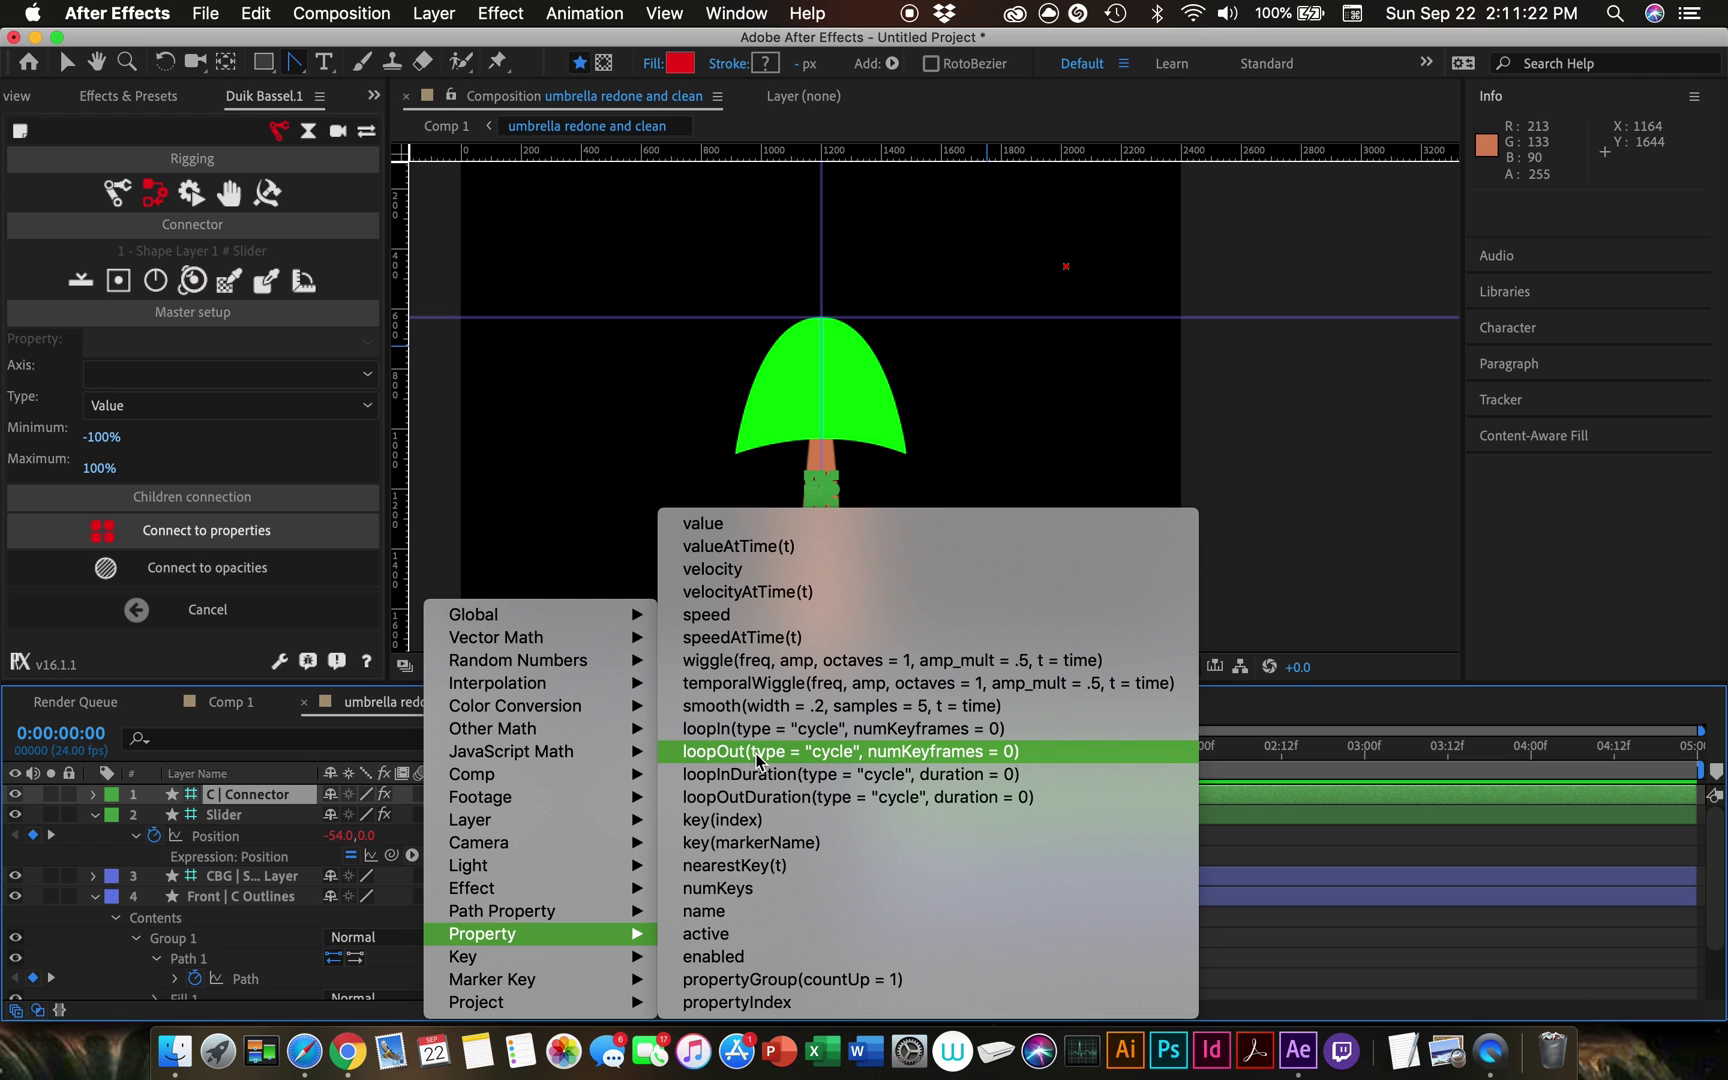
pyautogui.click(877, 752)
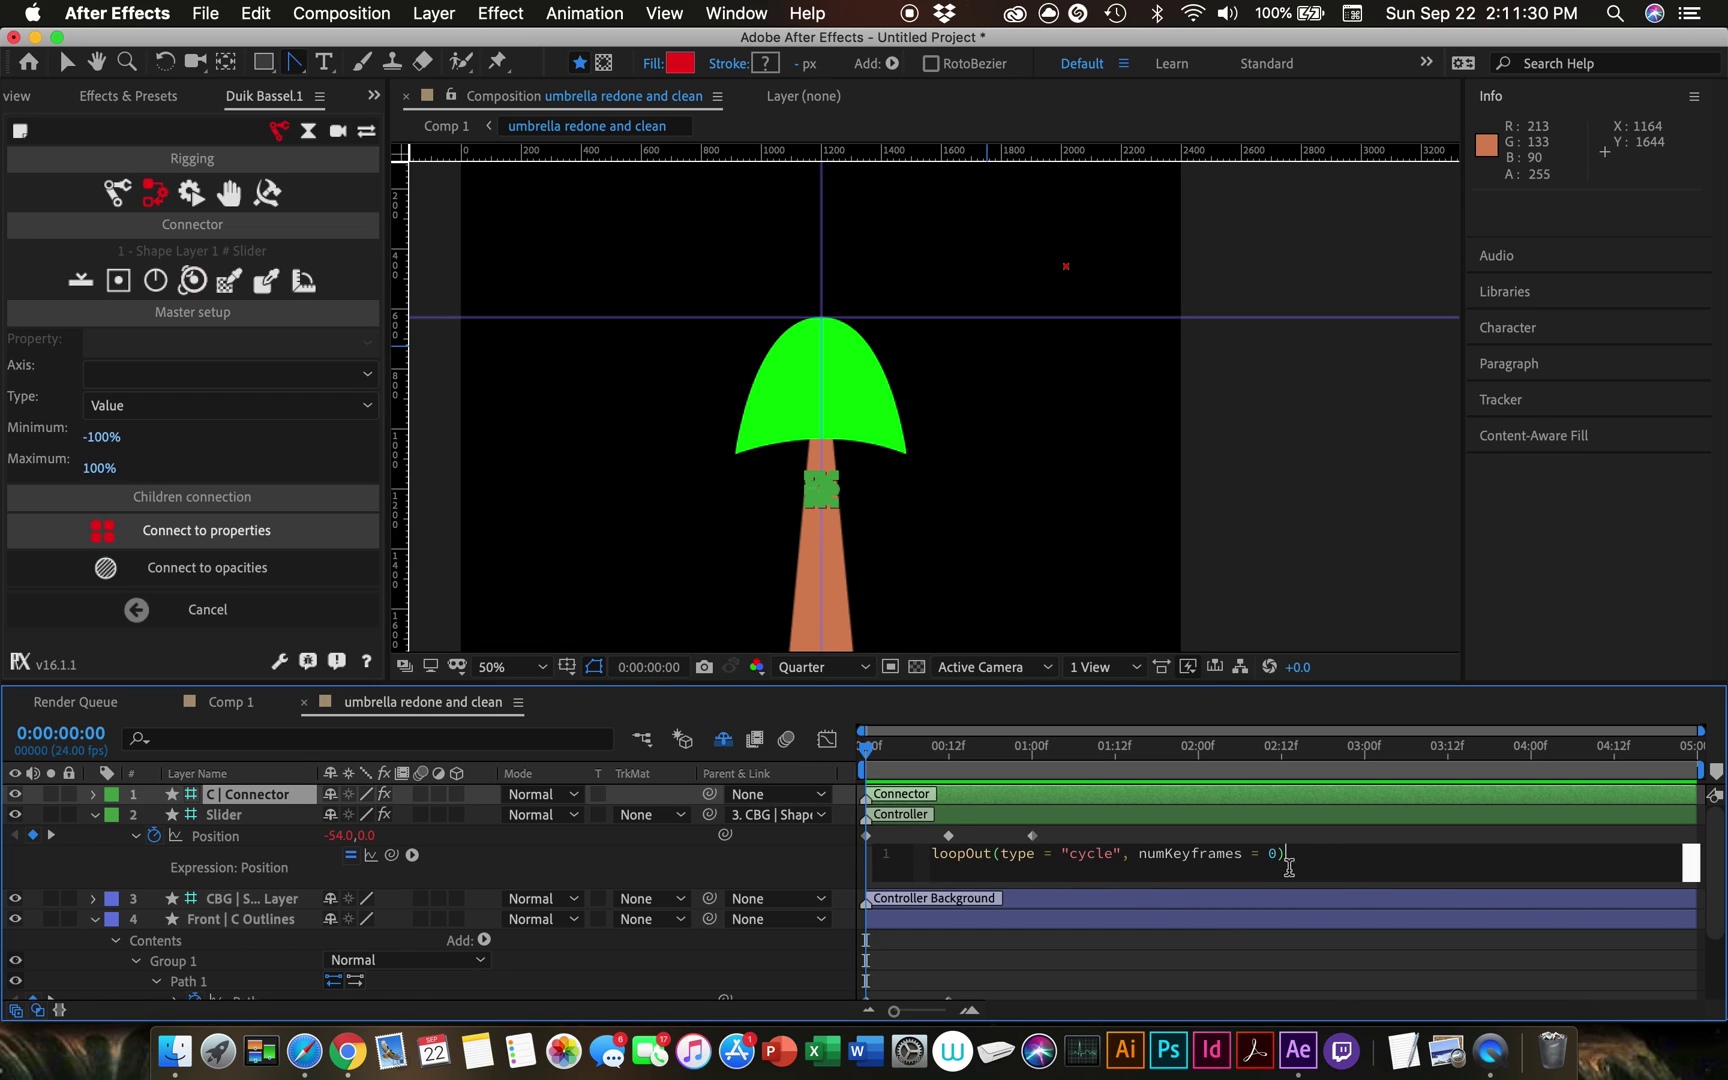
pyautogui.click(1316, 608)
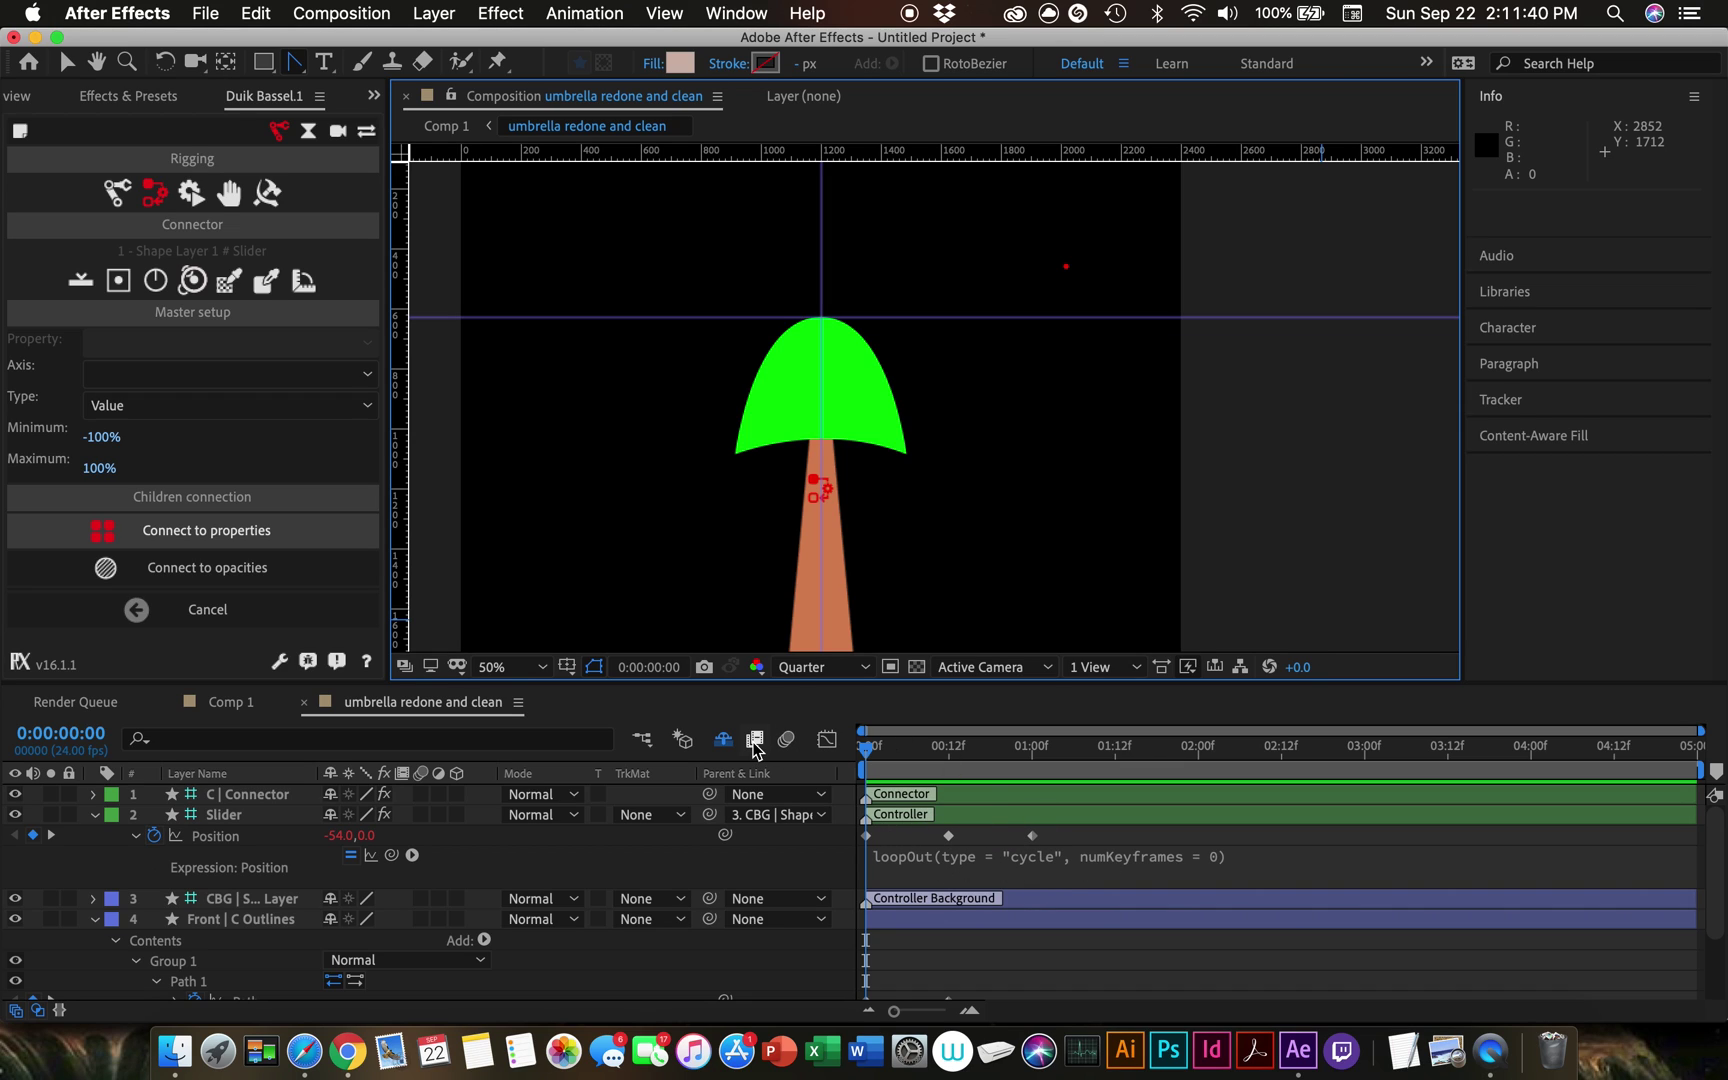
pyautogui.press('space')
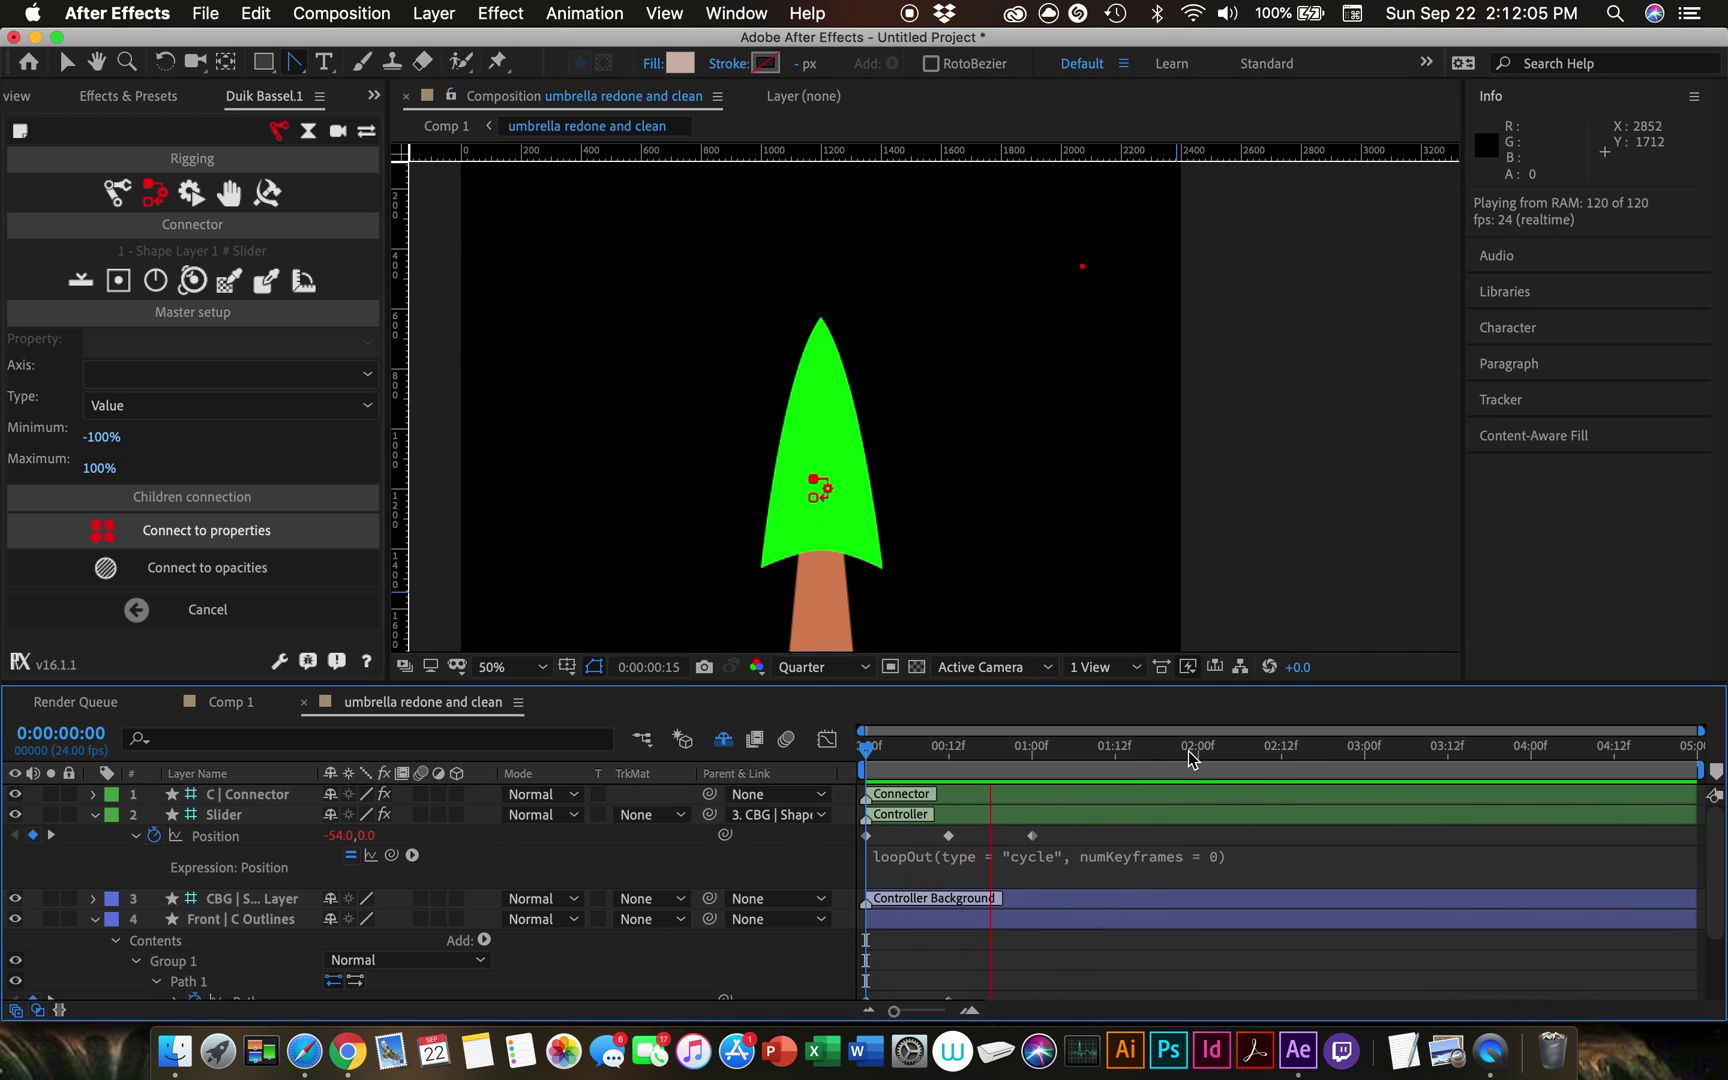
pyautogui.press('space')
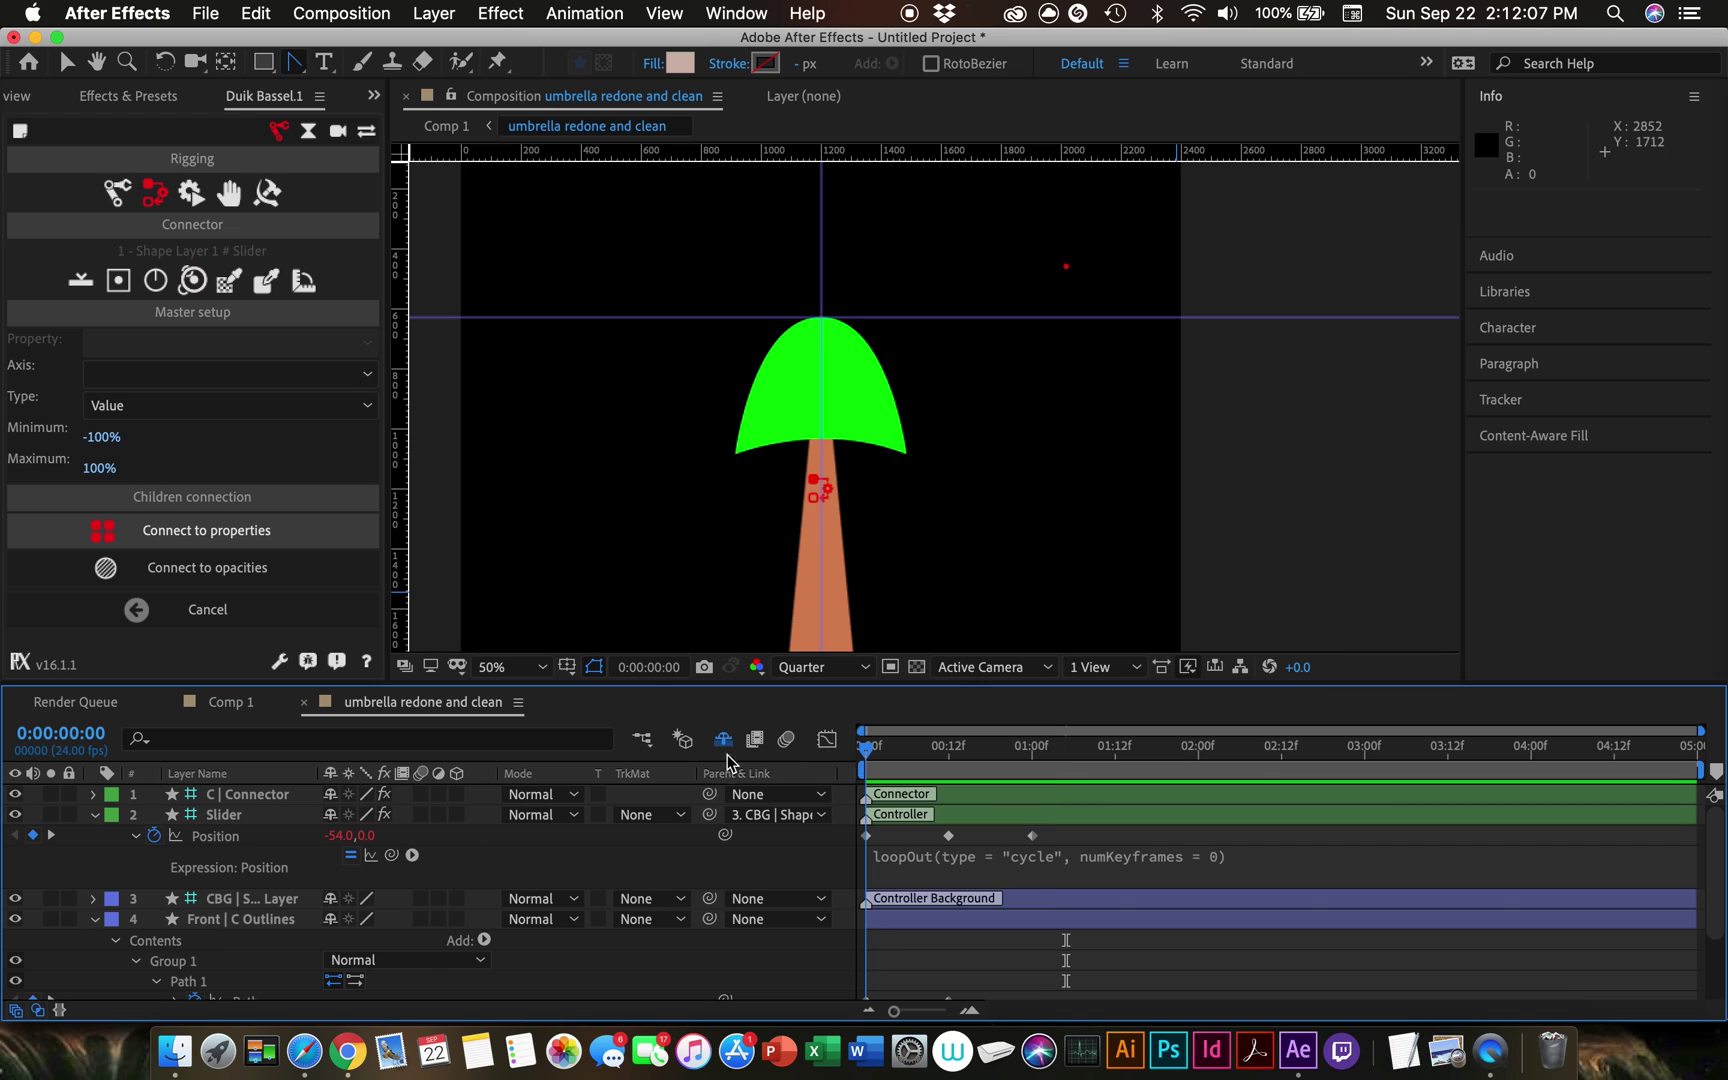
# Step: Delete the trunk artwork layer from the umbrella comp
pyautogui.scroll(-3, 97, 866)
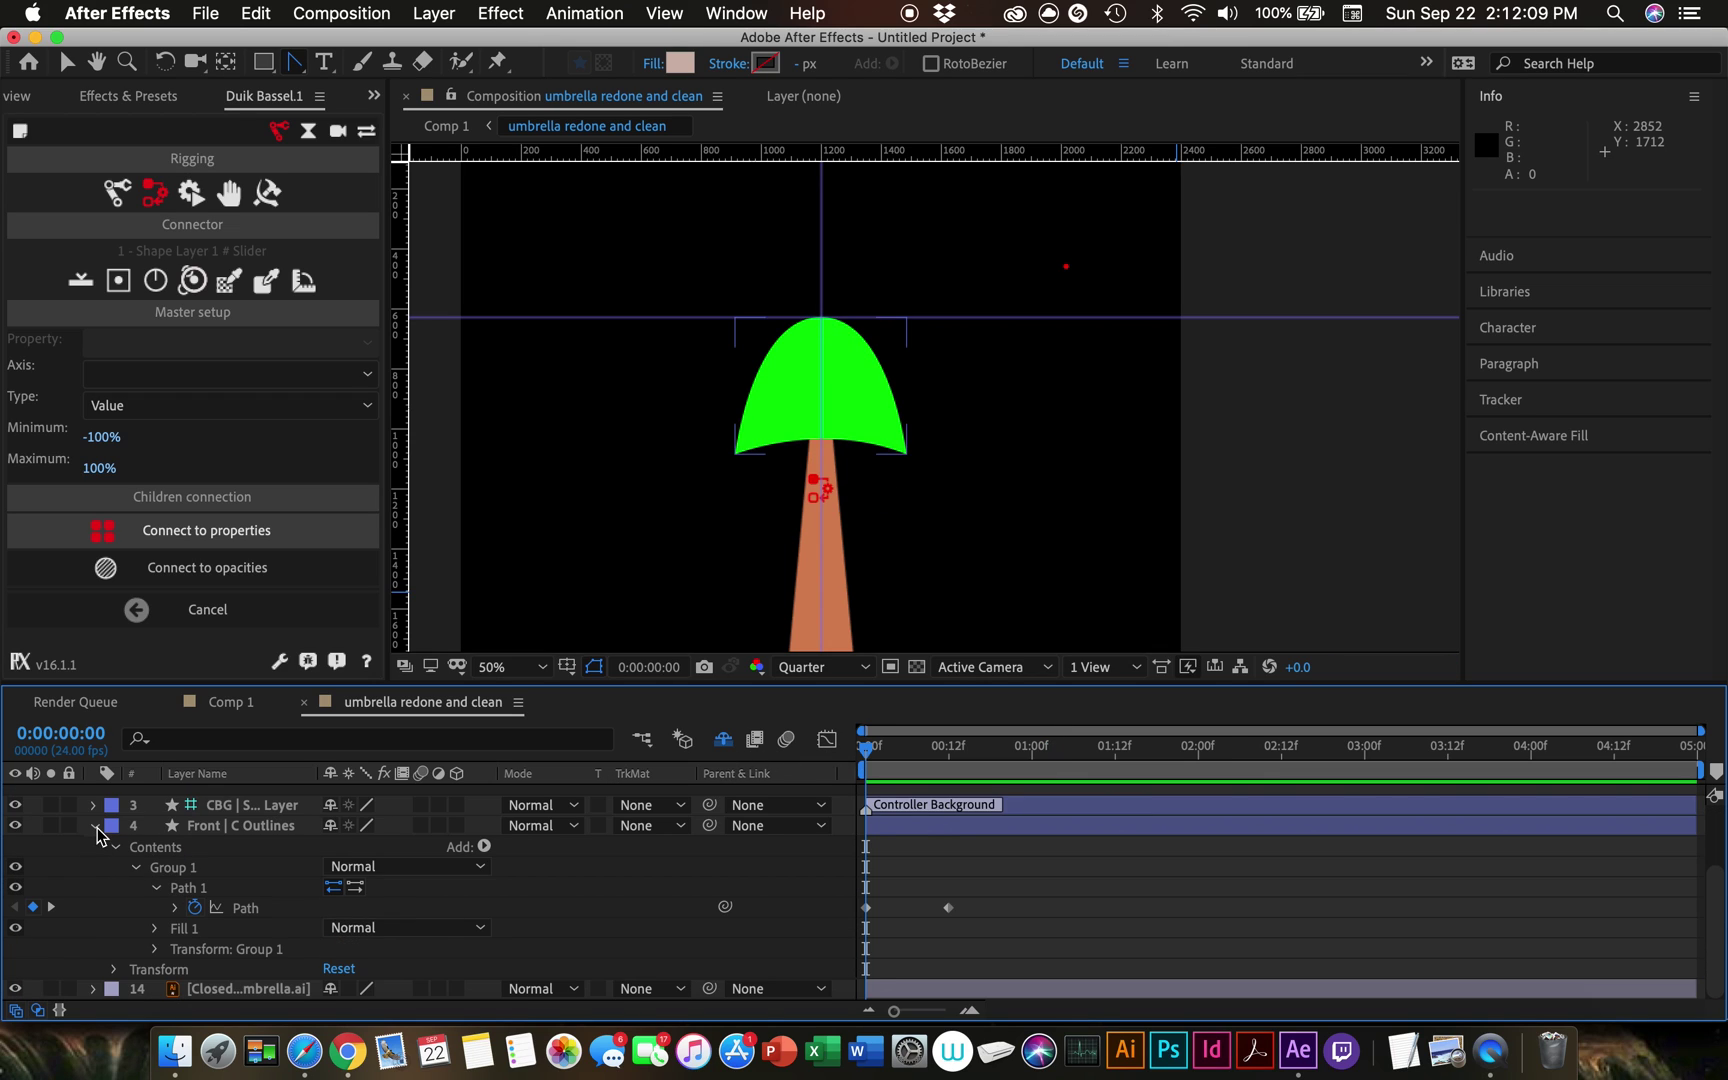
pyautogui.click(96, 829)
pyautogui.click(217, 940)
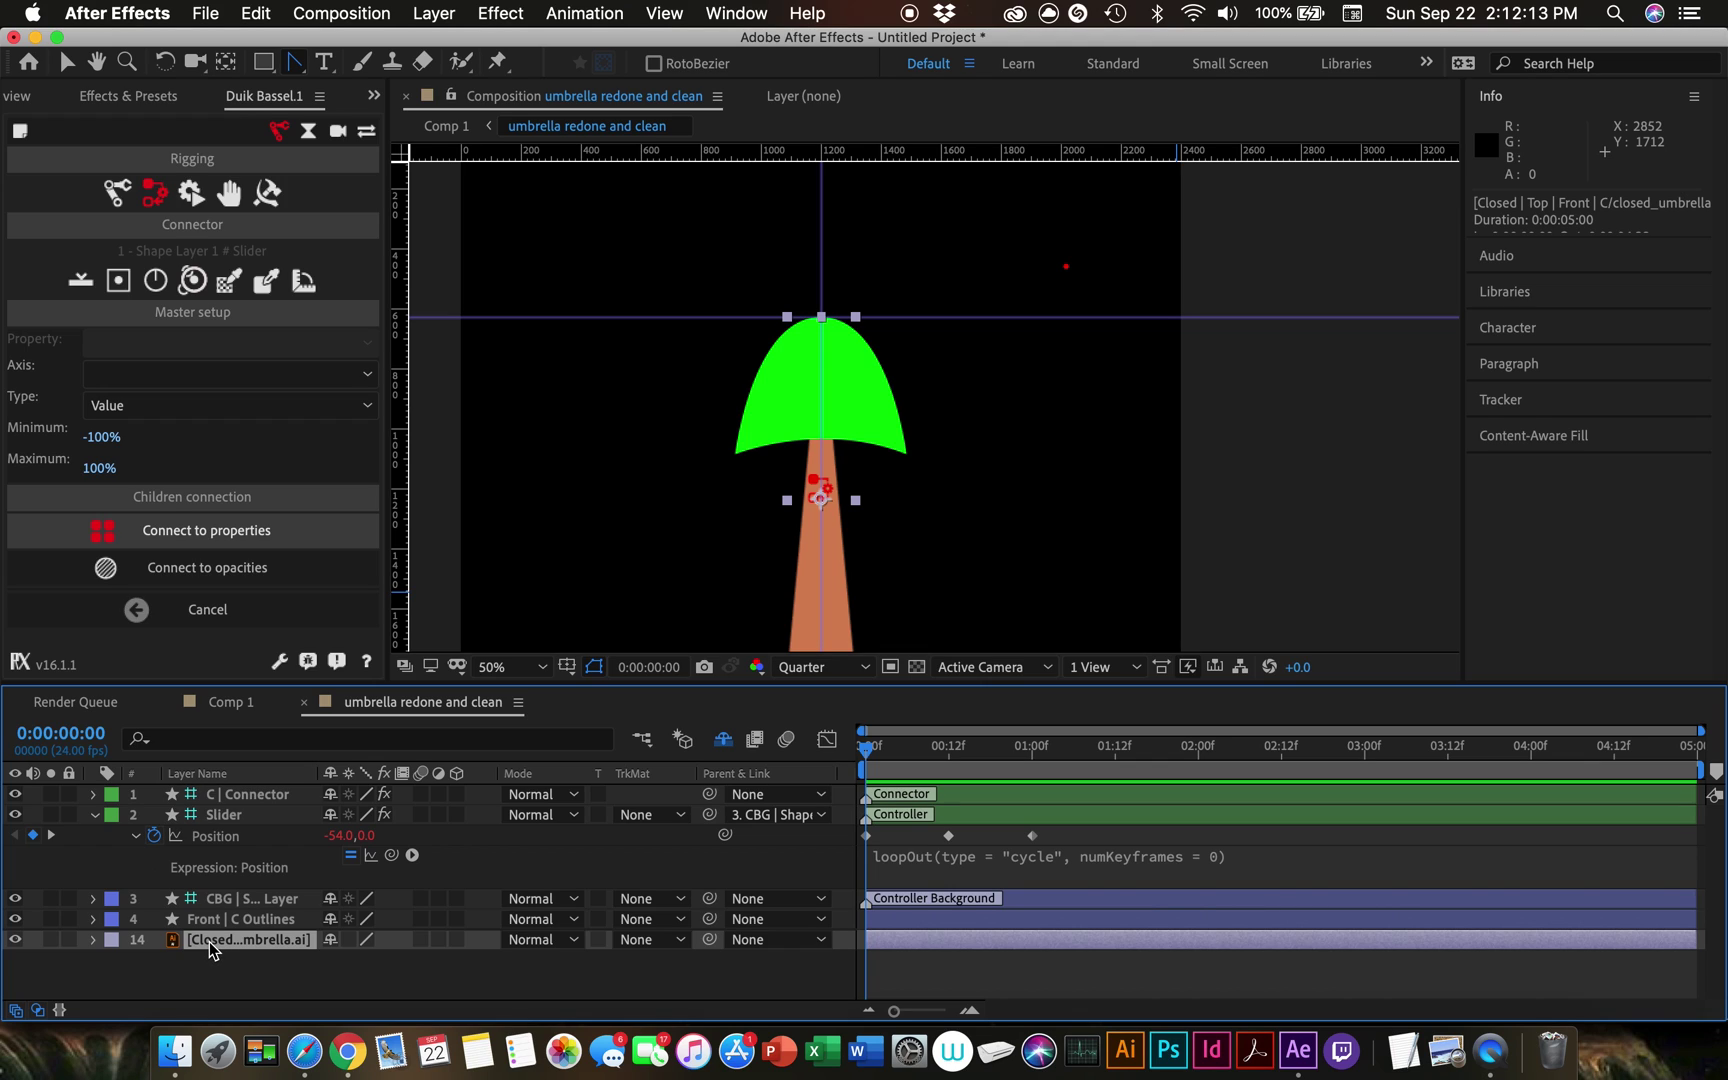
pyautogui.press('Delete')
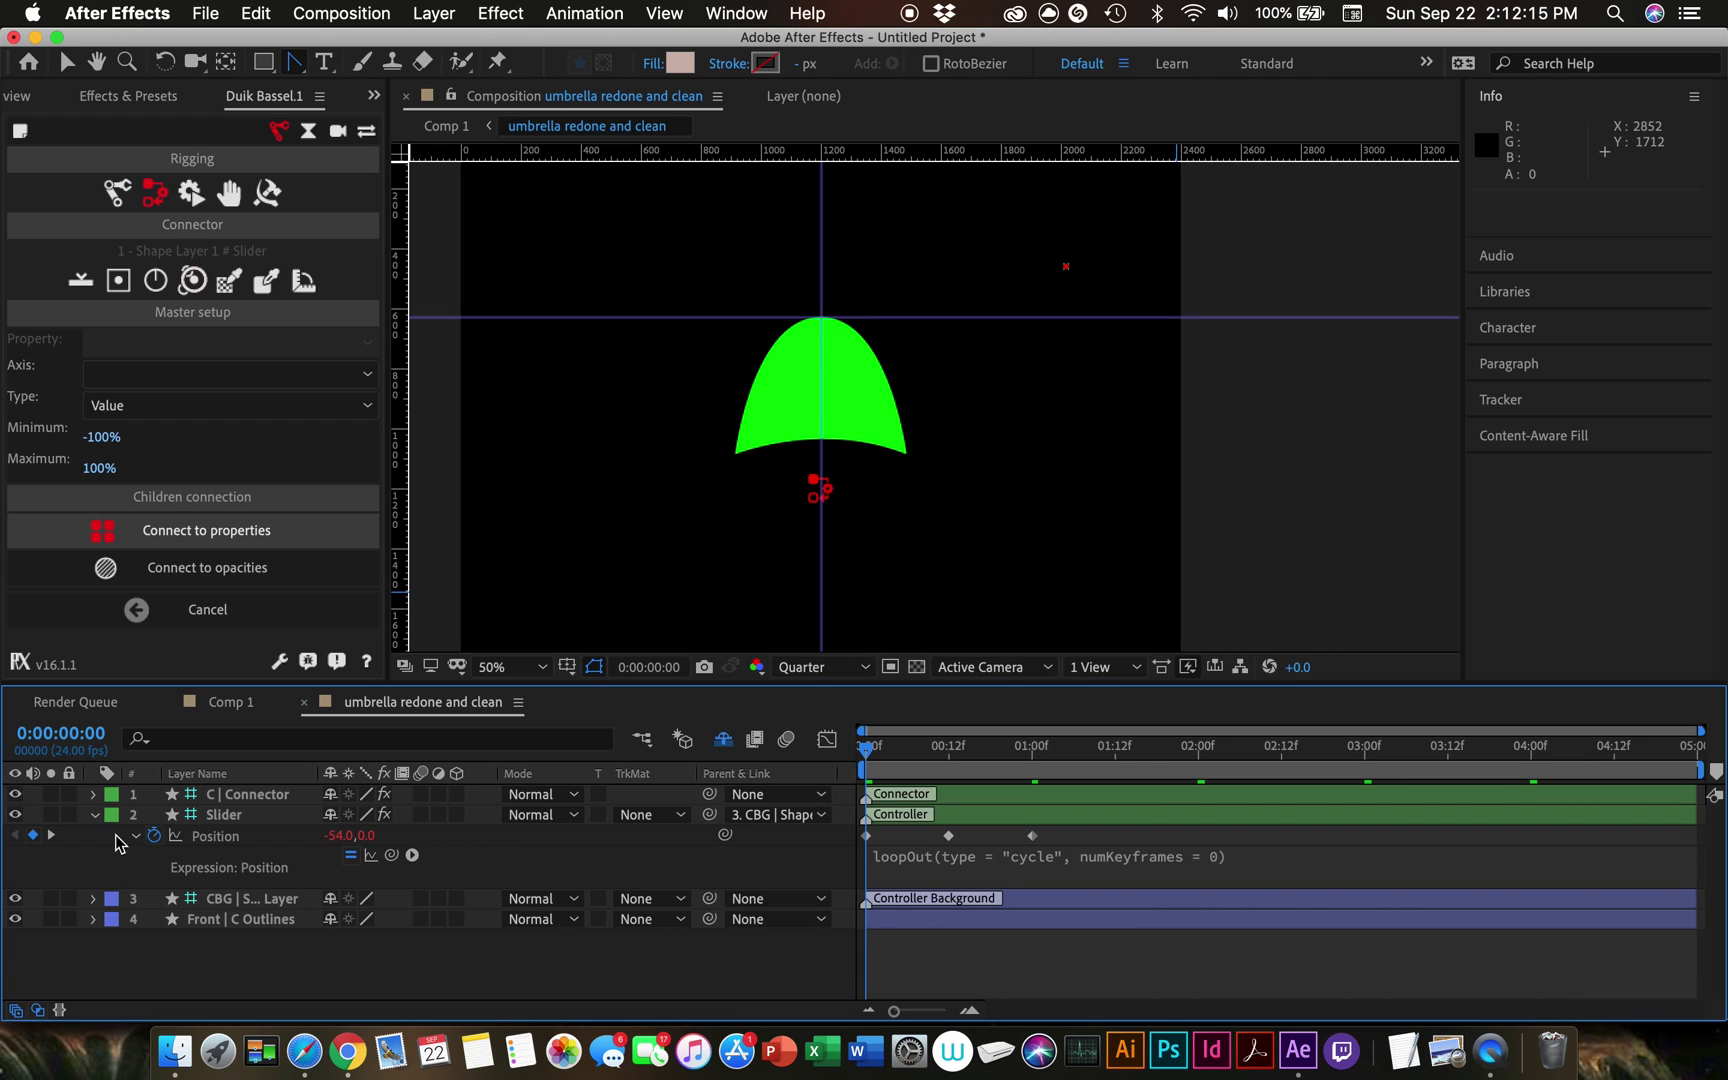
# Step: Unhide shy layers, make the purple Front | R panel visible, then re-enable Shy
pyautogui.click(96, 816)
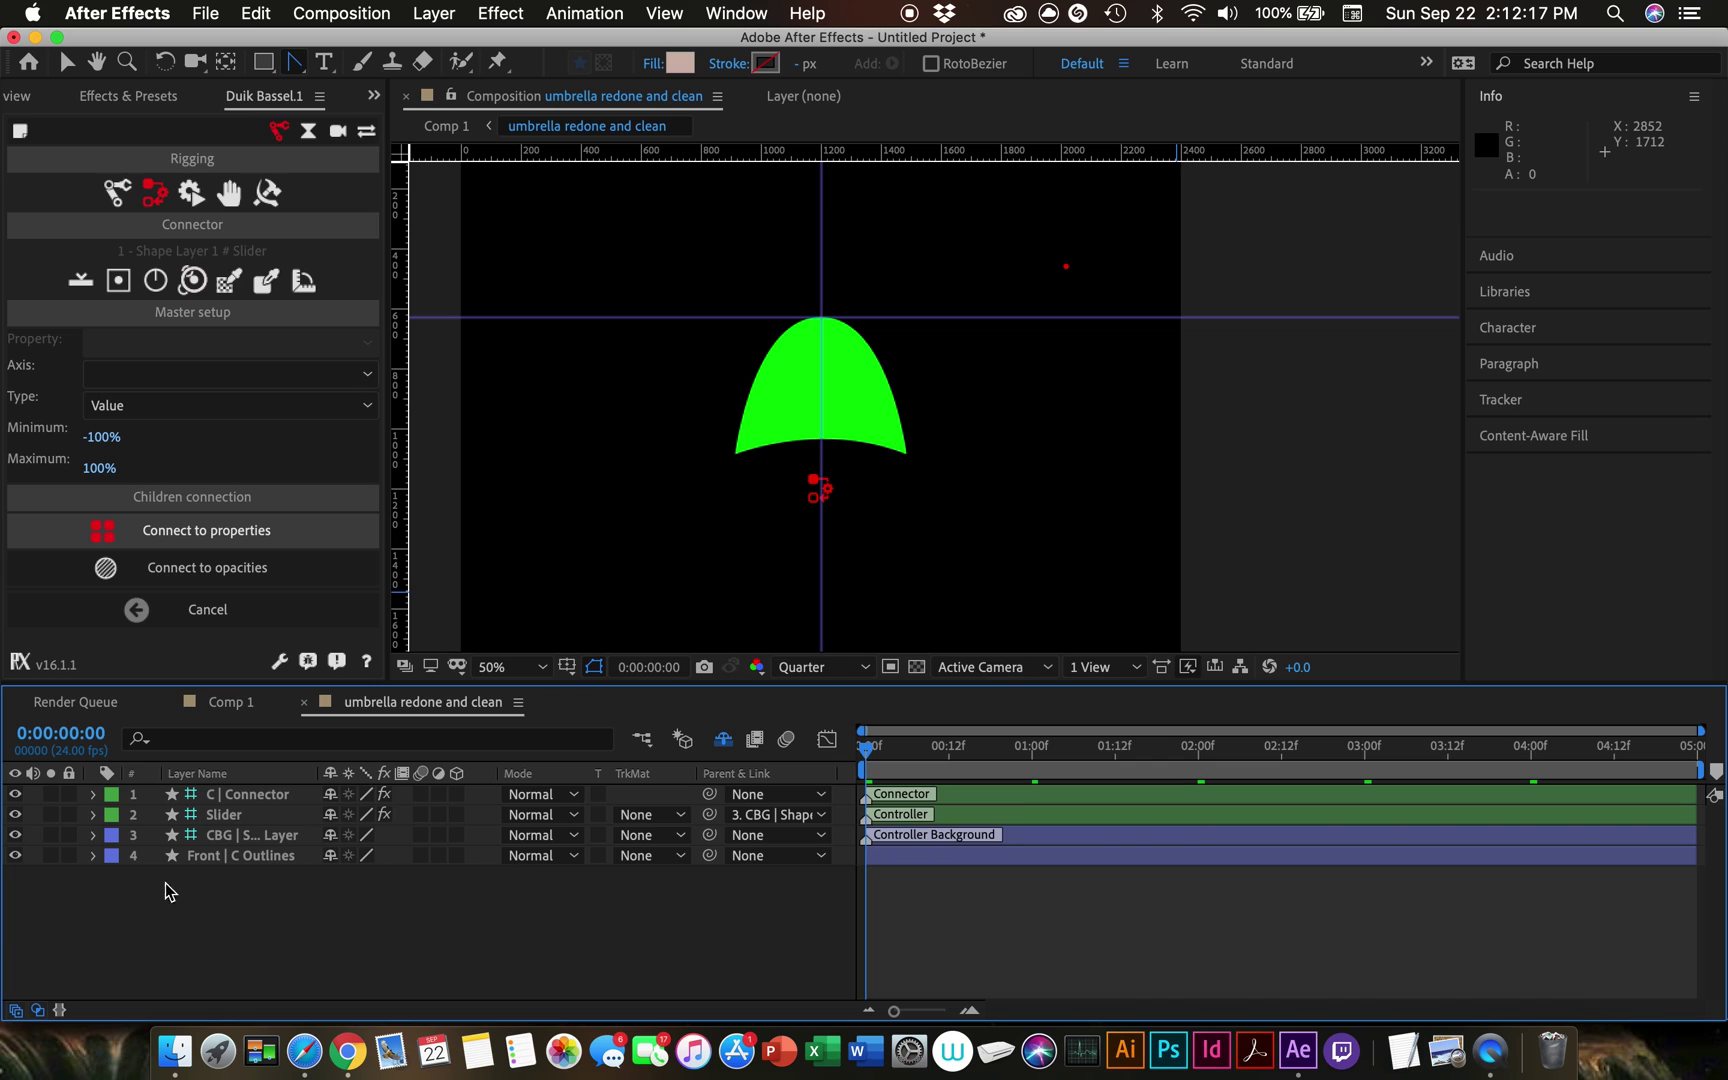
pyautogui.click(207, 860)
pyautogui.click(207, 888)
pyautogui.click(722, 739)
pyautogui.scroll(-2, 240, 865)
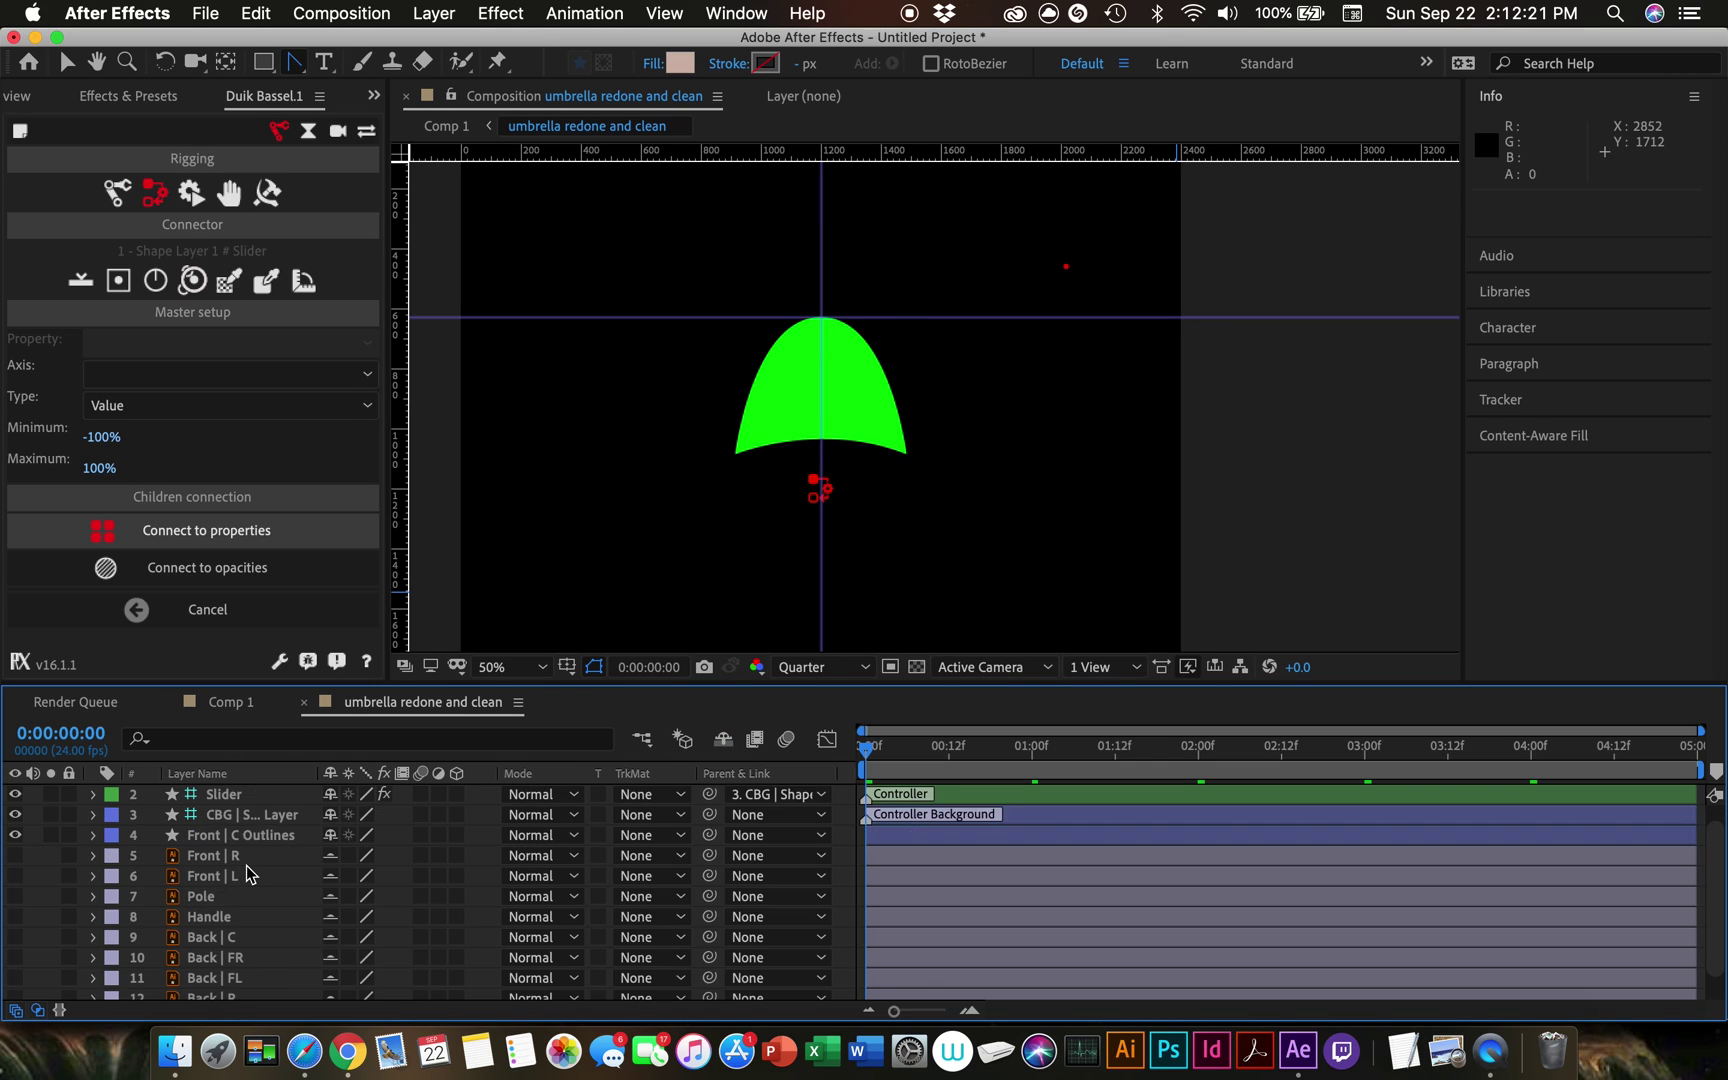
pyautogui.click(221, 838)
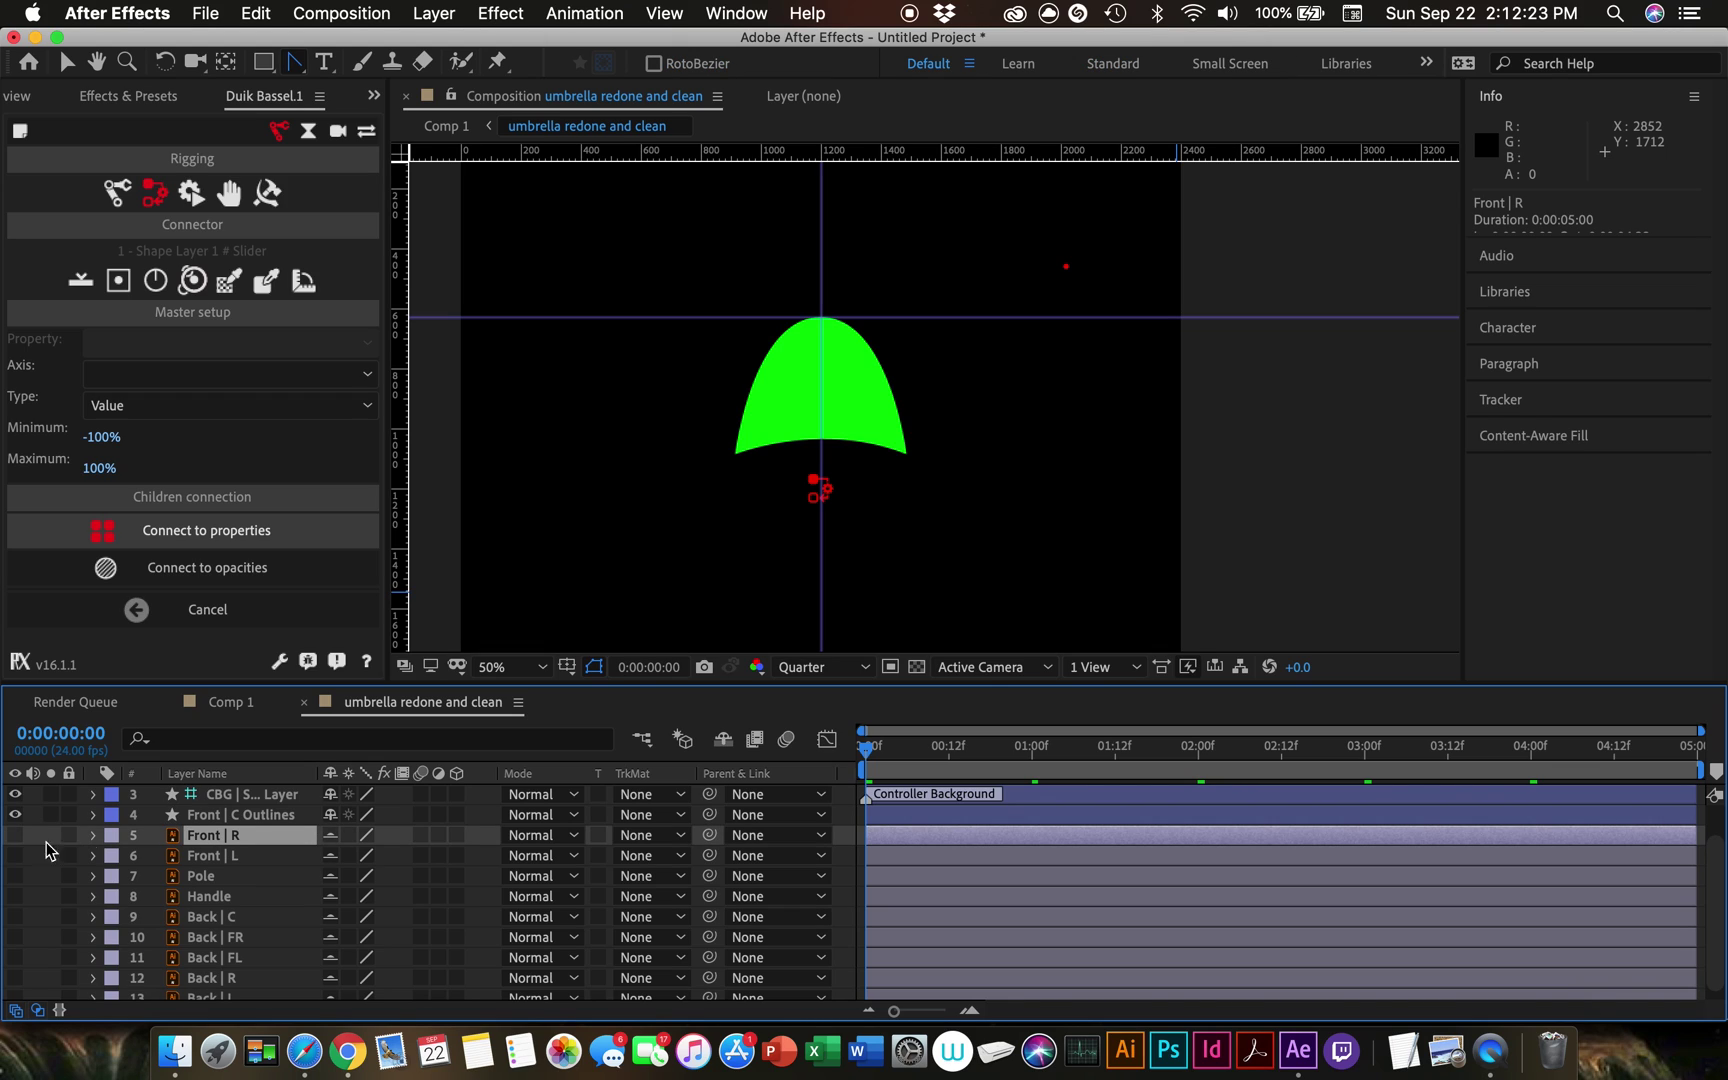
pyautogui.click(15, 835)
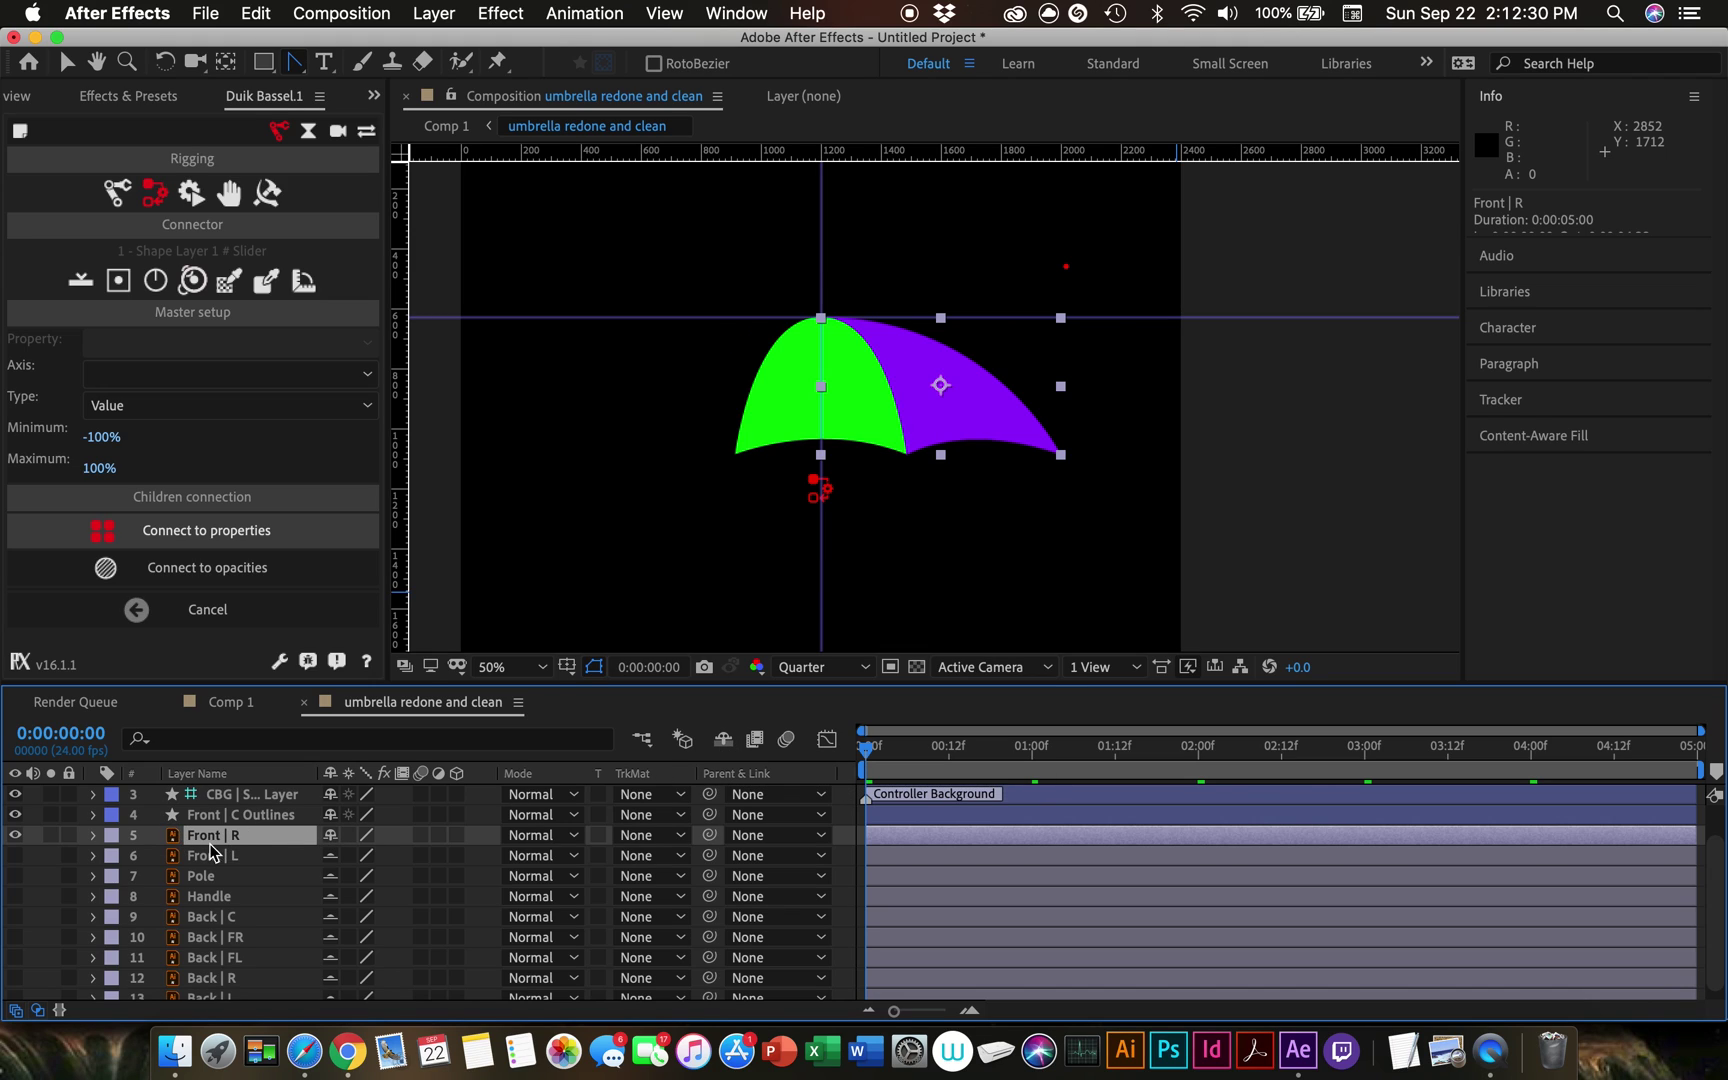
pyautogui.click(732, 744)
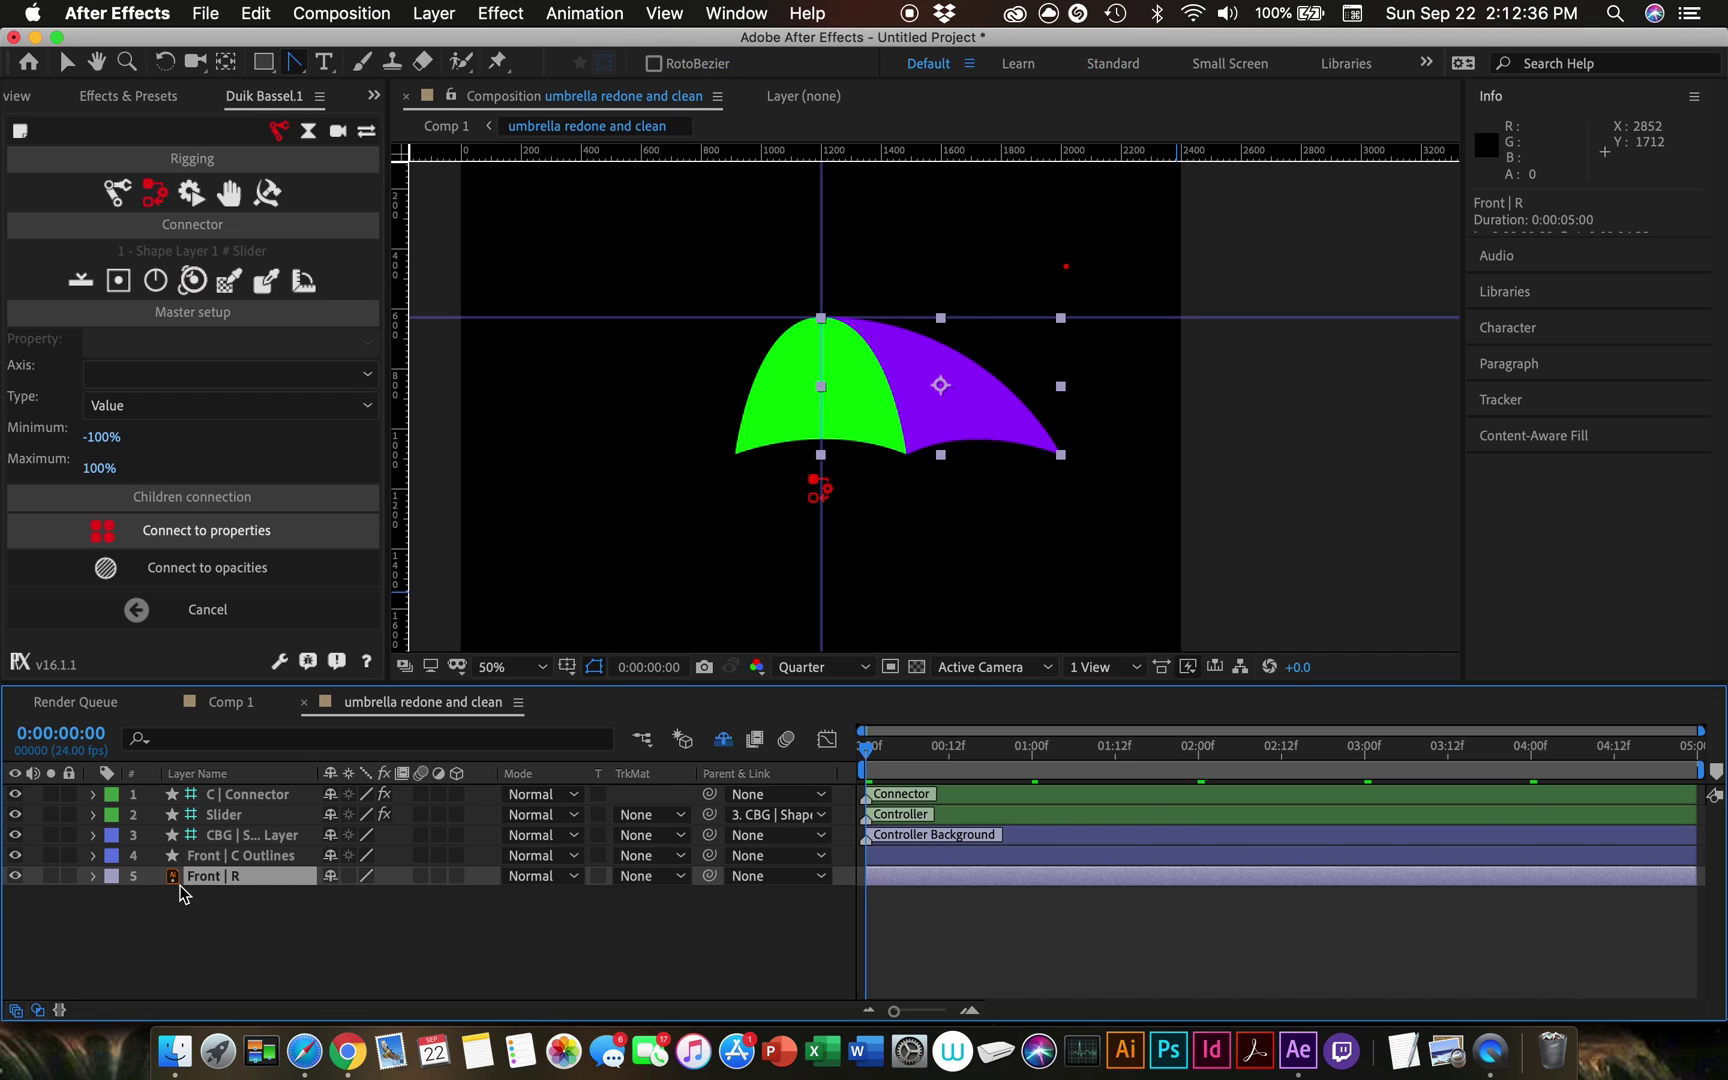
# Step: Convert the Front | R artwork into shapes and delete the original vector layer
pyautogui.rightClick(215, 876)
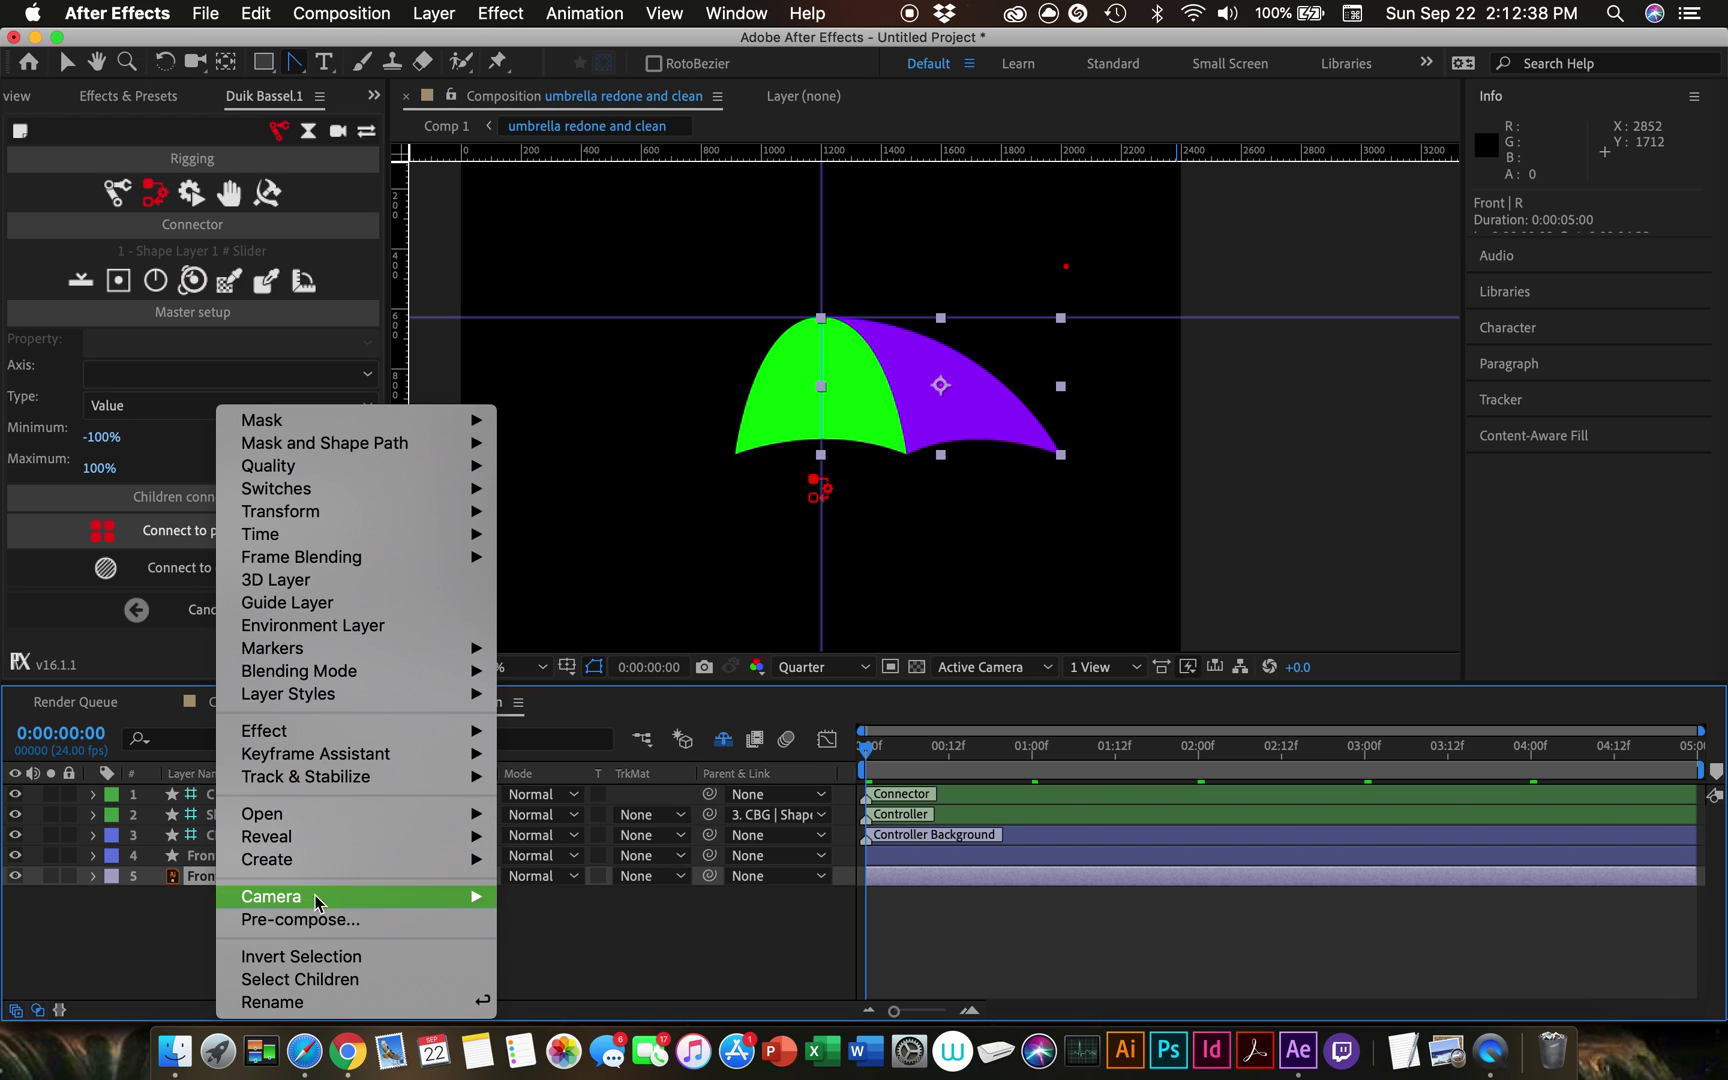
pyautogui.moveTo(333, 855)
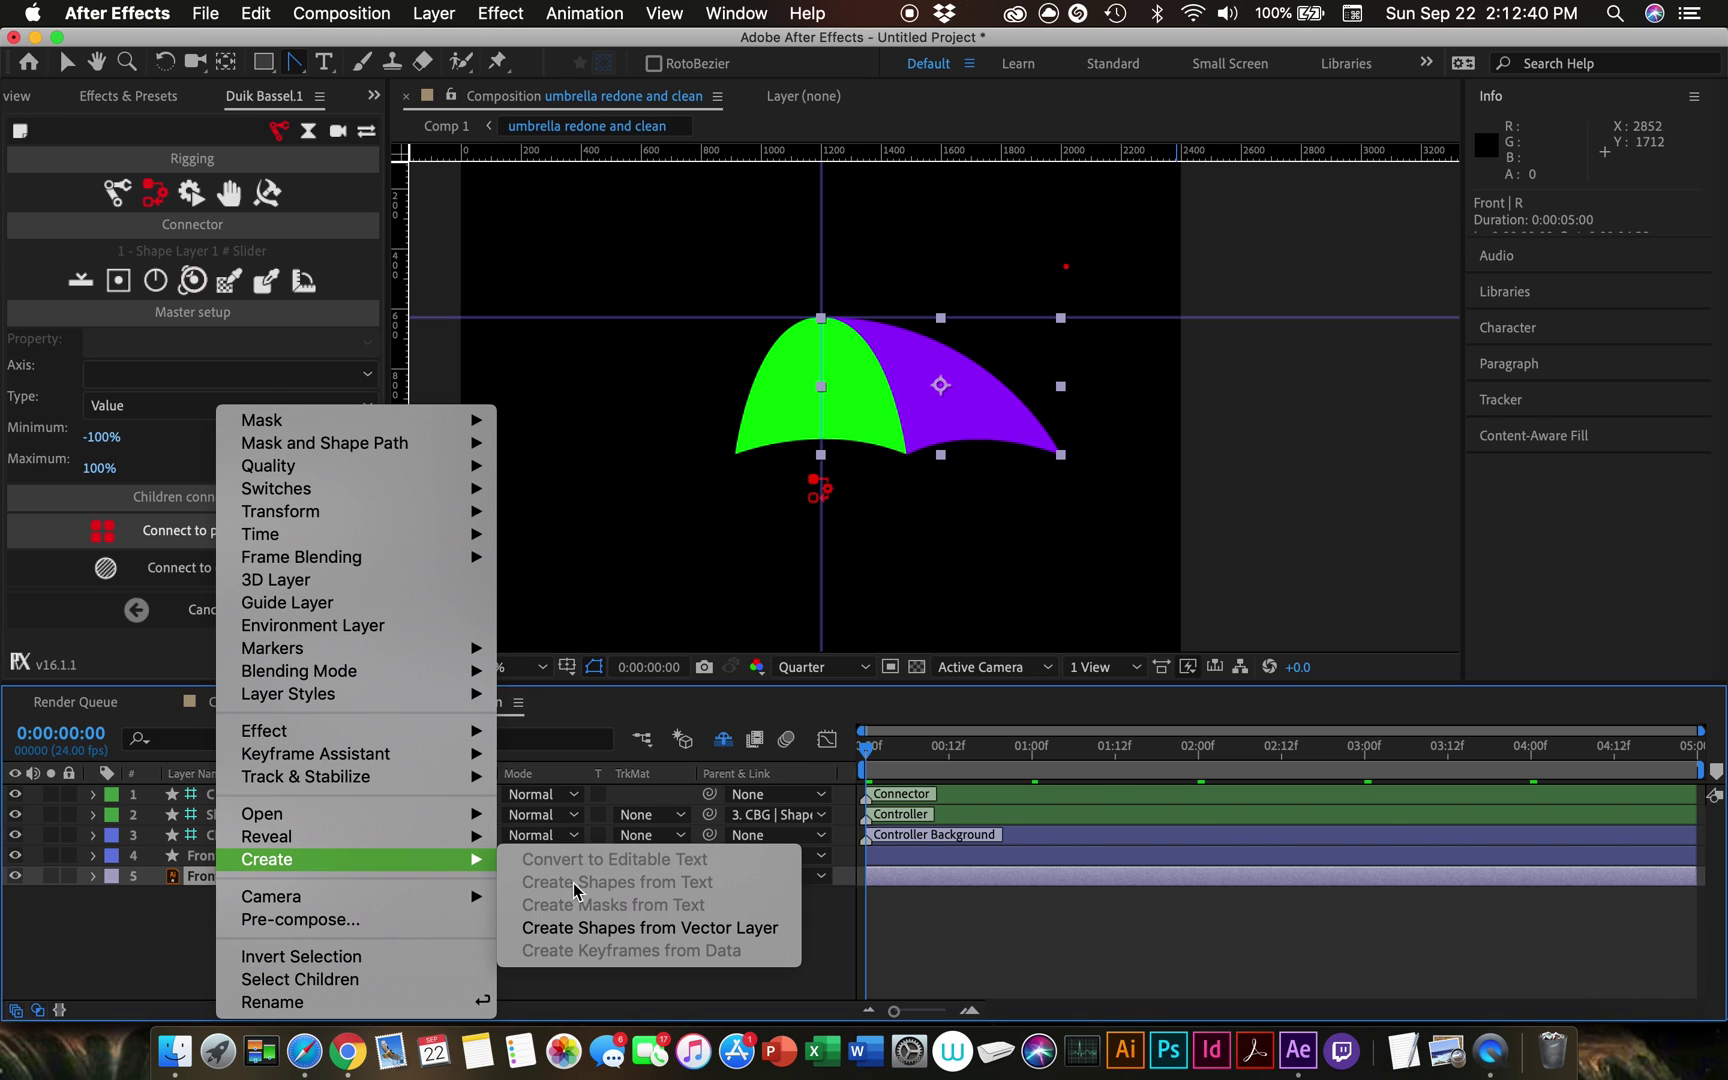
pyautogui.click(600, 930)
pyautogui.click(226, 958)
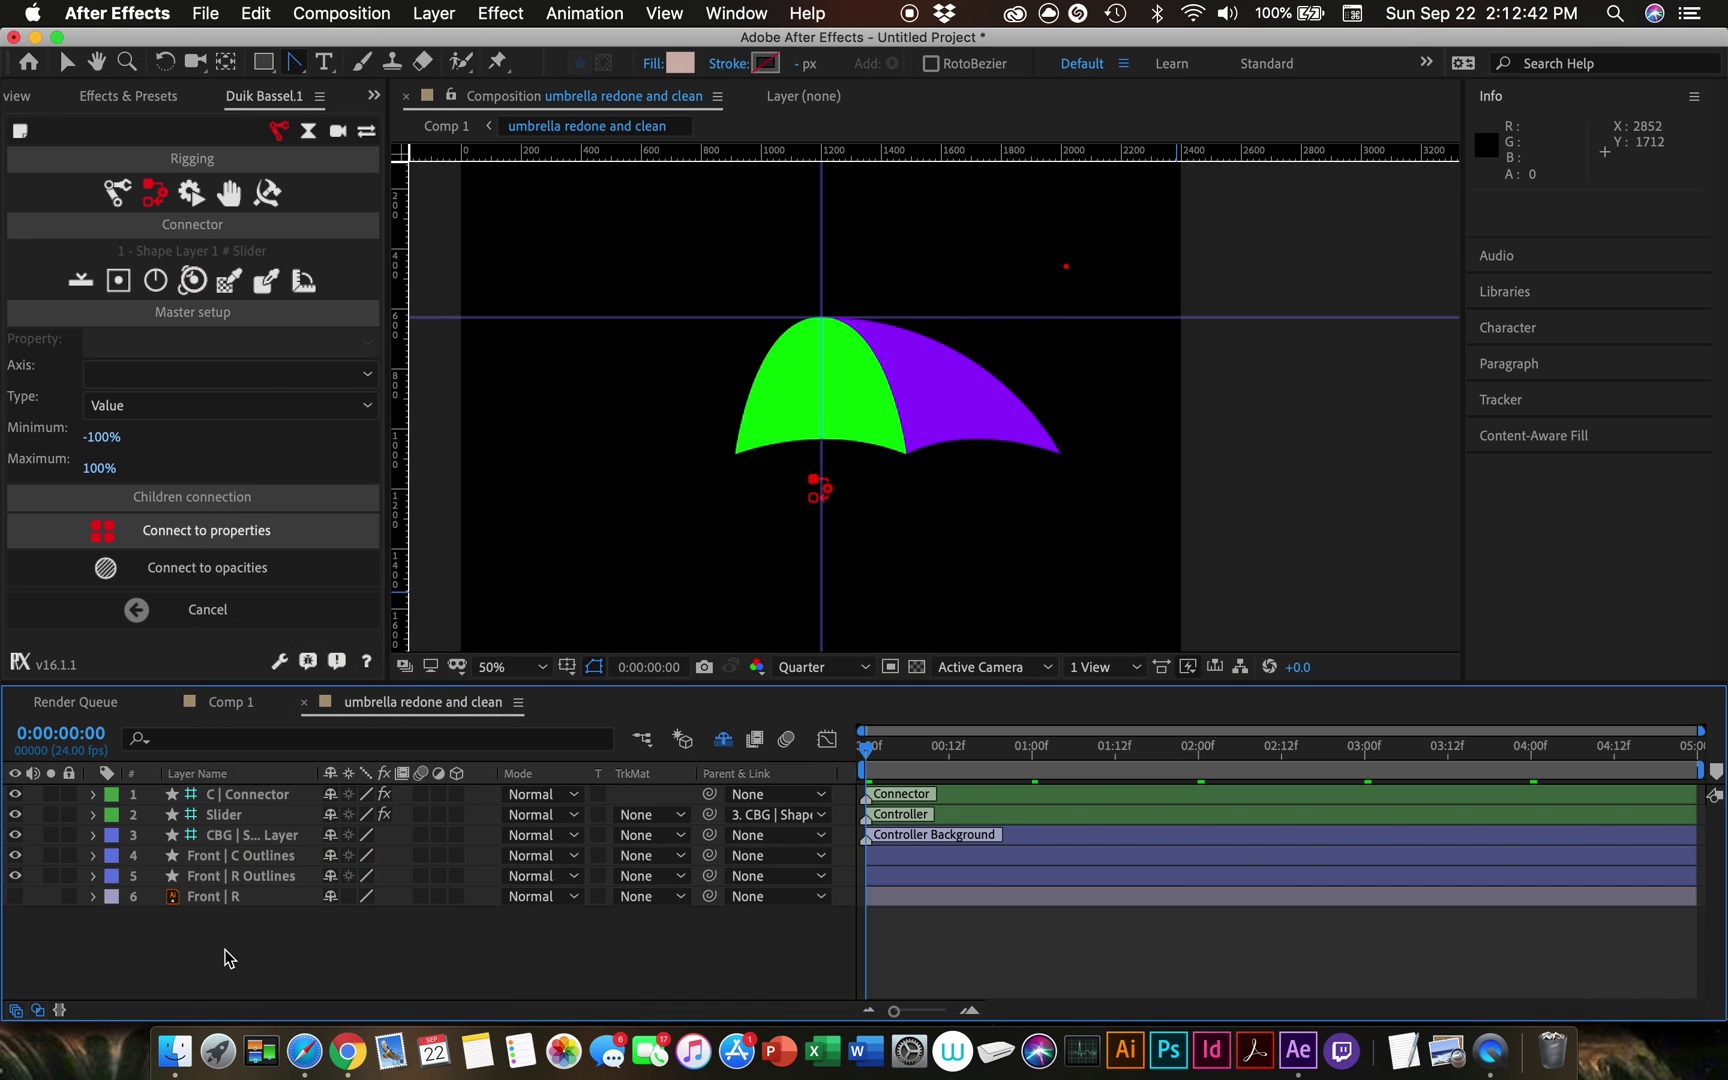
pyautogui.click(207, 900)
pyautogui.press('Delete')
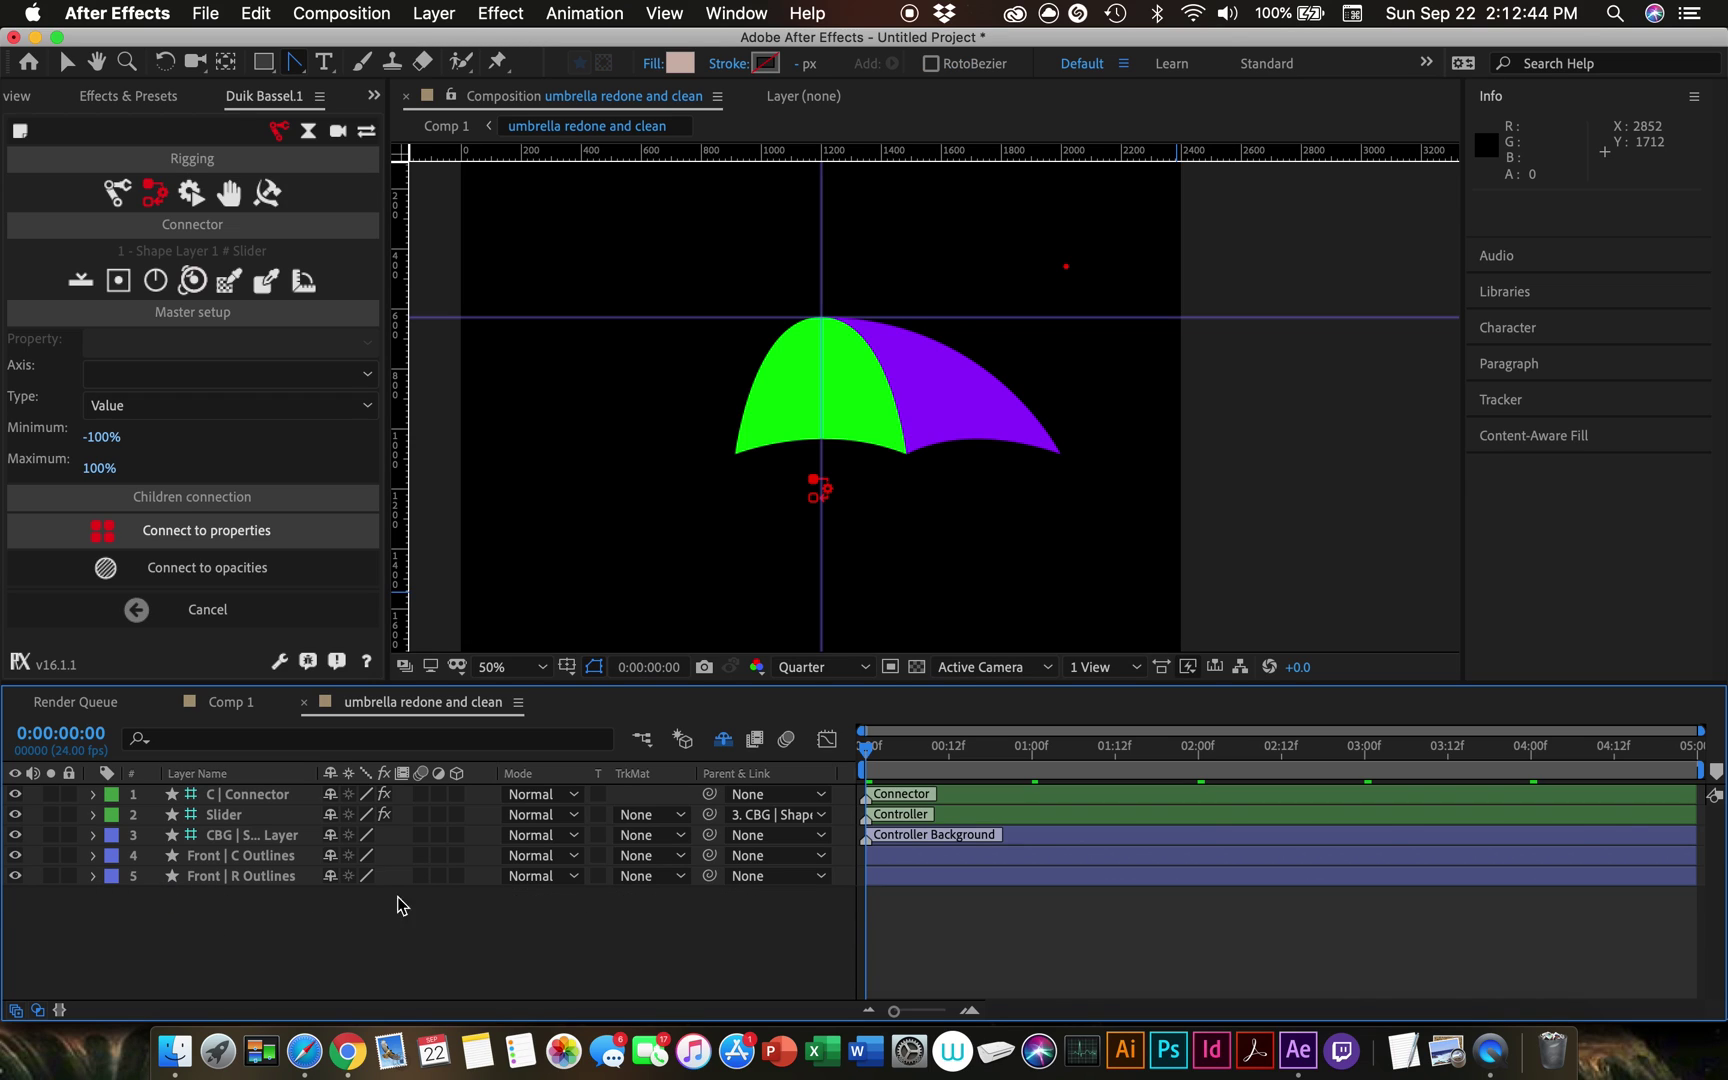
# Step: Select Front | R Outlines and show the Align options in the left panel
pyautogui.click(231, 880)
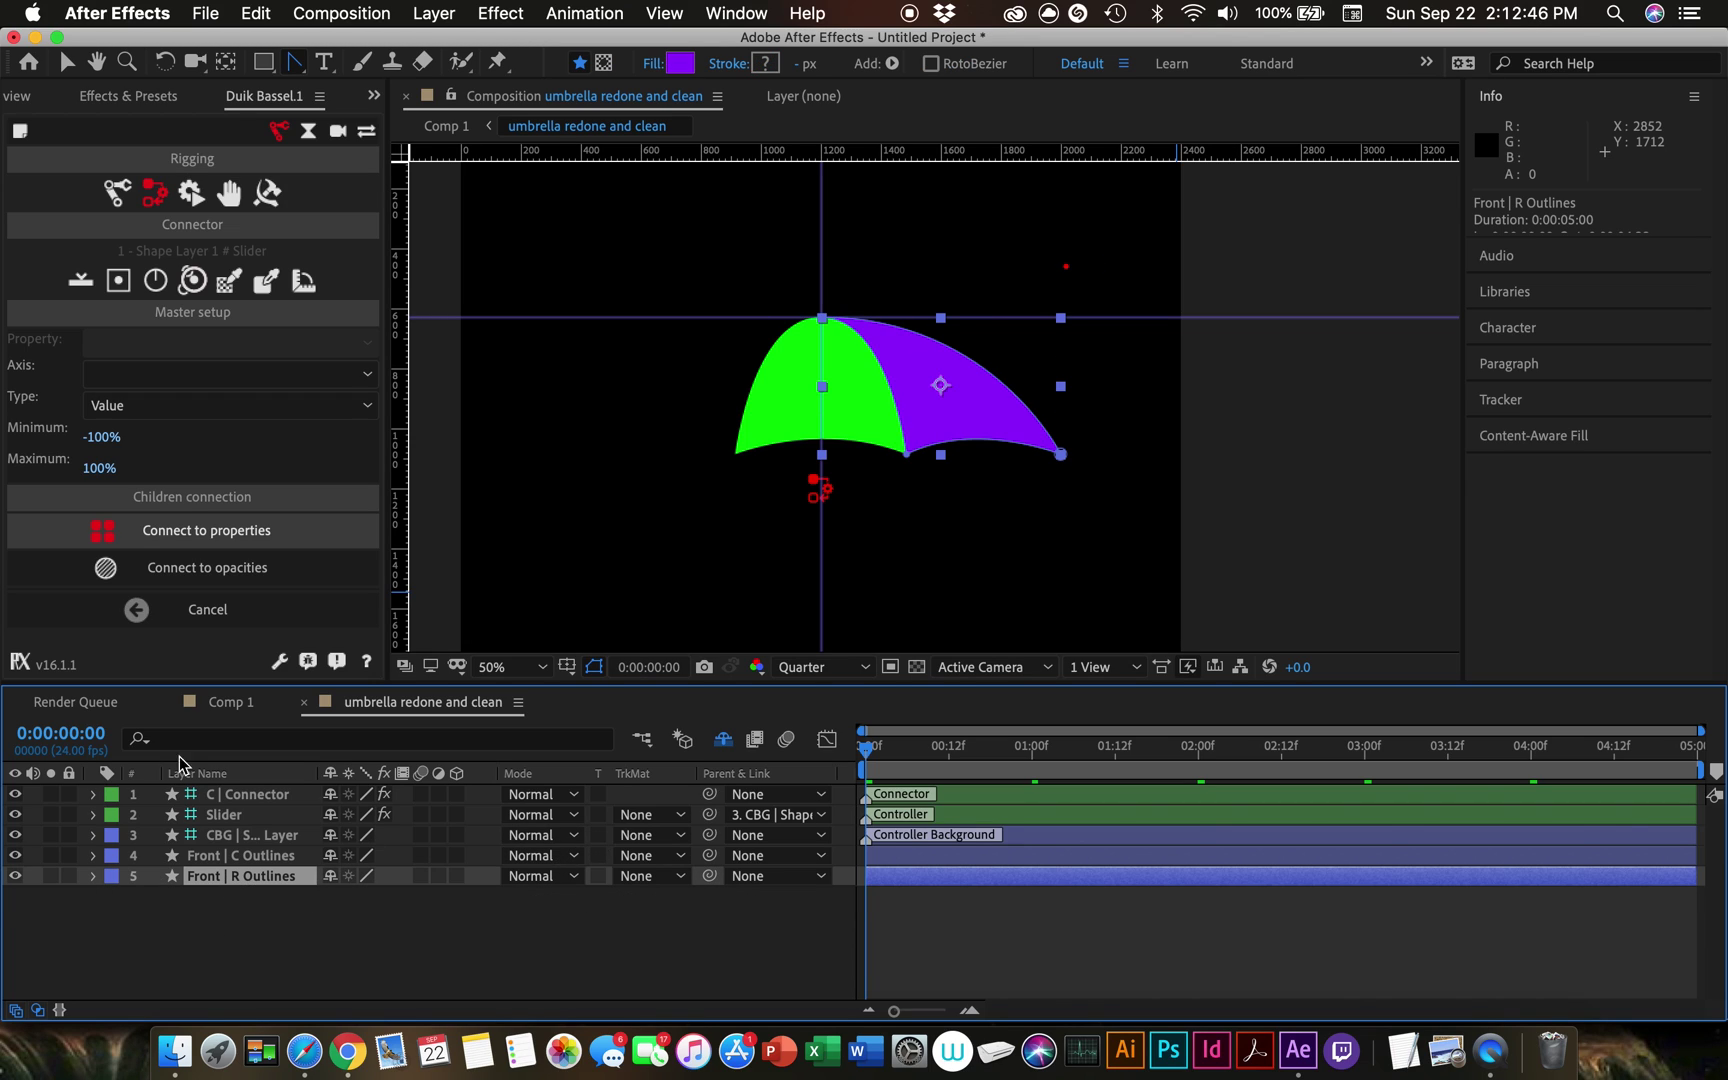
pyautogui.click(17, 97)
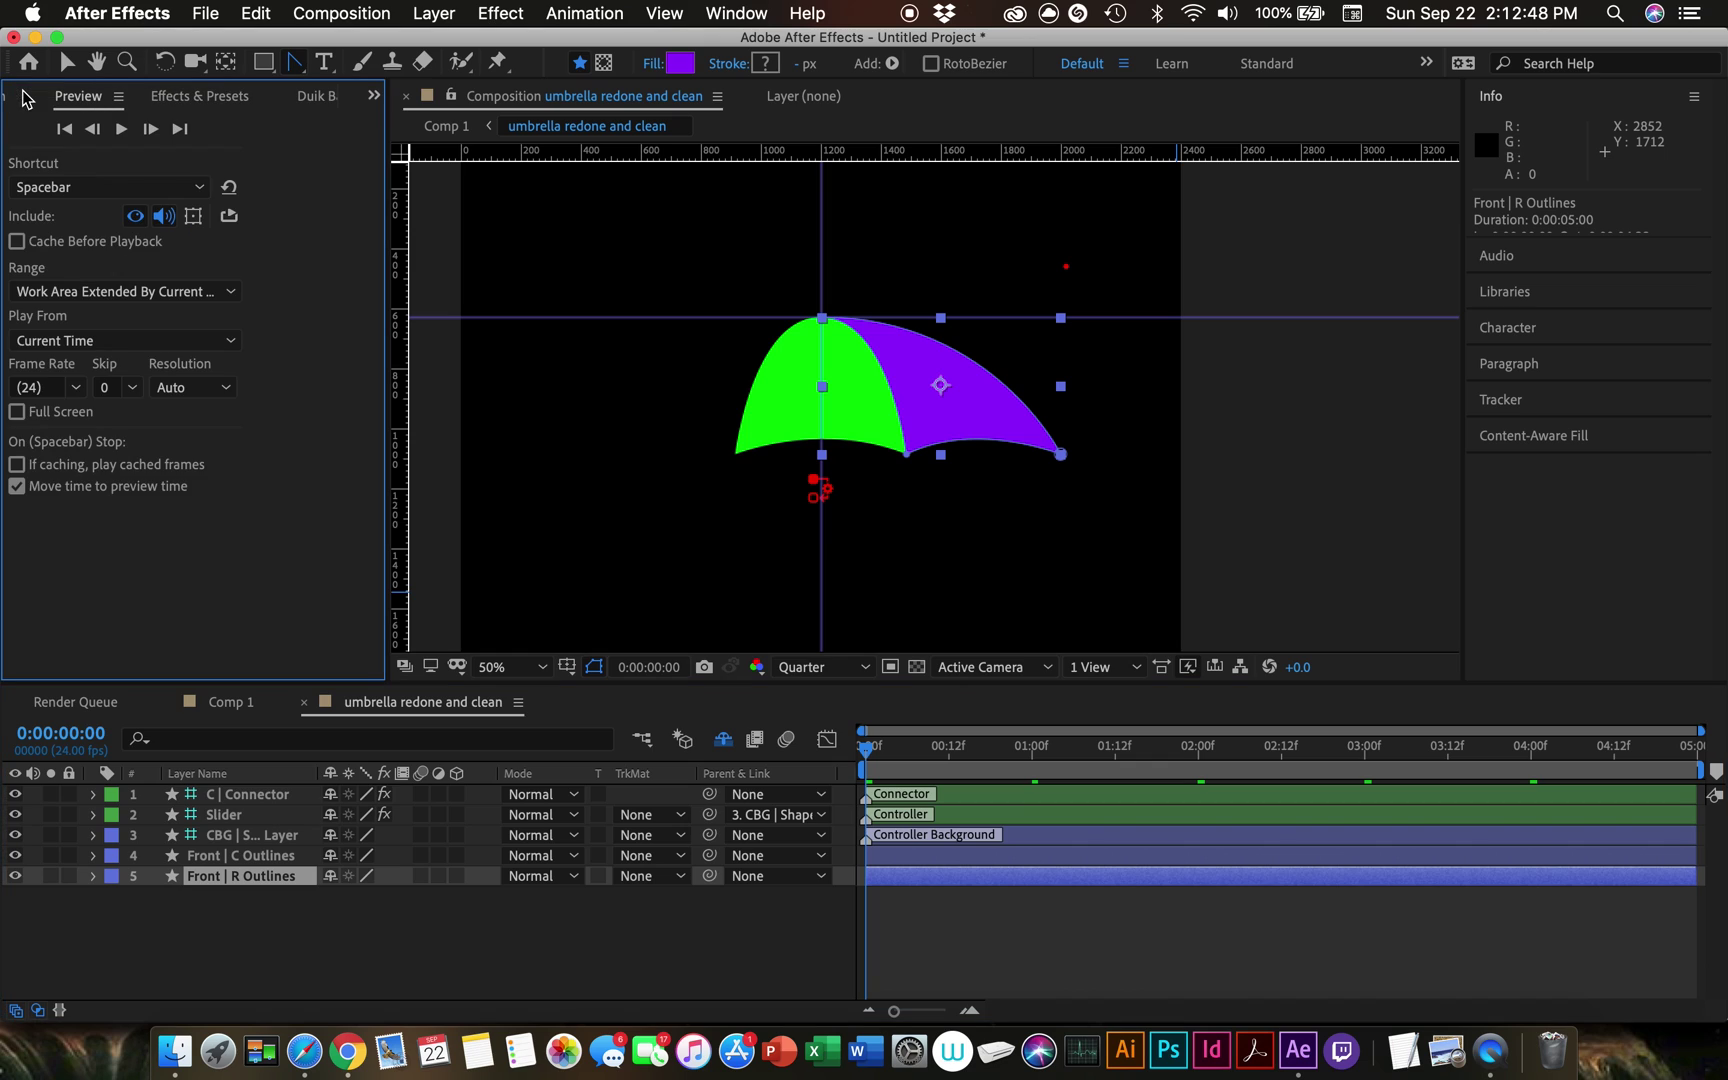
pyautogui.click(14, 99)
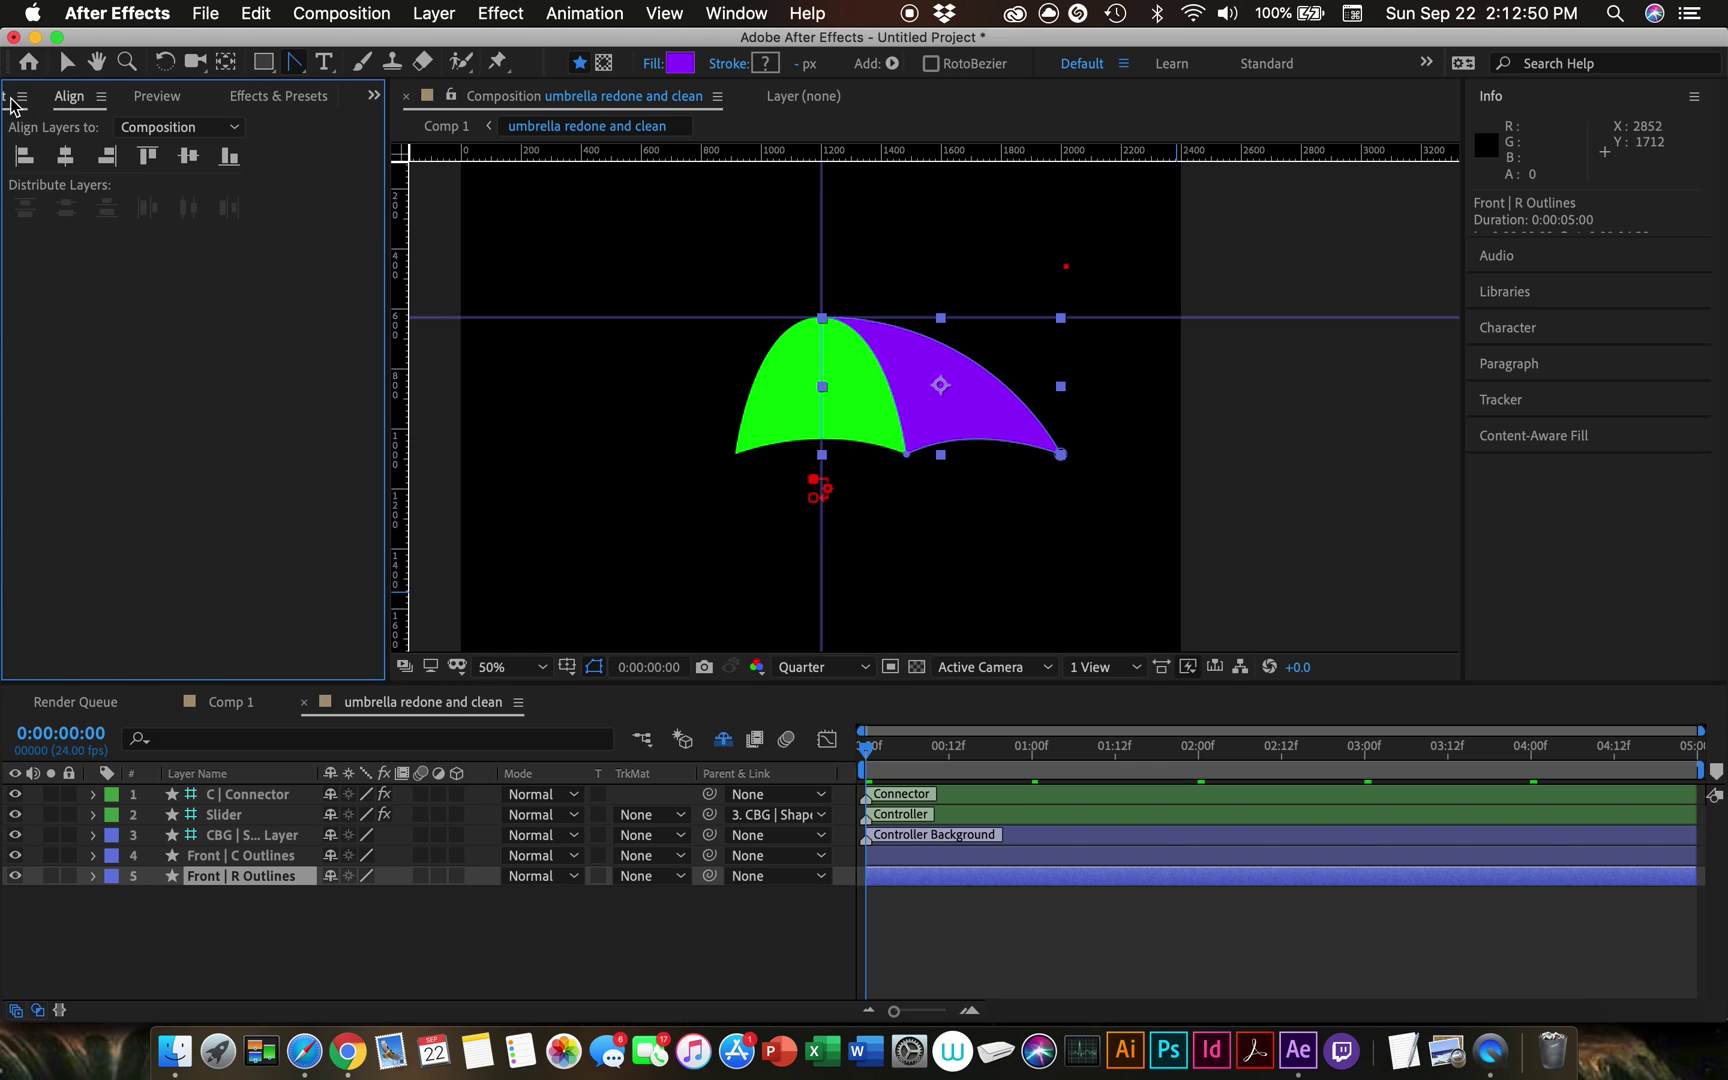
# Step: Add the Front | R closed_umbrella.ai artwork from the Project panel to the timeline
pyautogui.click(14, 100)
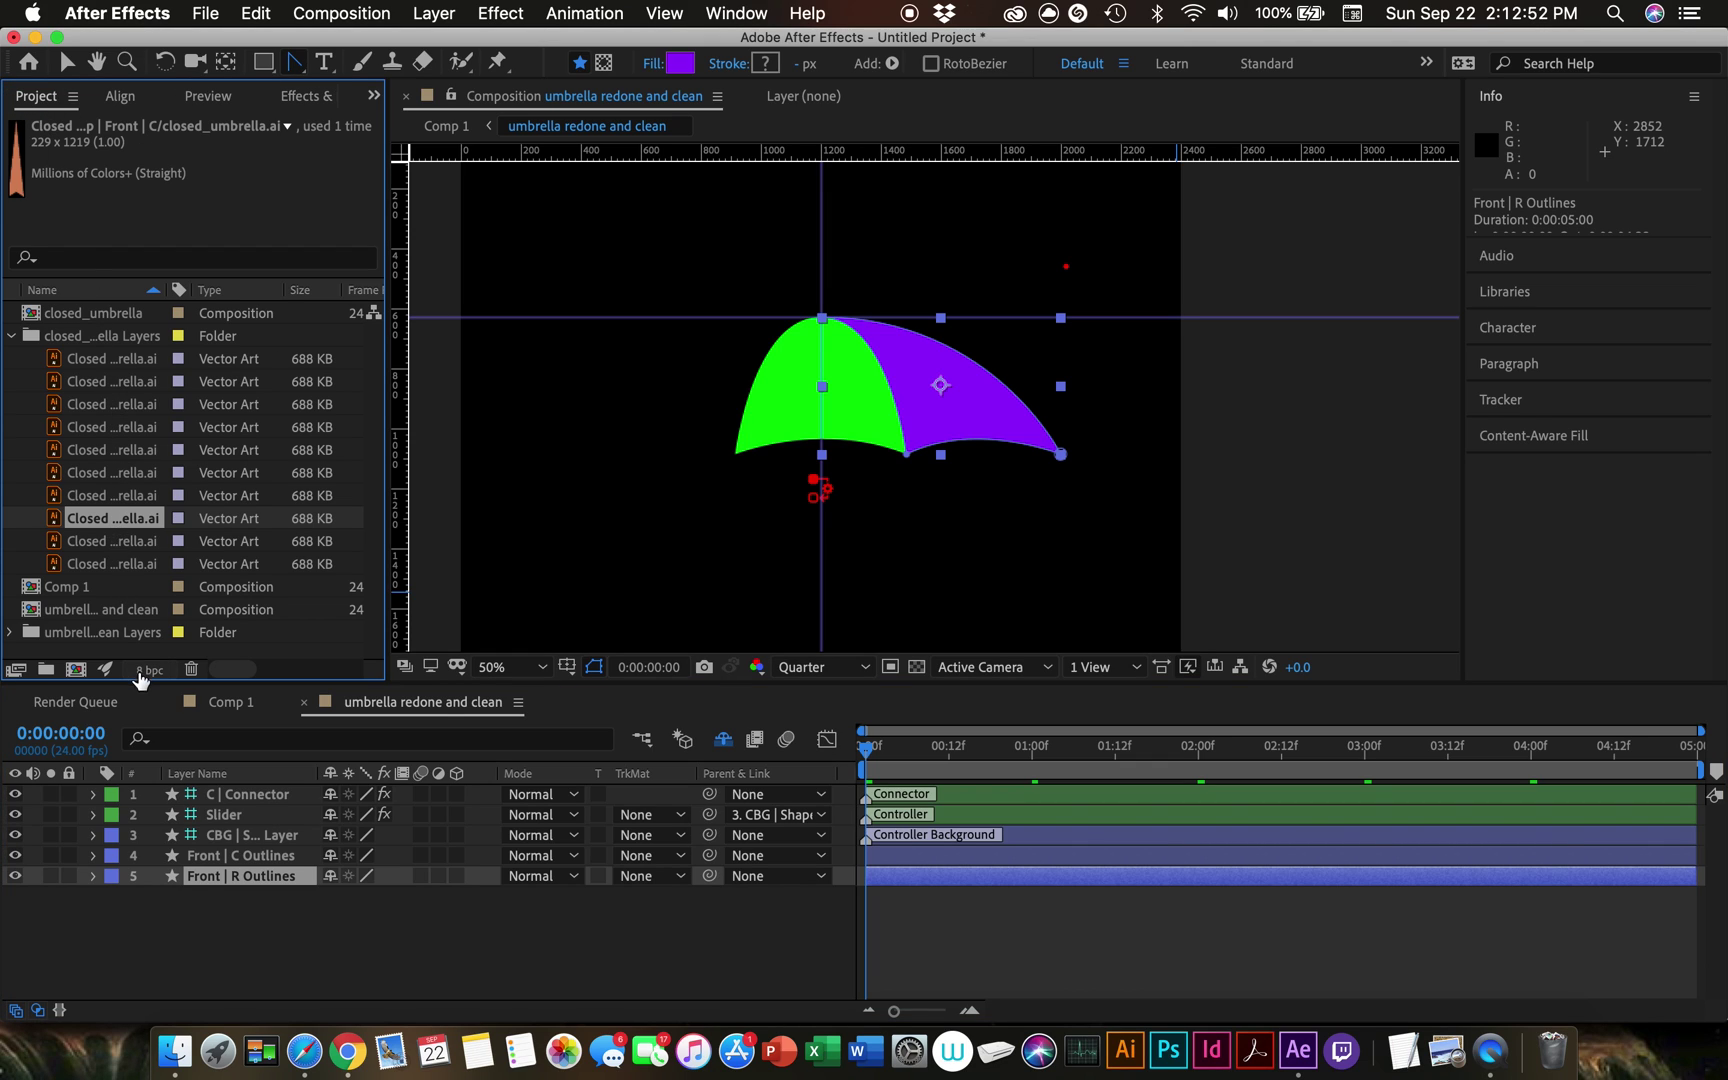
pyautogui.click(89, 543)
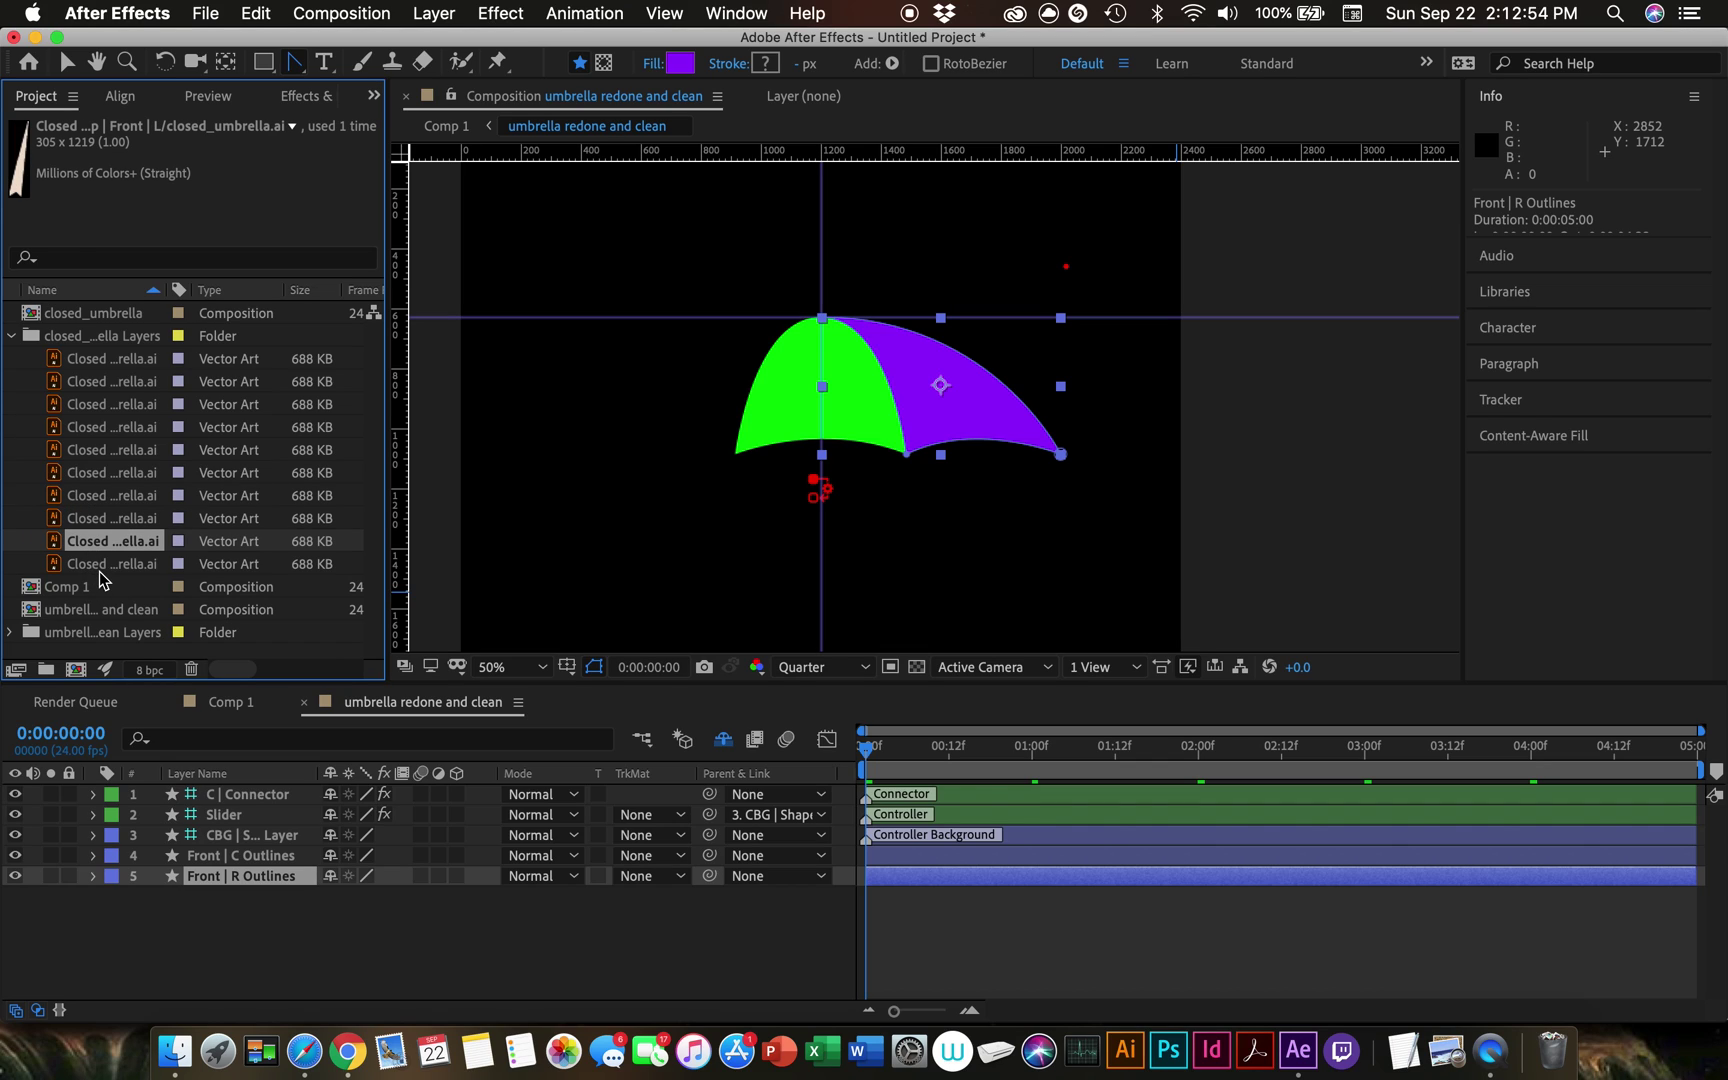
pyautogui.click(99, 568)
pyautogui.moveTo(103, 568); pyautogui.dragTo(222, 918)
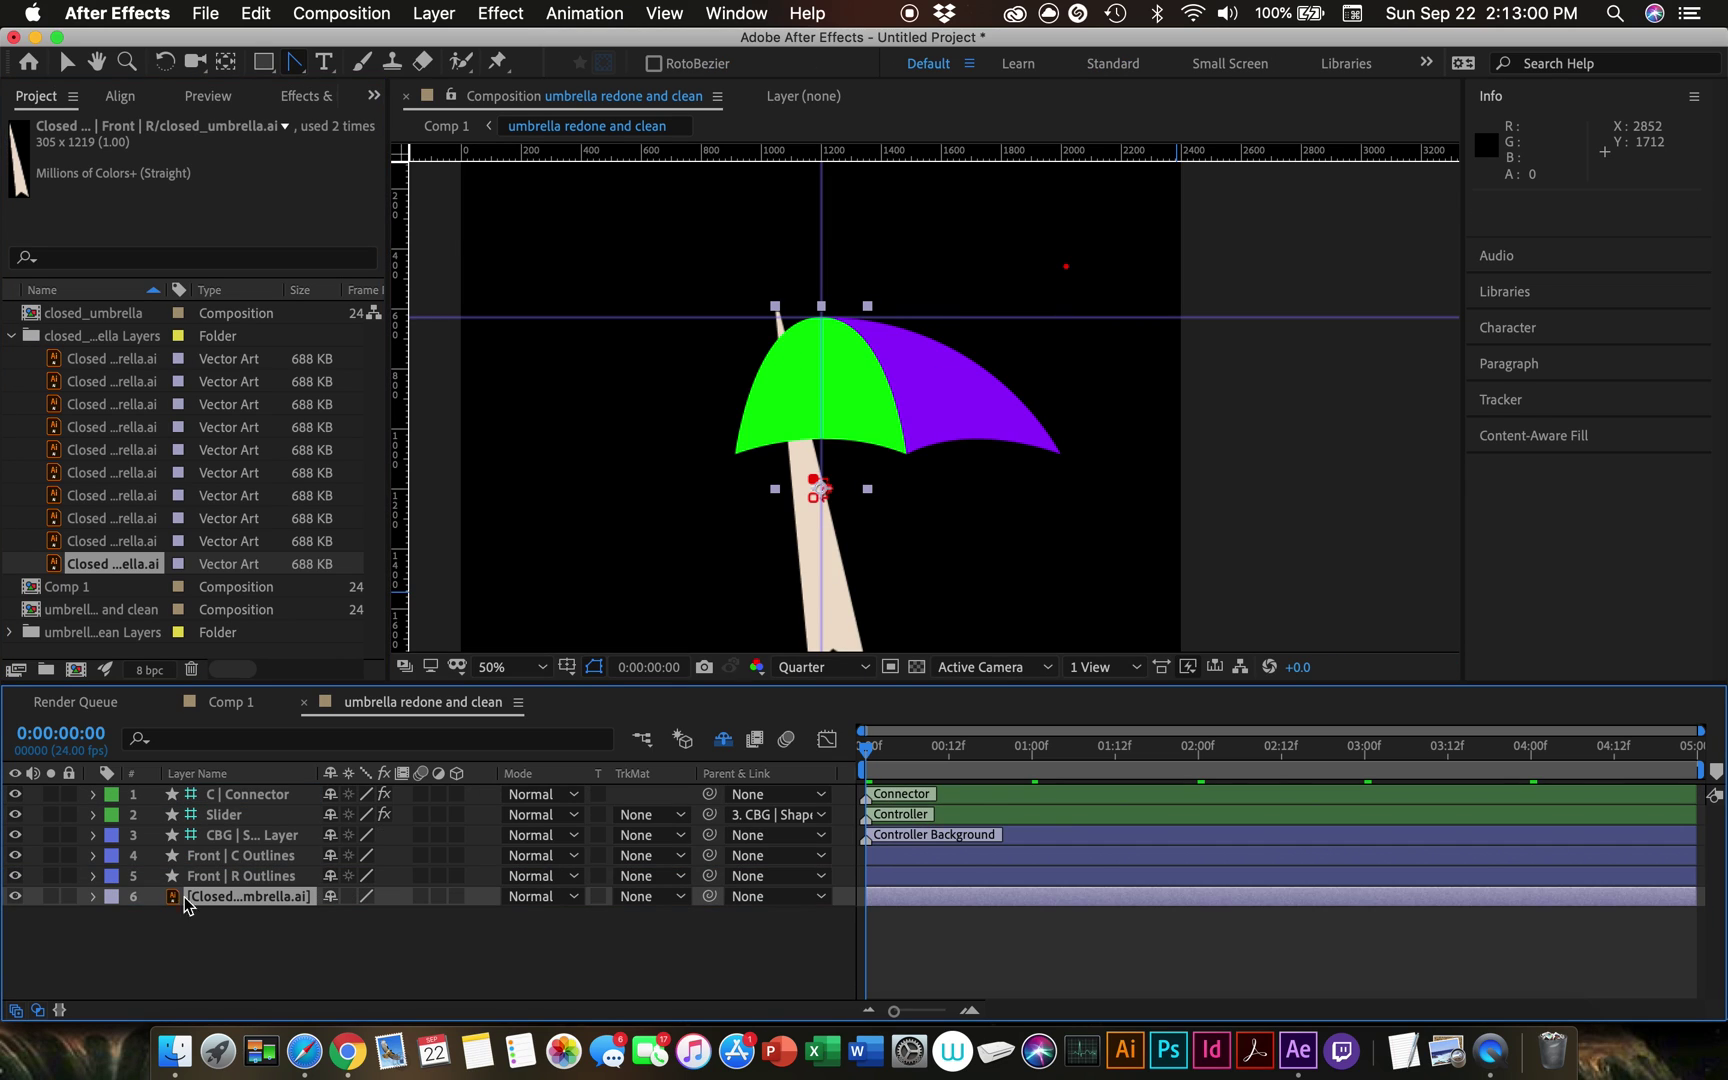
# Step: Nudge the beige umbrella handle right to 1352.5, 1236.5 under the canopy and zoom to 25%
pyautogui.click(322, 96)
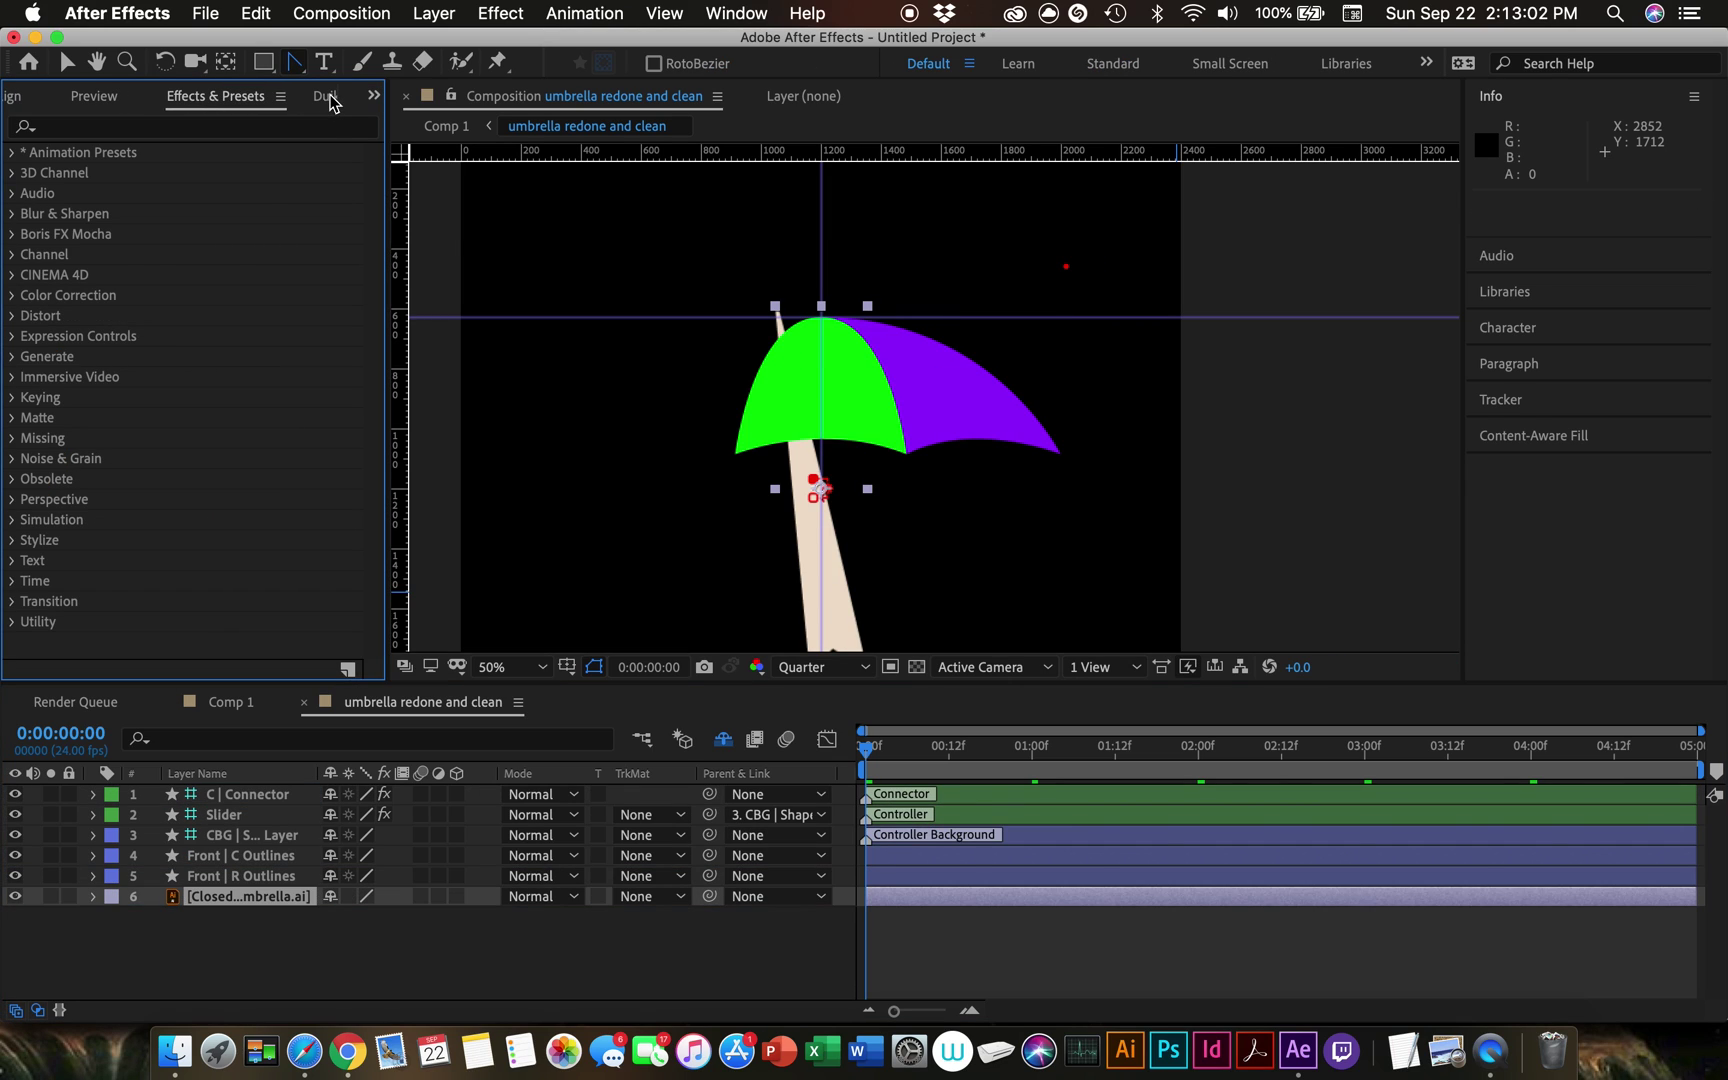
pyautogui.click(330, 96)
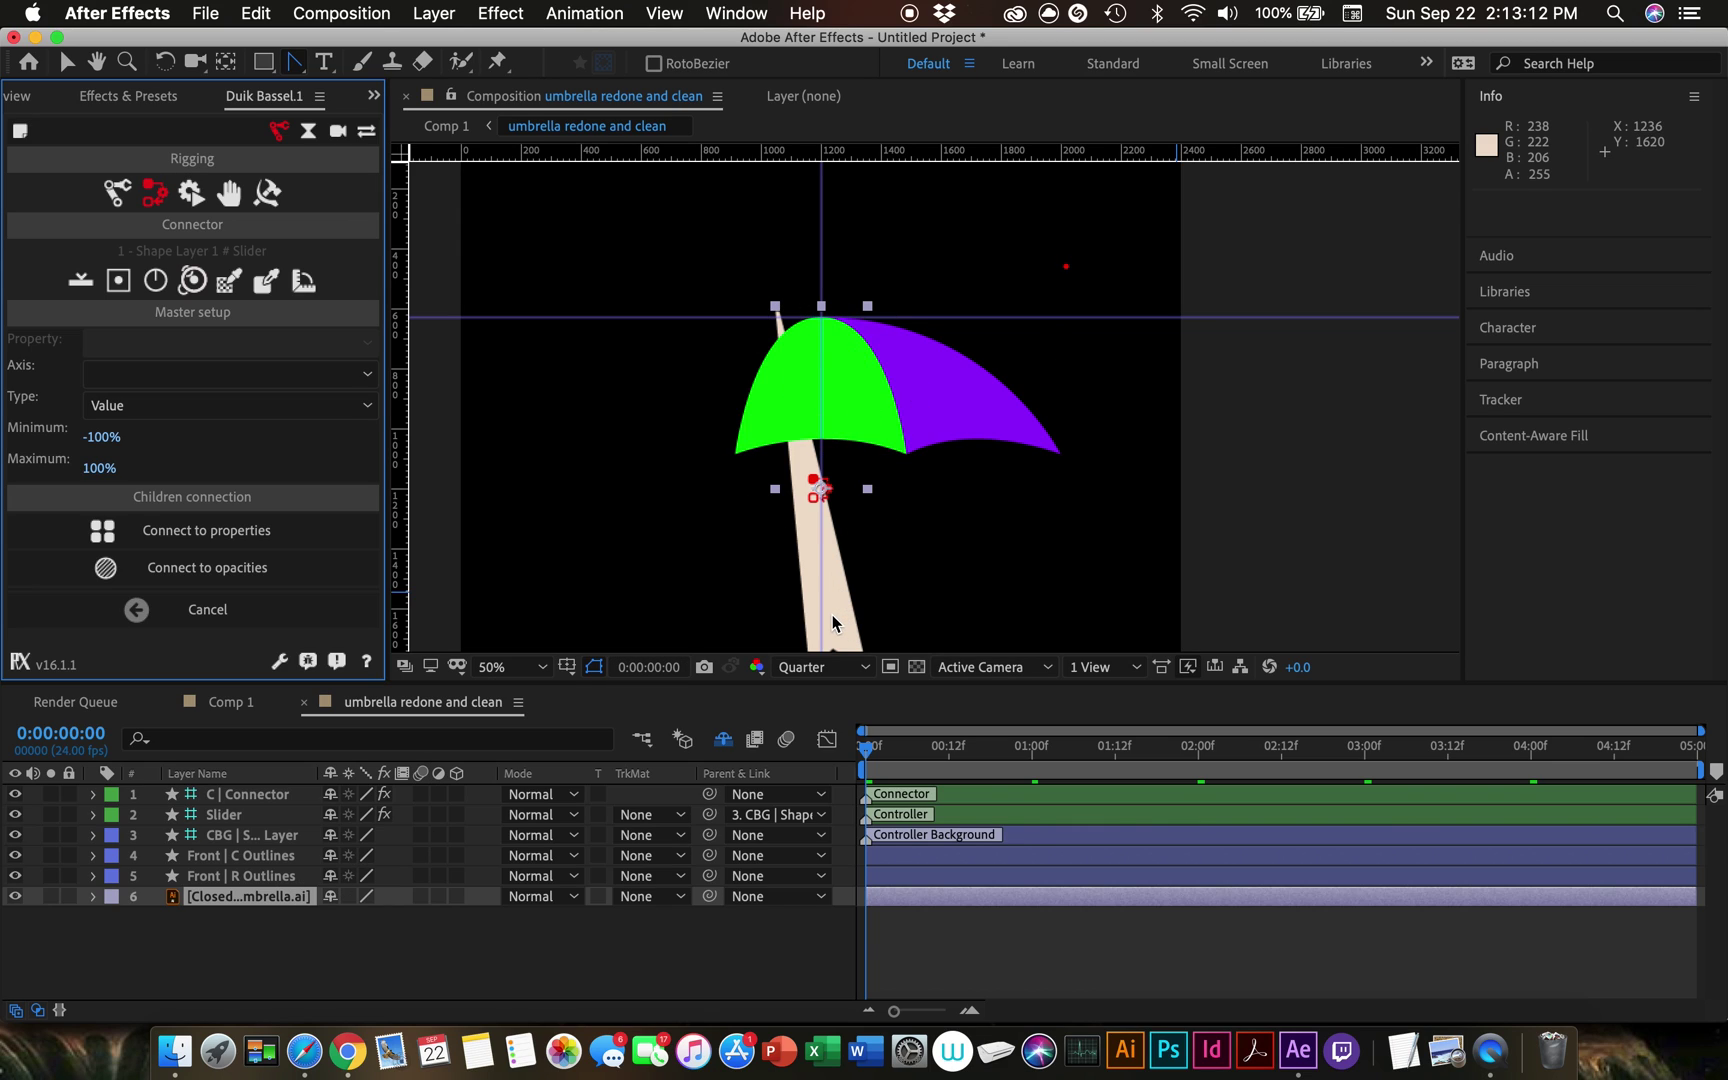
pyautogui.moveTo(831, 615); pyautogui.dragTo(877, 616)
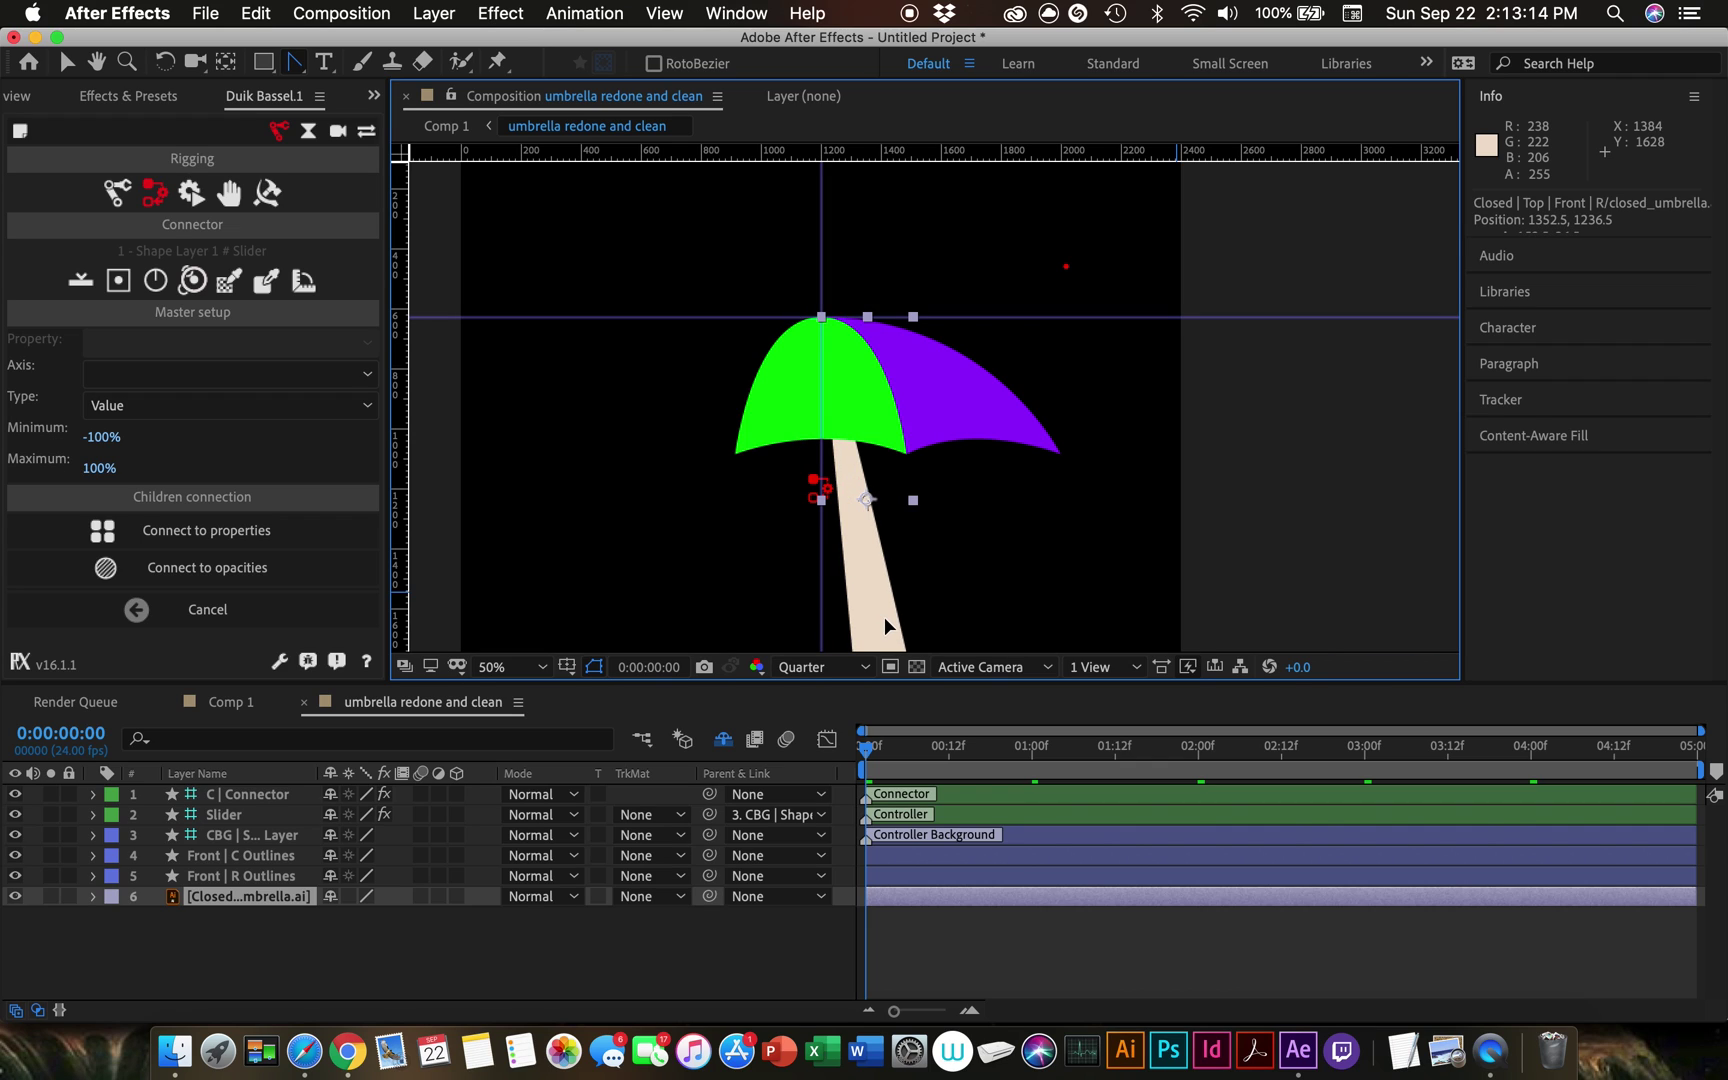
pyautogui.press(',')
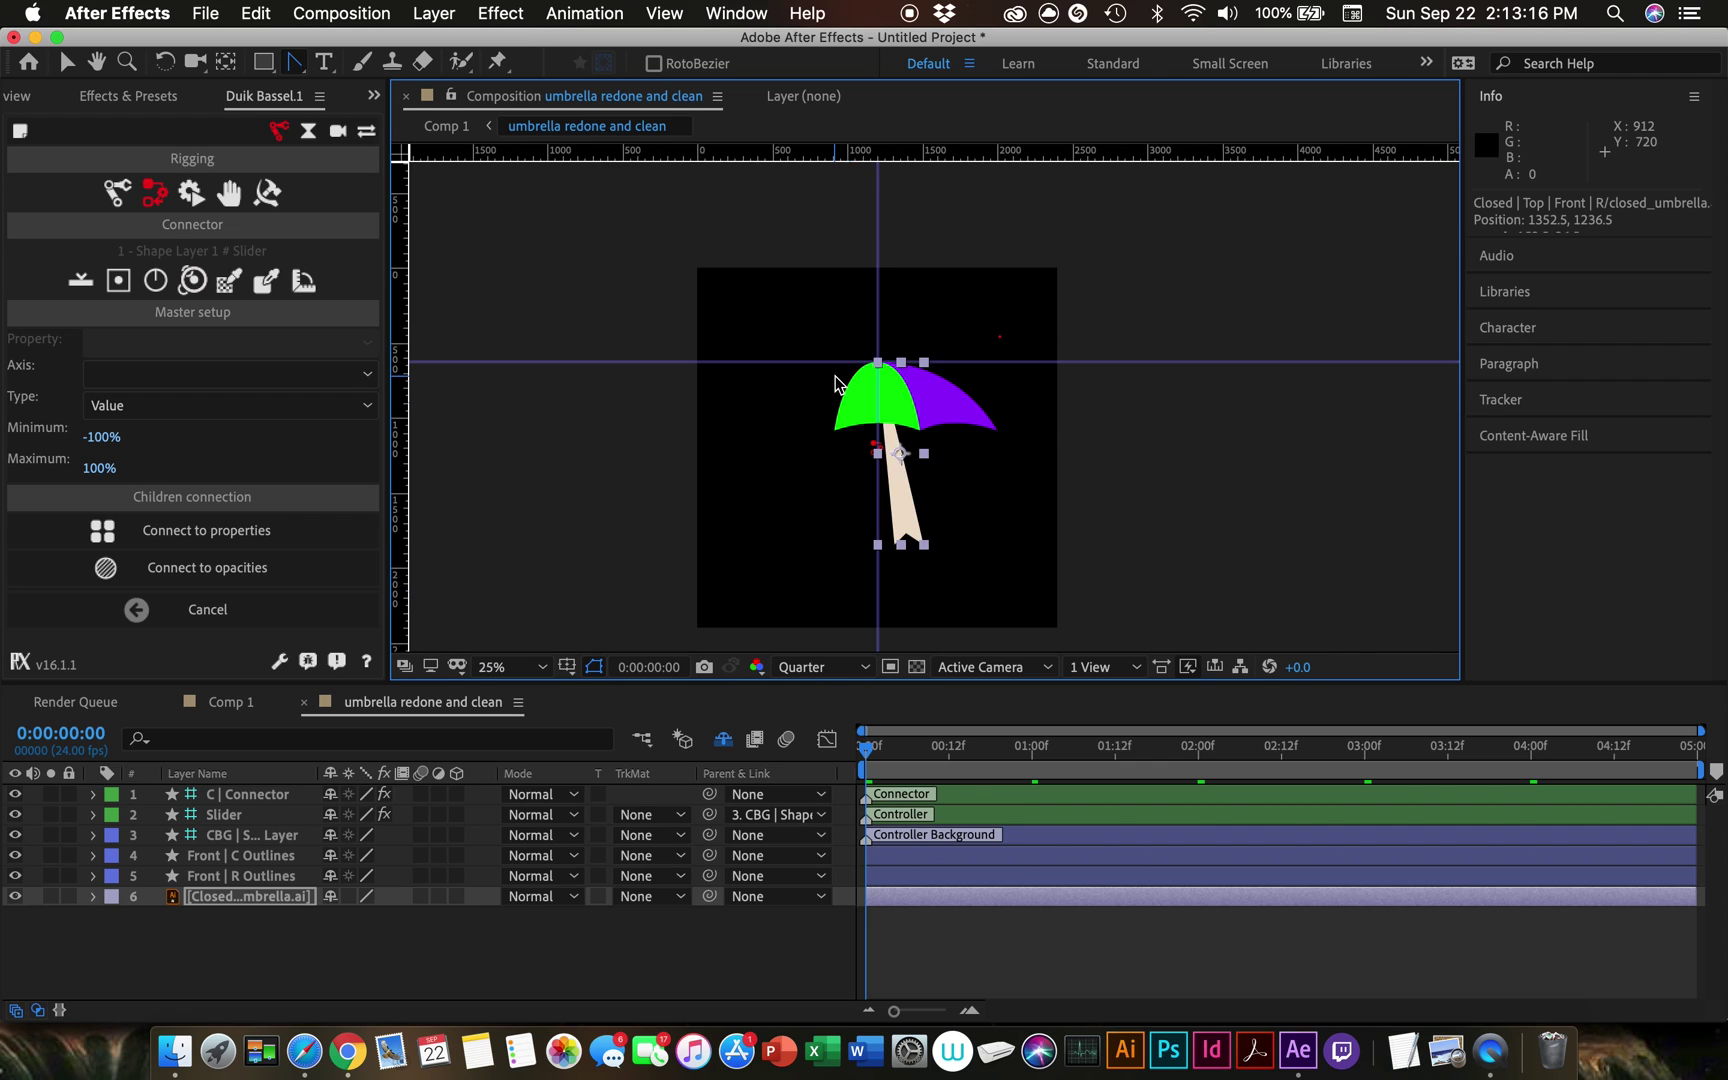
pyautogui.scroll(2, 940, 541)
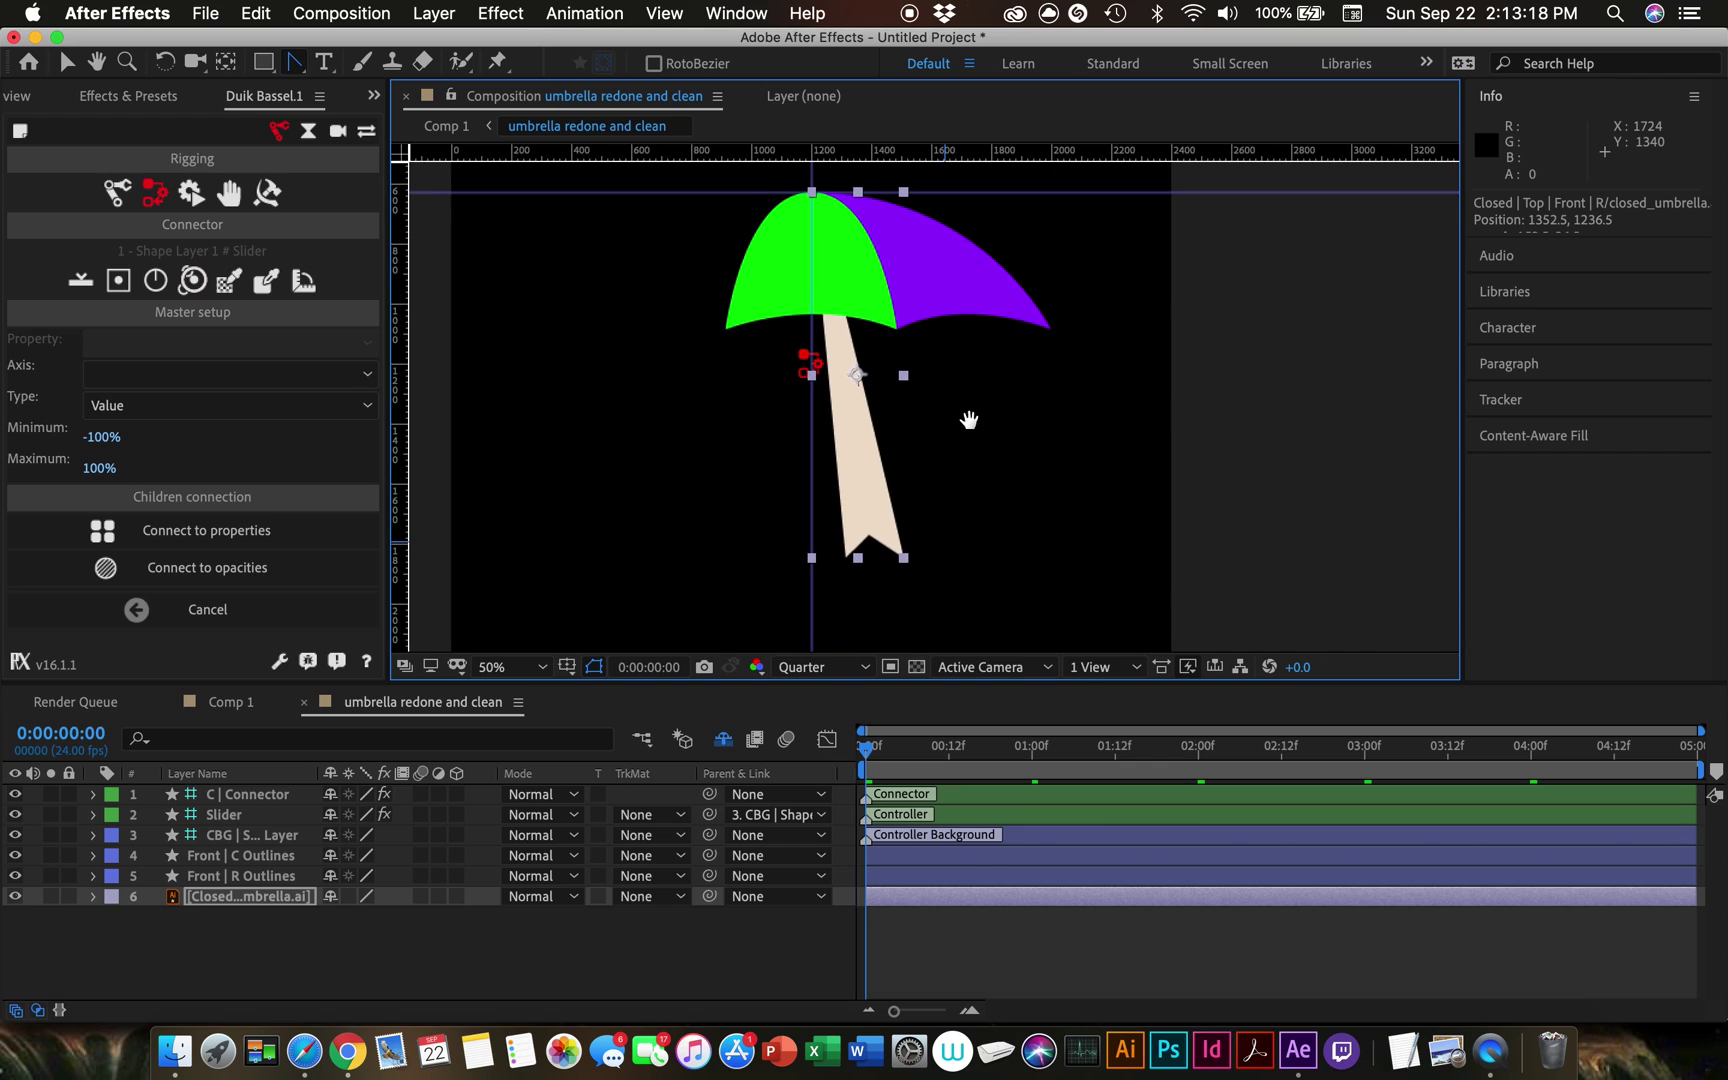
pyautogui.press('g')
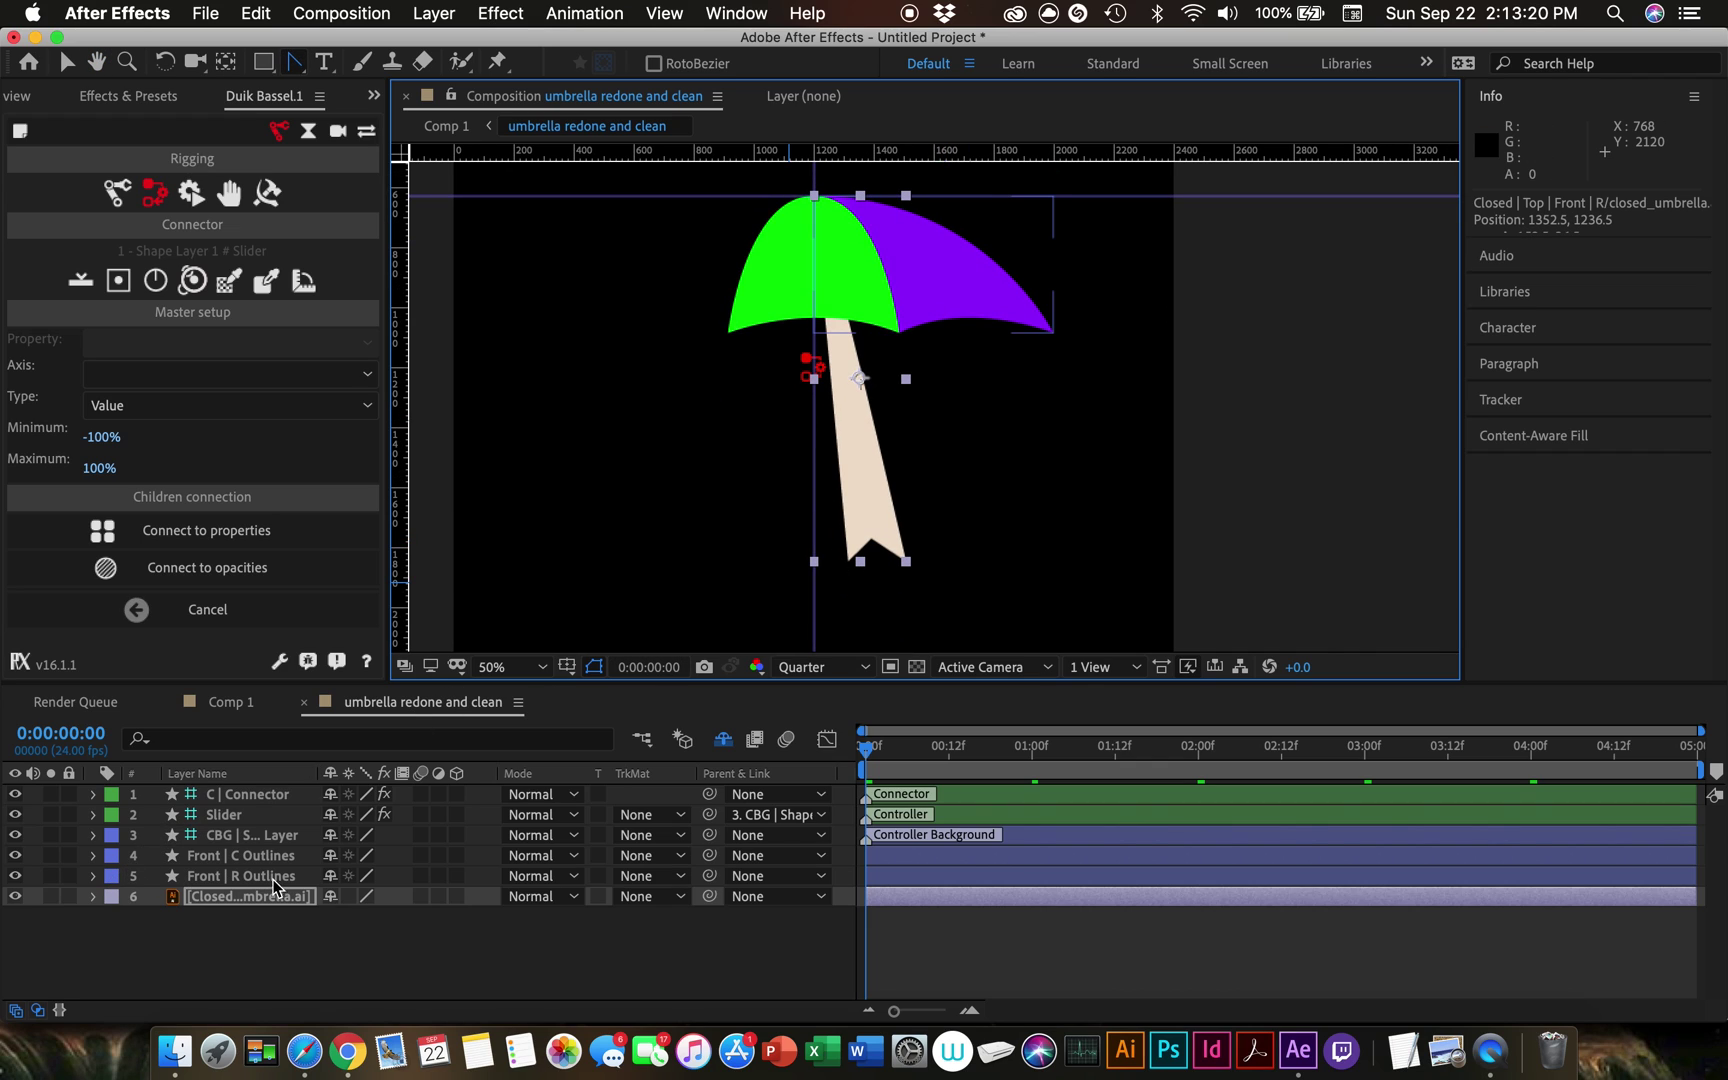
# Step: Hide the green Front | C Outlines panel and select the purple Front | R Outlines layer
pyautogui.click(245, 856)
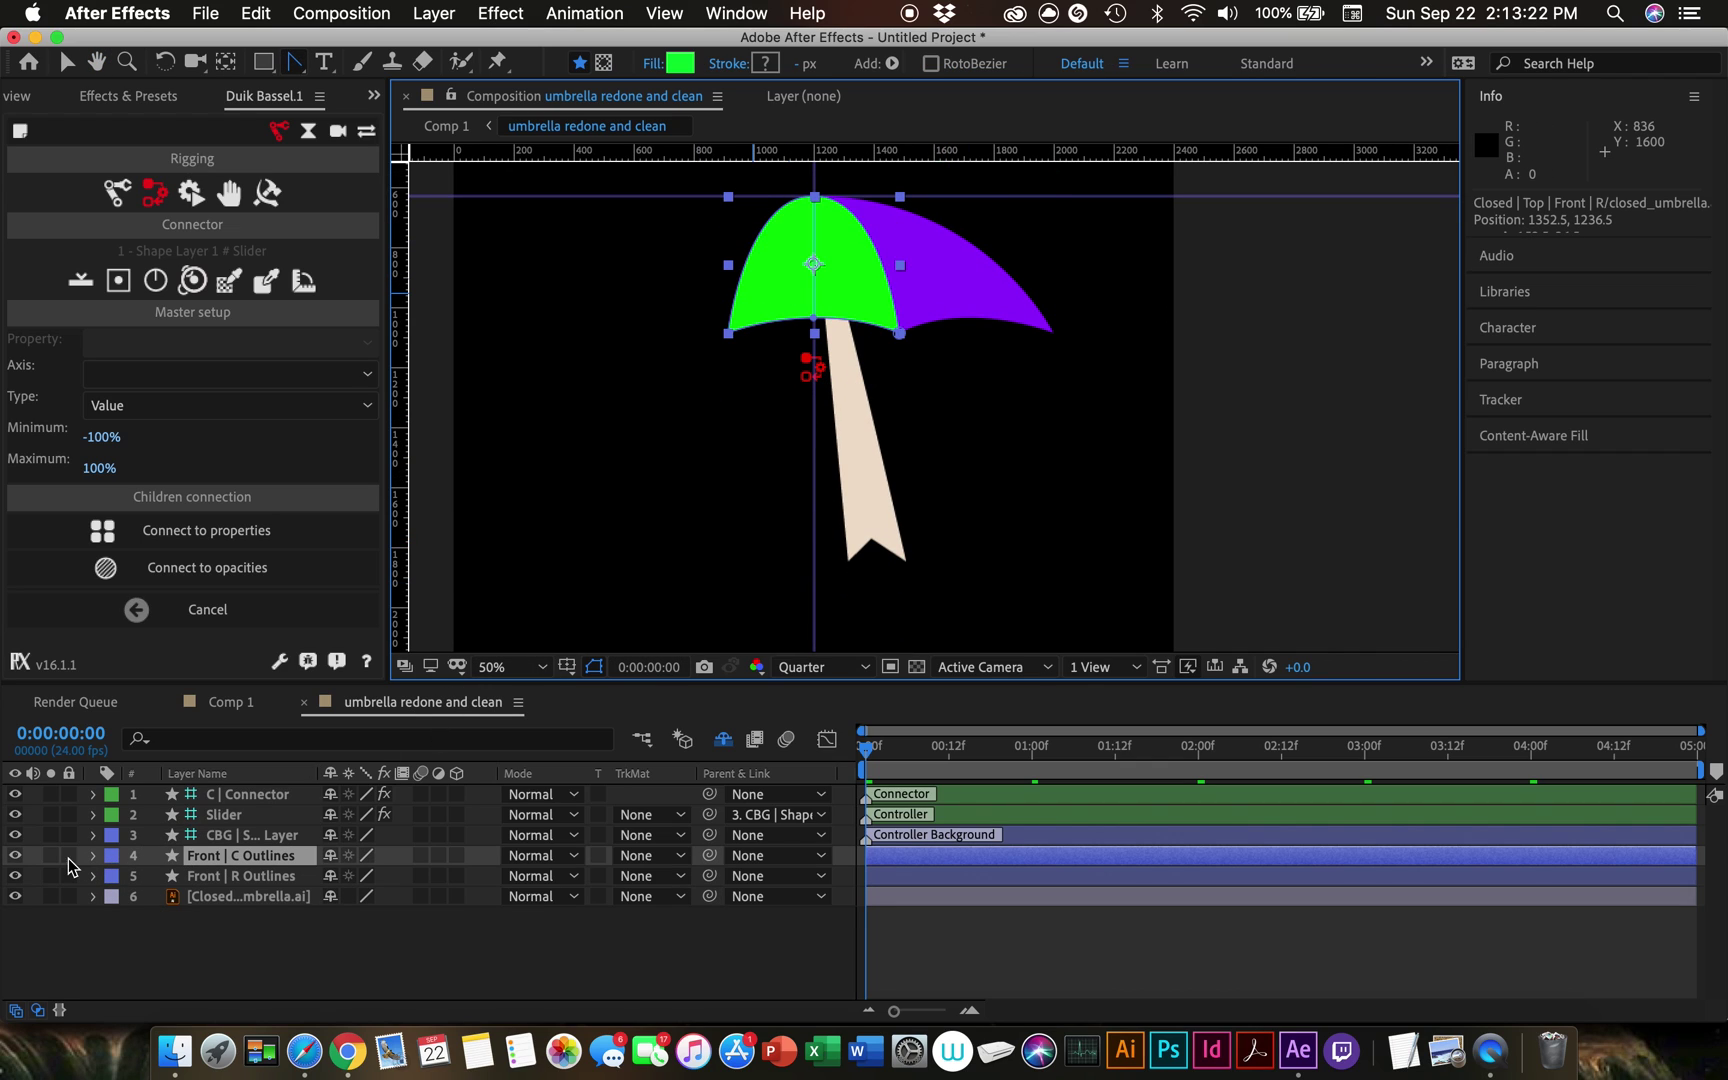
pyautogui.click(15, 856)
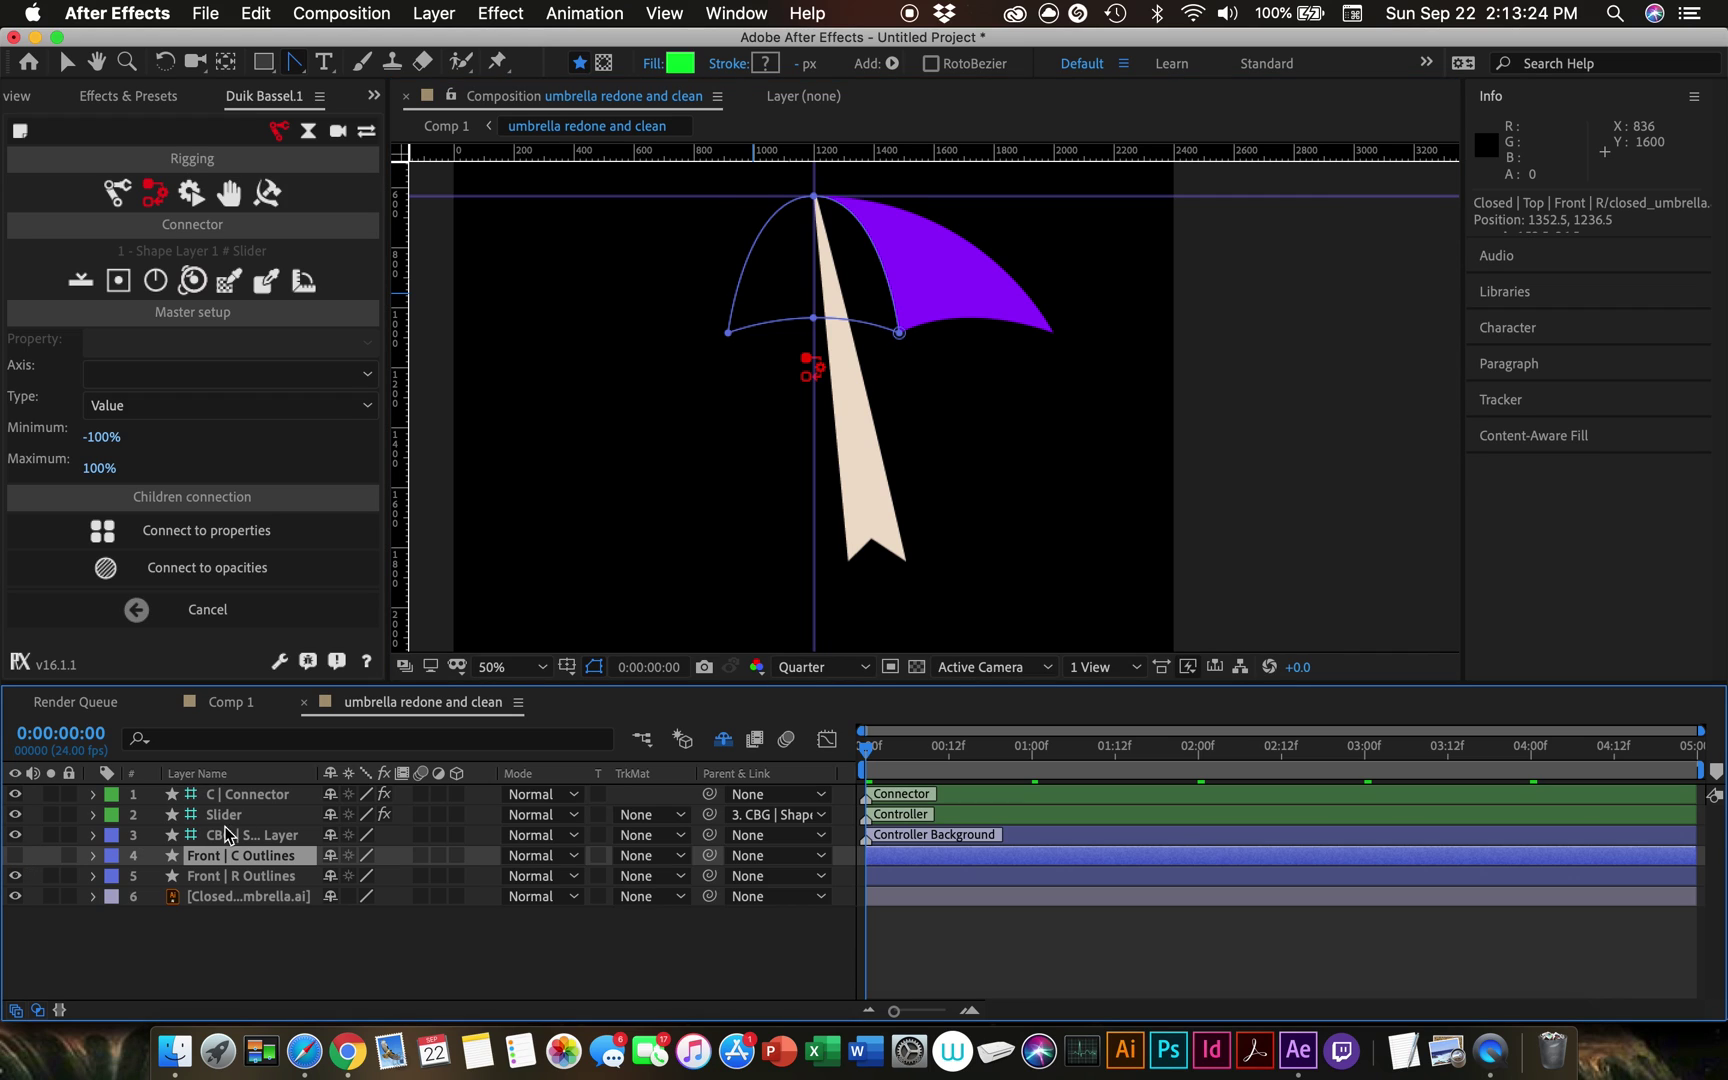
pyautogui.click(387, 978)
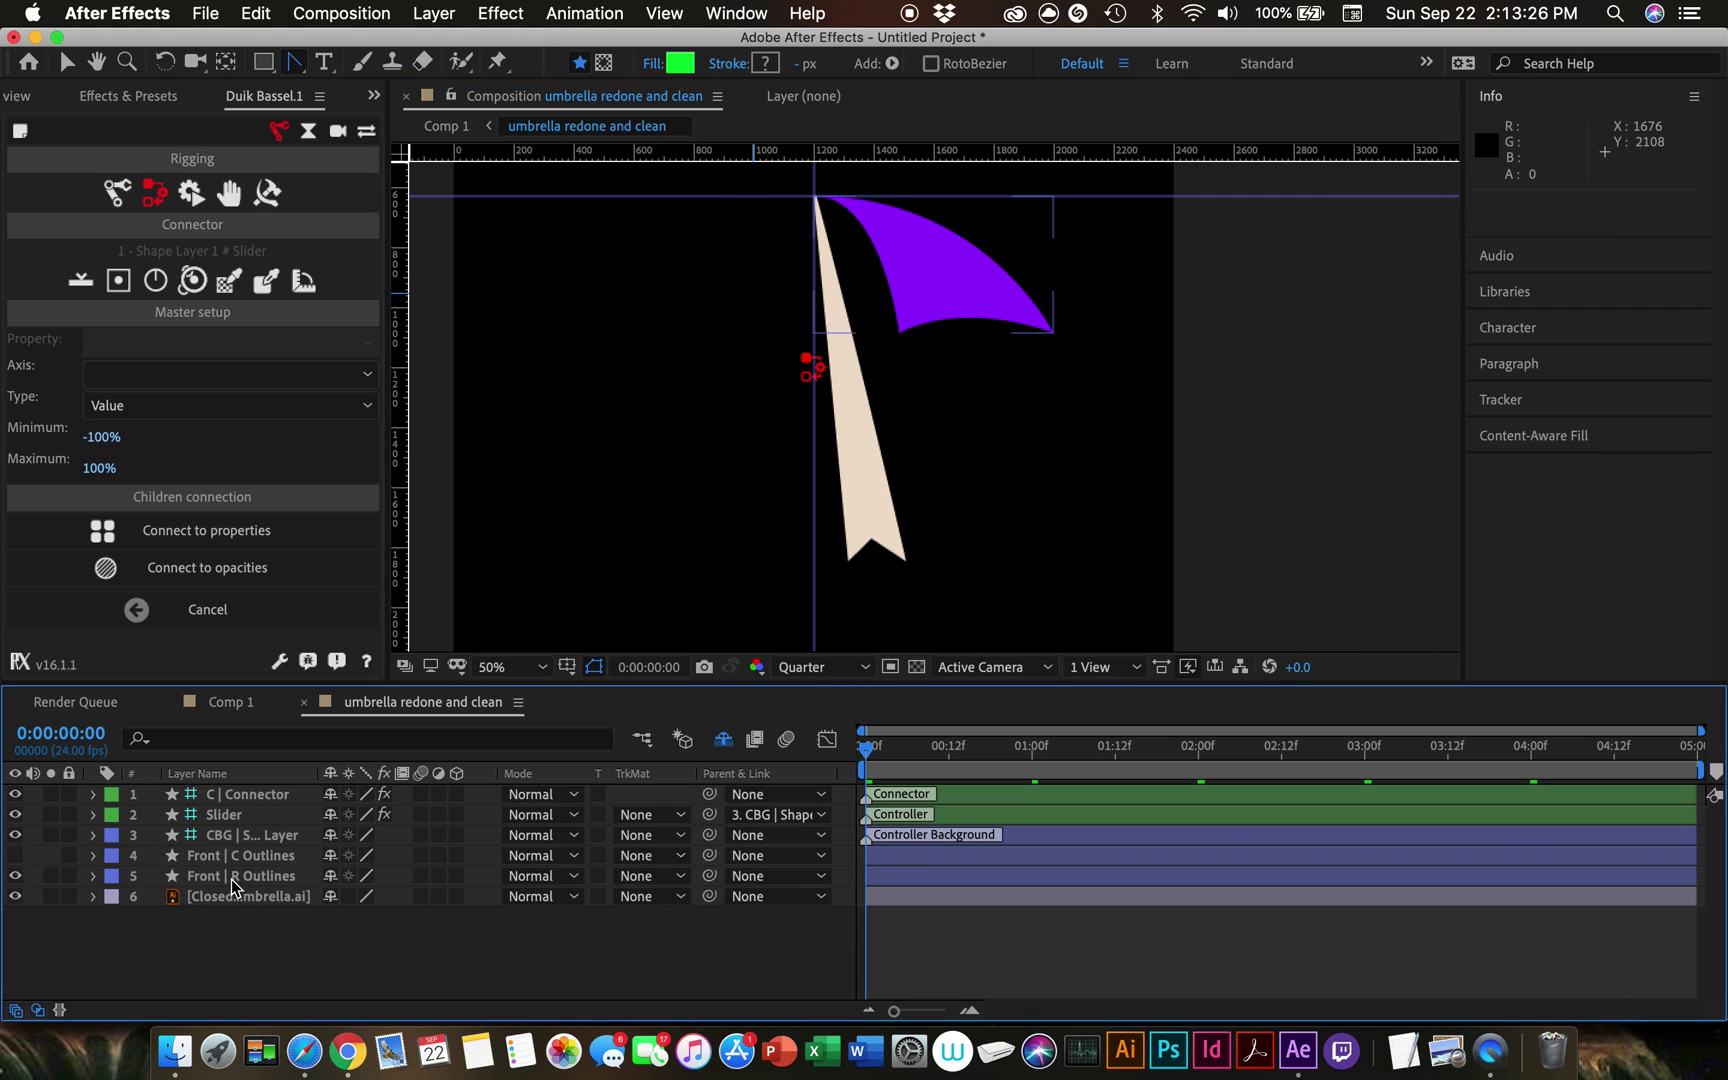
pyautogui.click(231, 877)
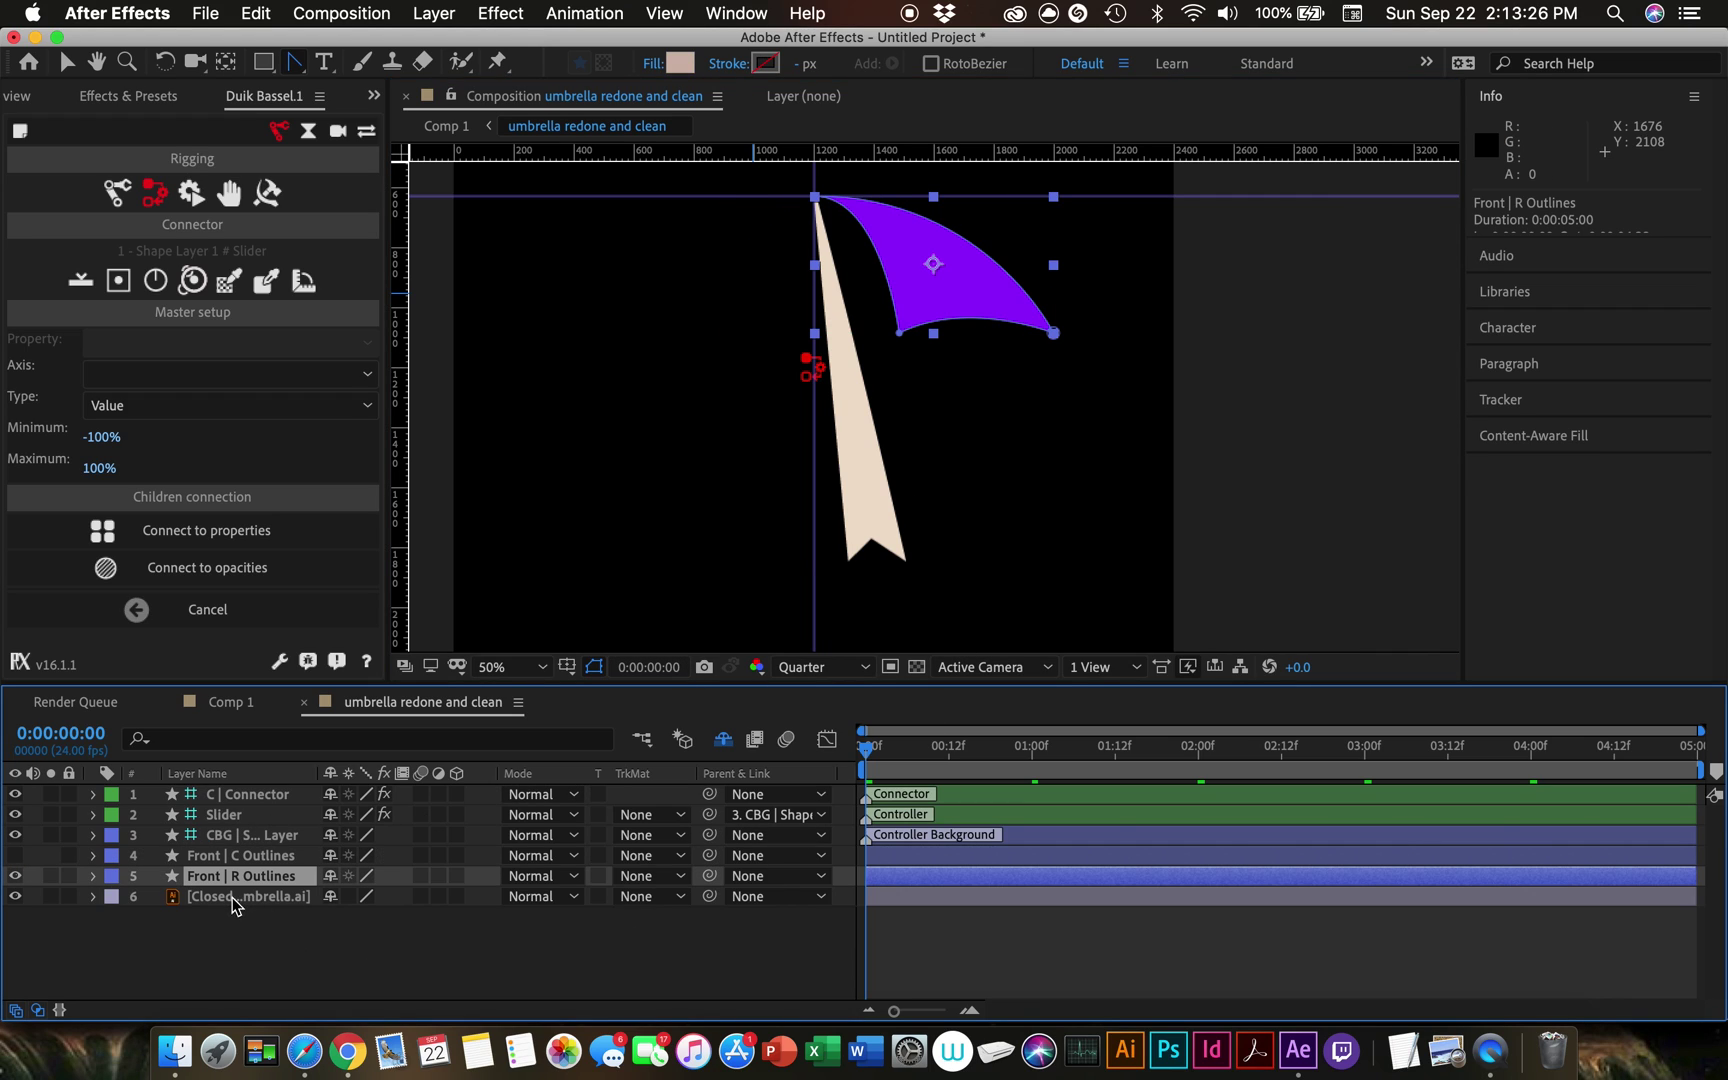
# Step: Reveal Front | R's Path 1 and add a vertex midway along its bottom edge with the Pen tool
pyautogui.click(93, 877)
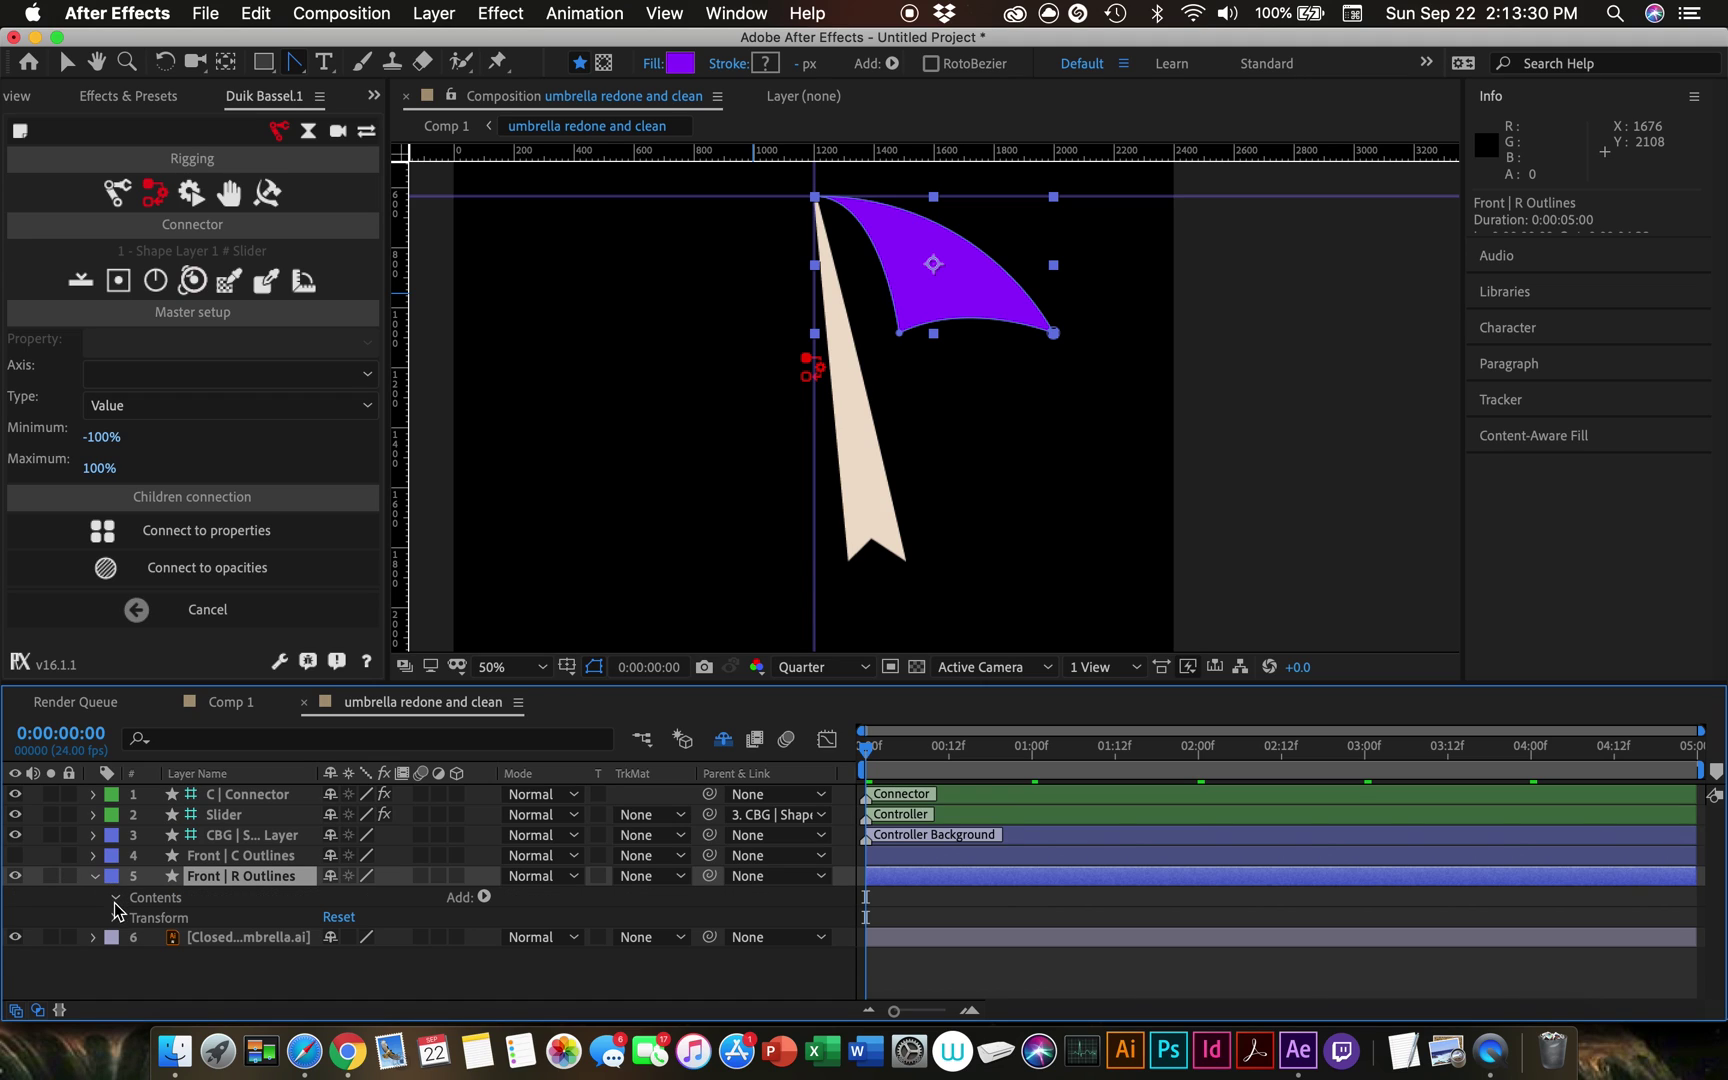
pyautogui.click(116, 898)
pyautogui.click(137, 920)
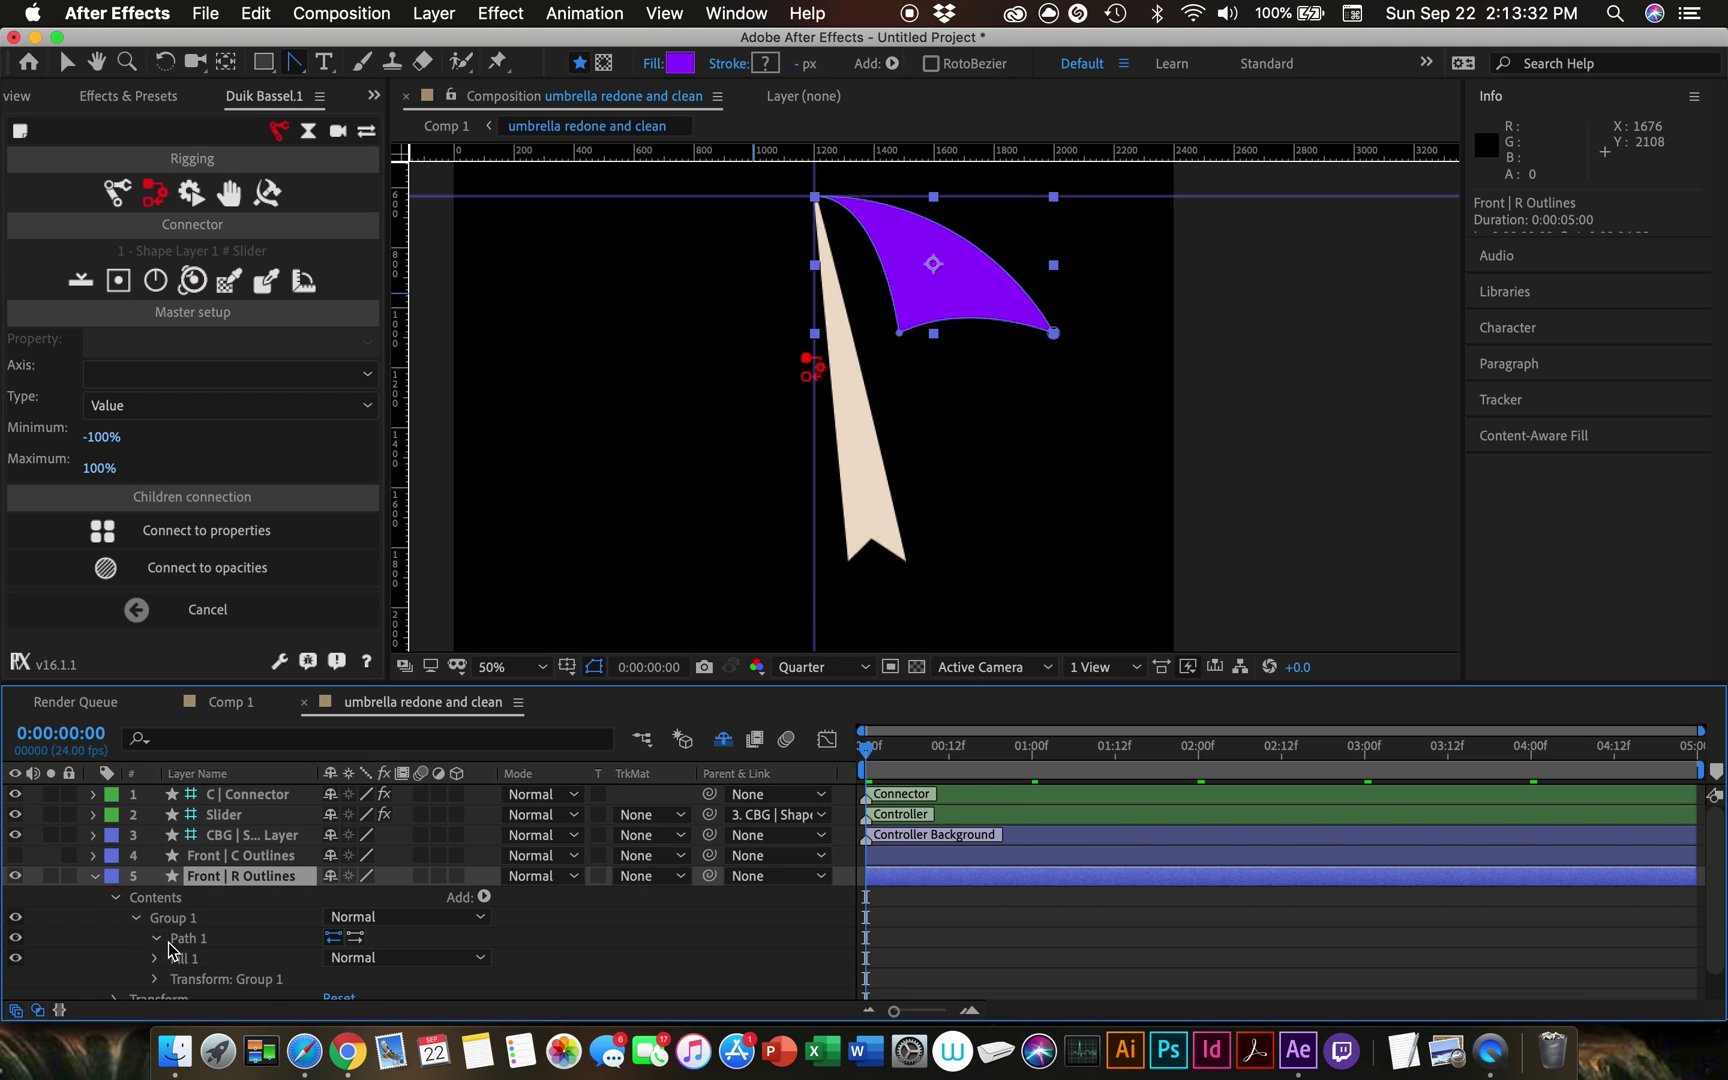
pyautogui.click(168, 941)
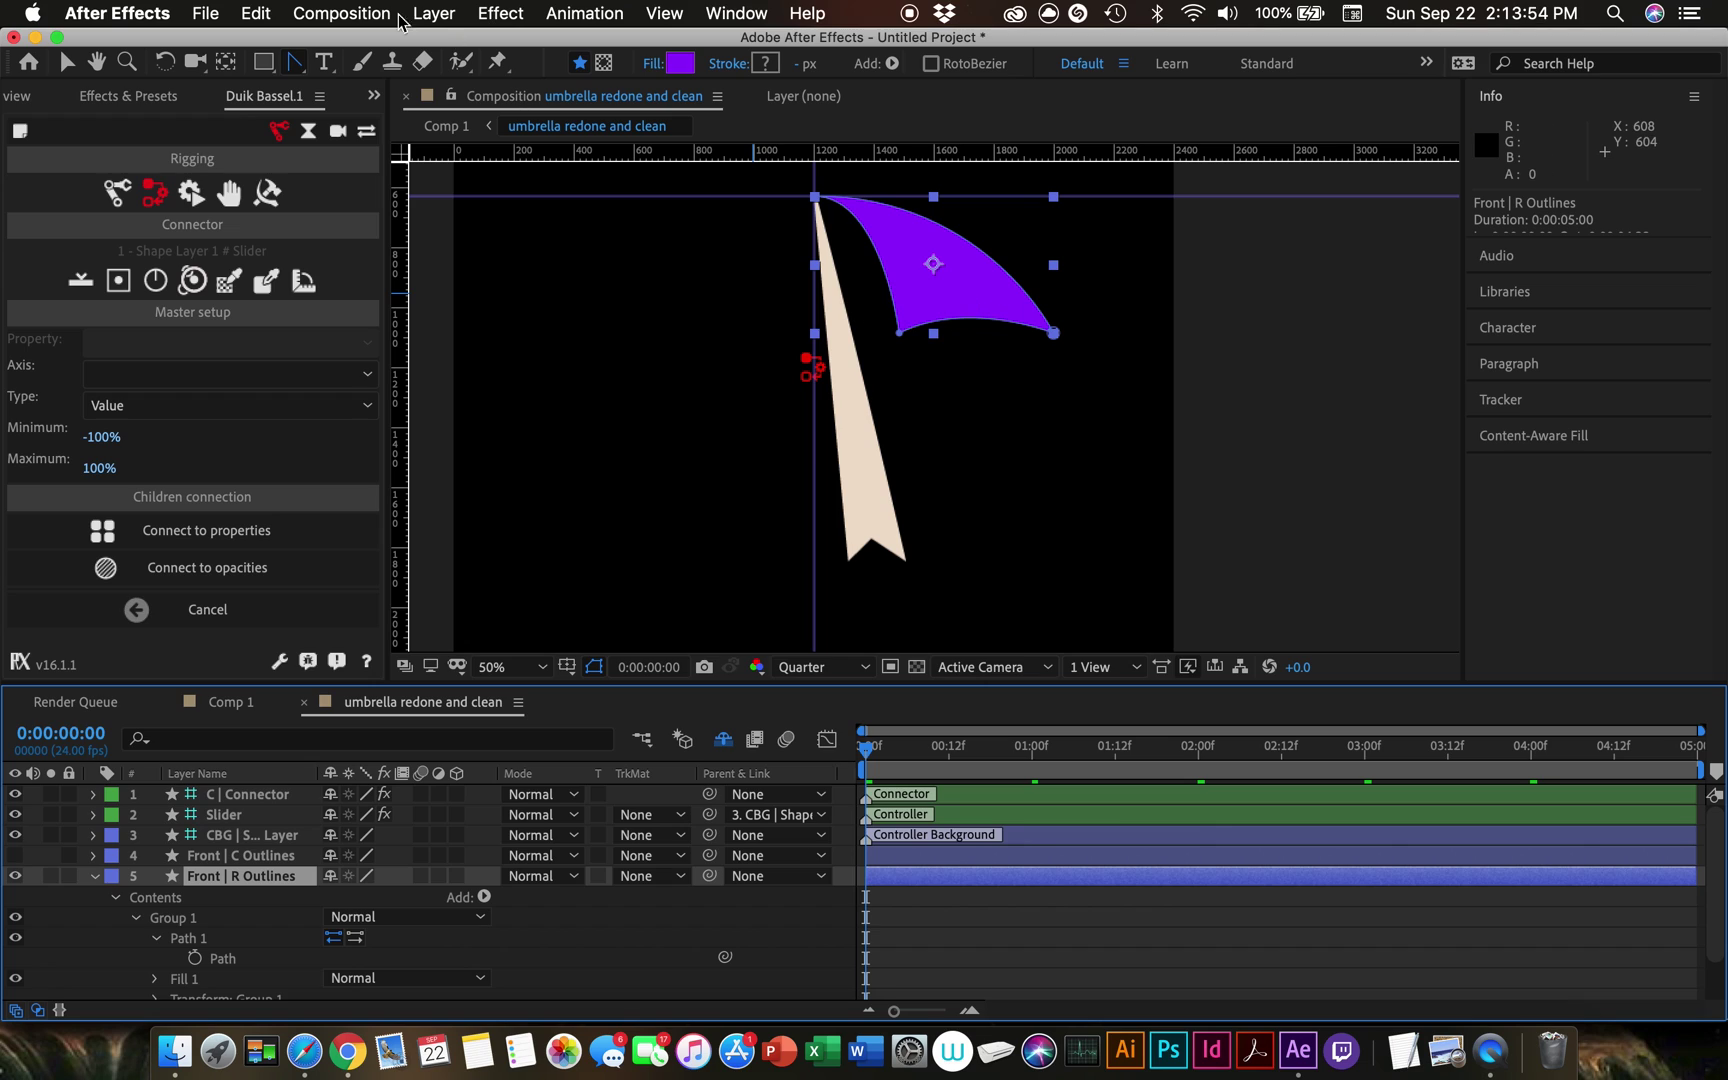
pyautogui.moveTo(297, 58); pyautogui.dragTo(385, 63)
pyautogui.click(972, 320)
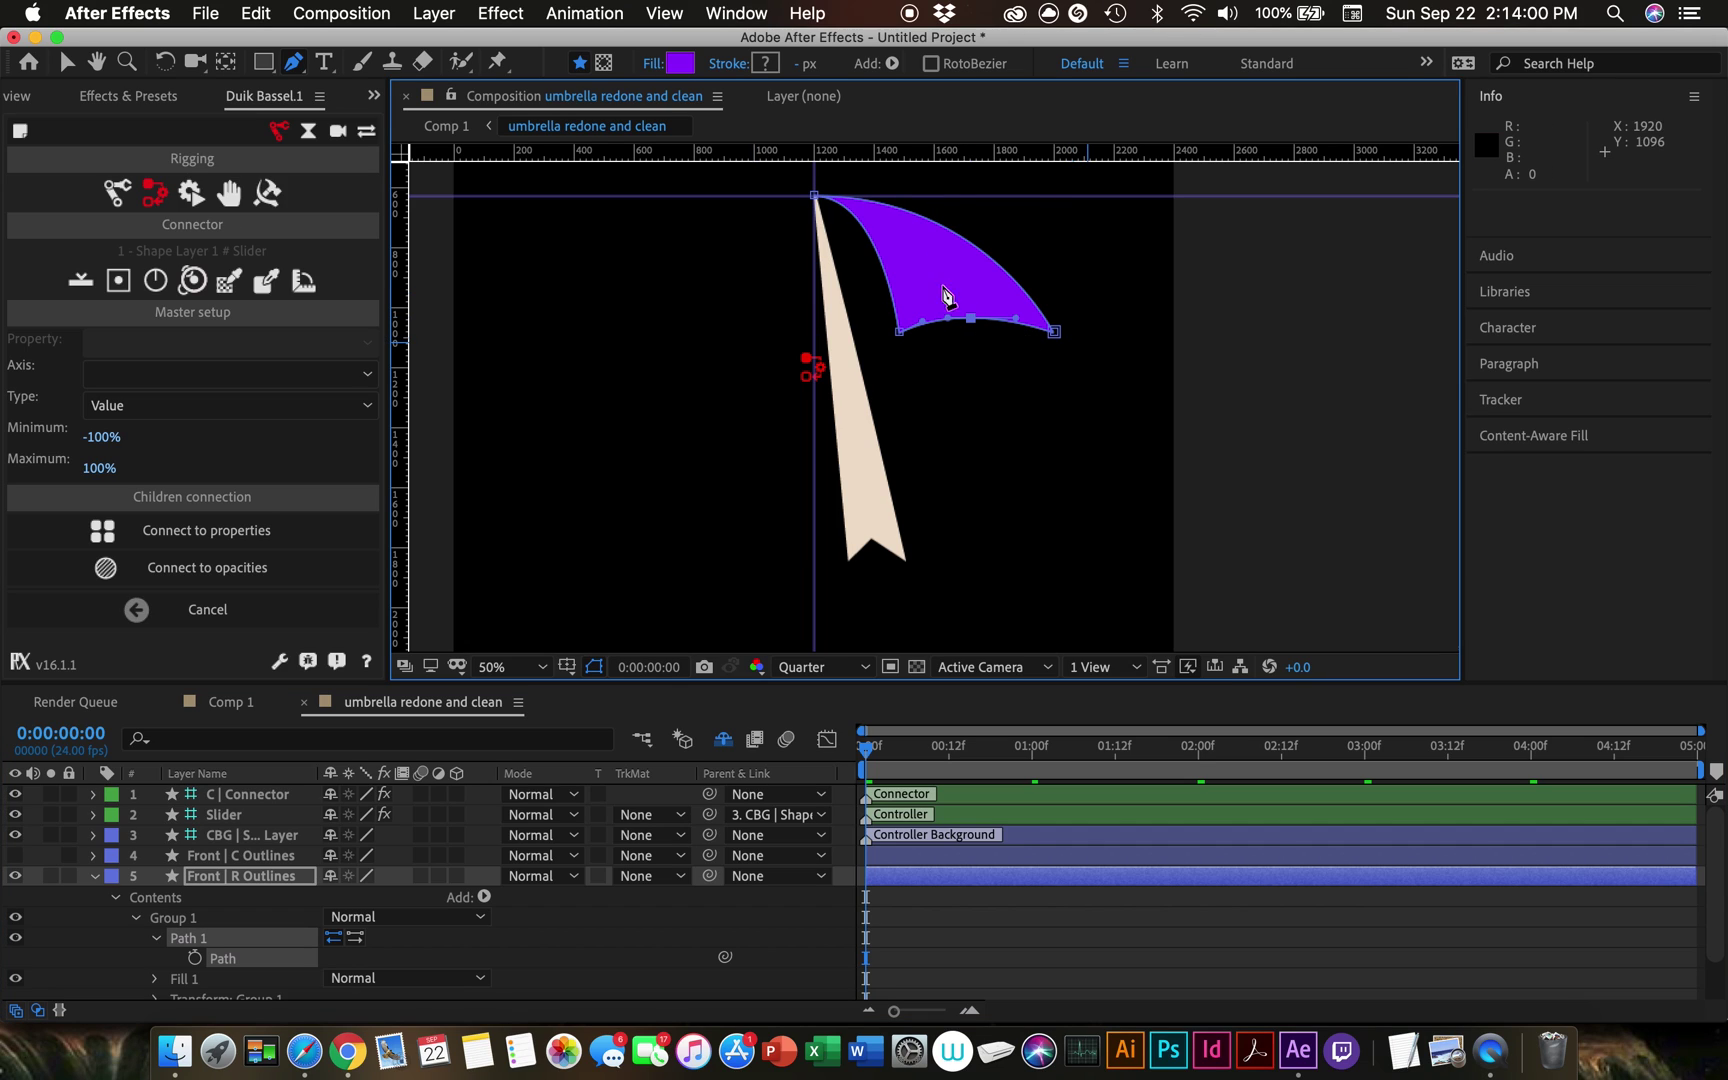
# Step: Set a Path keyframe on the purple panel at 0:00:00:00, undoing an accidental vertex bend
pyautogui.click(66, 62)
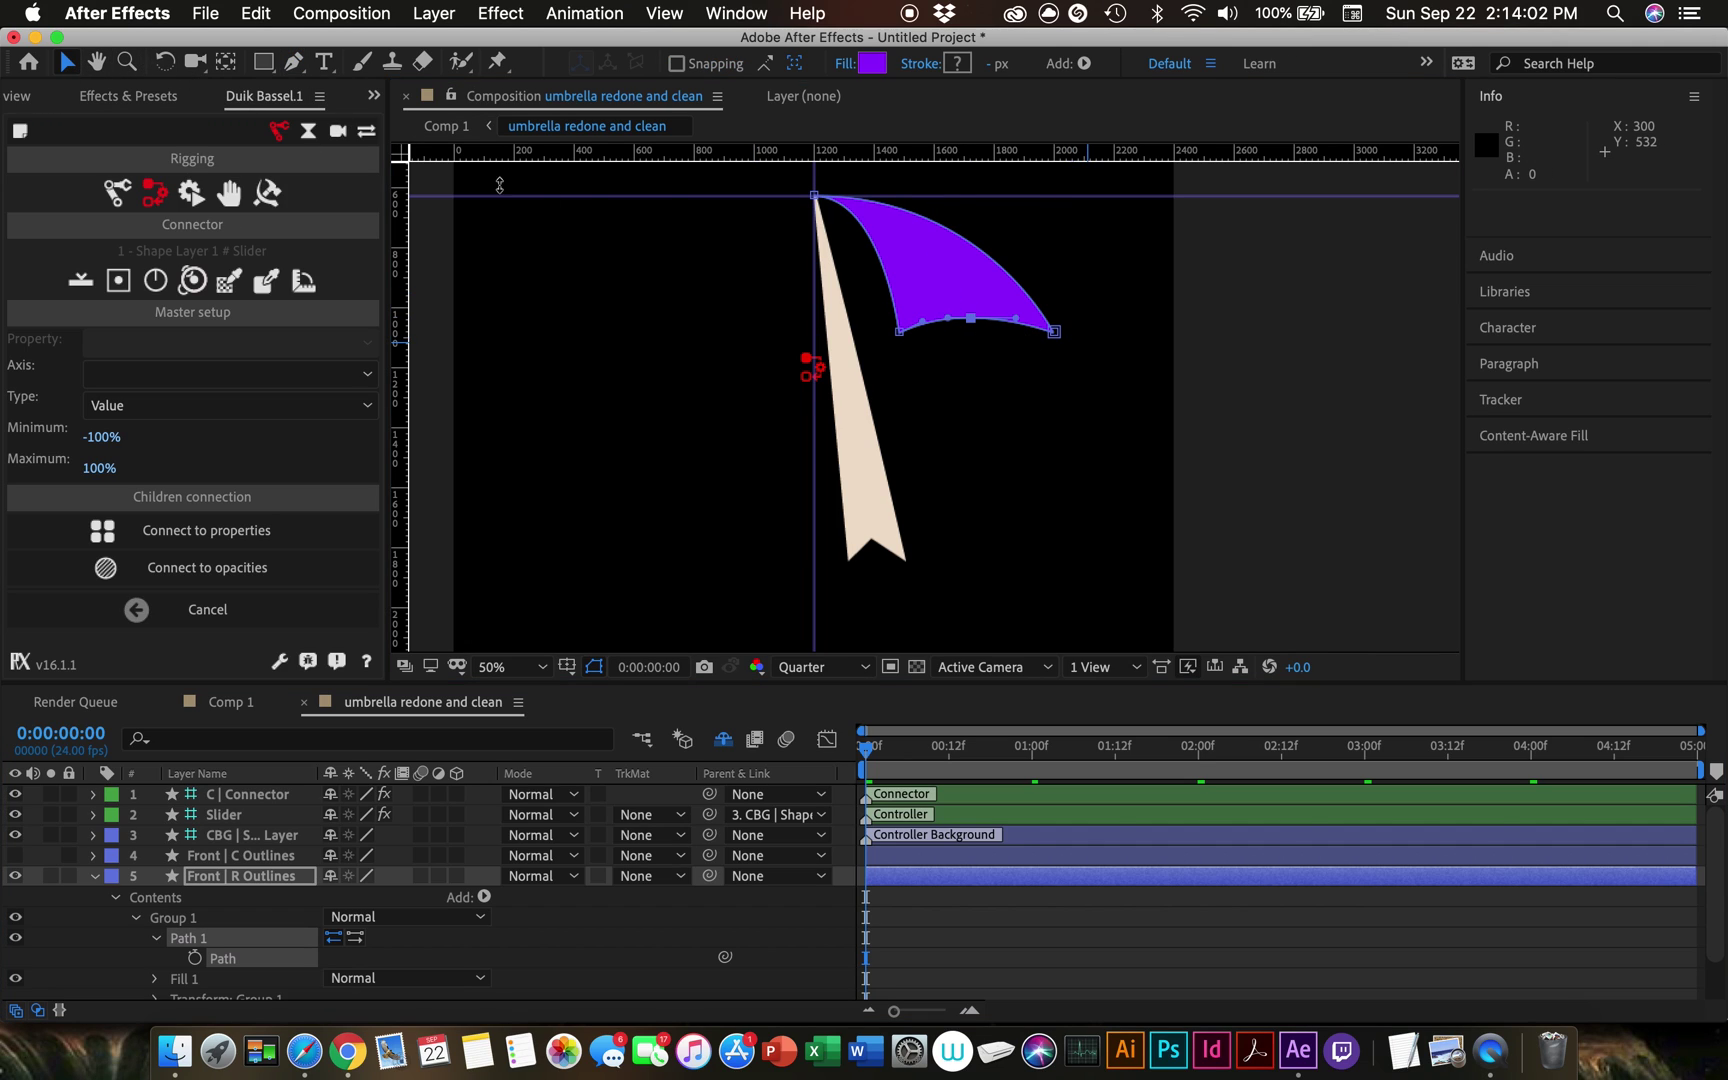
pyautogui.click(196, 960)
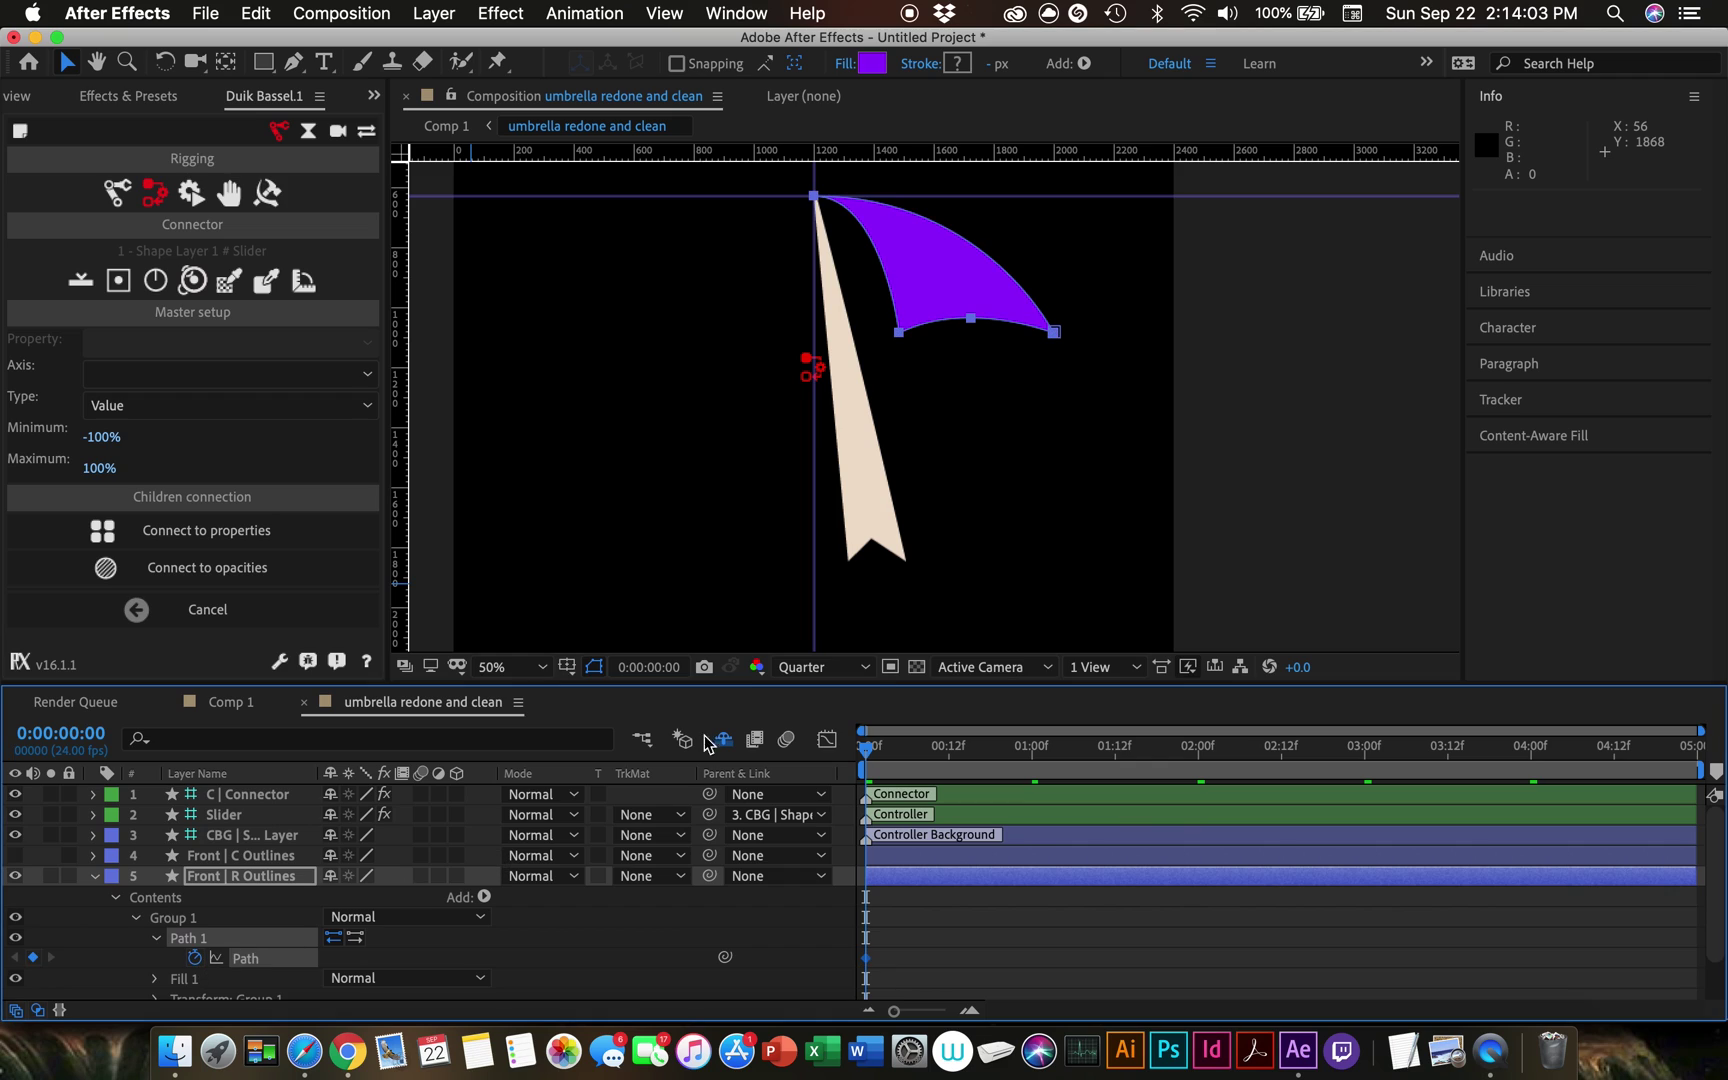
pyautogui.doubleClick(975, 322)
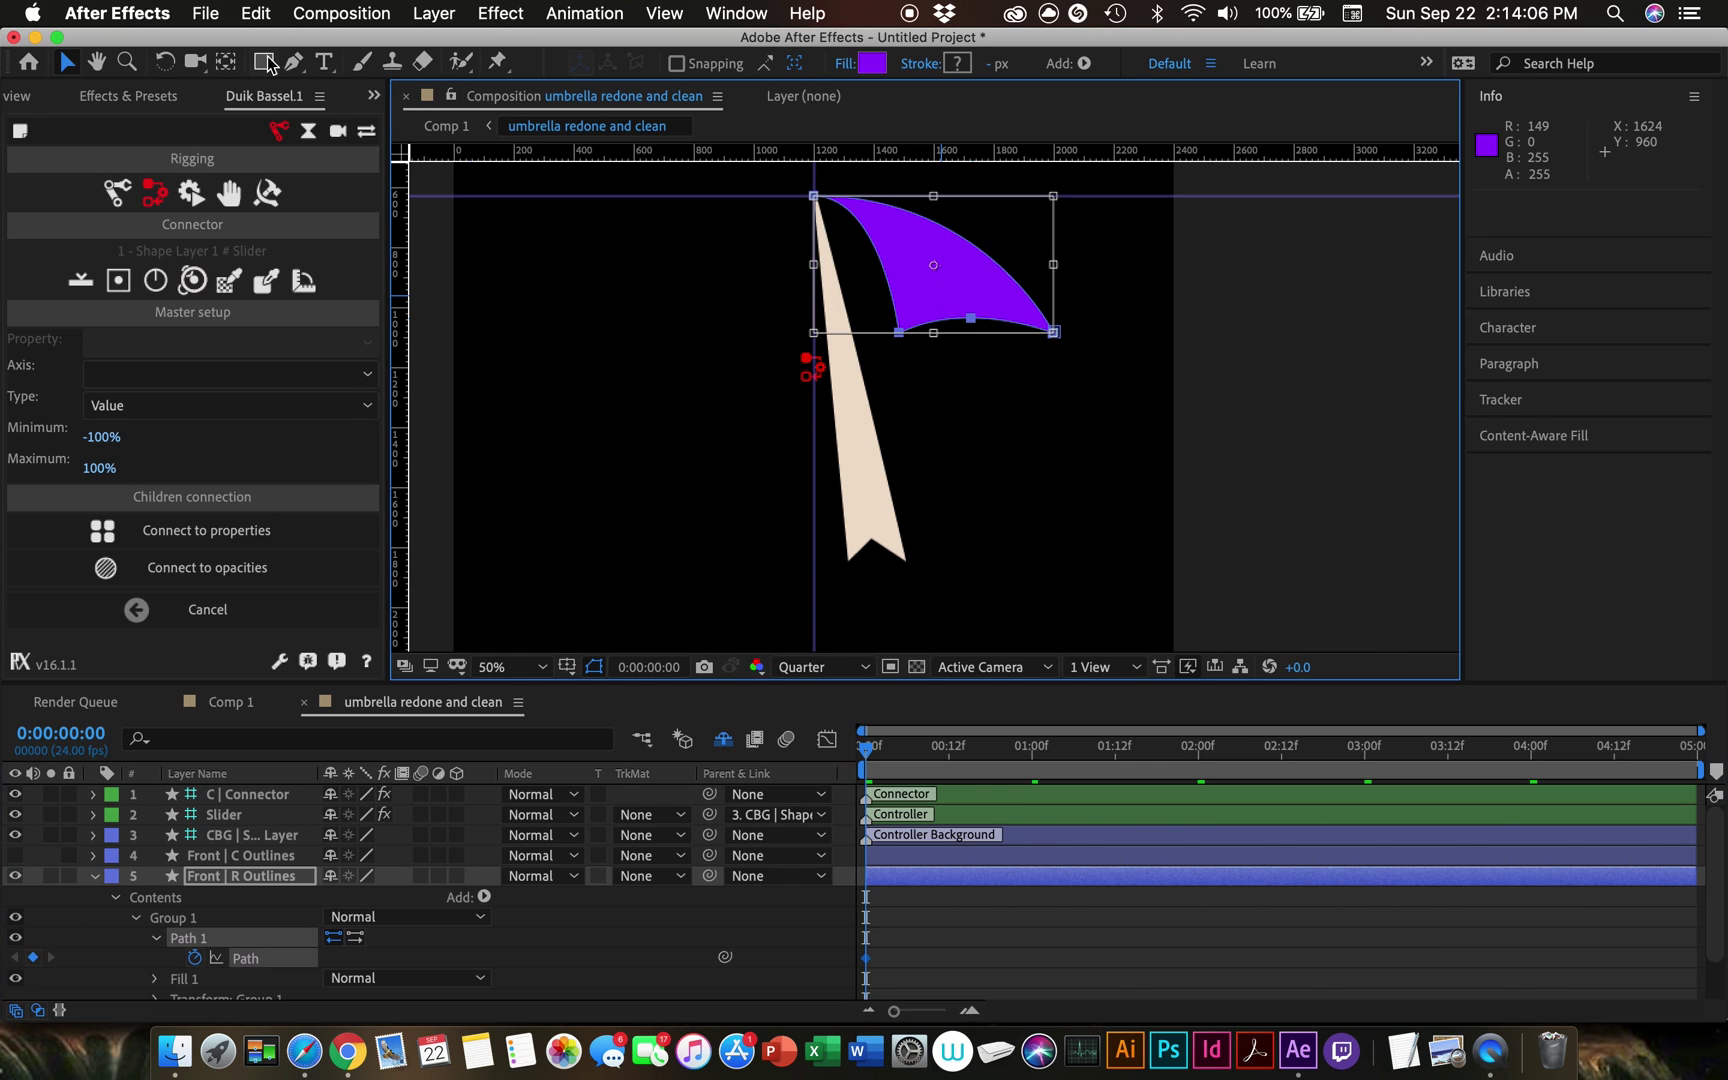
pyautogui.moveTo(293, 62); pyautogui.dragTo(380, 145)
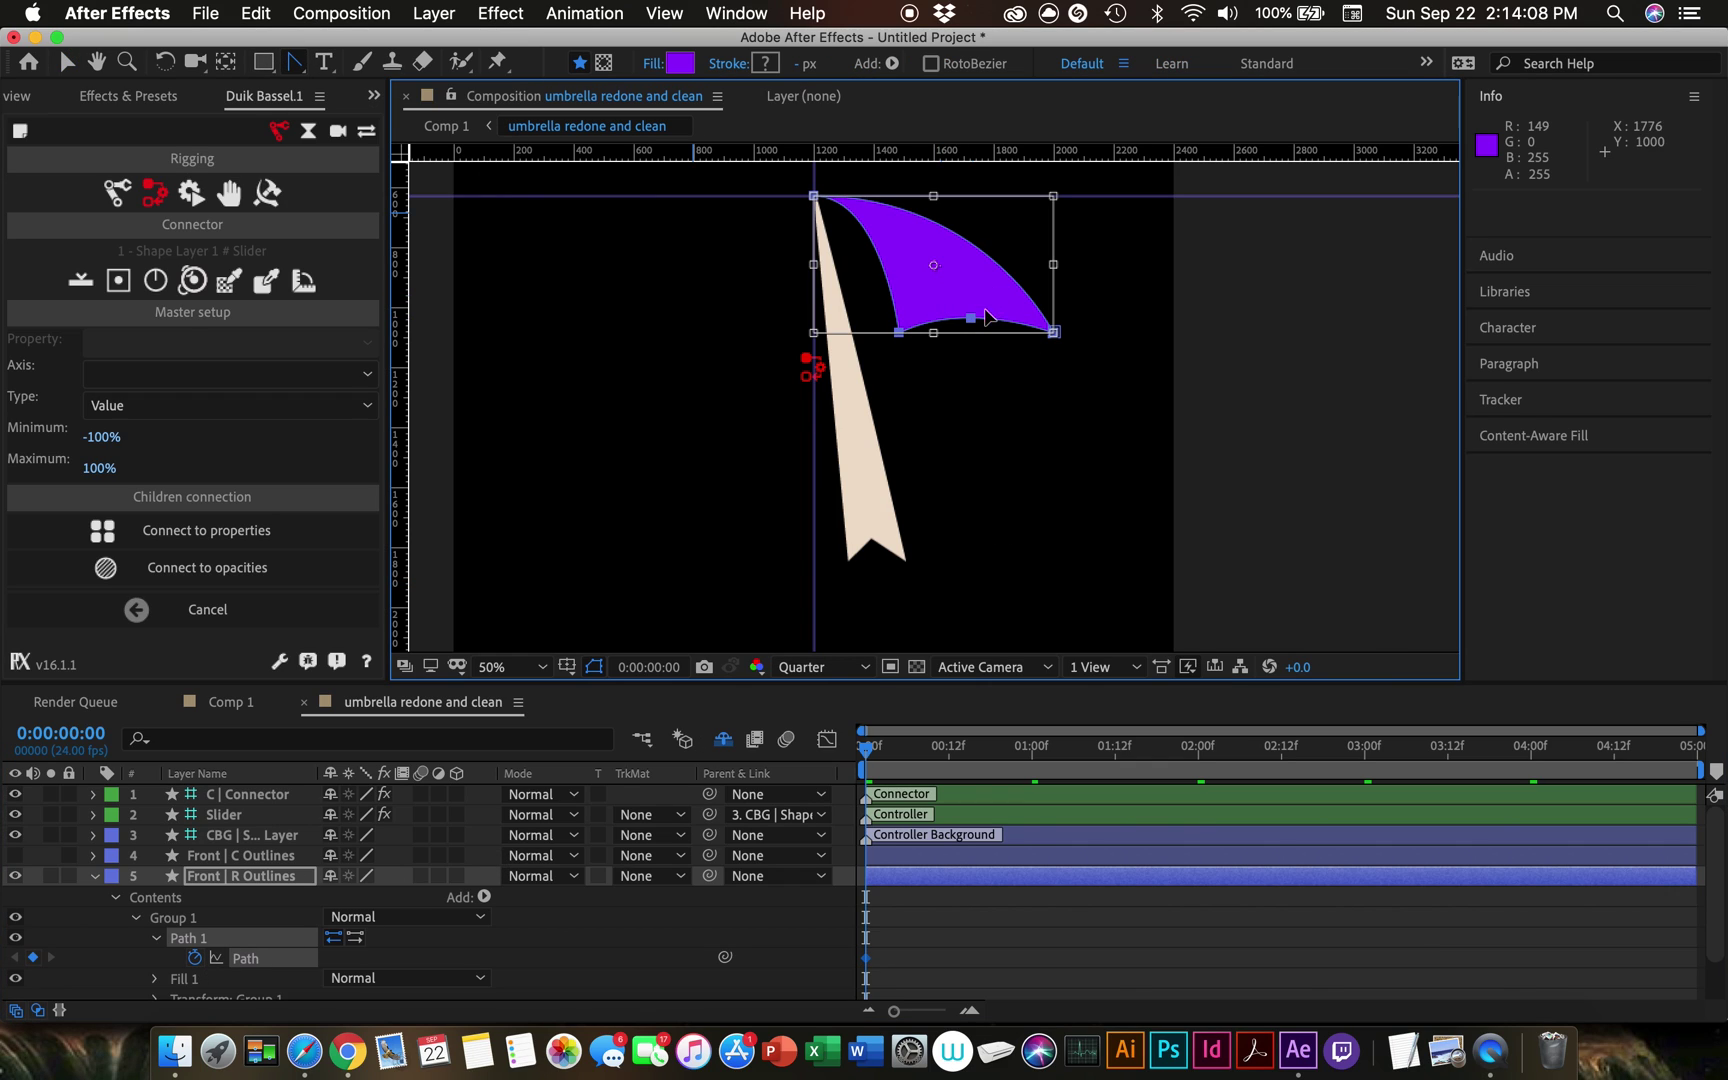
pyautogui.moveTo(973, 327); pyautogui.dragTo(973, 335)
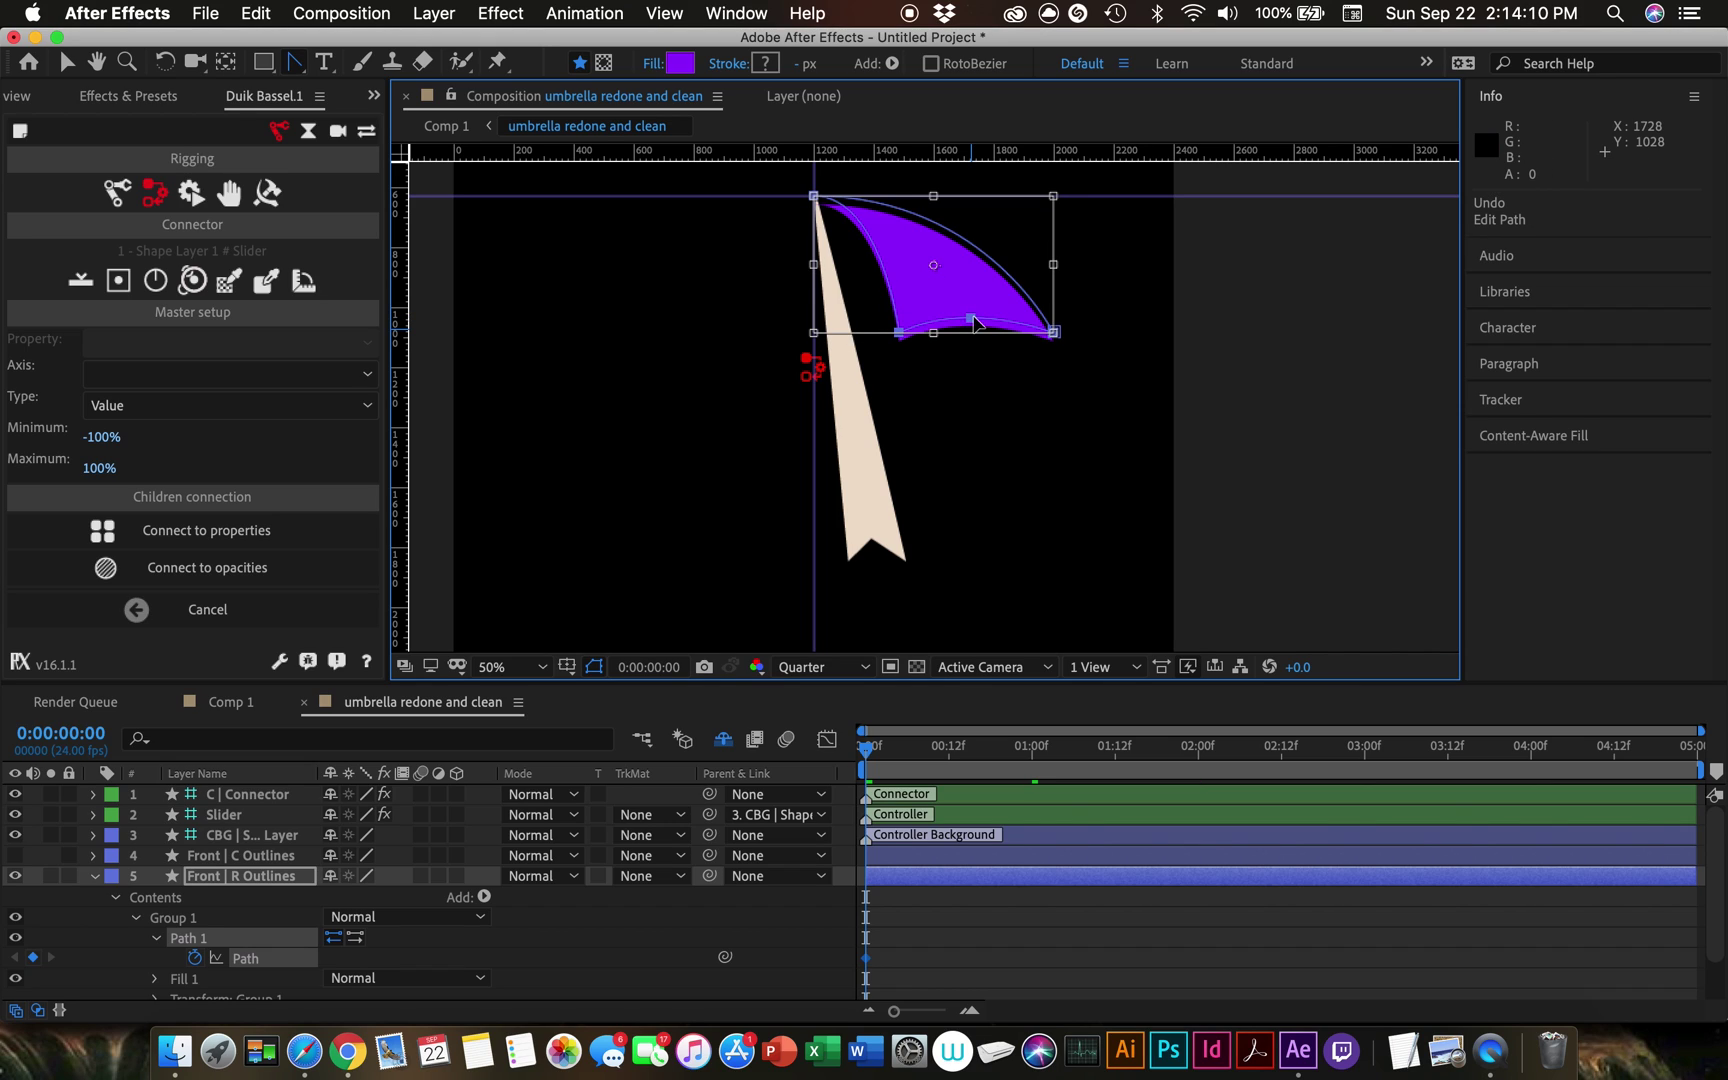
pyautogui.press('super+z')
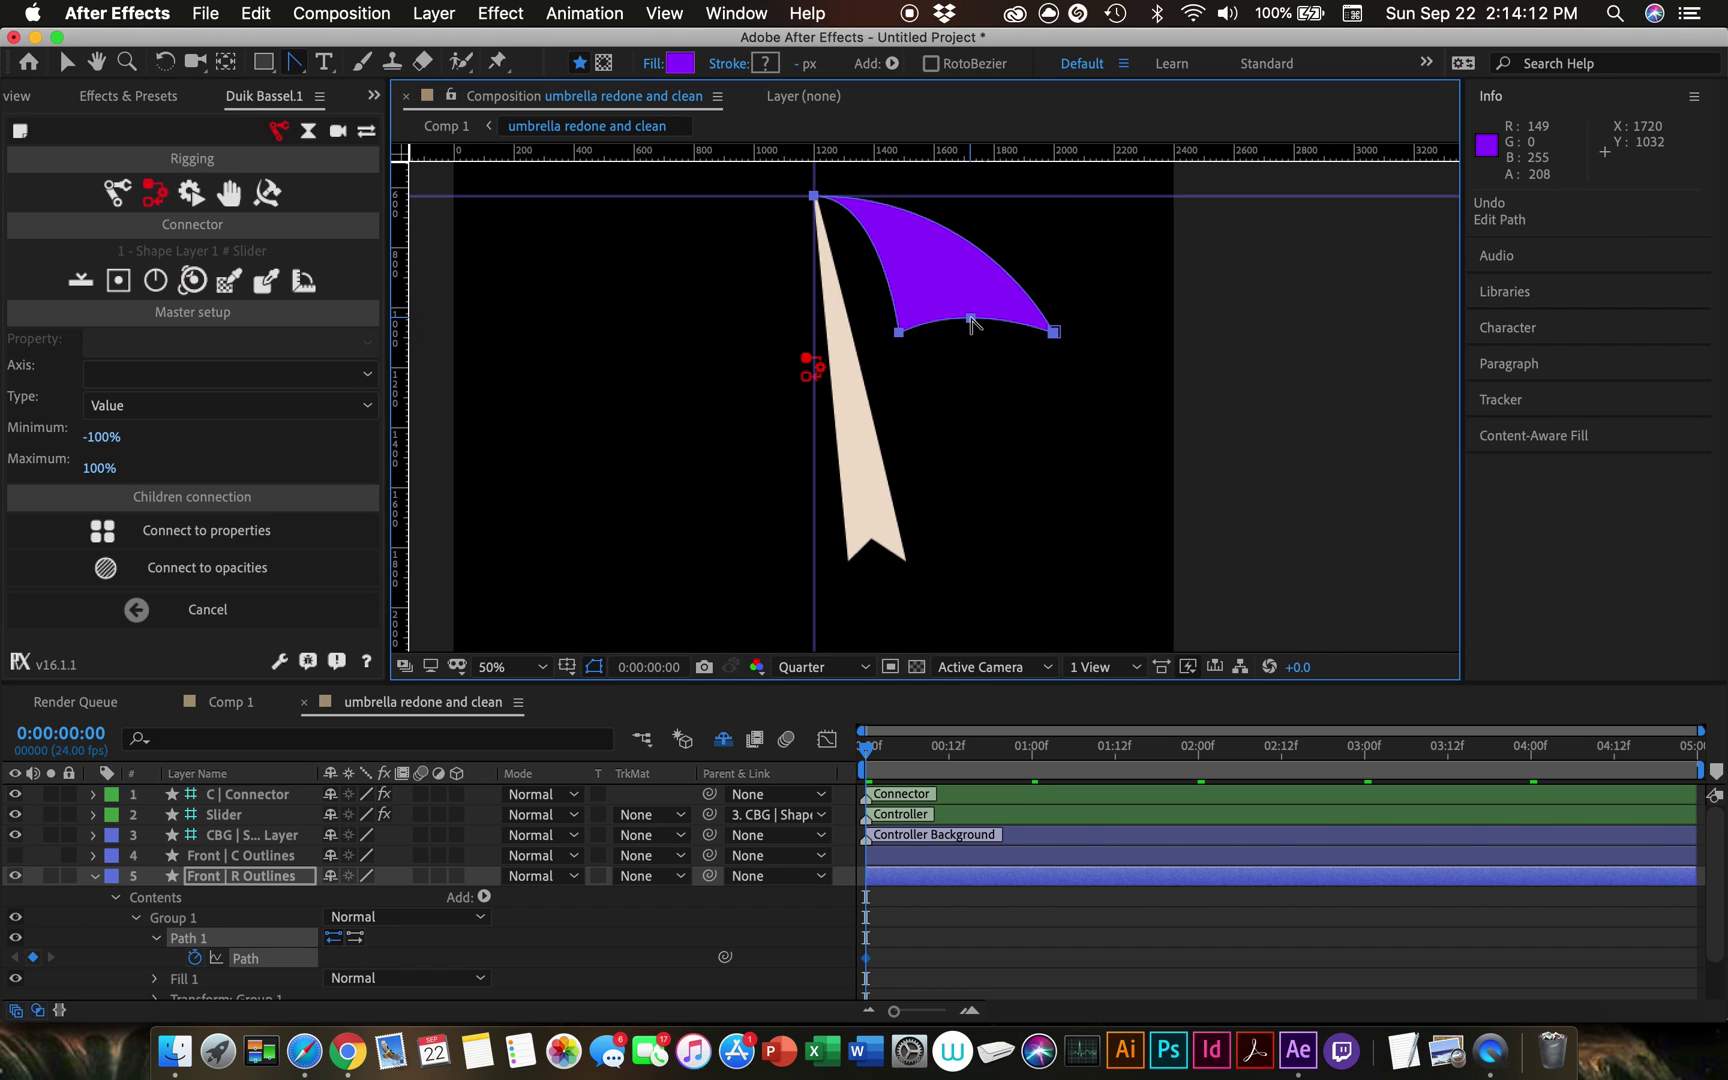
# Step: Trial-drag the bottom vertices down, undo it, and move the time indicator to 0:00:00:12
pyautogui.click(972, 320)
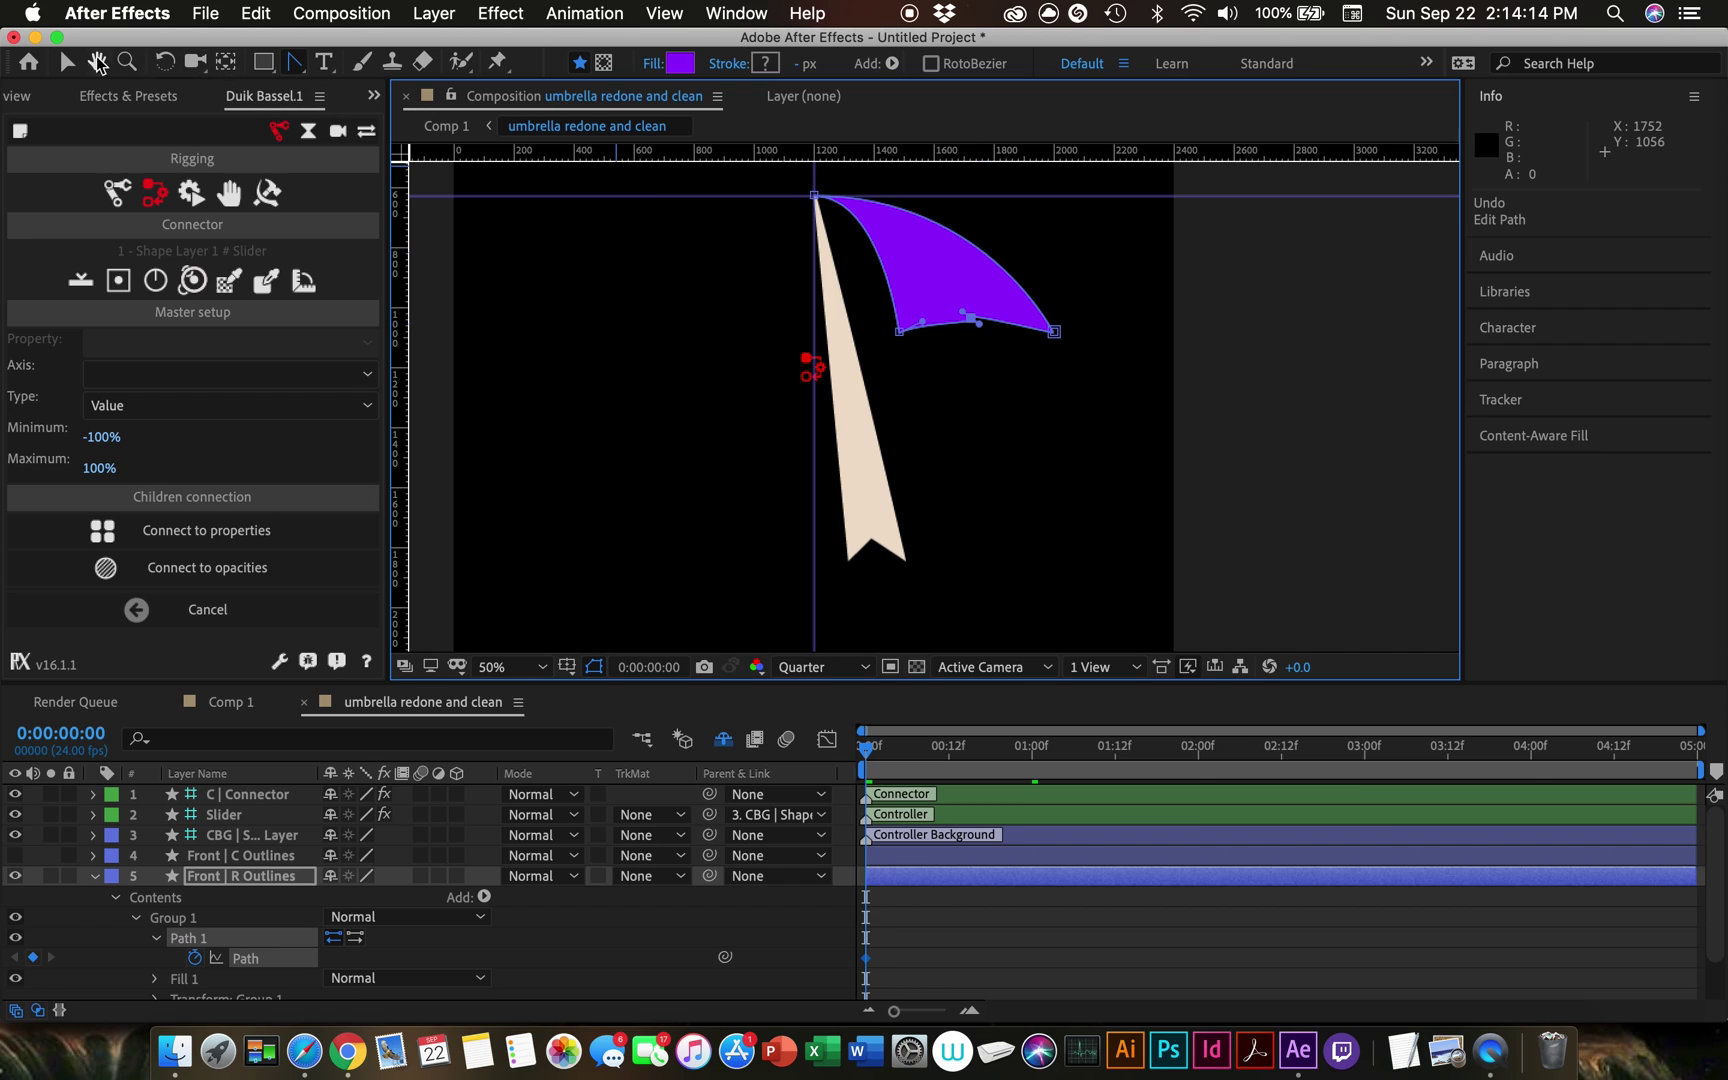
pyautogui.click(67, 62)
pyautogui.moveTo(970, 318); pyautogui.dragTo(847, 565)
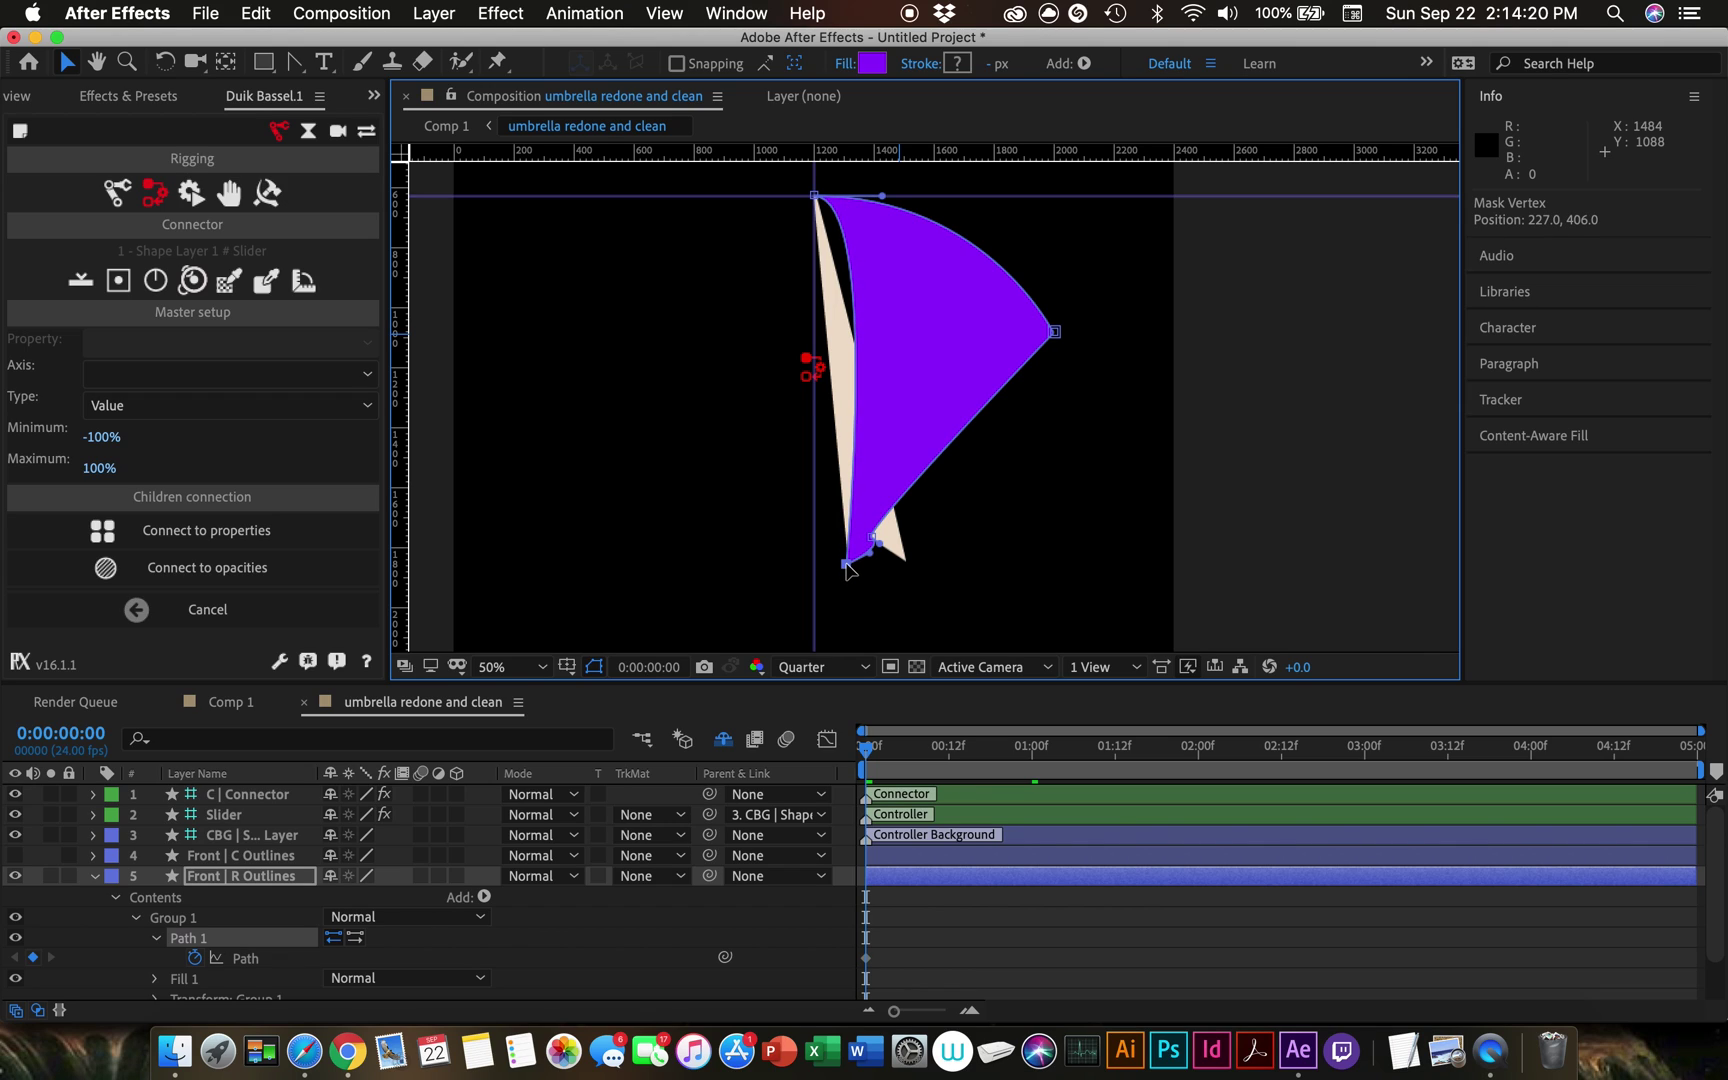
pyautogui.moveTo(1059, 336); pyautogui.dragTo(913, 566)
pyautogui.press('super+z')
pyautogui.press('super+z')
pyautogui.press('super+z')
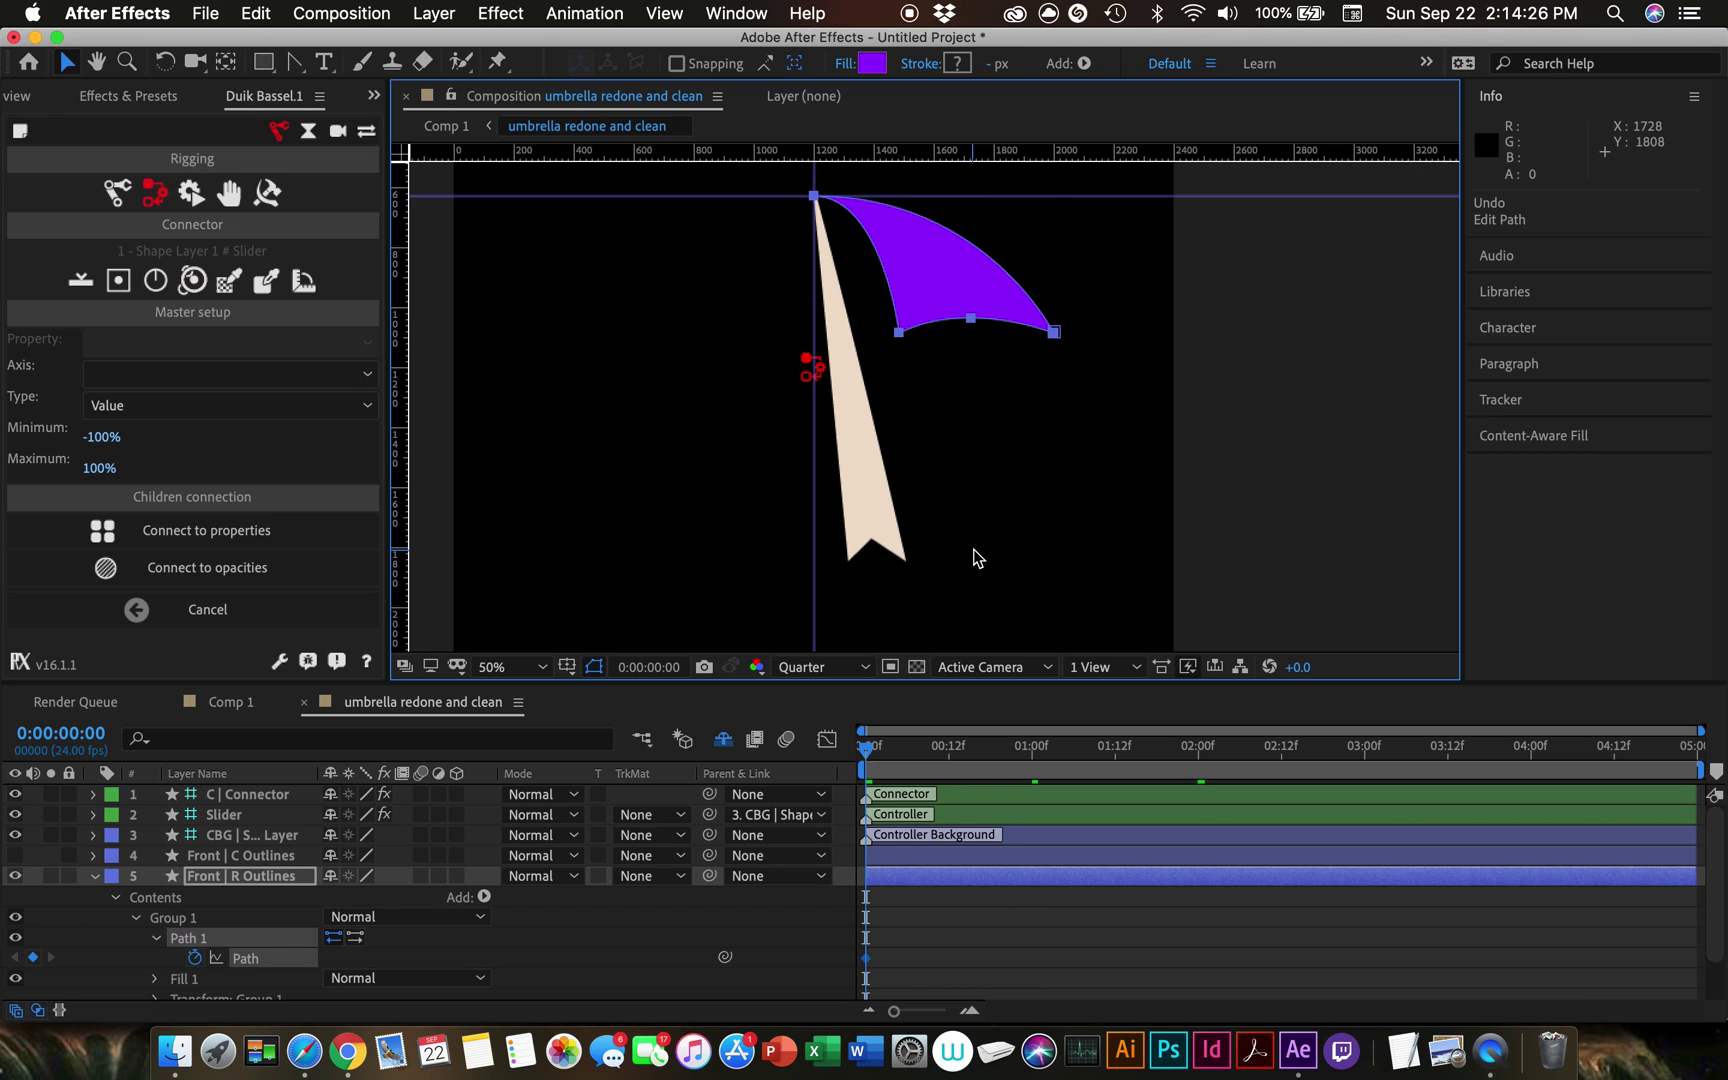
pyautogui.moveTo(870, 752); pyautogui.dragTo(950, 760)
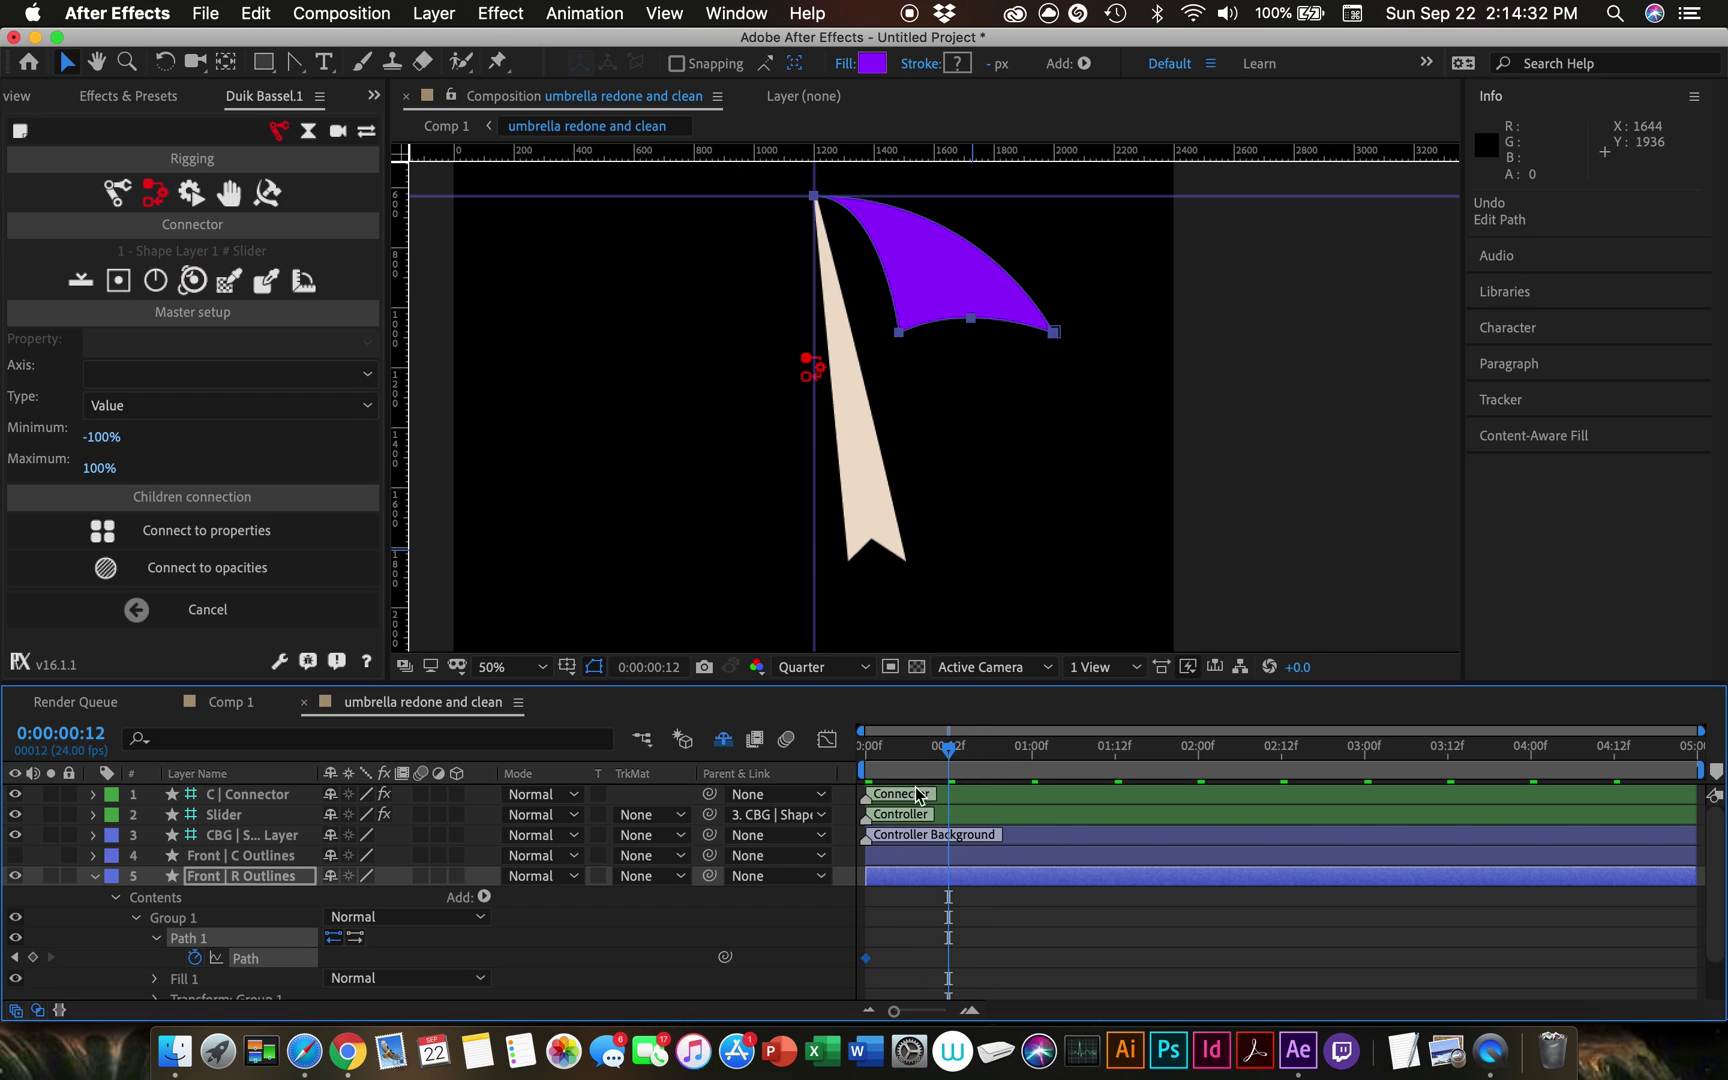
pyautogui.click(966, 286)
# Step: At 12f, drag the purple panel's bottom vertices down and straighten its bottom curve into diagonals
pyautogui.moveTo(973, 318); pyautogui.dragTo(875, 540)
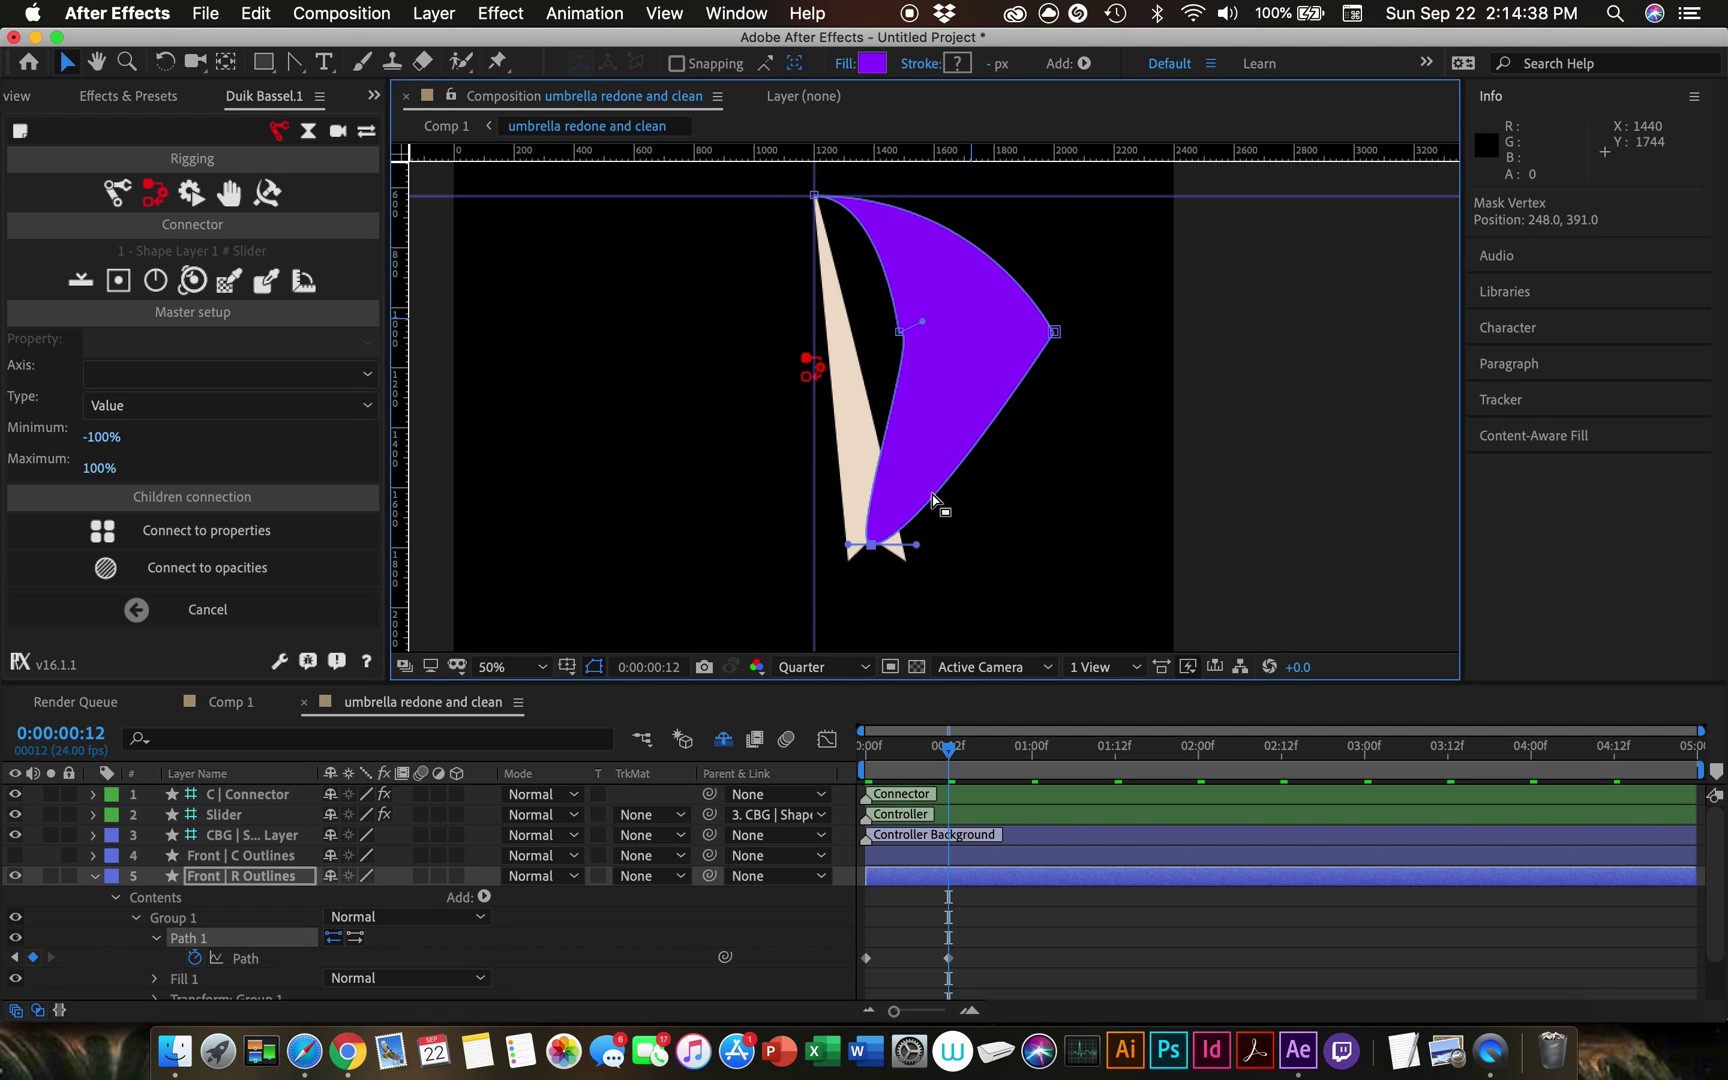
pyautogui.moveTo(1056, 333); pyautogui.dragTo(908, 567)
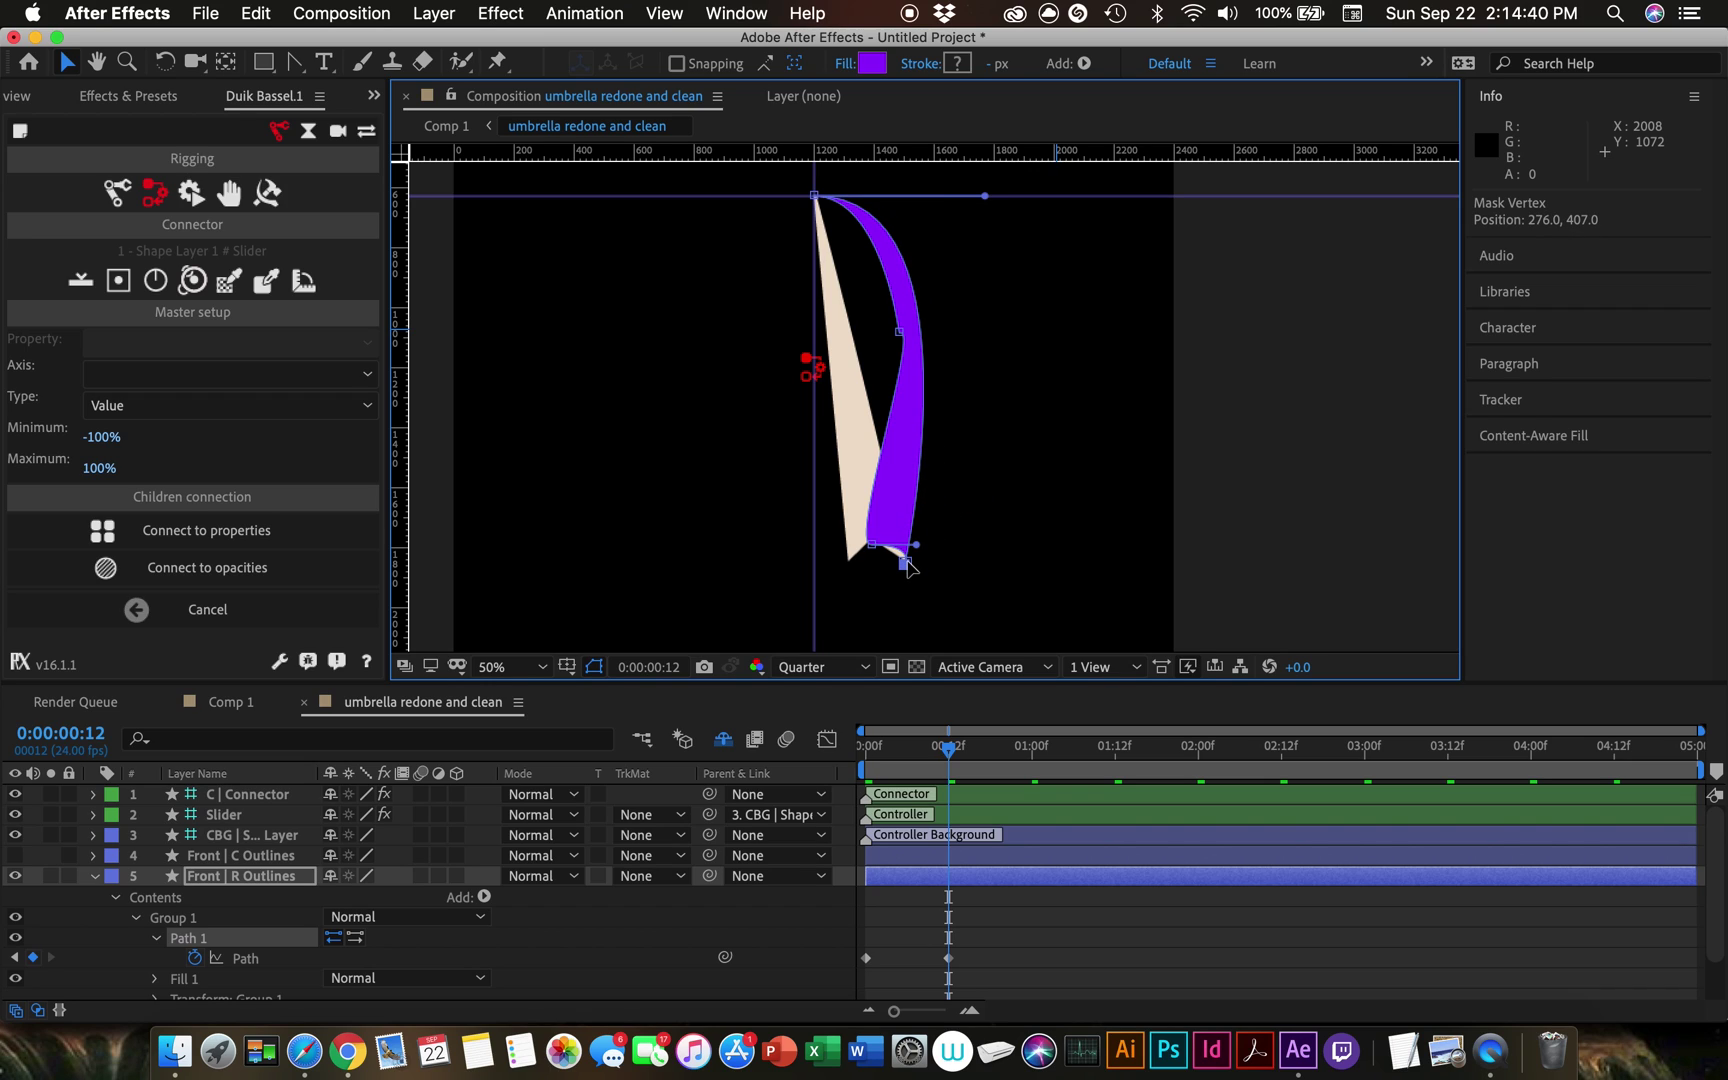
pyautogui.moveTo(897, 336); pyautogui.dragTo(849, 570)
pyautogui.scroll(6, 882, 578)
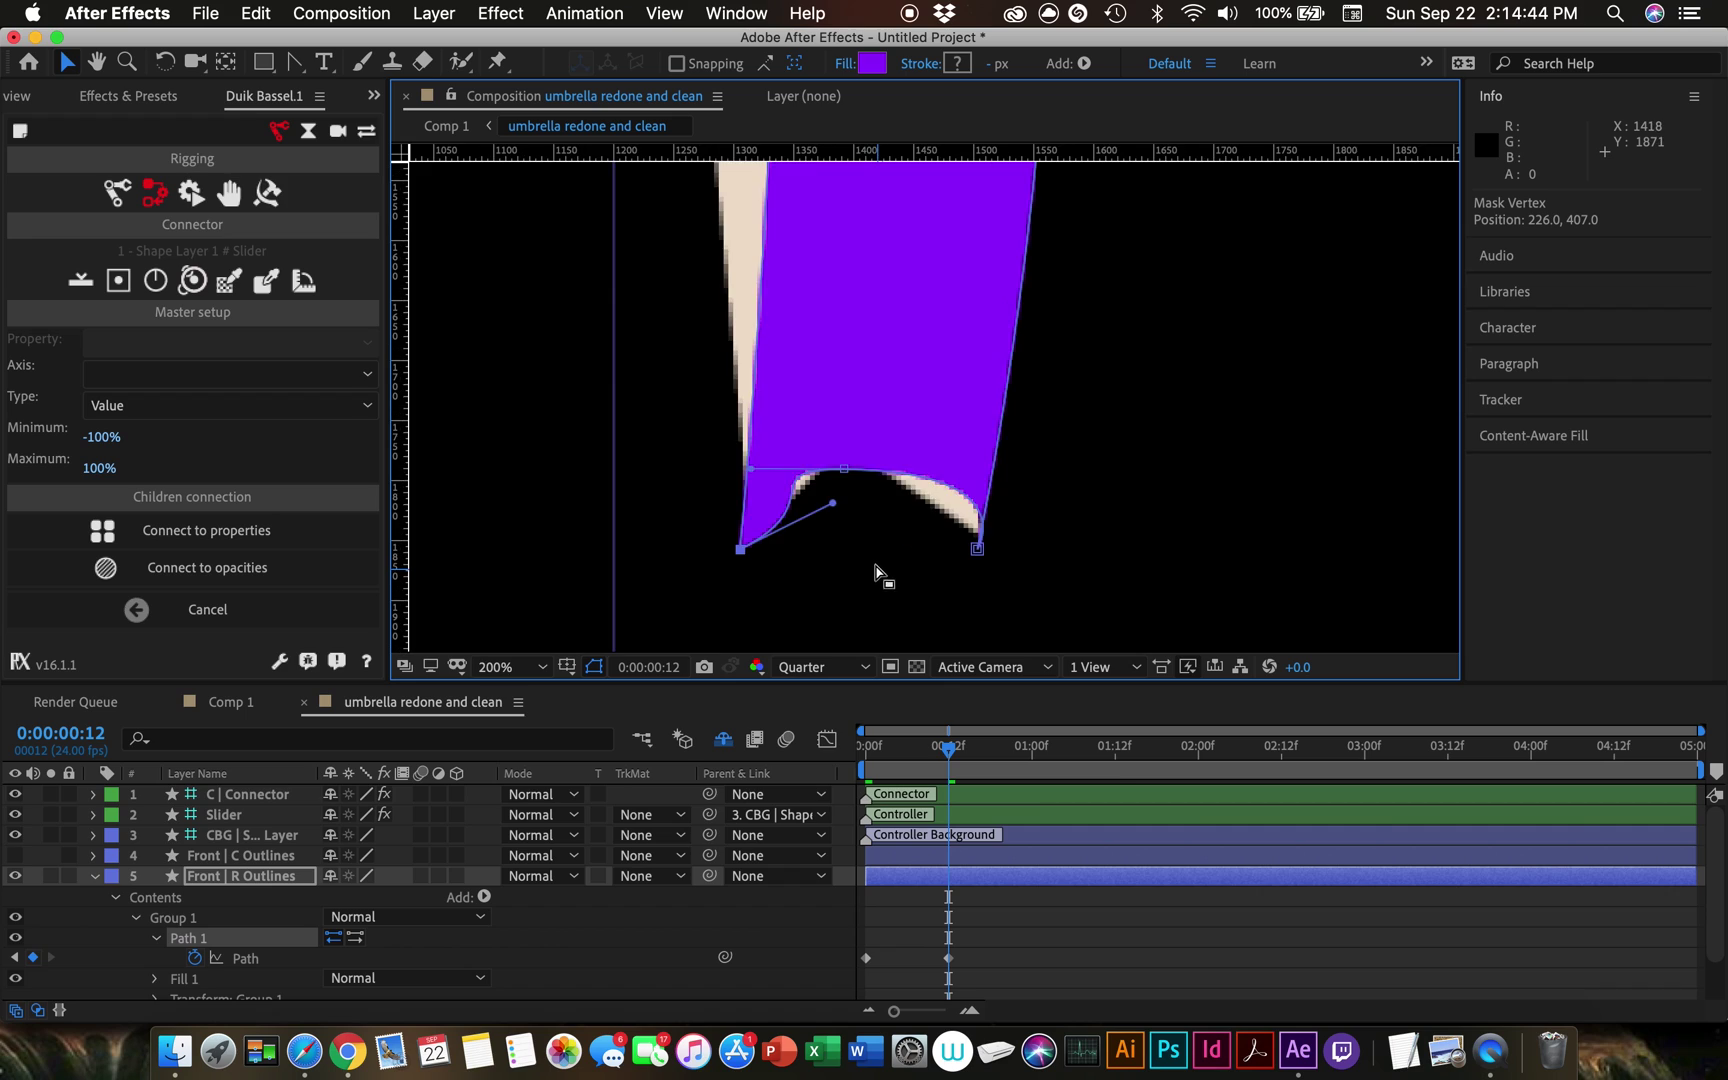
pyautogui.moveTo(612, 541)
pyautogui.mouseDown()
pyautogui.moveTo(639, 441)
pyautogui.moveTo(620, 520)
pyautogui.mouseUp()
pyautogui.moveTo(810, 421); pyautogui.dragTo(752, 402)
pyautogui.moveTo(628, 377); pyautogui.dragTo(690, 442)
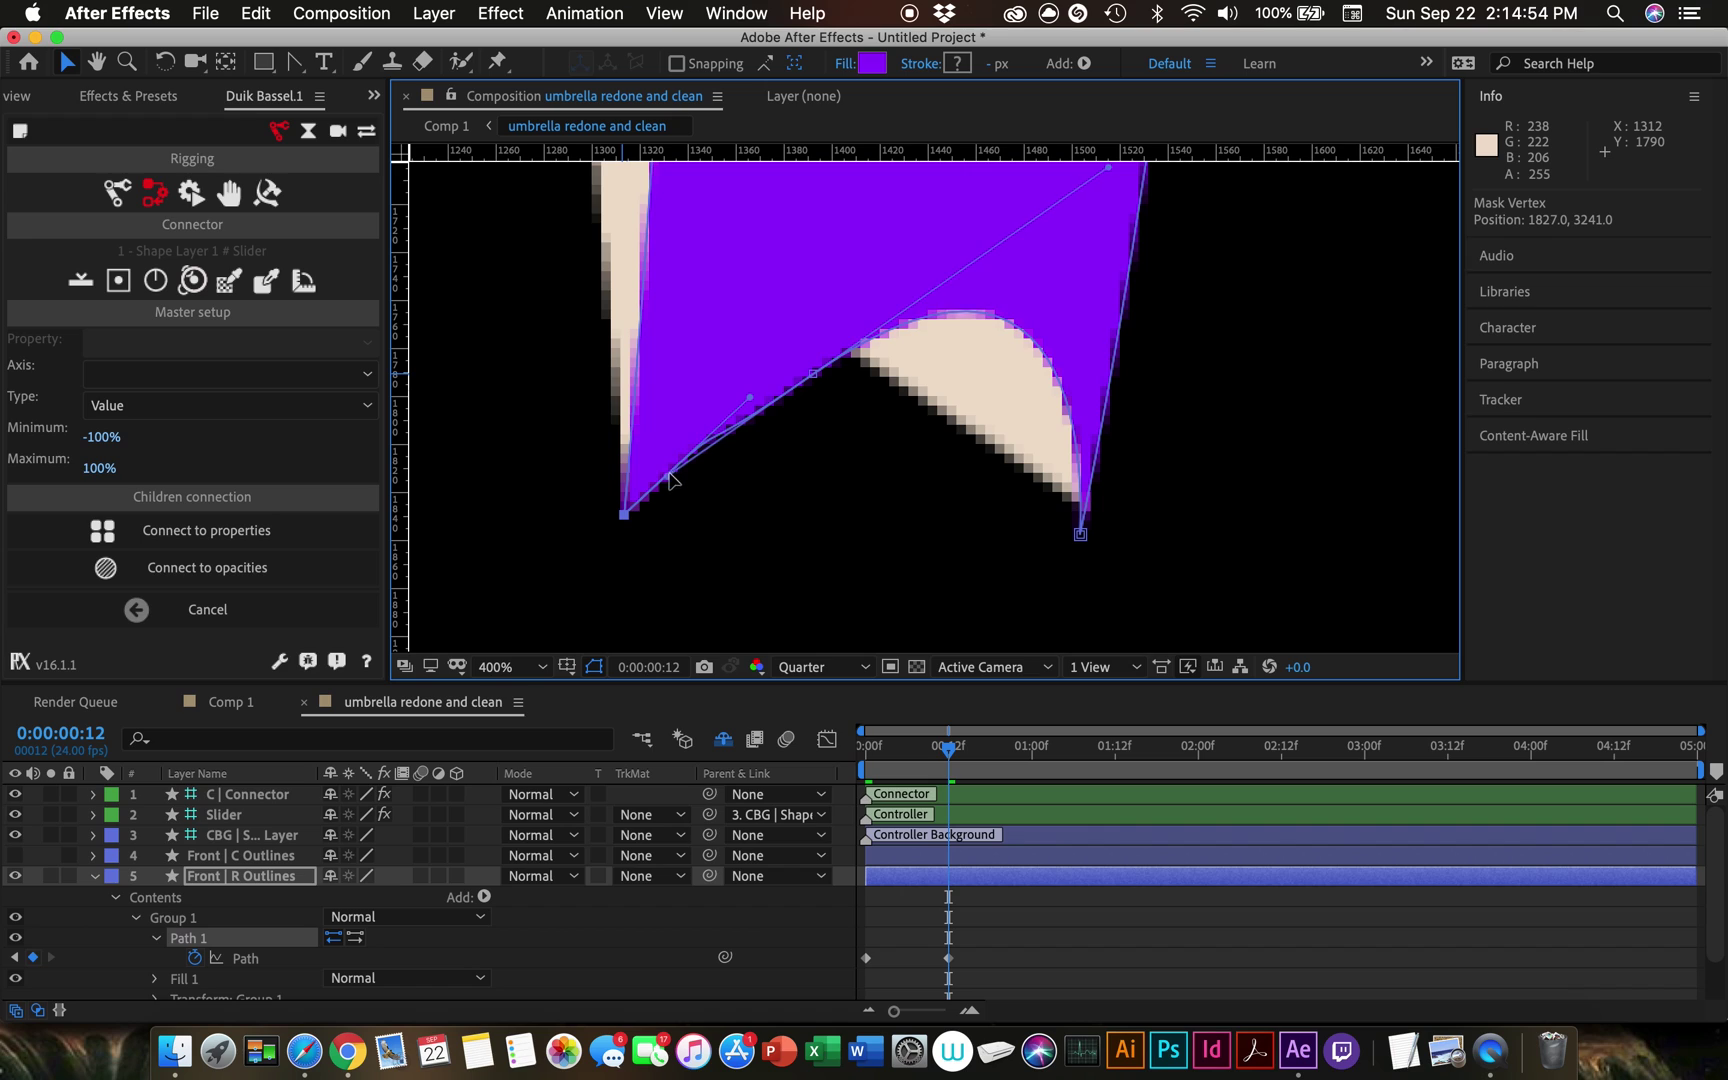
pyautogui.moveTo(813, 373); pyautogui.dragTo(830, 332)
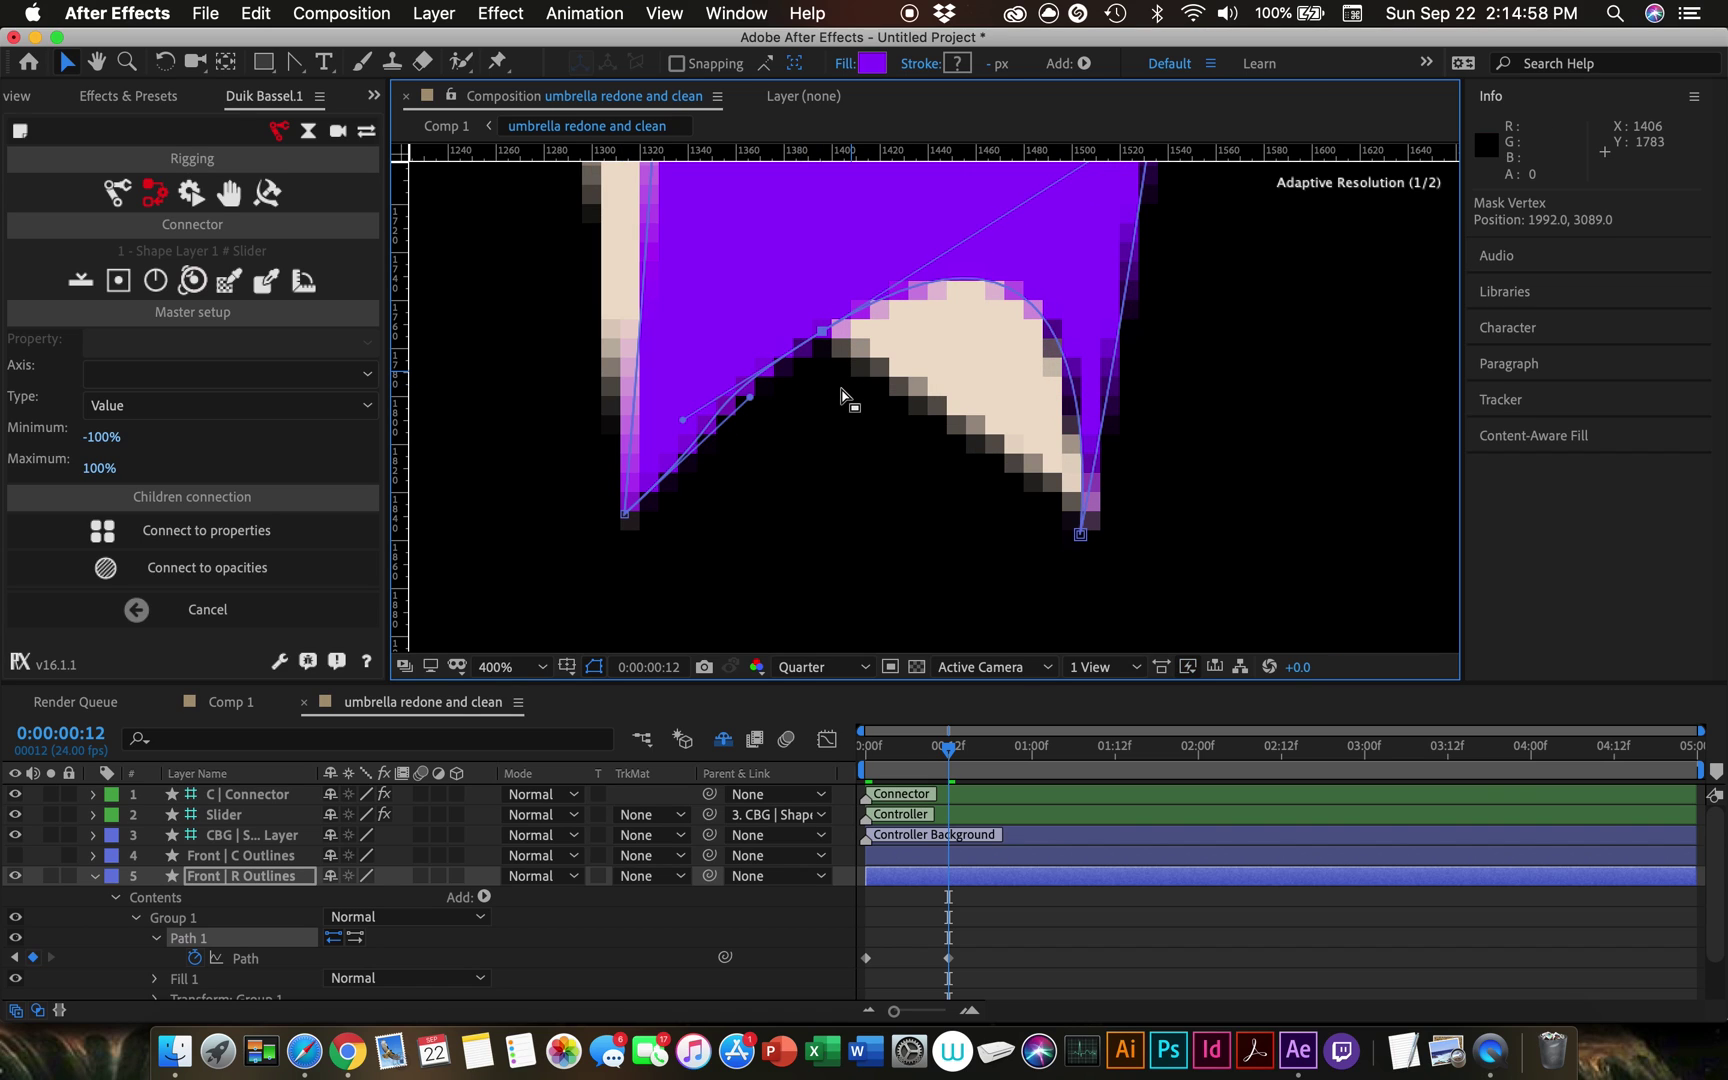
# Step: Pull a bottom Bezier handle with the Convert Vertex tool to form a sharp pointed notch
pyautogui.scroll(-3, 841, 395)
pyautogui.scroll(3, 841, 405)
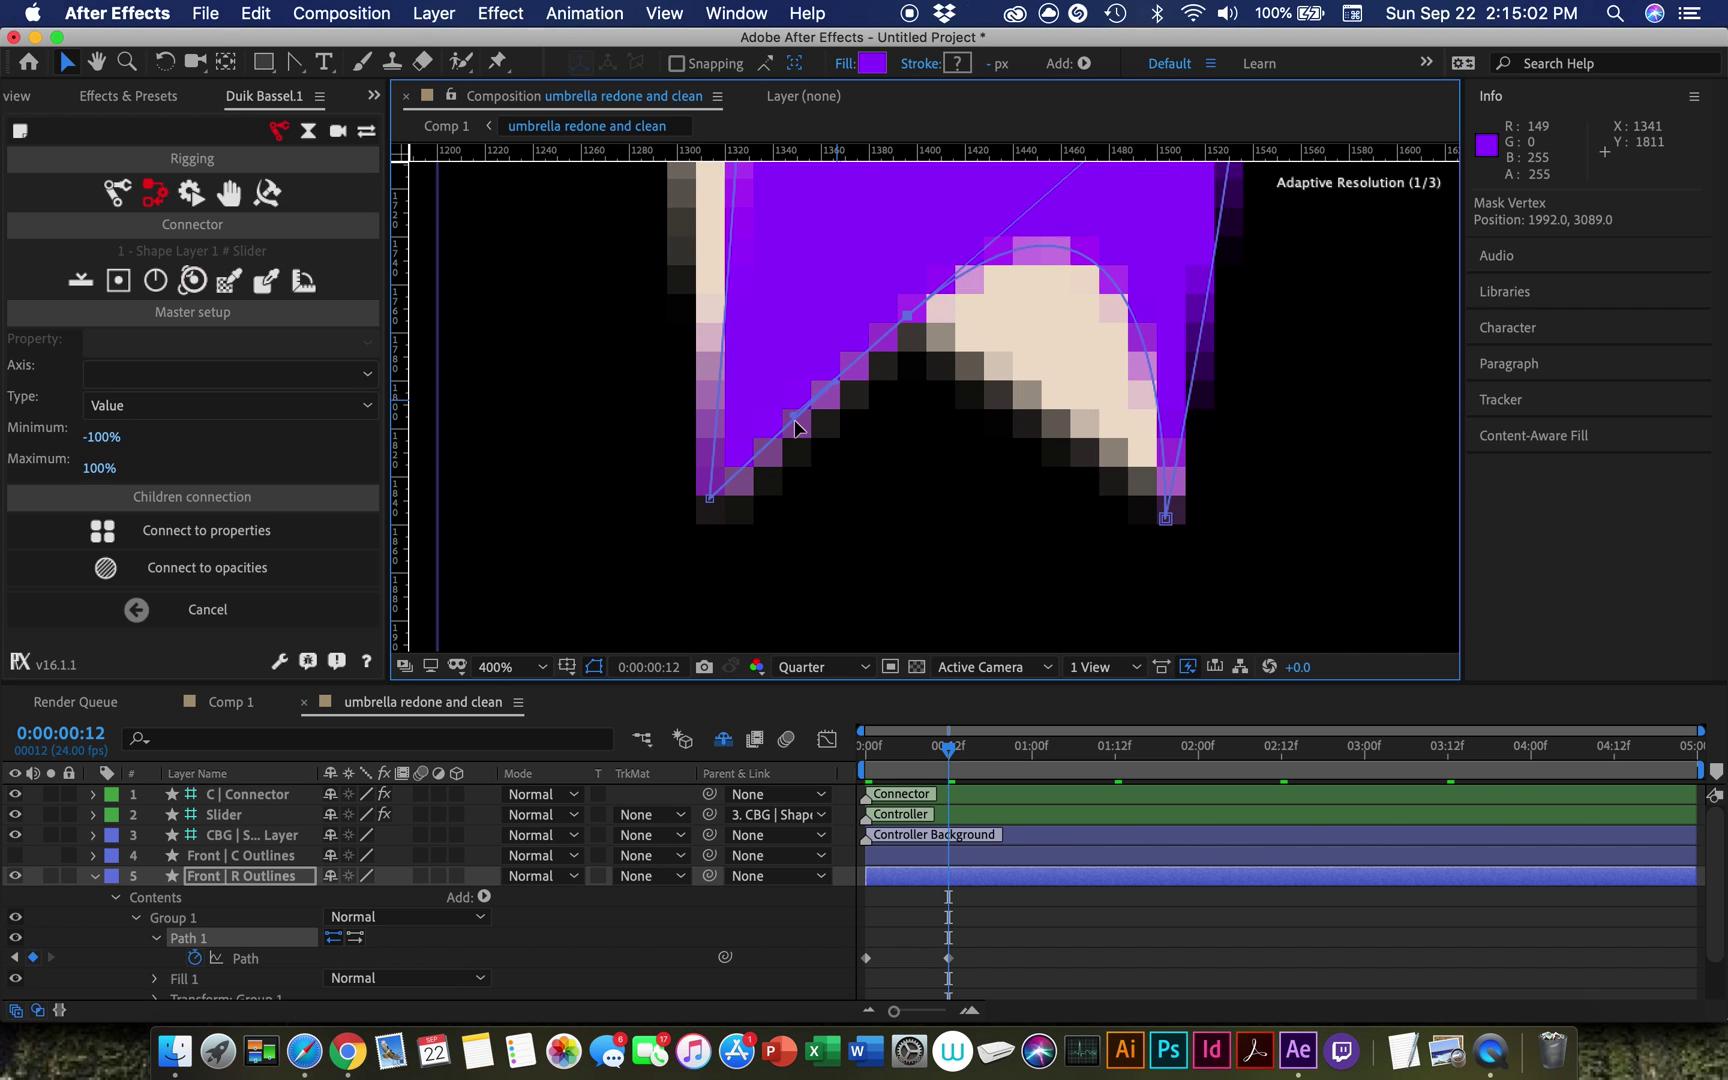
pyautogui.scroll(-6, 793, 425)
pyautogui.scroll(2, 968, 375)
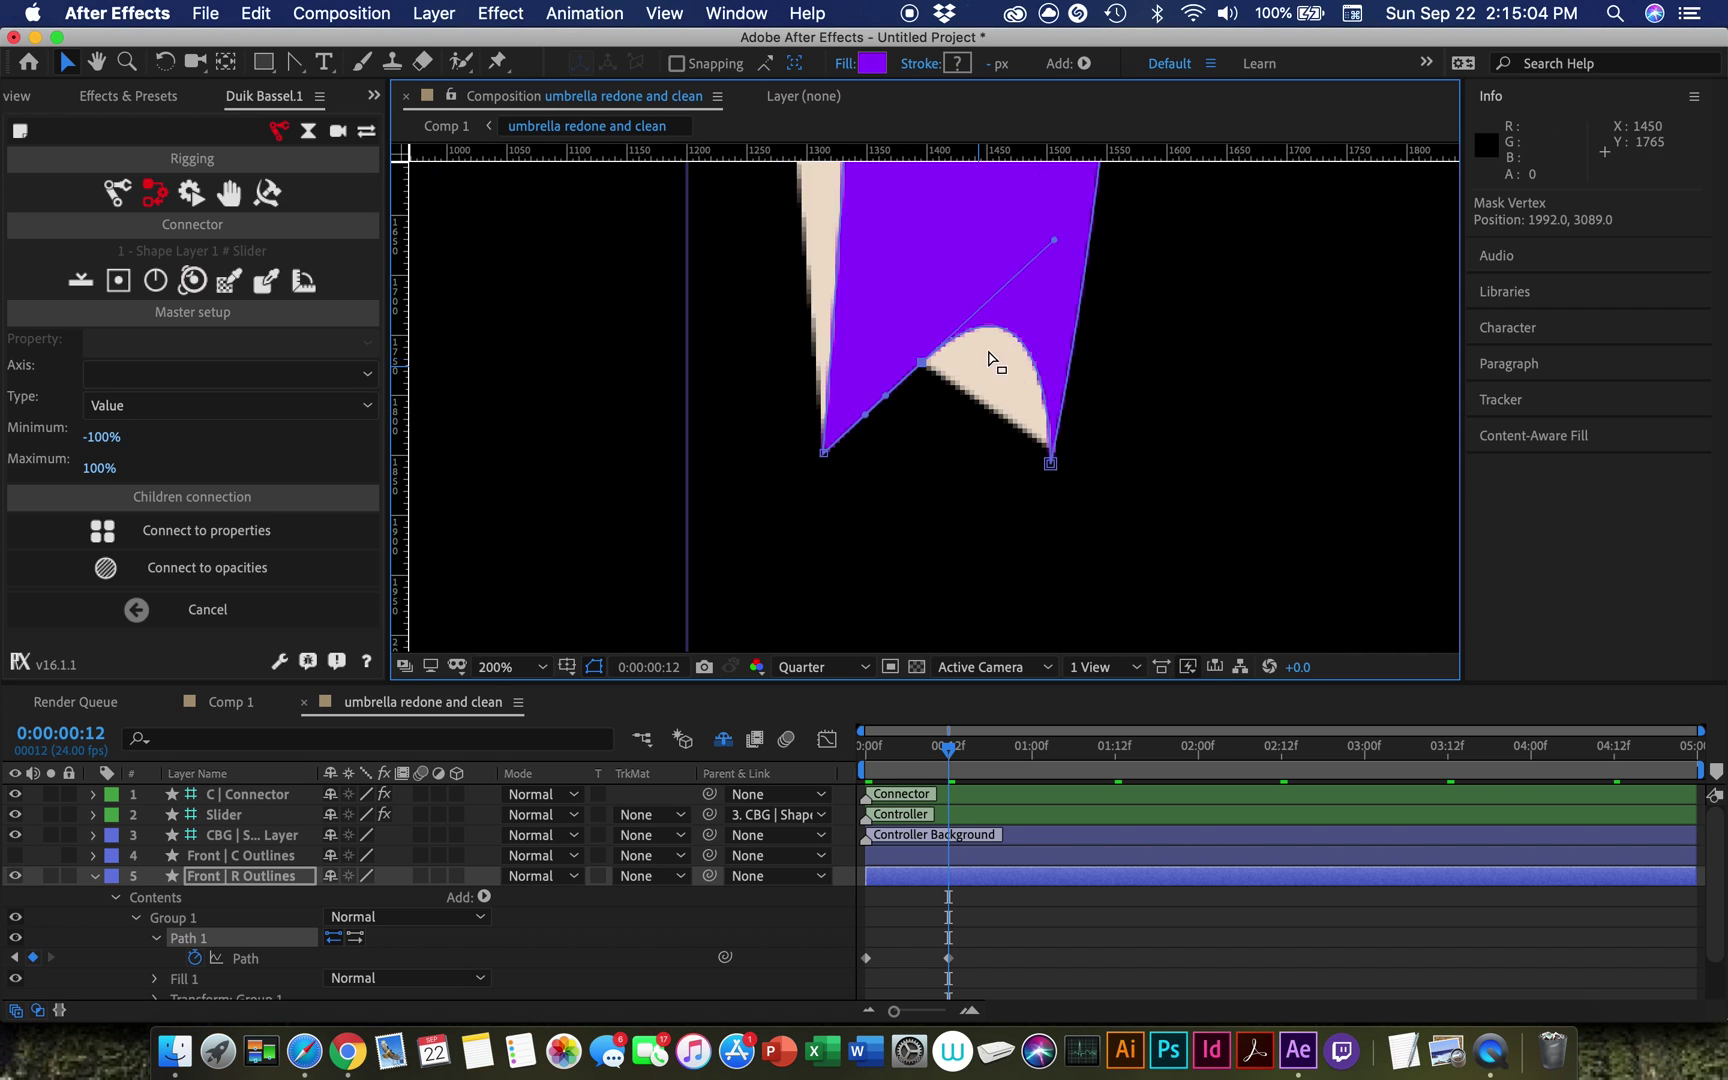
pyautogui.click(298, 62)
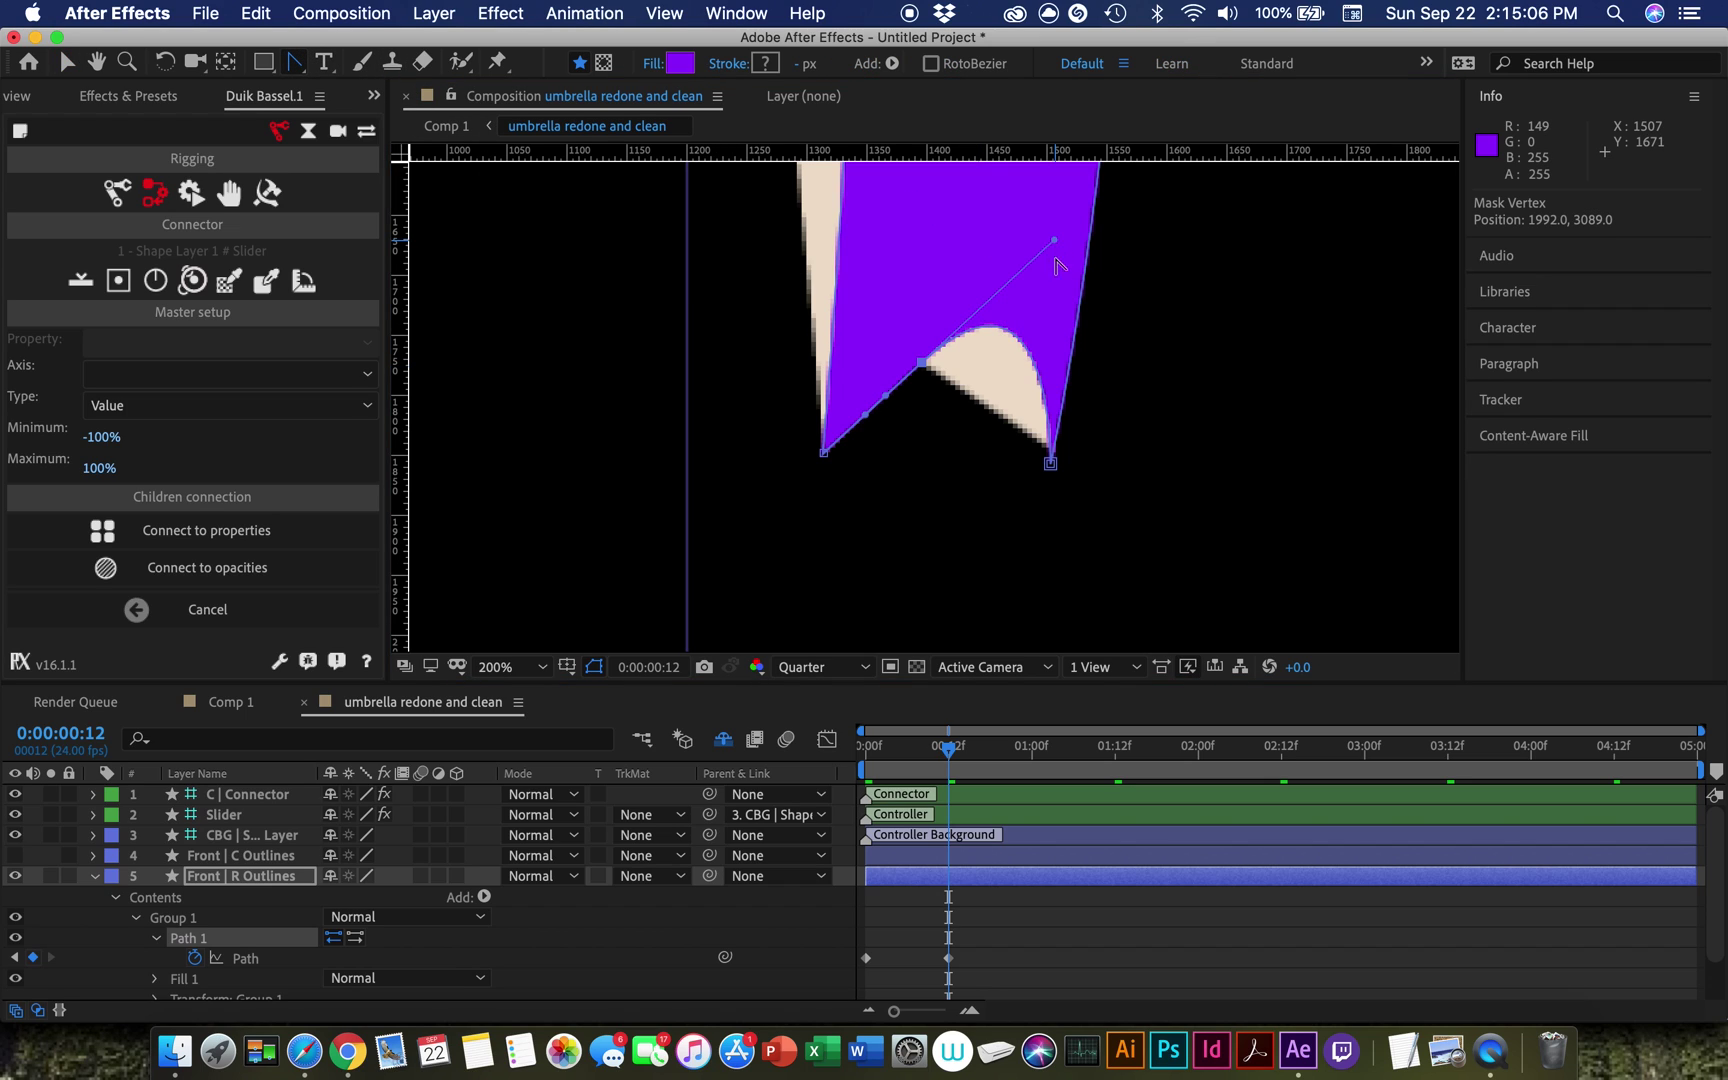
pyautogui.moveTo(1054, 240); pyautogui.dragTo(989, 418)
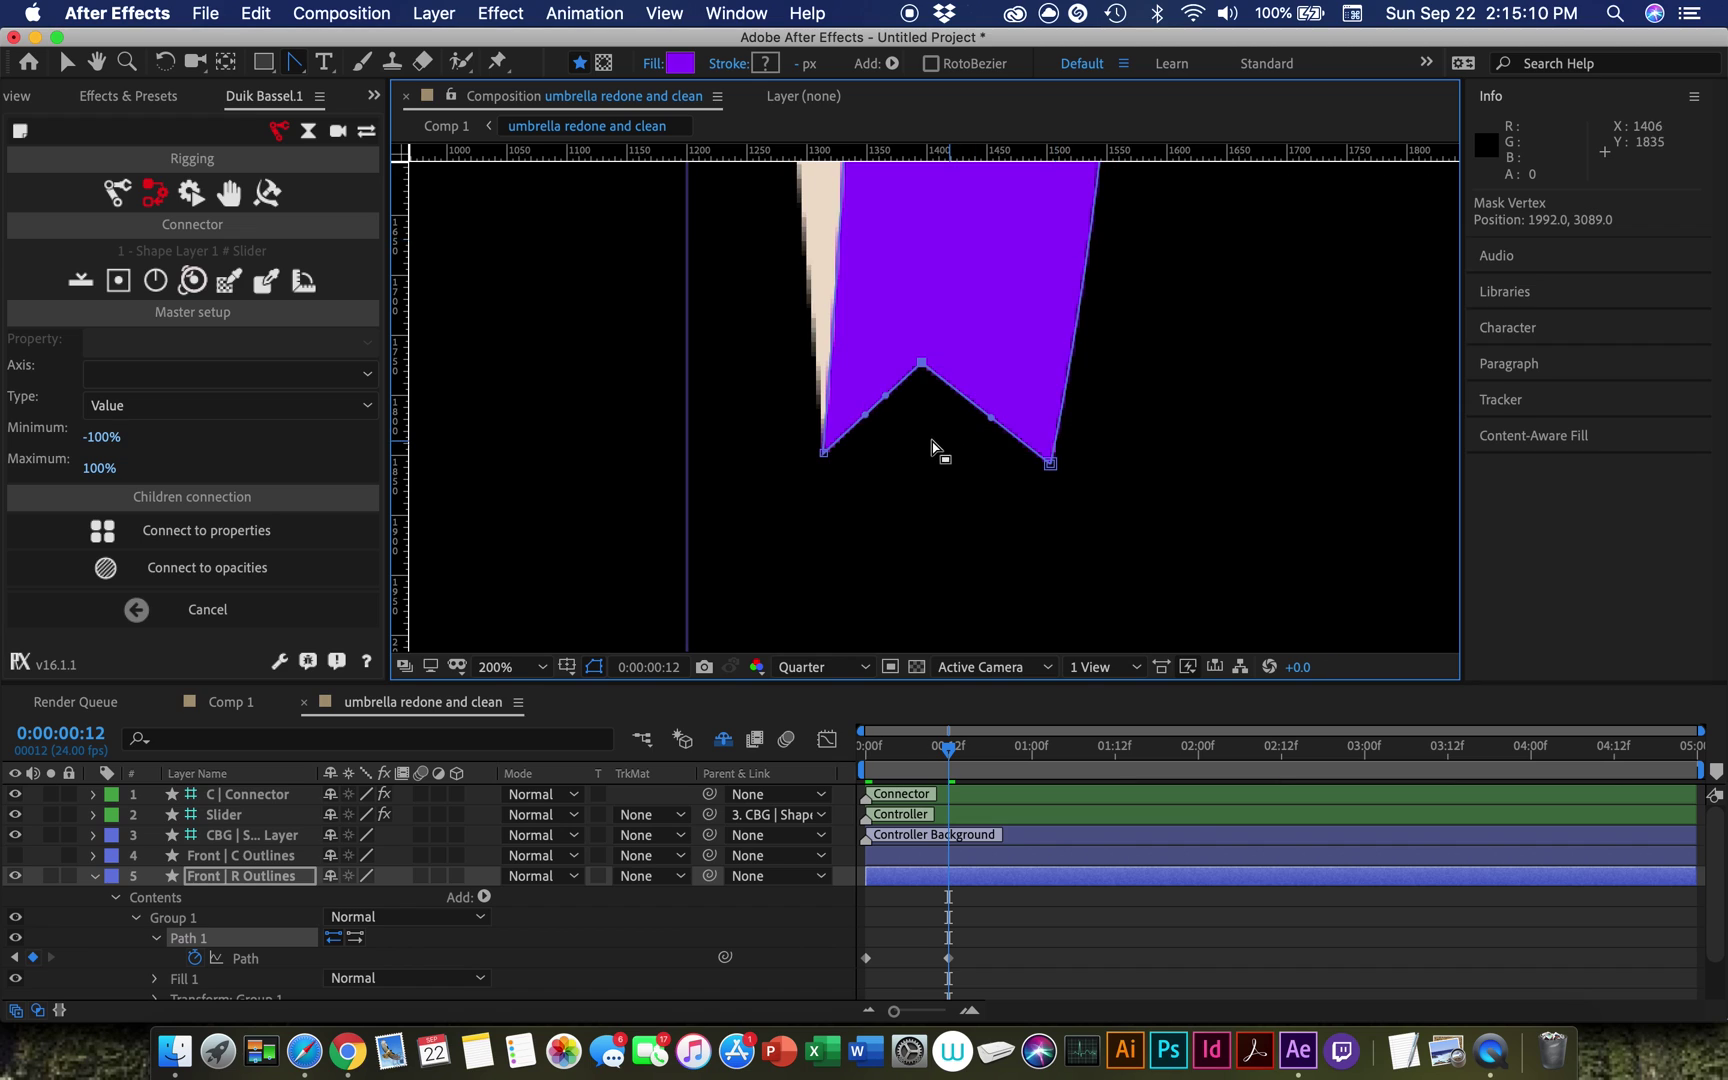
pyautogui.scroll(-2, 940, 445)
pyautogui.moveTo(957, 301); pyautogui.dragTo(895, 355)
pyautogui.press('g')
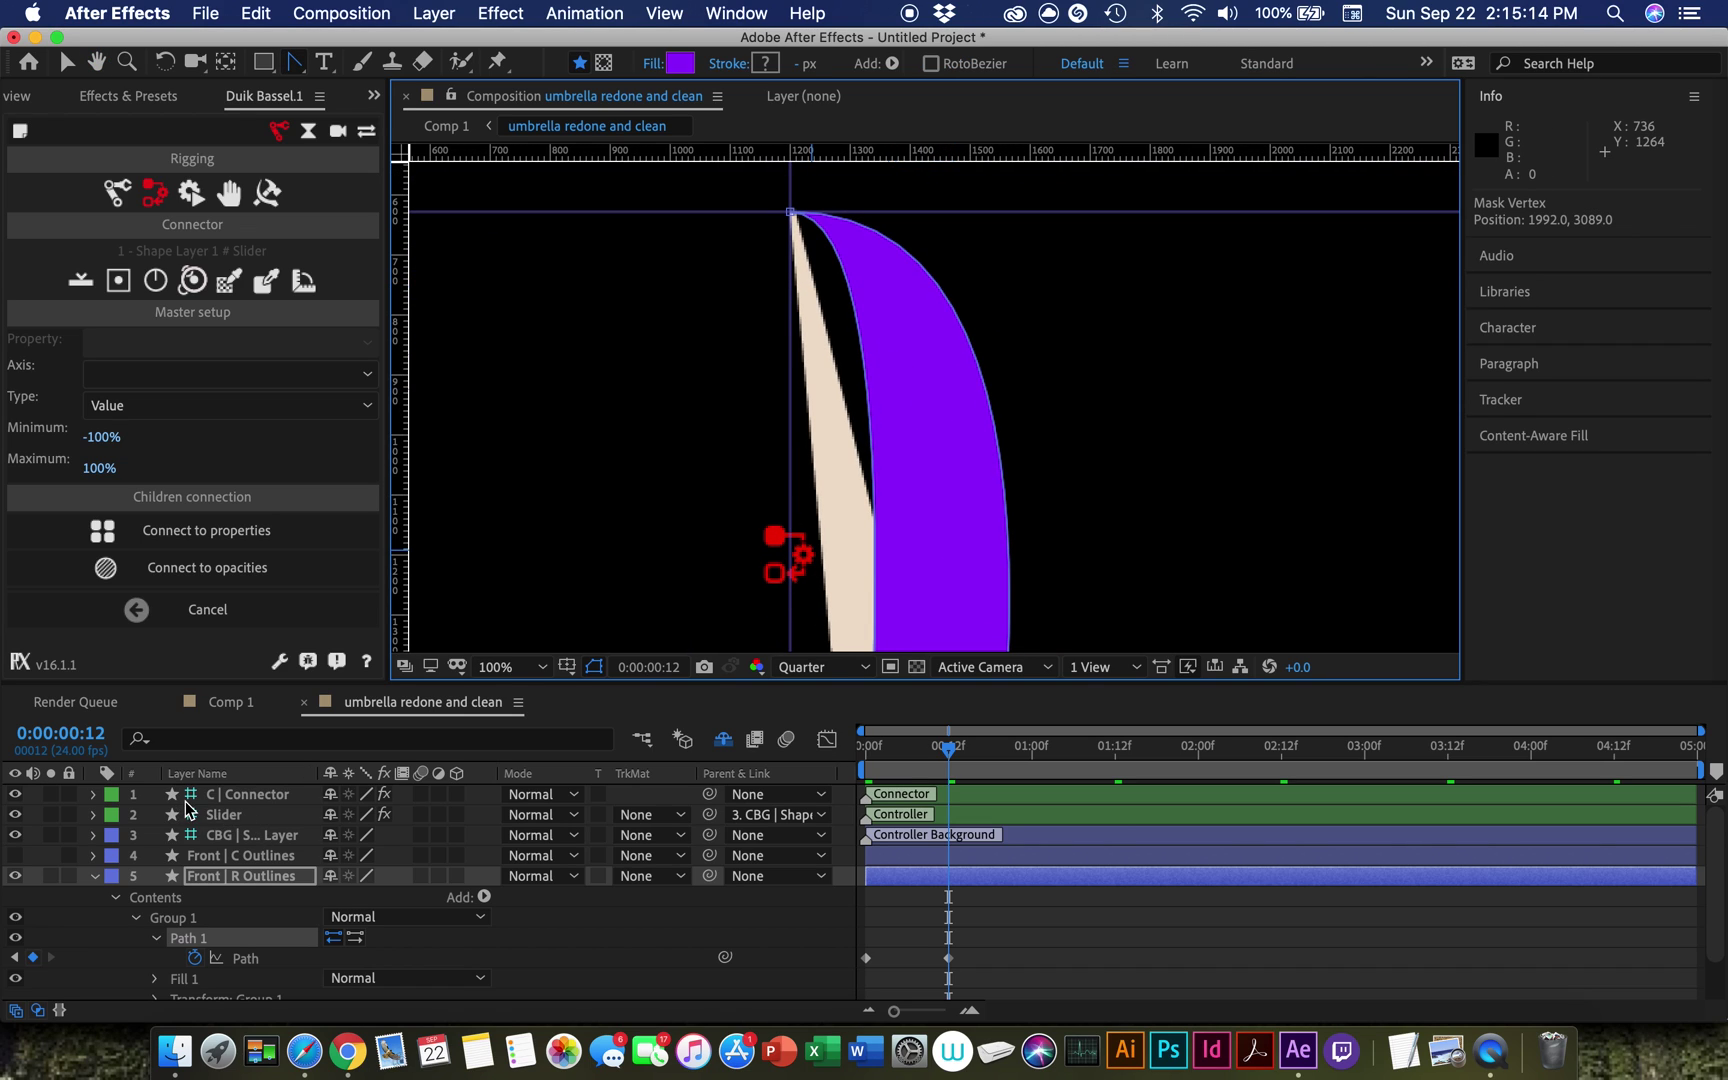
# Step: Hide the C | Connector layer and trial-add a Pen point on the inner edge, then undo it
pyautogui.click(16, 795)
pyautogui.hotkey('ctrl', 'z')
pyautogui.click(294, 61)
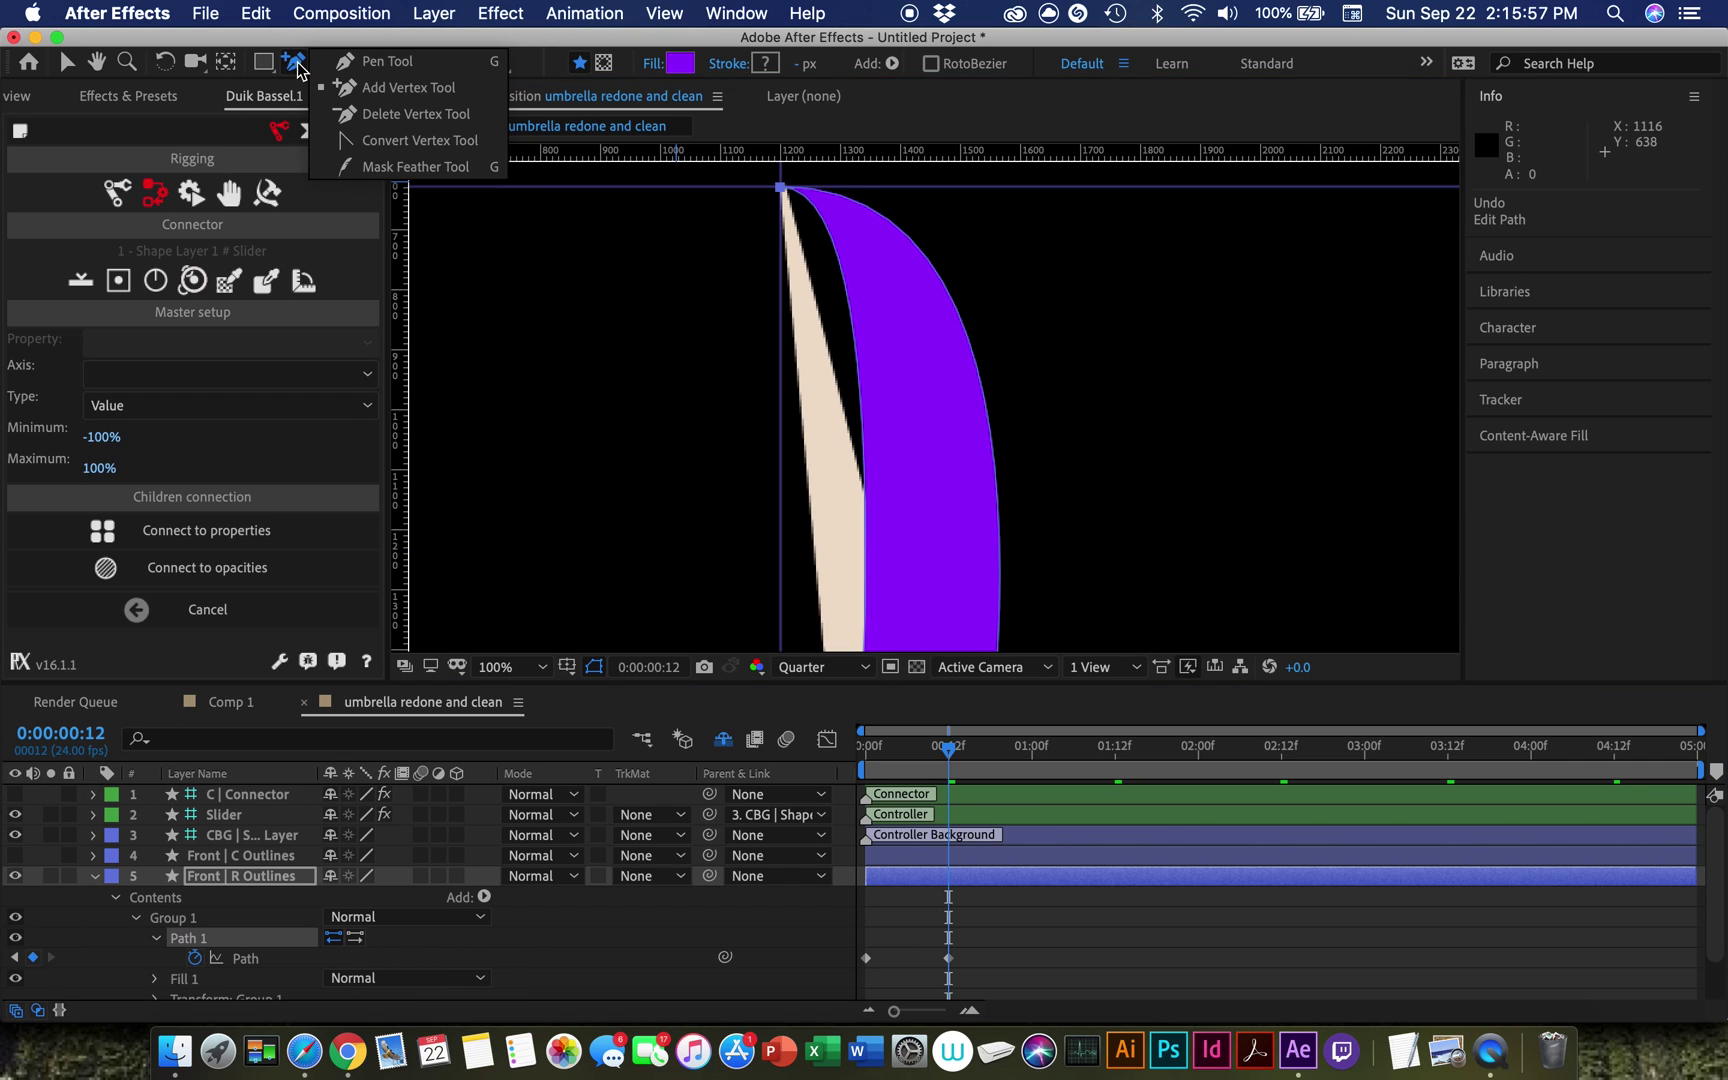
pyautogui.click(828, 231)
pyautogui.moveTo(828, 231); pyautogui.dragTo(797, 255)
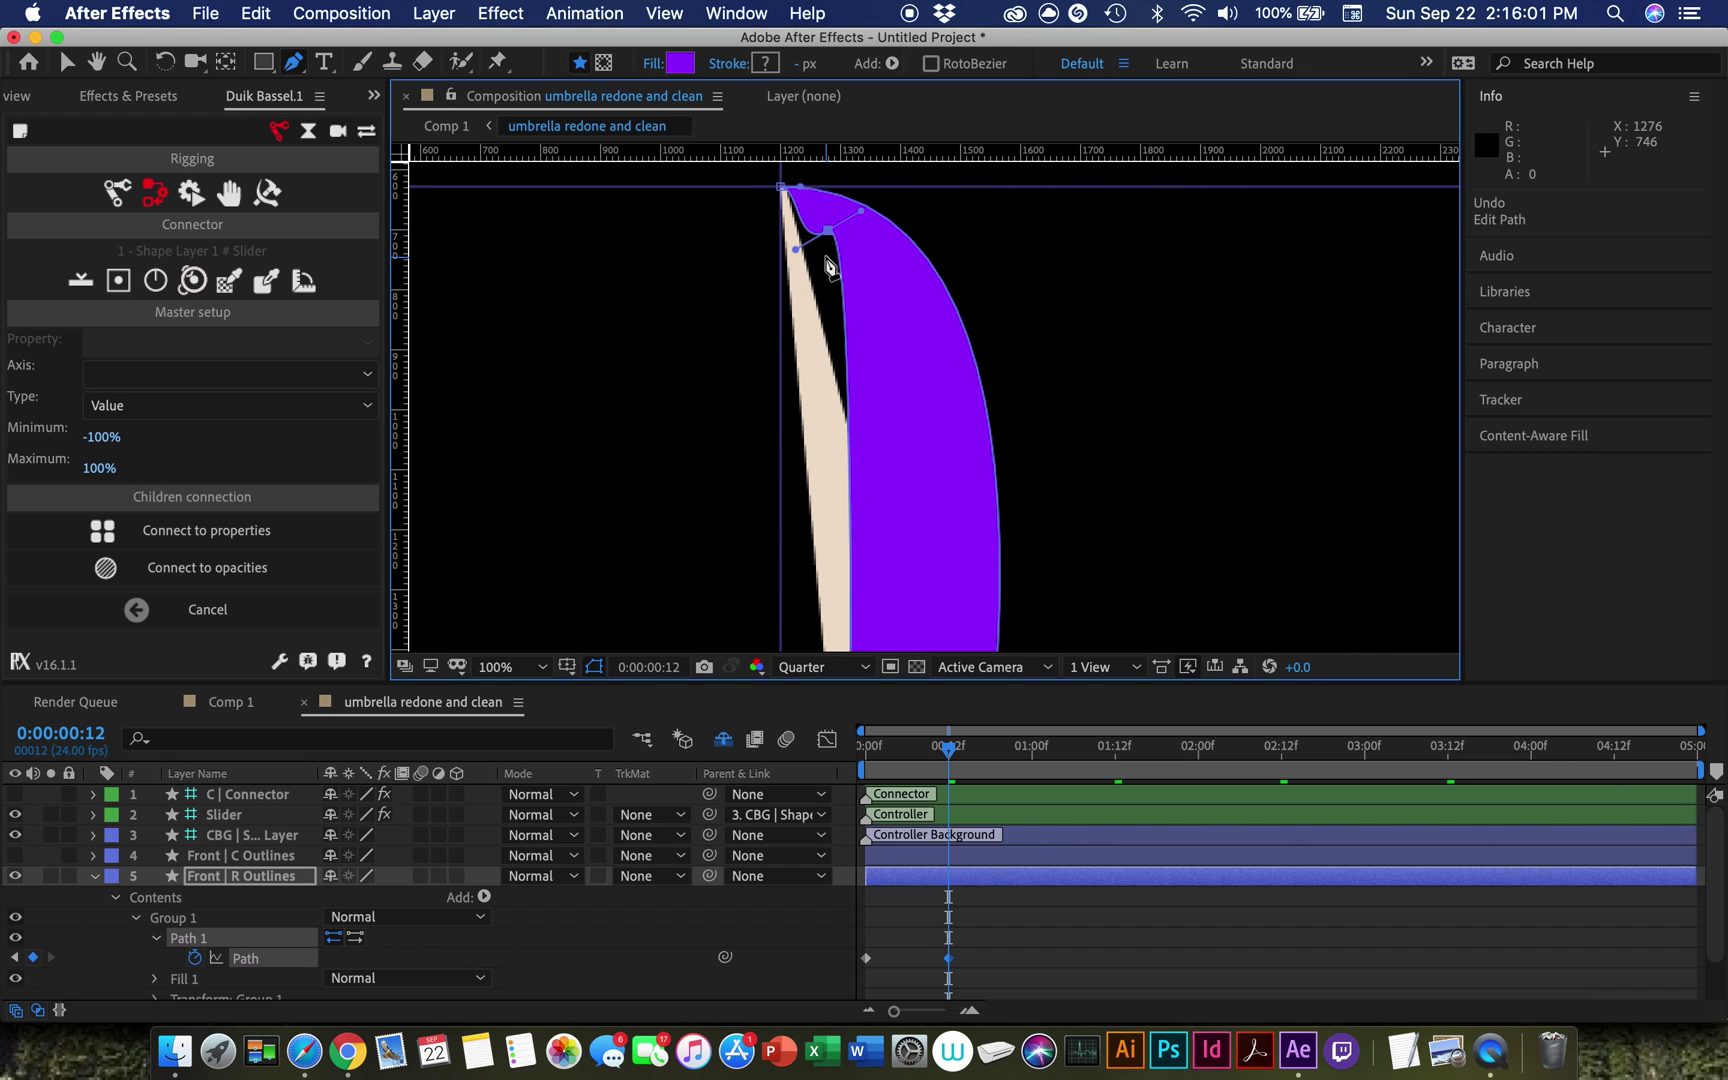
pyautogui.hotkey('ctrl', 'z')
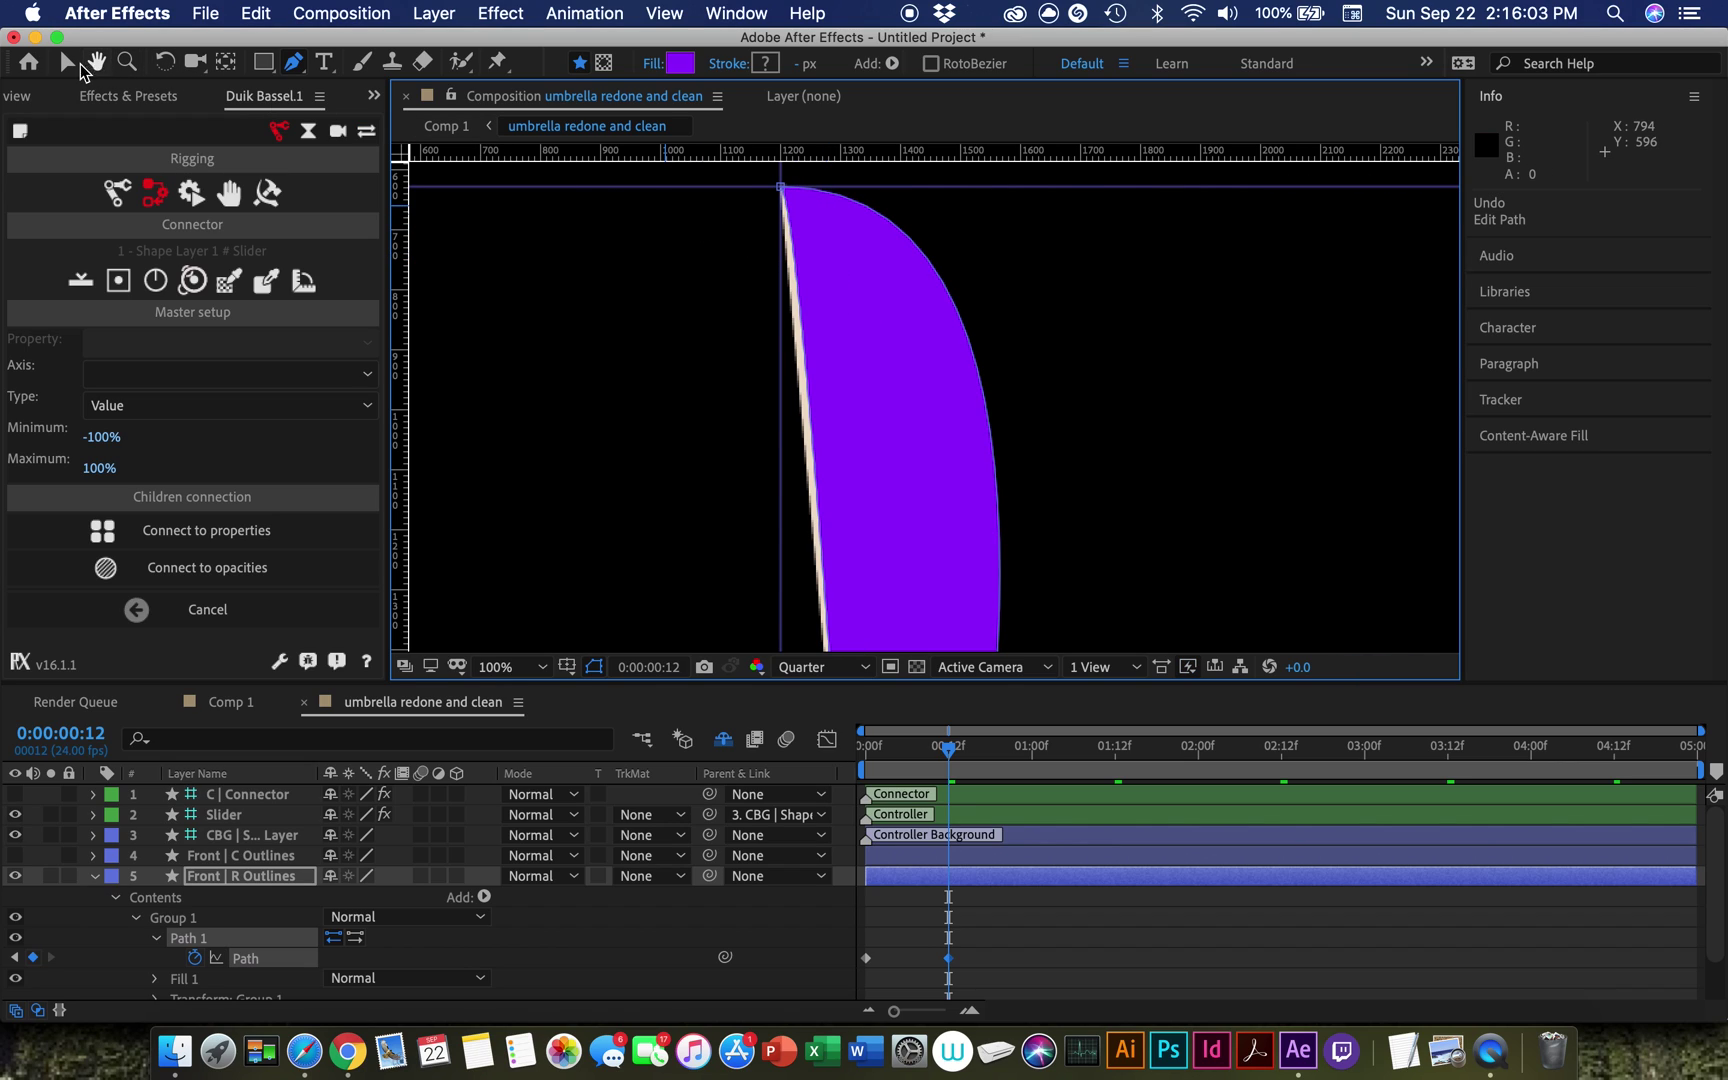
# Step: Drag the top point's Bezier handles down to fold the panel into a thin wedge
pyautogui.click(67, 62)
pyautogui.moveTo(786, 268); pyautogui.dragTo(783, 270)
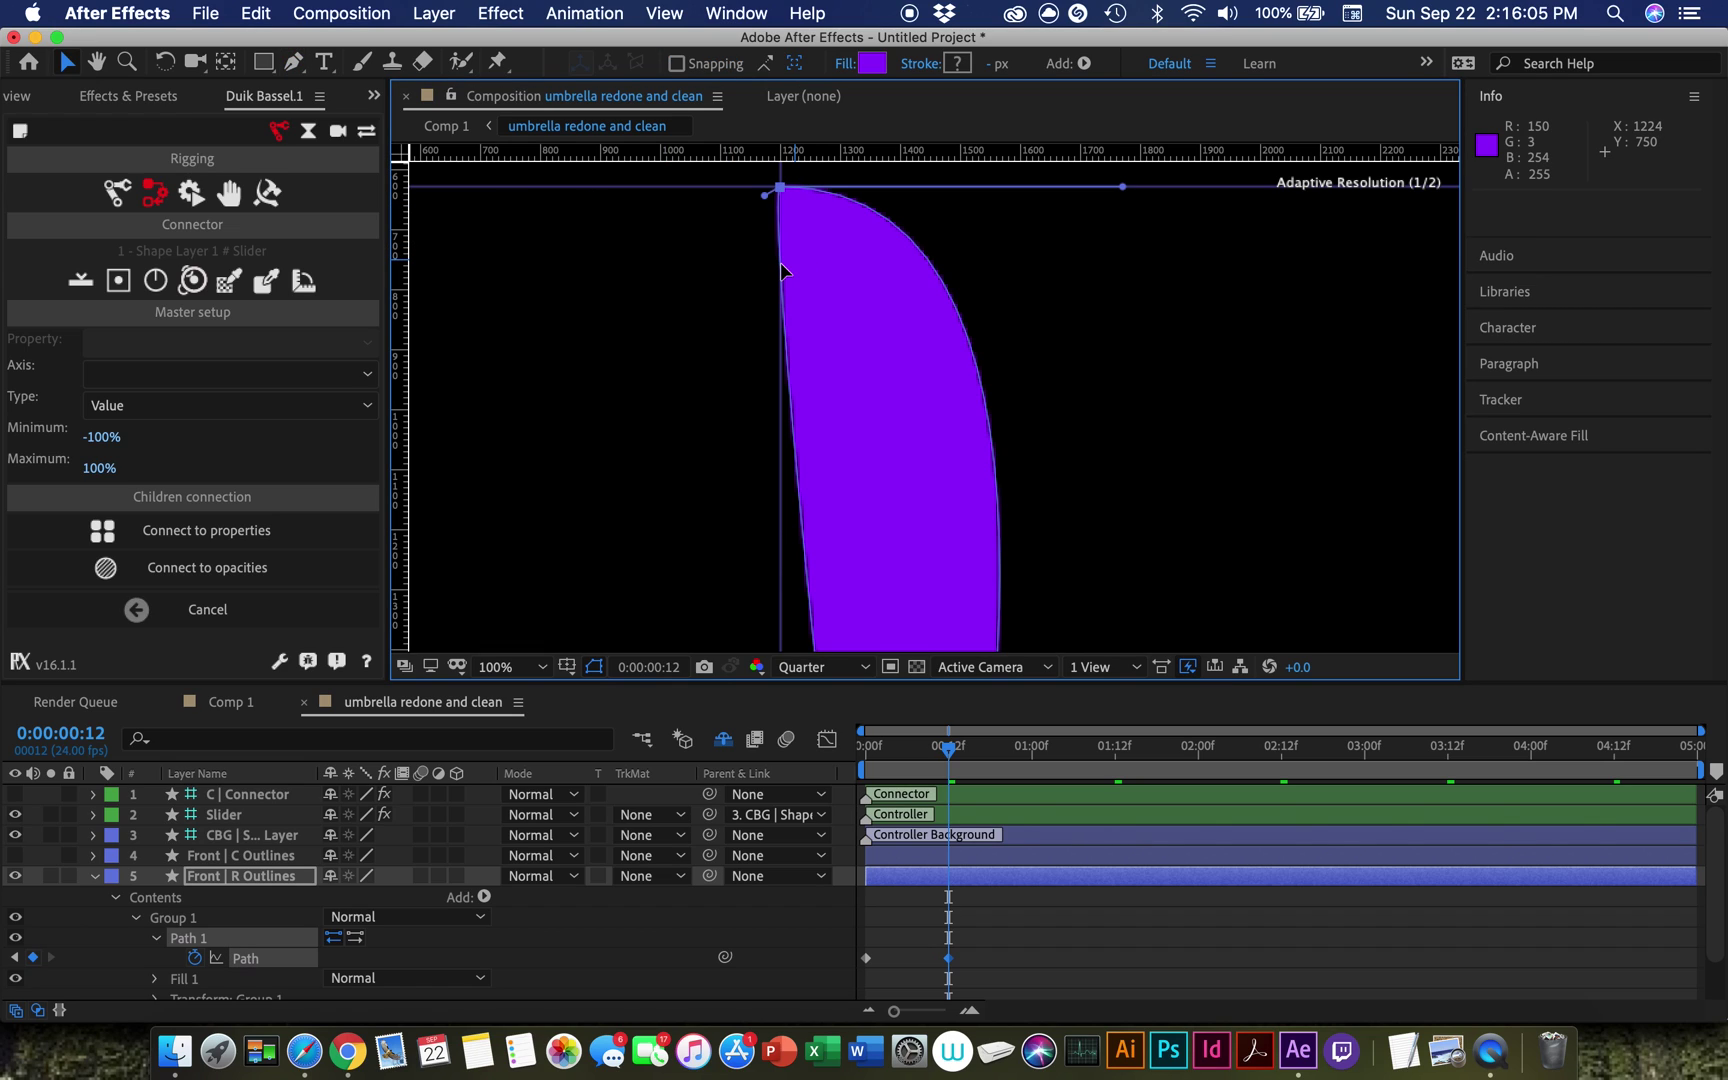
pyautogui.moveTo(765, 195); pyautogui.dragTo(804, 463)
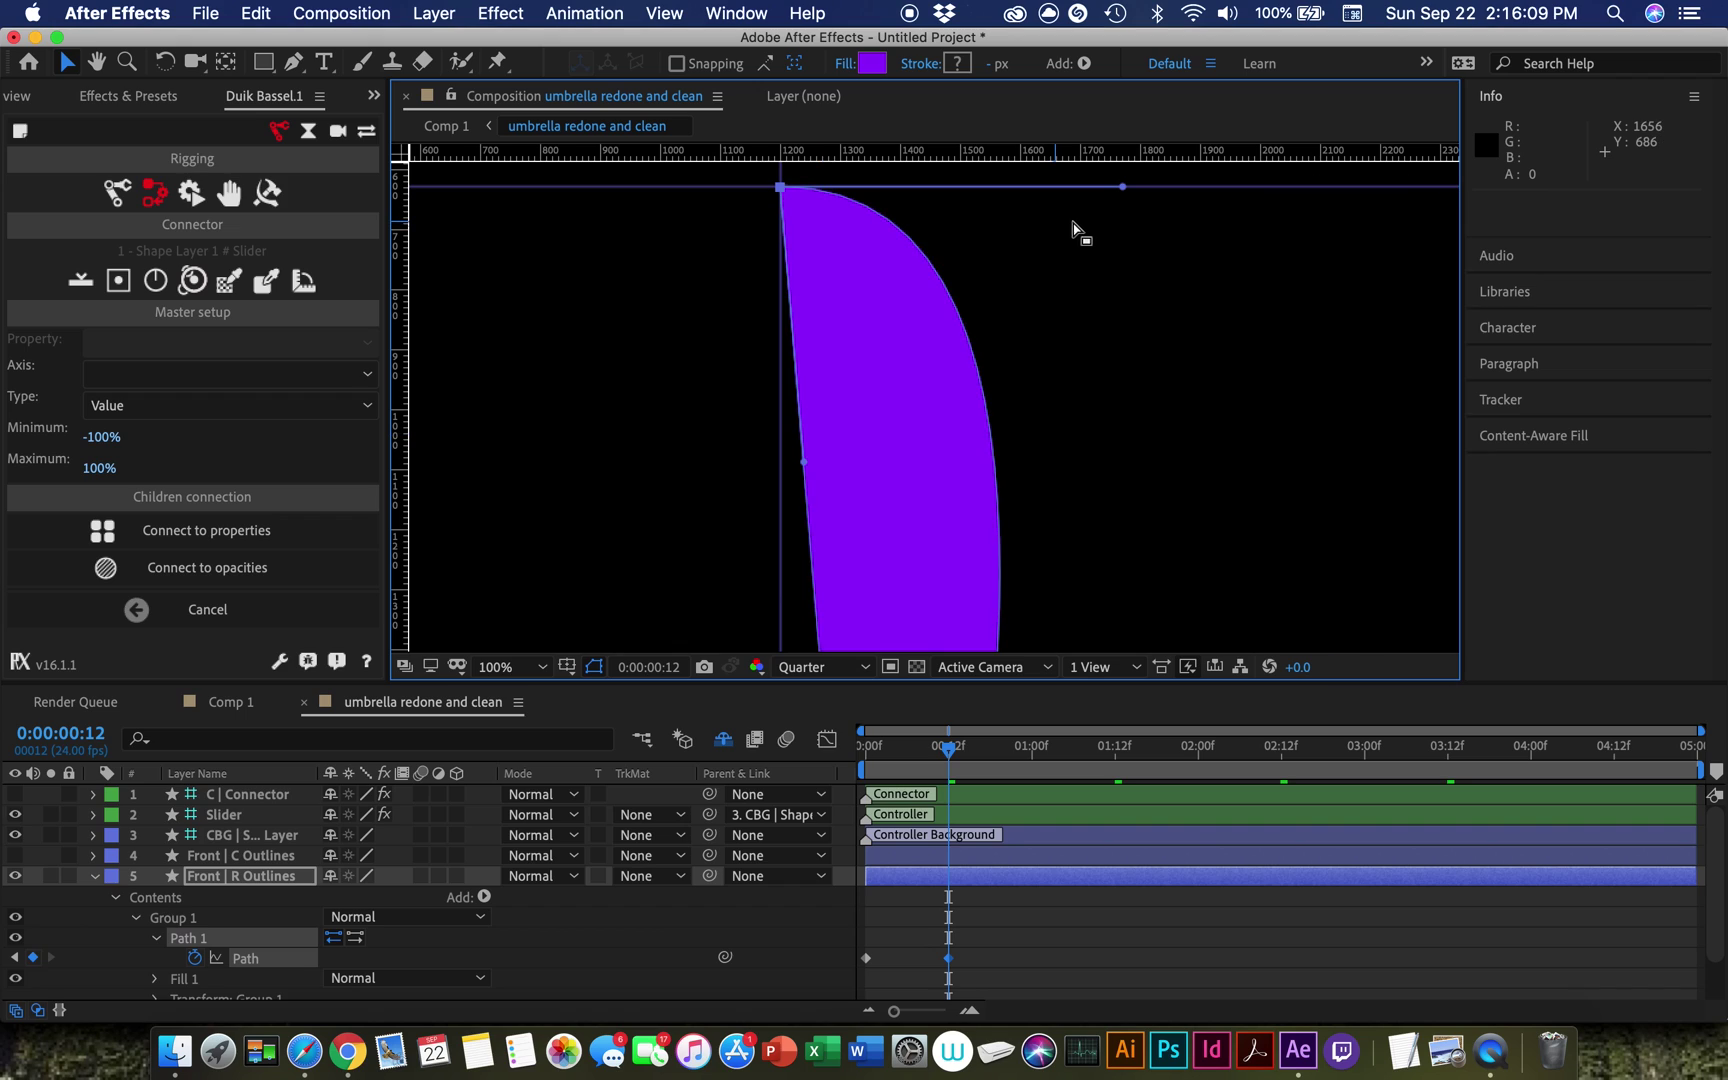
pyautogui.moveTo(1122, 188); pyautogui.dragTo(870, 488)
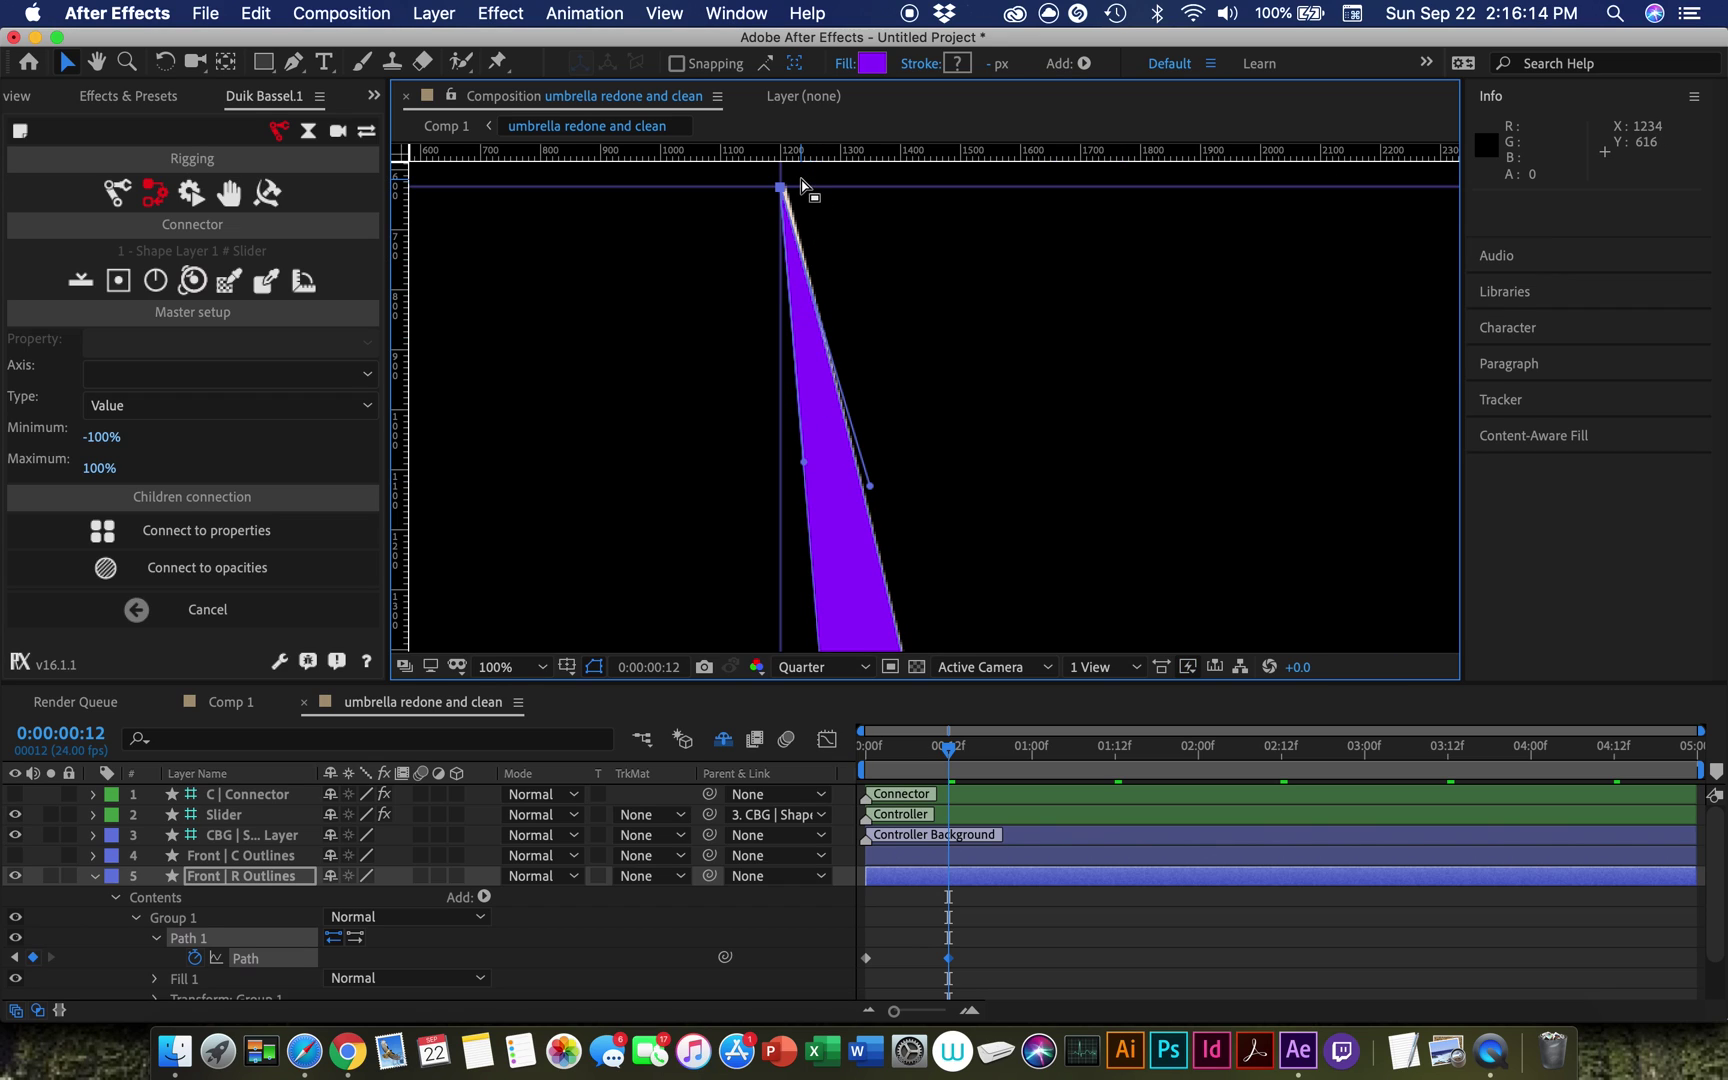
# Step: Straighten the wedge's bottom edge into a diagonal and raise the bottom-right point to refine the notch
pyautogui.scroll(4, 795, 183)
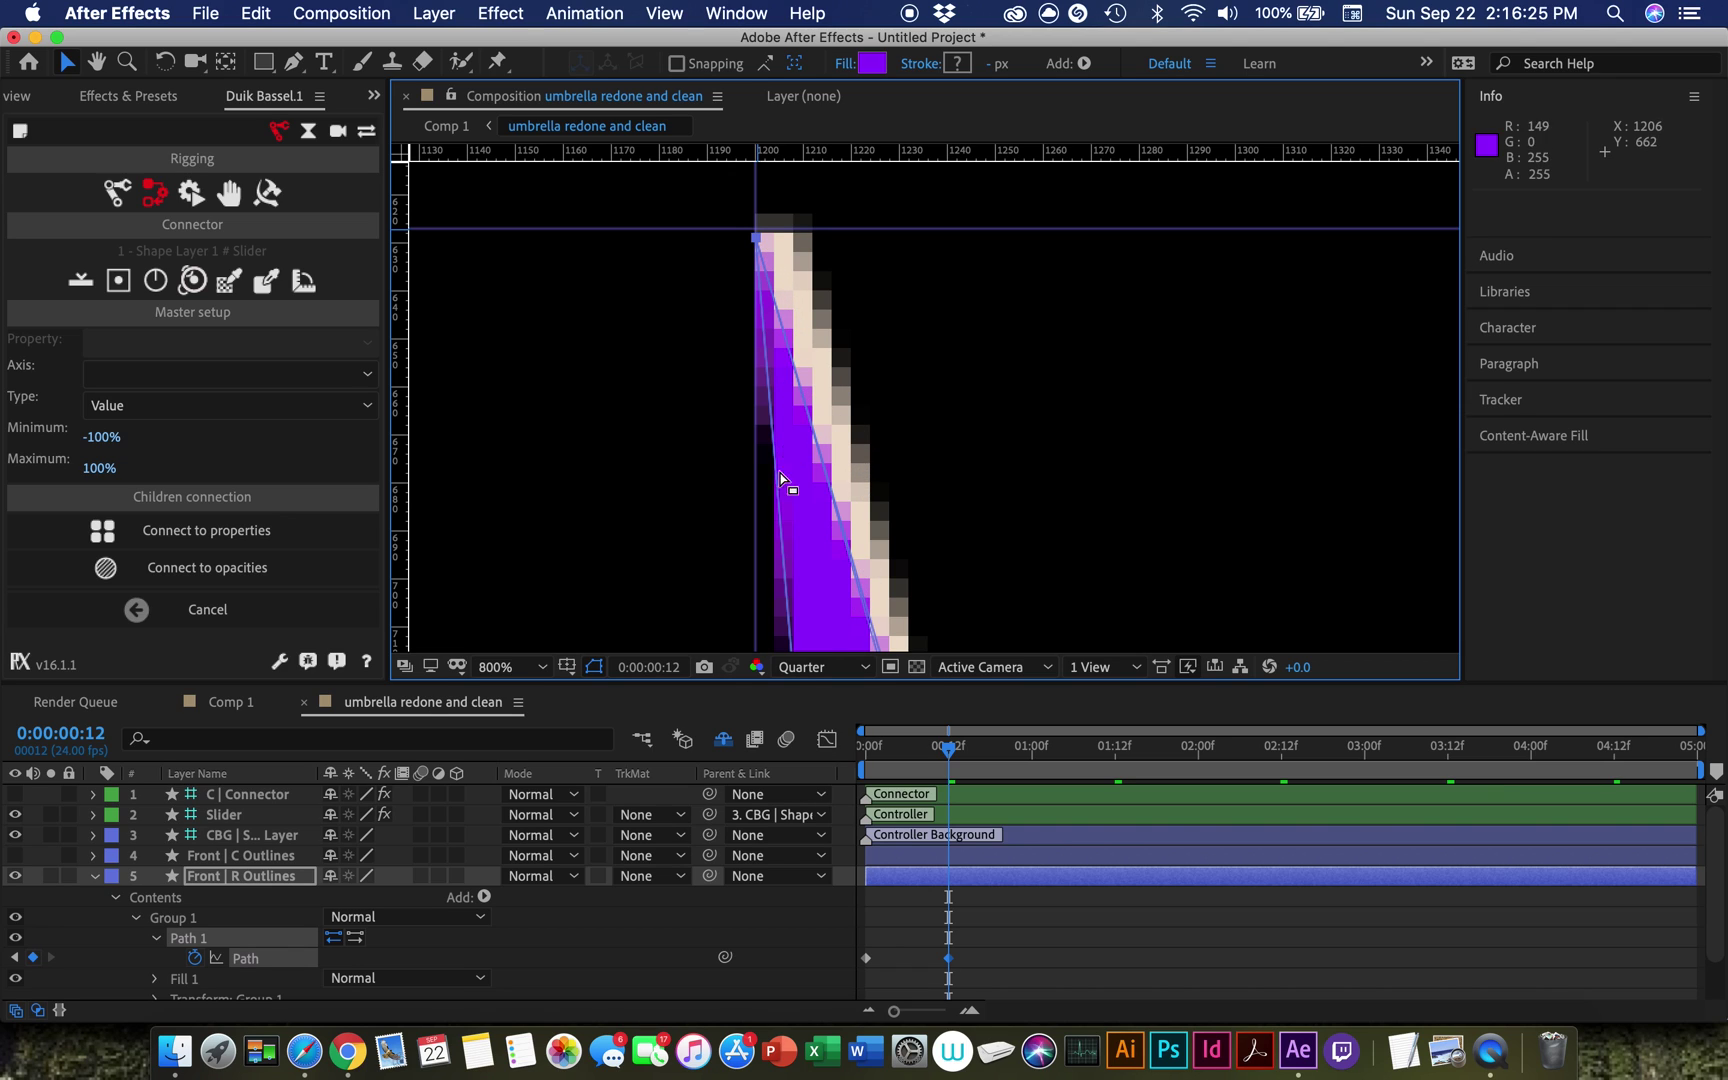
pyautogui.scroll(-10, 800, 365)
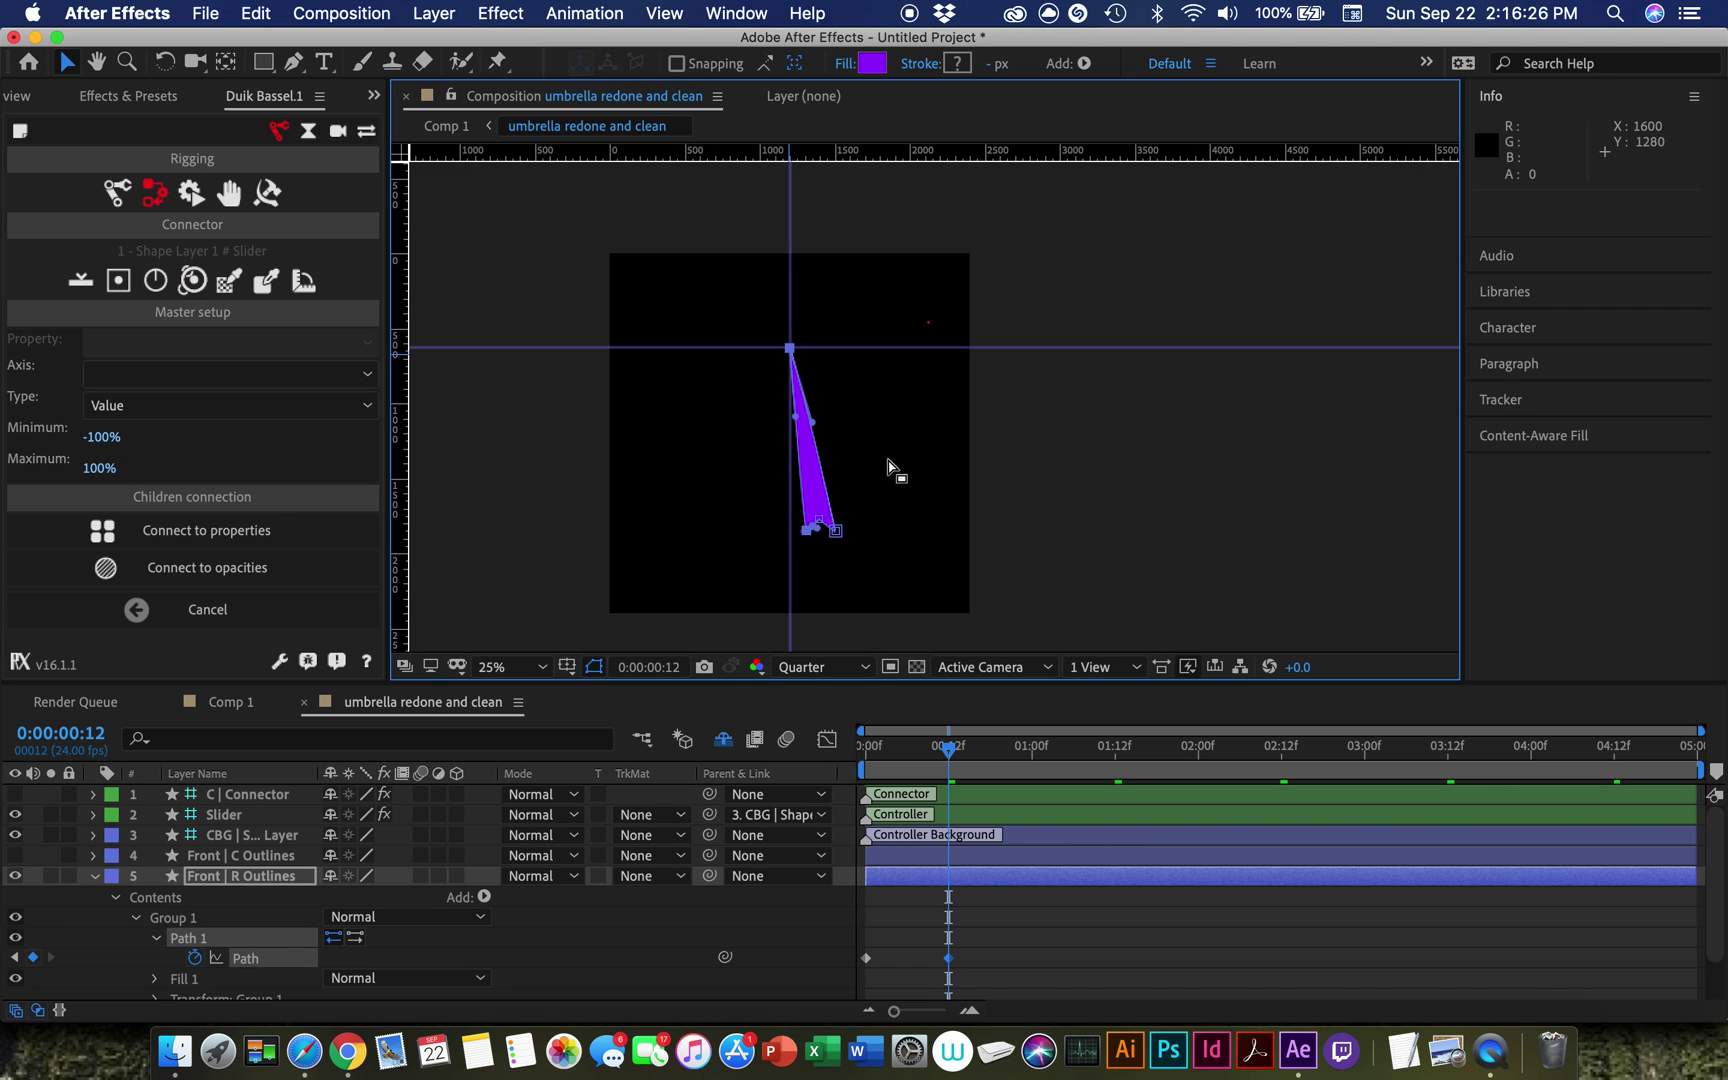
pyautogui.moveTo(895, 470); pyautogui.dragTo(1014, 359)
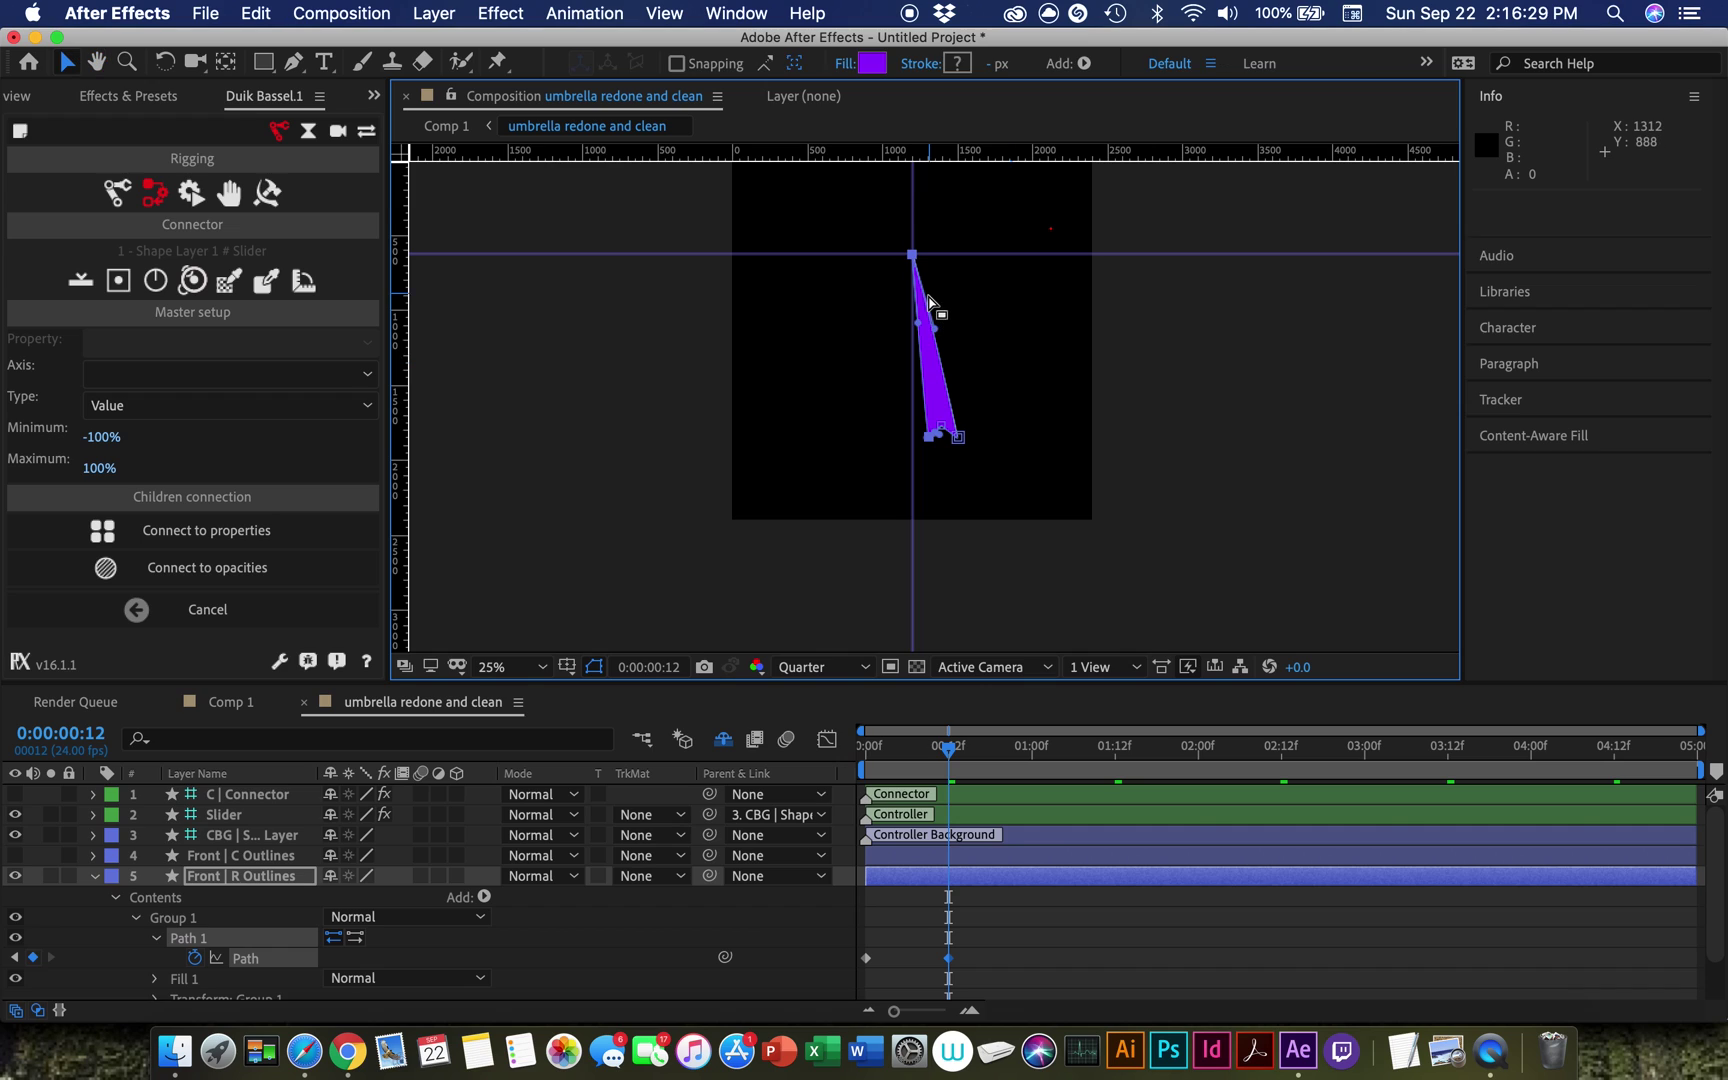
pyautogui.scroll(2, 930, 302)
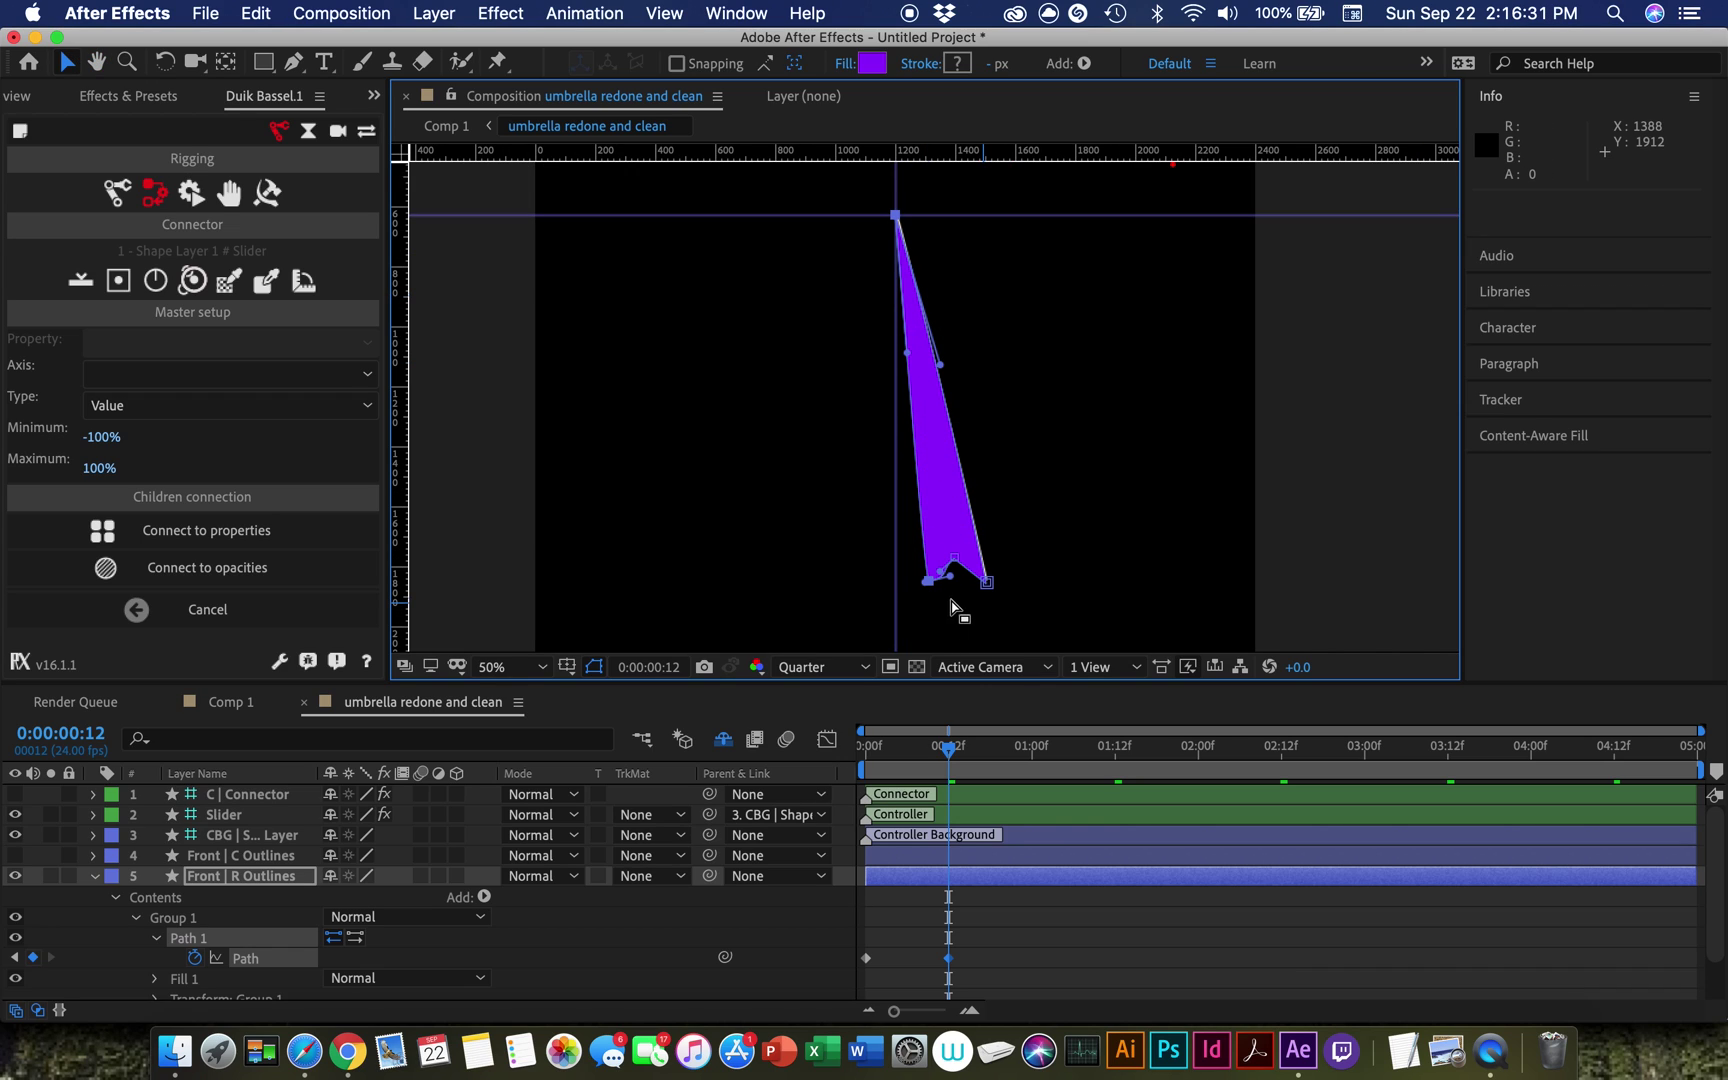
pyautogui.scroll(2, 953, 598)
pyautogui.scroll(4, 941, 583)
pyautogui.moveTo(966, 458); pyautogui.dragTo(917, 383)
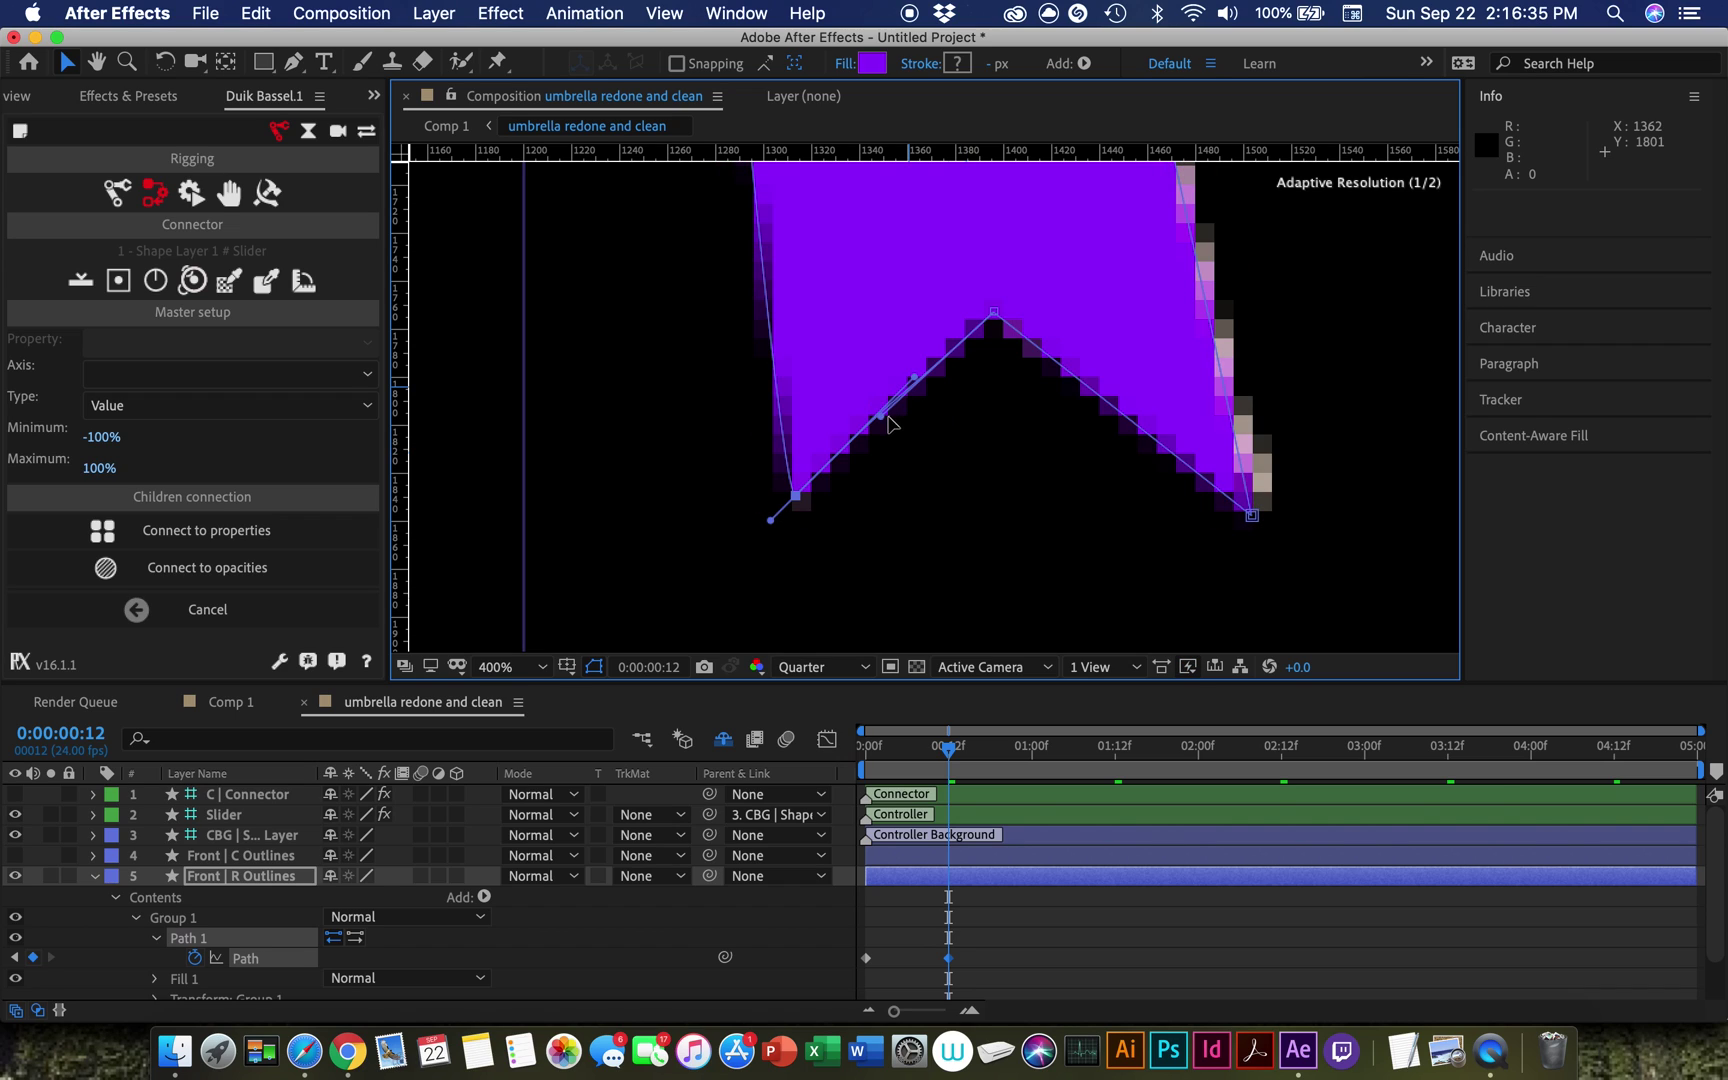
pyautogui.moveTo(1252, 515); pyautogui.dragTo(1265, 494)
# Step: Select a wedge edge point, then return to 0:00:00:00 to check the open canopy shape
pyautogui.scroll(-8, 1060, 488)
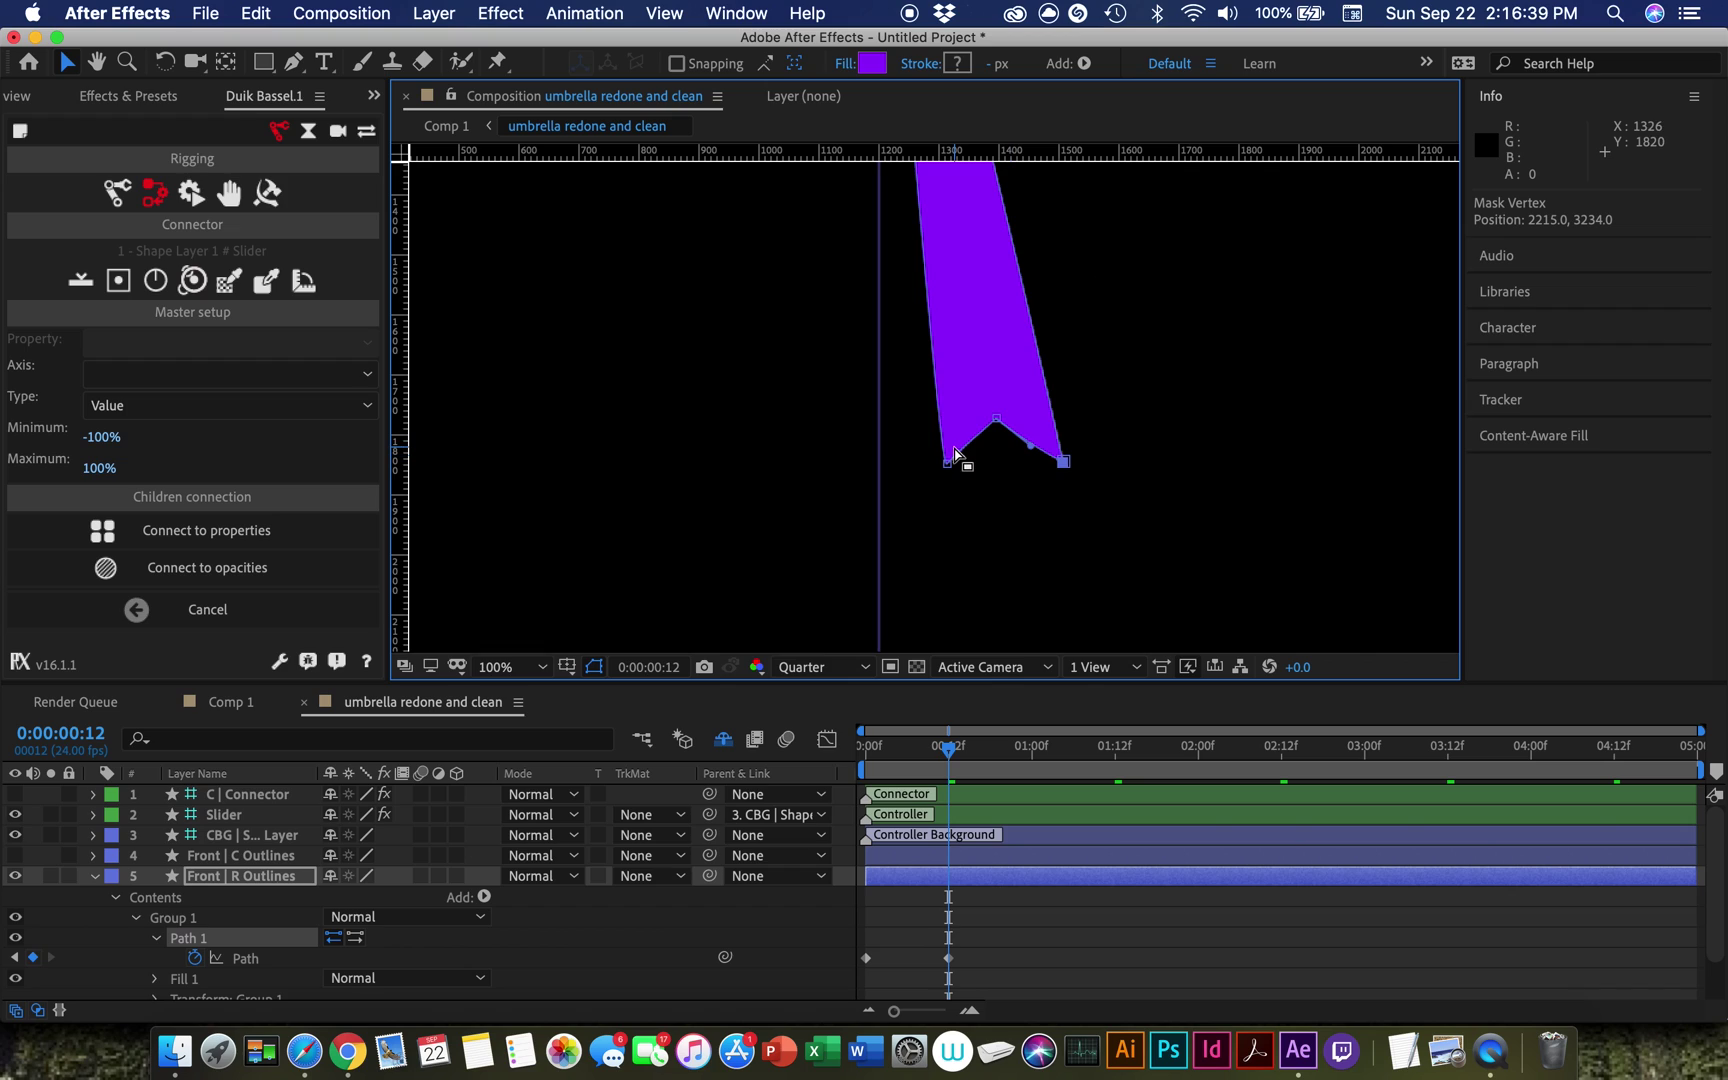
pyautogui.scroll(2, 987, 355)
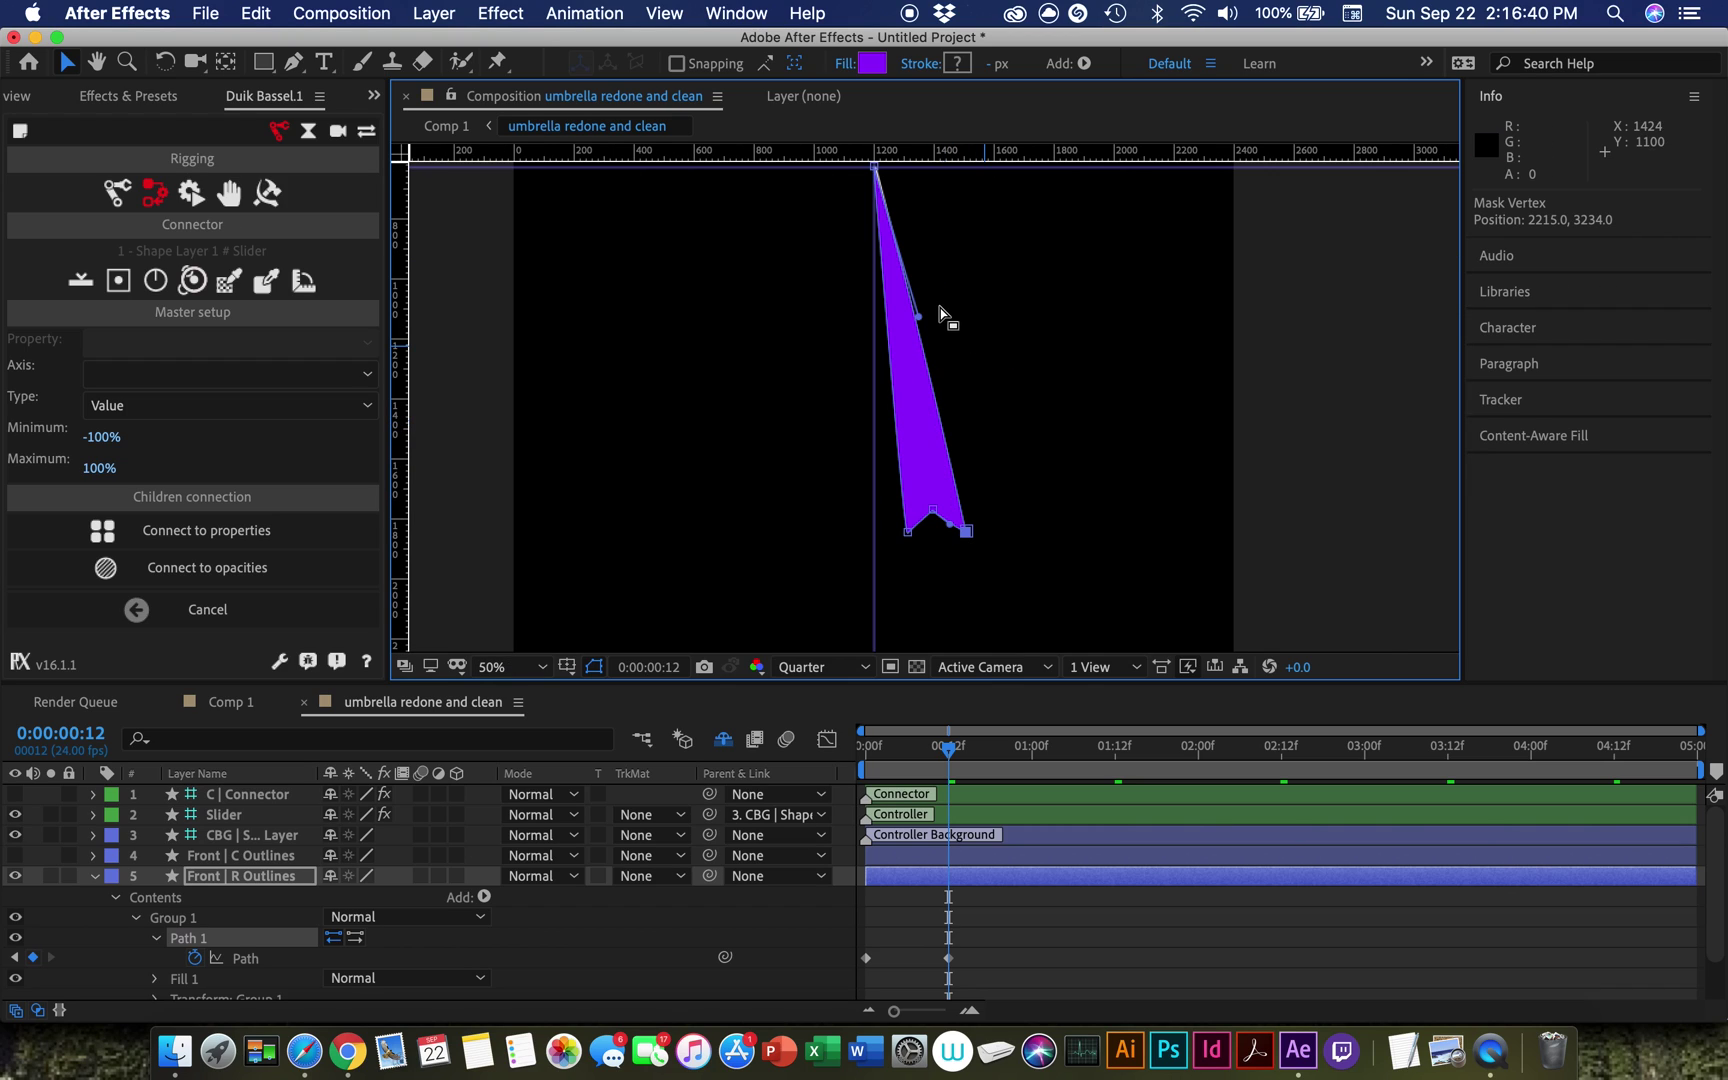
pyautogui.click(917, 322)
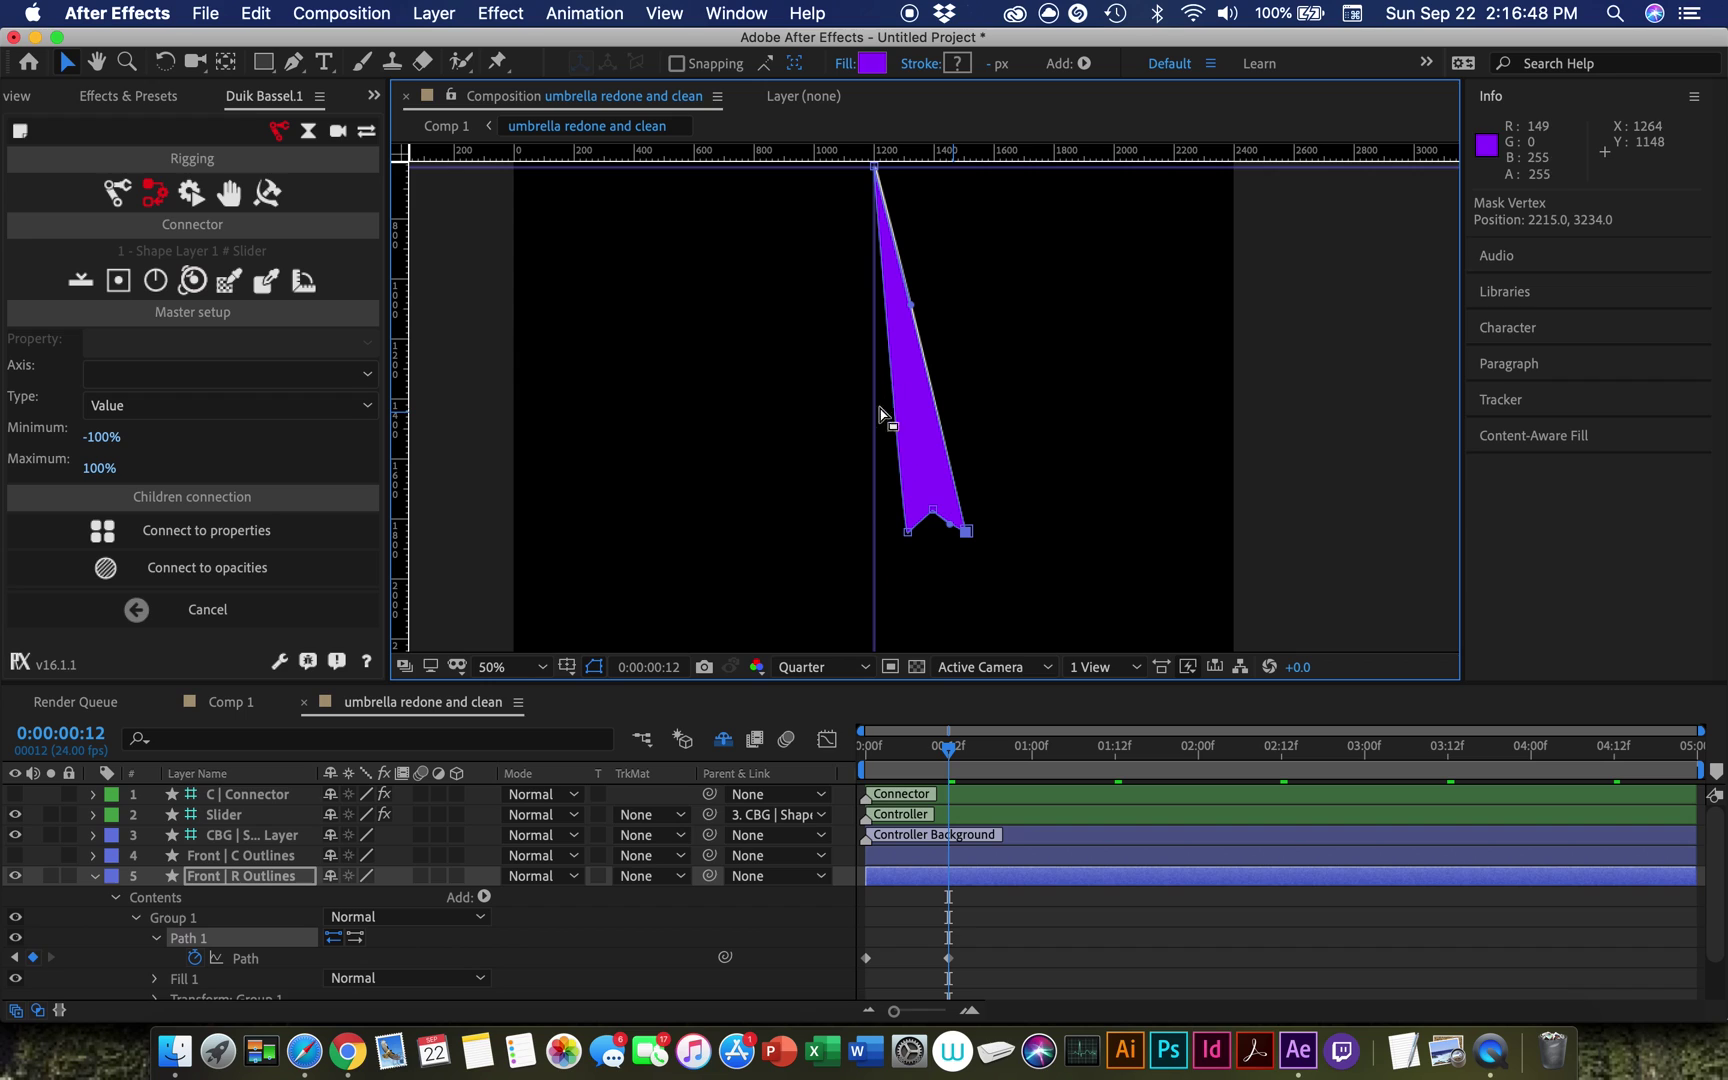
pyautogui.moveTo(987, 340); pyautogui.dragTo(1005, 372)
pyautogui.press('v')
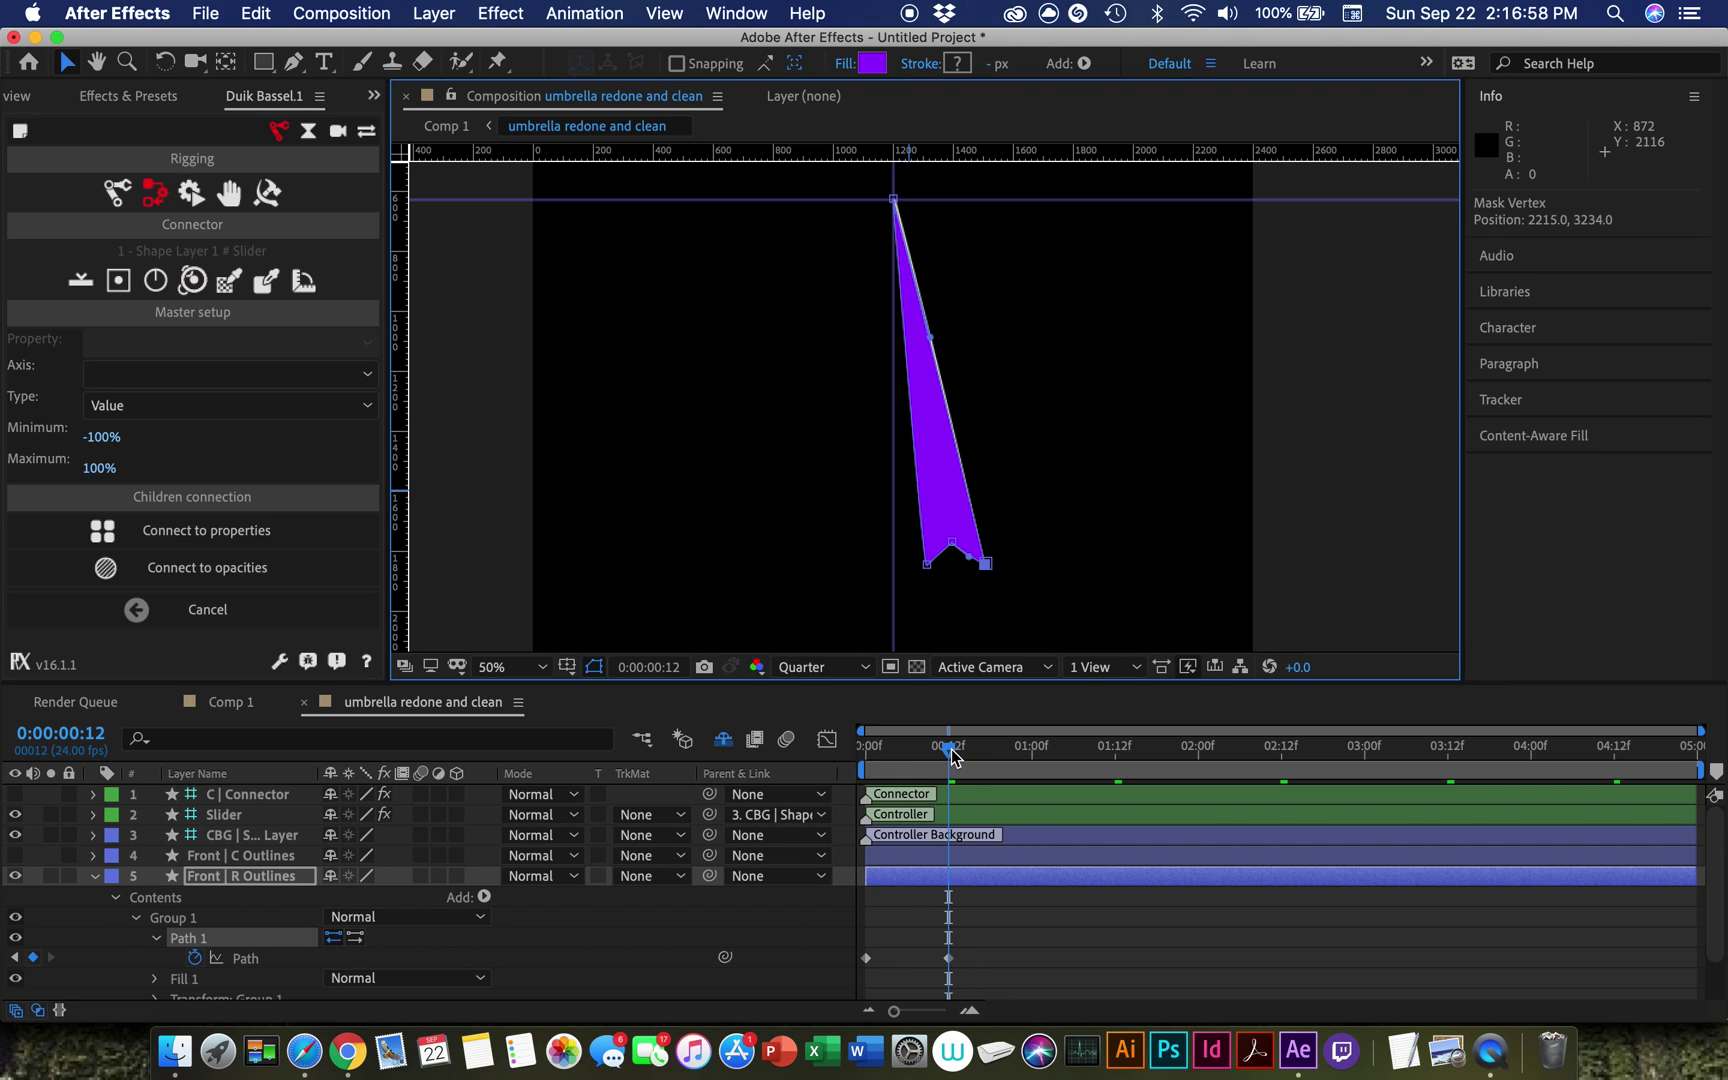
pyautogui.moveTo(951, 752); pyautogui.dragTo(830, 758)
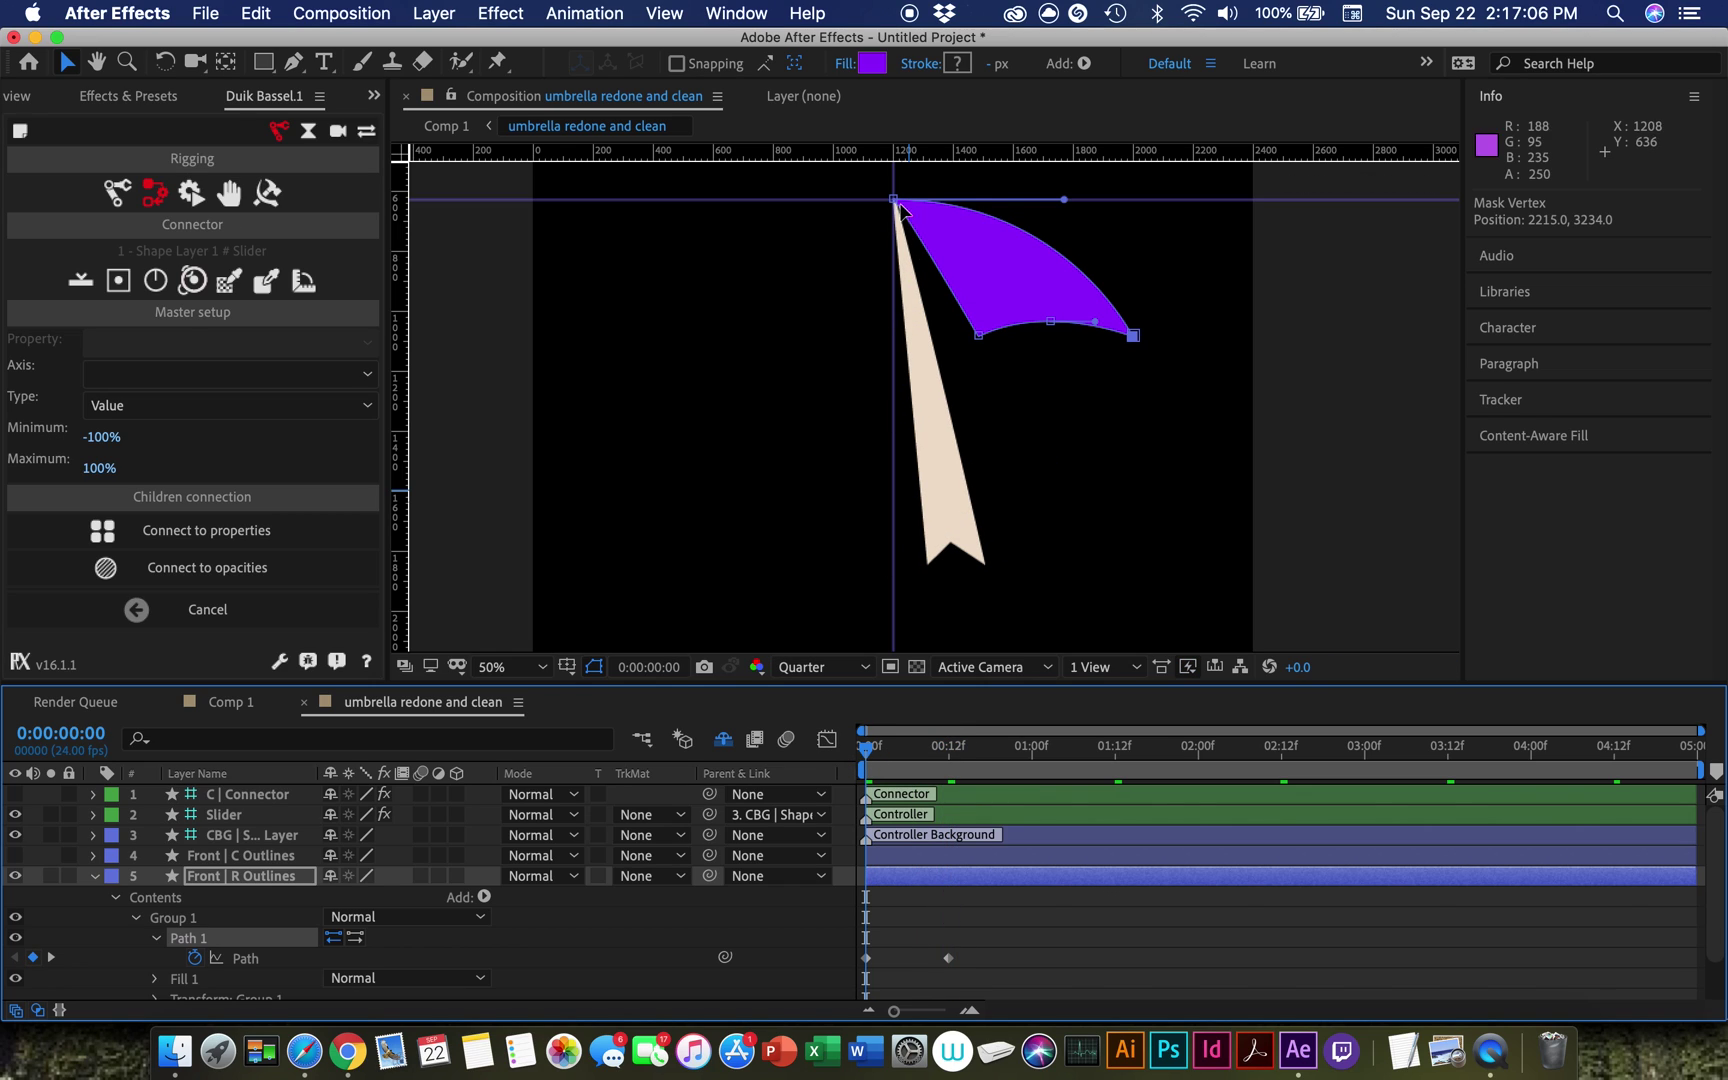
# Step: Reshape the purple panel's left edge via its top-left handle and show the green panel layer
pyautogui.scroll(2, 903, 206)
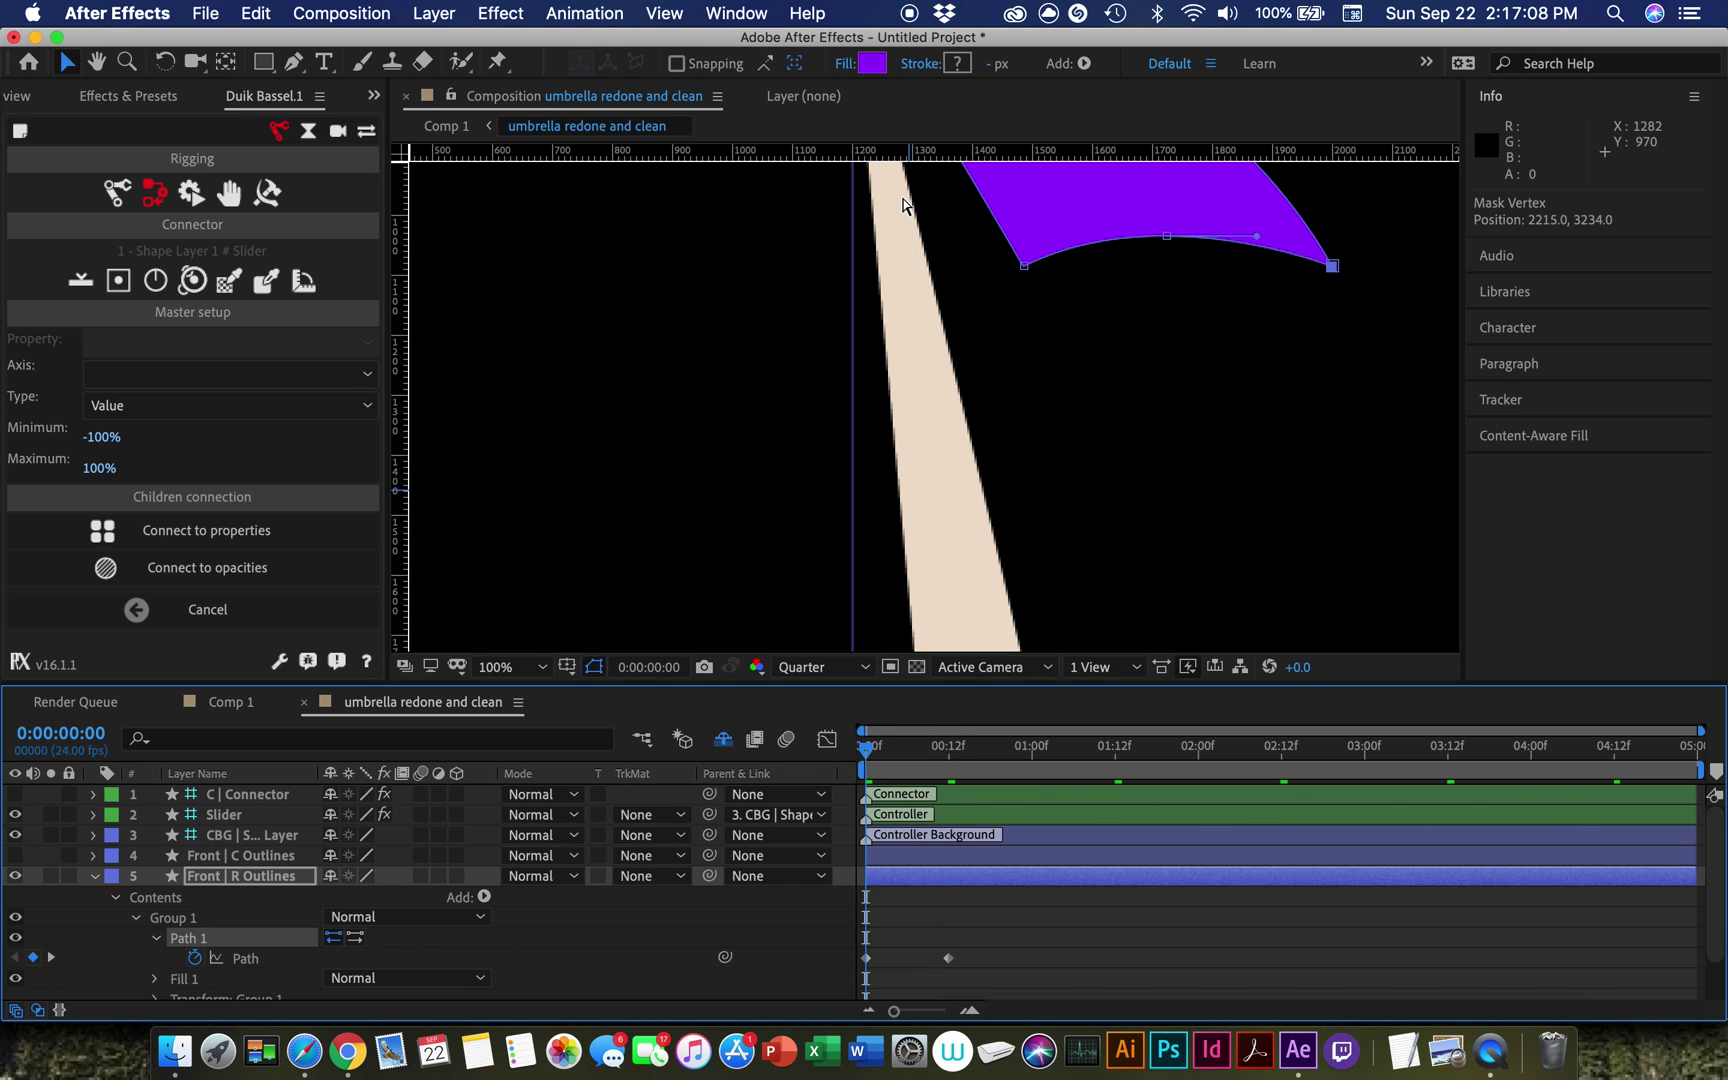
pyautogui.moveTo(910, 270); pyautogui.dragTo(872, 548)
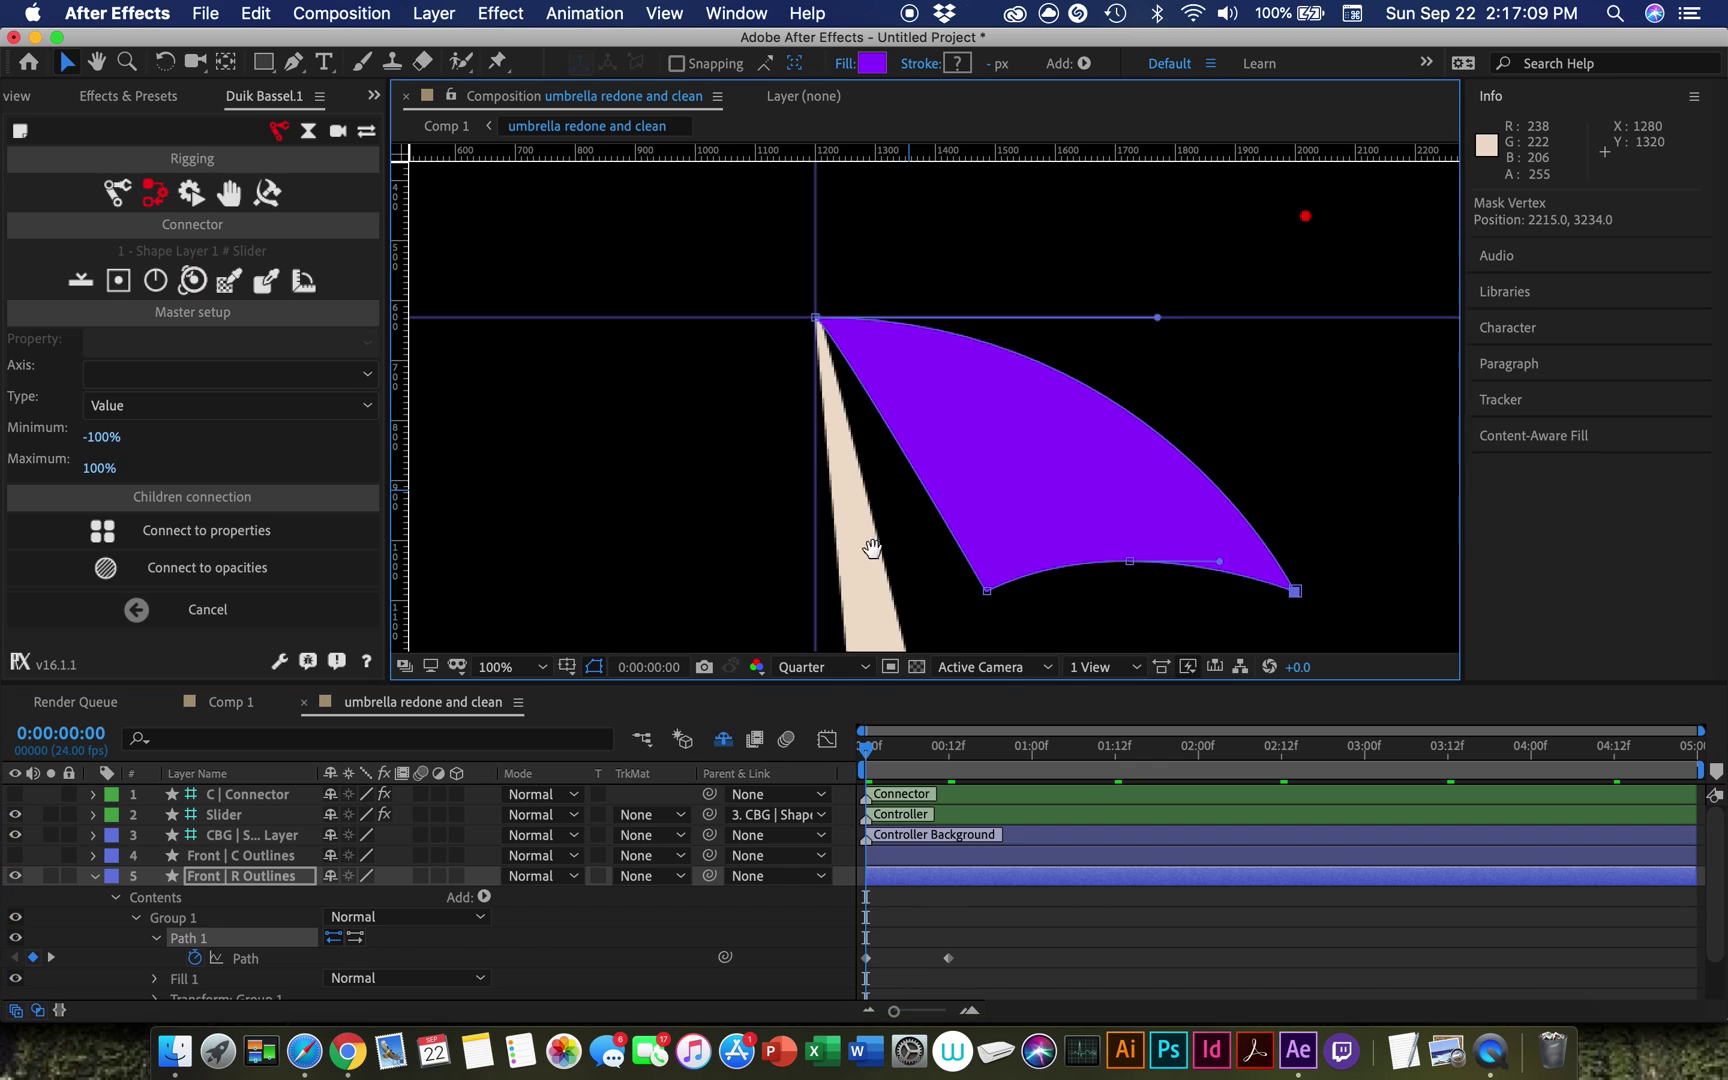
pyautogui.click(829, 319)
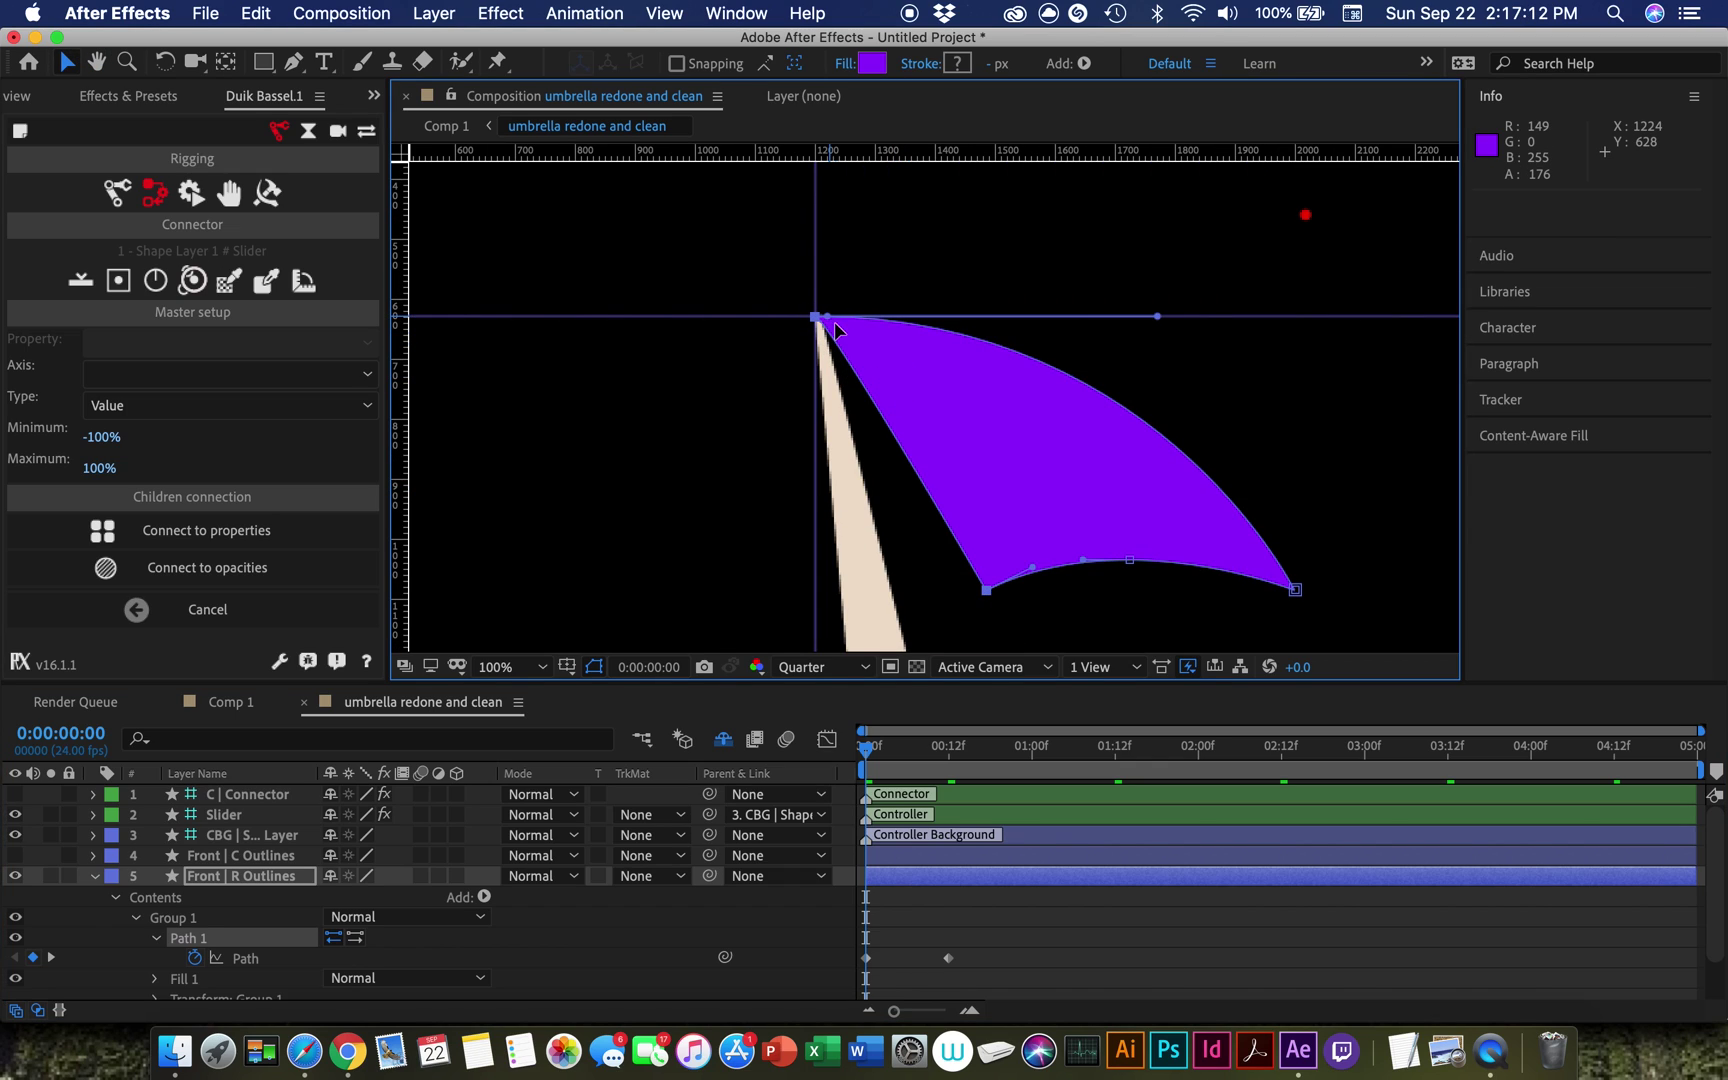
pyautogui.moveTo(829, 317); pyautogui.dragTo(868, 355)
pyautogui.press(',')
pyautogui.press(',')
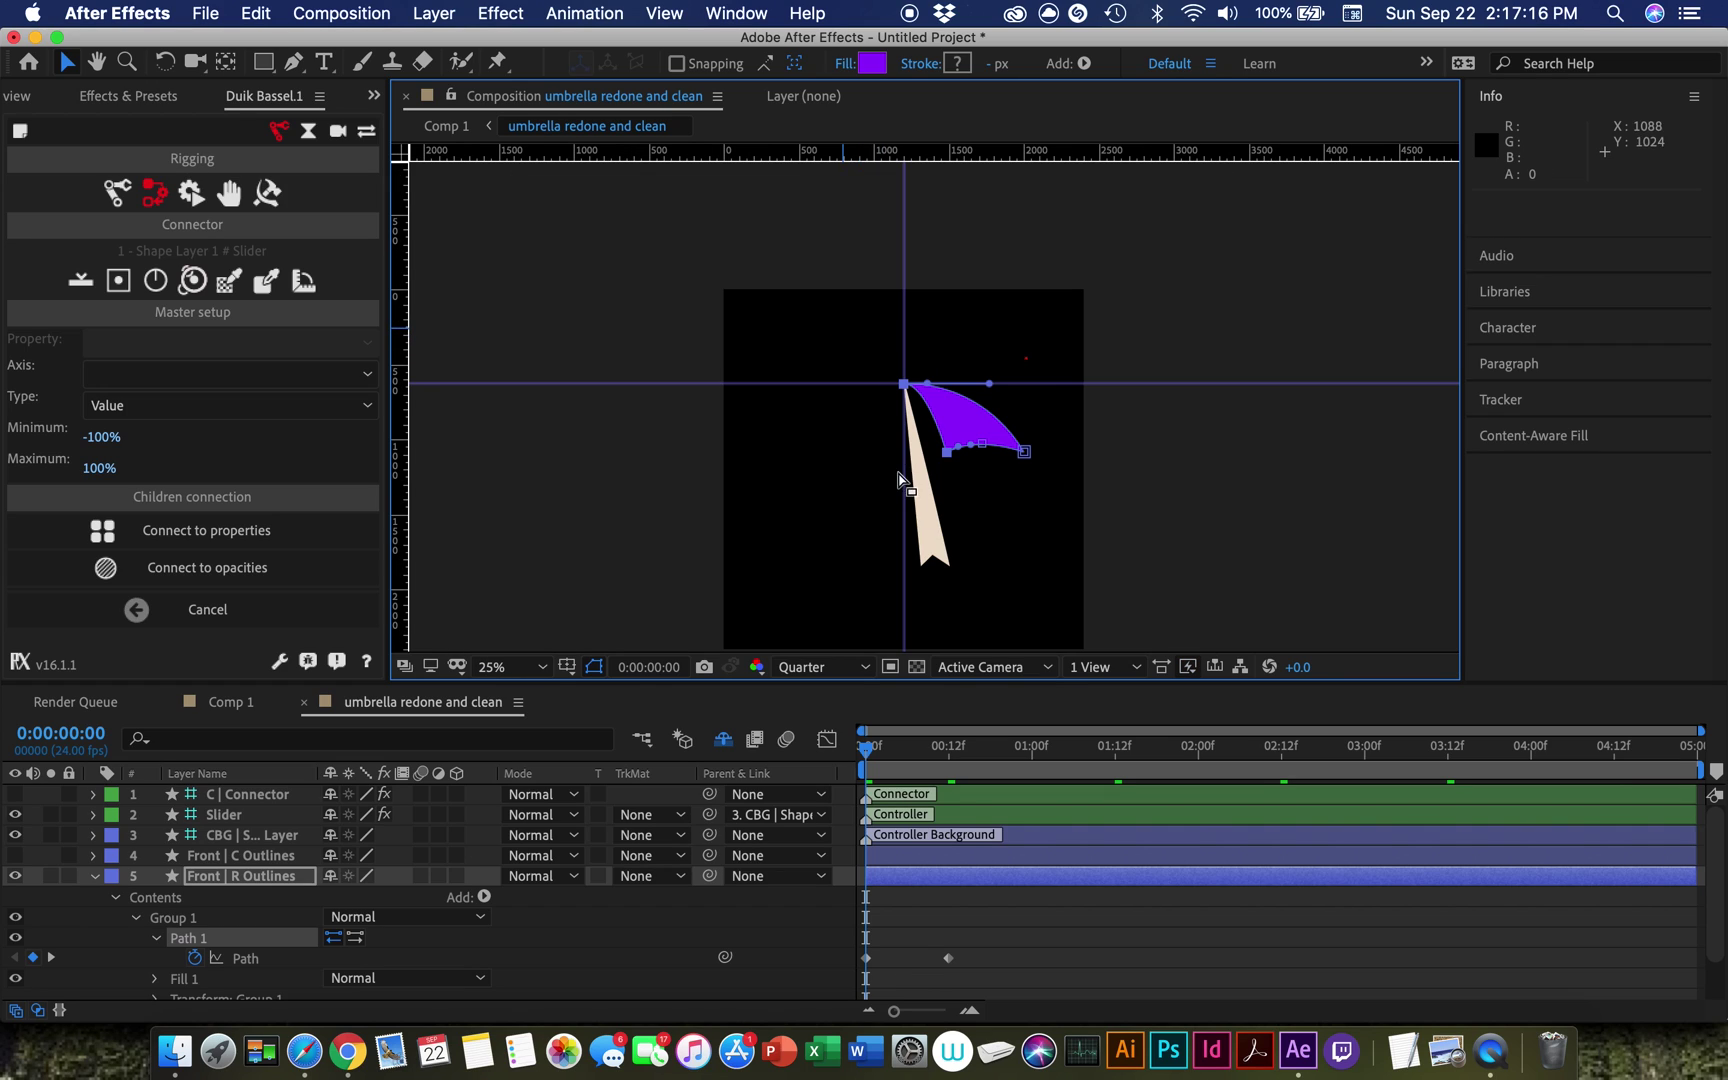
pyautogui.click(300, 752)
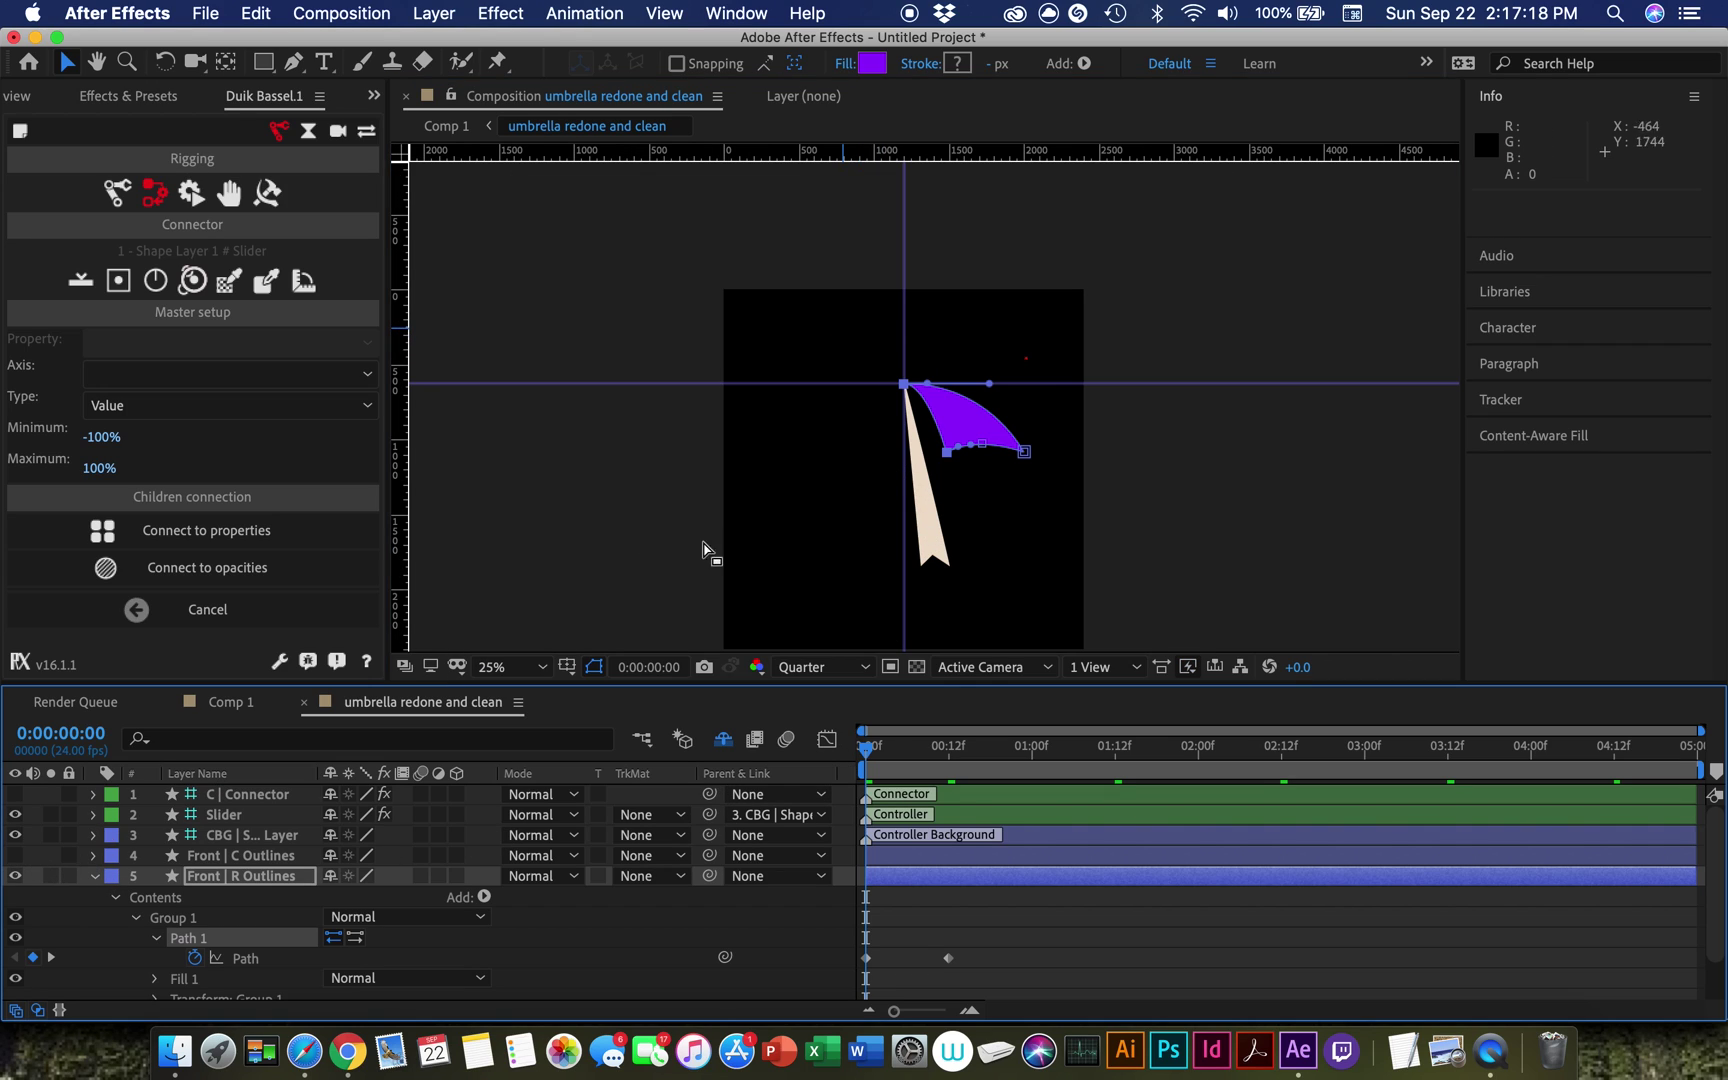
pyautogui.click(15, 856)
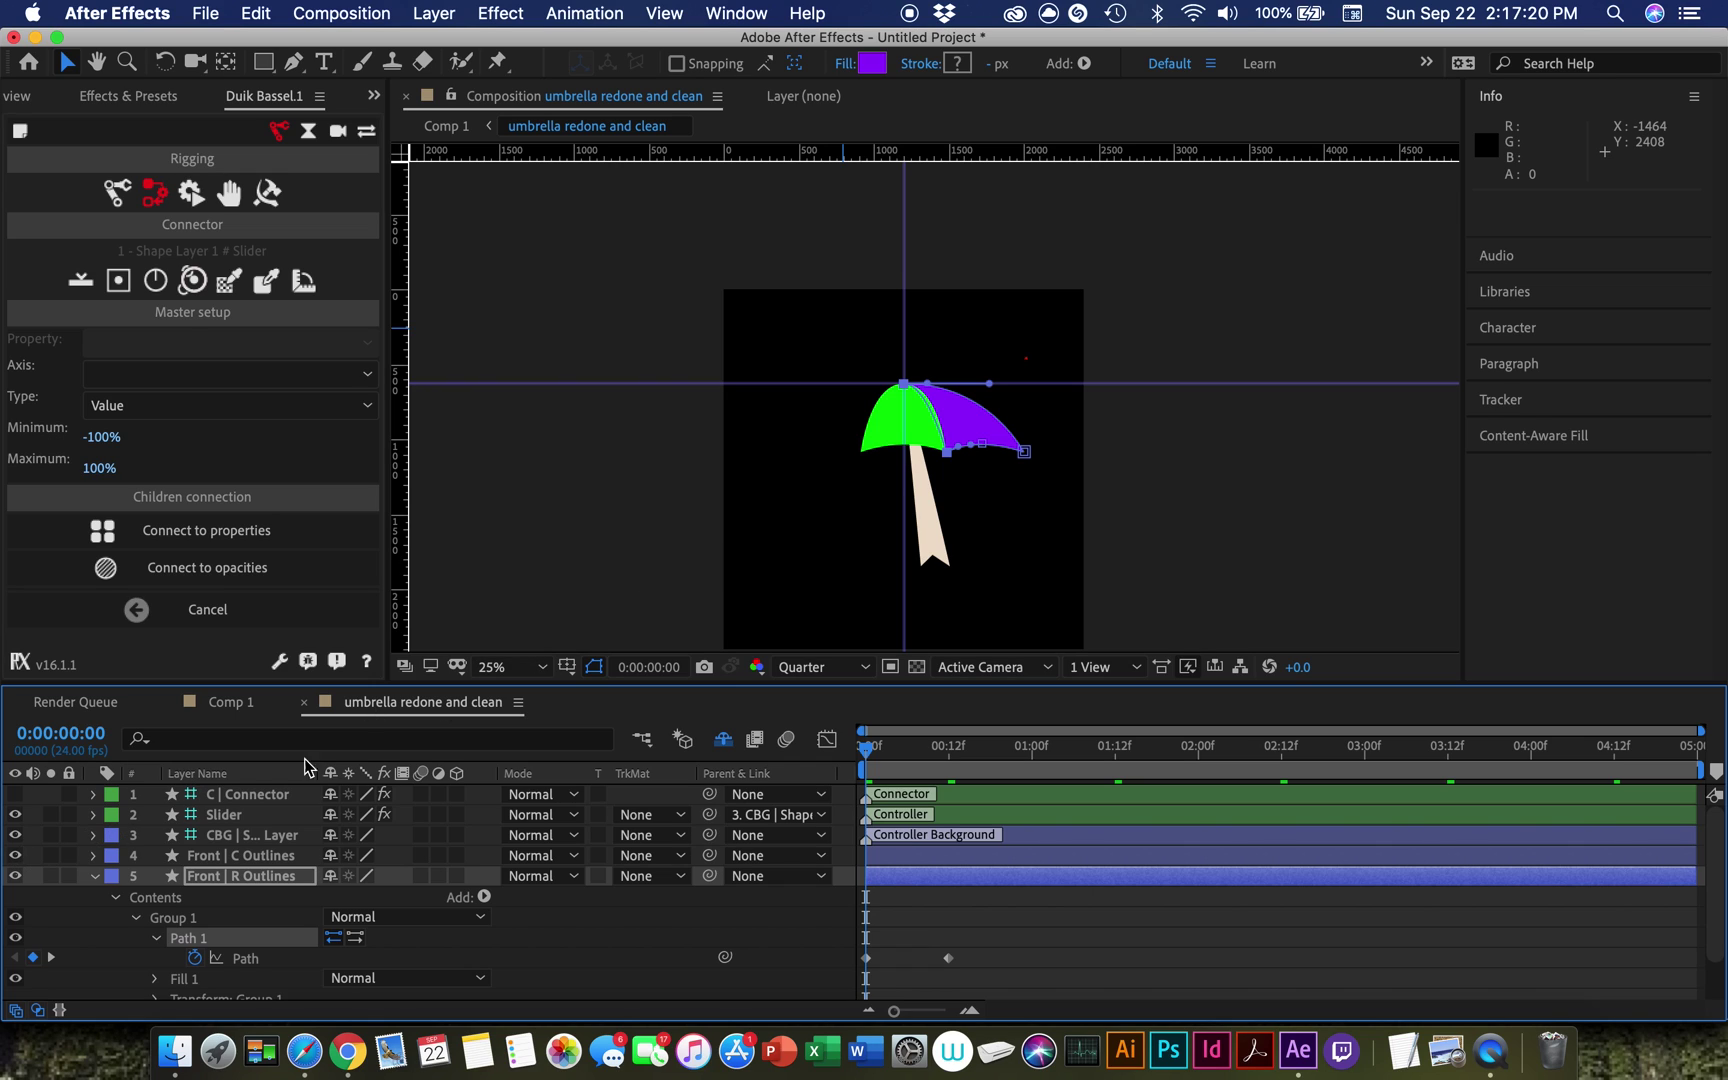
# Step: Adjust the top of the purple panel's curve, then zoom out and centre the umbrella
pyautogui.press('.')
pyautogui.press('.')
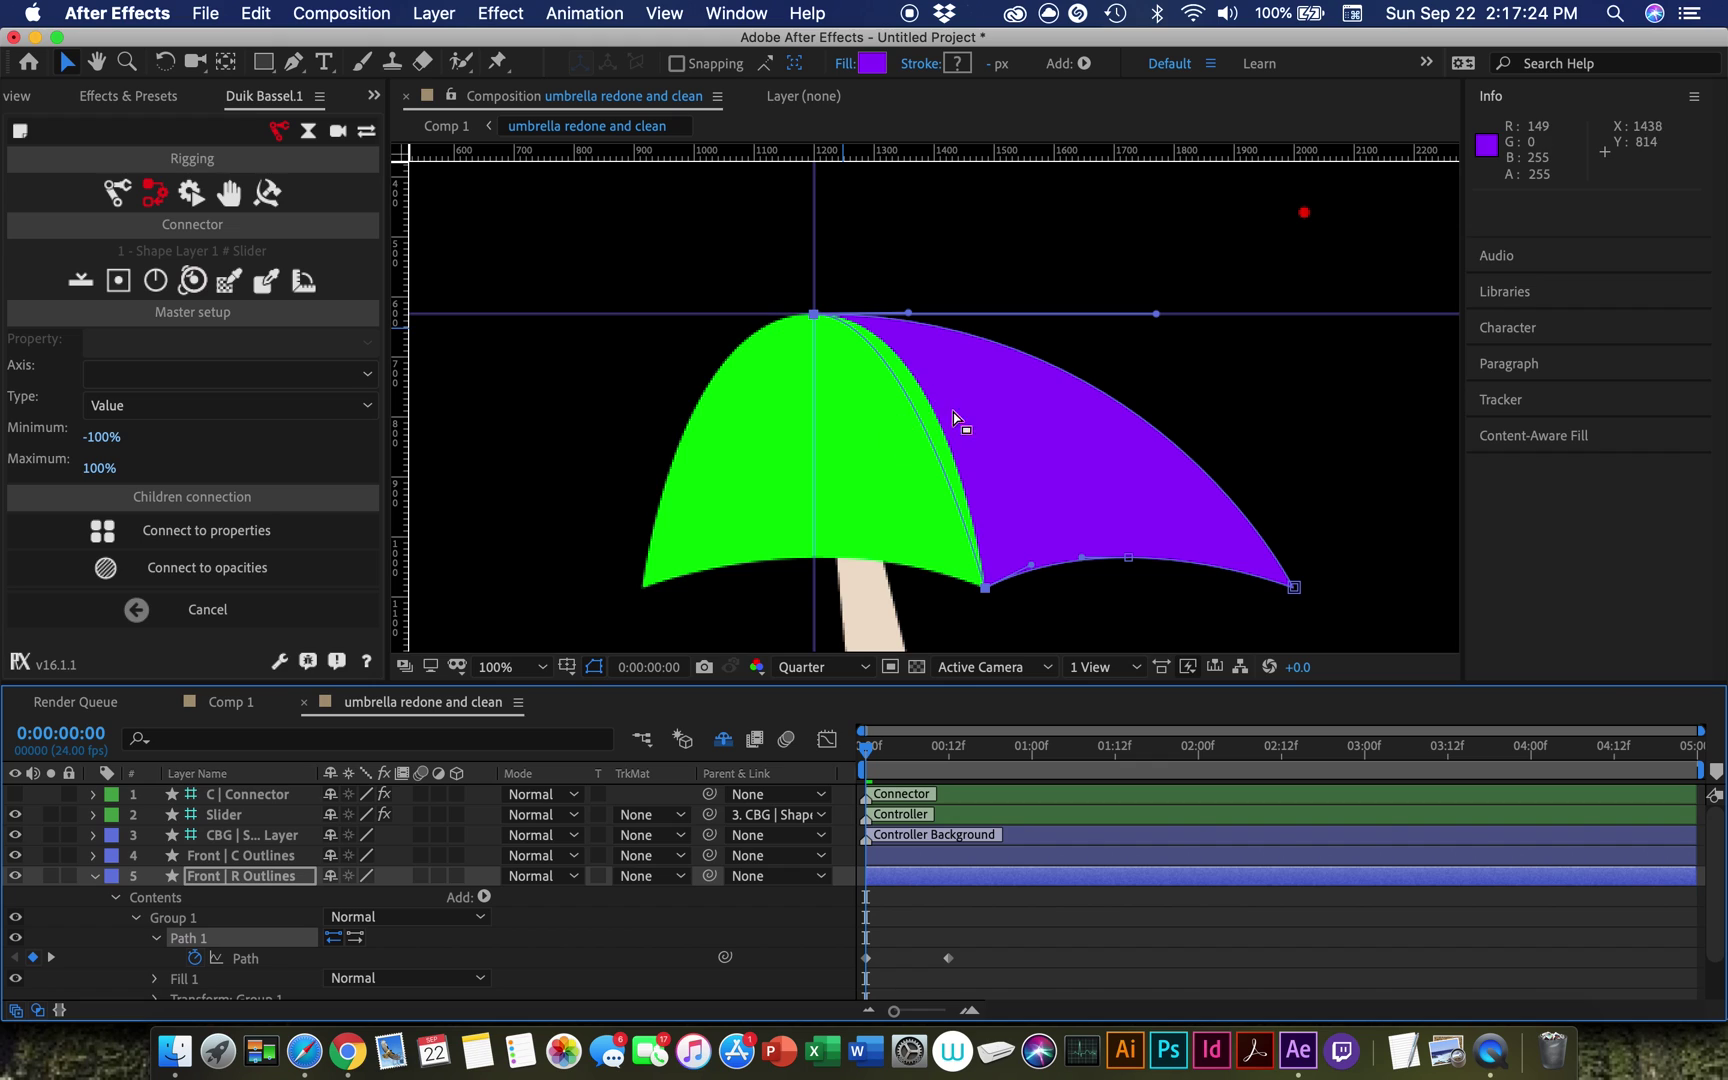
pyautogui.press(',')
pyautogui.press(',')
pyautogui.press('.')
pyautogui.press('.')
pyautogui.moveTo(910, 318); pyautogui.dragTo(958, 320)
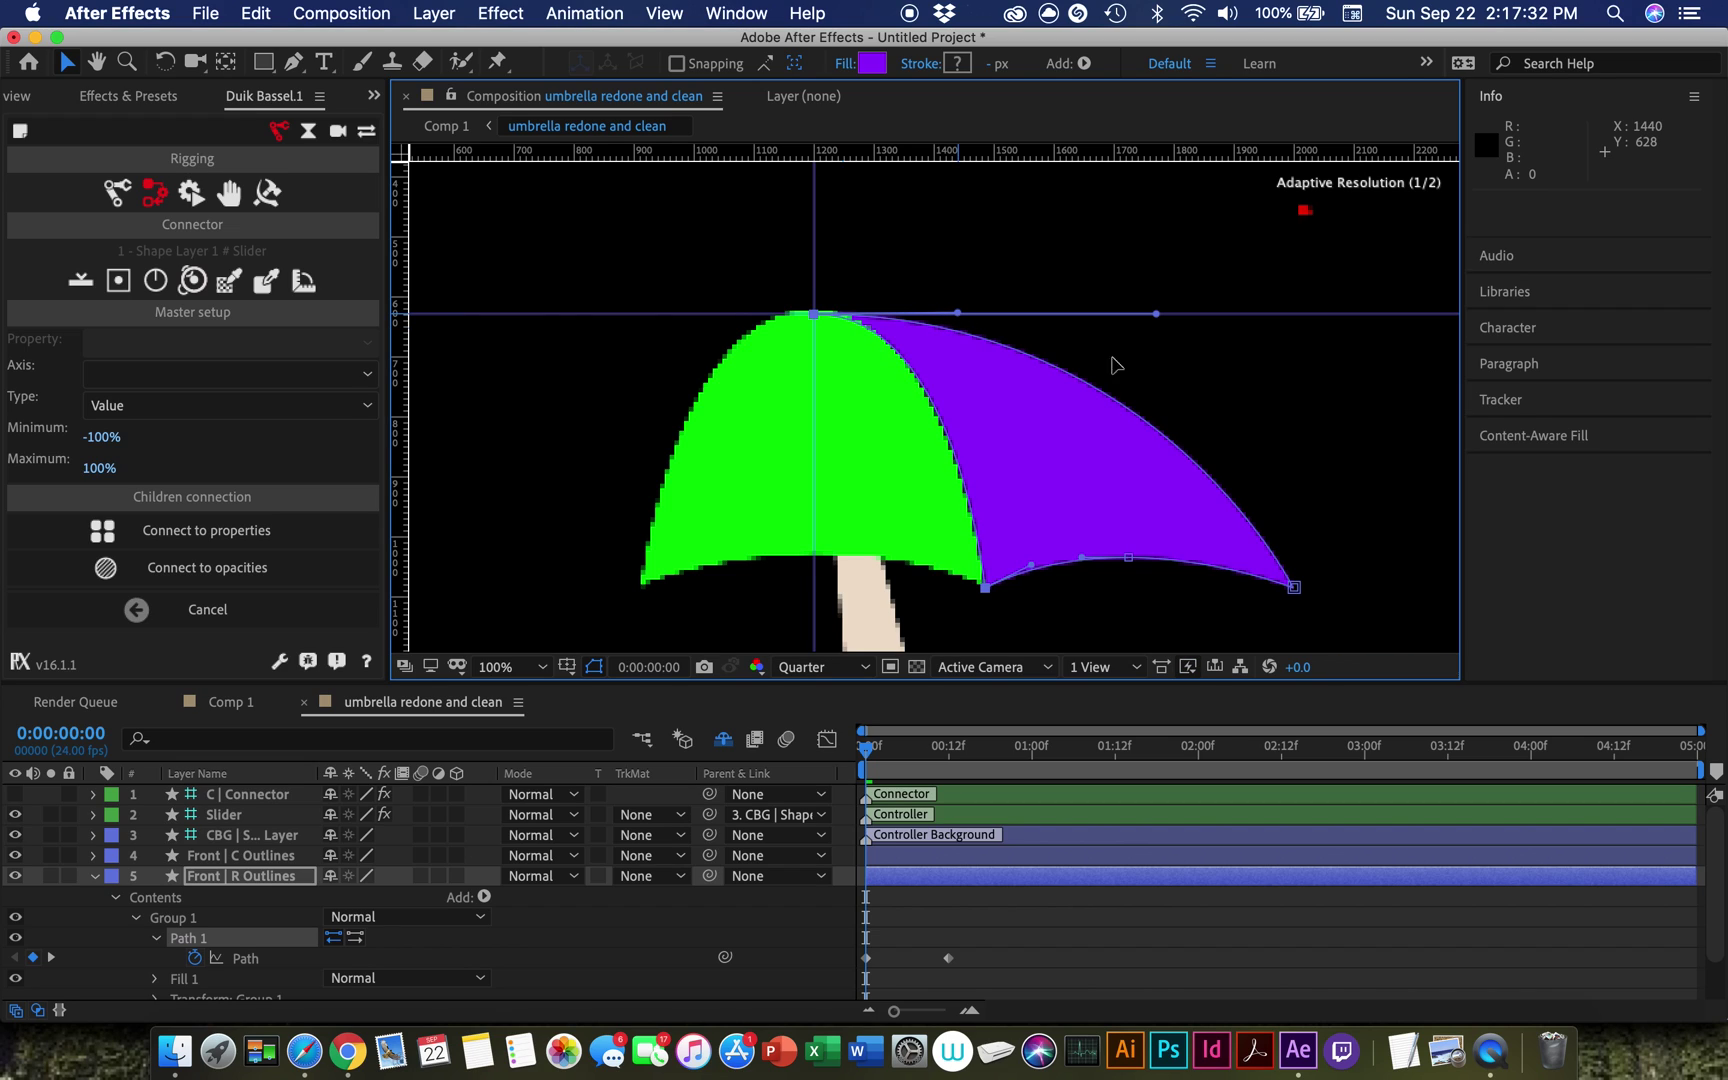
pyautogui.press(',')
pyautogui.press(',')
pyautogui.moveTo(990, 490); pyautogui.dragTo(952, 366)
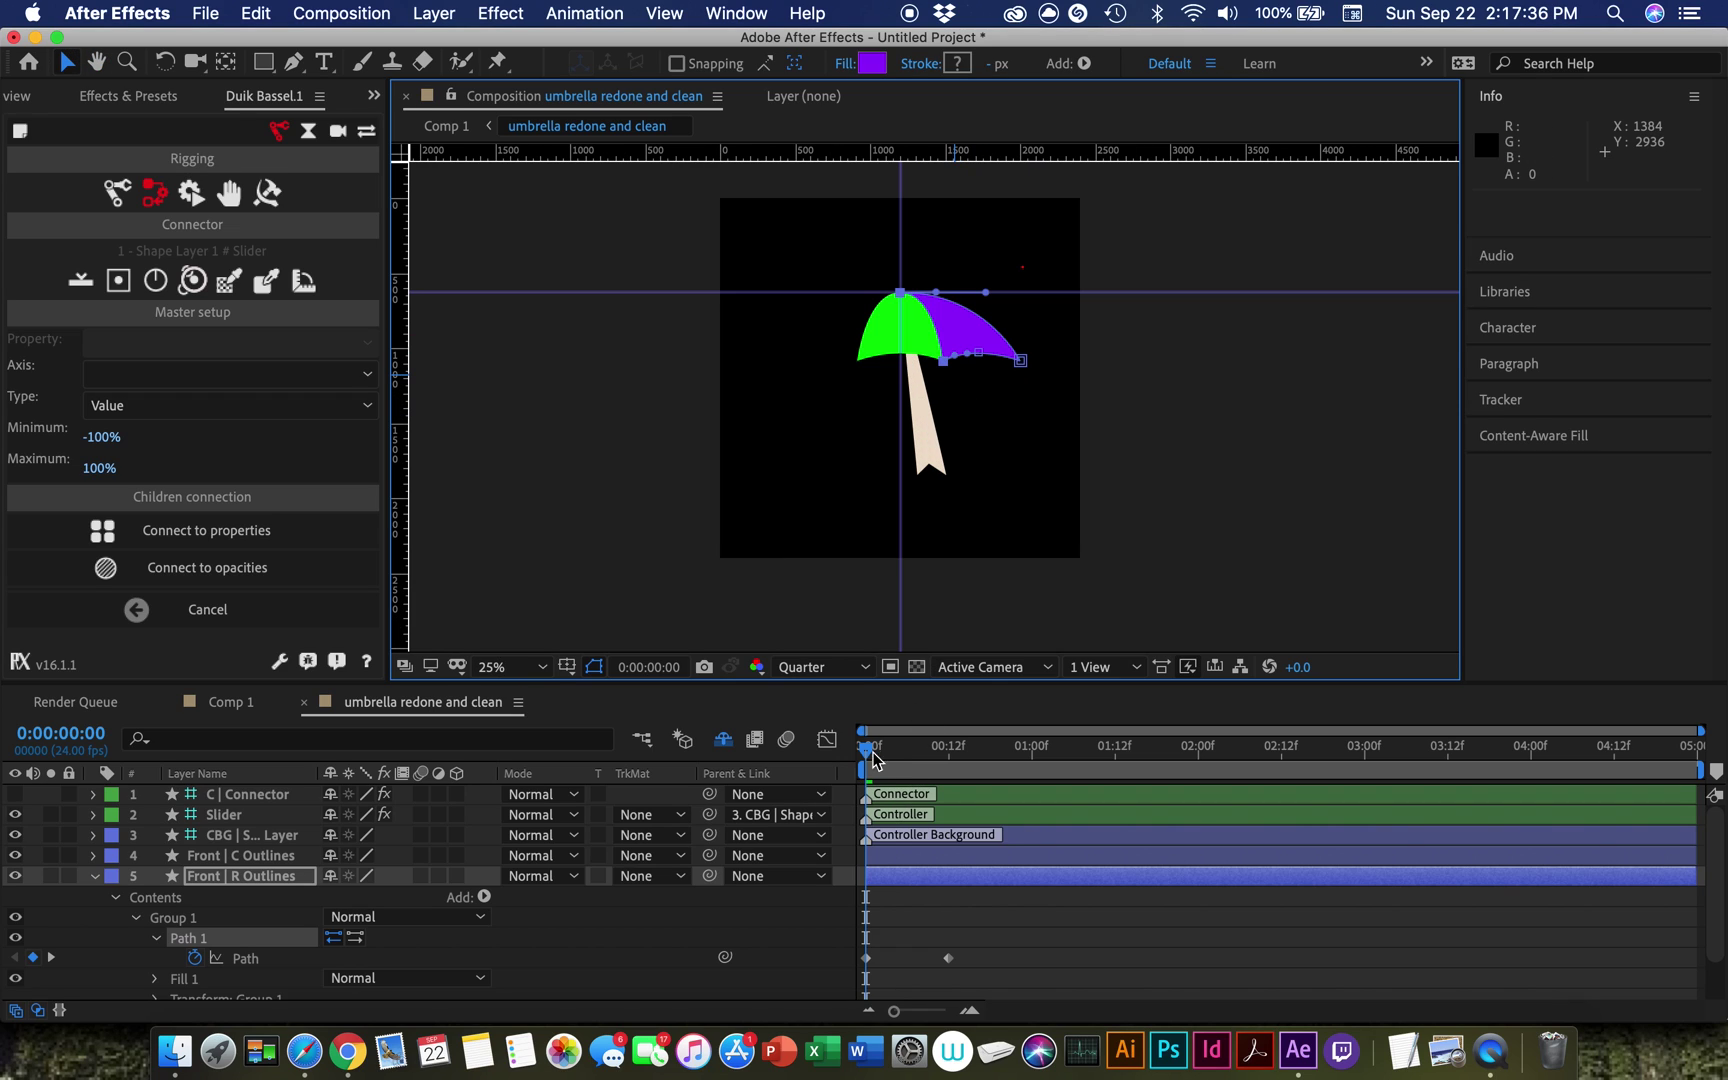
# Step: Link both purple Path keyframes to the Slider with Duik's Connect, then preview and rewind to frame 0
pyautogui.moveTo(869, 757)
pyautogui.mouseDown()
pyautogui.moveTo(1108, 764)
pyautogui.moveTo(858, 768)
pyautogui.mouseUp()
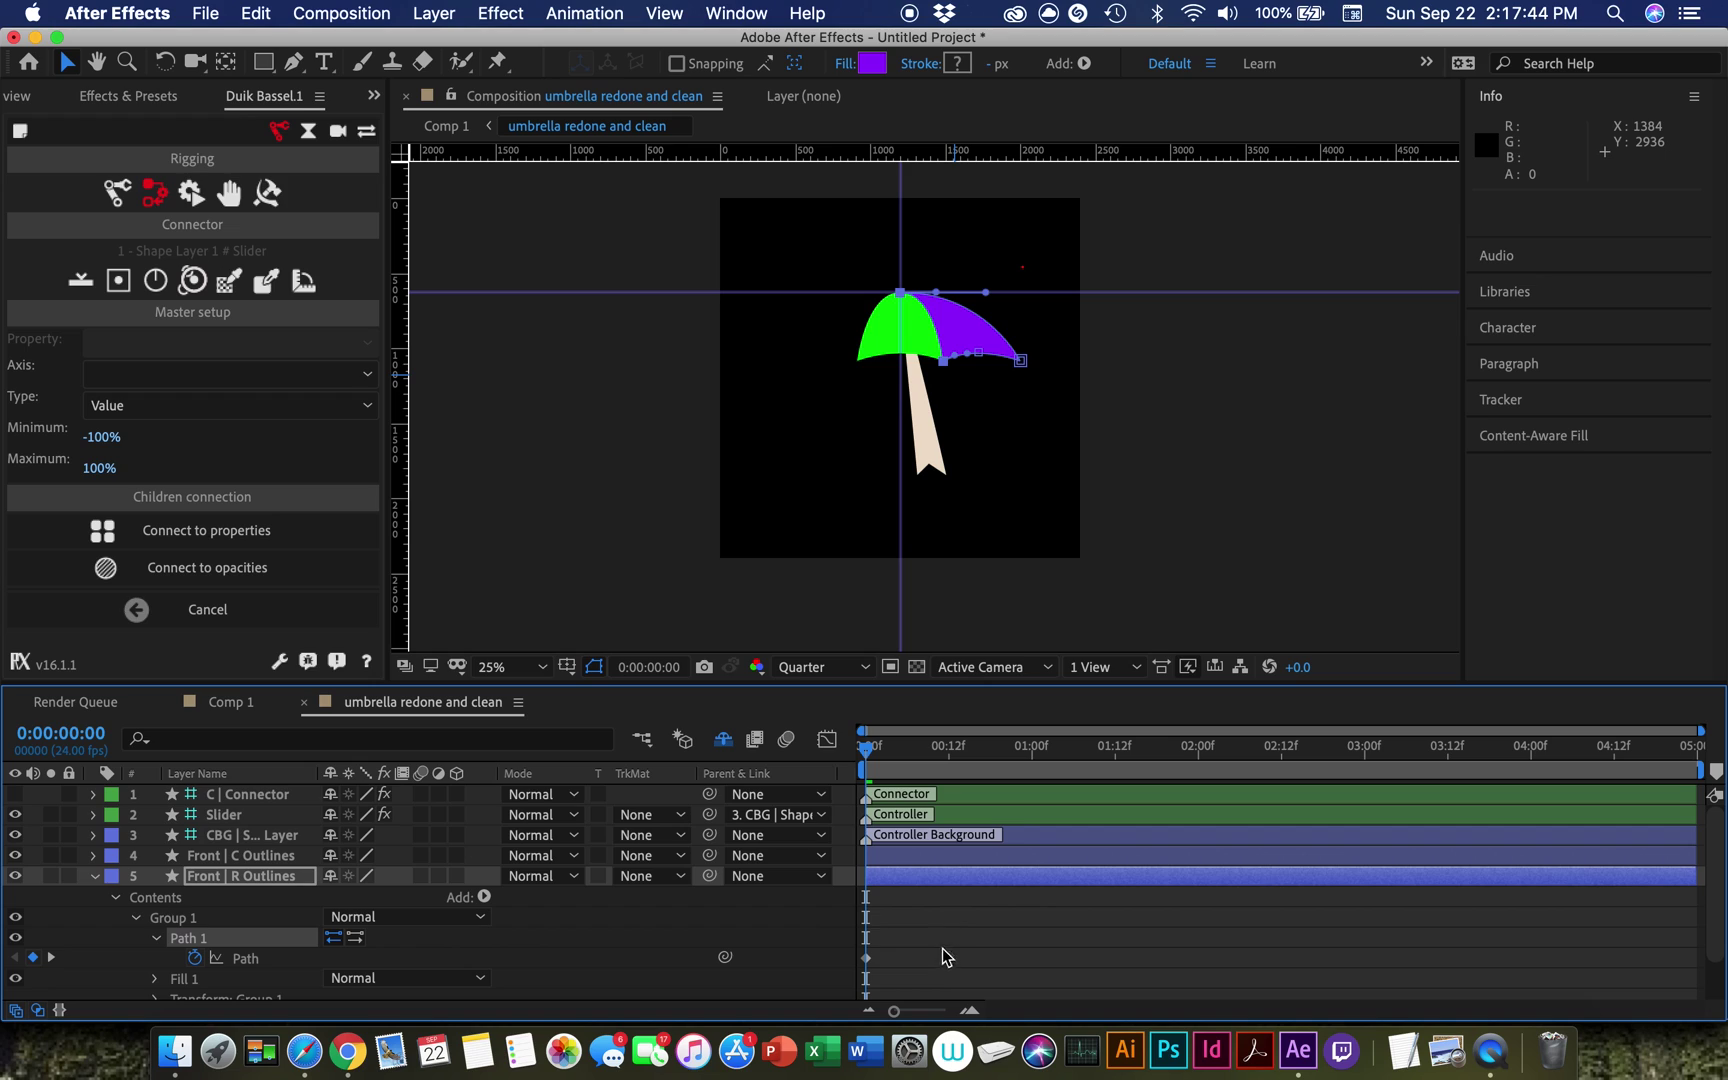
pyautogui.click(222, 816)
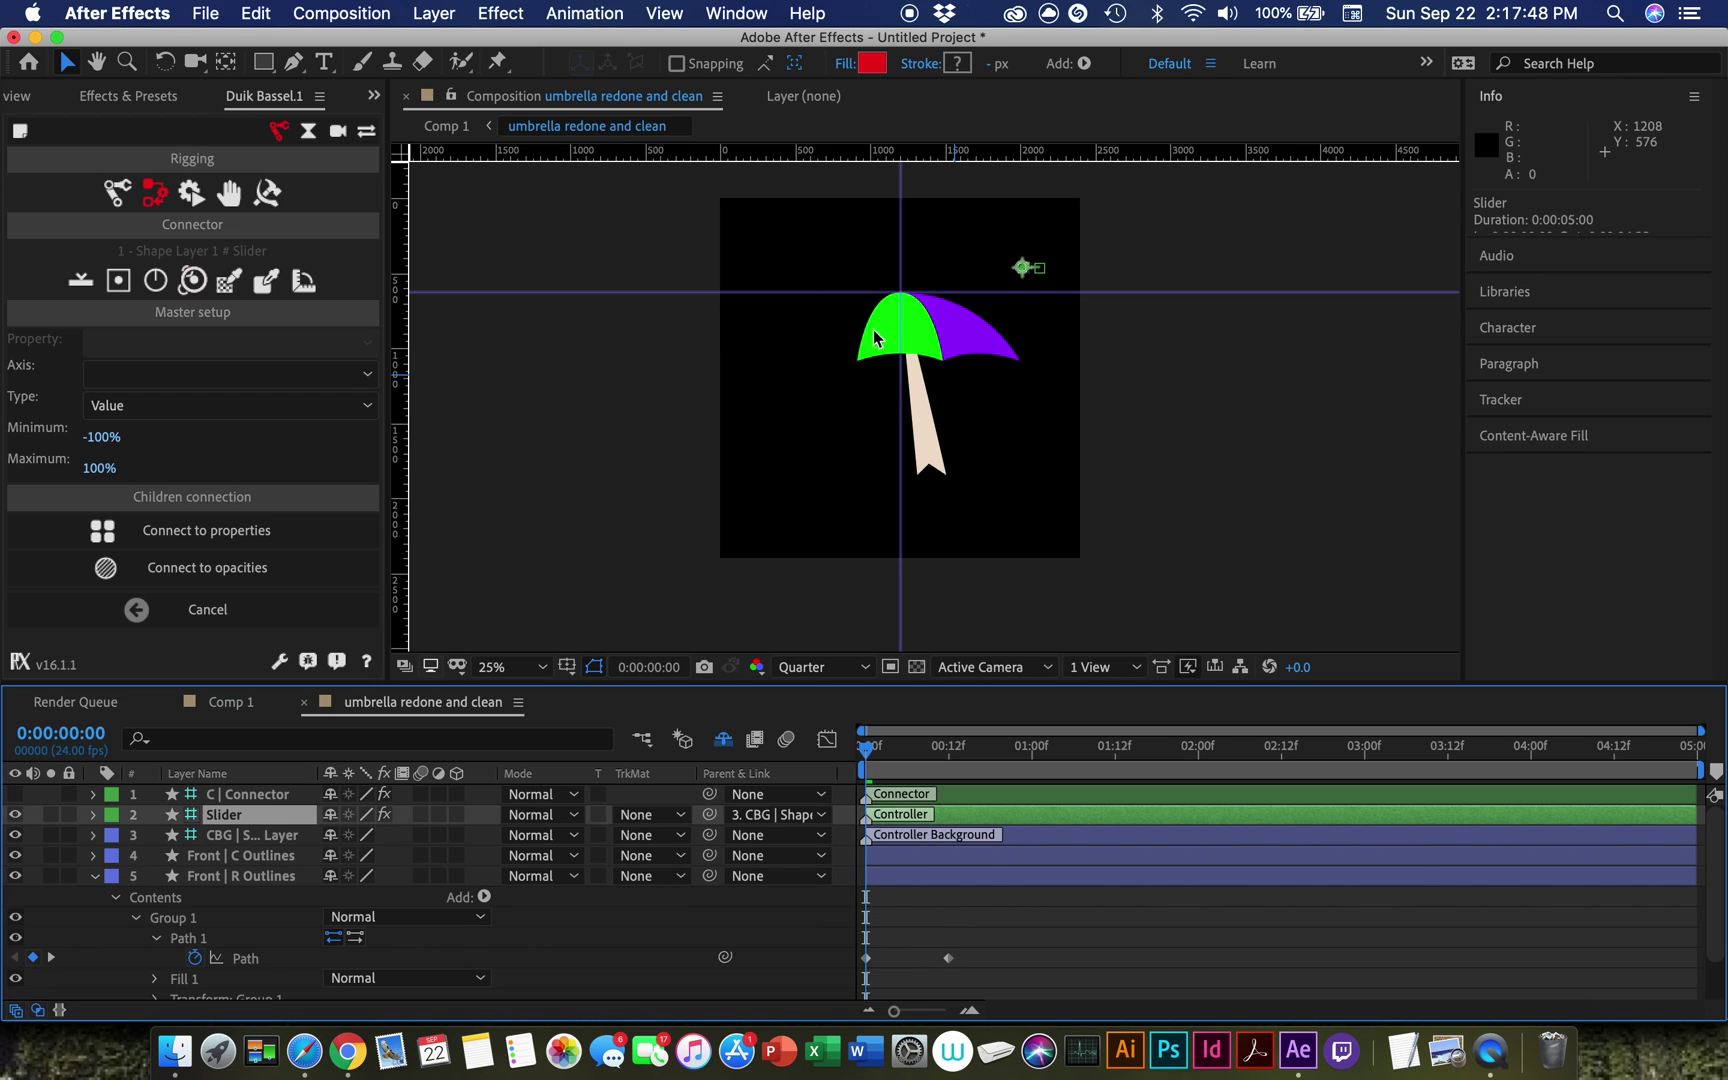
pyautogui.moveTo(1014, 963); pyautogui.dragTo(848, 963)
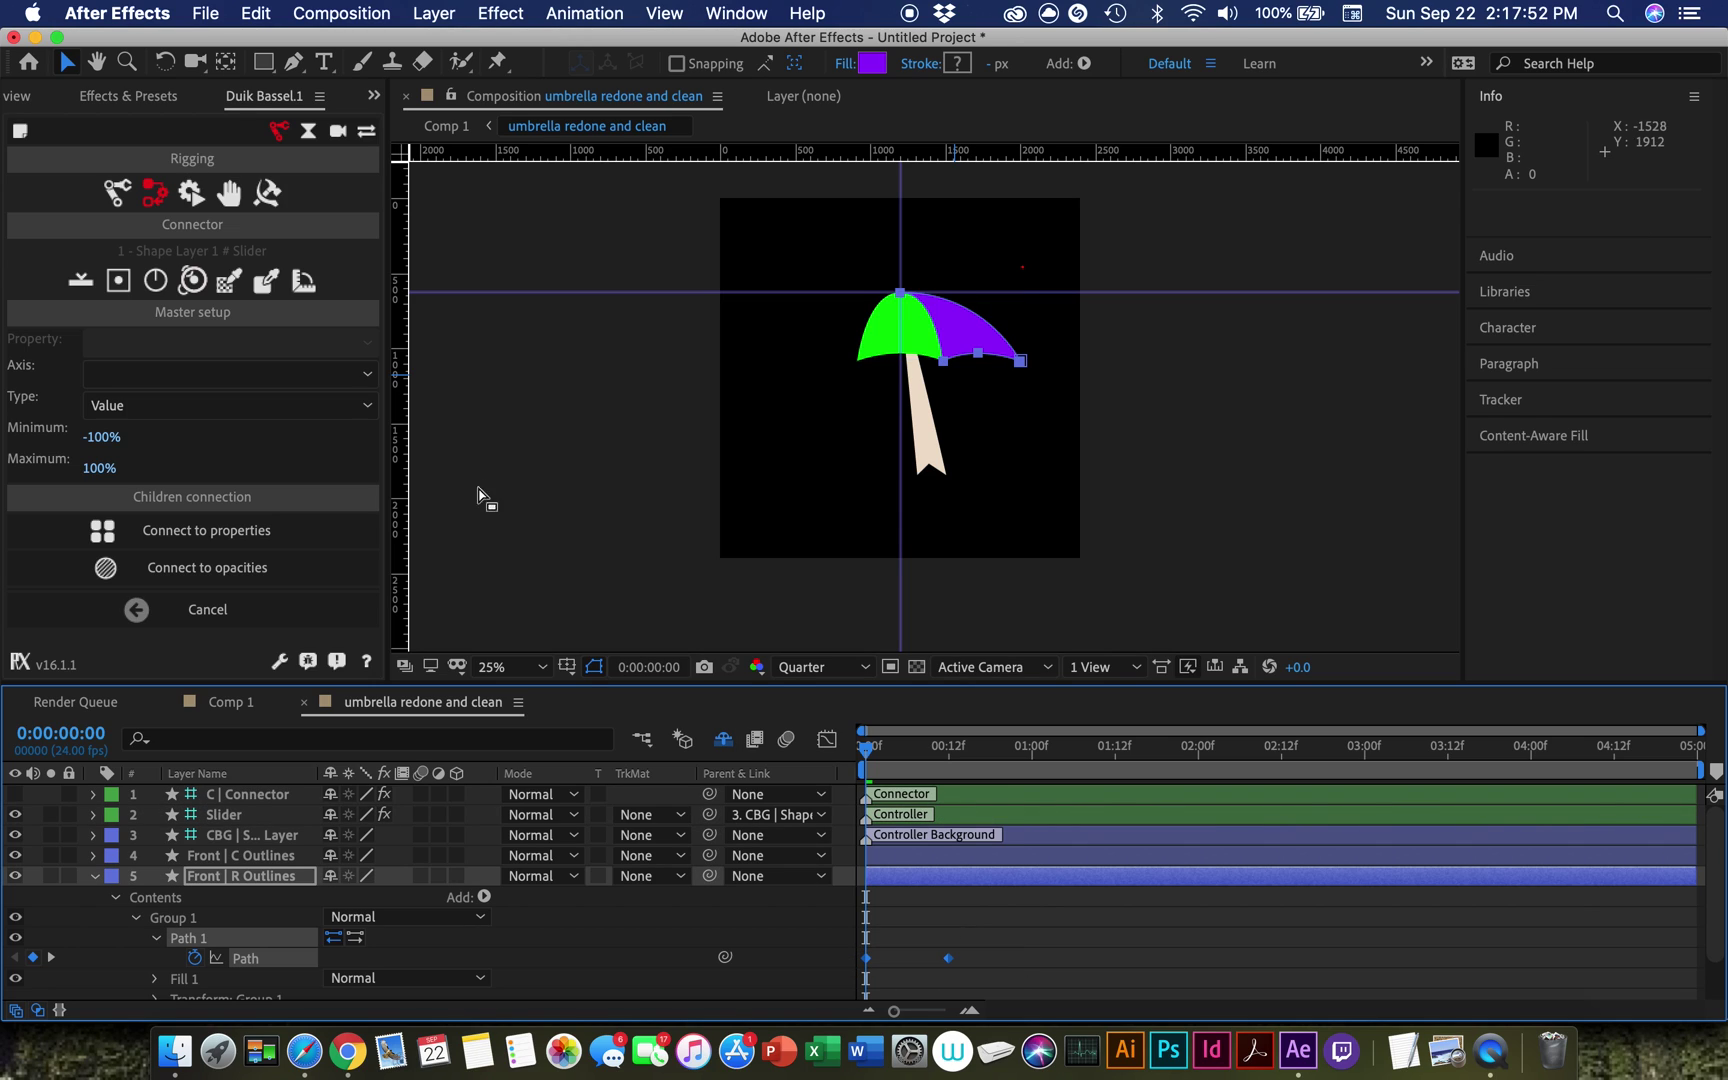
pyautogui.click(205, 535)
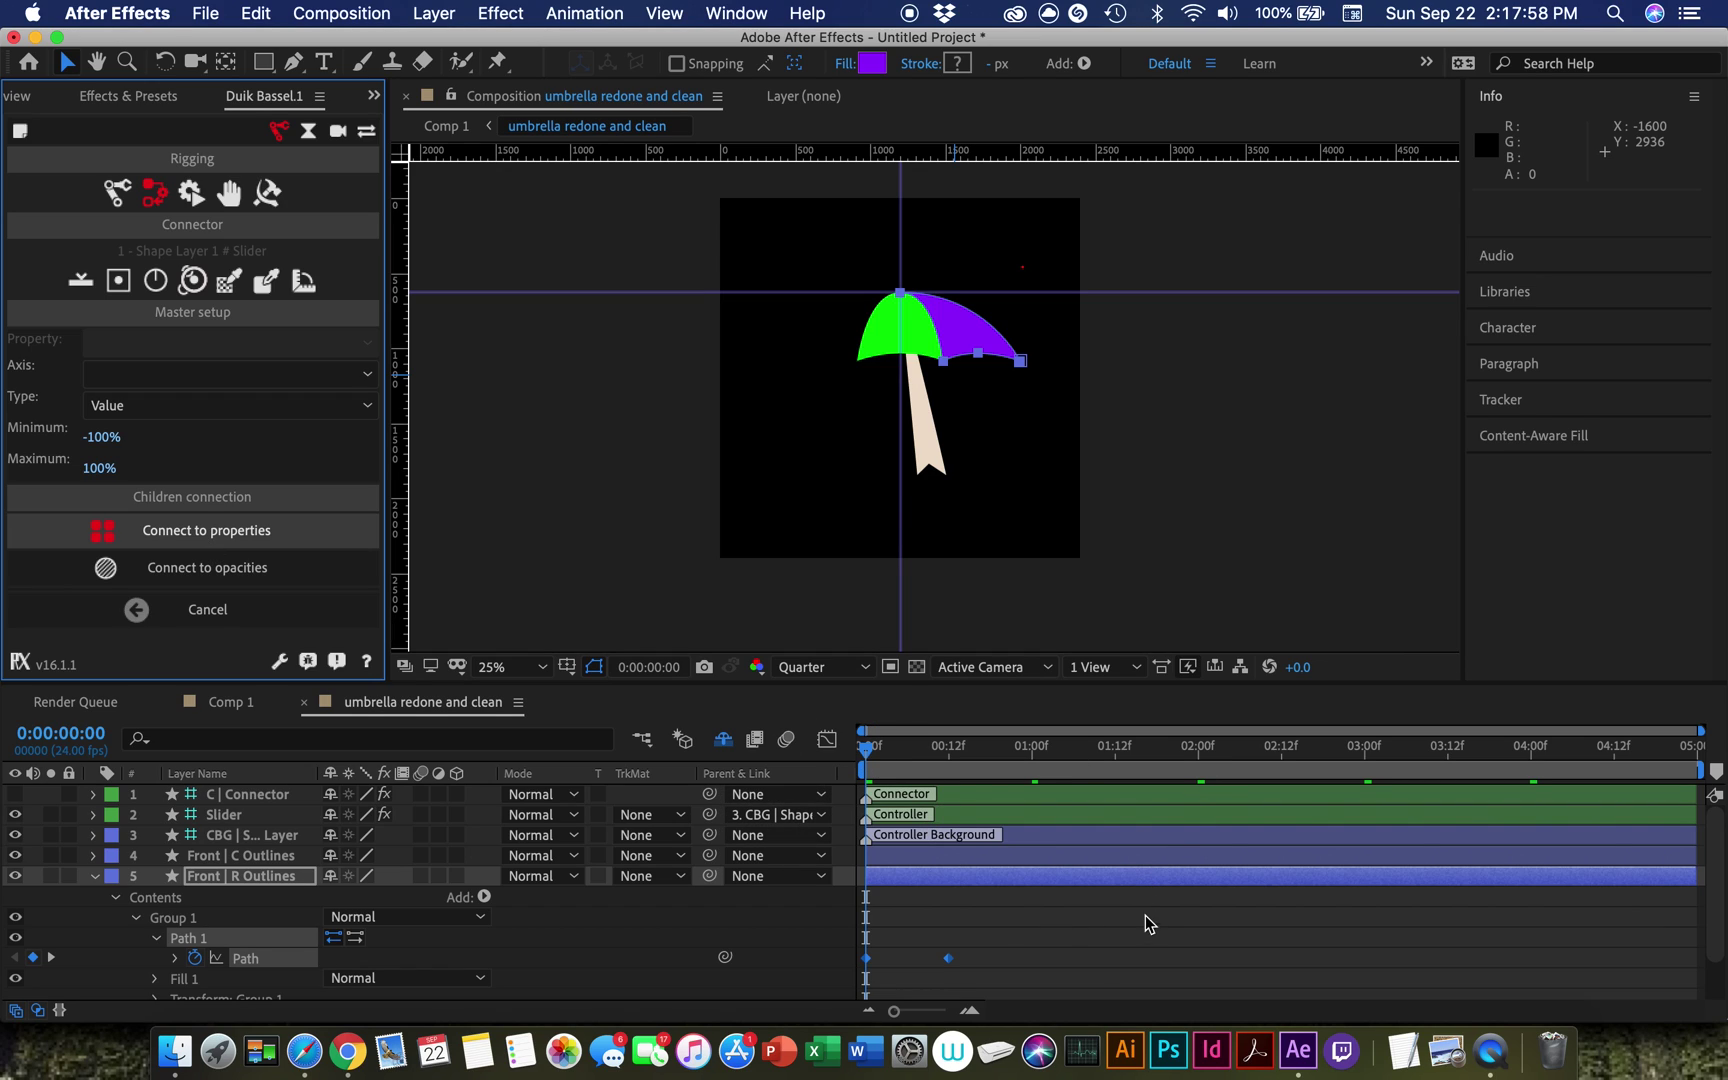
pyautogui.press('space')
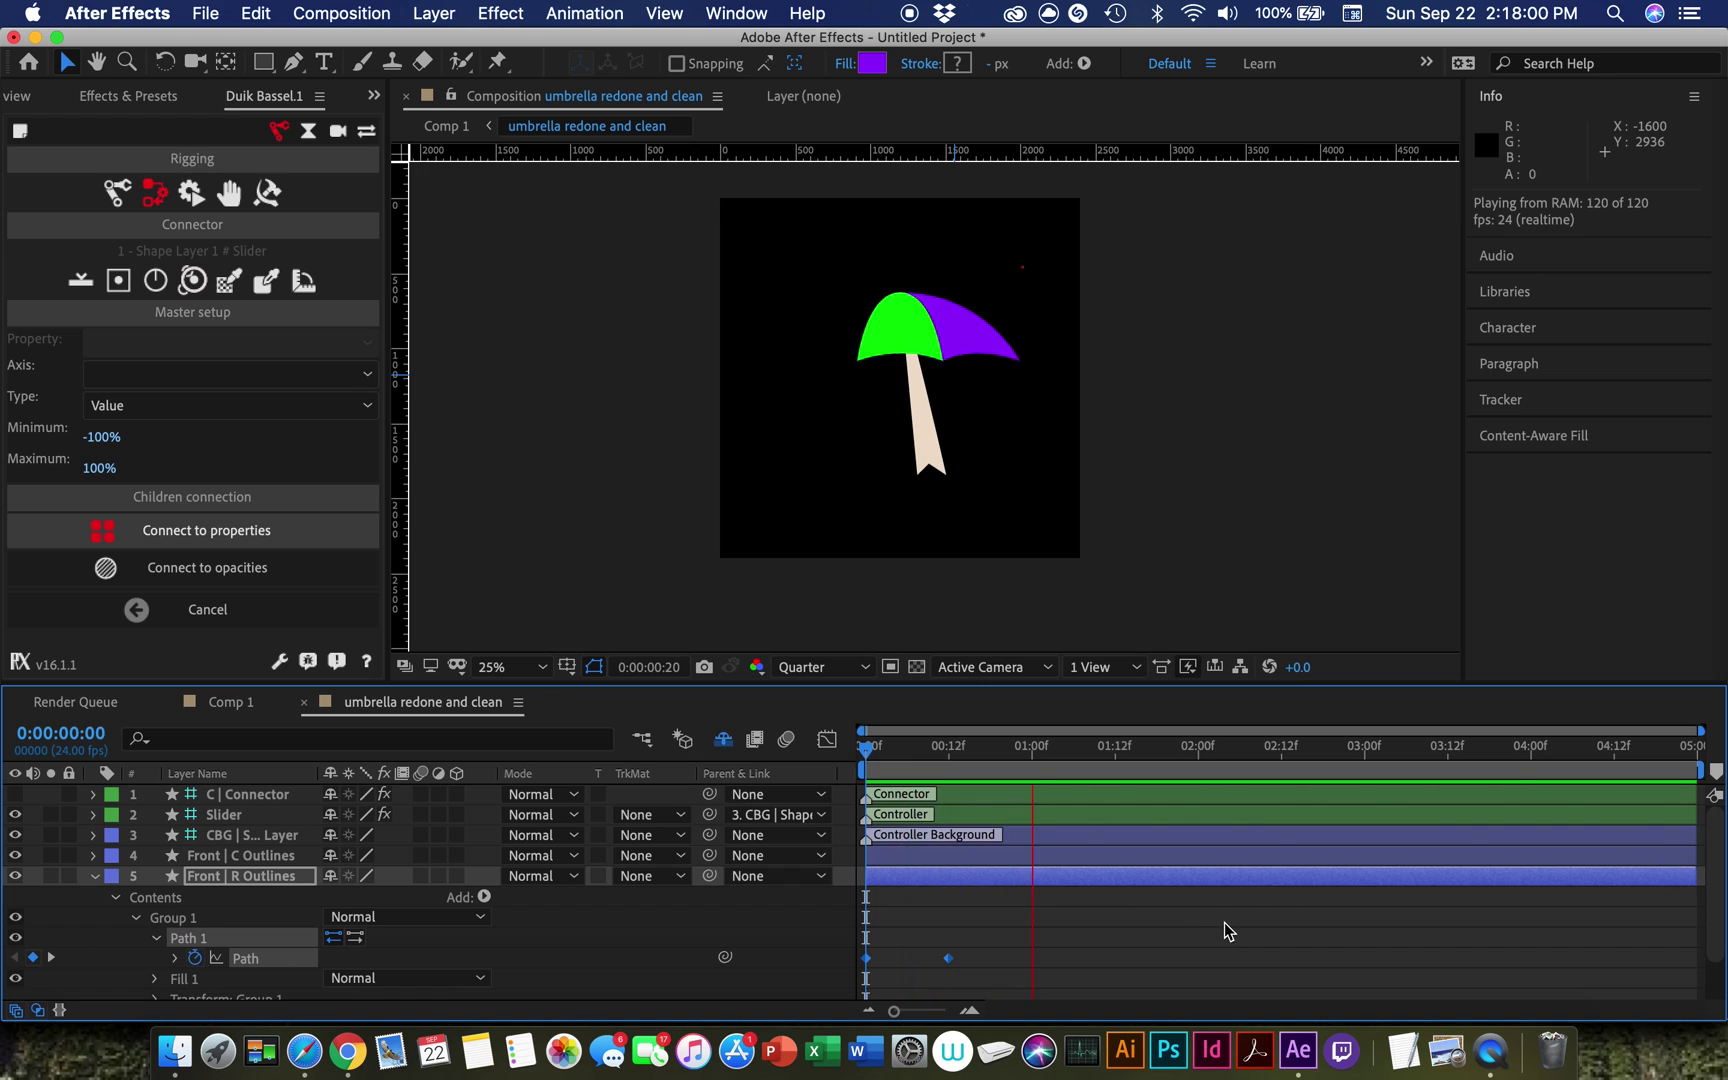
pyautogui.press('space')
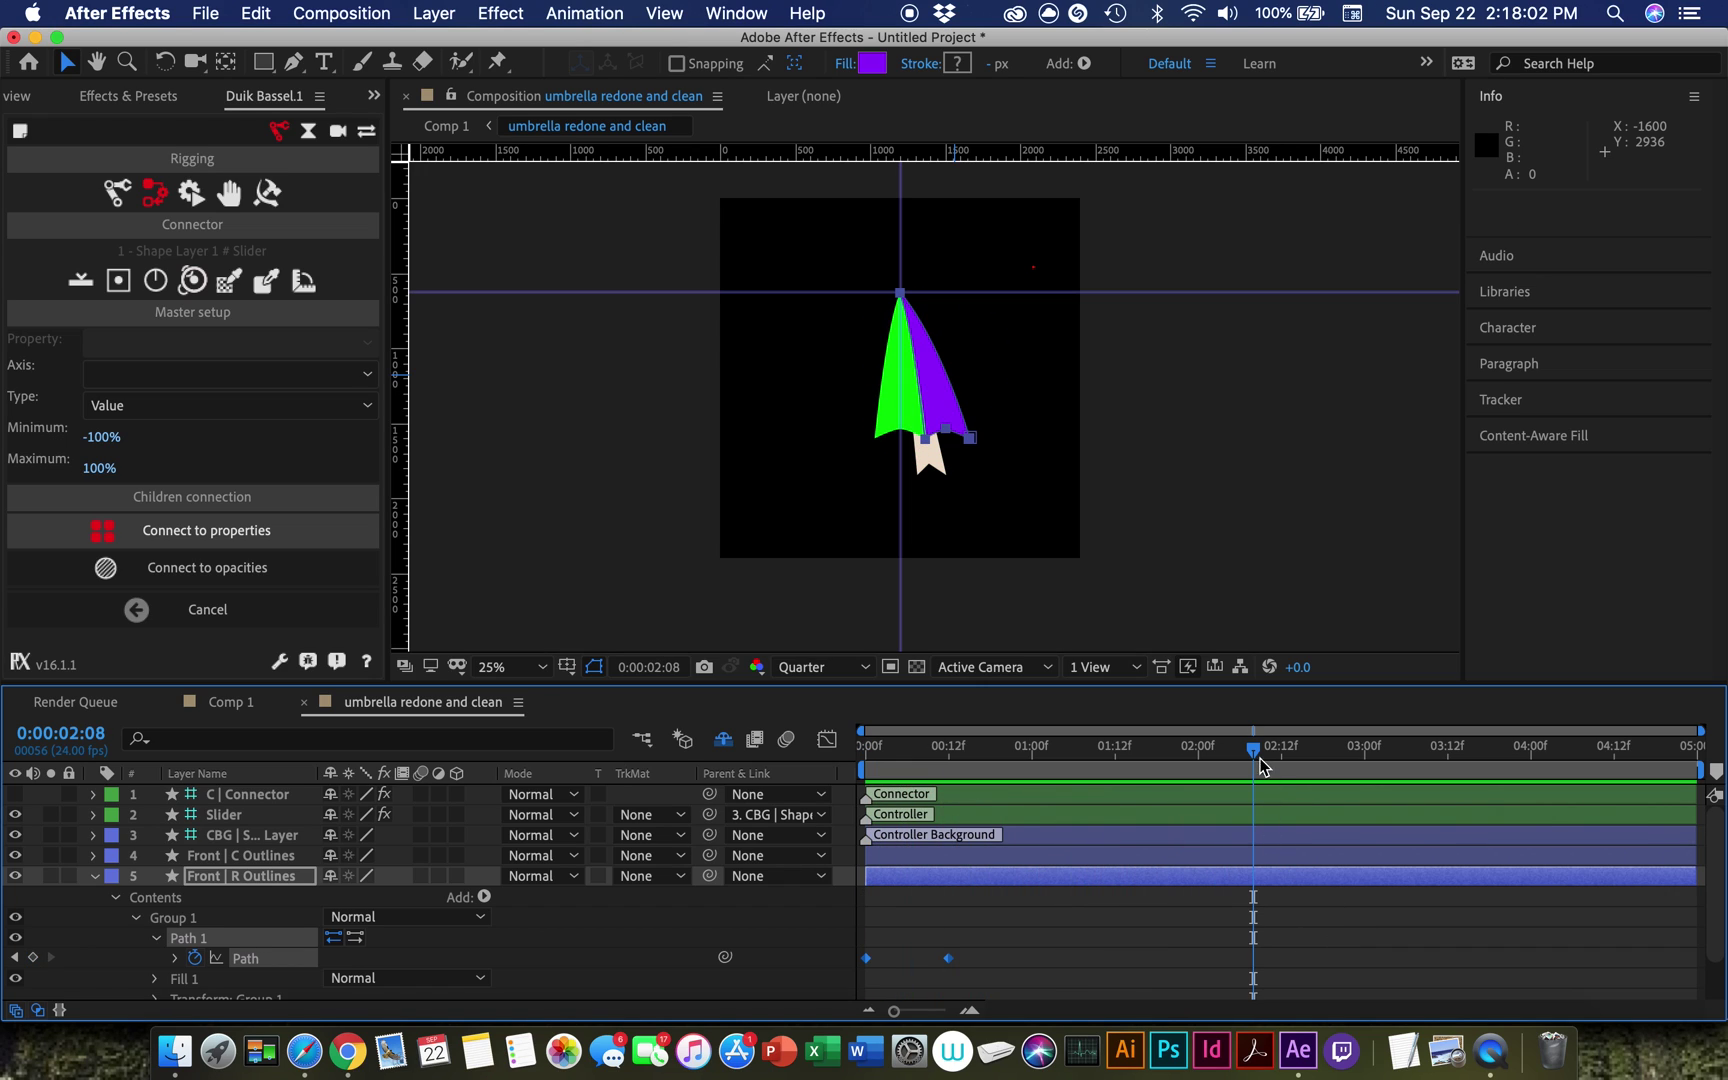
pyautogui.moveTo(1207, 757); pyautogui.dragTo(800, 750)
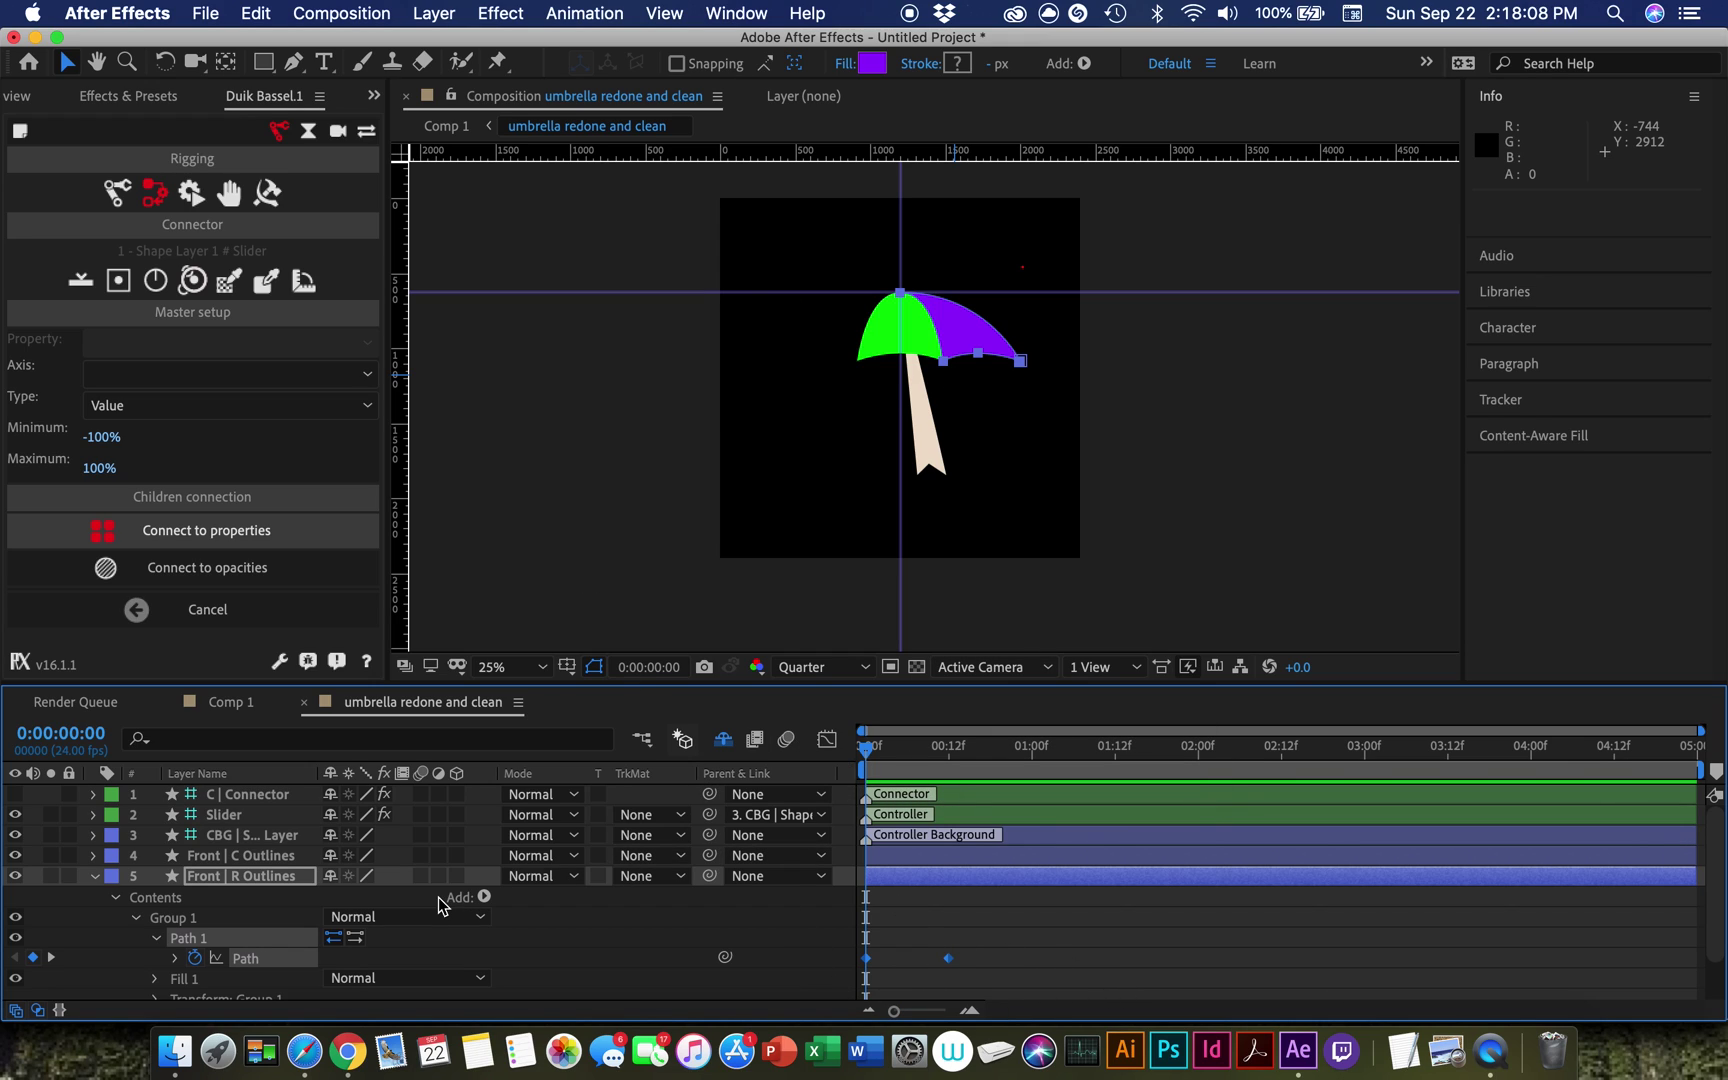
# Step: Apply Keyframe Assistant > Easy Ease to the Slider's three Position keyframes
pyautogui.click(93, 815)
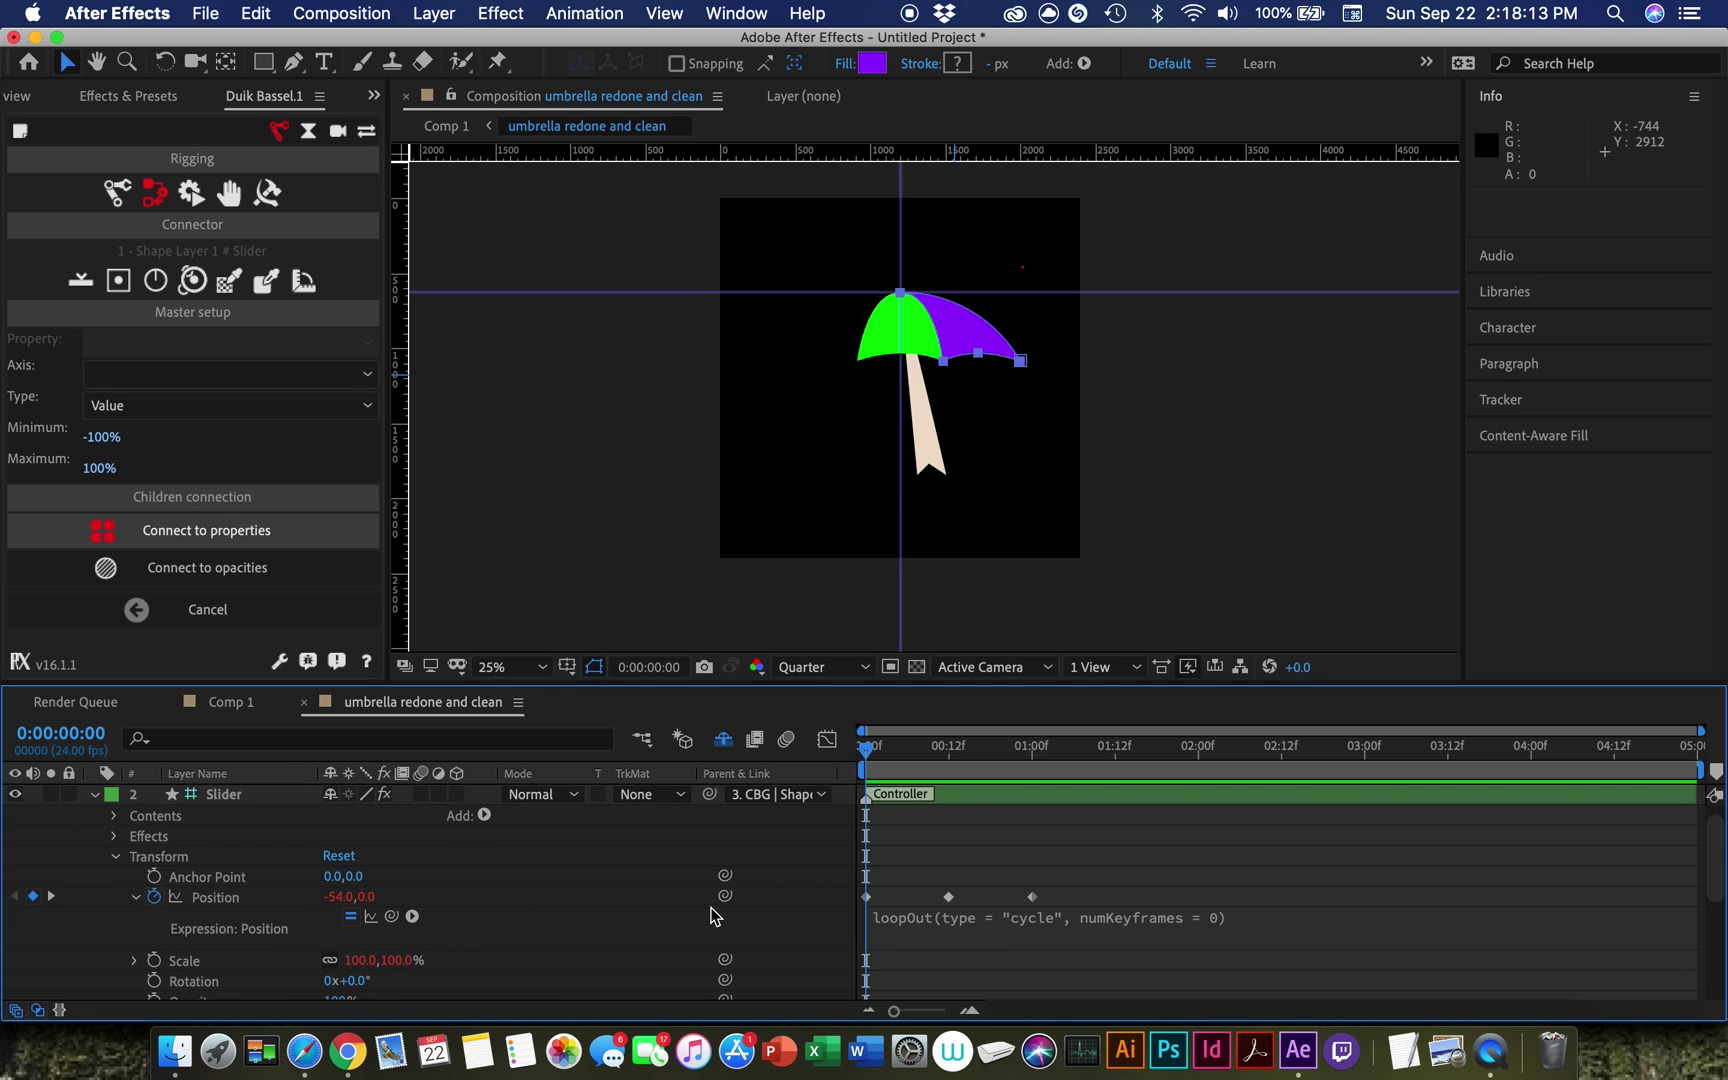
pyautogui.click(1032, 899)
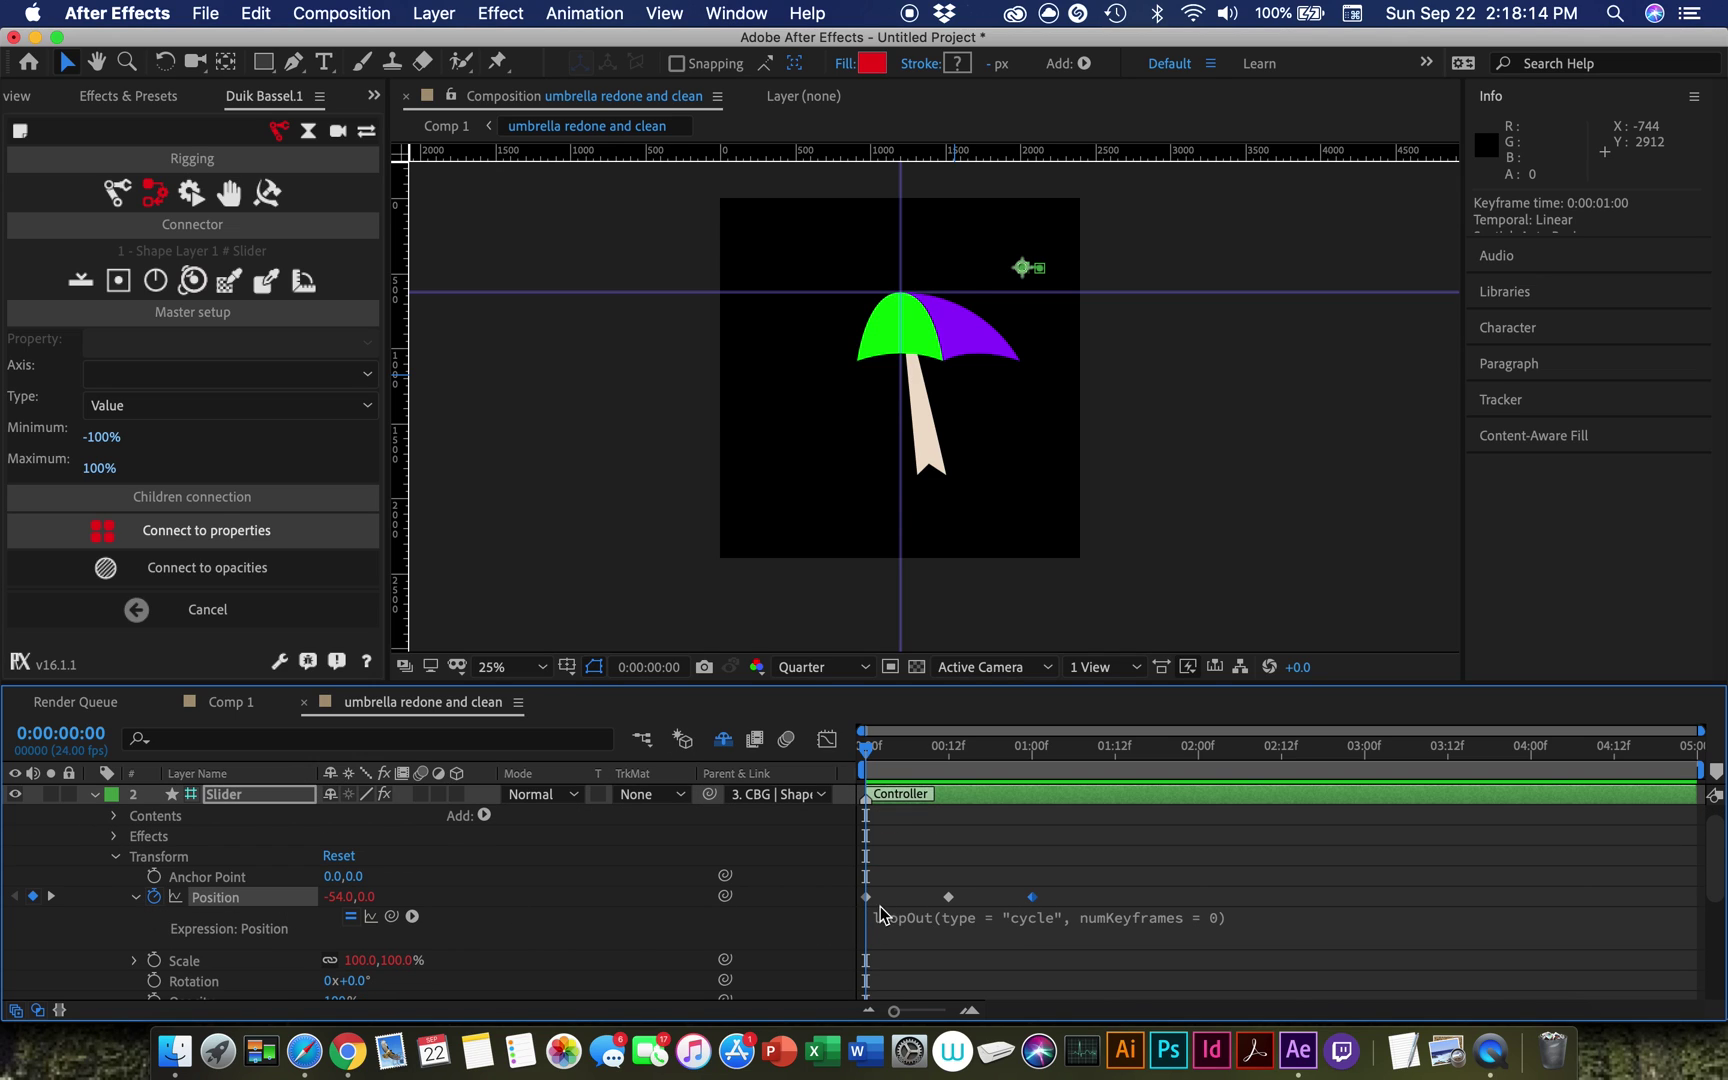
pyautogui.keyDown('shift'); pyautogui.click(949, 898); pyautogui.keyUp('shift')
pyautogui.keyDown('shift'); pyautogui.click(867, 898); pyautogui.keyUp('shift')
pyautogui.rightClick(948, 904)
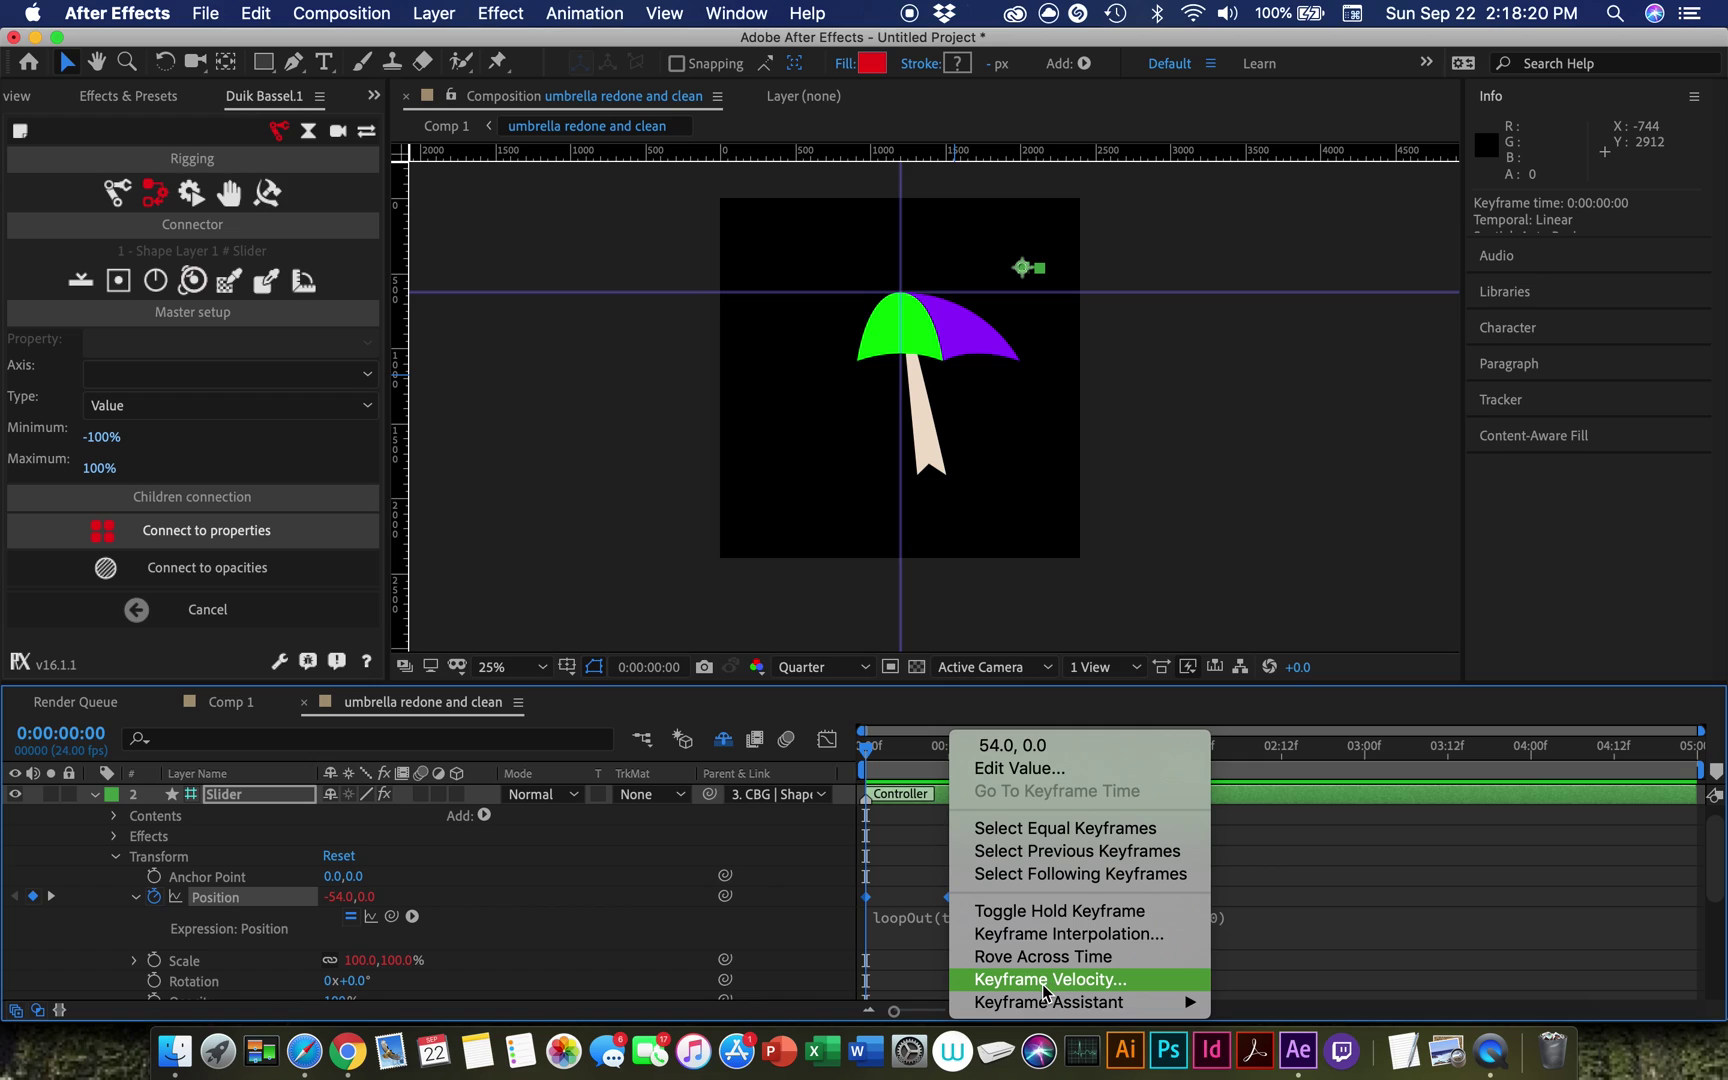
pyautogui.moveTo(1052, 1005)
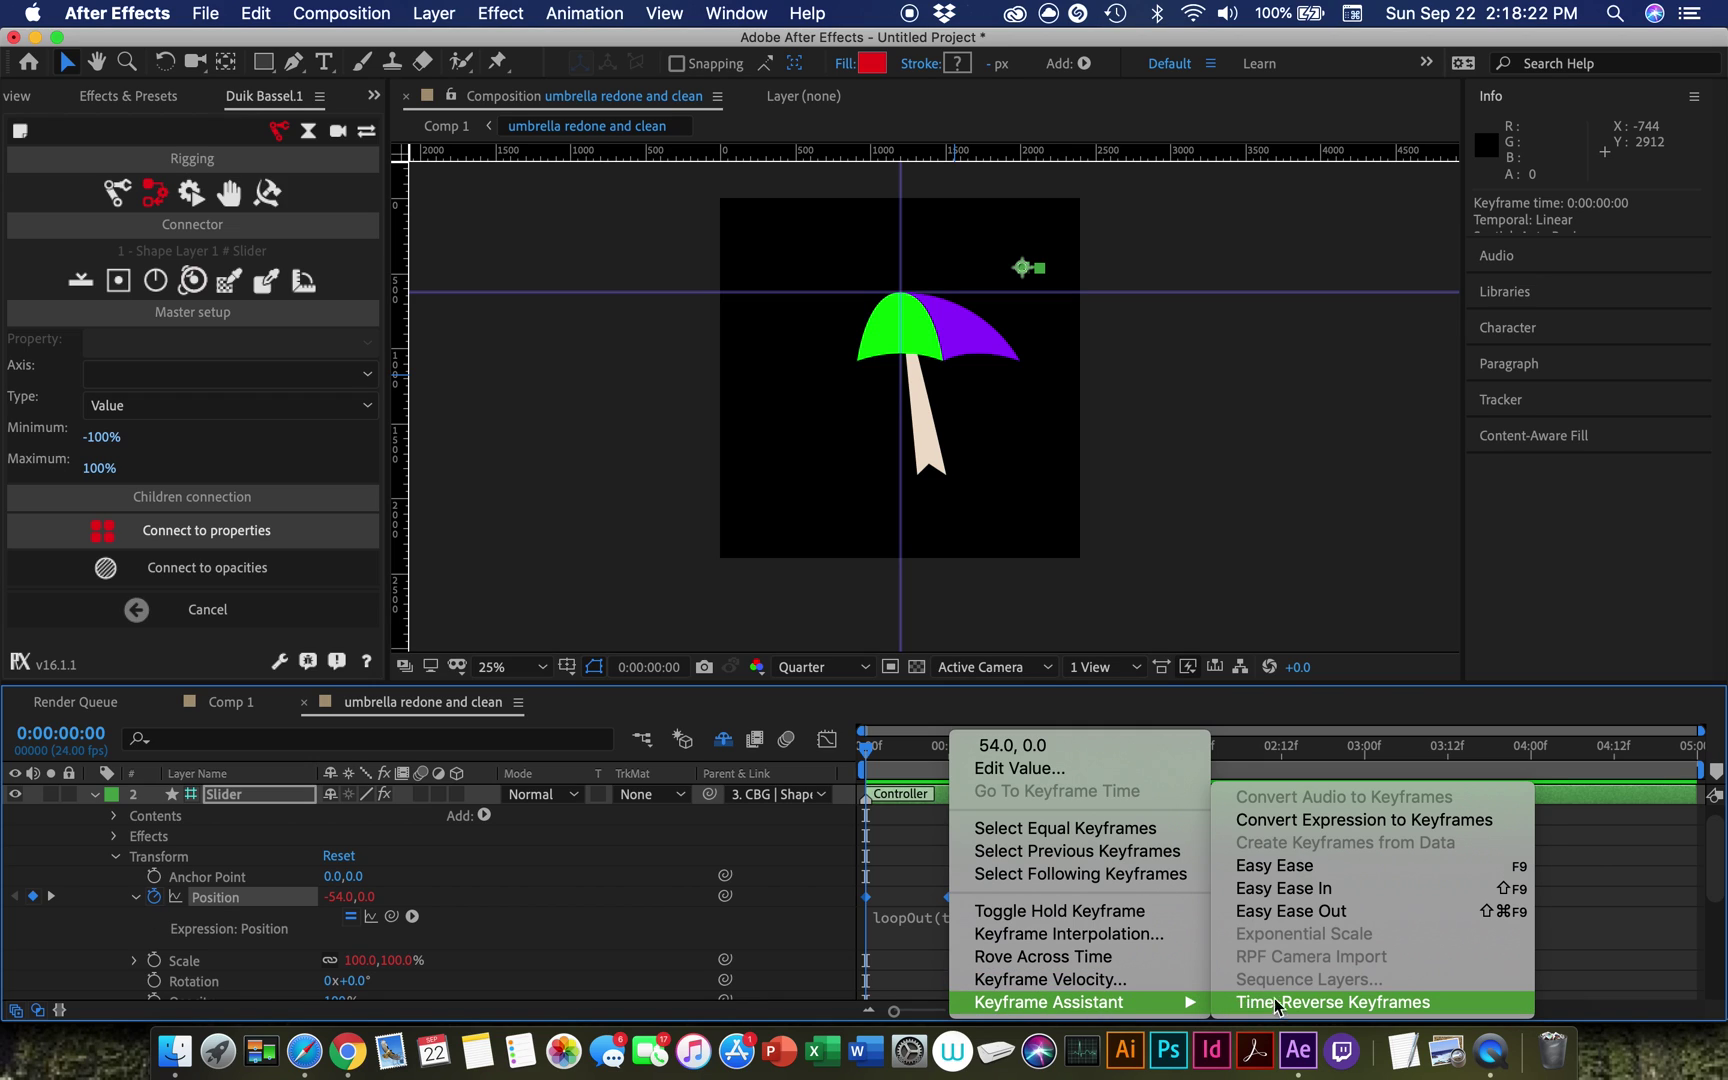
pyautogui.click(1300, 876)
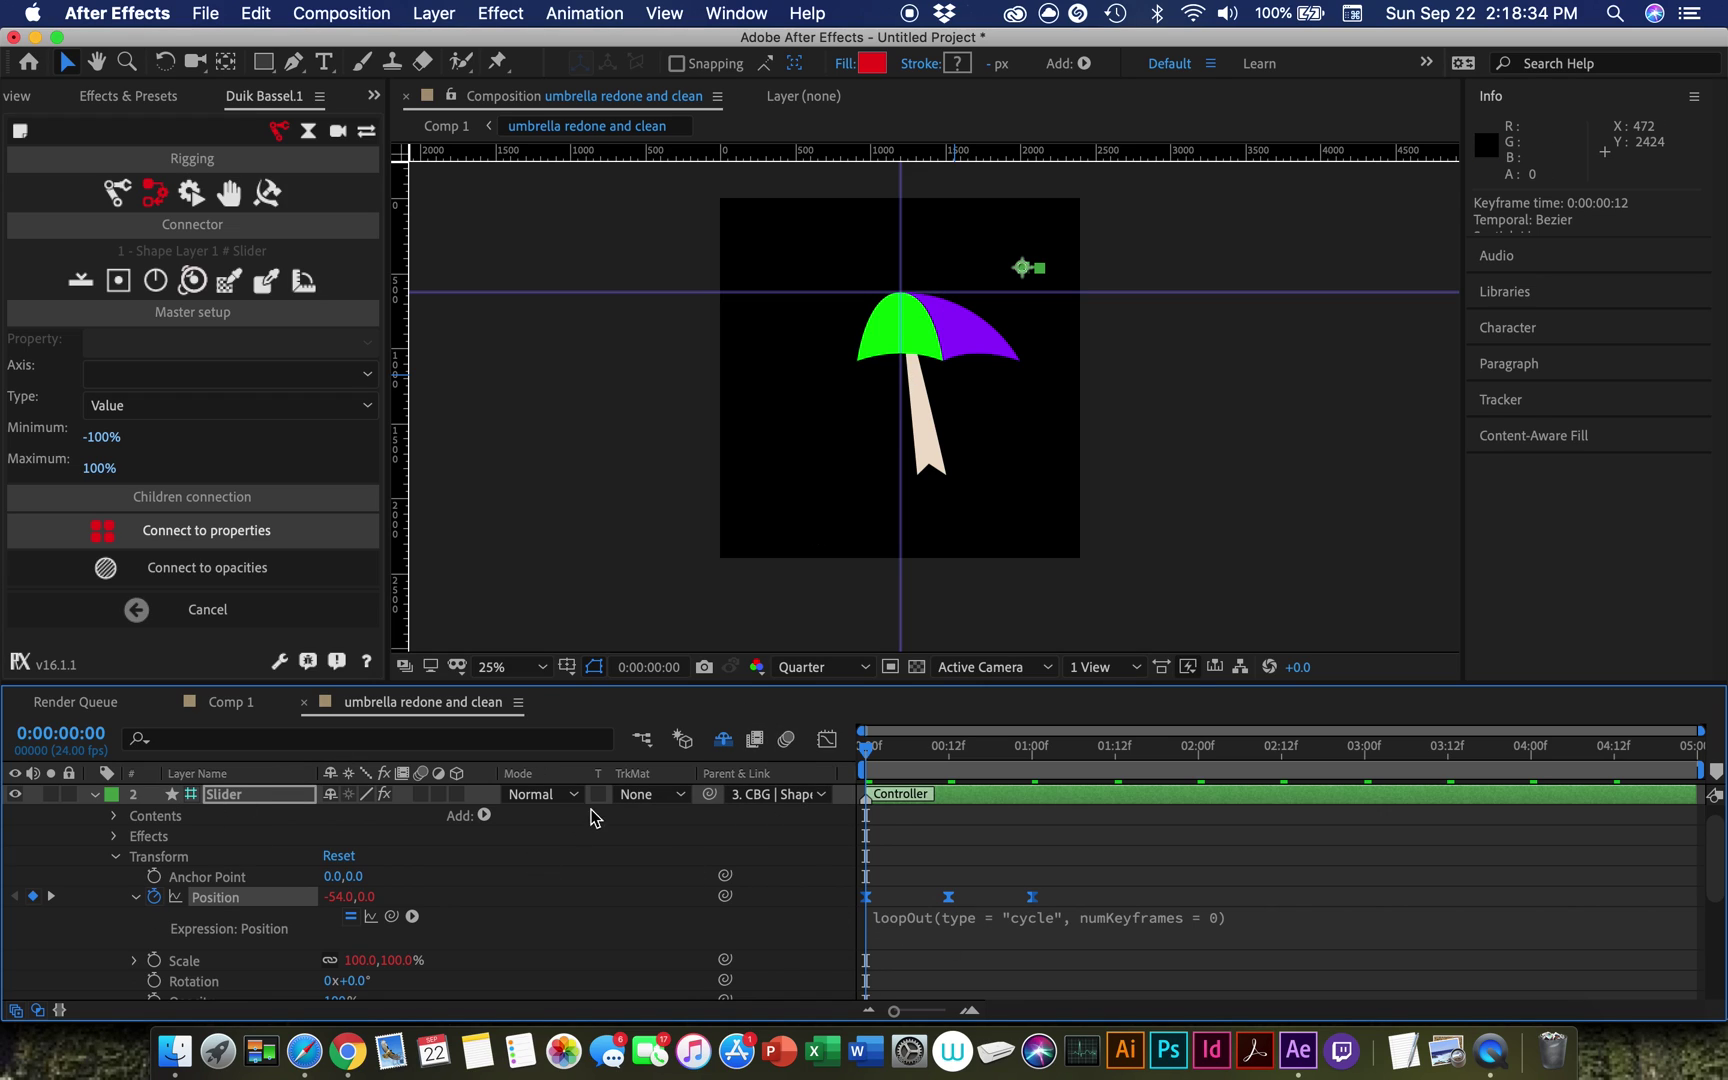
pyautogui.click(97, 796)
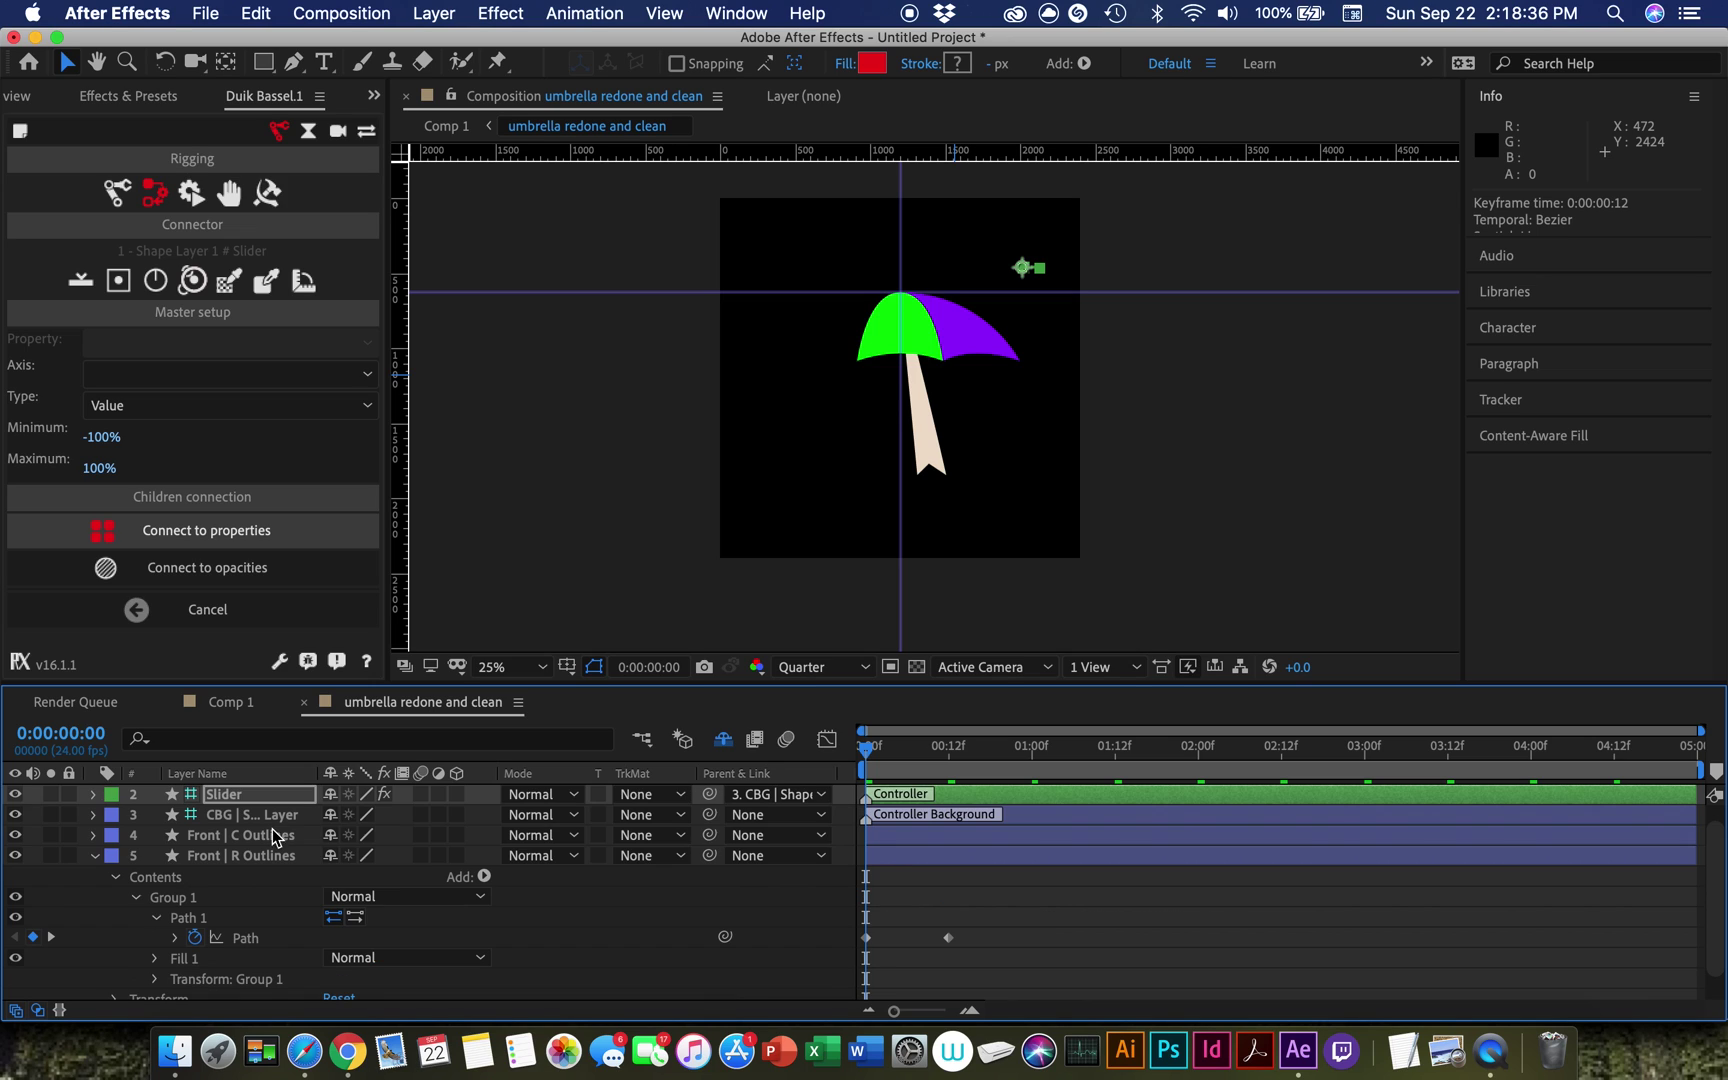
pyautogui.scroll(-3, 400, 840)
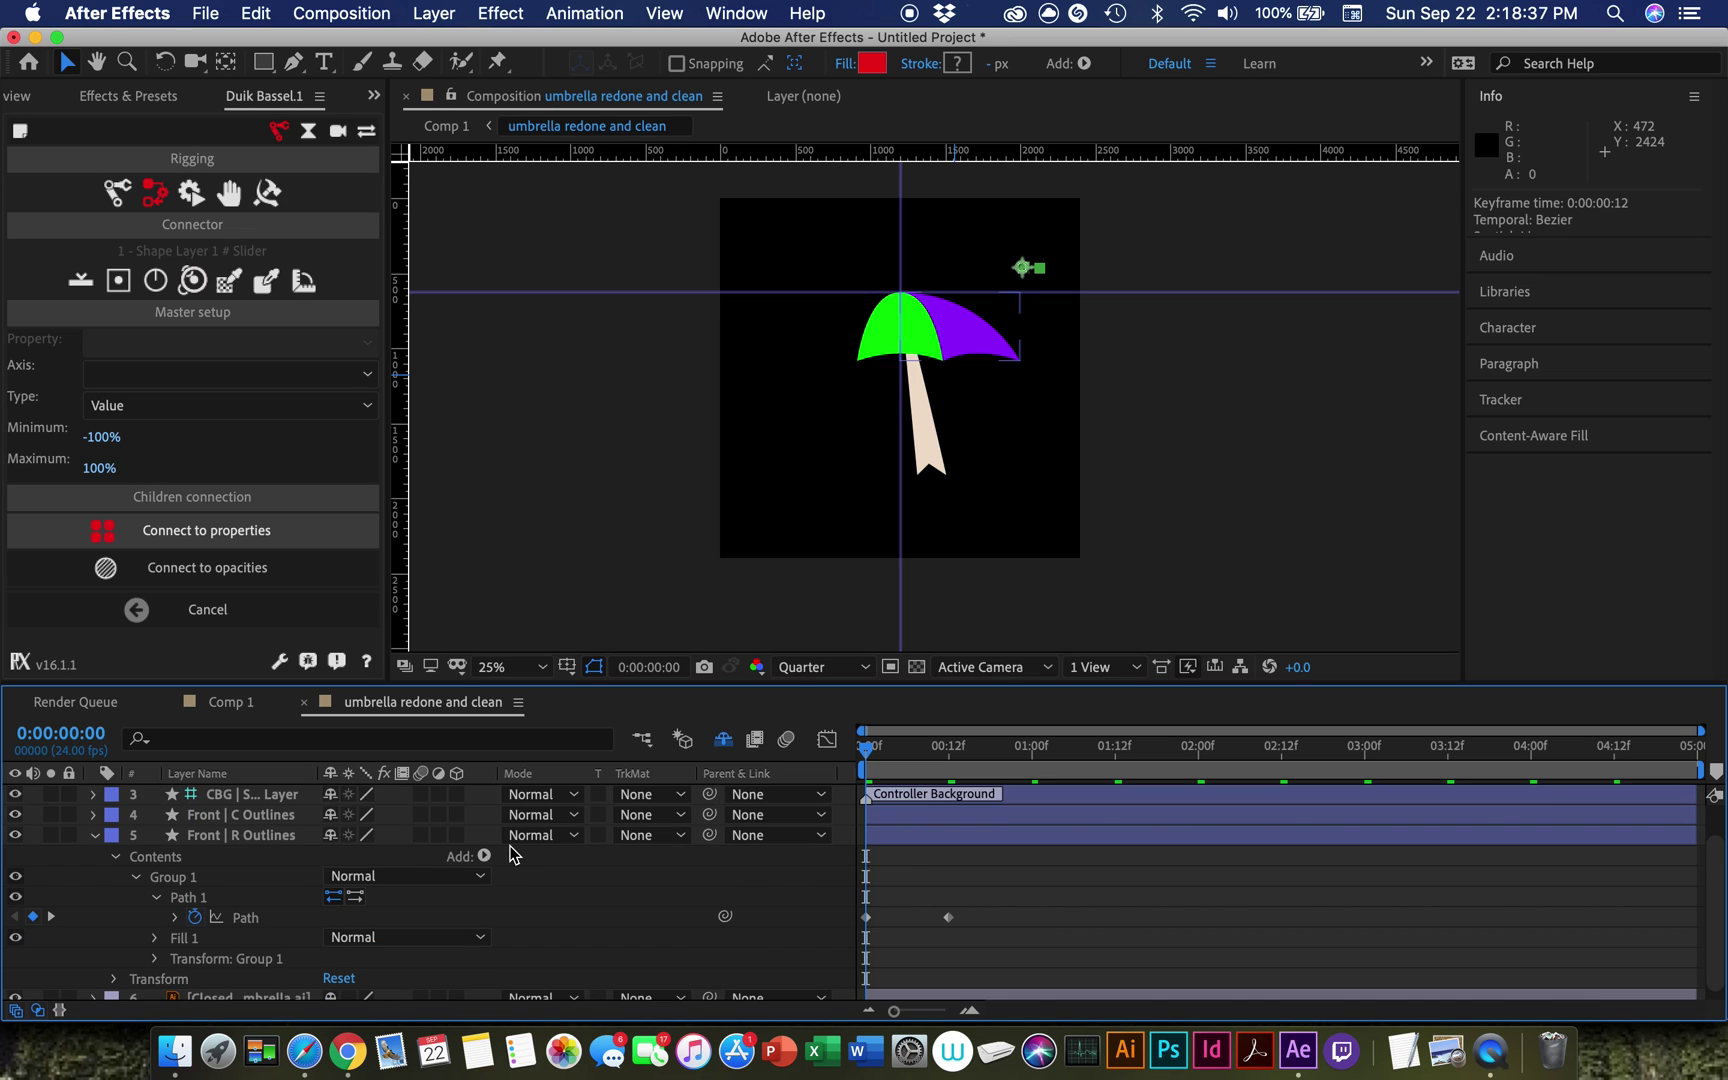
pyautogui.click(948, 908)
pyautogui.keyDown('shift'); pyautogui.click(866, 908); pyautogui.keyUp('shift')
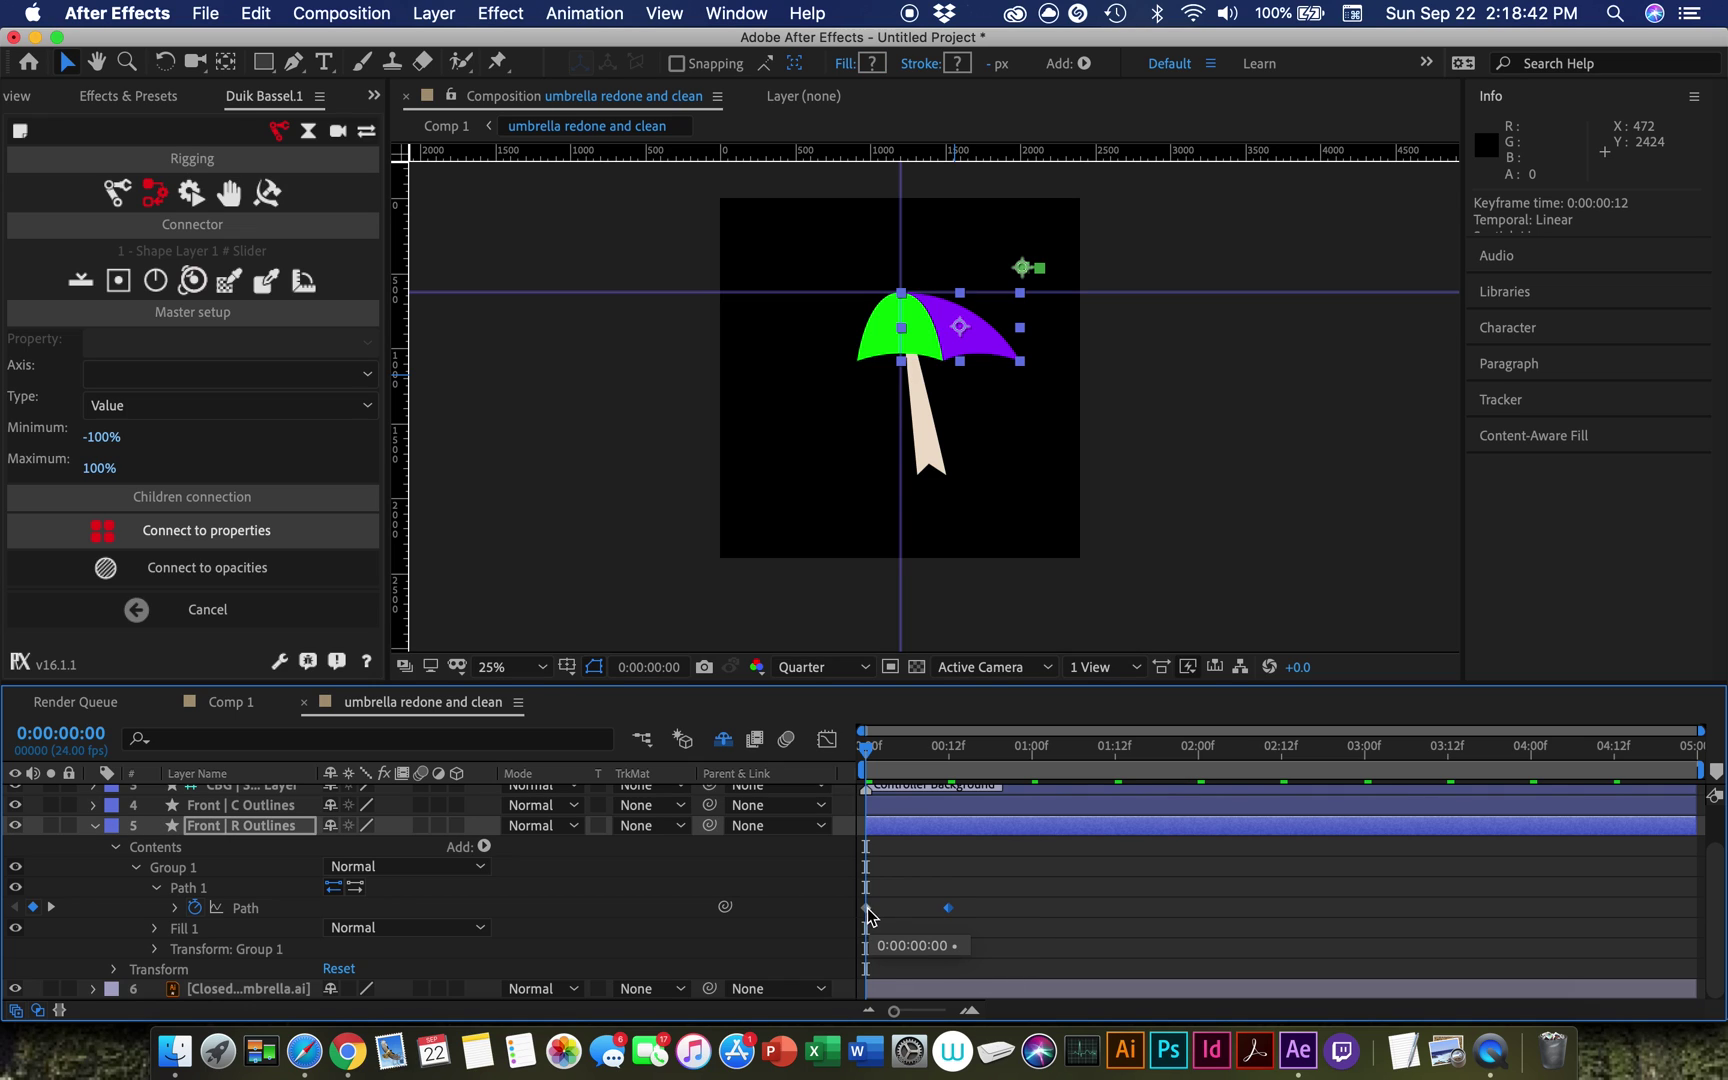
pyautogui.rightClick(949, 913)
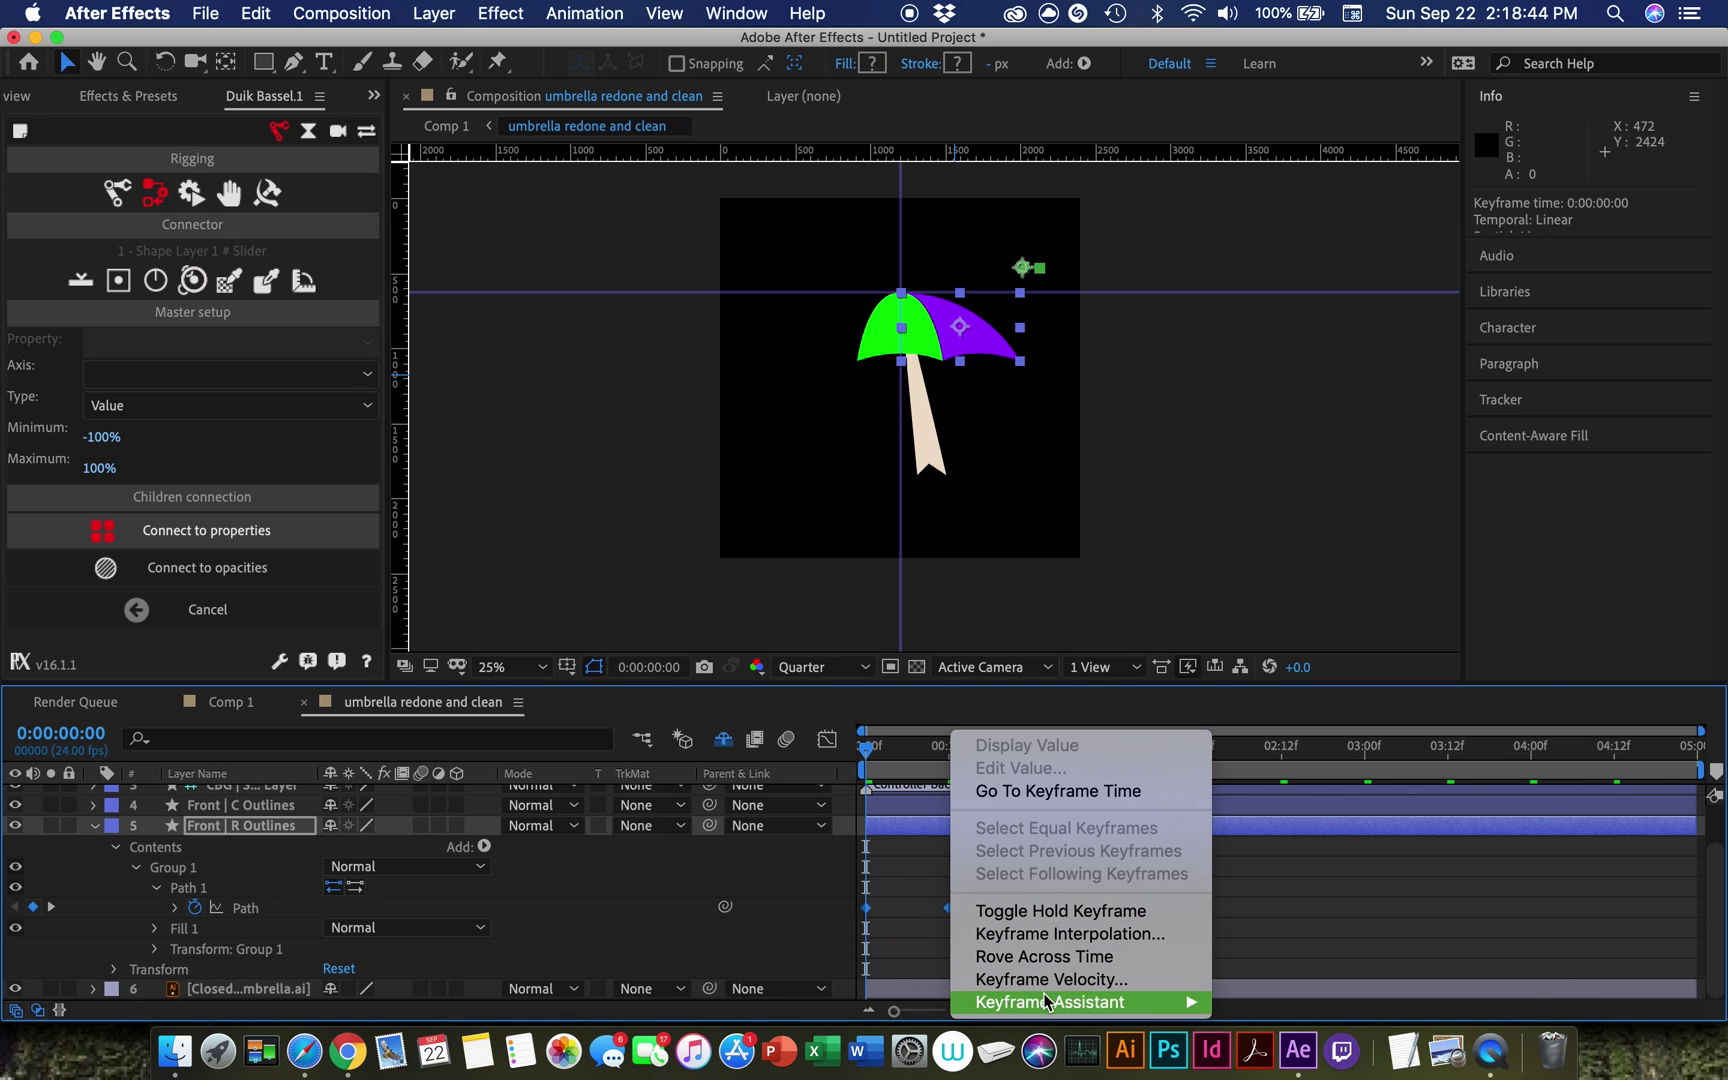
pyautogui.click(1285, 912)
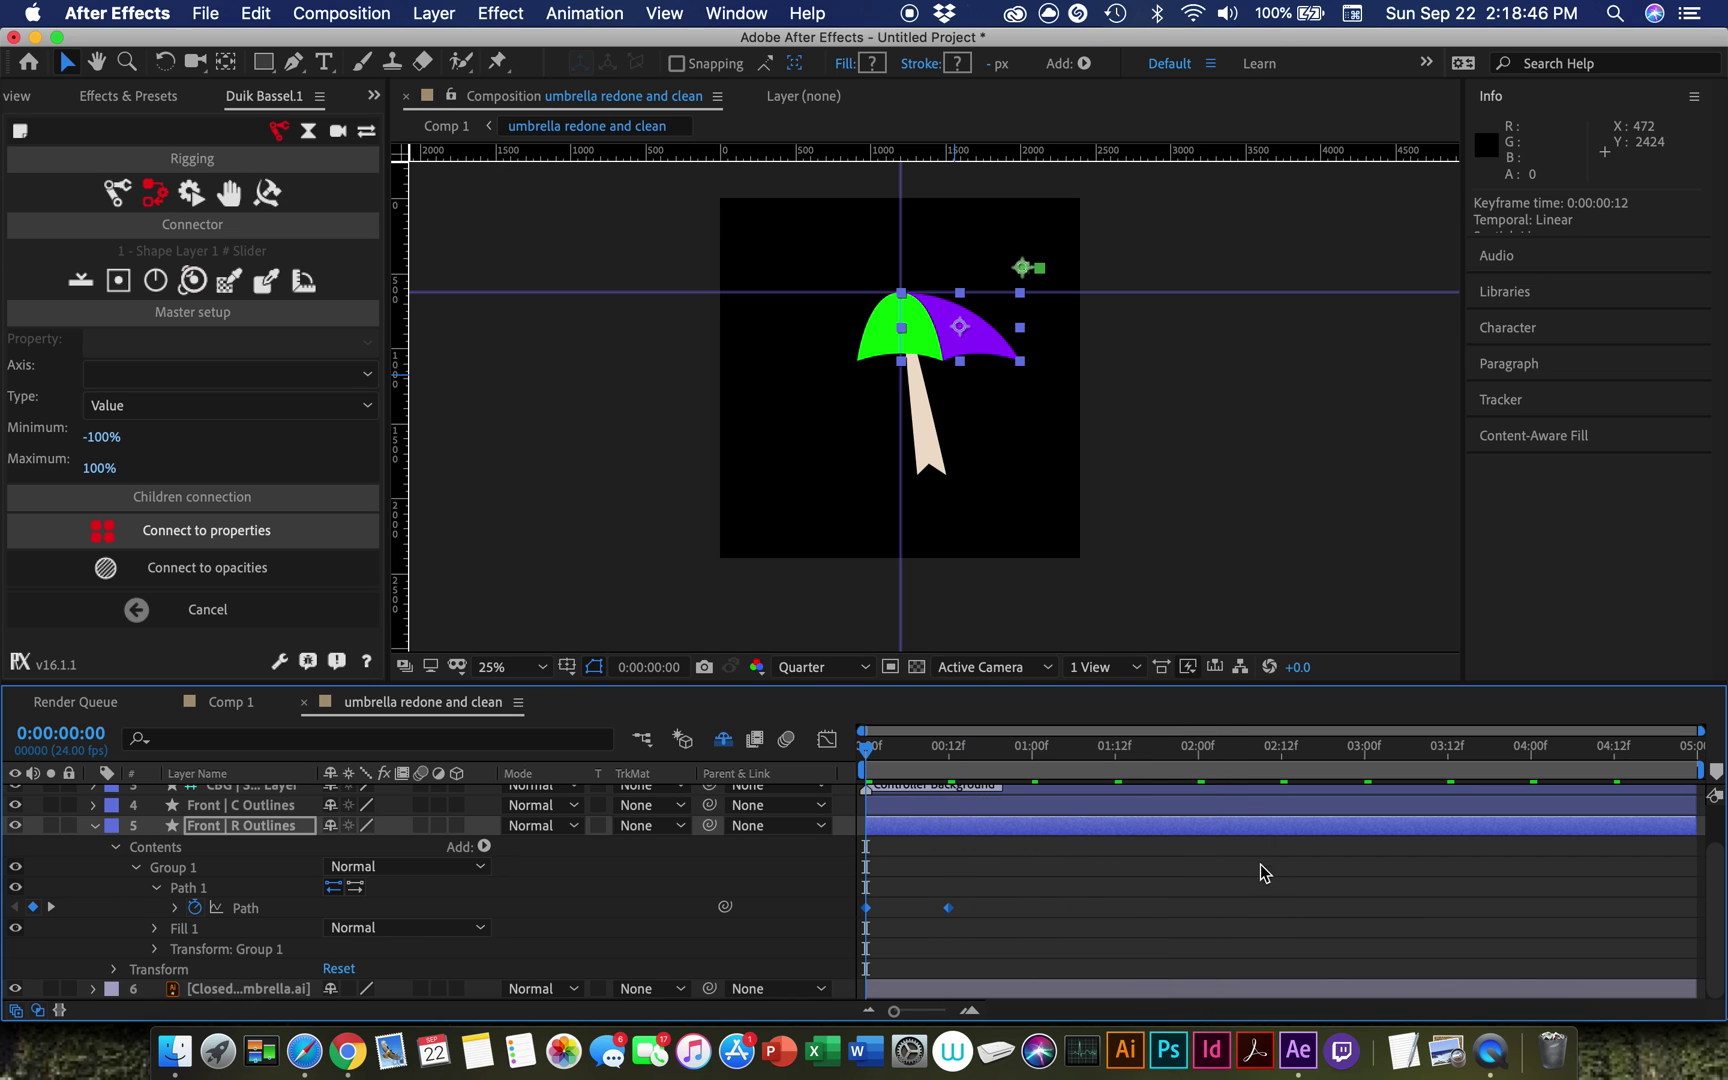
pyautogui.click(1124, 917)
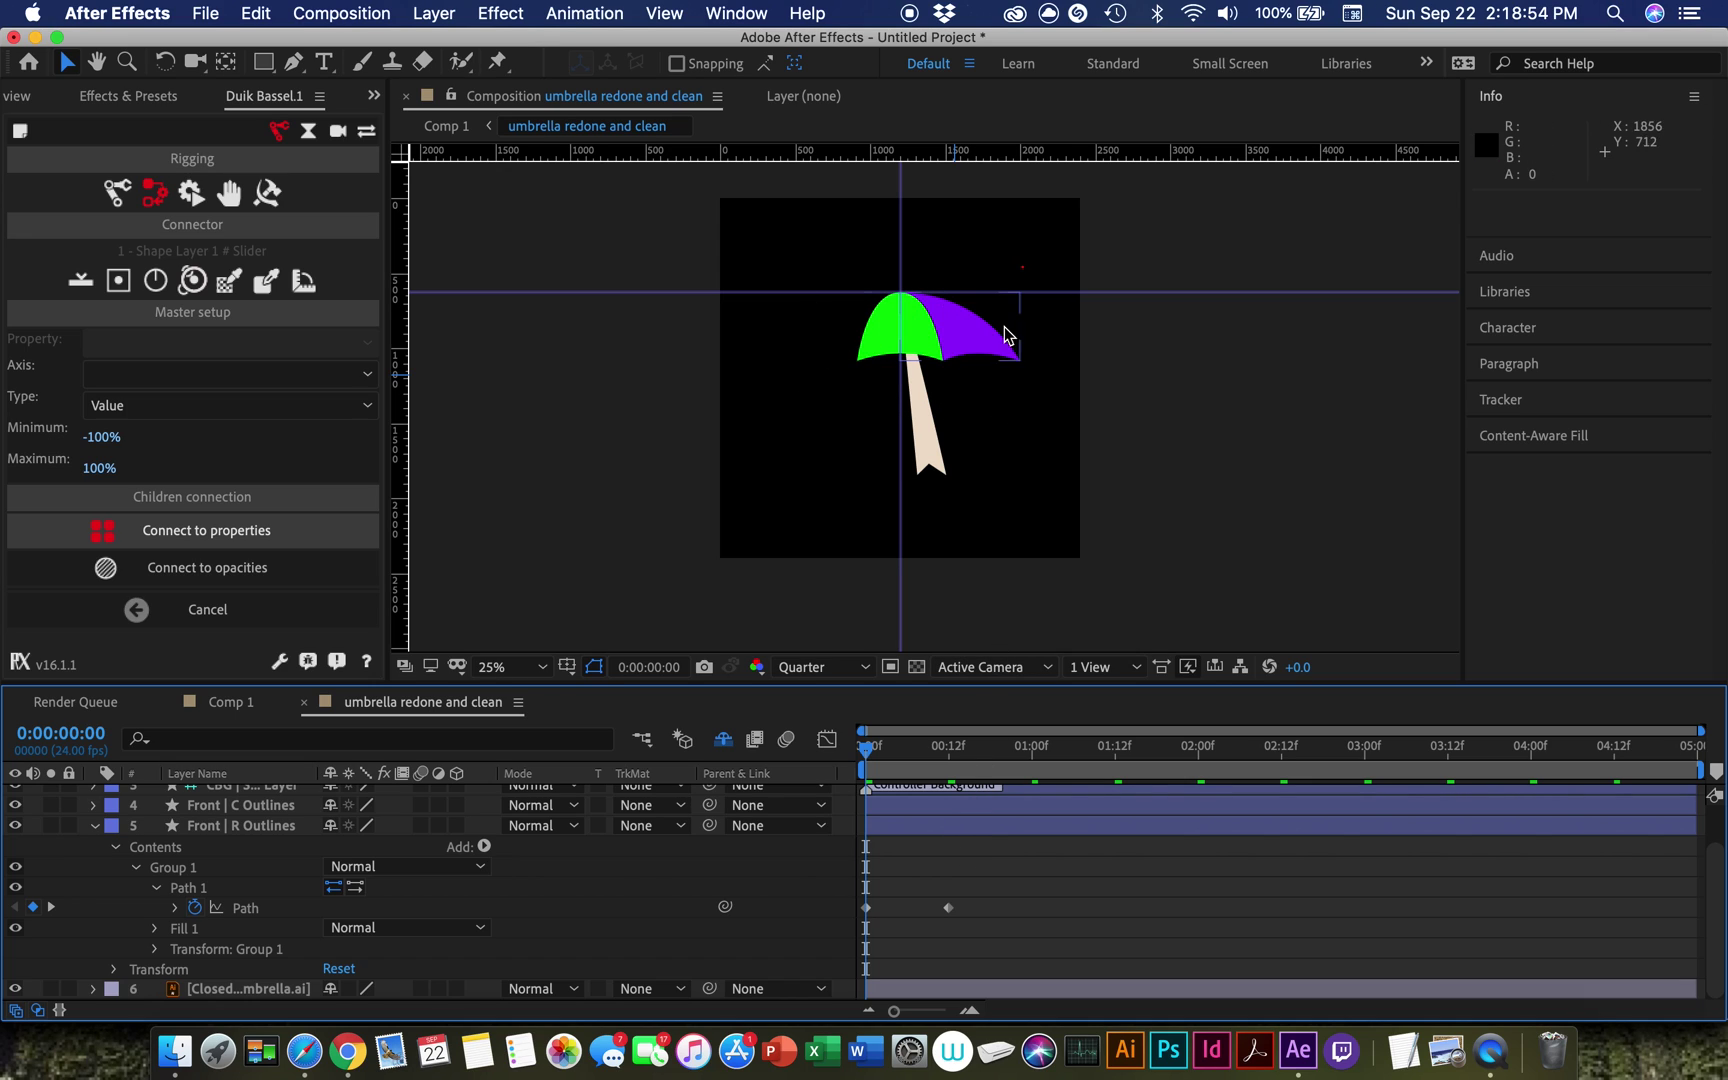
pyautogui.press('space')
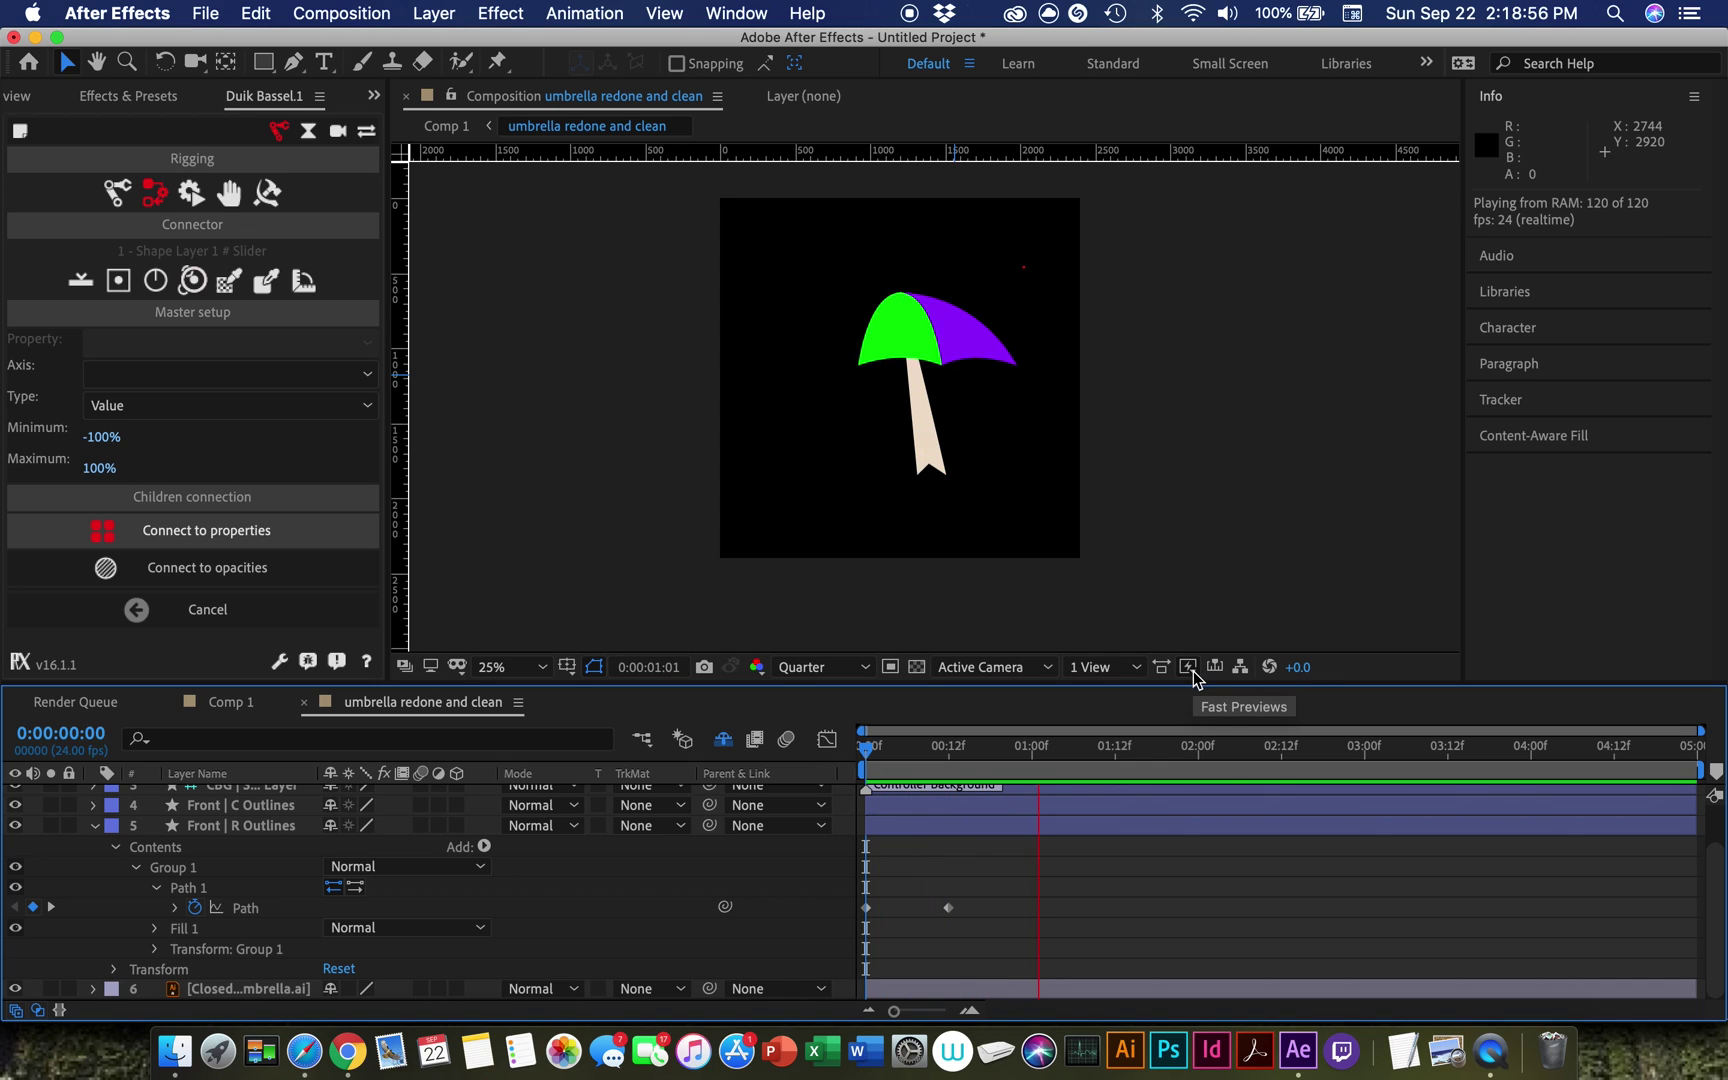
pyautogui.press('space')
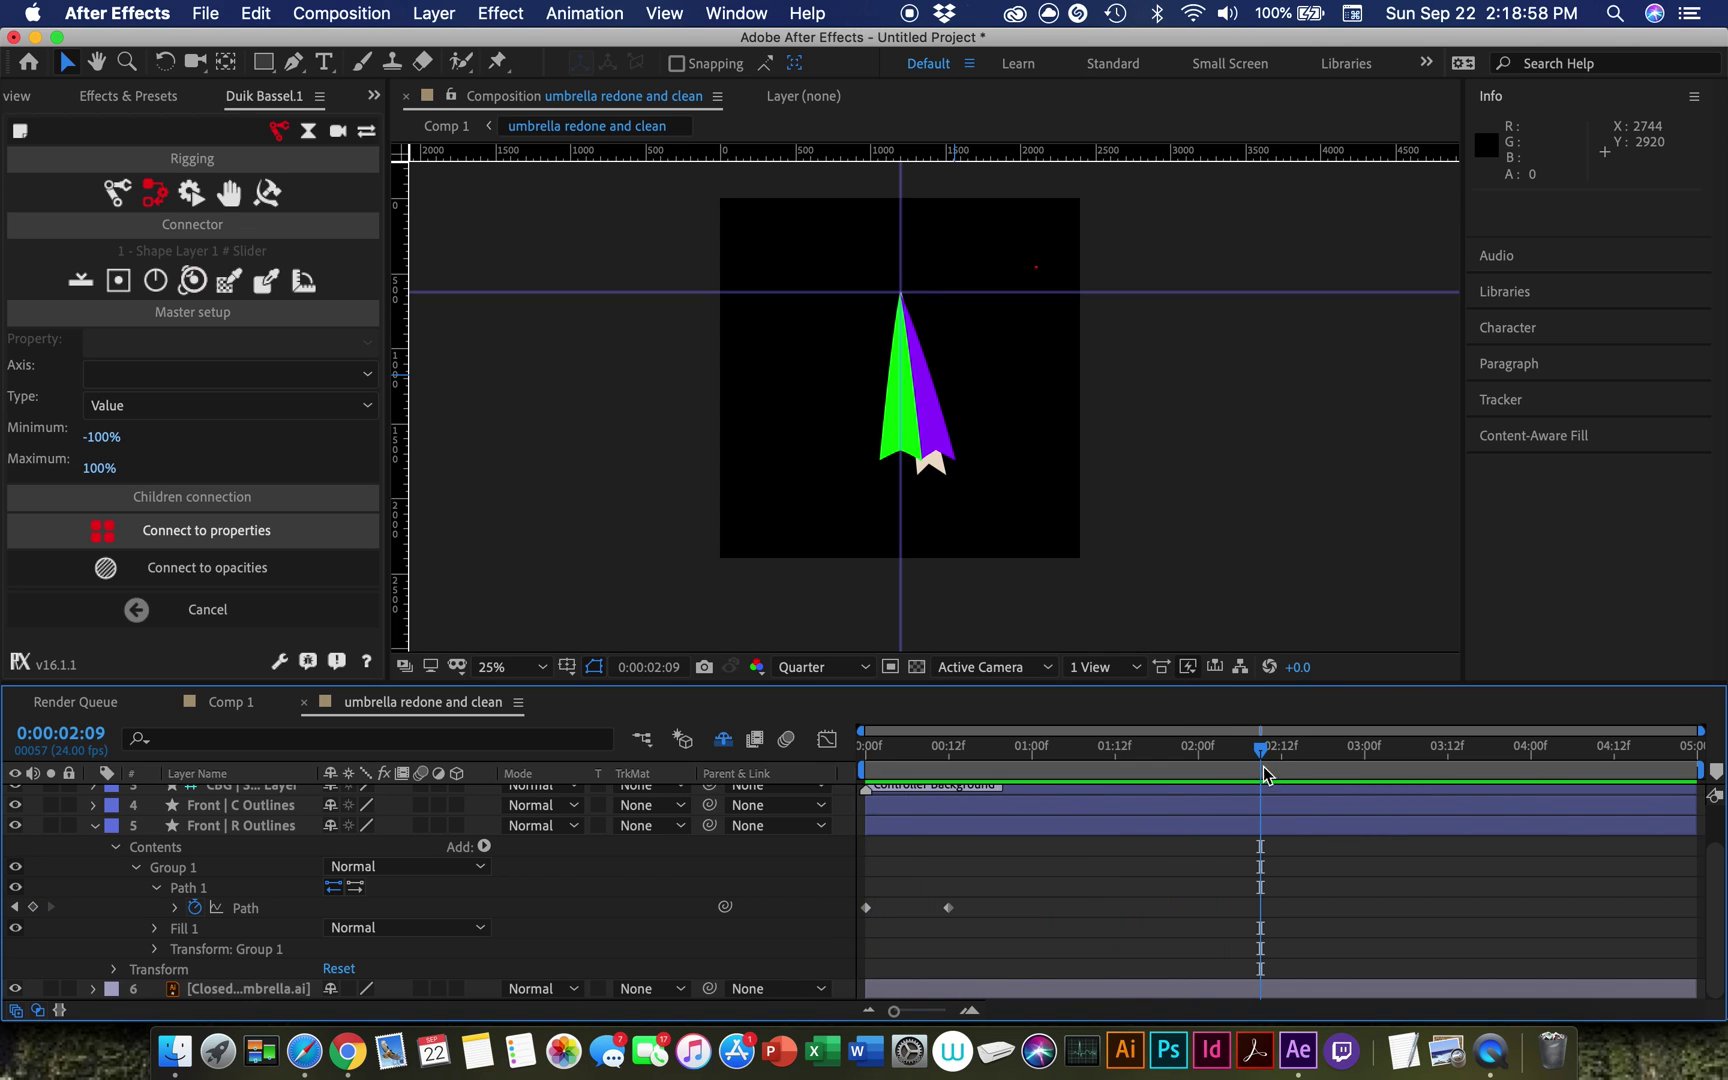
pyautogui.moveTo(1254, 757); pyautogui.dragTo(808, 765)
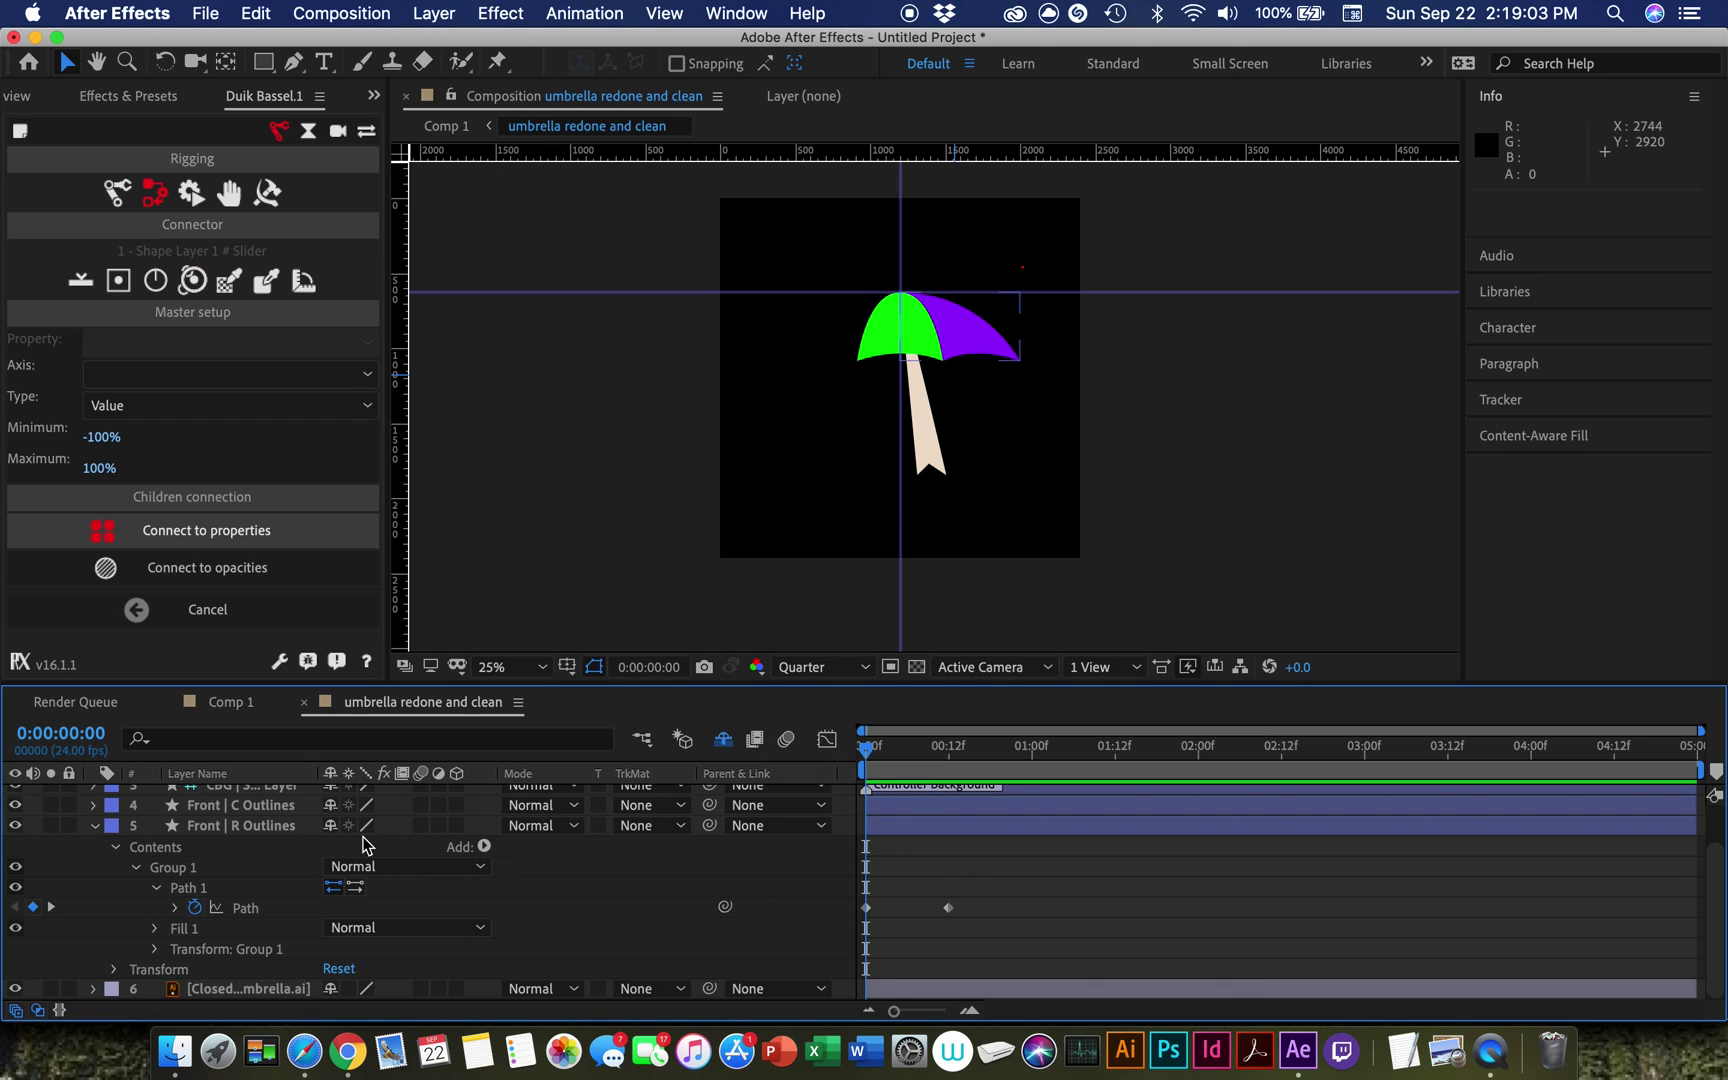
# Step: Turn off Hide Shy Layers, delete the [Closed…mbrella.ai] artwork layer, and select the Slider layer
pyautogui.click(95, 826)
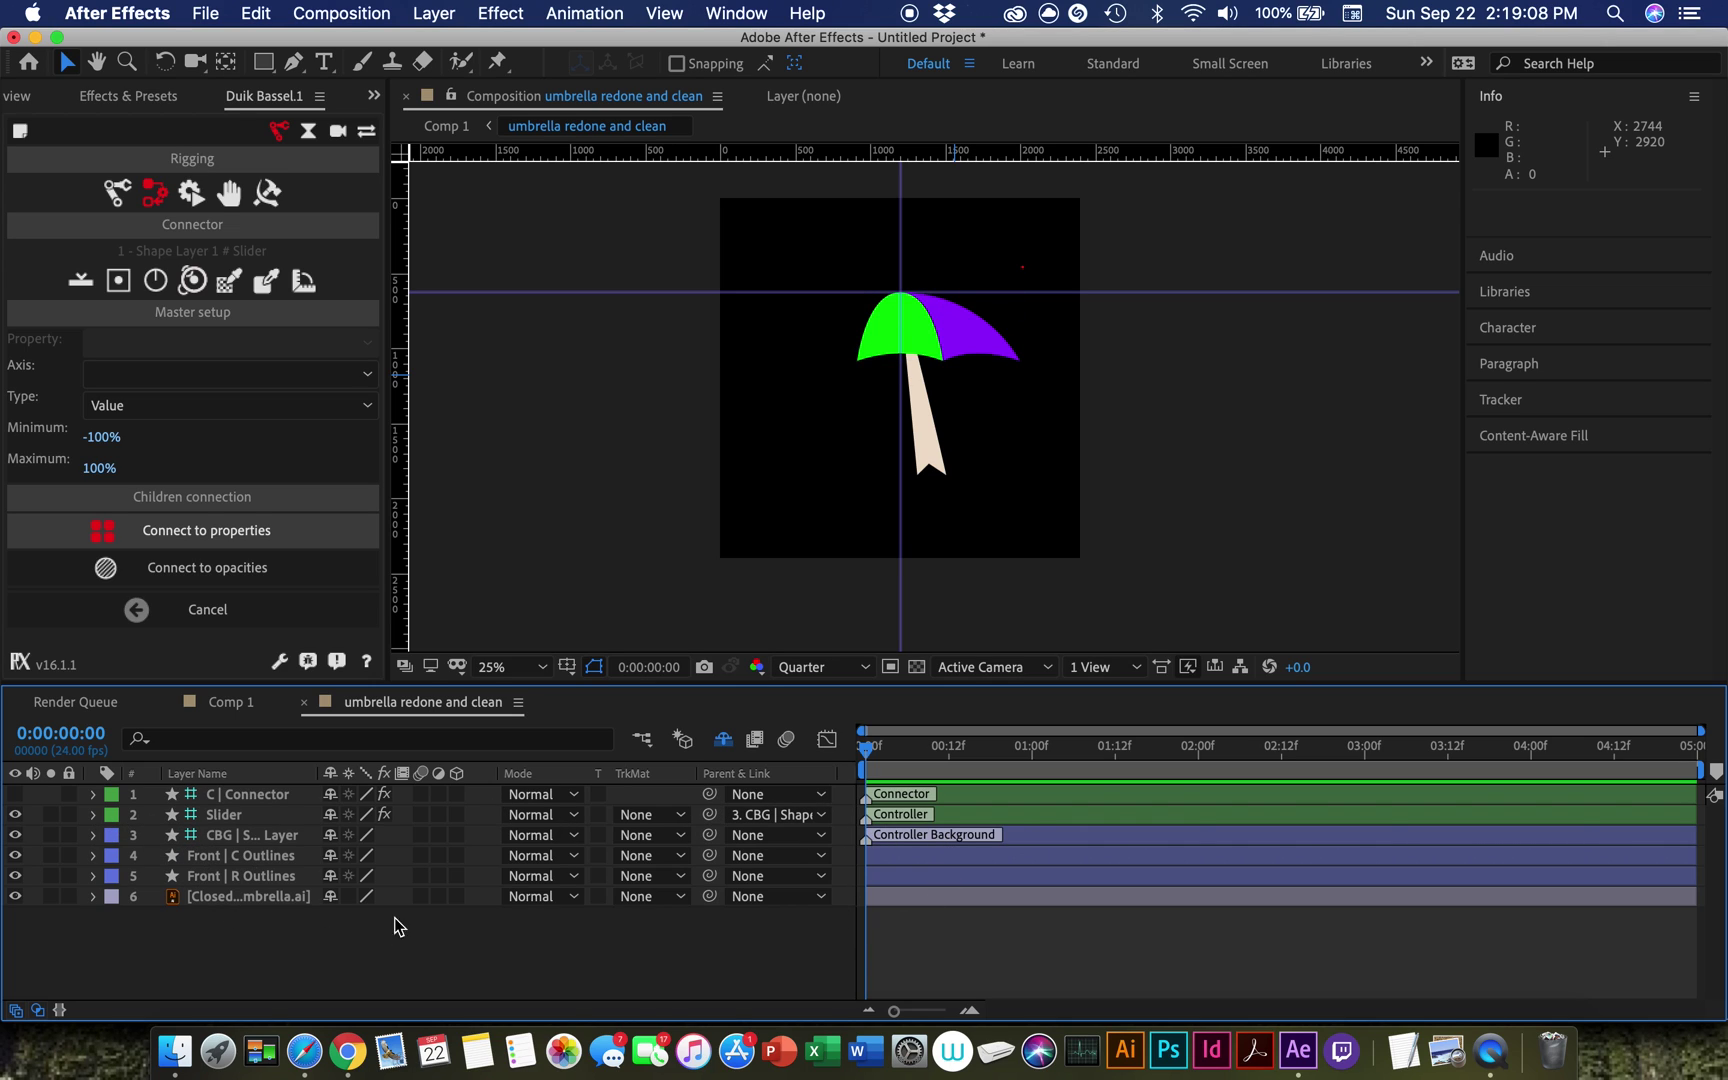
pyautogui.click(723, 739)
pyautogui.scroll(-3, 228, 840)
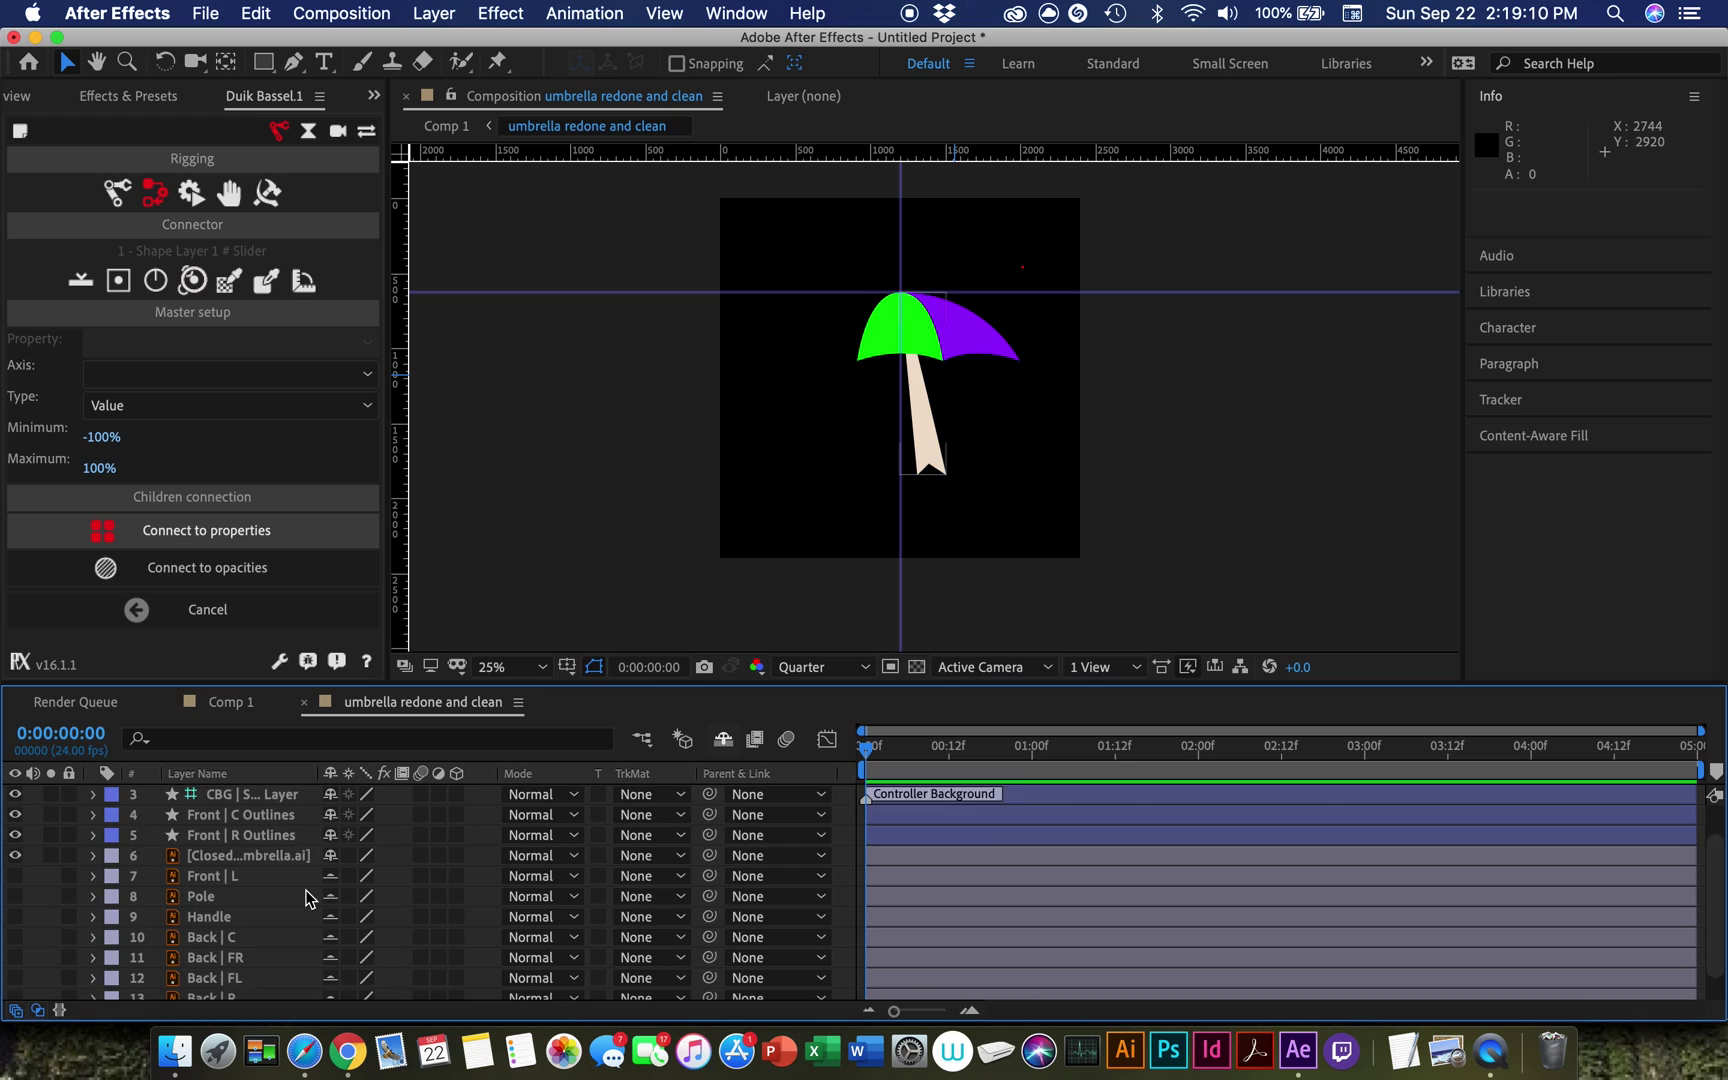
pyautogui.click(228, 843)
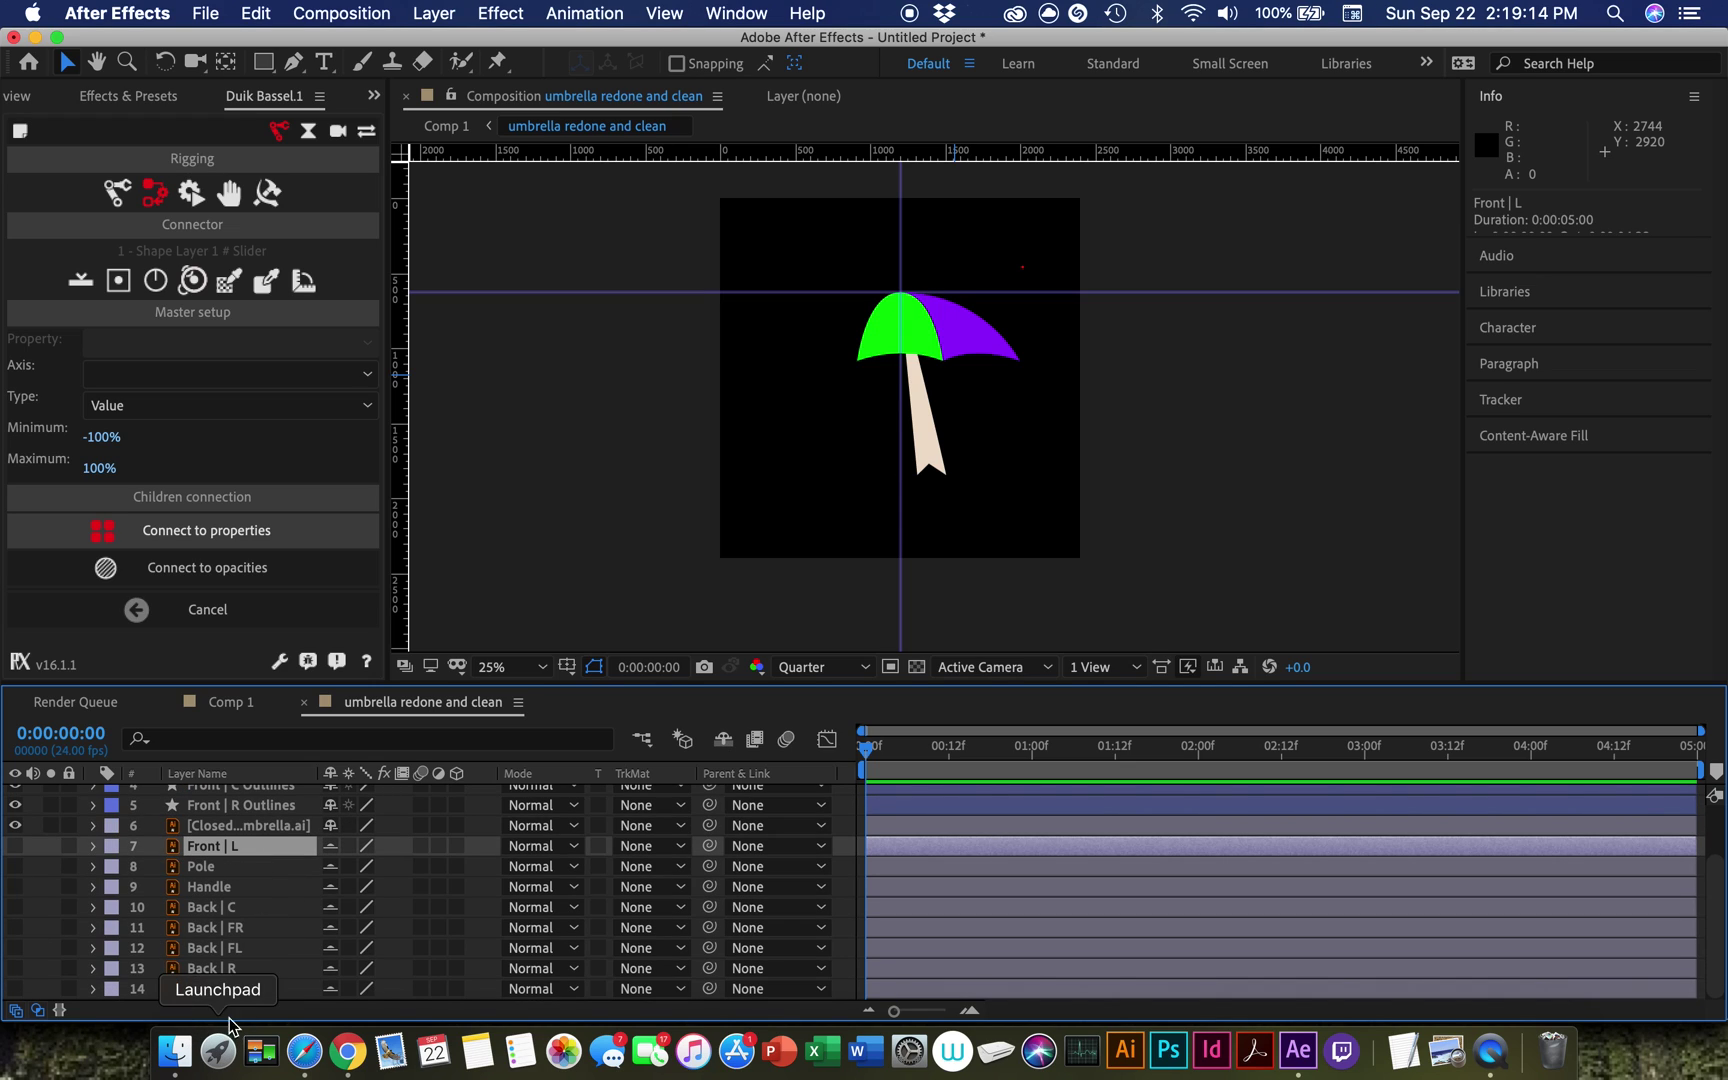
pyautogui.click(207, 828)
pyautogui.press('Delete')
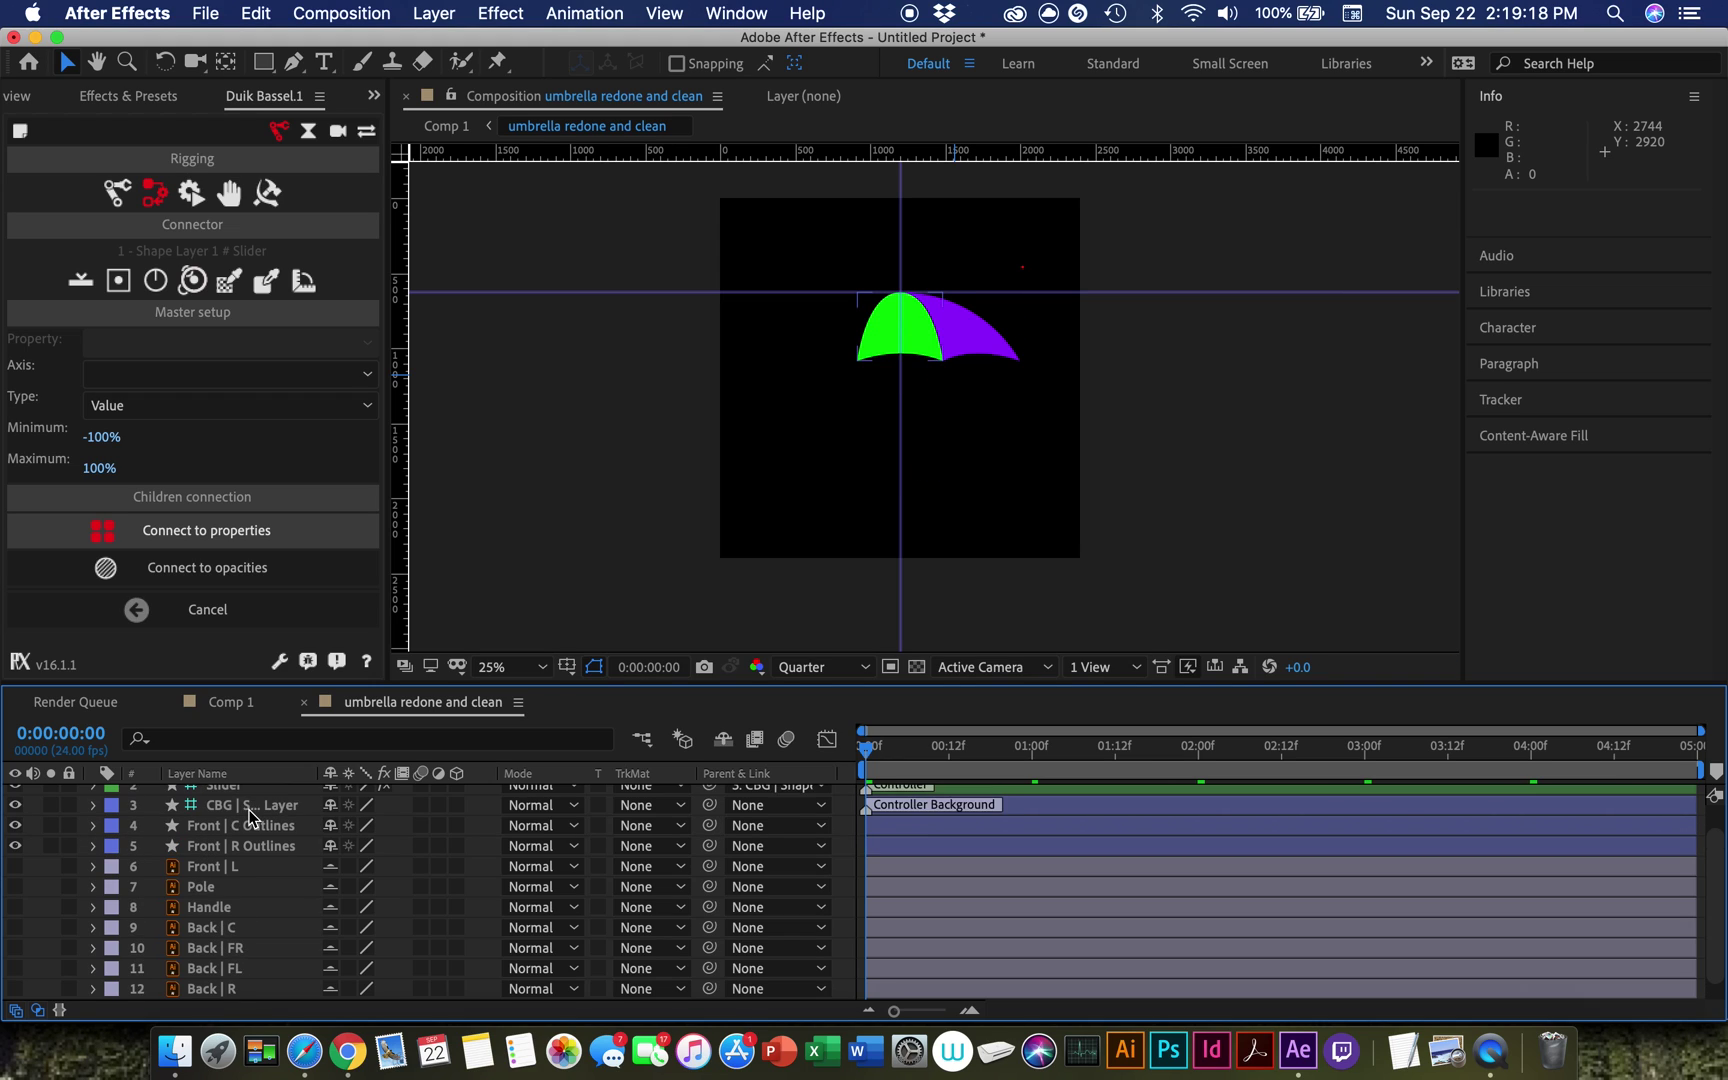
pyautogui.scroll(1, 254, 820)
pyautogui.scroll(-1, 229, 867)
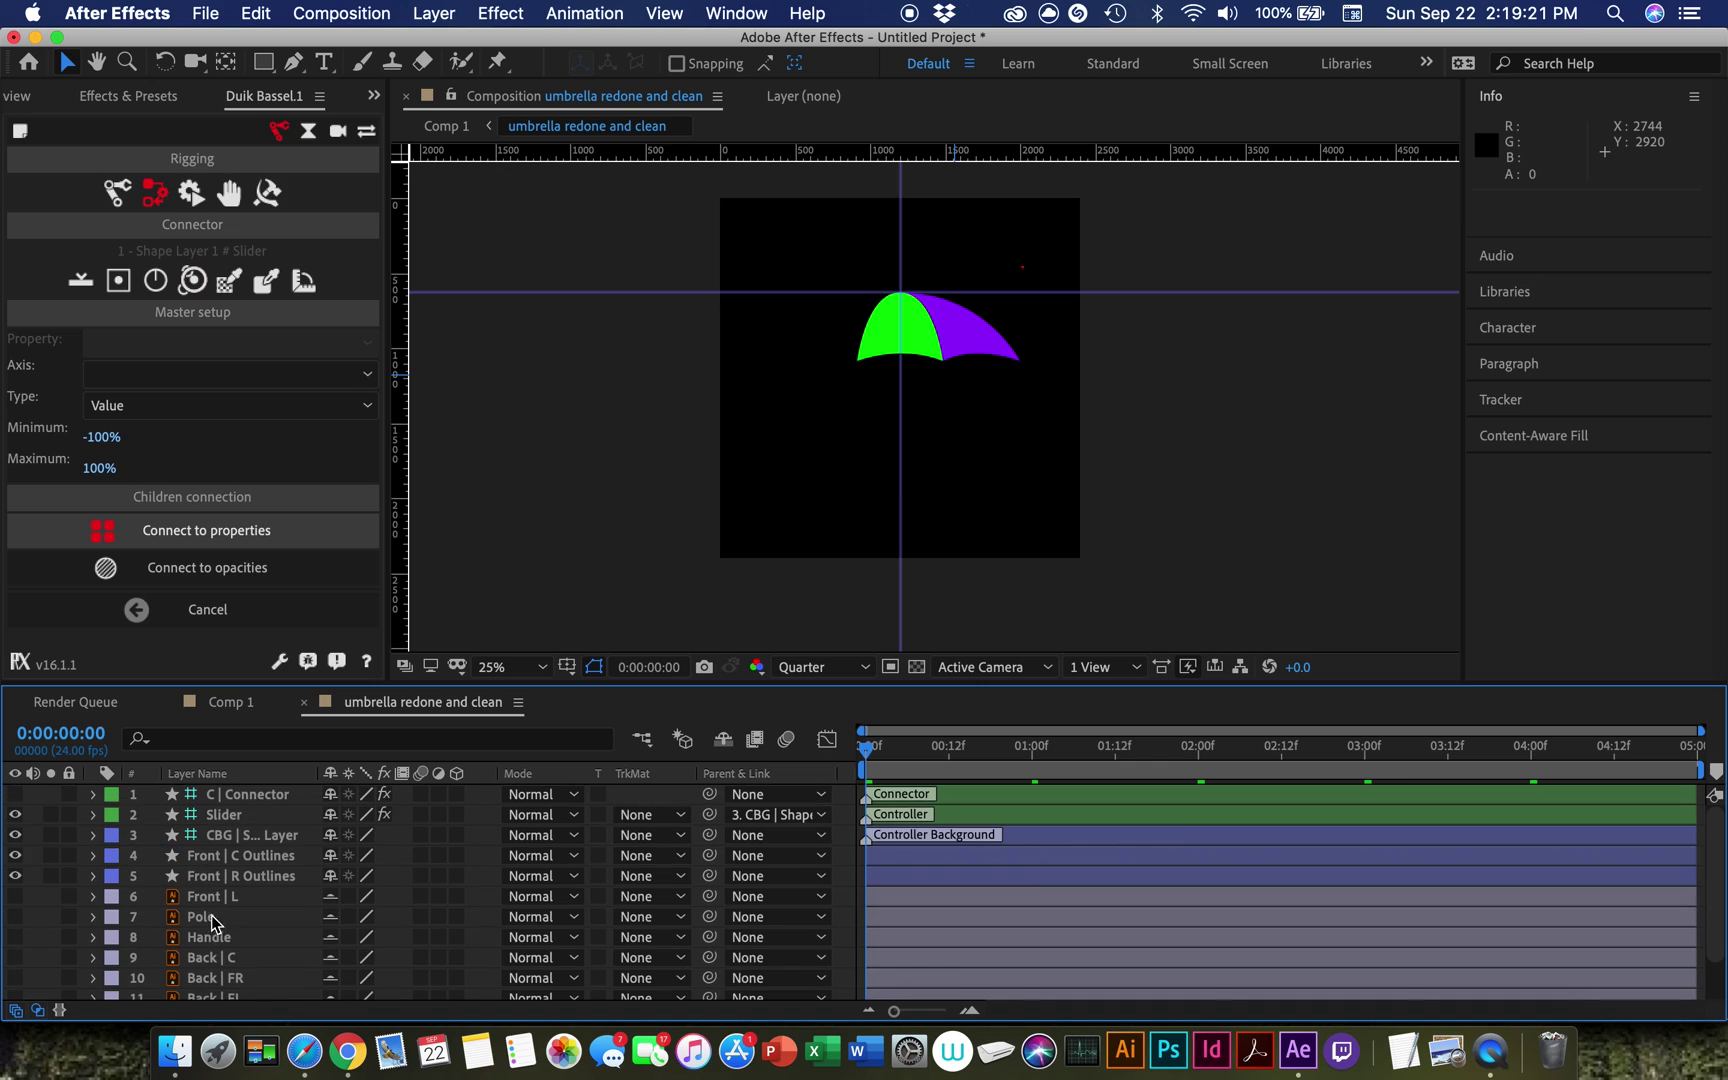
pyautogui.click(216, 815)
pyautogui.scroll(-1, 247, 877)
pyautogui.scroll(-2, 247, 877)
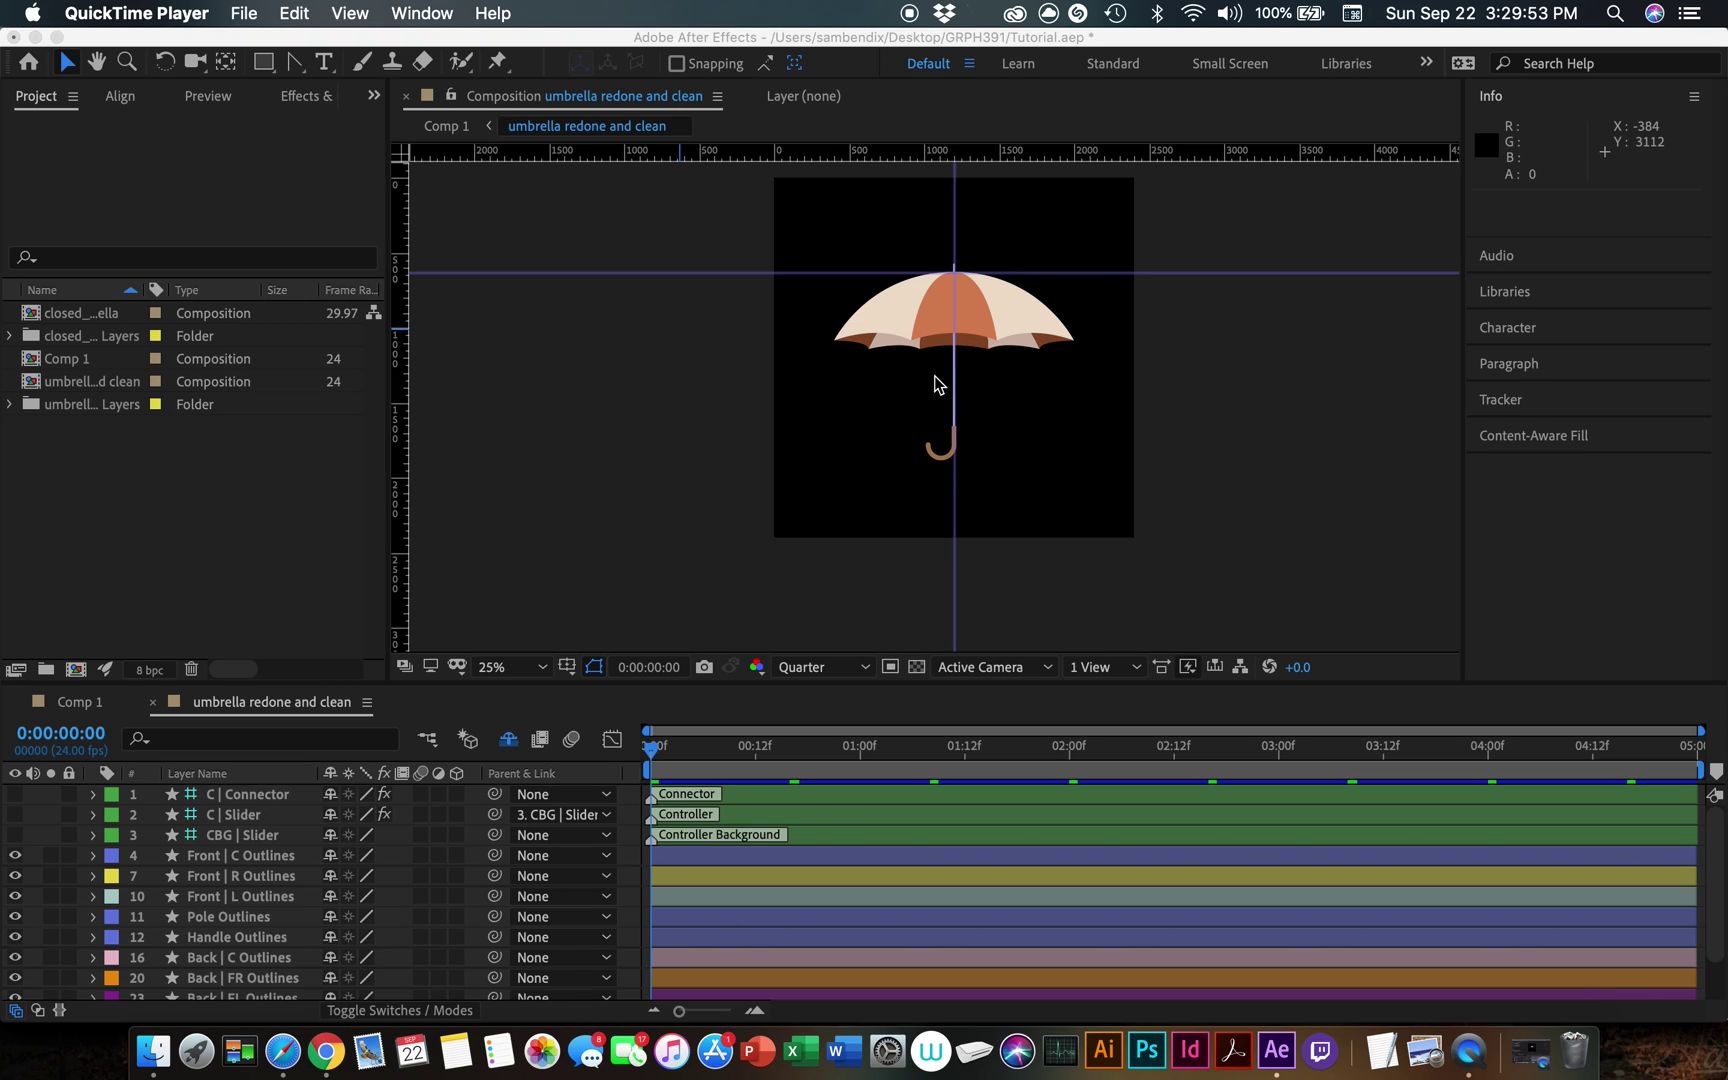
# Step: RAM-preview the finished Tutorial.aep umbrella animation from its timeline
pyautogui.click(660, 752)
pyautogui.press('space')
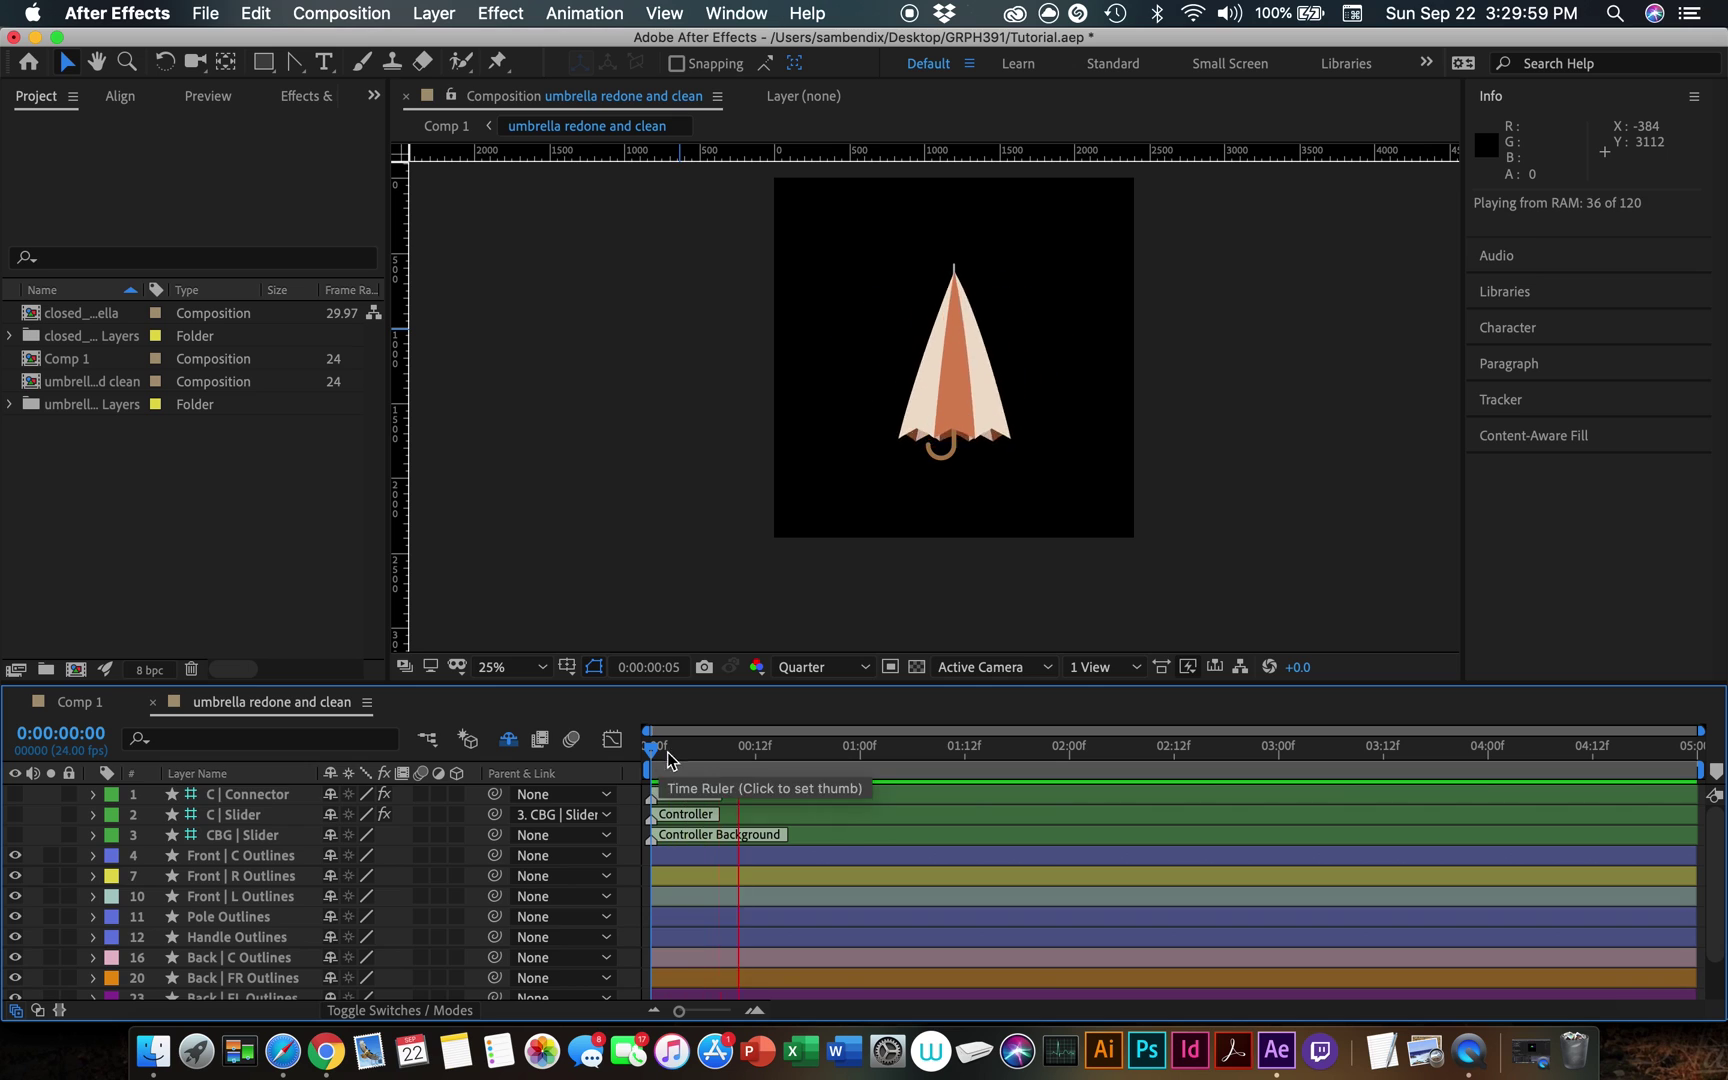